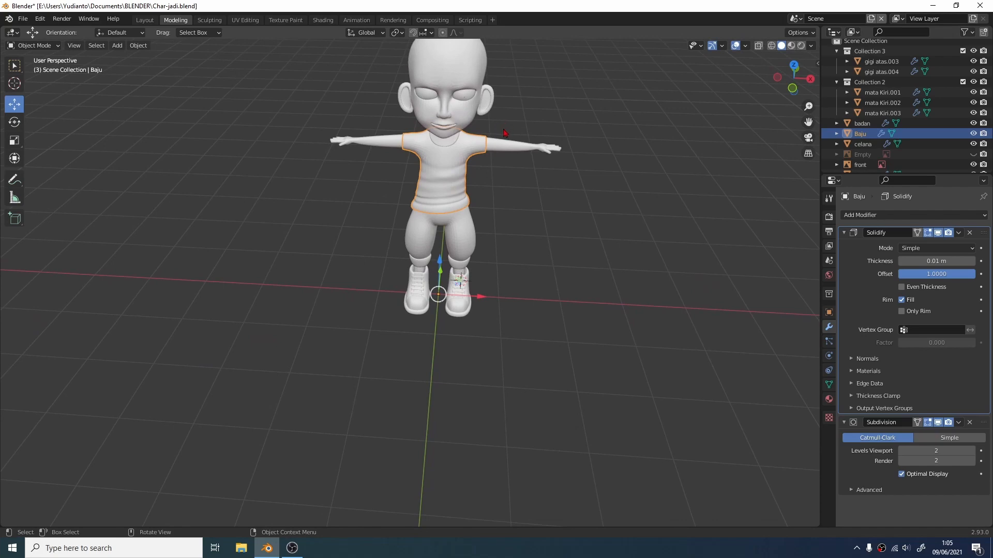
Step: Add a mesh plane at the world origin, between the character's feet
key(shift+c)
scroll(461, 303, down, 1)
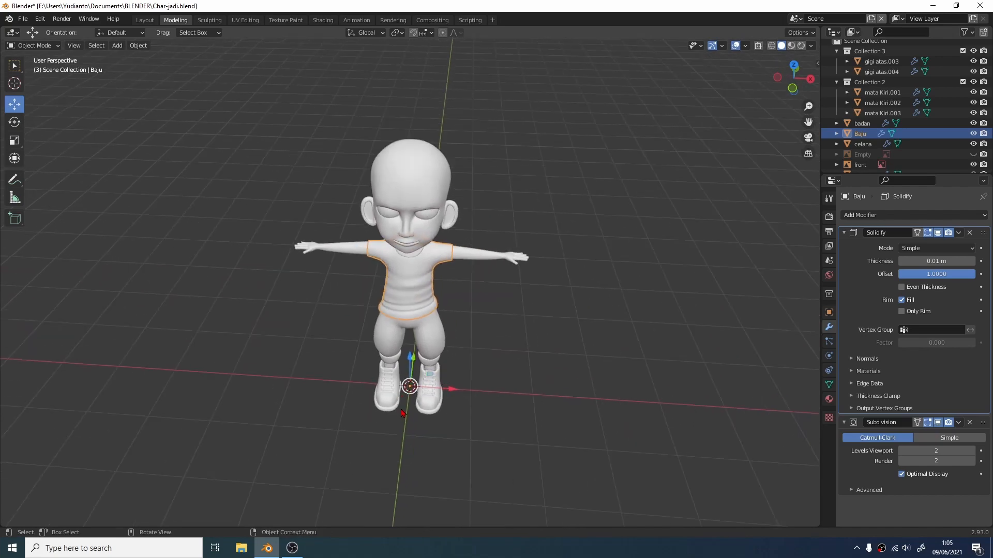
scroll(414, 394, up, 3)
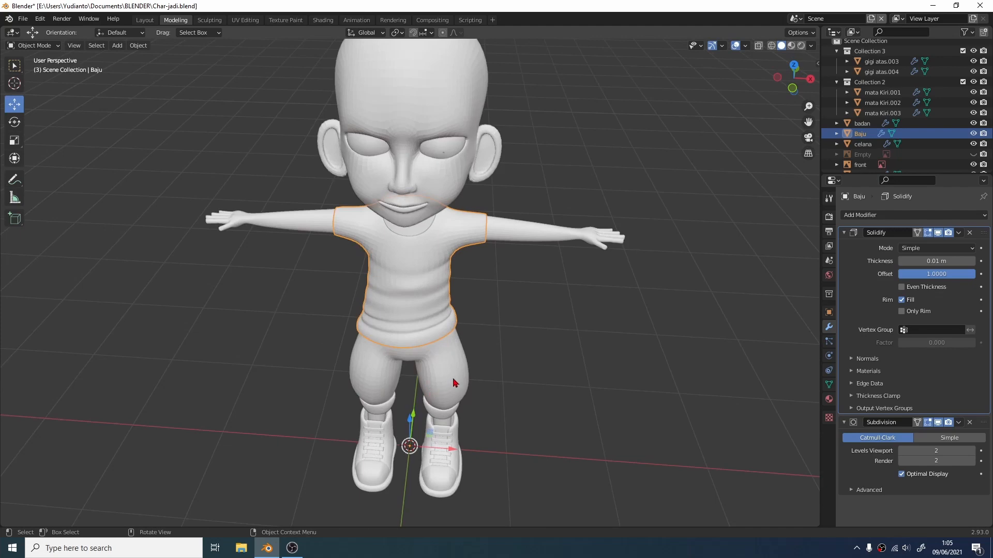
shift+middle_drag(453, 379, 533, 216)
scroll(533, 217, up, 2)
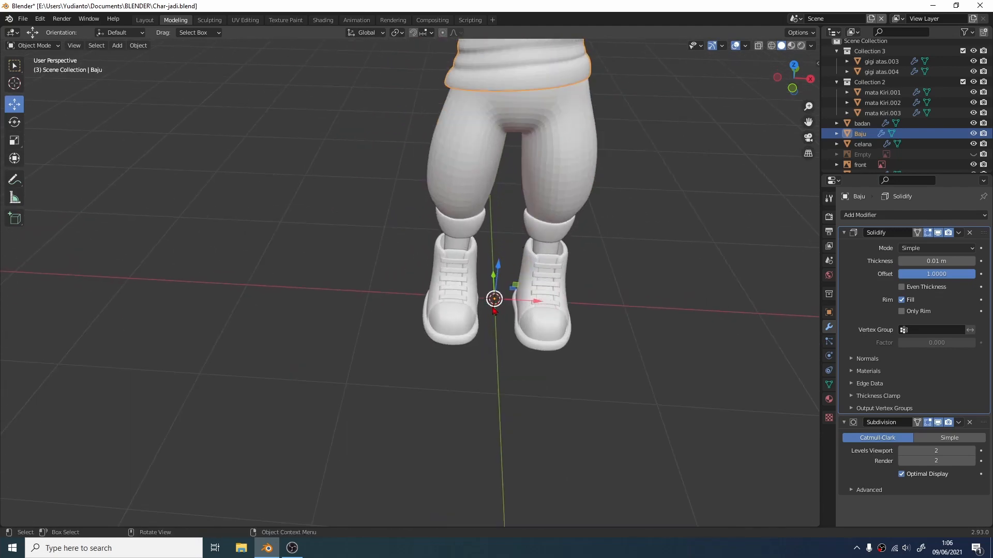
middle_drag(514, 293, 535, 306)
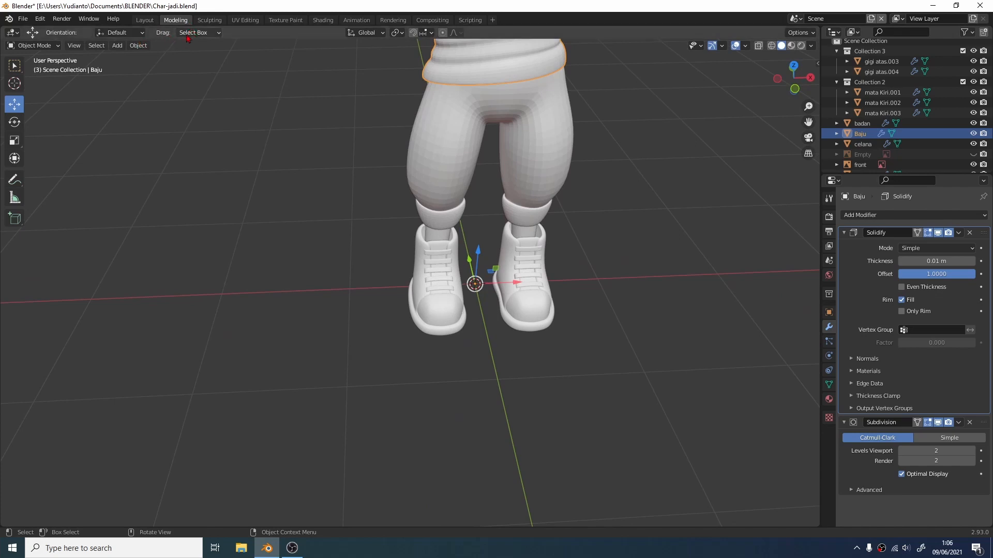
key(shift+a)
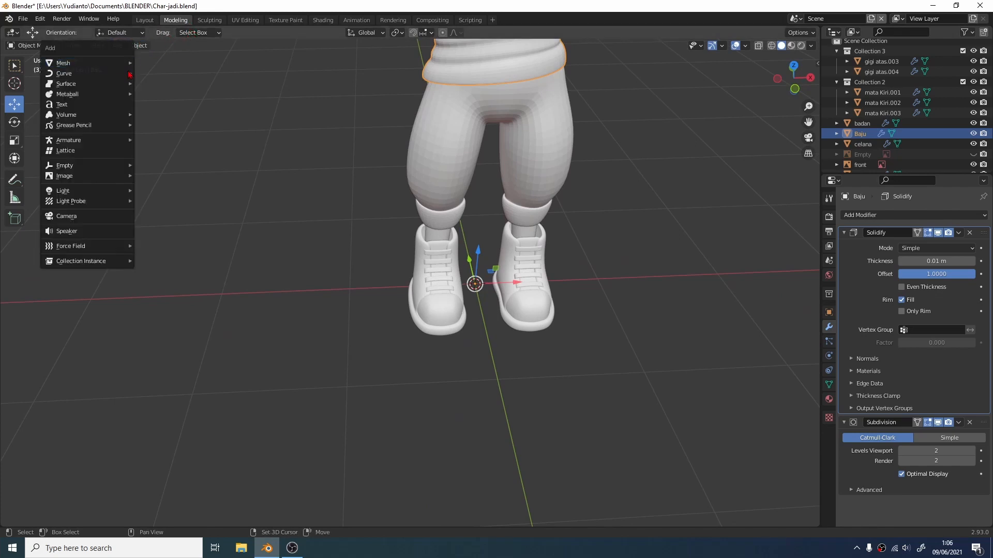
mouse_move(121, 78)
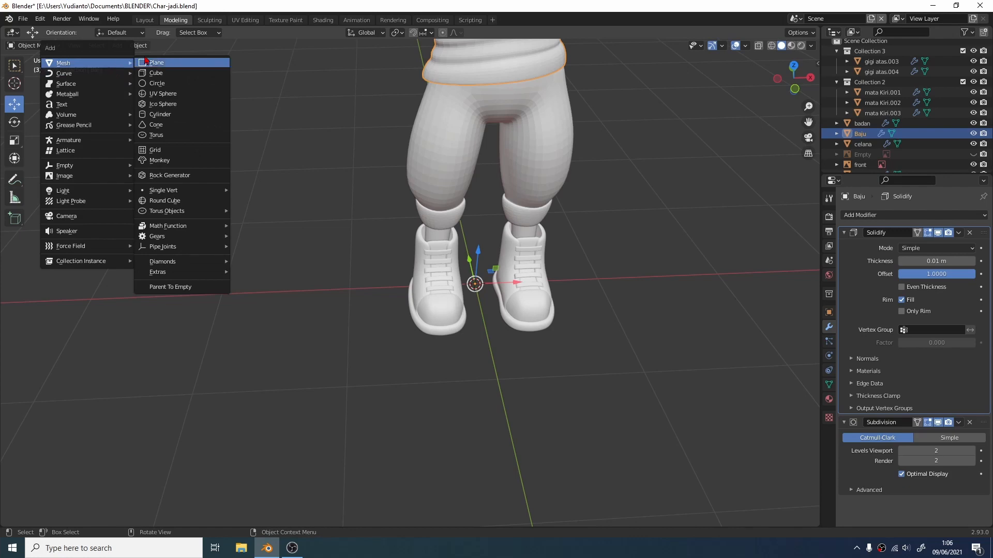
click(157, 62)
middle_drag(323, 155, 495, 187)
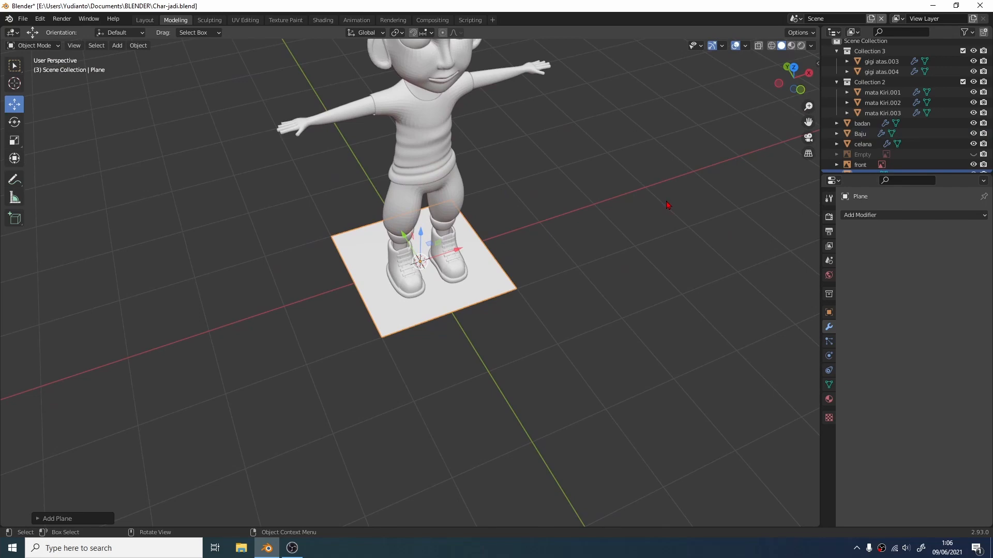
Step: Scale the plane down to about 0.156 and raise it to about 3.1 m, at the height of the character's head
key(s)
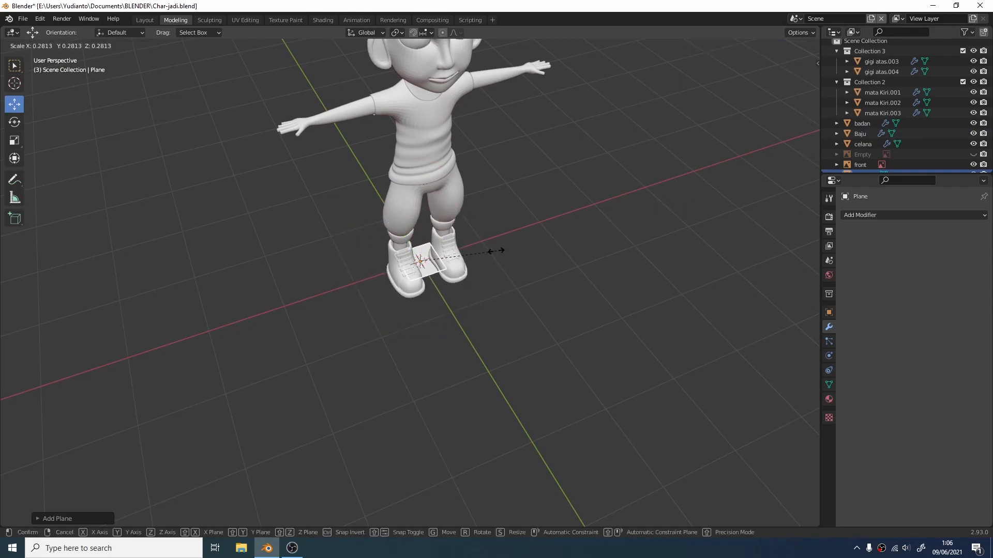
click(476, 254)
middle_drag(476, 255, 425, 252)
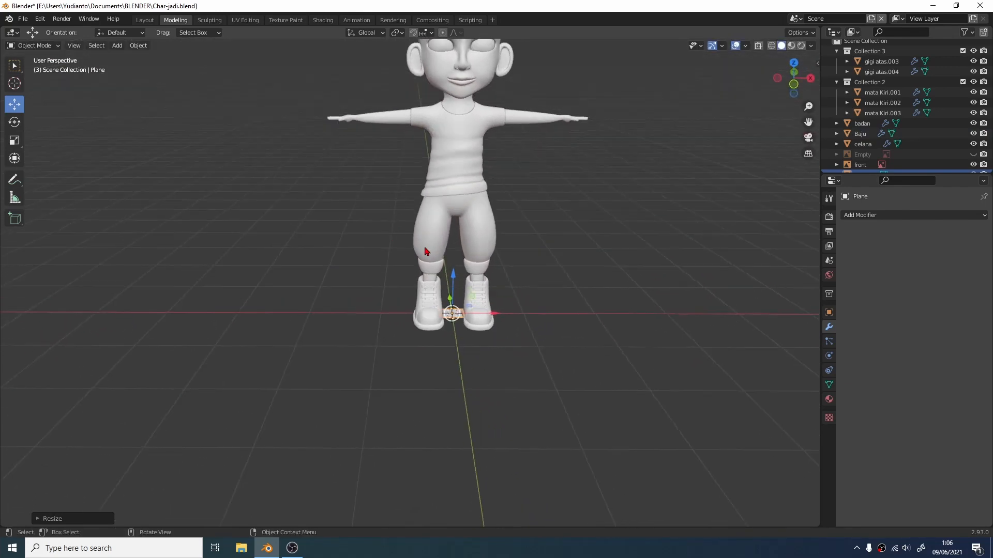
drag(452, 279, 473, 213)
drag(488, 514, 486, 525)
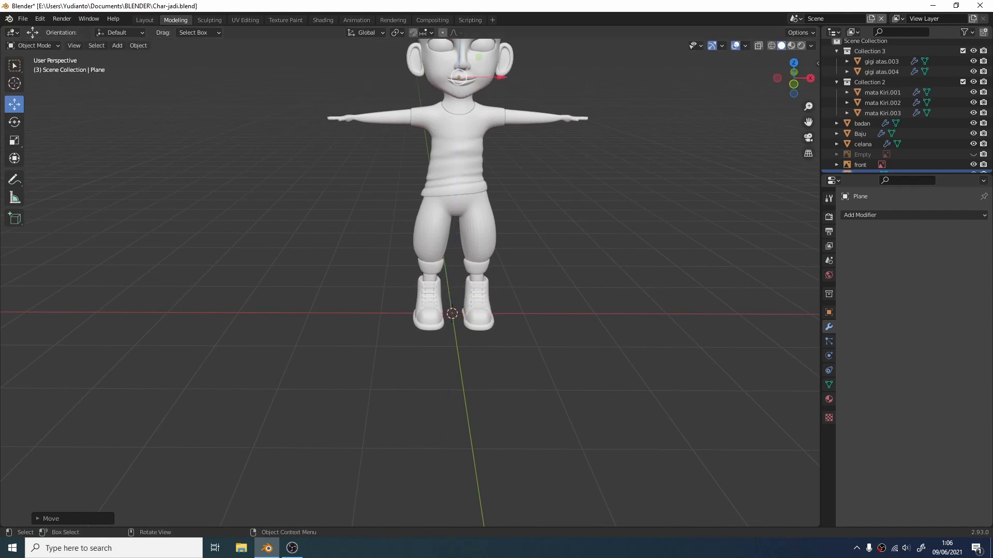
click(466, 540)
mouse_move(539, 468)
middle_down()
mouse_move(520, 51)
mouse_move(542, 451)
middle_up()
scroll(521, 395, up, 1)
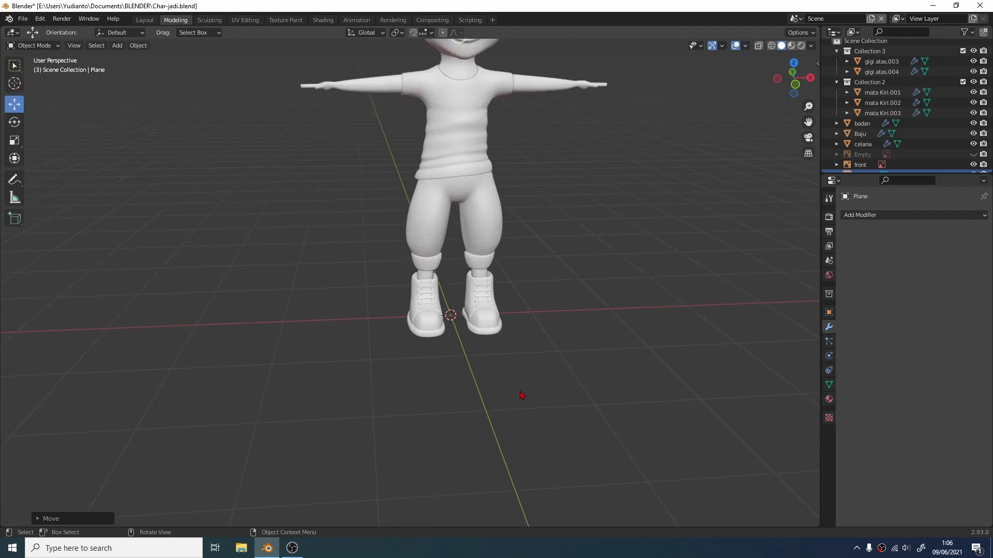
middle_drag(506, 357, 391, 485)
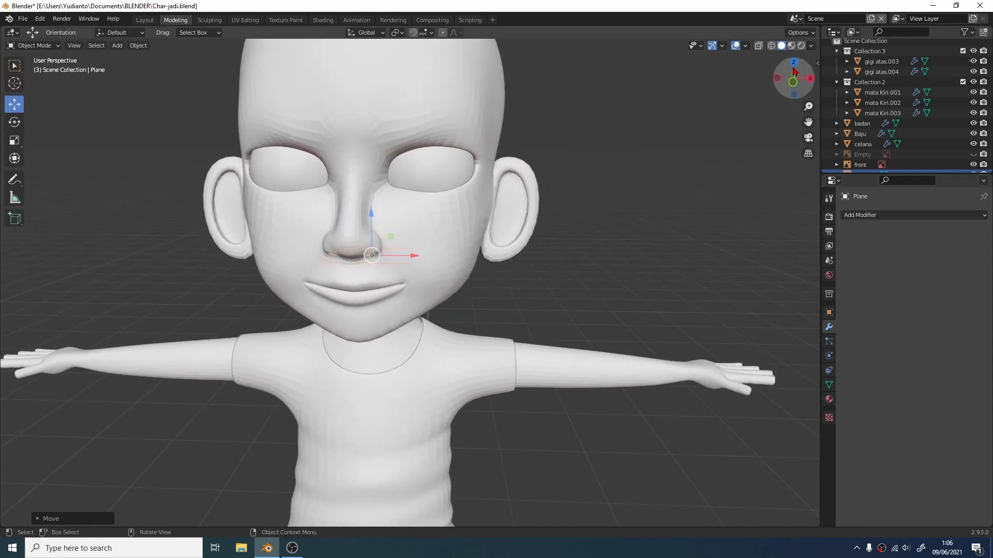
Step: Start the Shortcut VUr add-on's on-screen display of pressed keys
key(n)
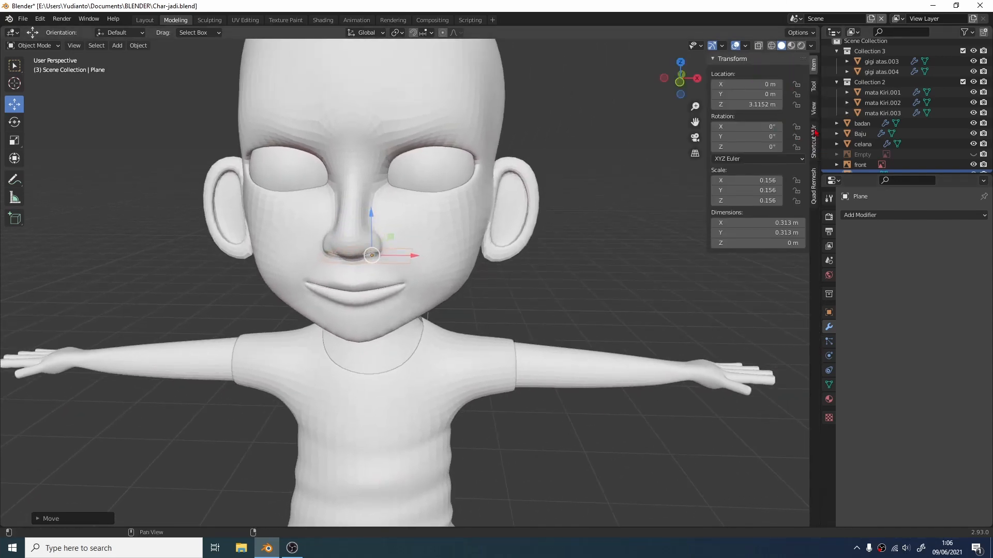
click(815, 145)
click(777, 74)
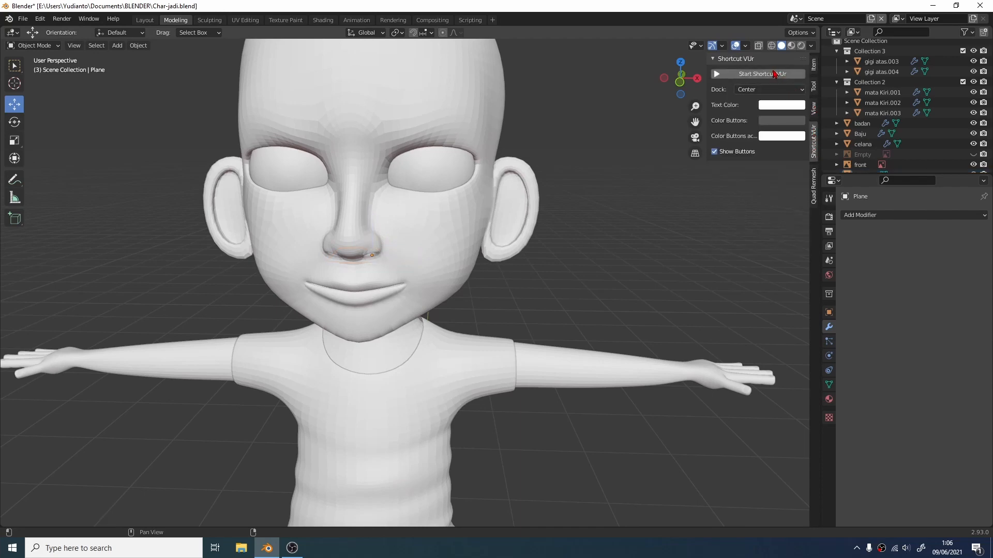
click(432, 476)
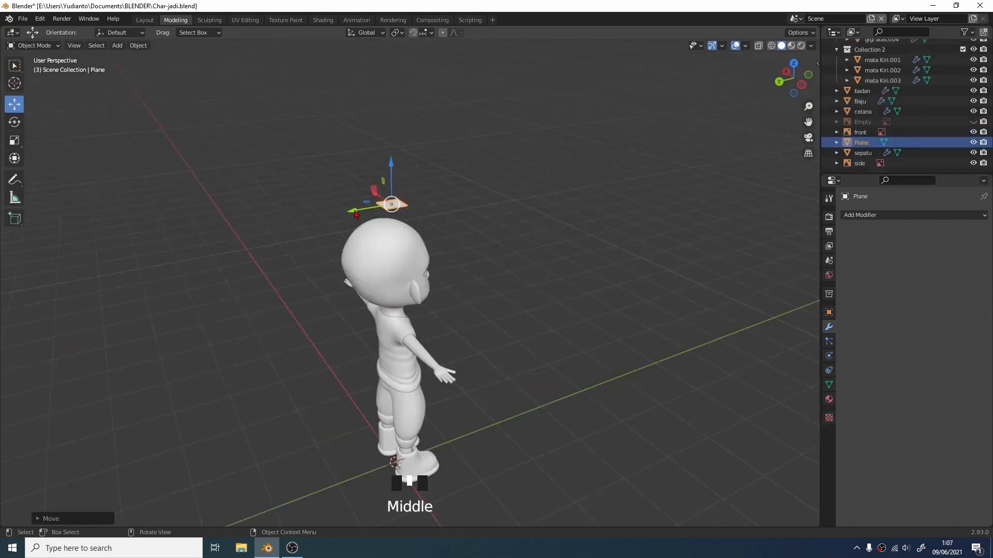
Step: Place the plane in front of the character's forehead and scale it down further
middle_drag(362, 258, 413, 248)
drag(398, 221, 399, 244)
scroll(444, 195, up, 5)
middle_drag(441, 193, 455, 193)
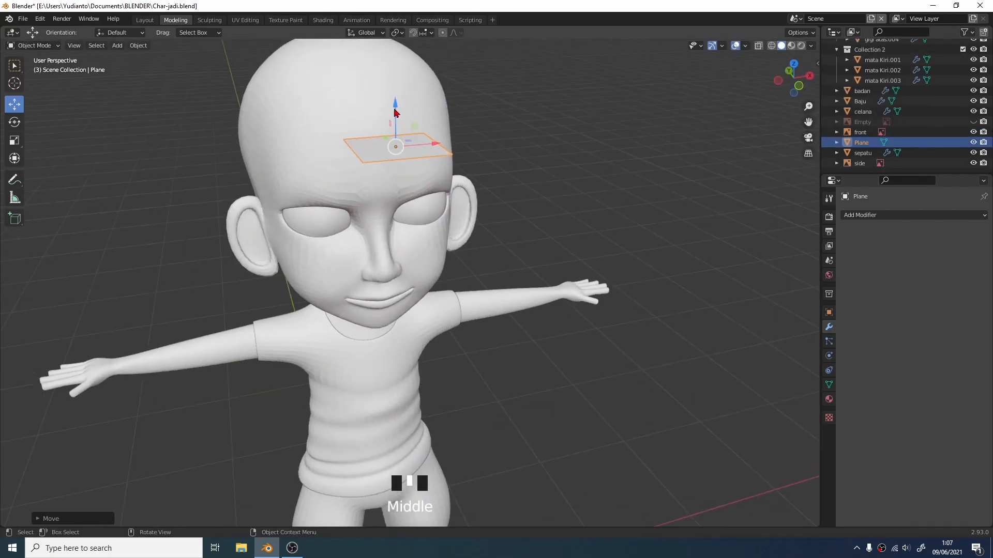
drag(395, 103, 396, 139)
middle_drag(590, 161, 625, 166)
key(s)
click(485, 212)
middle_drag(485, 216, 536, 173)
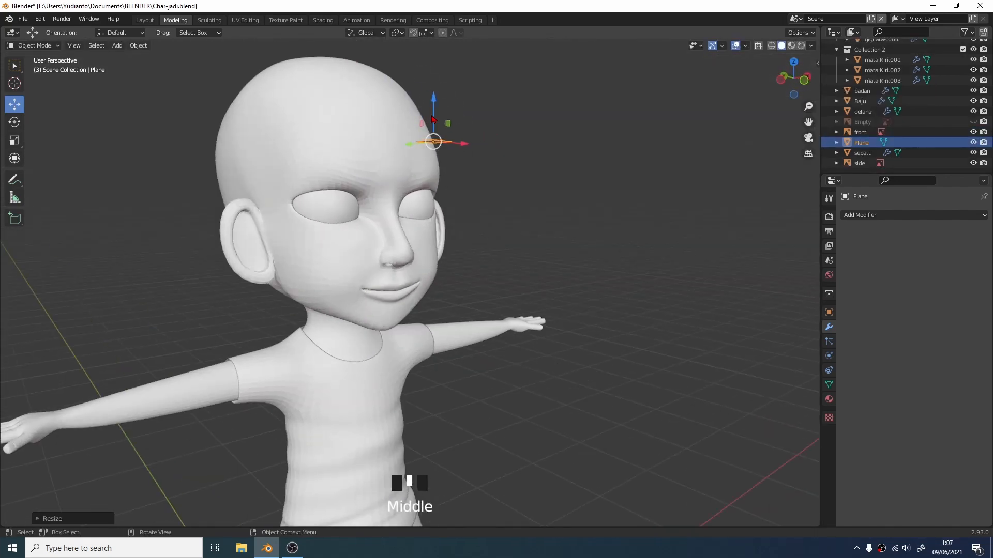
Step: Lower the plane to brow height and shift it sideways toward the character's left eye
drag(434, 100, 434, 134)
middle_drag(491, 171, 465, 202)
middle_drag(465, 202, 429, 228)
drag(401, 231, 425, 220)
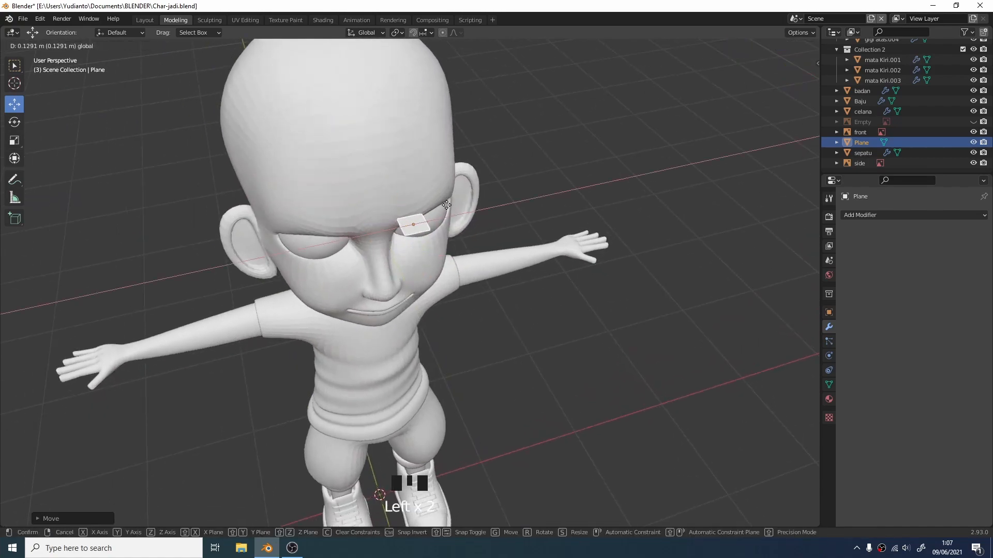
middle_drag(425, 221, 498, 176)
drag(423, 188, 414, 188)
middle_drag(595, 165, 518, 192)
Step: Rotate the plane about the global X axis so it stands upright facing forward
scroll(519, 192, up, 5)
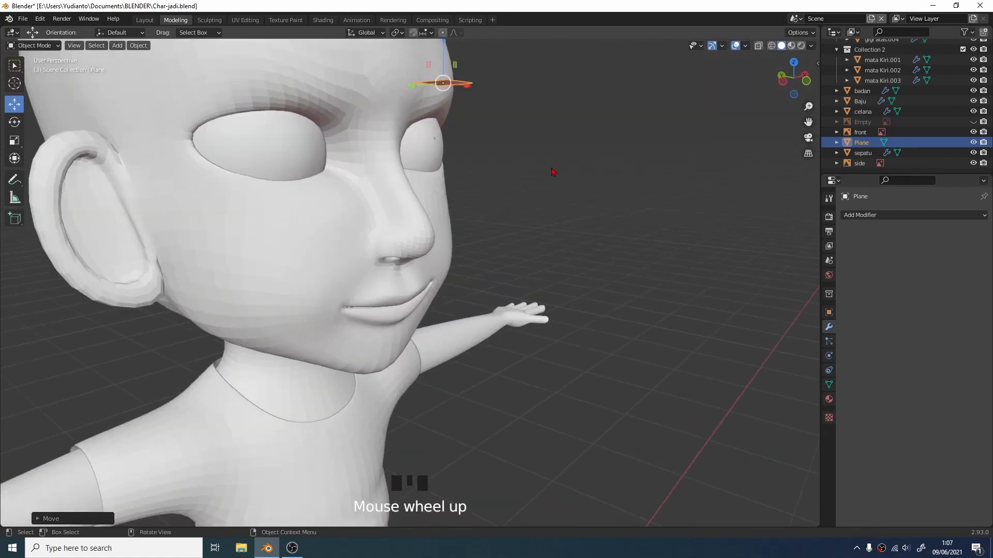
middle_drag(528, 239, 658, 164)
key(r)
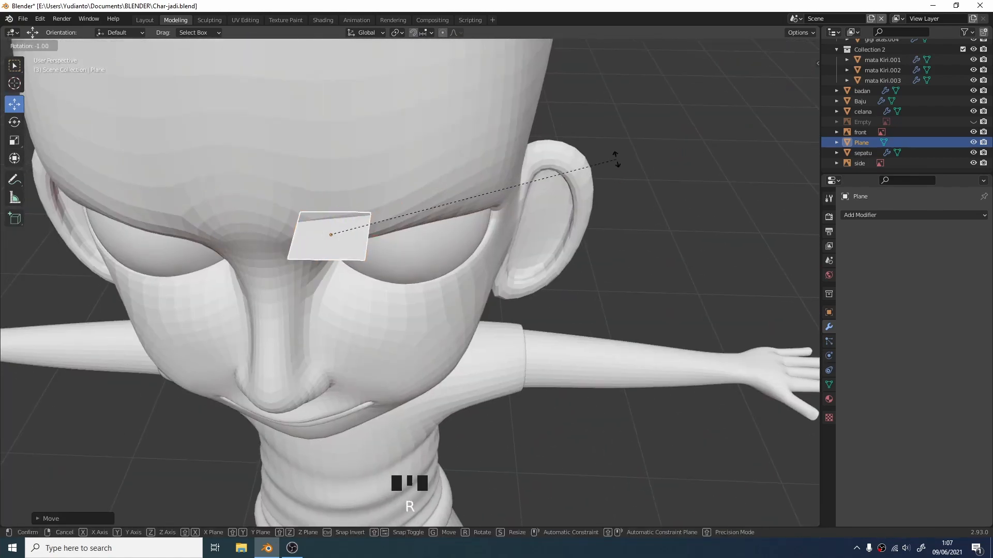
key(Escape)
scroll(493, 244, down, 10)
middle_drag(492, 244, 611, 213)
key(r)
key(x)
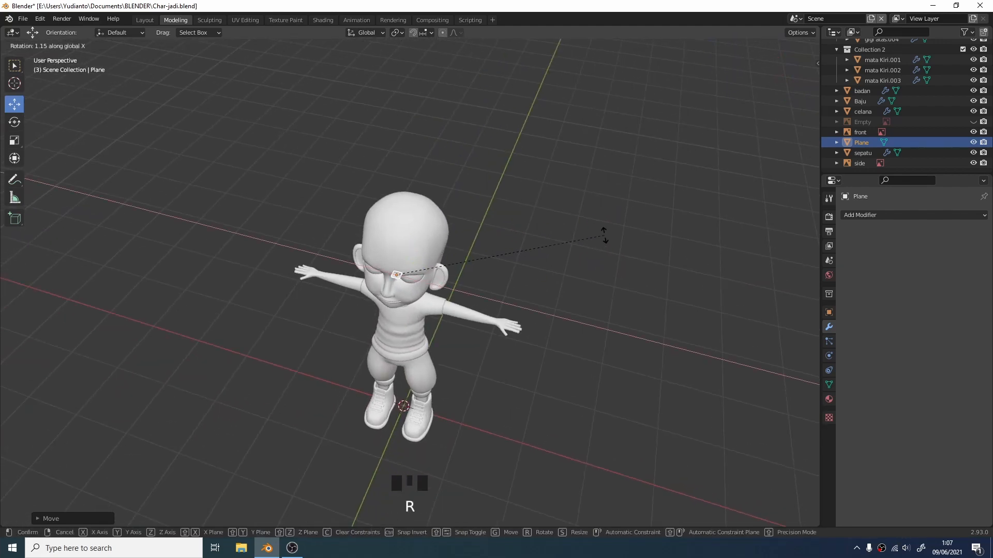
key(Return)
Step: Move the upright plane closer to the brow above the left eye and shrink it slightly
middle_drag(605, 240, 453, 347)
scroll(403, 280, up, 4)
drag(454, 318, 437, 315)
middle_drag(488, 310, 645, 317)
key(s)
click(522, 261)
scroll(583, 310, down, 3)
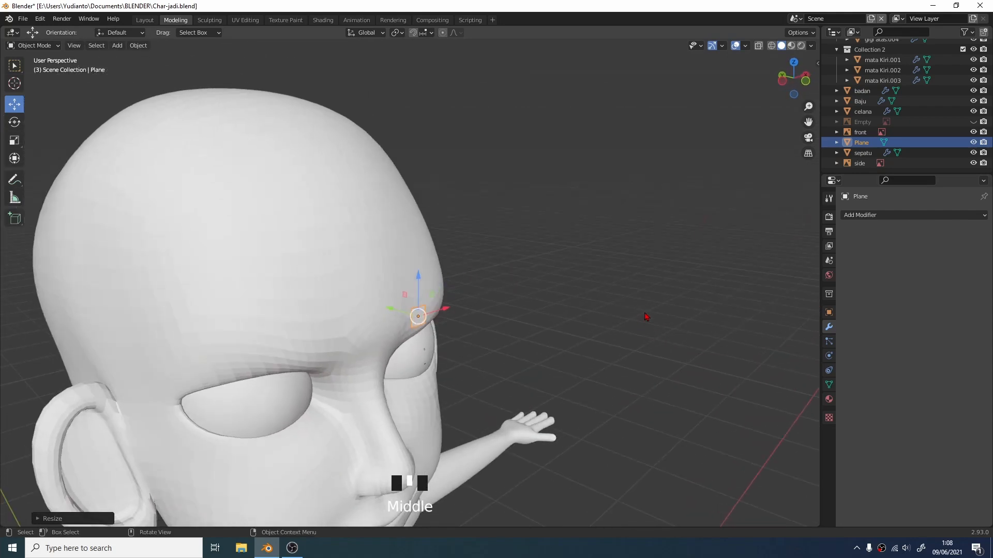
Step: Add a Shrinkwrap modifier to the plane with Snap Mode On Surface and the body mesh badan as target
click(900, 216)
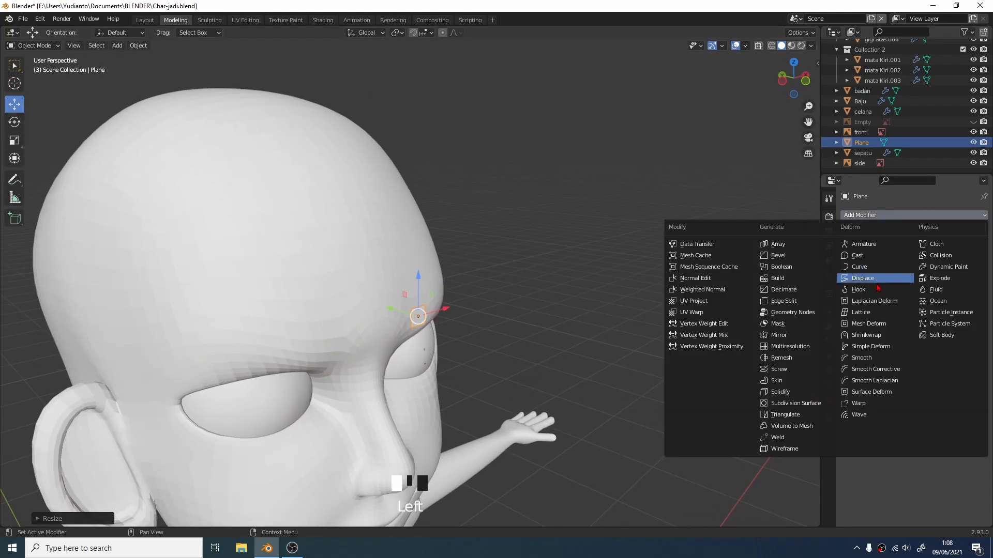
click(878, 336)
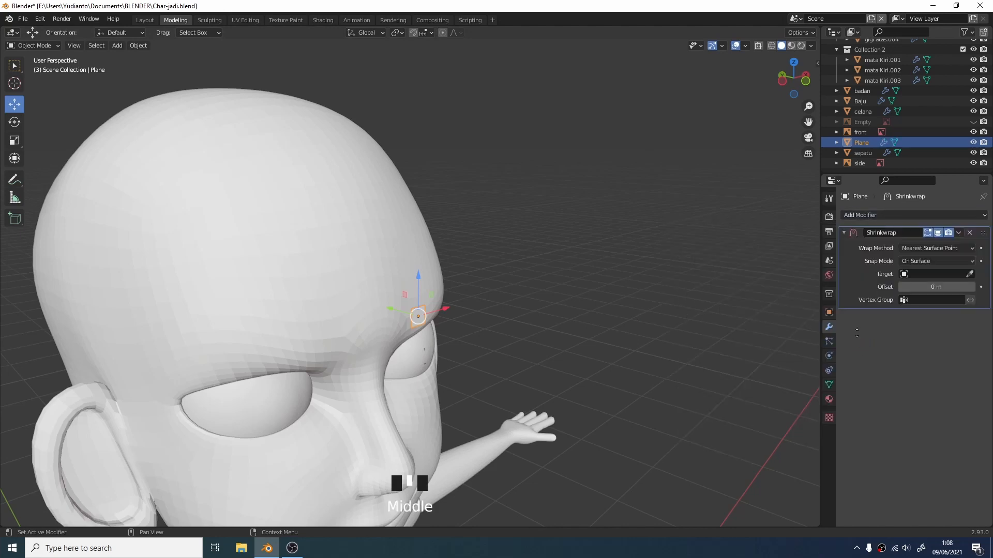
middle_drag(638, 336, 504, 348)
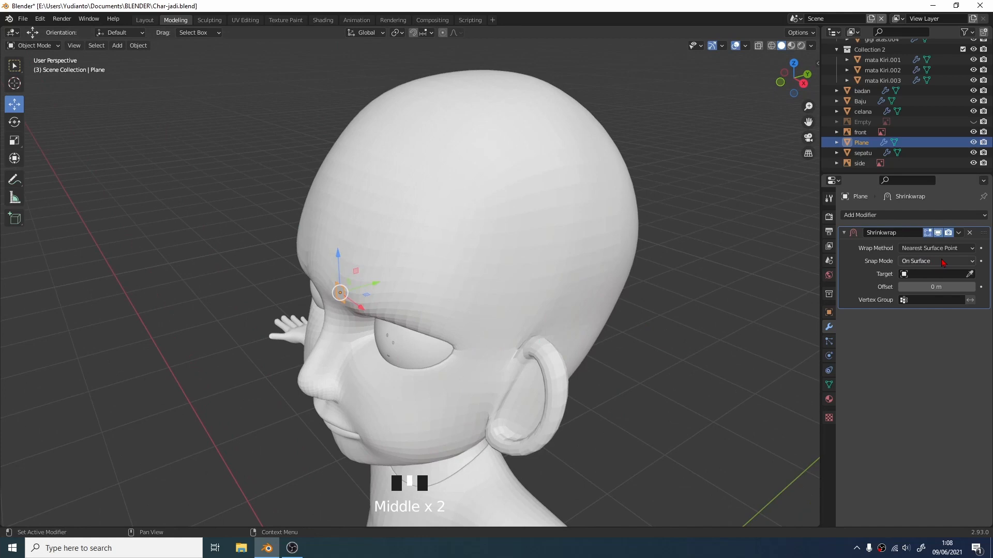
click(926, 262)
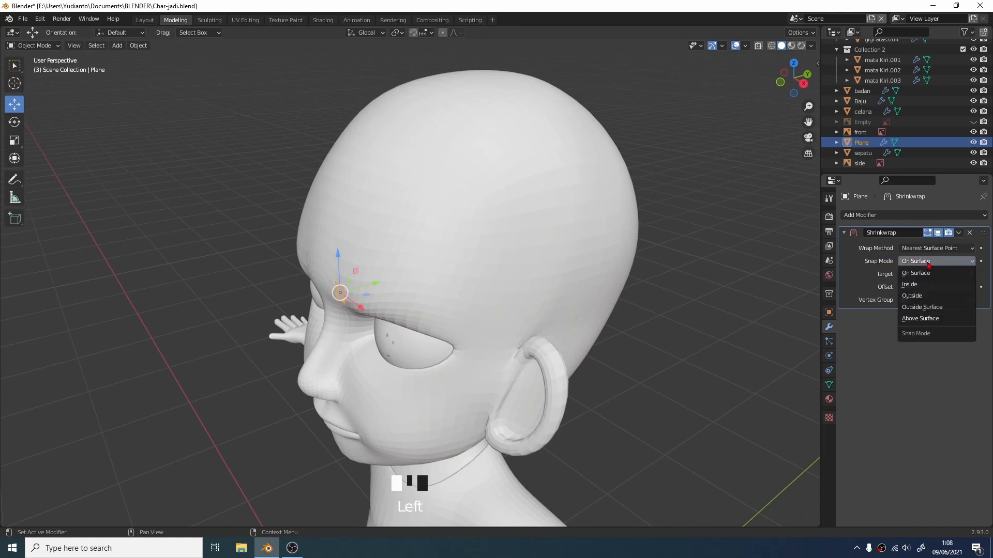
click(948, 269)
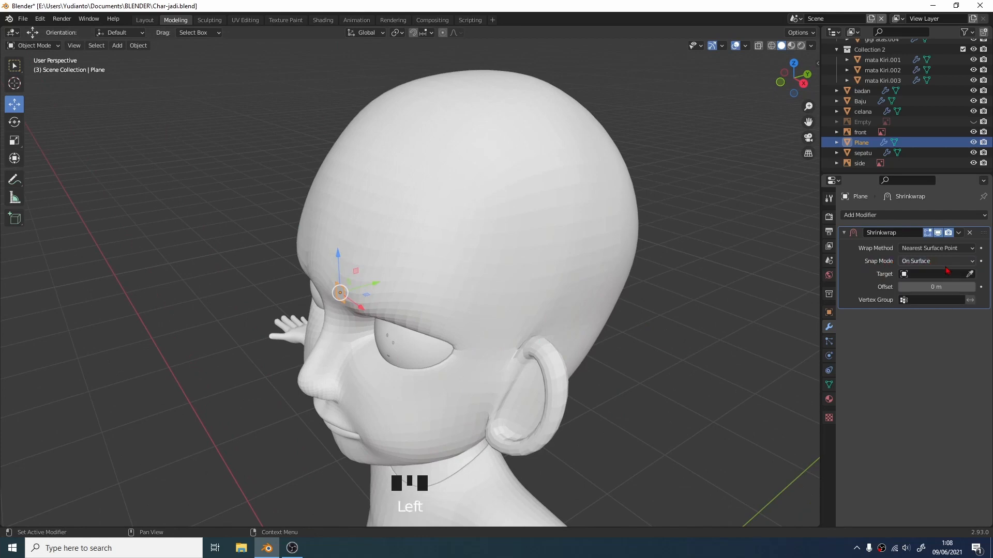
click(971, 274)
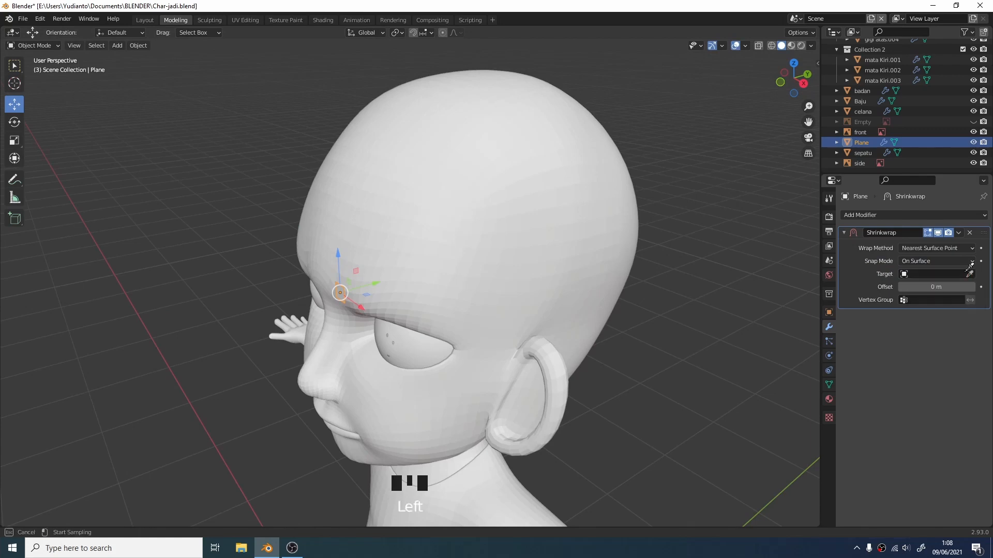
click(487, 183)
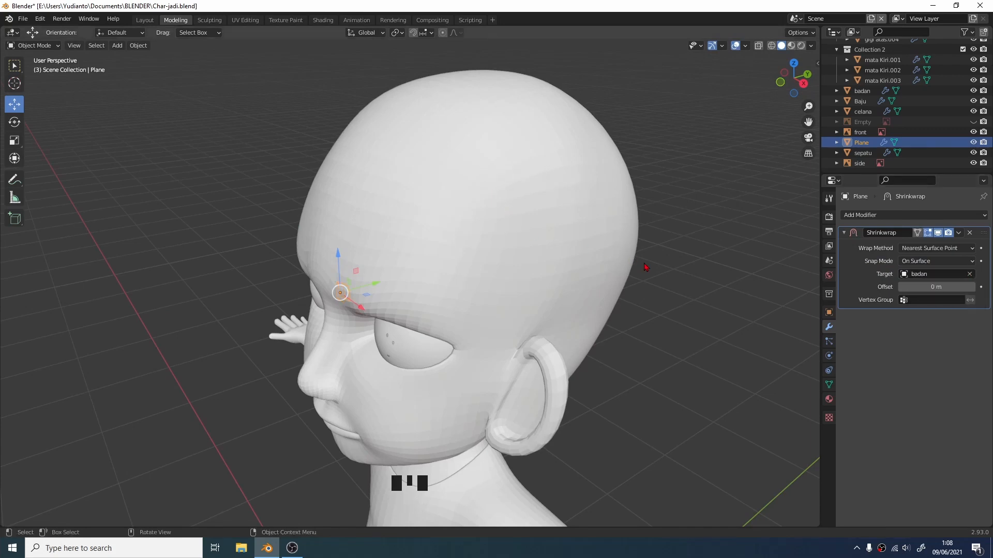
Step: Try MatCap lighting for the solid viewport shading to see the plane against the head
middle_drag(643, 267, 736, 259)
scroll(643, 264, up, 2)
middle_drag(643, 264, 351, 365)
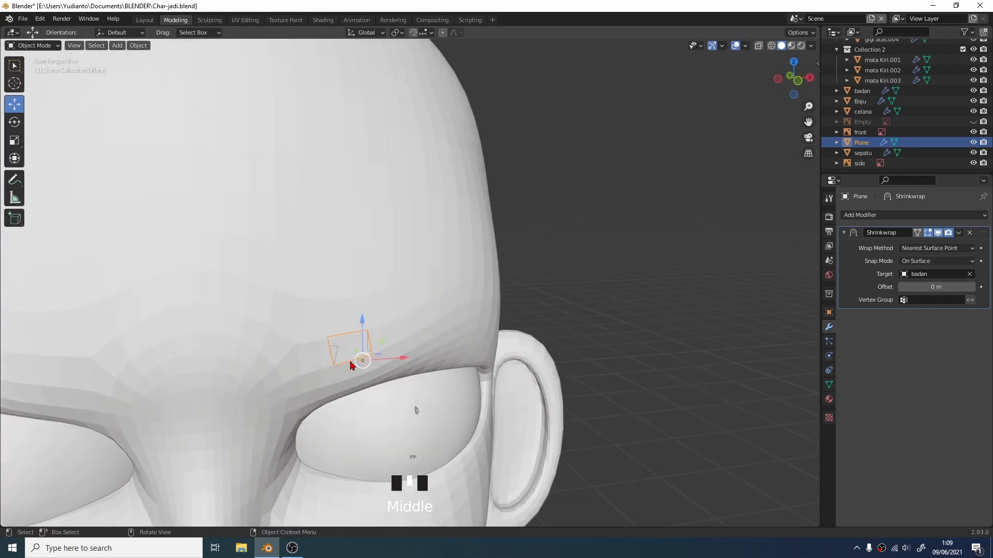
scroll(356, 364, down, 2)
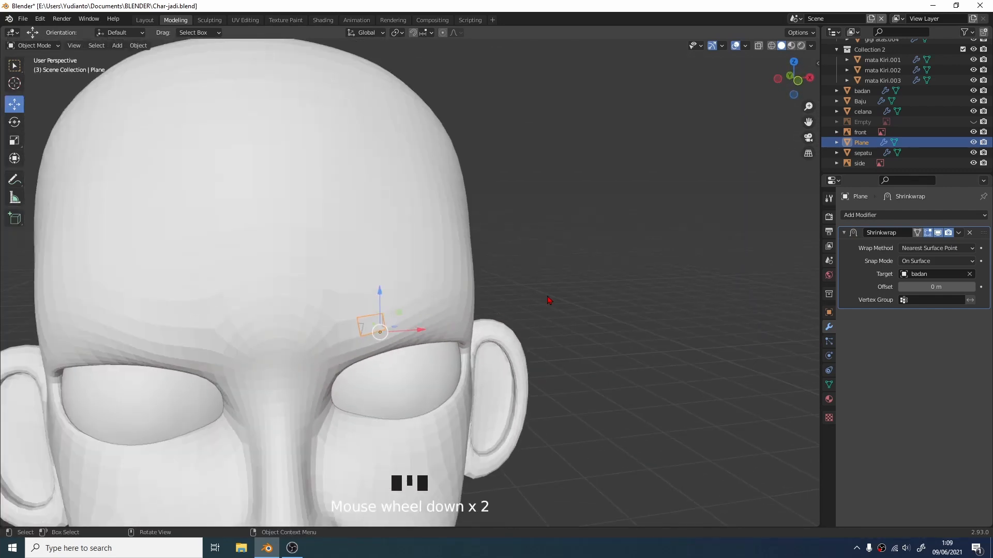
click(810, 45)
click(836, 96)
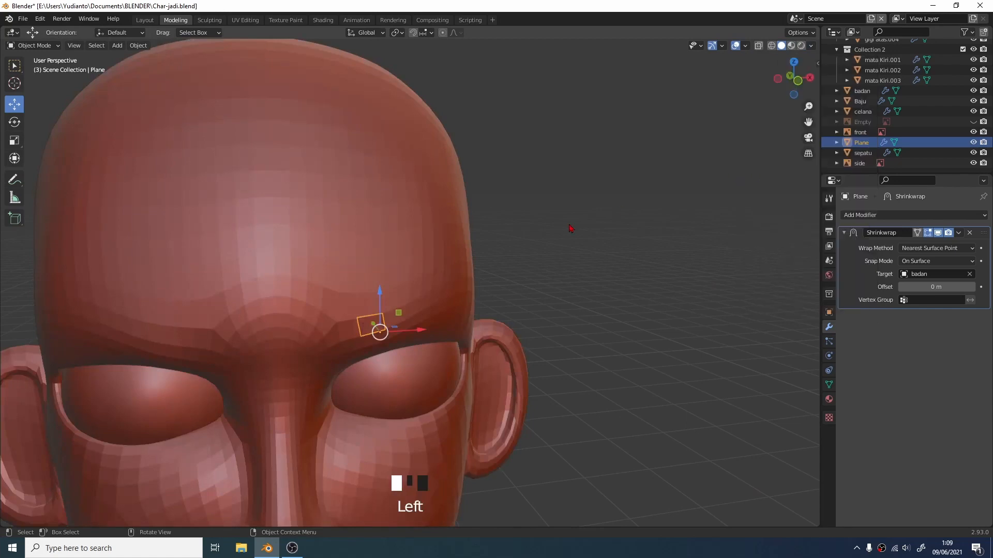
middle_drag(570, 228, 771, 96)
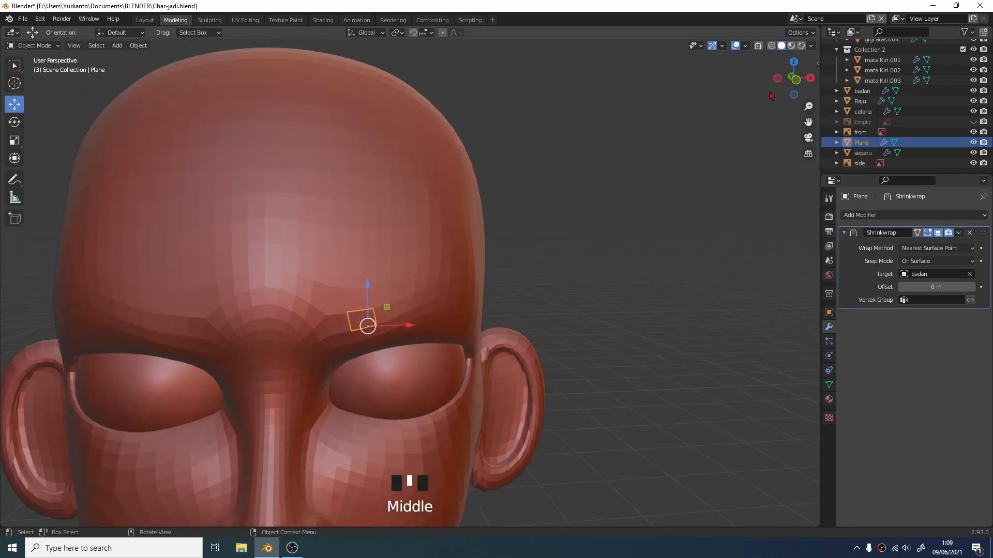
Step: Set the viewport shading to Studio lighting with Random colours so each object is distinguishable
click(810, 46)
click(770, 96)
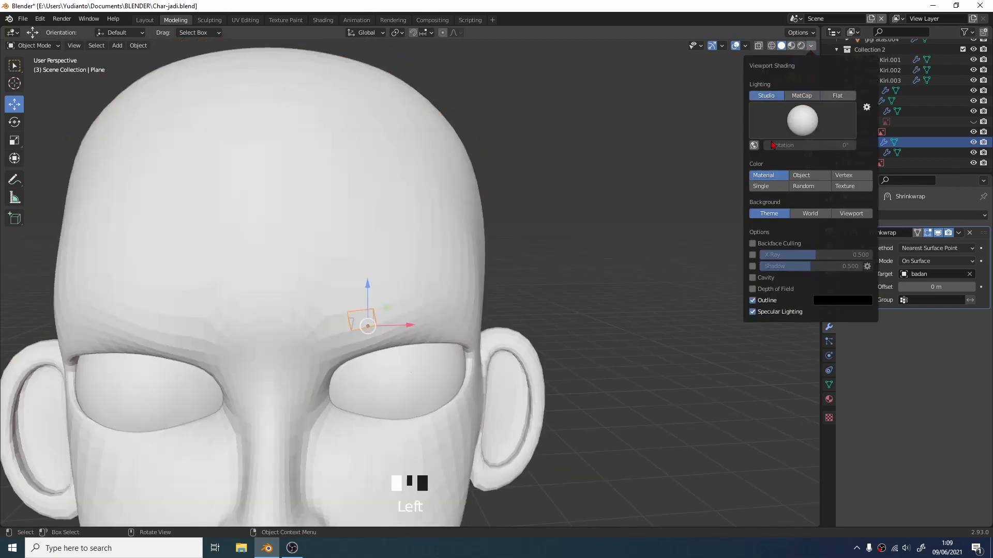
click(805, 186)
middle_drag(443, 299, 379, 324)
scroll(388, 310, down, 3)
scroll(421, 331, up, 2)
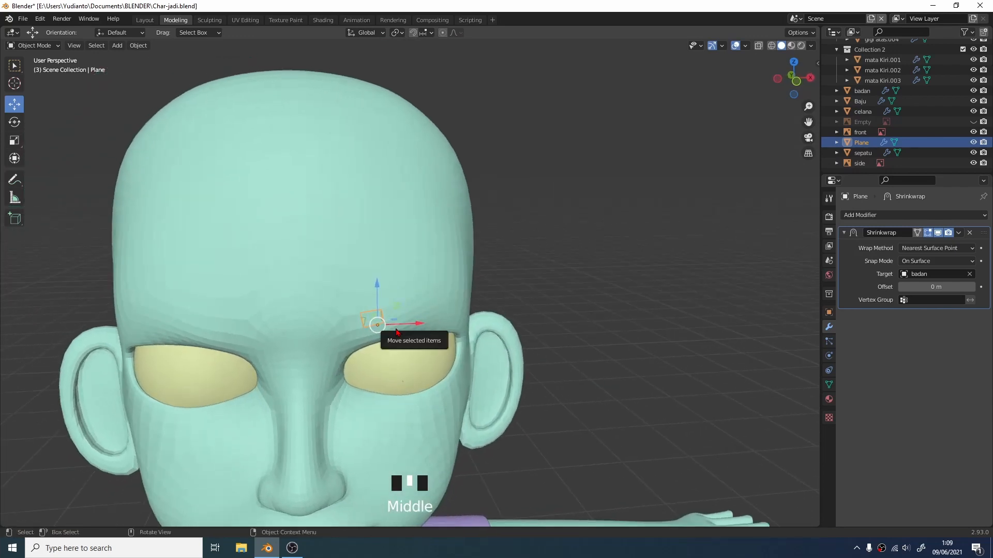
Step: Extrude the plane's outer edge twice in Edit Mode to start a brow strip above the left eye
key(Tab)
scroll(394, 323, up, 1)
drag(380, 318, 390, 326)
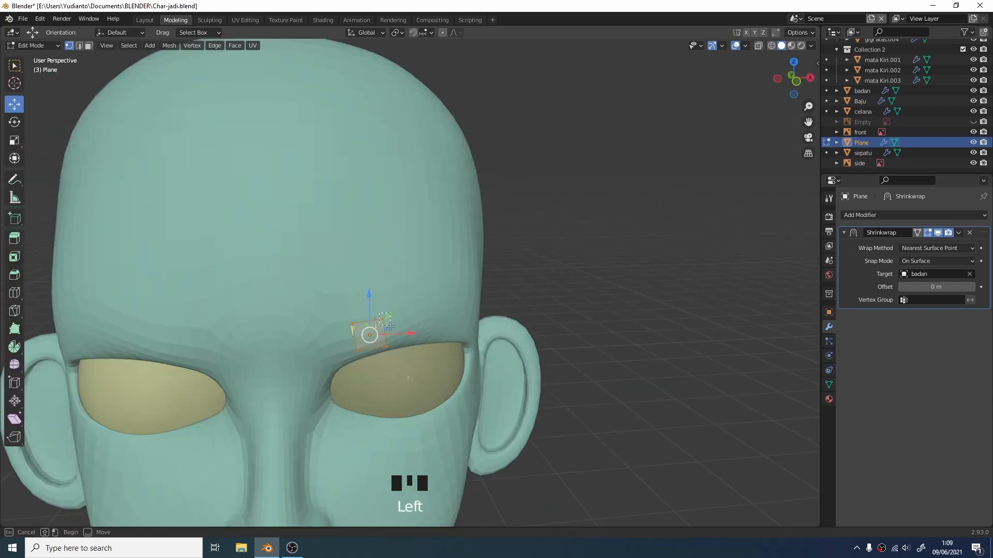
middle_drag(401, 346, 423, 321)
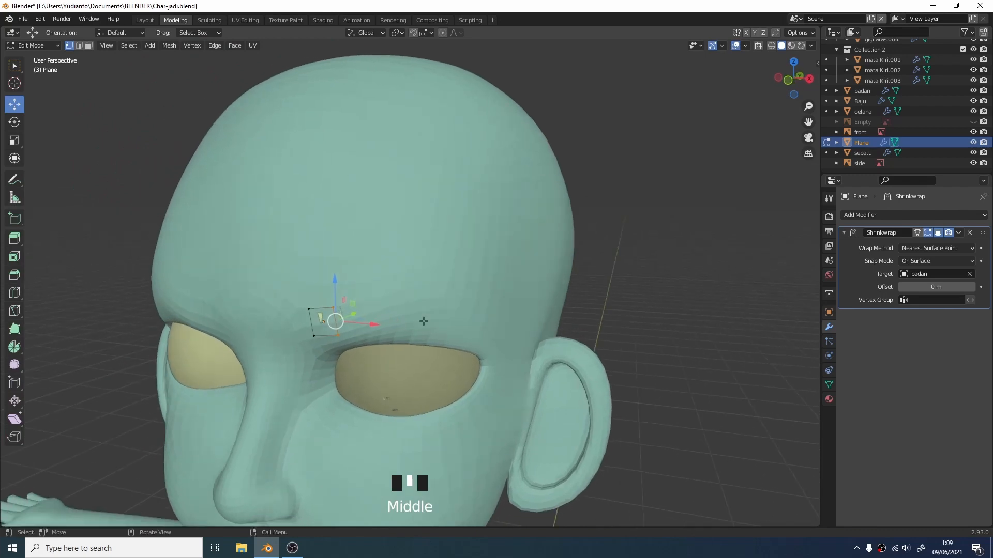
key(e)
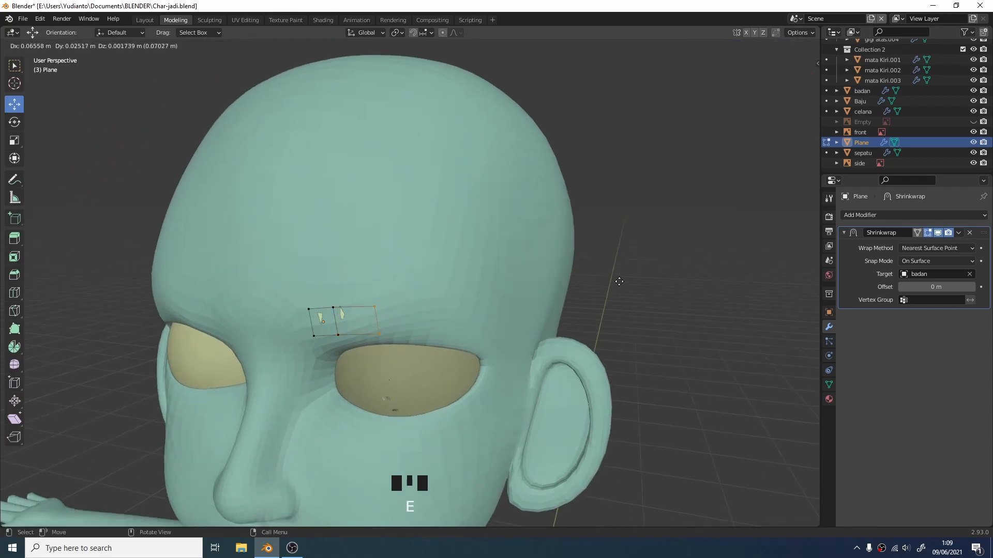
click(609, 281)
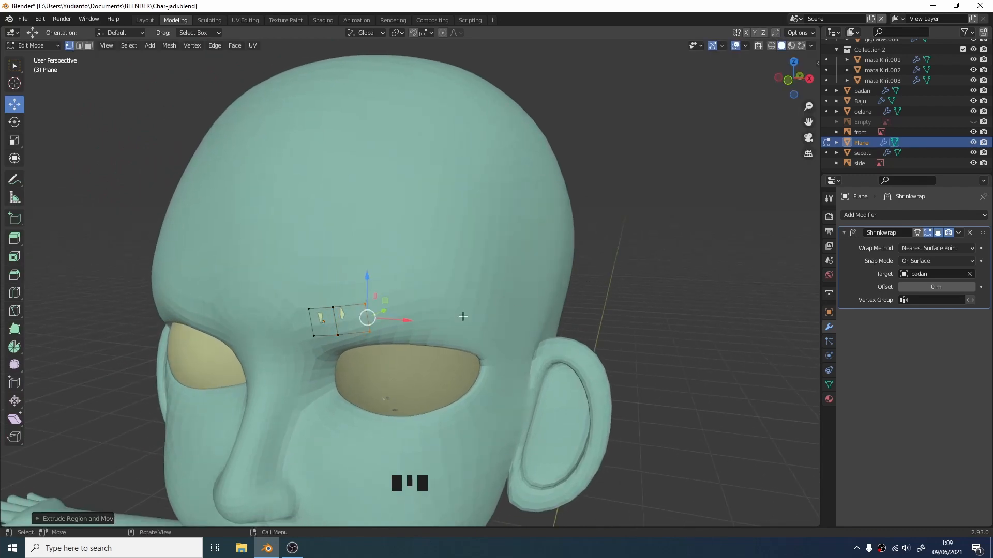
middle_drag(610, 280, 504, 279)
key(e)
click(499, 321)
middle_drag(491, 331, 492, 306)
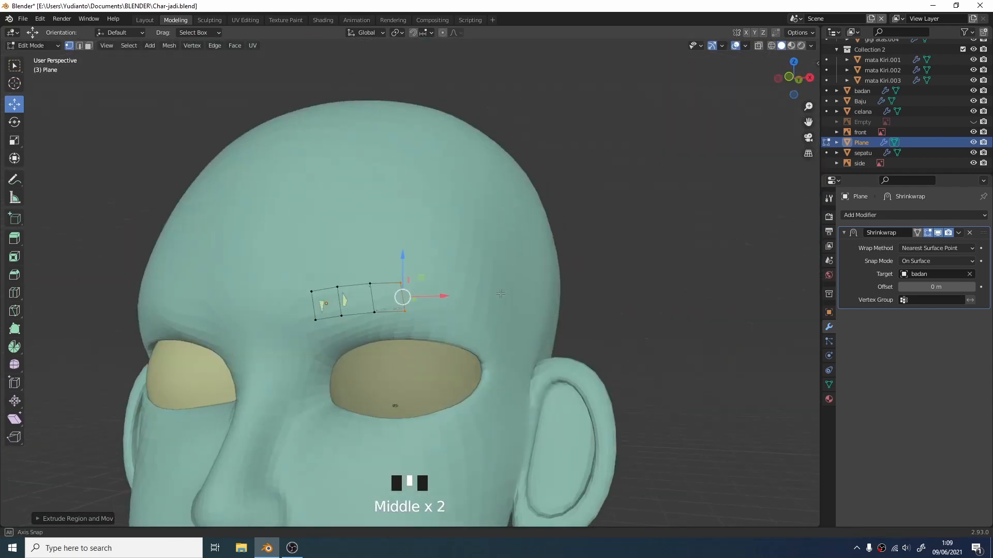
Step: Extrude another segment from the strip's outer edge and scale its end edge
key(e)
click(532, 306)
key(s)
click(632, 279)
middle_drag(632, 280, 594, 243)
middle_drag(553, 325, 453, 281)
Step: Extrude two more segments toward the temple, rotating the edge between them so the strip bends downward
key(e)
click(568, 297)
key(r)
click(687, 357)
key(e)
click(620, 331)
Step: Reposition the lower vertex above the eye's outer half to even out the strip's bottom edge
middle_drag(621, 331, 574, 310)
drag(417, 345, 437, 318)
middle_drag(438, 318, 481, 320)
middle_drag(465, 319, 504, 318)
drag(437, 301, 432, 308)
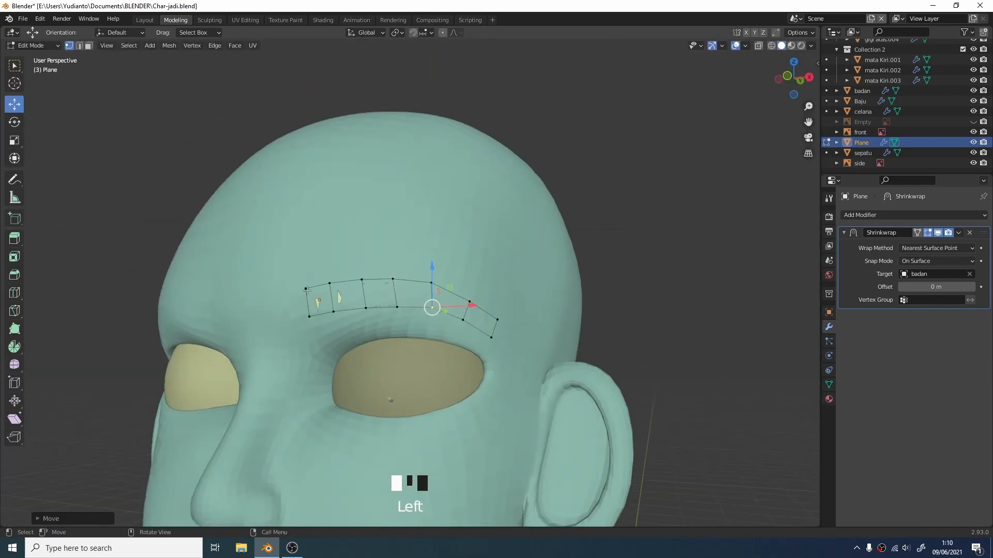
Step: Select the strip's inner upper corner vertex and turn on snapping with Face as the snap target
click(306, 290)
middle_drag(331, 305, 362, 259)
middle_drag(372, 269, 414, 233)
key(shift+Tab)
click(431, 32)
click(414, 95)
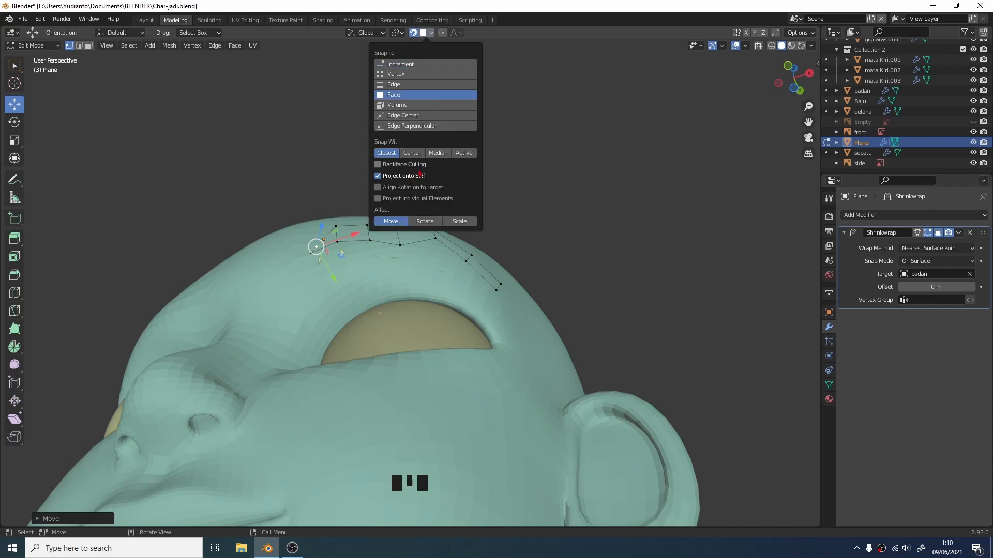
middle_drag(507, 70, 538, 85)
Step: Move the inner corner vertex, and shift the whole brow strip along the Y axis toward the head
drag(340, 264, 342, 271)
middle_drag(342, 271, 381, 181)
click(321, 322)
key(a)
drag(413, 259, 428, 281)
middle_drag(428, 281, 393, 300)
middle_drag(413, 279, 404, 227)
Step: Reposition the vertices of the strip's outer segments so they follow the head back toward the temple
click(415, 248)
drag(429, 259, 475, 262)
click(433, 237)
middle_drag(478, 263, 491, 240)
click(510, 247)
drag(527, 267, 536, 275)
middle_drag(468, 212, 480, 289)
click(482, 284)
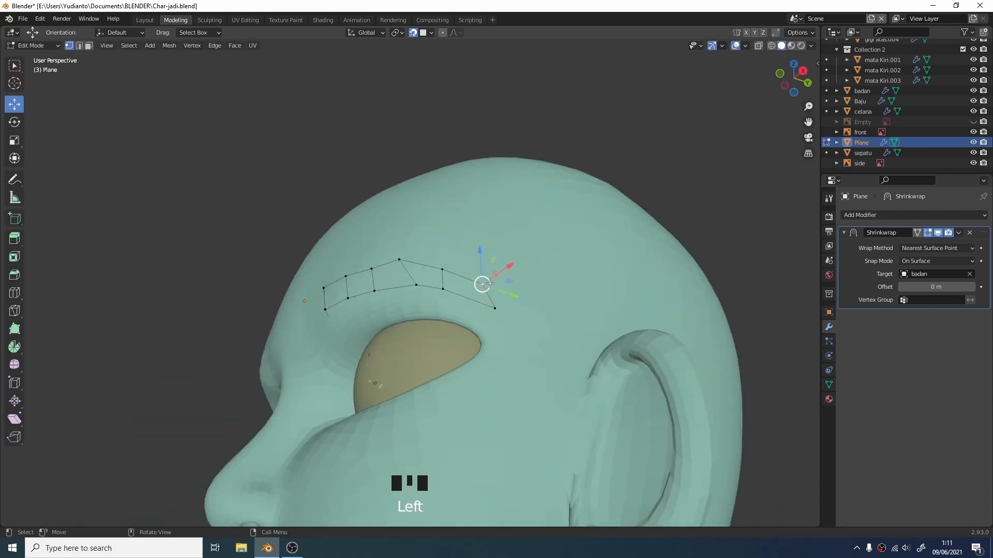
middle_drag(465, 331, 420, 336)
Step: Adjust individual vertices on the inner and middle part of the brow strip to even out its segments
click(355, 311)
drag(390, 317, 383, 316)
middle_drag(383, 315, 398, 341)
click(395, 300)
drag(368, 321, 369, 349)
click(379, 362)
middle_drag(369, 349, 346, 279)
drag(336, 287, 337, 296)
middle_drag(413, 300, 357, 295)
Step: Adjust the height of the upper vertex at the strip's outer bend, undoing the move of the vertex below it
click(455, 311)
drag(457, 273, 461, 266)
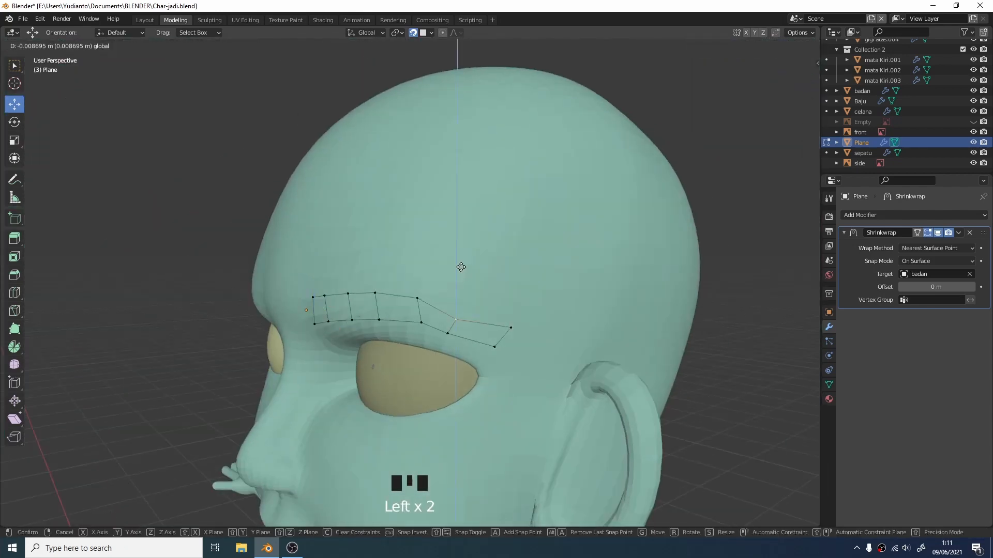
click(448, 334)
mouse_move(449, 305)
mouse_down()
mouse_move(449, 326)
mouse_move(450, 306)
mouse_up()
key(ctrl+z)
click(455, 312)
mouse_move(451, 305)
middle_down()
mouse_move(522, 310)
mouse_move(450, 298)
middle_up()
drag(464, 291, 465, 284)
Step: Raise the vertices above the middle of the left eye to arch the brow strip
click(537, 326)
middle_drag(455, 295, 523, 305)
click(426, 331)
drag(425, 305, 424, 294)
click(422, 298)
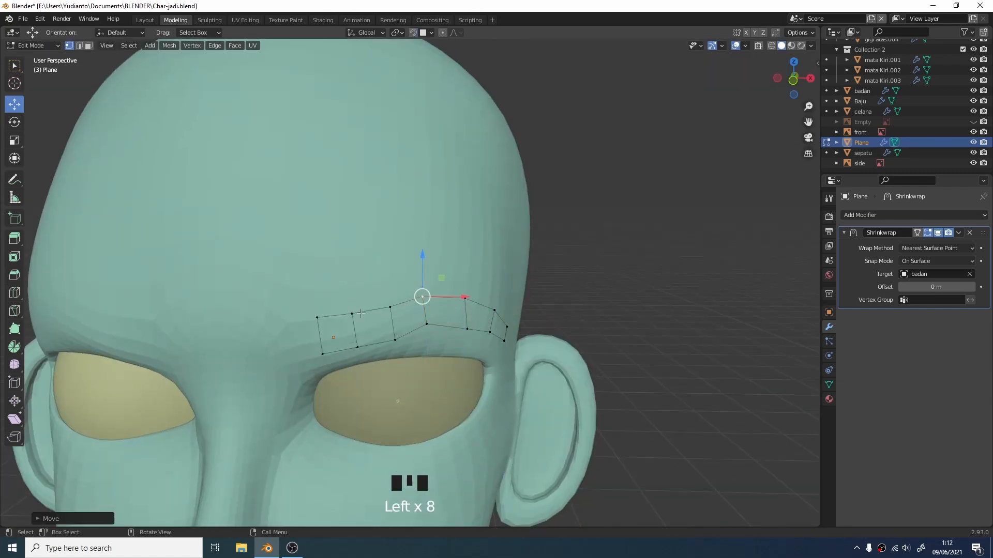
click(354, 322)
Step: Select the vertex column at the strip's outer bend and move it back along the Y axis
middle_drag(465, 312, 383, 315)
click(492, 344)
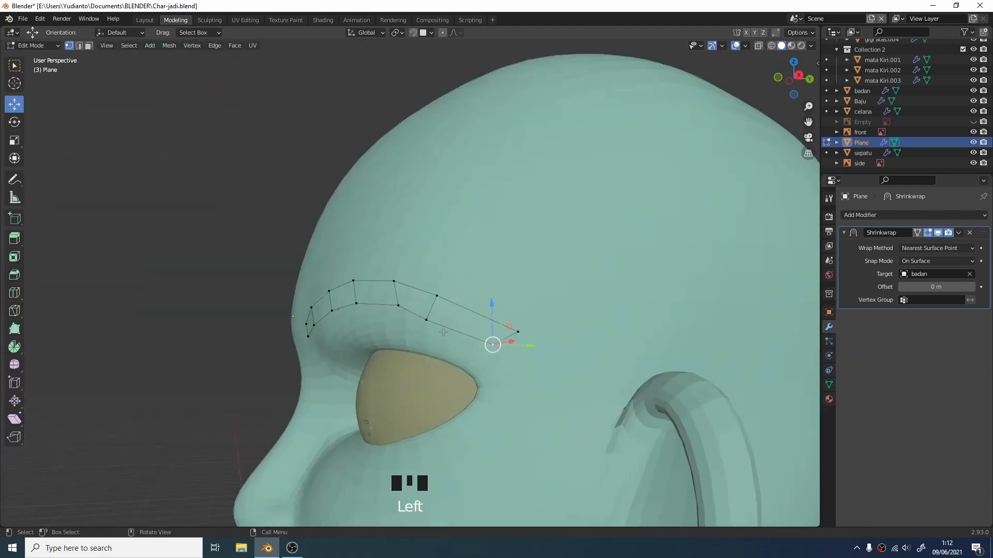
drag(450, 339, 414, 287)
drag(464, 313, 484, 313)
Step: Move the whole brow strip slightly up and outward on the forehead
middle_drag(494, 311, 465, 305)
key(a)
drag(390, 276, 402, 260)
middle_drag(402, 260, 504, 265)
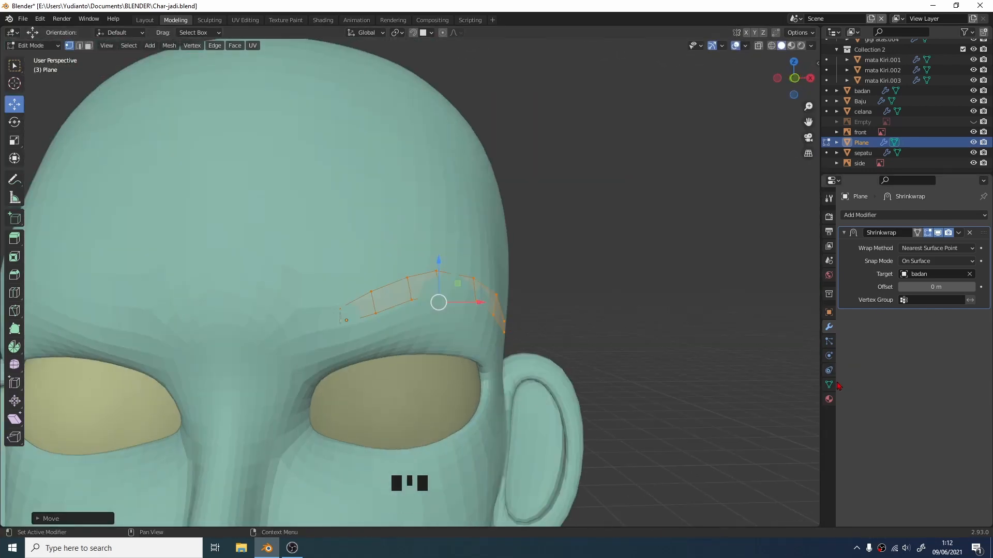
Step: Look through the tool, render, output, view layer and scene properties for the object's display options
scroll(846, 408, down, 1)
scroll(864, 335, down, 2)
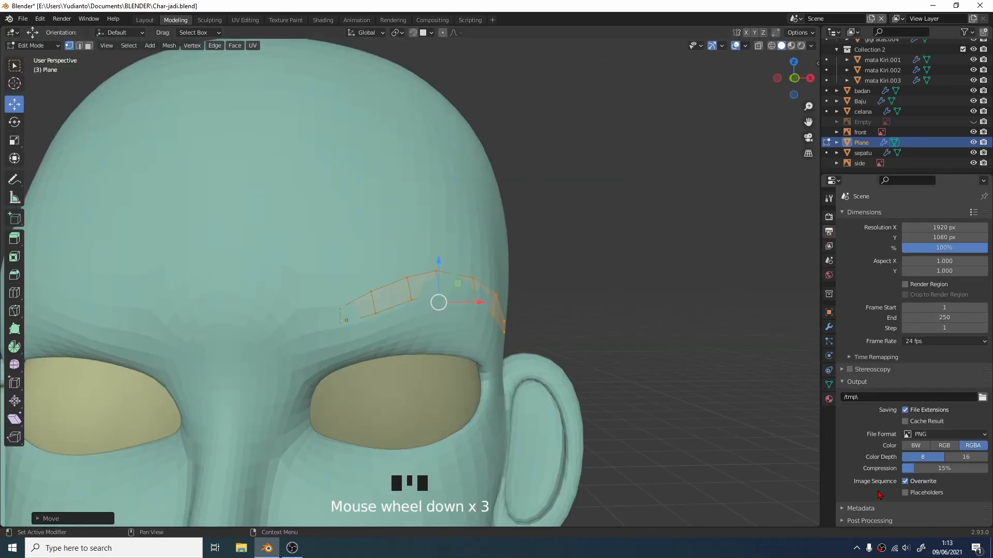
scroll(847, 385, down, 2)
click(828, 198)
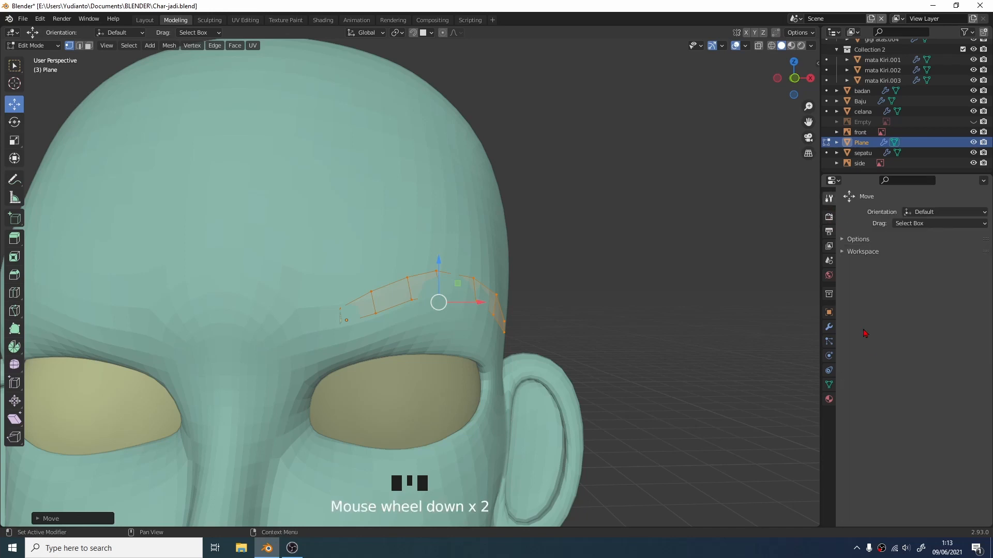
click(828, 217)
click(828, 231)
scroll(898, 288, down, 3)
click(828, 246)
scroll(827, 262, up, 4)
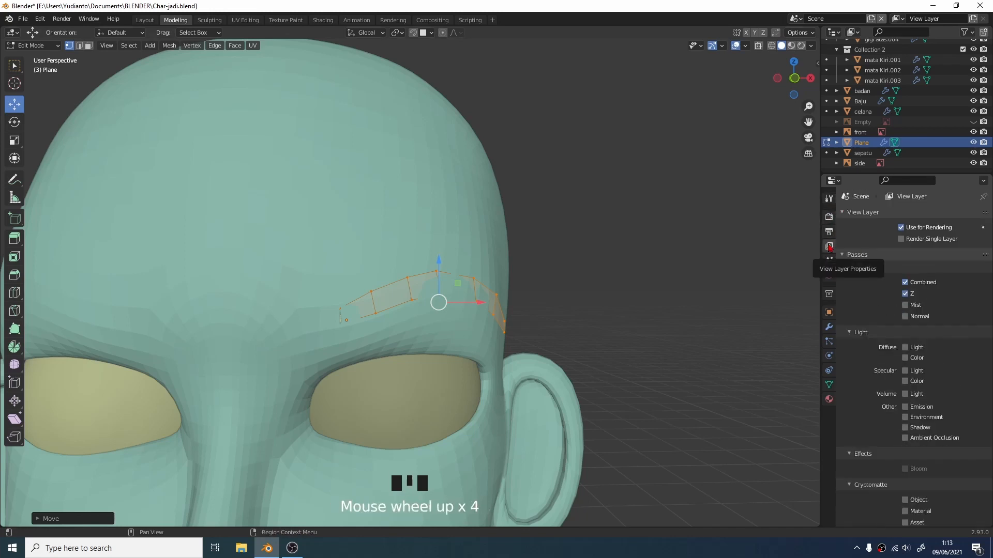
scroll(827, 262, down, 8)
click(829, 260)
Step: Enable In Front in the plane's Viewport Display settings so the strip draws over the head
click(829, 312)
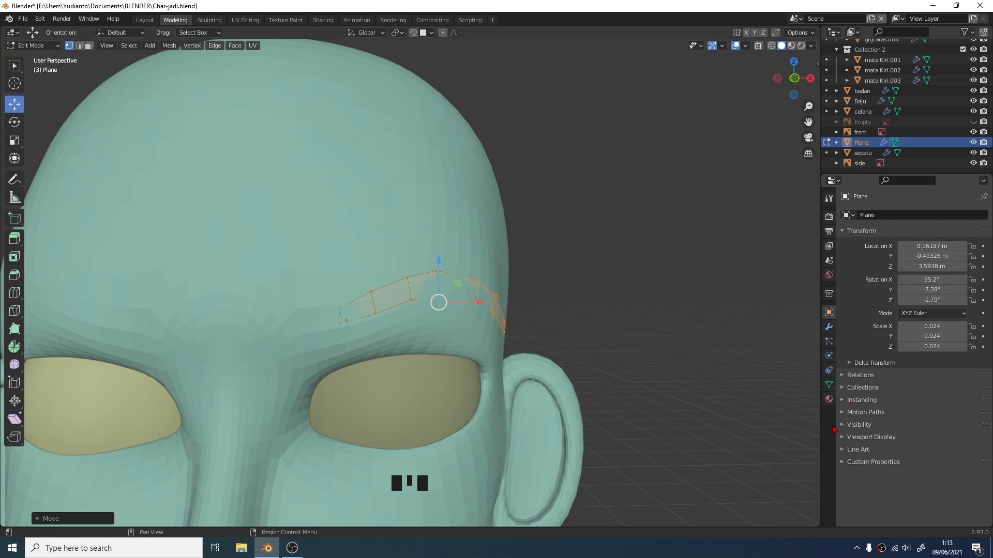
click(844, 439)
scroll(871, 442, down, 7)
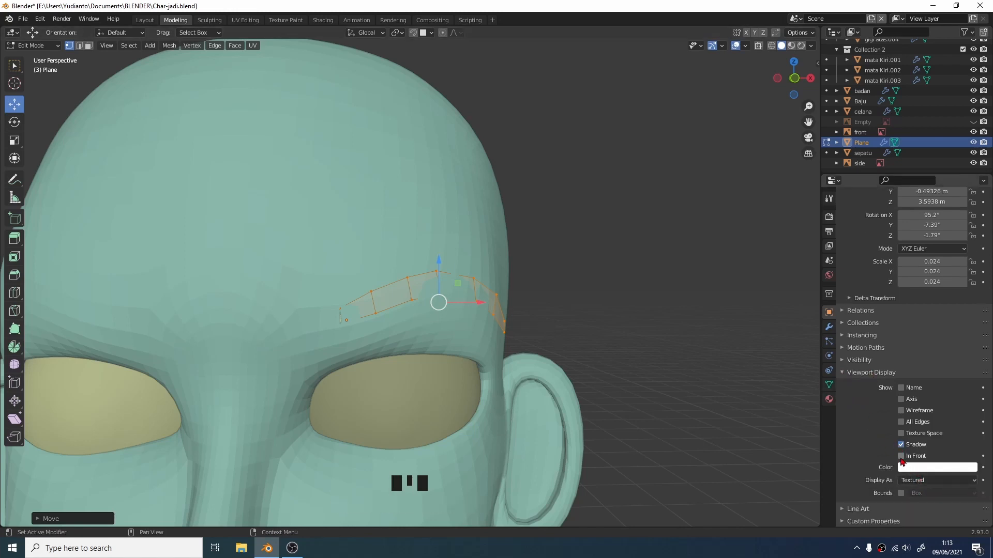
click(902, 456)
click(901, 456)
click(901, 456)
middle_drag(665, 339, 382, 335)
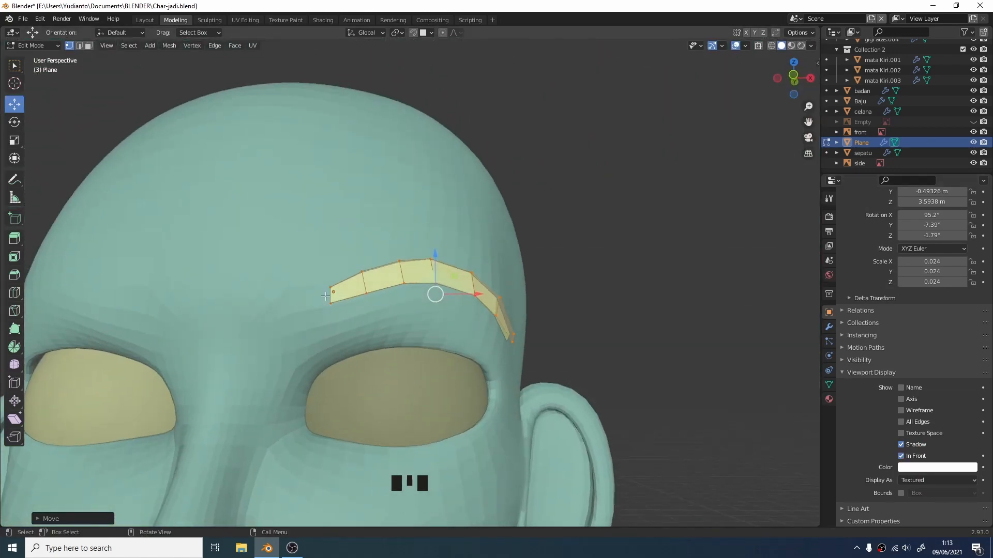
Step: Adjust the upper-edge vertices on the inner half of the eyebrow strip
click(330, 288)
drag(335, 259, 399, 239)
click(360, 271)
click(399, 261)
middle_drag(434, 249, 377, 263)
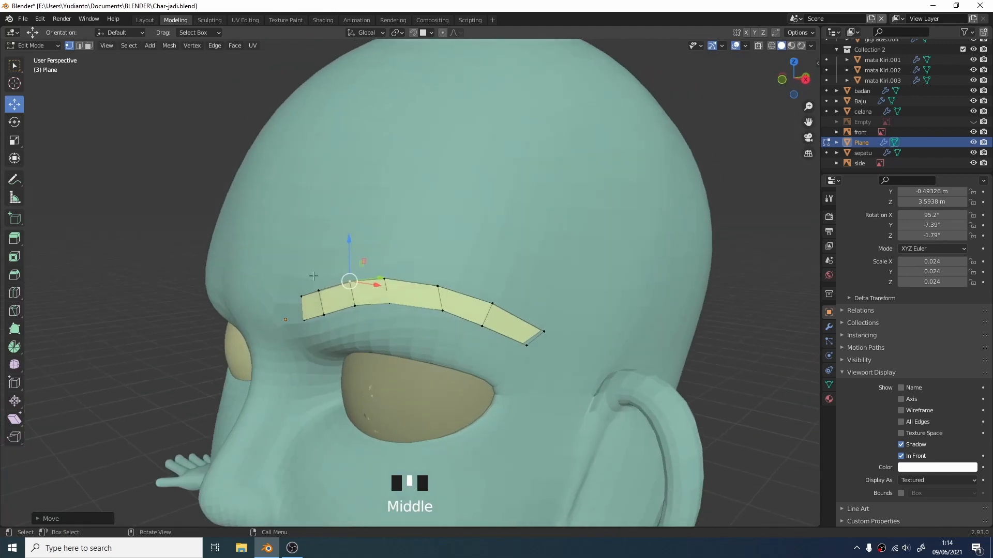
Step: Adjust the lower-edge vertices of the eyebrow strip above the left eye to smooth its curve
click(355, 309)
drag(378, 305, 471, 307)
click(388, 303)
click(443, 310)
click(469, 272)
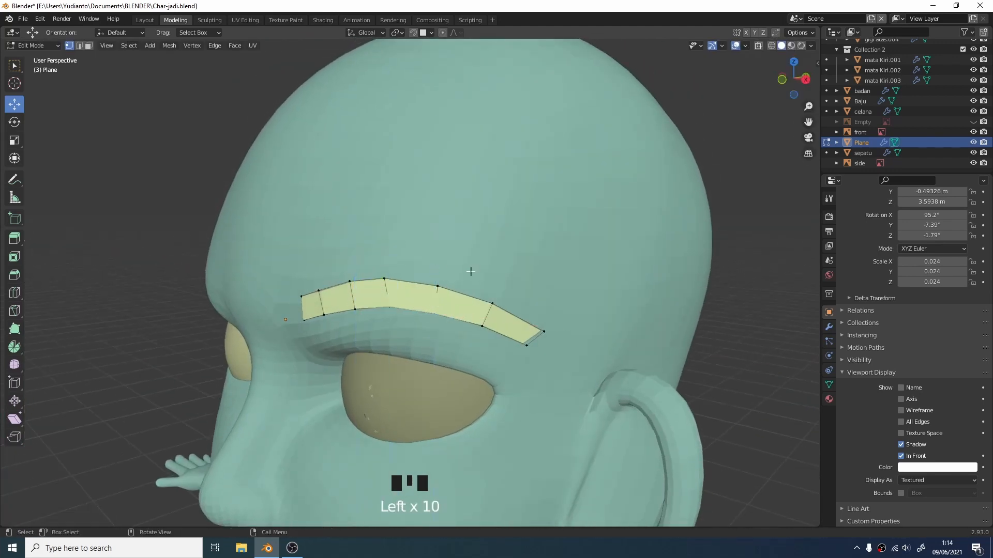
Step: Reposition the vertices at the eyebrow's outer end to taper it toward the temple
scroll(557, 283, down, 3)
middle_drag(469, 273, 466, 297)
click(467, 307)
drag(491, 317, 486, 314)
scroll(486, 310, up, 4)
drag(516, 279, 471, 264)
click(472, 285)
Step: Select and shift the vertex columns on the eyebrow's inner half to refine their spacing, leaving nothing selected
middle_drag(471, 264, 522, 276)
middle_drag(522, 277, 559, 285)
scroll(409, 289, down, 4)
drag(362, 287, 376, 314)
scroll(391, 299, up, 2)
click(379, 317)
middle_drag(421, 305, 357, 294)
click(370, 284)
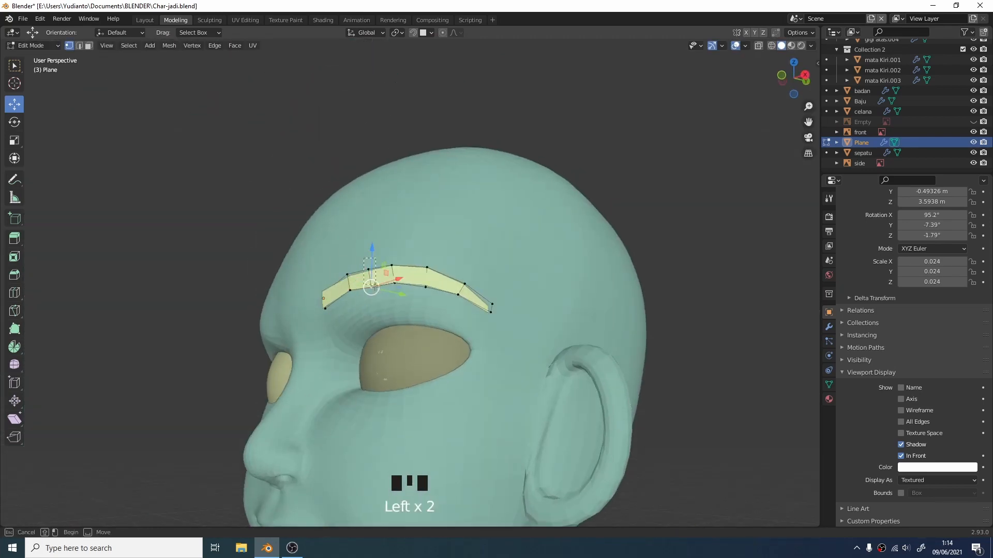
drag(370, 284, 371, 284)
click(698, 186)
Step: Add a Solidify modifier to the eyebrow plane below the Shrinkwrap modifier
scroll(547, 292, down, 3)
middle_drag(488, 267, 552, 217)
scroll(552, 218, up, 2)
click(551, 218)
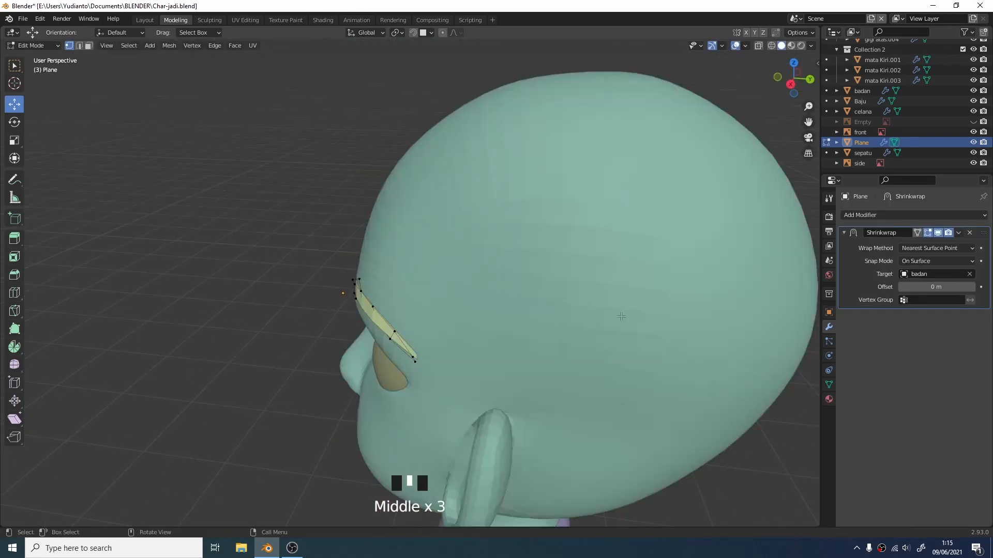
middle_drag(624, 315, 747, 310)
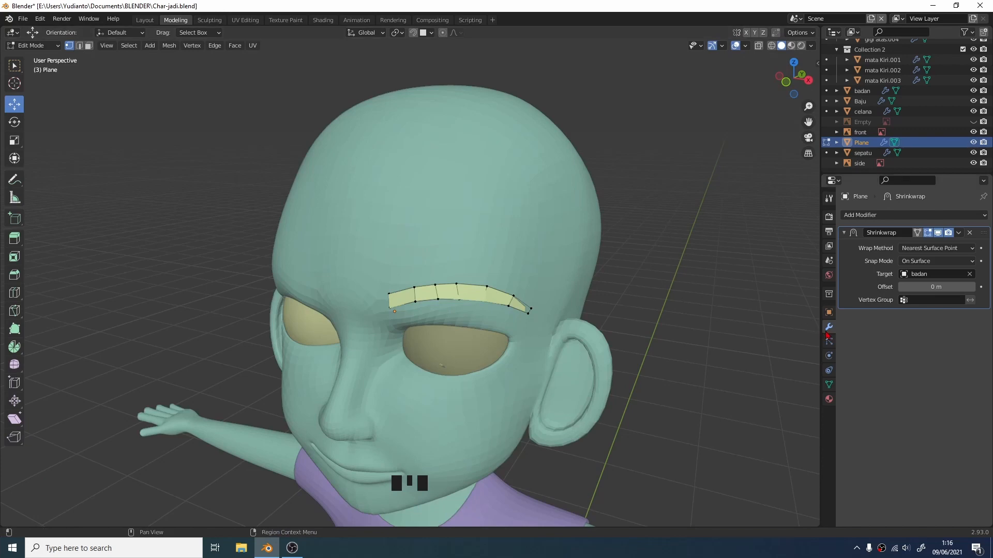
click(901, 216)
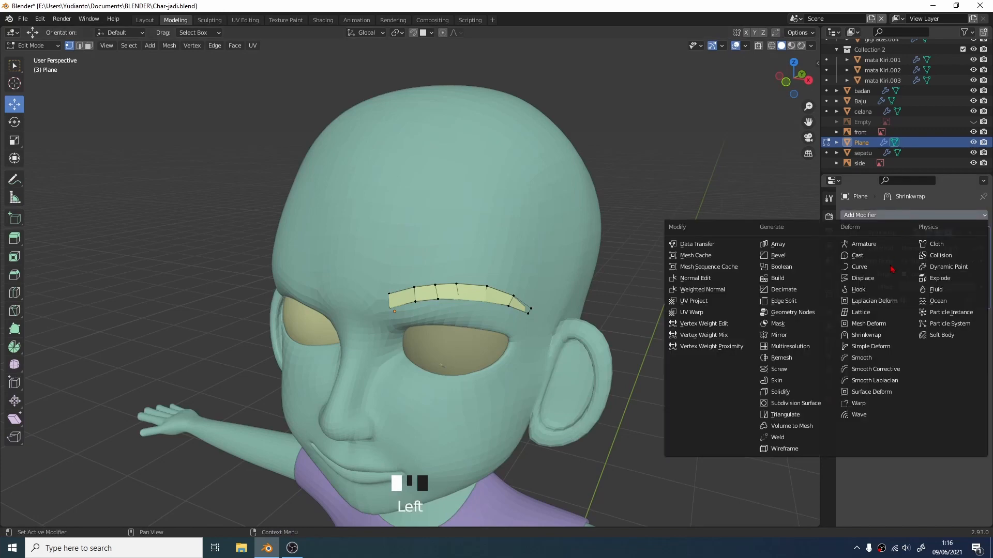
click(791, 392)
middle_drag(678, 319, 687, 387)
middle_drag(685, 371, 695, 370)
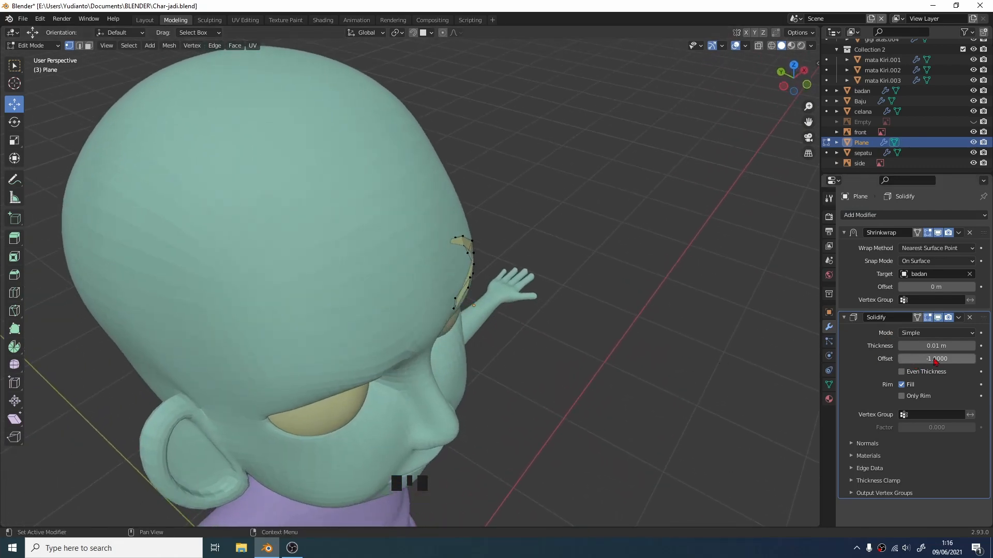
Step: Try a Solidify thickness of 0.46 m with an offset of 1.0 on the eyebrow
drag(919, 359, 975, 359)
middle_drag(647, 269, 518, 192)
mouse_move(918, 346)
mouse_down()
mouse_move(946, 346)
mouse_move(934, 346)
mouse_up()
drag(947, 359, 898, 359)
scroll(505, 304, up, 3)
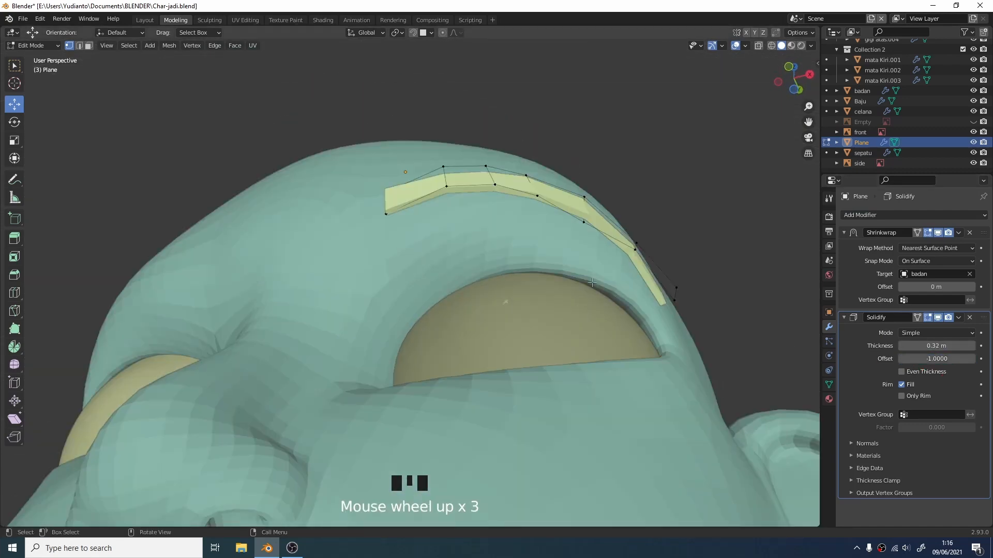
mouse_move(595, 304)
middle_down()
mouse_move(503, 358)
mouse_move(595, 305)
middle_up()
drag(912, 358, 976, 359)
middle_drag(538, 217, 507, 142)
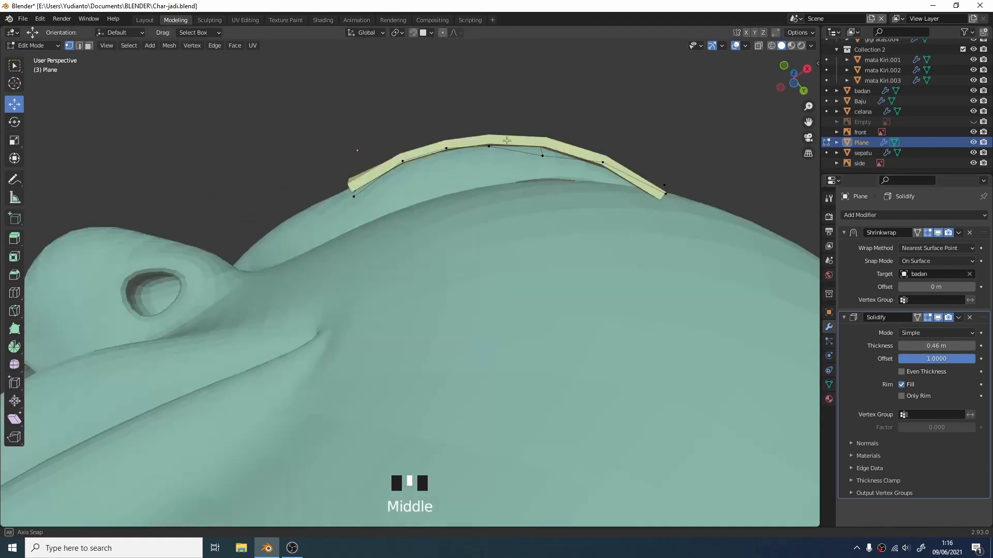
Step: Set the Solidify thickness to -0.57 m with an offset of -1.0 on the eyebrow
drag(941, 346, 904, 346)
middle_drag(481, 217, 526, 362)
scroll(527, 363, down, 5)
middle_drag(605, 311, 543, 310)
click(570, 195)
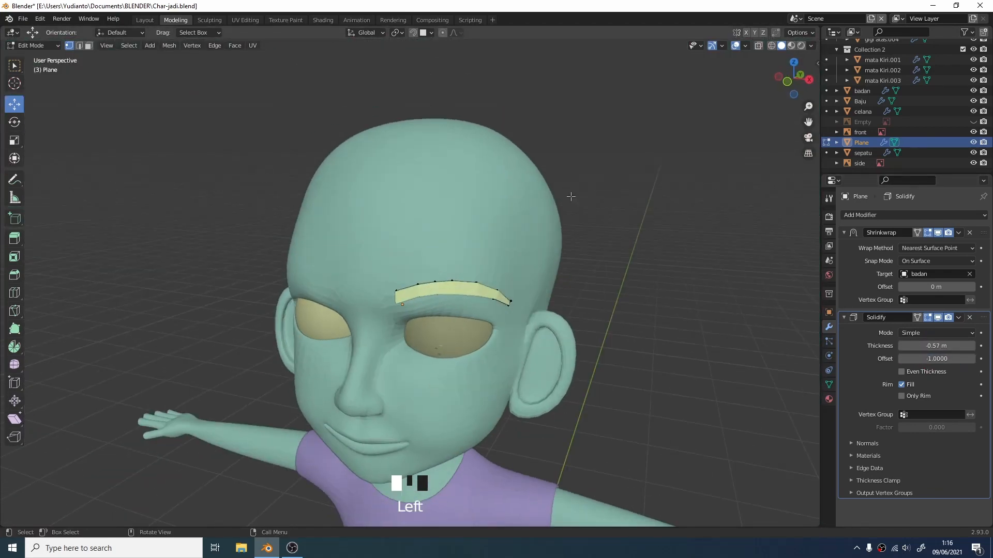
Step: Try placing the Solidify modifier above Shrinkwrap, and restore the original modifier order
middle_drag(659, 282, 742, 293)
drag(983, 318, 983, 230)
middle_drag(742, 293, 584, 261)
drag(983, 421, 983, 232)
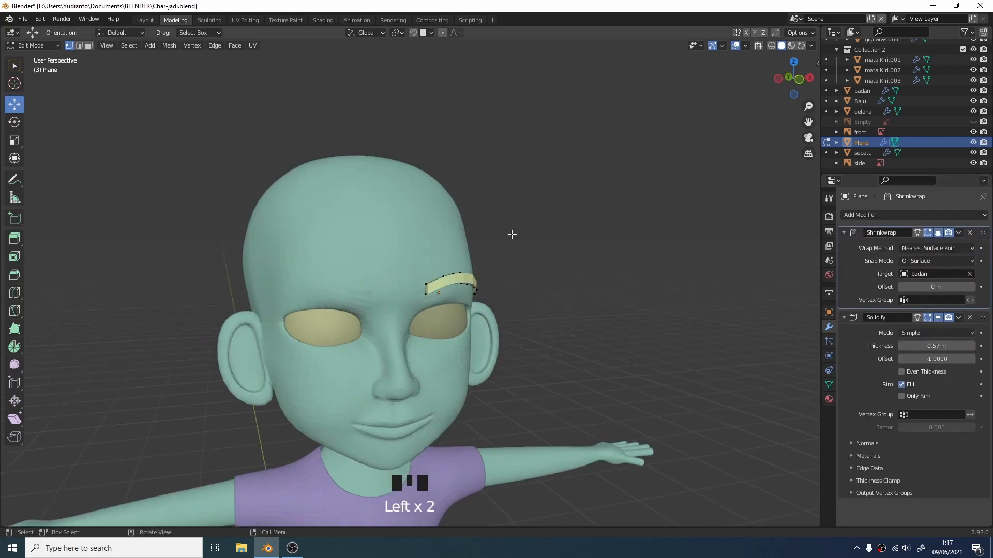
Step: Return the eyebrow plane to Object Mode and shade it smooth
middle_drag(512, 232, 478, 311)
scroll(479, 310, up, 3)
scroll(478, 310, up, 2)
right_click(468, 290)
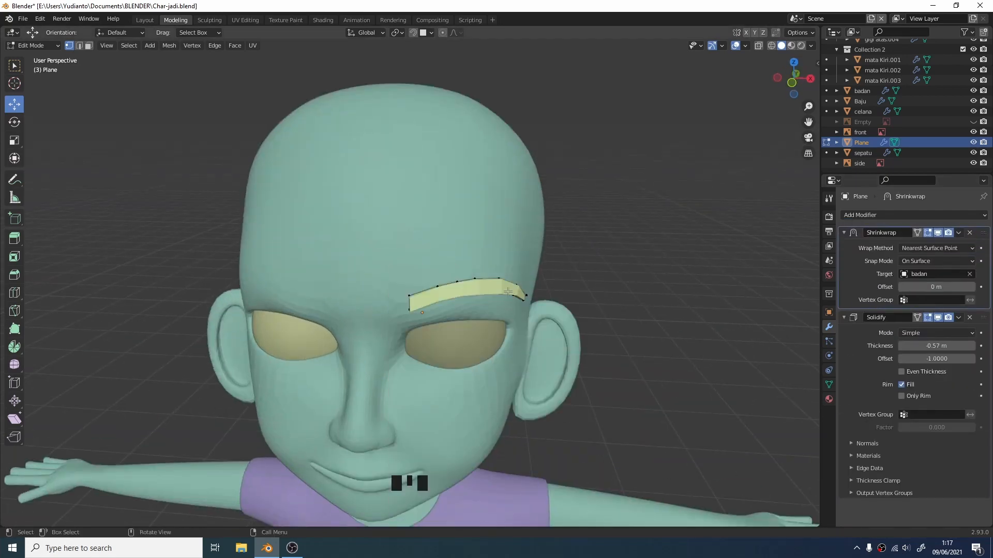
key(Tab)
click(496, 295)
click(496, 296)
right_click(492, 293)
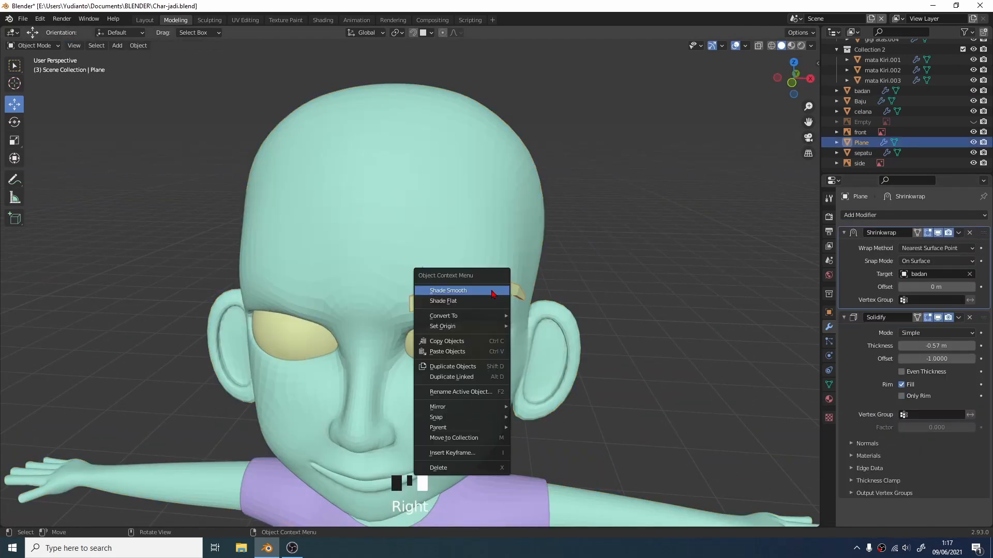
Step: Add a Subdivision Surface modifier to the eyebrow below Solidify
middle_drag(512, 289, 594, 274)
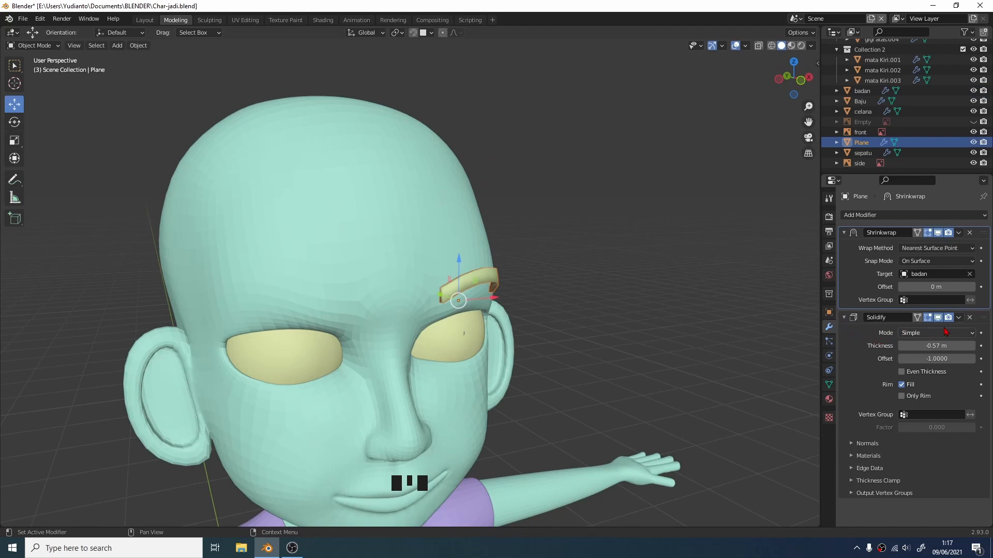
click(889, 215)
click(799, 403)
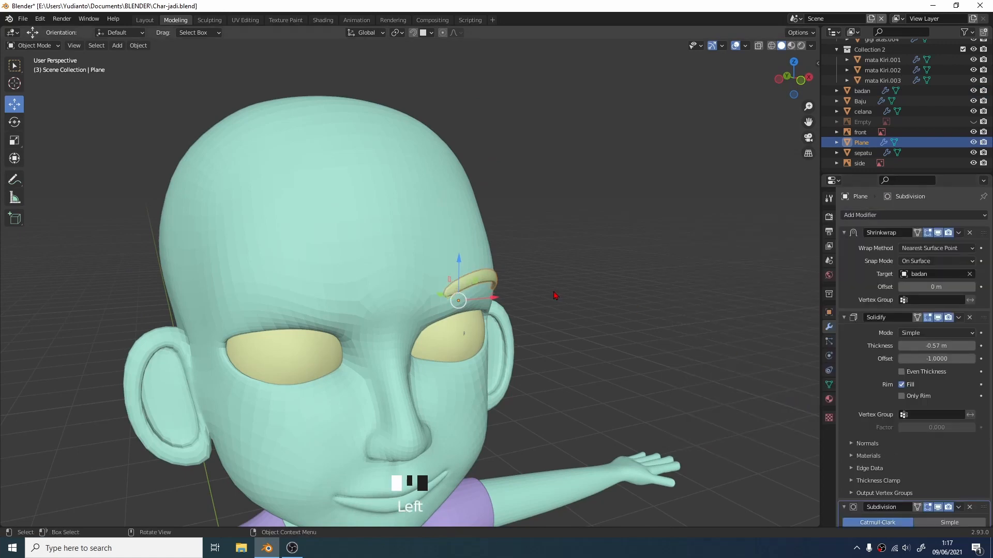
middle_drag(555, 296, 421, 288)
scroll(406, 270, down, 3)
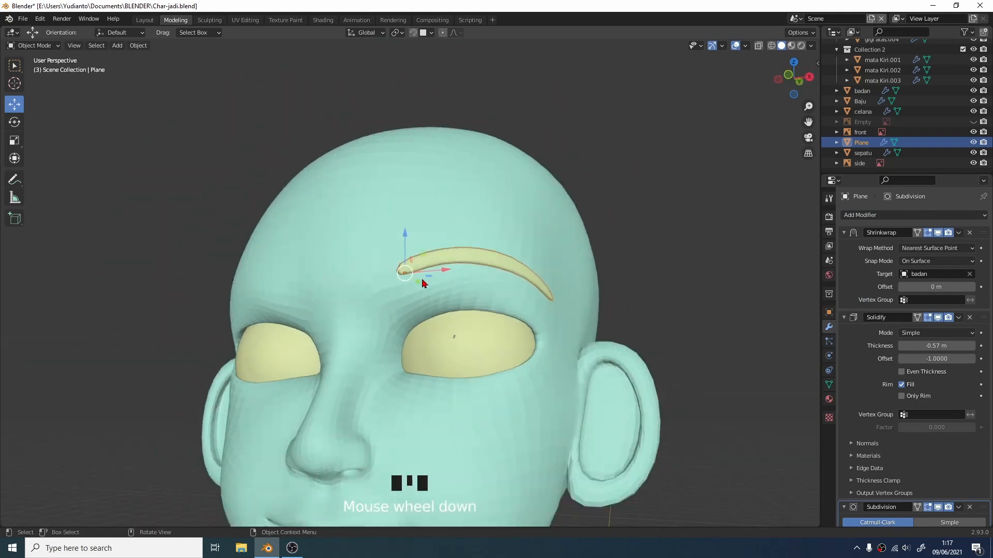
Step: Lower the eyebrow's inner end in Edit Mode, with proportional editing turned on for a smooth falloff
key(Tab)
click(406, 262)
click(442, 32)
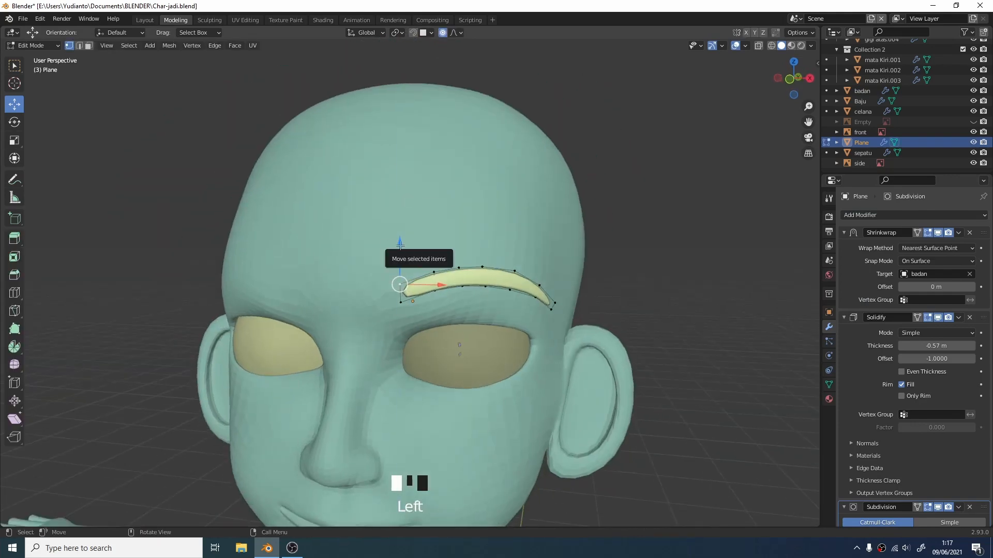
drag(400, 243, 474, 257)
scroll(419, 235, down, 5)
scroll(450, 239, up, 1)
scroll(470, 255, up, 8)
scroll(467, 253, down, 6)
scroll(471, 255, up, 12)
middle_drag(474, 258, 439, 270)
Step: Raise the eyebrow's outer end with proportional editing so its tail lies flatter
click(476, 286)
drag(511, 287, 484, 302)
middle_drag(484, 301, 541, 290)
drag(540, 277, 551, 264)
mouse_move(559, 249)
middle_down()
mouse_move(616, 246)
mouse_move(576, 256)
middle_up()
Step: Adjust the height of the upper-edge vertices near the eyebrow's outer end with proportional editing
click(515, 272)
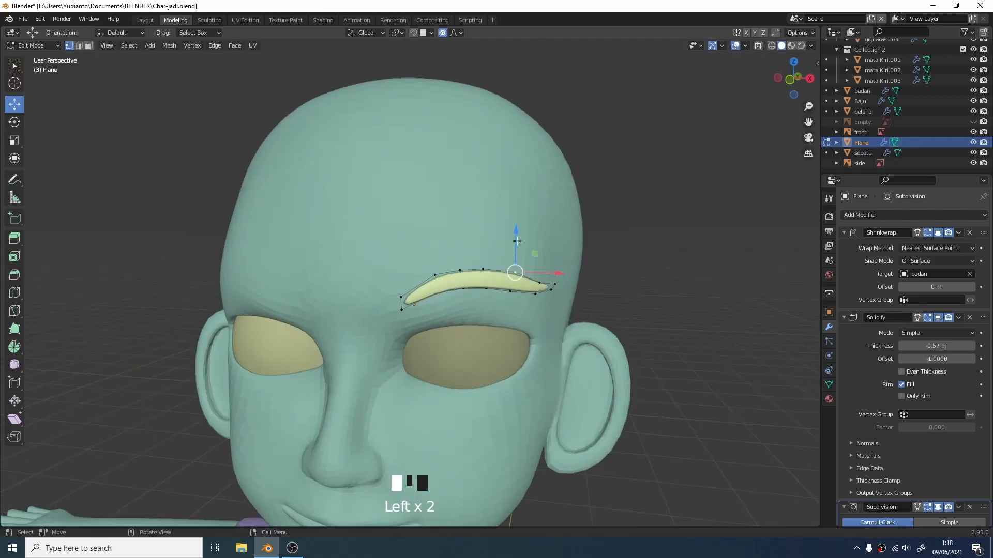
scroll(521, 238, up, 11)
drag(518, 239, 518, 229)
scroll(520, 232, down, 8)
middle_click(520, 233)
middle_drag(518, 229, 482, 234)
click(546, 264)
drag(546, 233, 547, 239)
scroll(585, 262, down, 4)
middle_drag(547, 239, 558, 263)
Step: Pull the eyebrow's inner end towards the nose and adjust its height with proportional editing
click(409, 291)
drag(446, 290, 433, 291)
scroll(435, 291, down, 9)
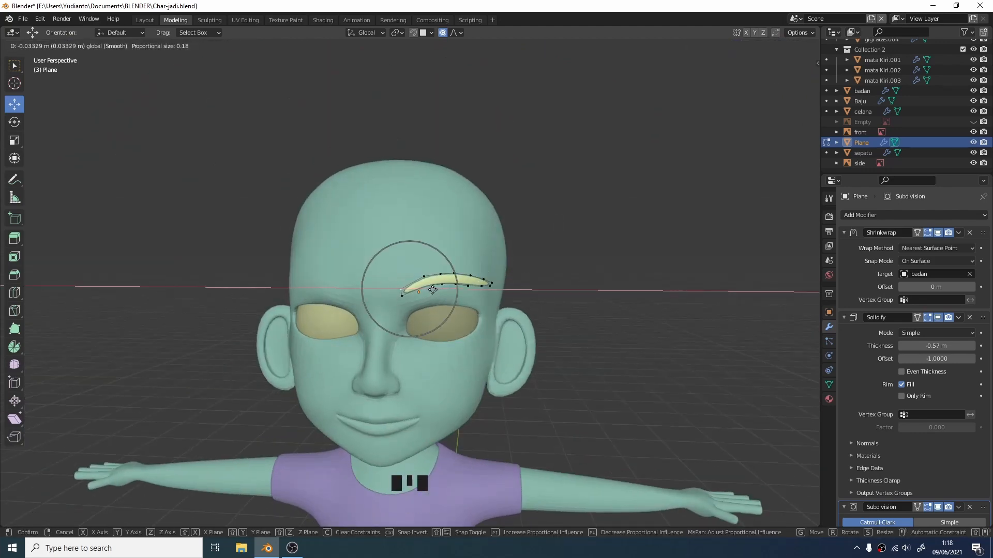
scroll(409, 249, down, 3)
drag(402, 253, 407, 274)
scroll(411, 247, up, 1)
scroll(414, 281, up, 3)
click(394, 293)
scroll(406, 266, down, 4)
Step: Reshape the arch of the eyebrow by moving its middle and outer upper-edge vertices with proportional editing
click(465, 266)
scroll(471, 234, up, 2)
drag(470, 235, 519, 231)
click(517, 264)
scroll(519, 233, up, 8)
middle_drag(519, 231, 496, 256)
scroll(495, 255, down, 4)
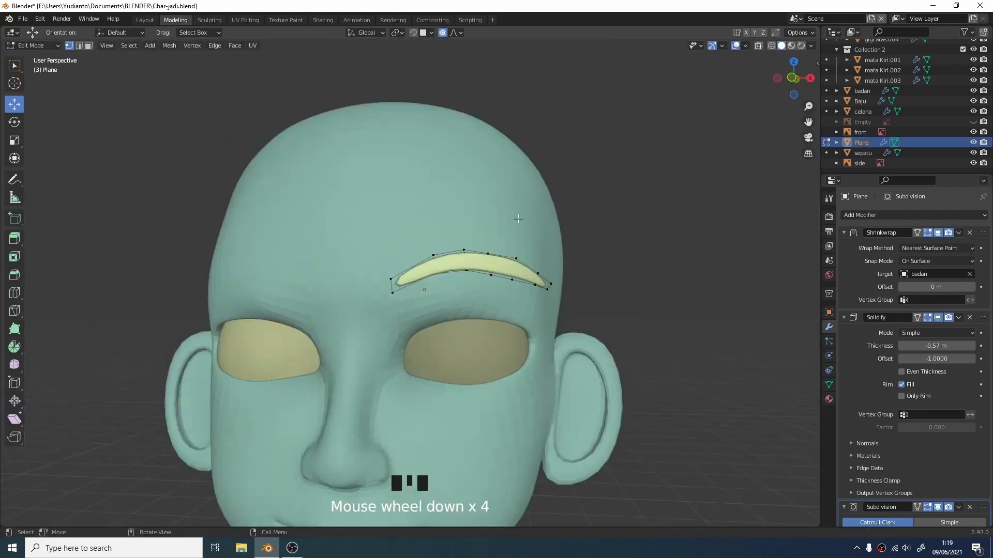
click(487, 254)
drag(488, 217, 490, 228)
middle_drag(490, 228, 450, 243)
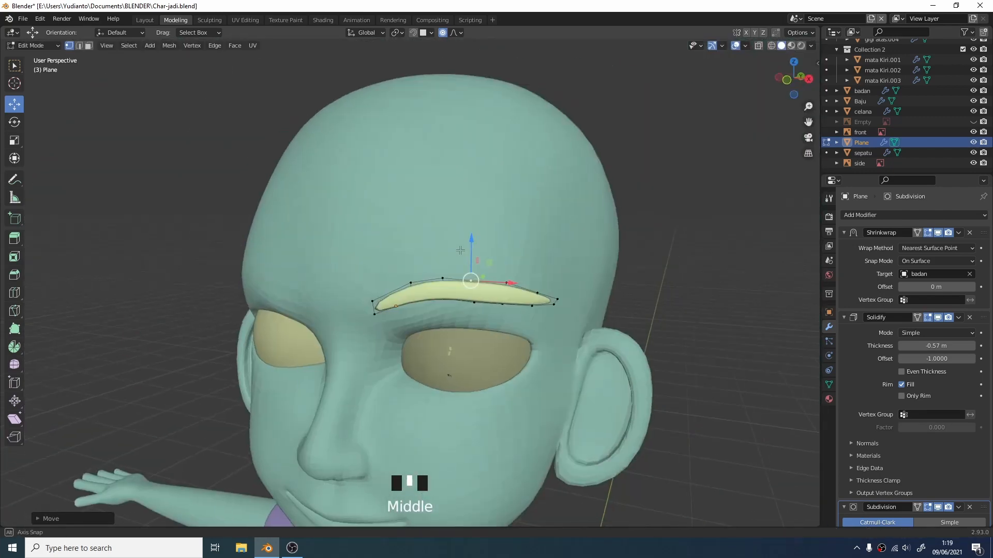
Step: Turn off proportional editing, adjust the eyebrow's lower-edge vertices one by one, and return to Object Mode
click(442, 32)
click(532, 306)
drag(532, 282, 532, 288)
click(443, 299)
drag(446, 275, 446, 280)
click(472, 303)
drag(474, 279, 472, 252)
click(470, 281)
click(409, 308)
drag(412, 284, 411, 288)
key(Tab)
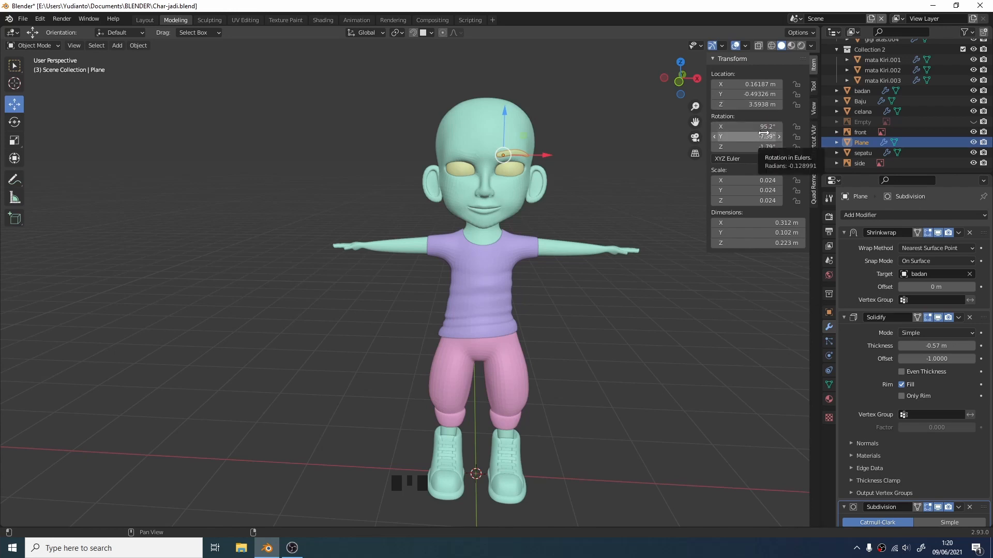
Step: Apply the eyebrow's rotation and location so its origin sits at the world centre
key(ctrl+a)
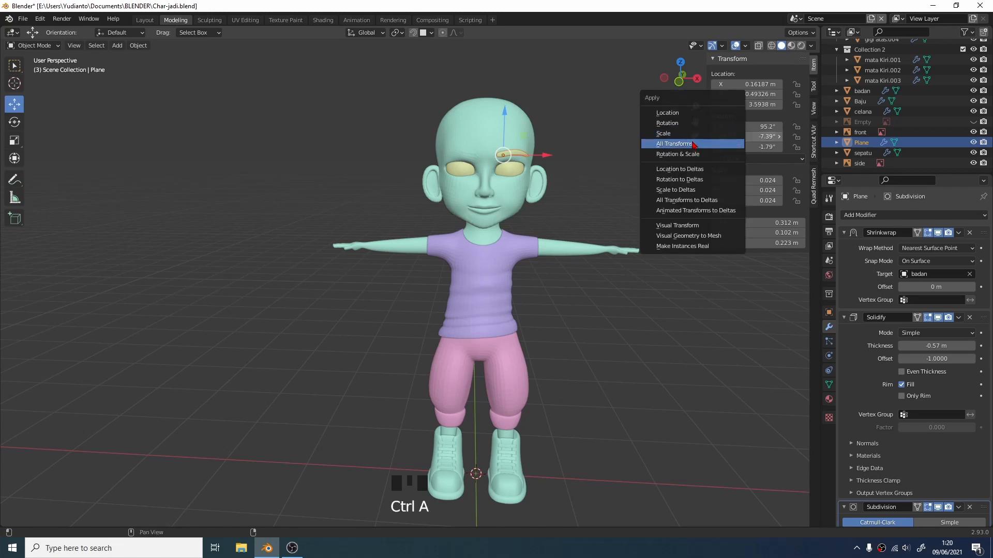
click(694, 124)
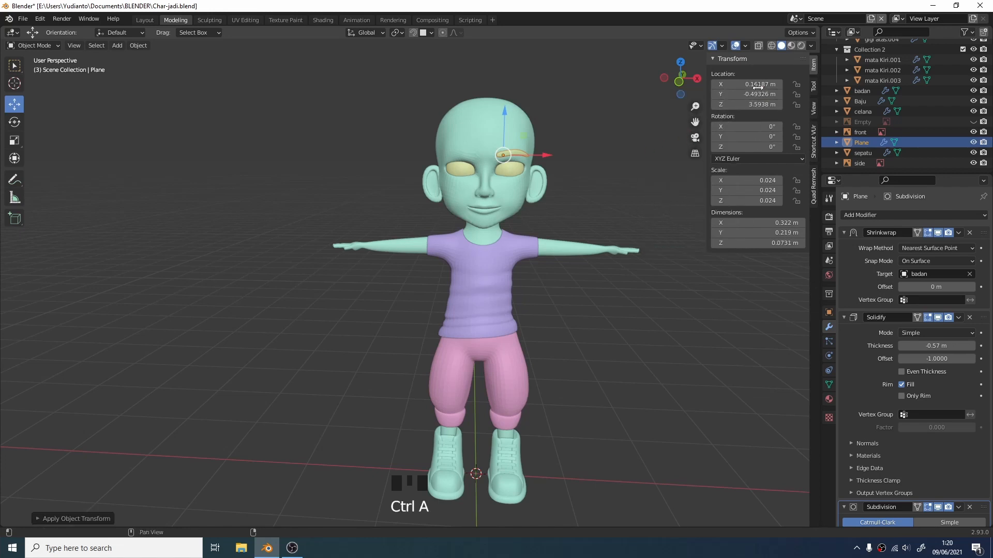
key(ctrl+a)
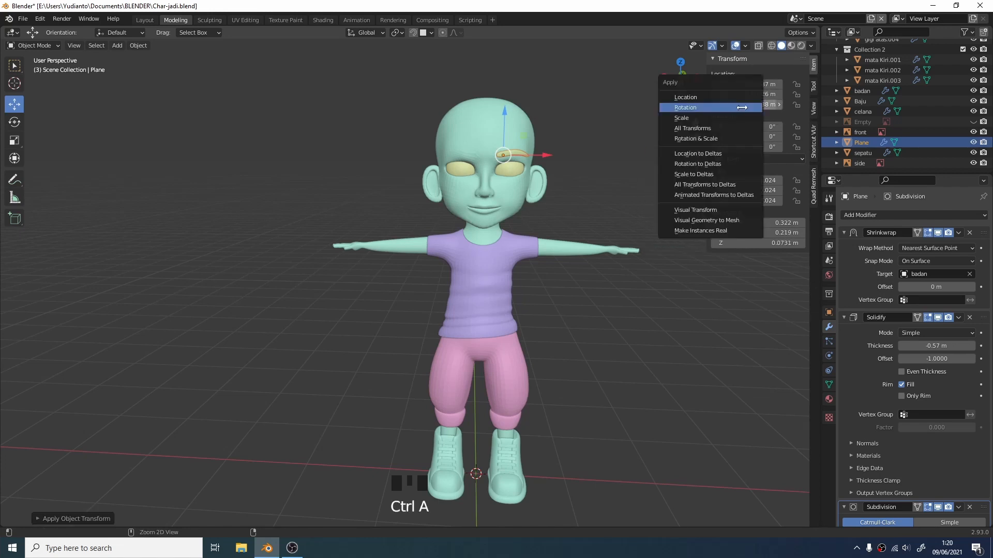
click(729, 97)
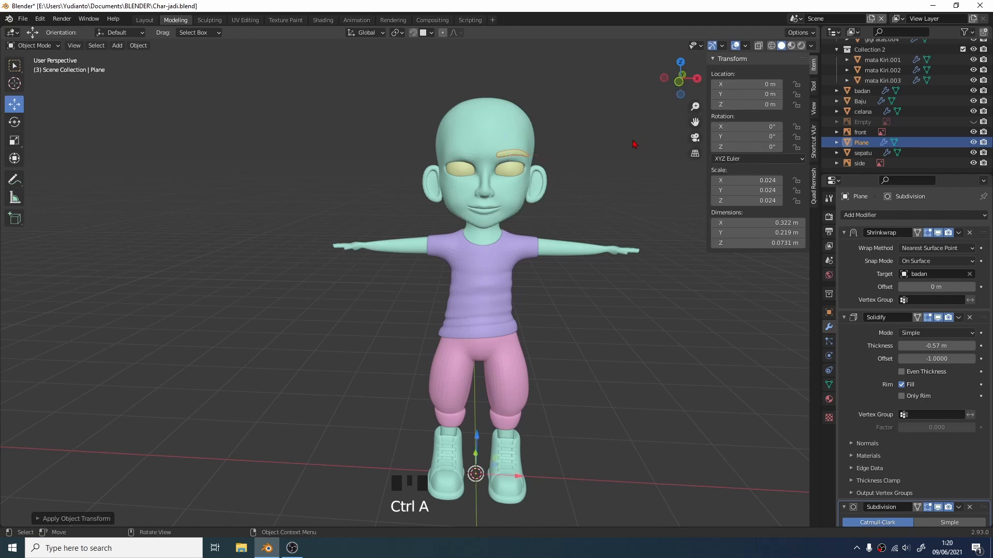
middle_drag(729, 98, 627, 145)
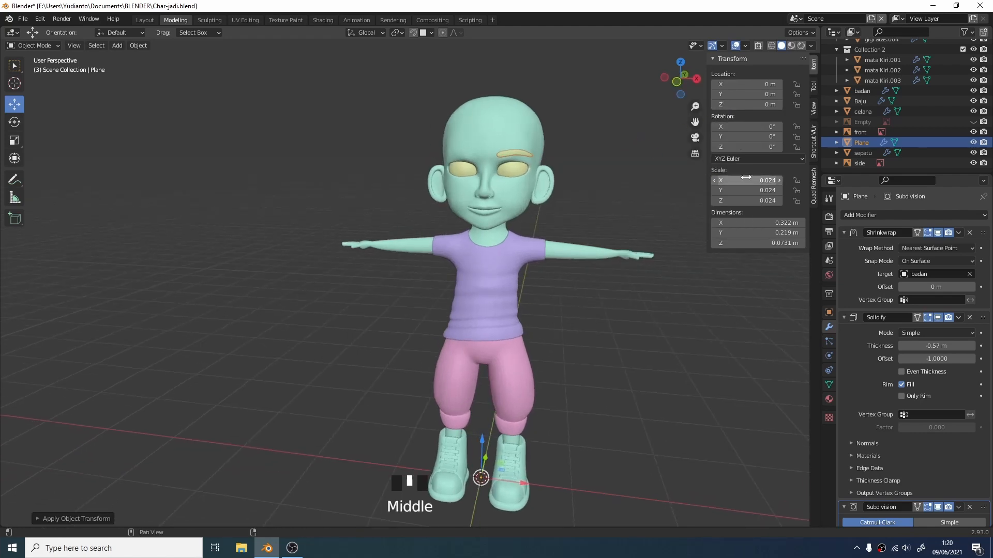
Step: Add a Mirror modifier to the eyebrow to create the matching one on the other side of the face
middle_drag(695, 188, 558, 215)
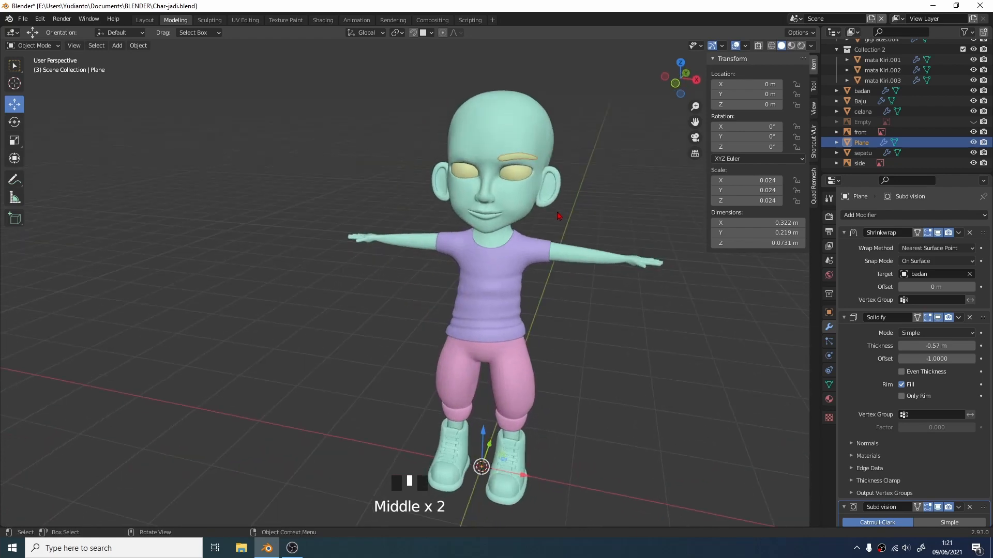
click(516, 170)
middle_drag(515, 169, 603, 151)
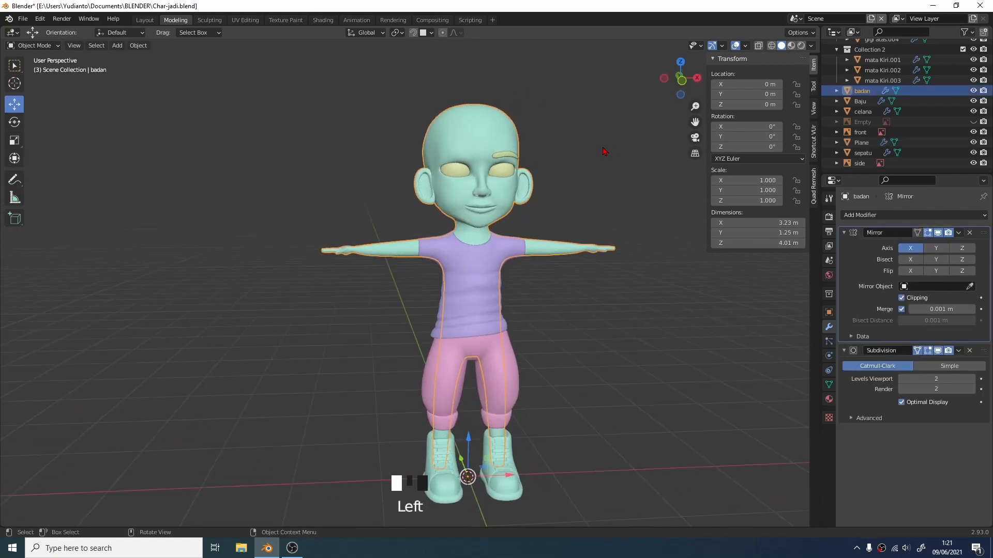
click(509, 163)
middle_drag(507, 161, 528, 159)
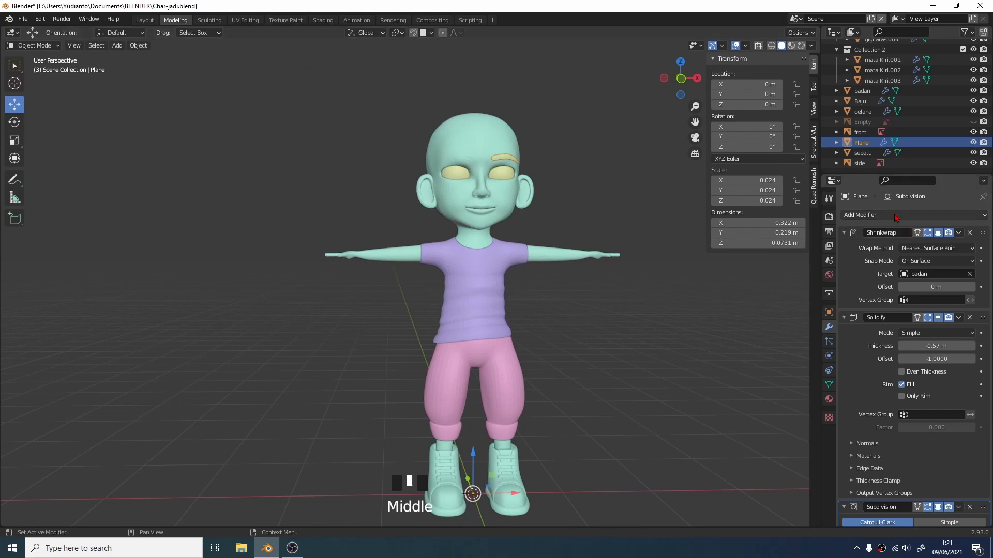
click(914, 215)
click(778, 335)
middle_click(641, 344)
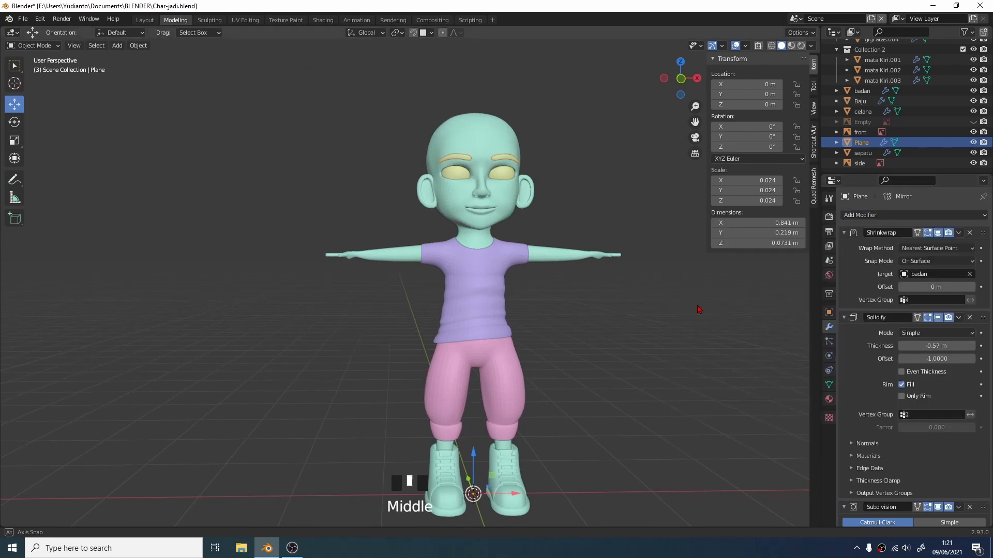
Step: Inspect the mirrored eyebrows on the whole character, deselect everything, and save the file
scroll(640, 345, down, 5)
scroll(640, 345, up, 6)
middle_drag(640, 345, 586, 286)
scroll(597, 279, down, 4)
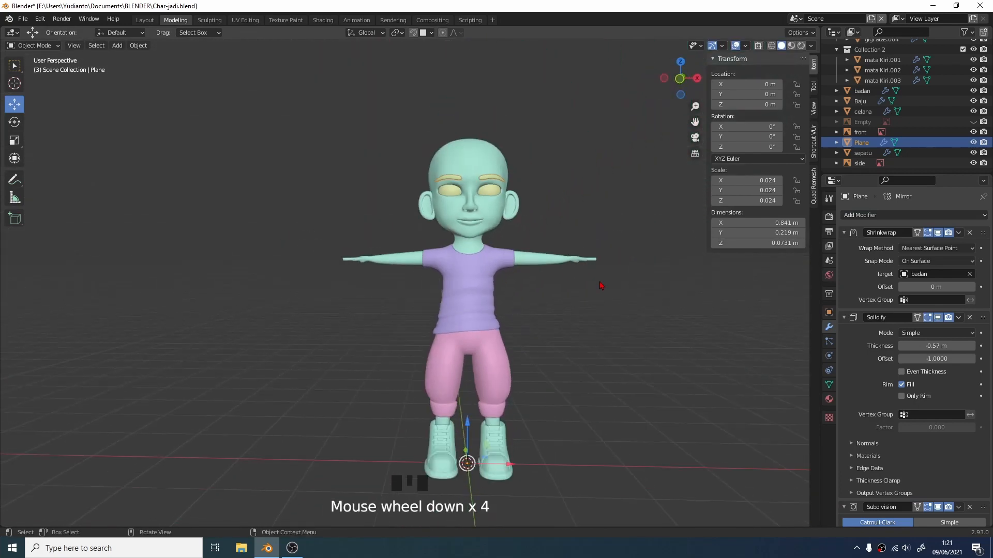
click(587, 328)
mouse_move(587, 328)
middle_down()
mouse_move(618, 321)
mouse_move(512, 331)
mouse_move(595, 336)
mouse_move(573, 339)
middle_up()
scroll(576, 321, up, 2)
middle_drag(583, 279, 607, 240)
click(601, 242)
key(ctrl+s)
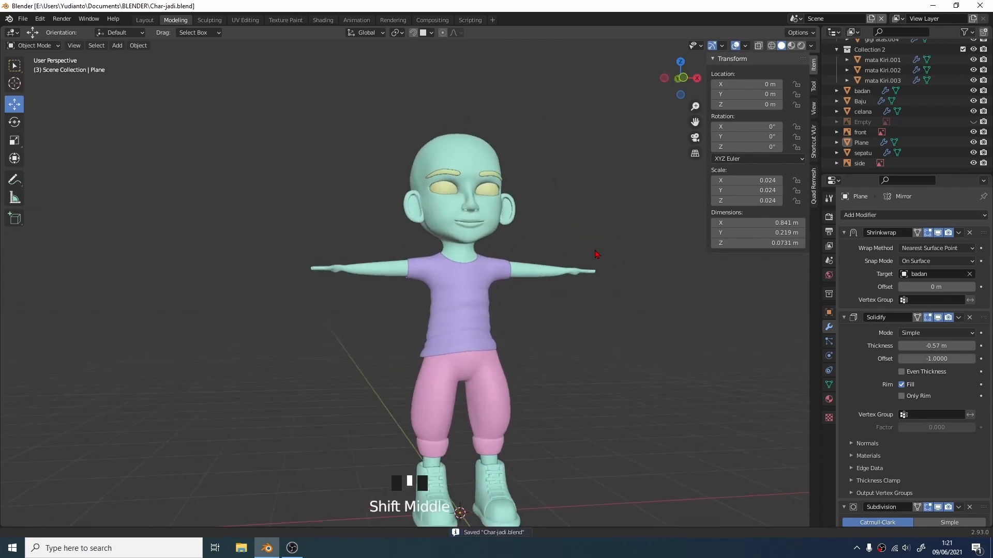
Step: Turn on X-ray and open the body mesh badan in Edit Mode to show its legs beneath the clothes
scroll(556, 293, down, 5)
shift+middle_drag(556, 293, 535, 278)
scroll(546, 290, up, 3)
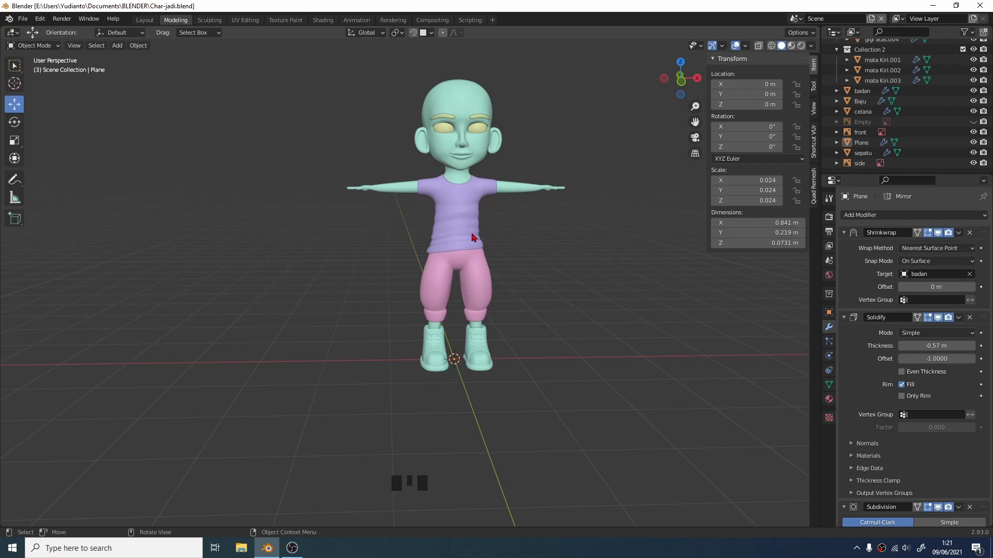
scroll(471, 265, up, 4)
shift+middle_drag(471, 265, 487, 210)
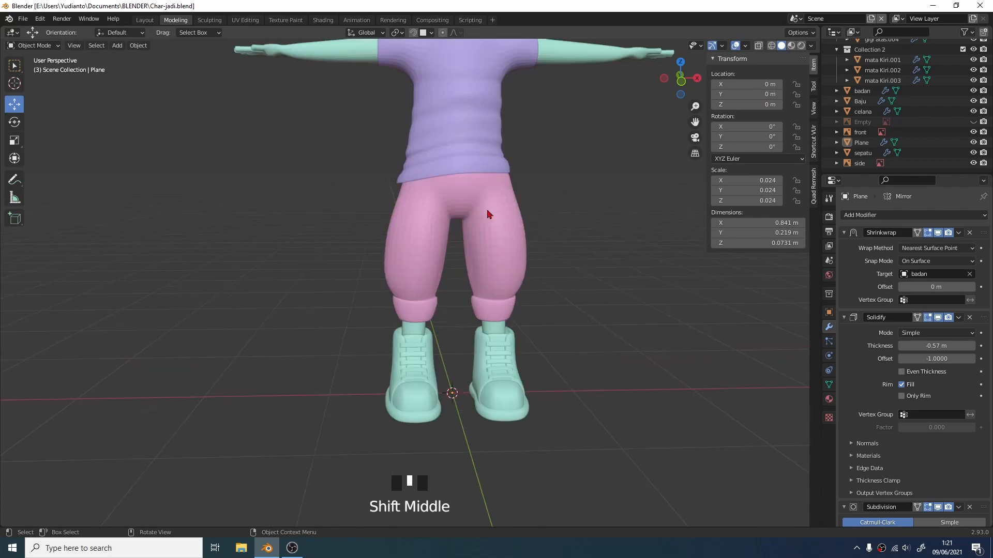
click(758, 45)
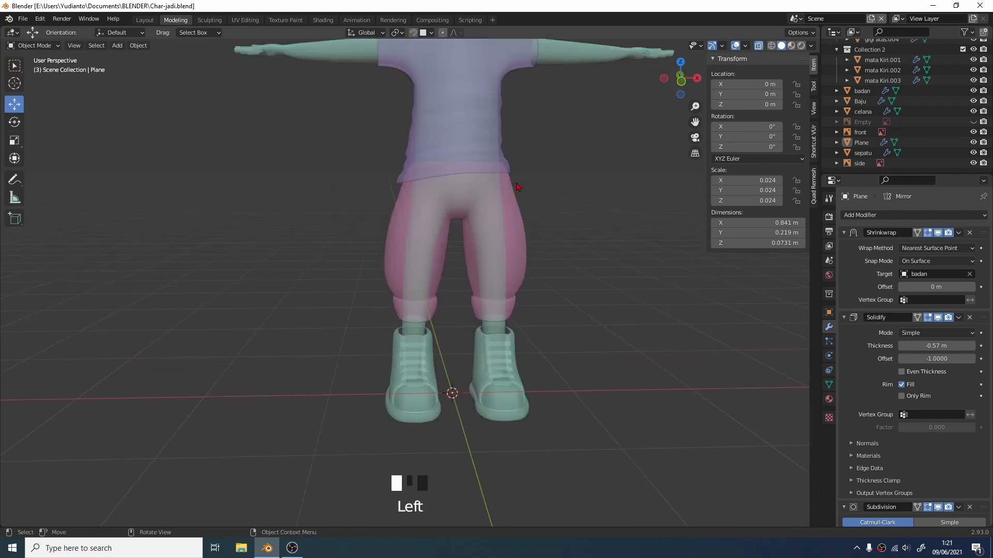
scroll(506, 212, up, 1)
click(512, 209)
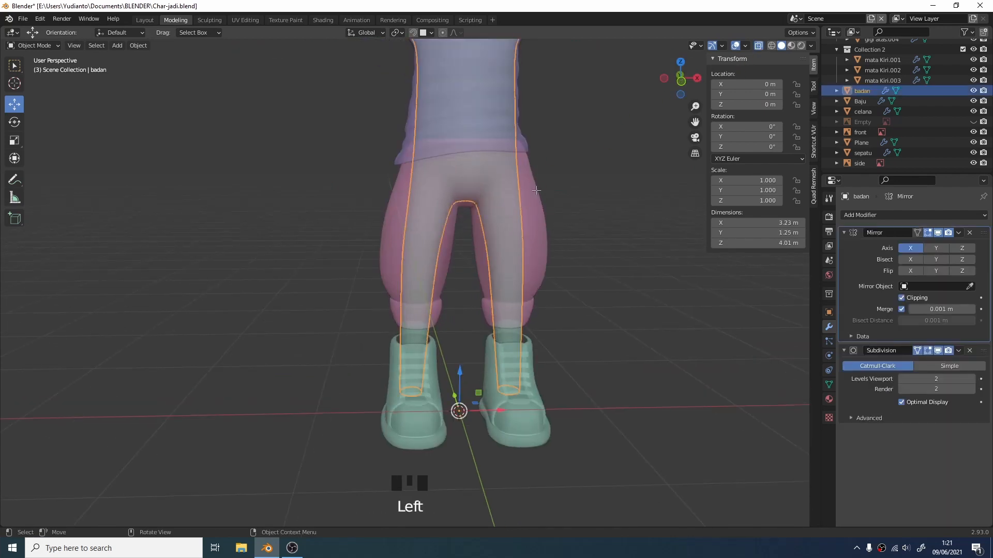
key(Tab)
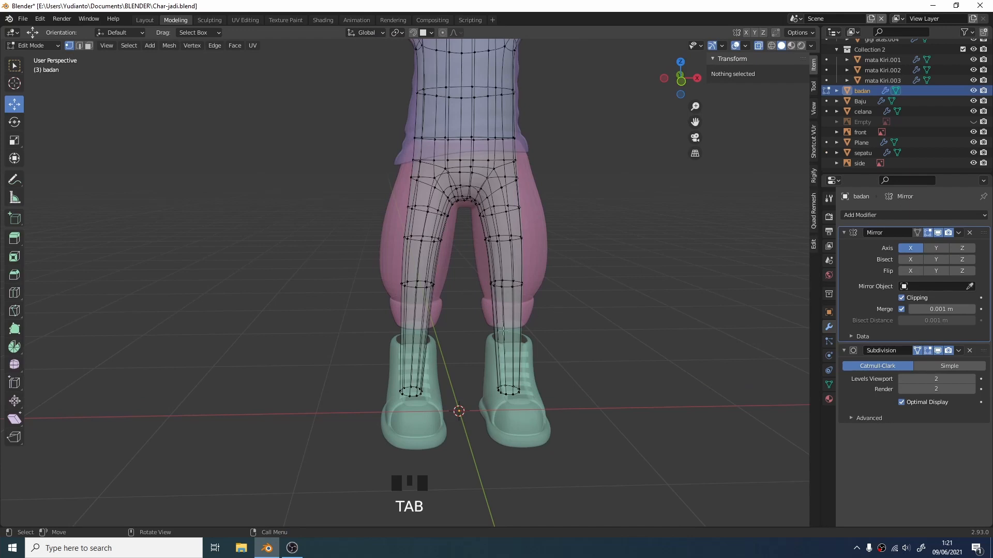
scroll(420, 74, down, 2)
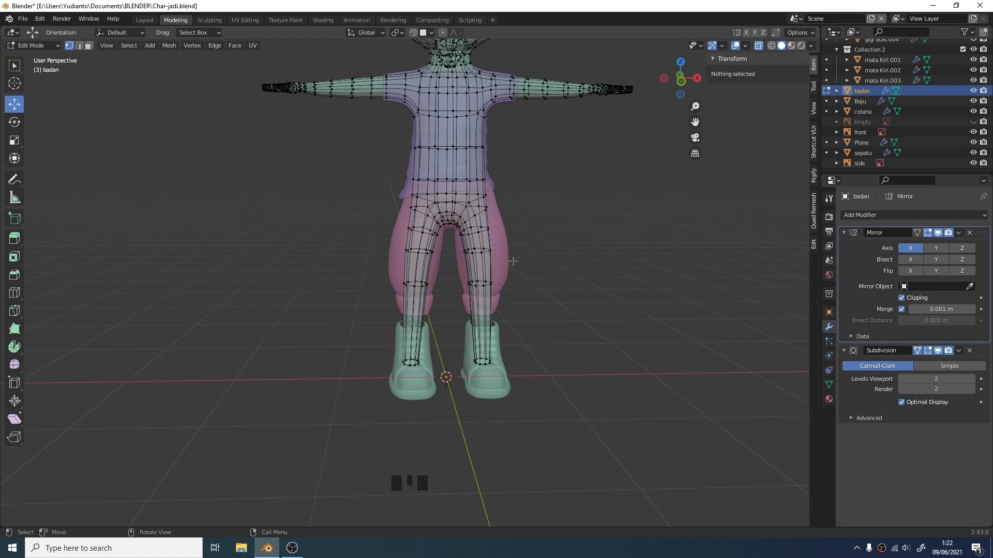
scroll(511, 260, up, 1)
scroll(517, 255, down, 1)
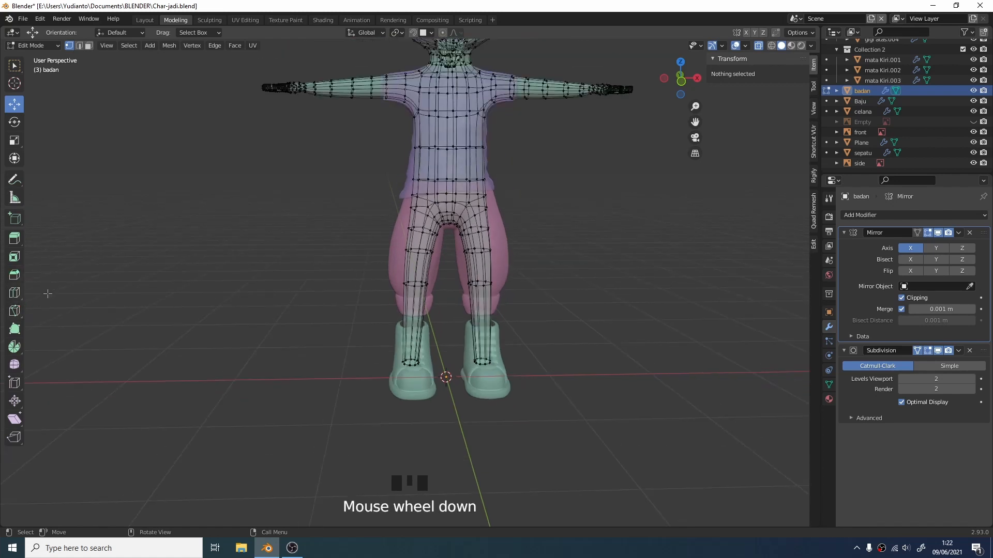
Step: Add loop cuts around the body's lower legs, sliding the last one to just inside the shoe tops
key(ctrl+r)
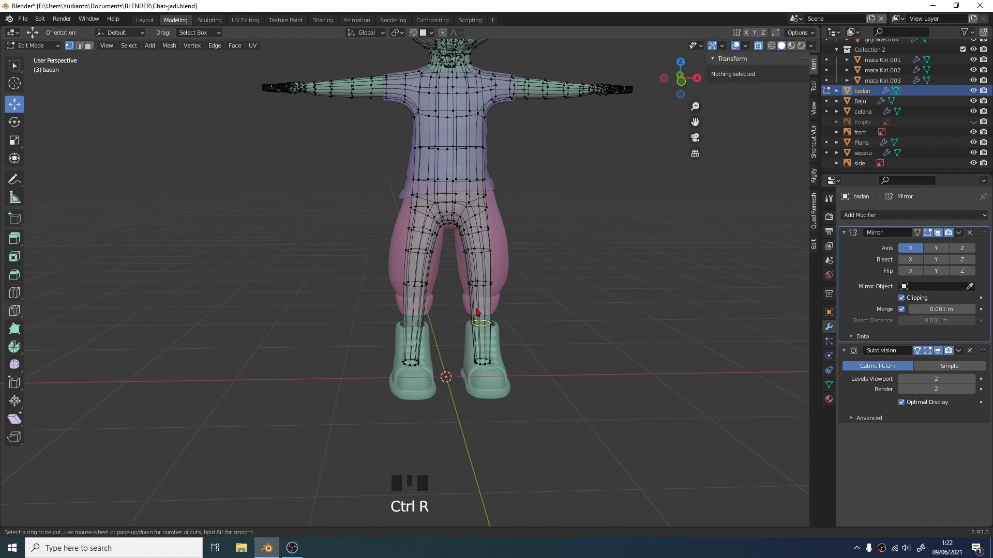
click(478, 312)
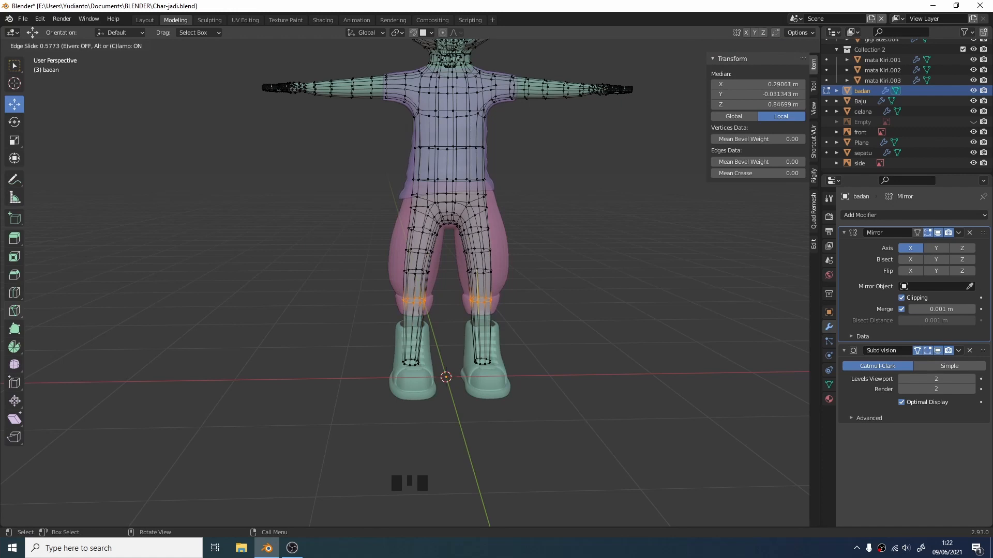
click(609, 277)
click(546, 335)
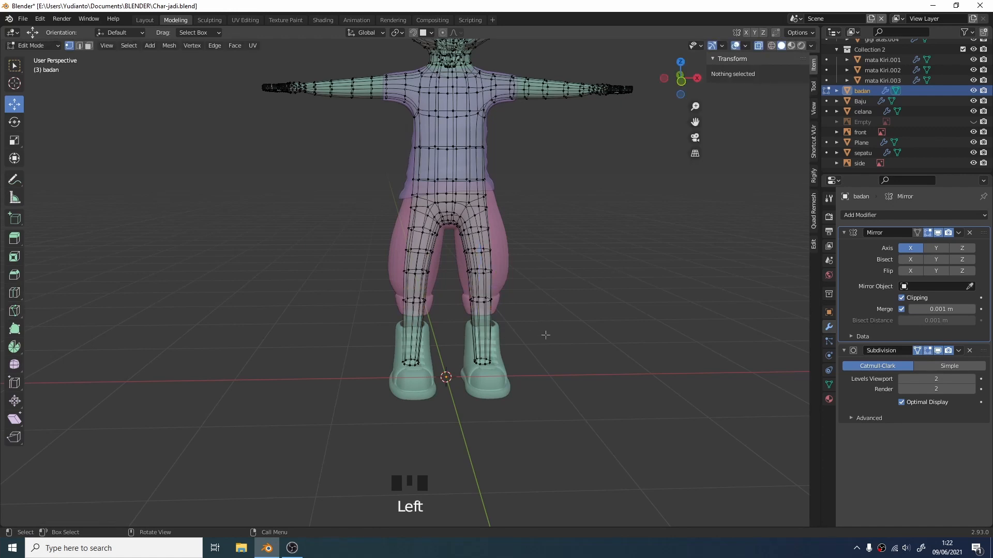
key(ctrl+r)
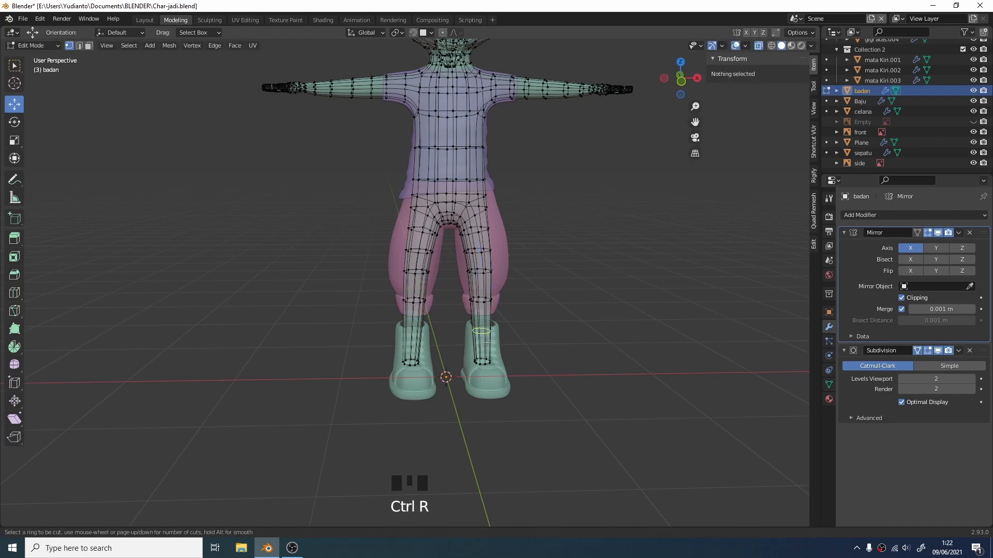
click(486, 339)
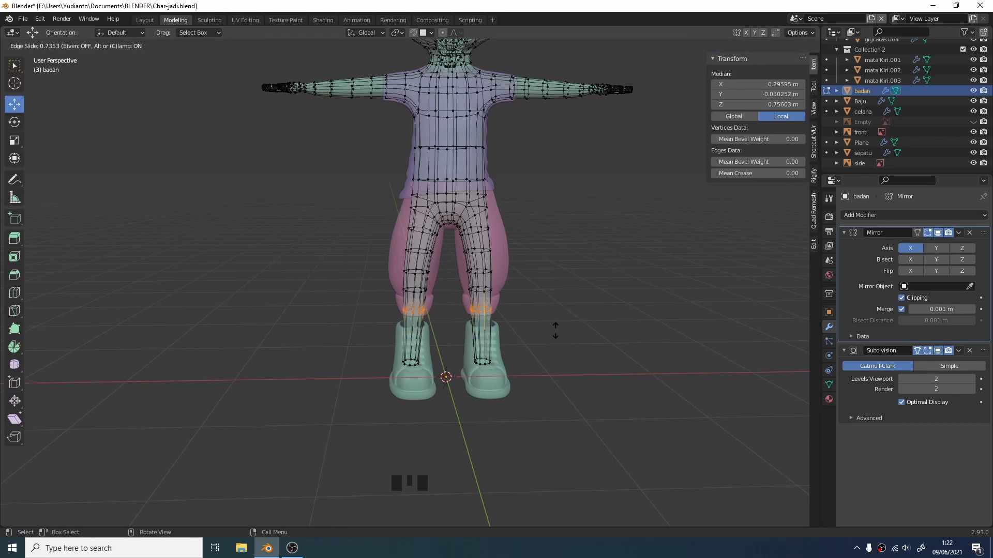
click(531, 345)
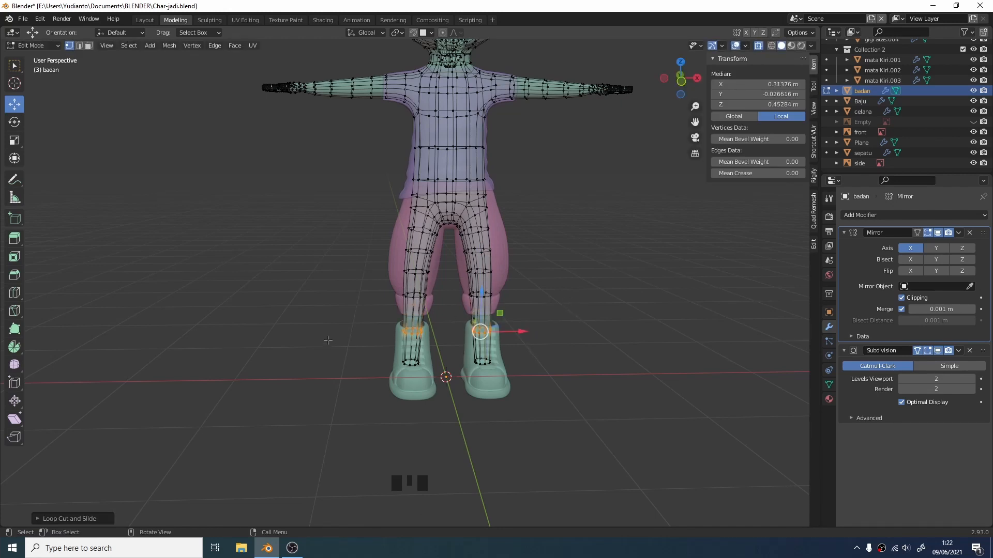
Step: Switch to the Lasso Select tool and lasso the body mesh's torso and upper legs hidden beneath the shirt and trousers
click(294, 246)
scroll(375, 248, down, 3)
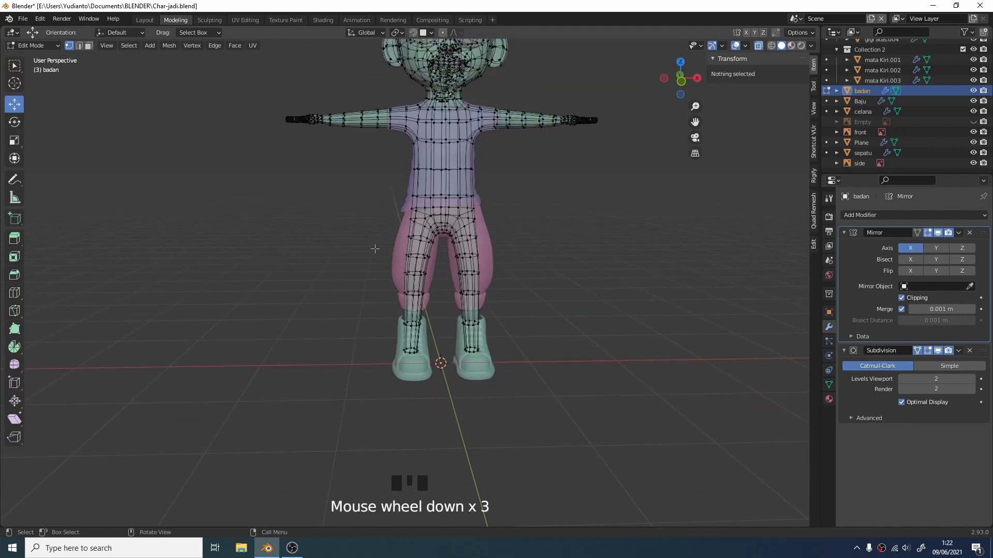
shift+middle_drag(409, 208, 448, 268)
scroll(448, 267, up, 1)
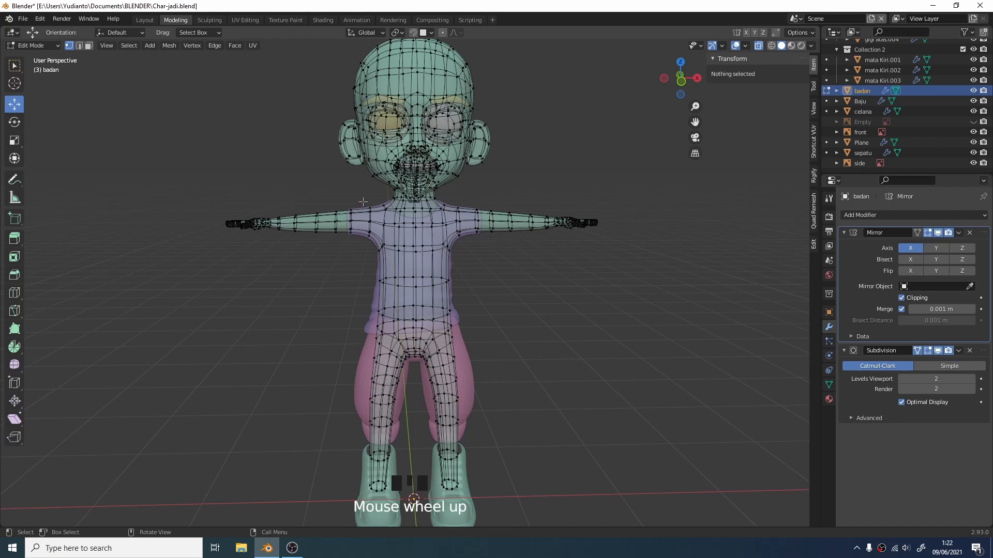
click(14, 65)
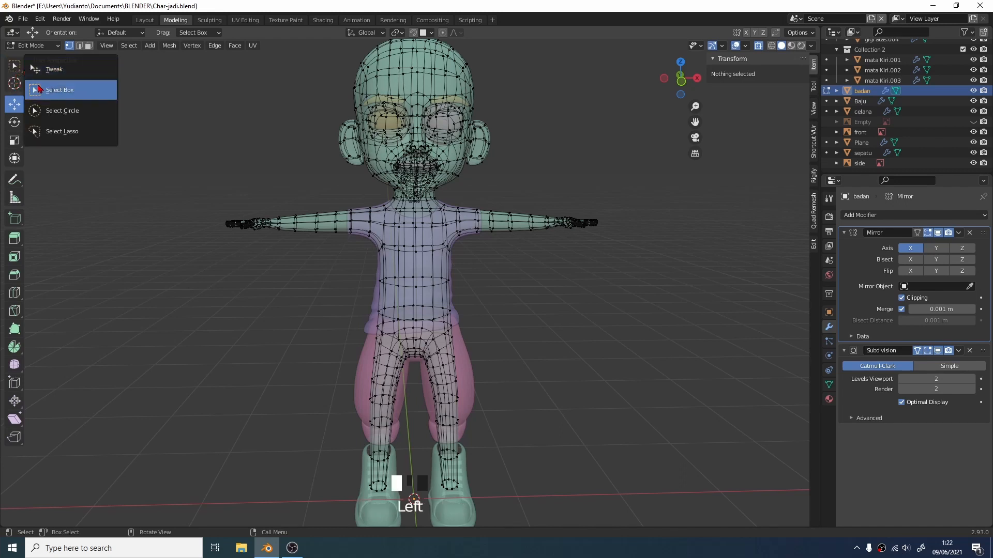
click(58, 131)
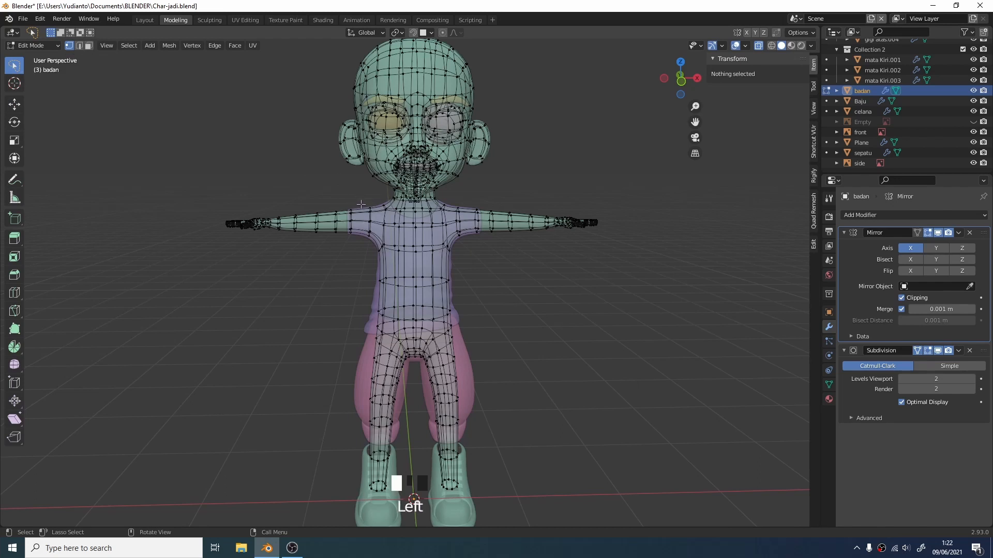
click(361, 204)
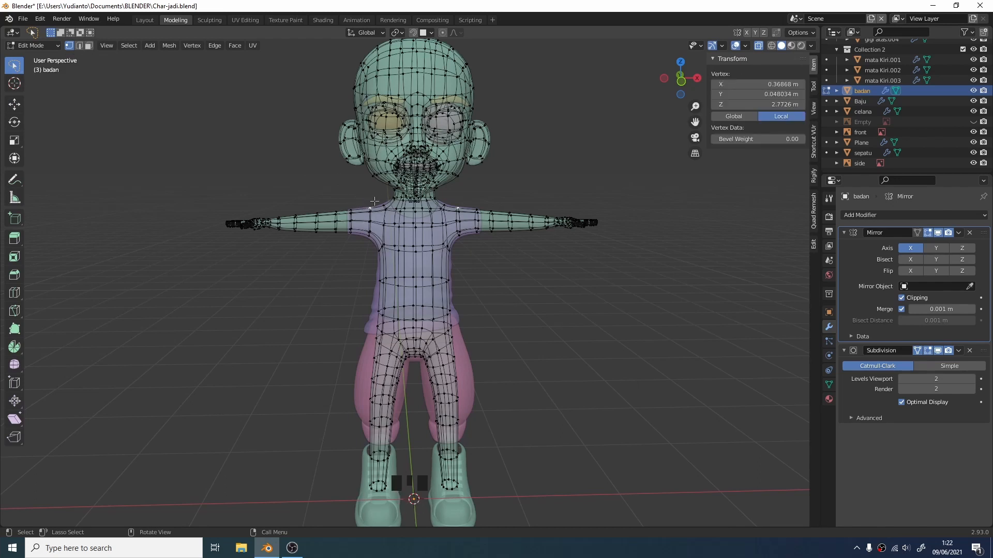
click(375, 201)
mouse_move(374, 202)
mouse_down()
mouse_move(380, 223)
mouse_move(345, 331)
mouse_move(348, 398)
mouse_move(411, 414)
mouse_move(488, 387)
mouse_move(499, 305)
mouse_move(452, 205)
mouse_move(415, 225)
mouse_move(381, 206)
mouse_up()
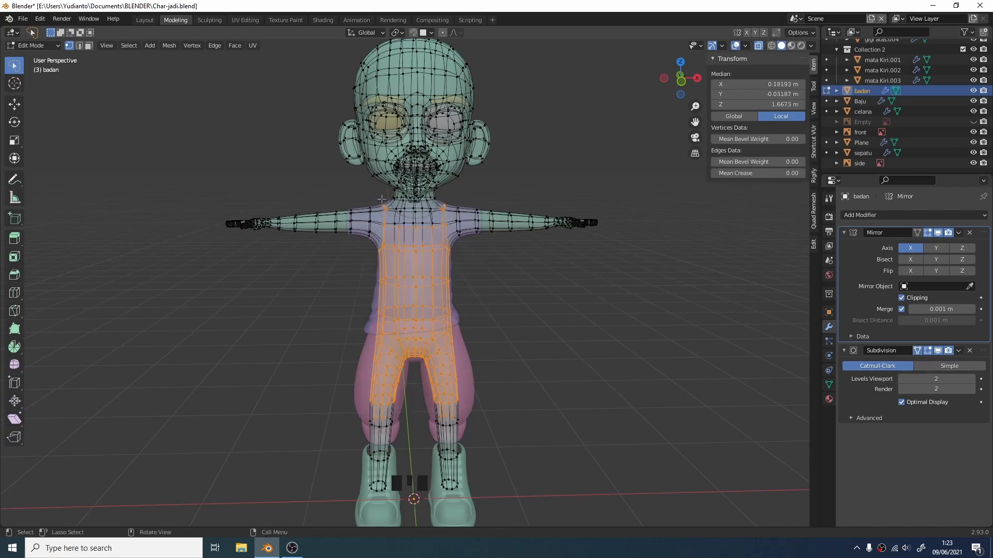
Step: Add the missed upper-chest and shoulder vertices beneath the shirt to the selection
scroll(481, 197, up, 4)
mouse_move(481, 197)
shift+middle_down()
mouse_move(481, 227)
mouse_move(472, 211)
mouse_move(431, 260)
mouse_move(486, 262)
mouse_move(437, 264)
shift+middle_up()
scroll(481, 217, up, 3)
scroll(472, 211, down, 3)
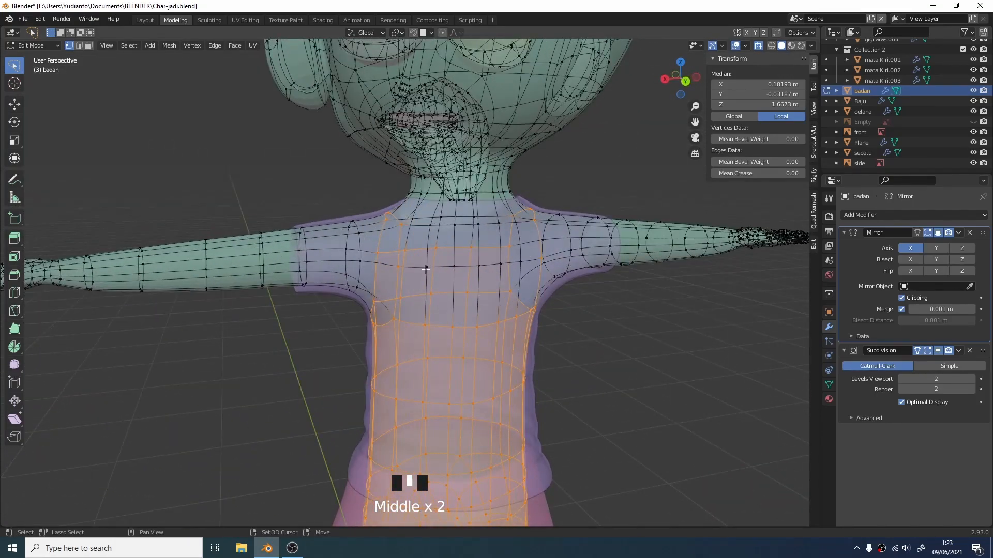
shift+click(426, 267)
shift+click(461, 266)
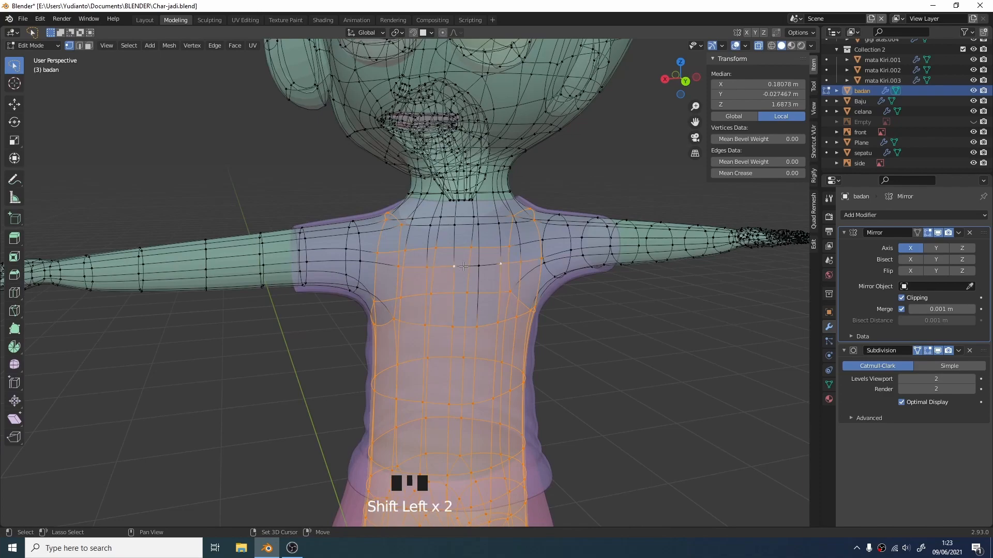
middle_drag(479, 266, 552, 274)
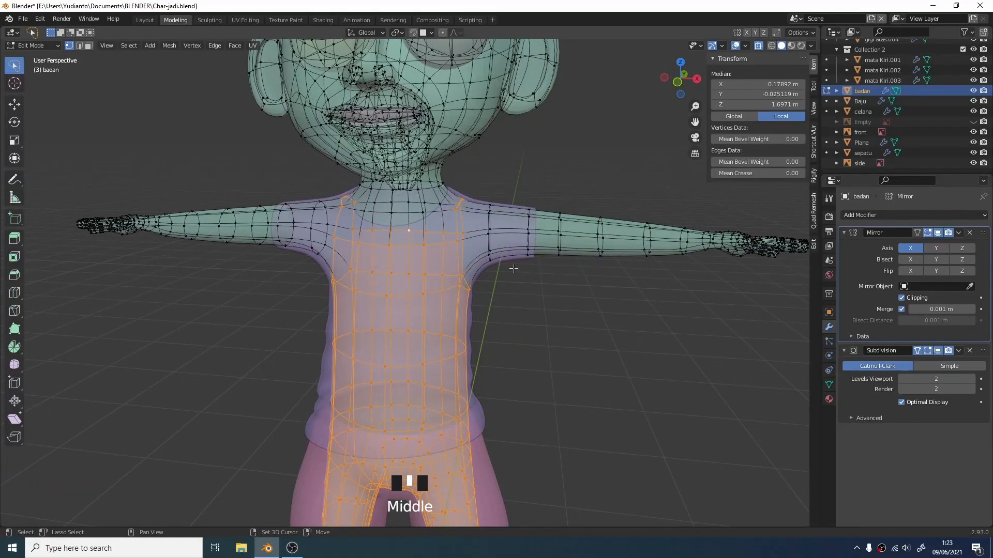
shift+drag(482, 192, 499, 256)
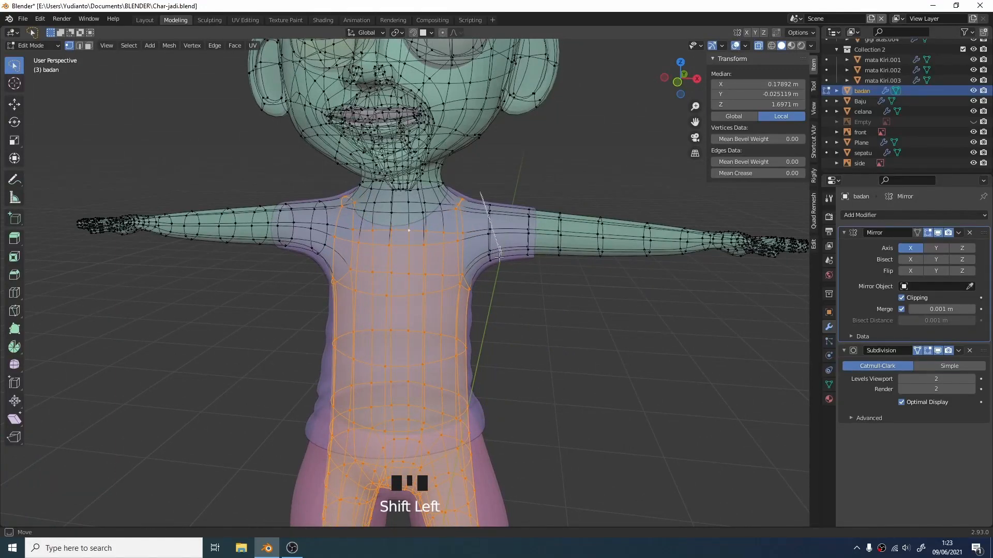
mouse_move(483, 189)
shift+mouse_down()
mouse_move(482, 216)
mouse_move(499, 207)
shift+mouse_up()
Step: Remove the stray lower-leg vertices near the trouser cuffs from the selection, switching to Select Box for the last ones
mouse_move(500, 206)
middle_down()
mouse_move(574, 209)
mouse_move(516, 212)
middle_up()
scroll(516, 212, down, 2)
shift+middle_drag(464, 262, 434, 62)
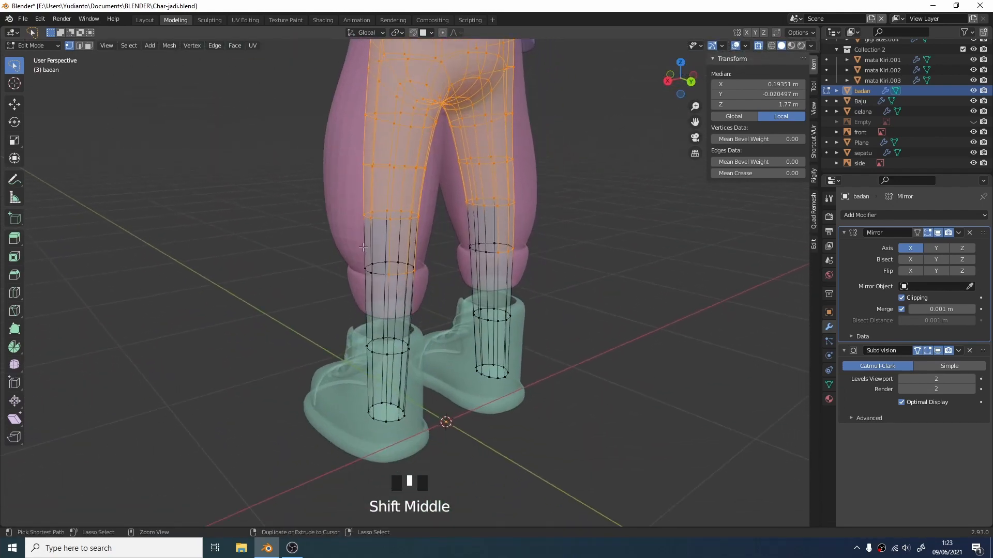
ctrl+click(434, 290)
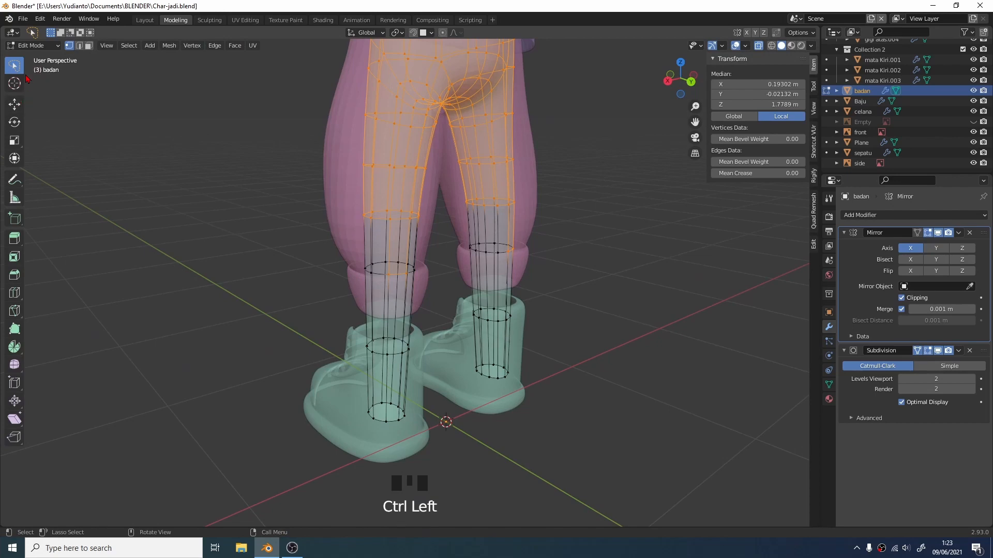
mouse_move(14, 67)
mouse_down()
mouse_move(36, 128)
mouse_move(39, 91)
mouse_up()
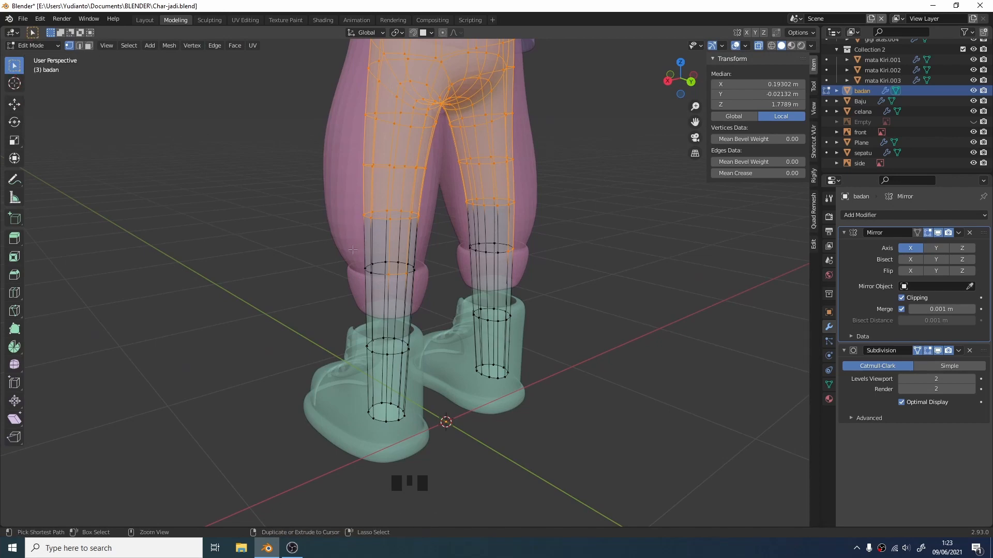
ctrl+click(345, 266)
Step: Delete the selected torso and upper-leg faces hidden beneath the clothes
middle_drag(345, 266, 557, 373)
shift+scroll(525, 250, down, 3)
scroll(508, 284, down, 2)
shift+middle_drag(507, 283, 534, 325)
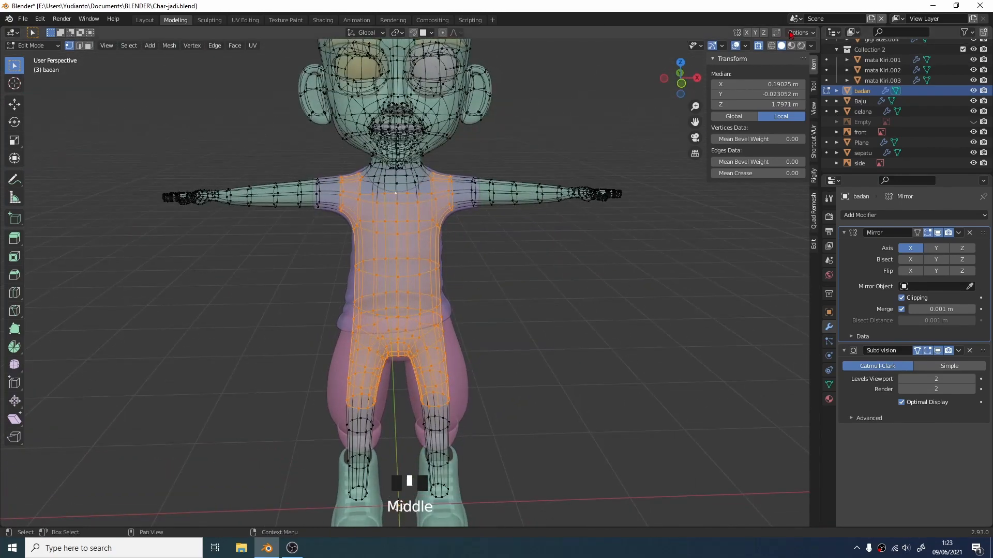
key(x)
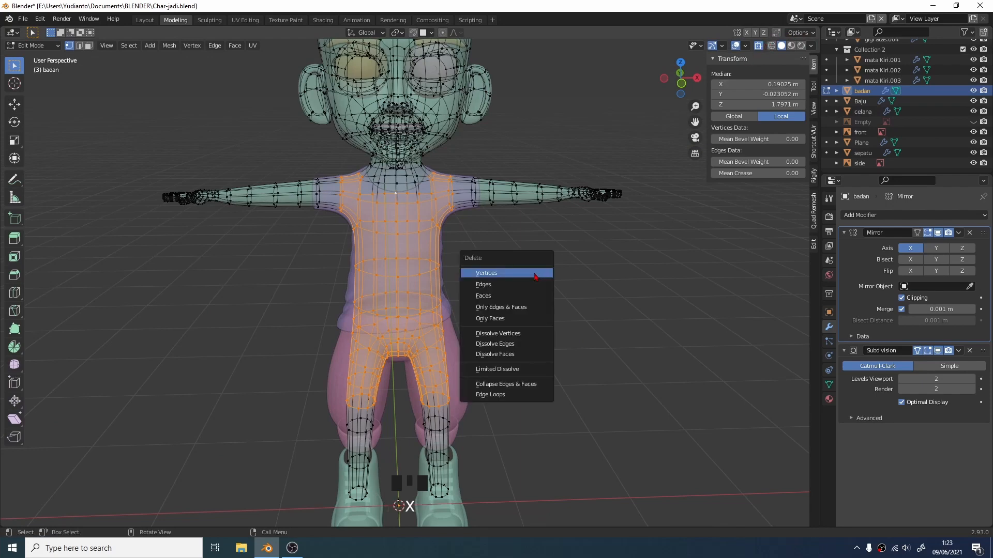
click(521, 299)
middle_drag(594, 252, 481, 226)
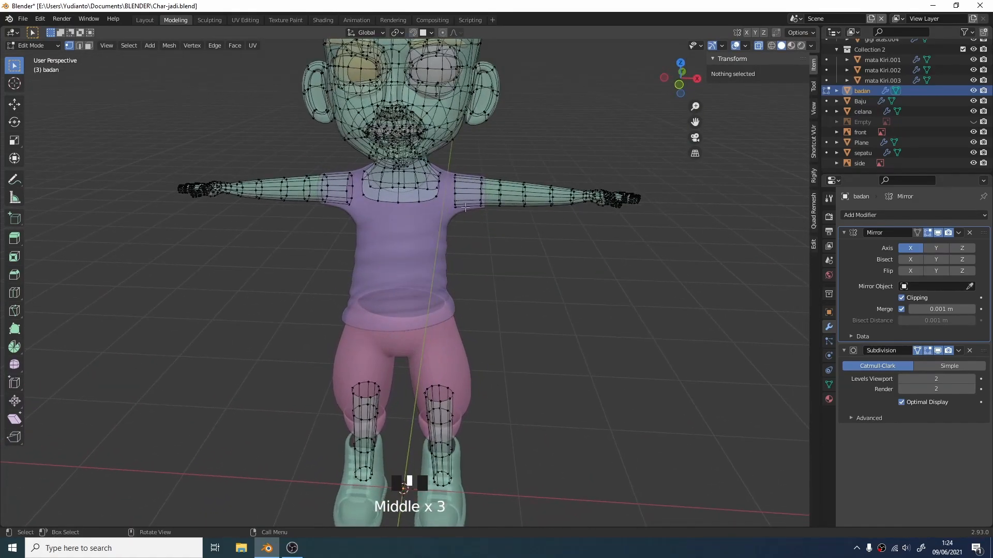
scroll(455, 194, up, 3)
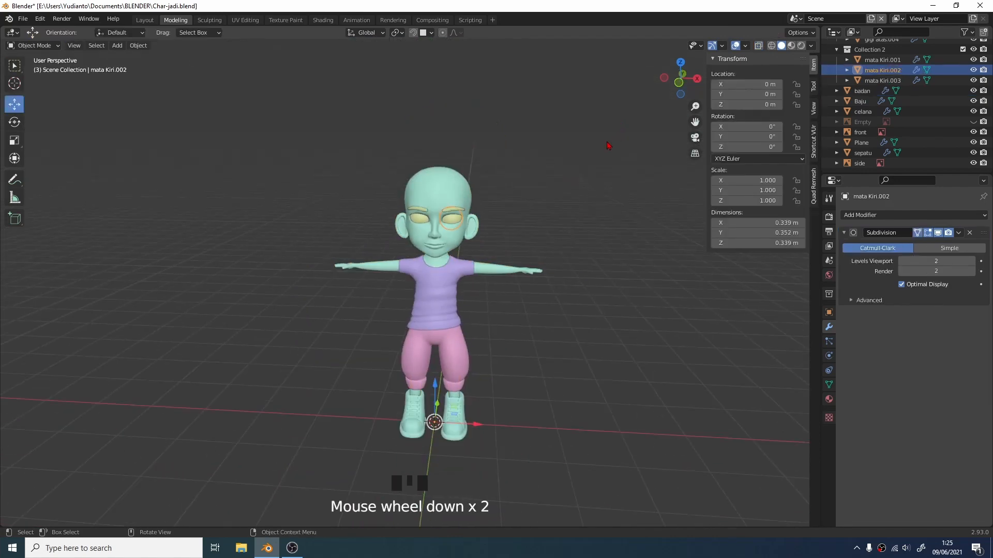
Step: Delete the eyeball objects on the character's right side
scroll(457, 248, up, 2)
shift+middle_drag(458, 269, 457, 239)
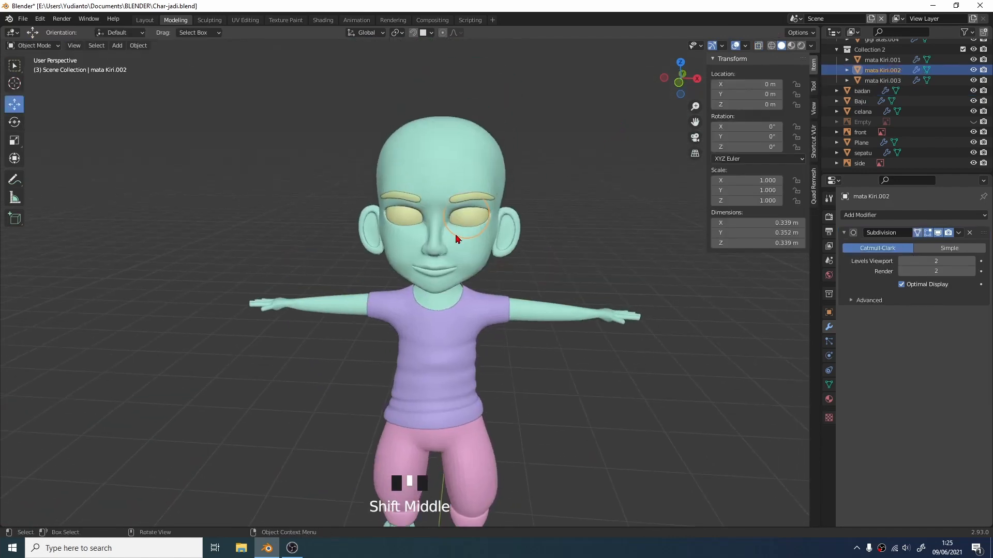
click(408, 226)
click(409, 226)
click(408, 226)
key(Delete)
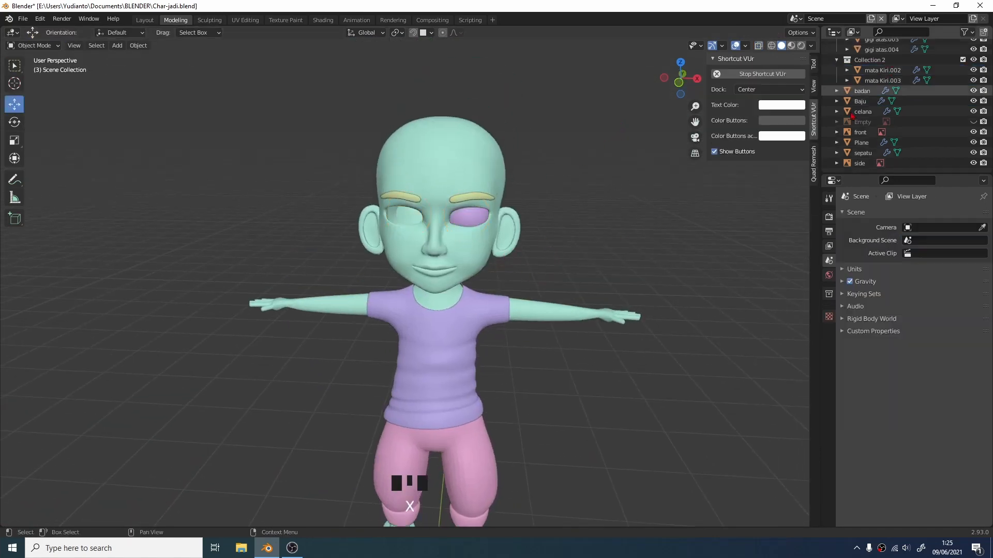
scroll(610, 238, down, 2)
scroll(610, 238, up, 3)
mouse_move(564, 254)
middle_down()
mouse_move(609, 271)
mouse_move(572, 264)
middle_up()
scroll(571, 264, up, 1)
middle_drag(639, 243, 605, 228)
scroll(605, 228, down, 2)
scroll(943, 78, up, 3)
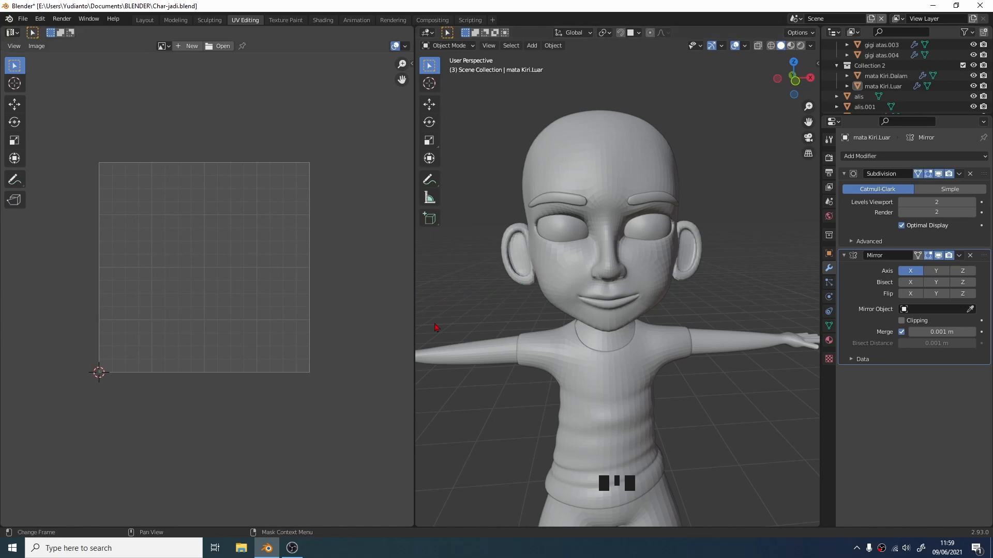
Step: Select the horizontal edge loop across the forehead of the body mesh
click(40, 18)
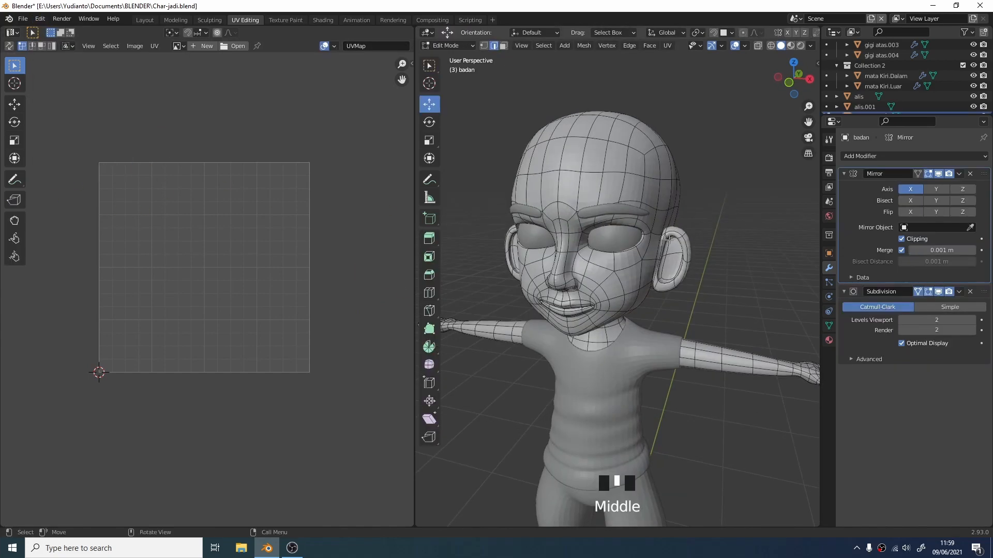
middle_drag(579, 189, 587, 186)
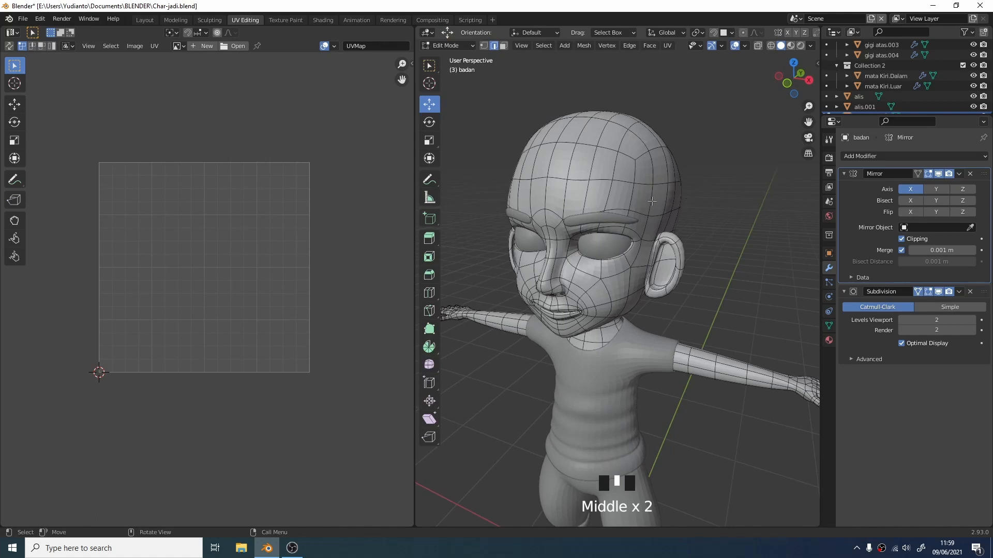
alt+click(591, 180)
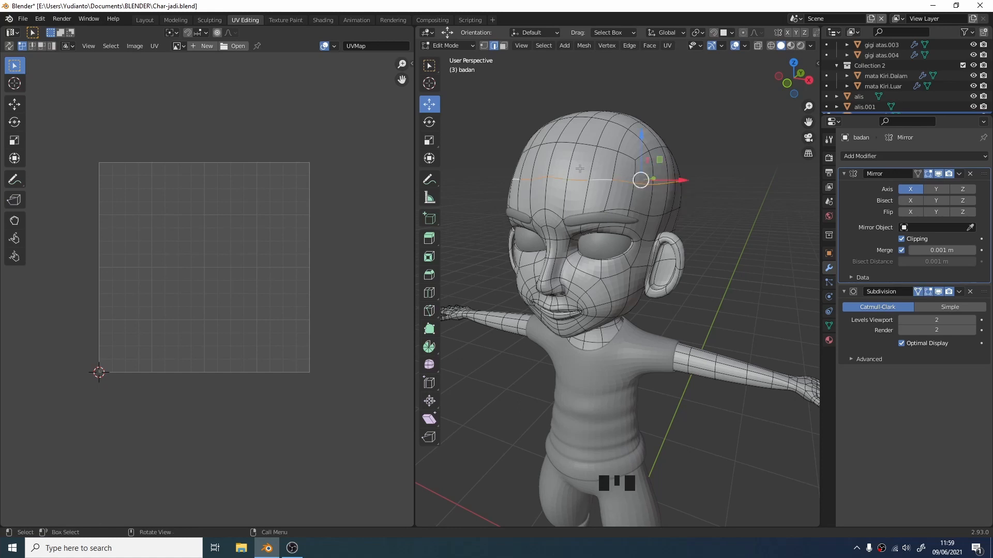
Step: Enable Emulate 3 Button Mouse in the Input preferences and close the preferences
click(39, 18)
click(61, 171)
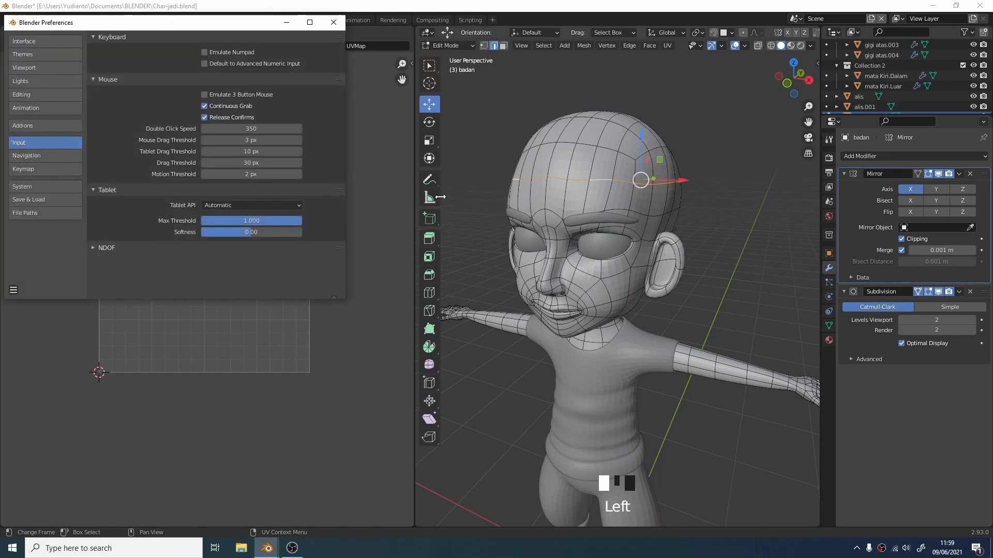
click(204, 95)
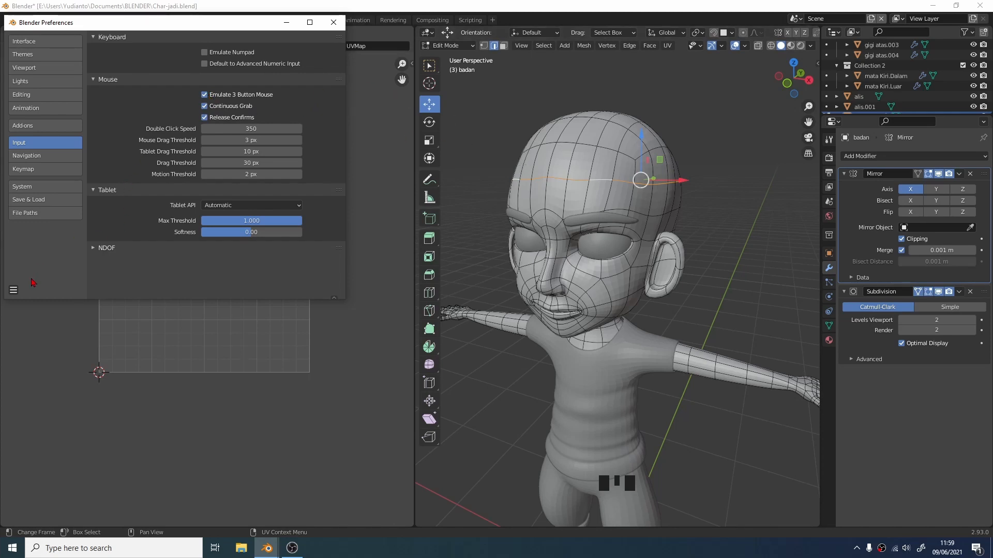
click(13, 292)
click(49, 262)
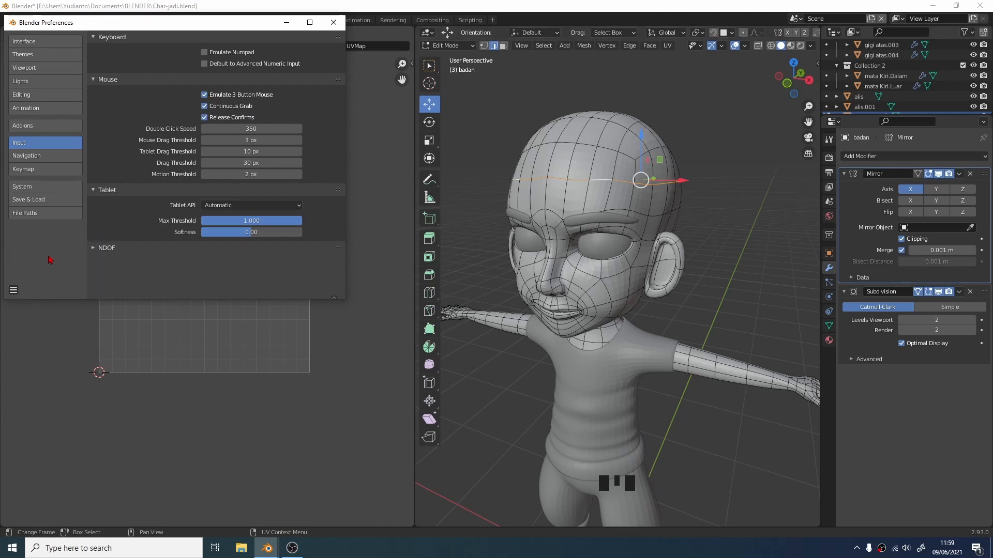
click(333, 22)
Step: Deselect everything and examine the head's mesh from the front
click(716, 192)
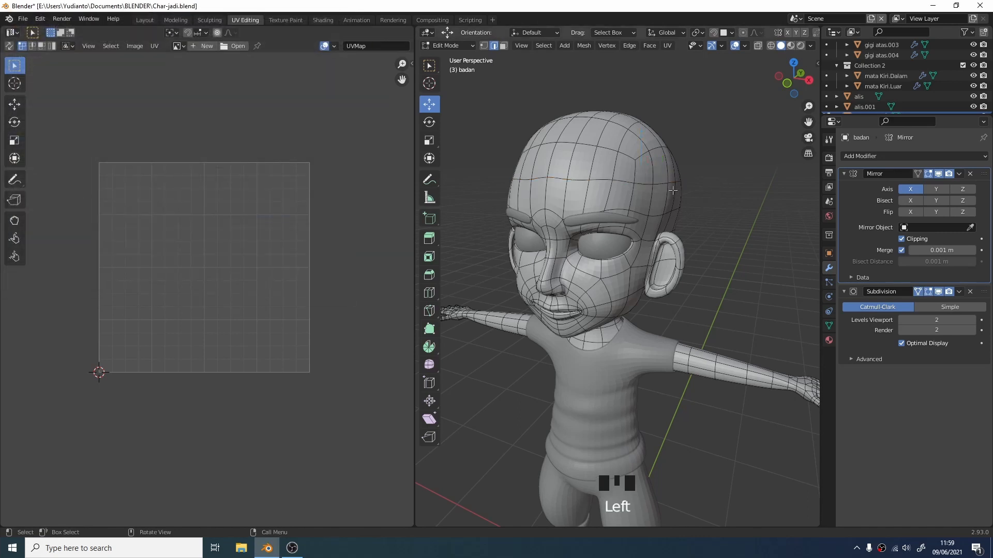
middle_drag(661, 184, 683, 183)
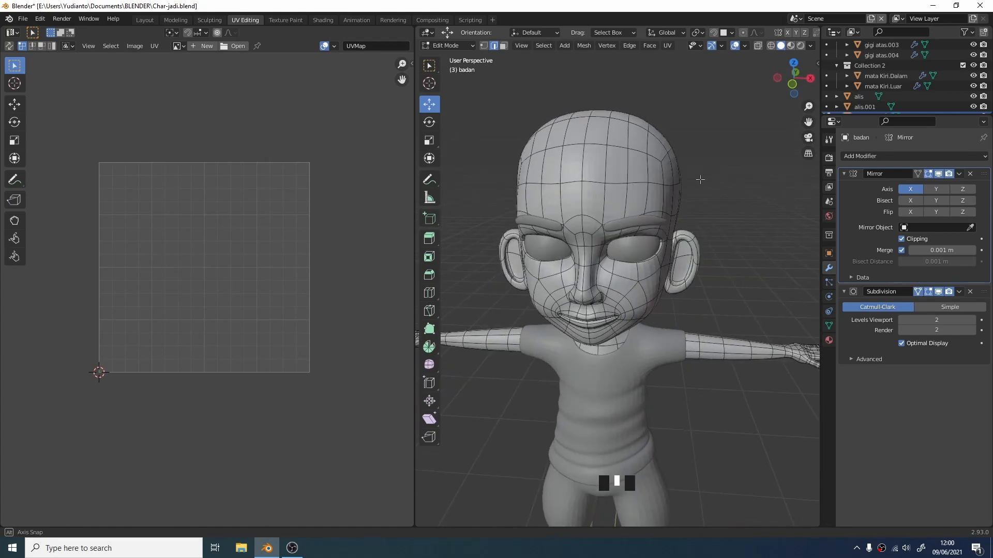
middle_click(661, 182)
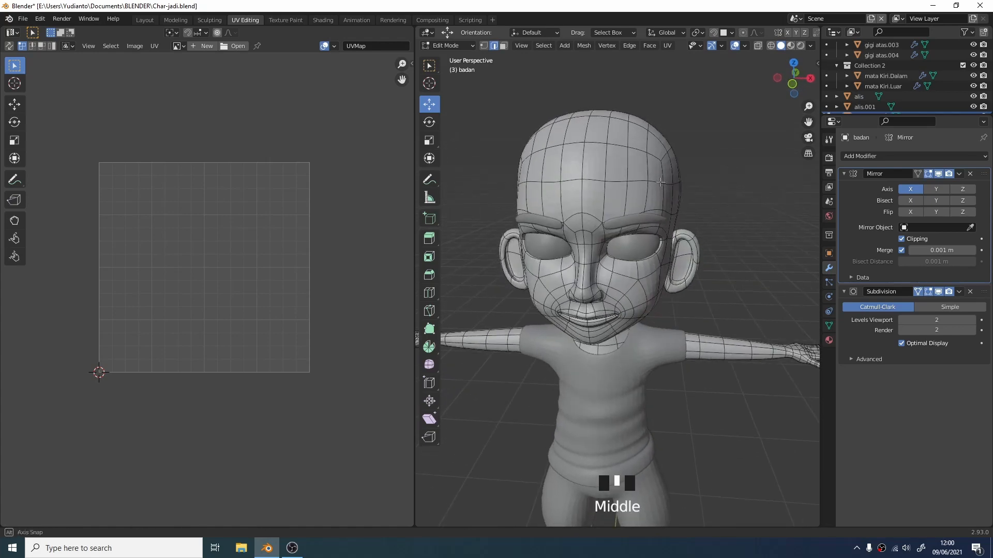
middle_click(659, 182)
middle_click(660, 182)
middle_click(658, 182)
middle_click(658, 182)
middle_click(656, 182)
middle_click(656, 182)
middle_click(655, 182)
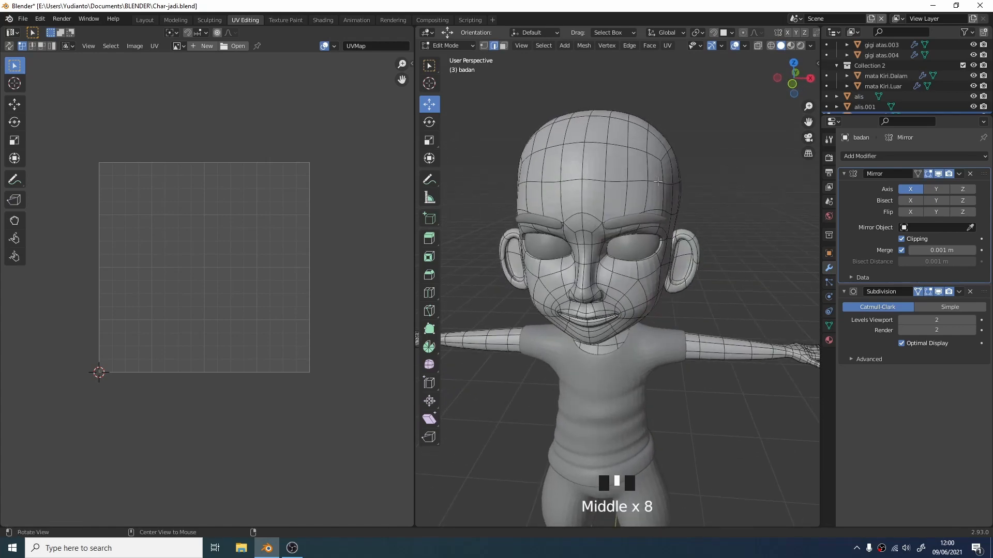
middle_drag(661, 186, 697, 216)
Step: Try selecting edge loops across the forehead, above the brow and around the eye, and undo the last selection
triple_click(608, 179)
click(612, 201)
double_click(612, 201)
triple_click(634, 248)
scroll(698, 217, down, 3)
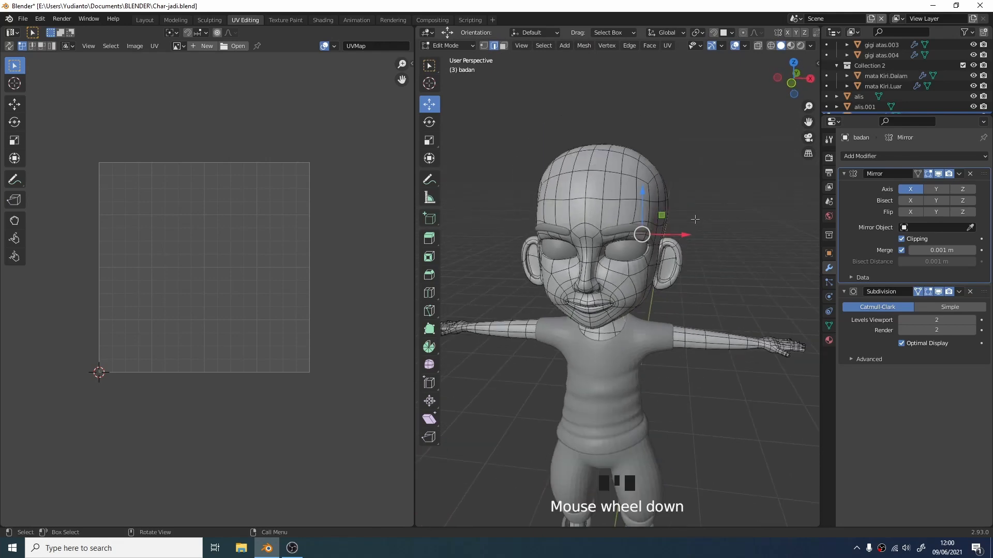
key(ctrl+z)
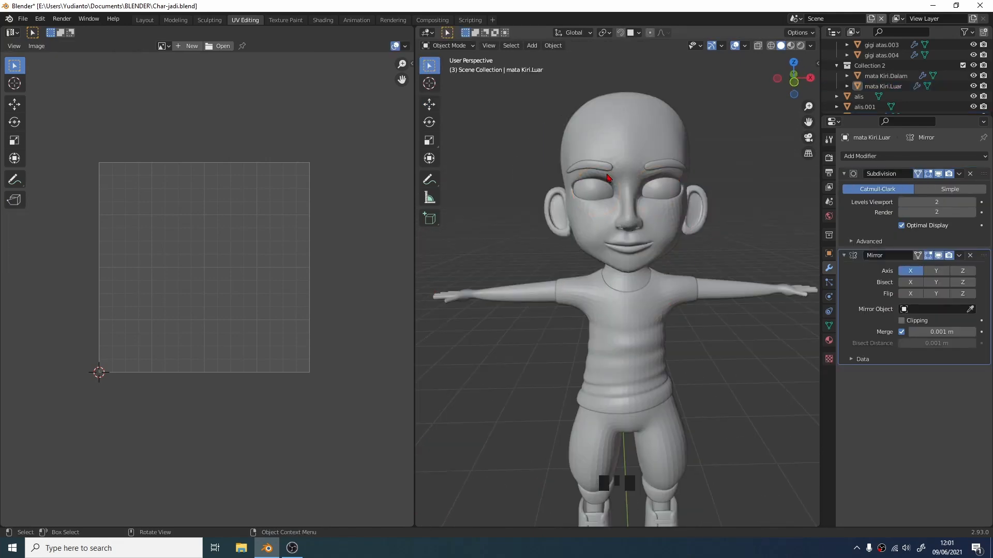
Step: Remove the Mirror modifier from the outer eyeball mata Kiri.Luar
click(605, 195)
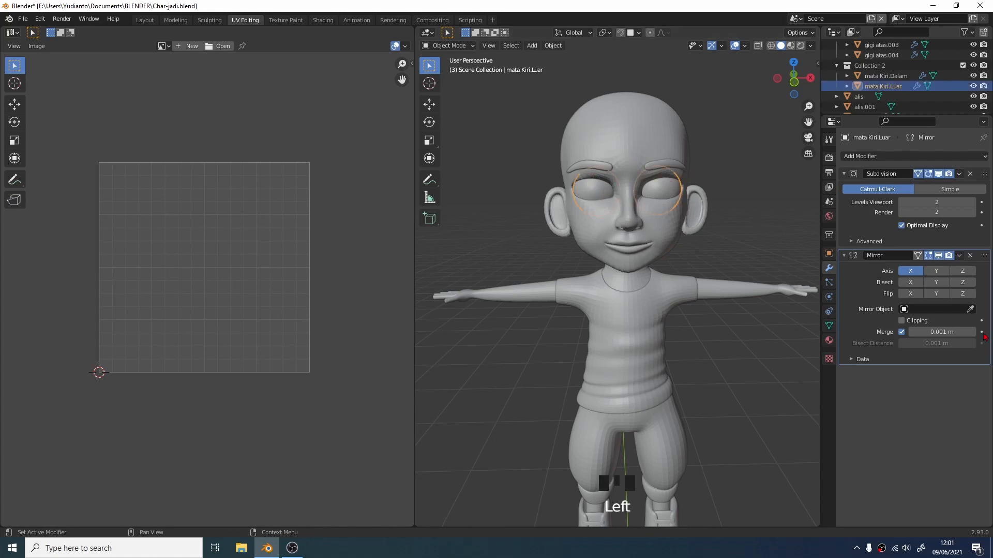
click(970, 255)
Step: Isolate the outer eyeball in Local View and widen the 3D viewport by narrowing the UV editor
middle_drag(752, 221, 706, 222)
key(KP_Divide)
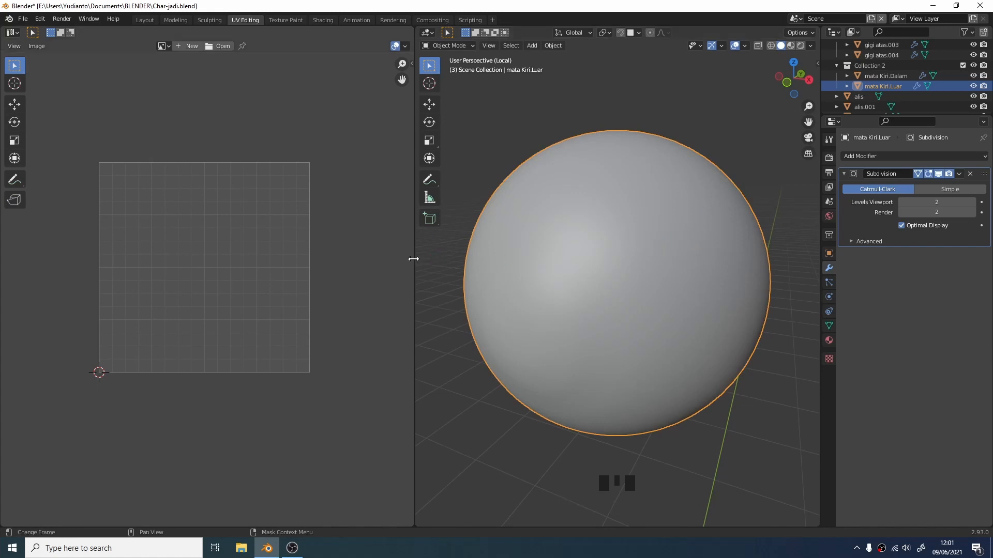
drag(414, 259, 313, 264)
click(497, 276)
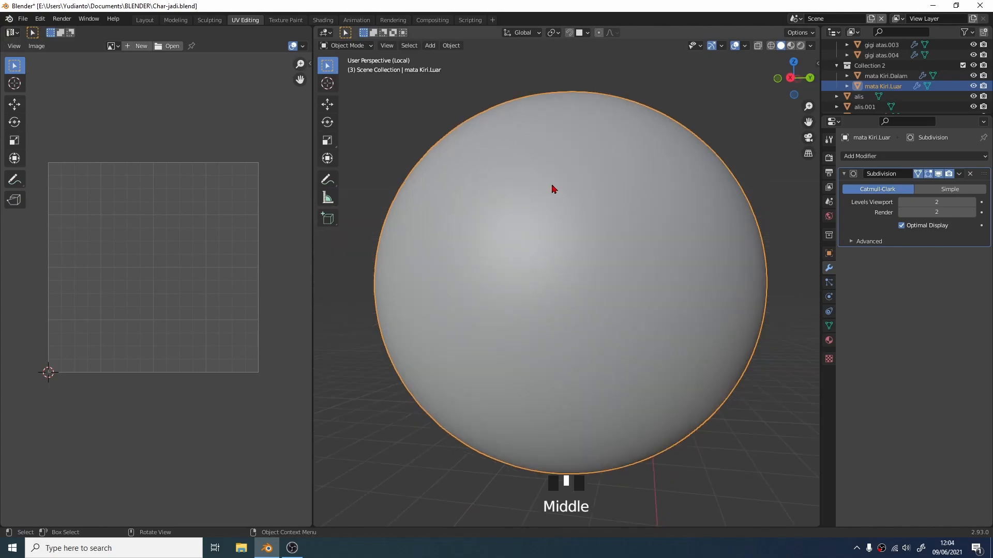
Step: Select the upper and left arms of a cross of edges meeting at the outer eyeball's pole
key(Tab)
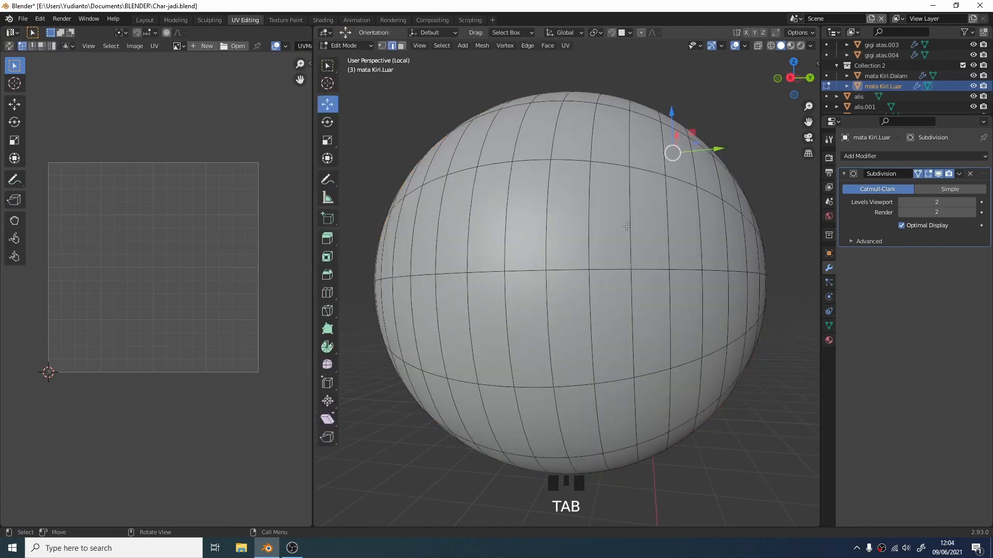
middle_drag(610, 269, 554, 213)
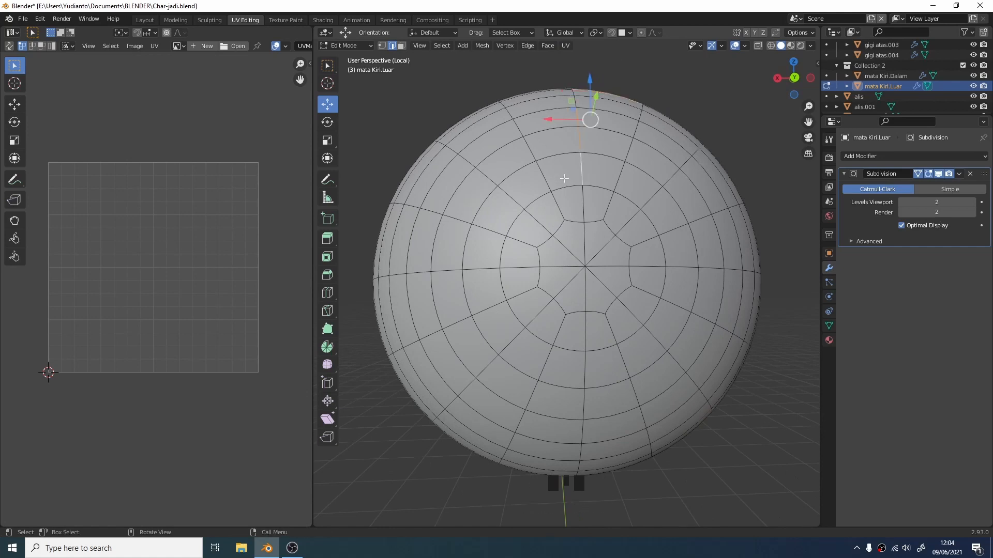
shift+click(583, 203)
shift+click(584, 243)
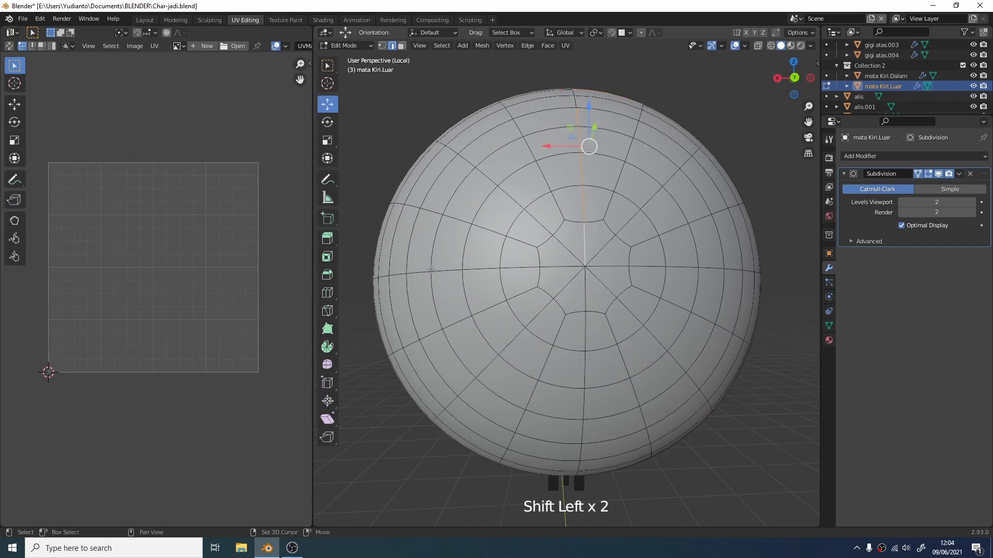
shift+click(422, 273)
shift+click(449, 270)
shift+click(488, 271)
shift+click(519, 268)
shift+click(562, 267)
Step: Add the lower and right arms of the cross at the outer eyeball's pole to the edge selection
shift+click(583, 432)
shift+click(583, 404)
shift+click(585, 370)
shift+click(585, 331)
shift+click(585, 289)
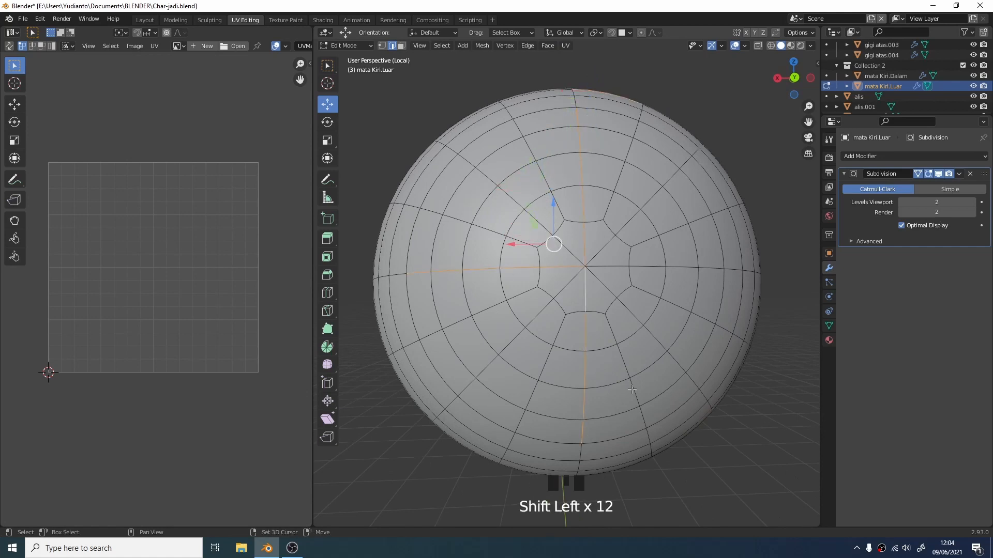
shift+click(733, 269)
shift+click(687, 268)
shift+click(649, 267)
shift+click(606, 267)
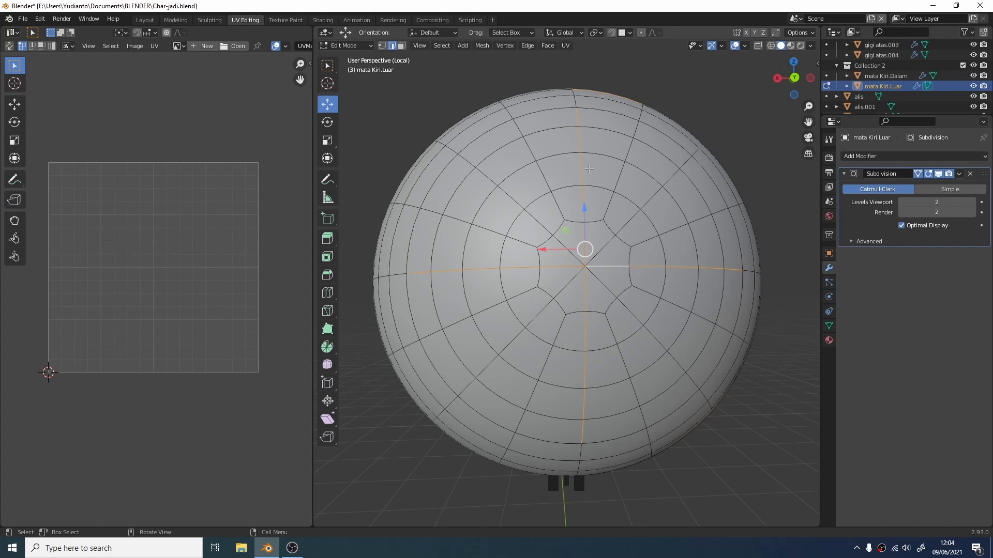
Step: Mark the selected cross of edges as a seam and unwrap the whole outer eyeball
shift+click(598, 82)
middle_drag(599, 82, 606, 118)
ctrl+drag(569, 88, 646, 140)
middle_drag(646, 139, 639, 104)
click(568, 46)
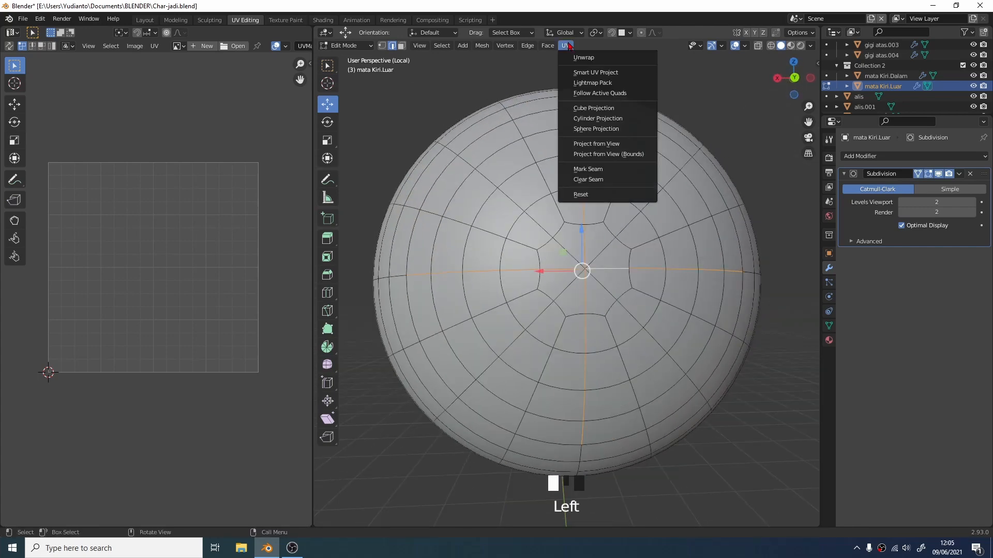
click(588, 170)
middle_drag(597, 171, 576, 198)
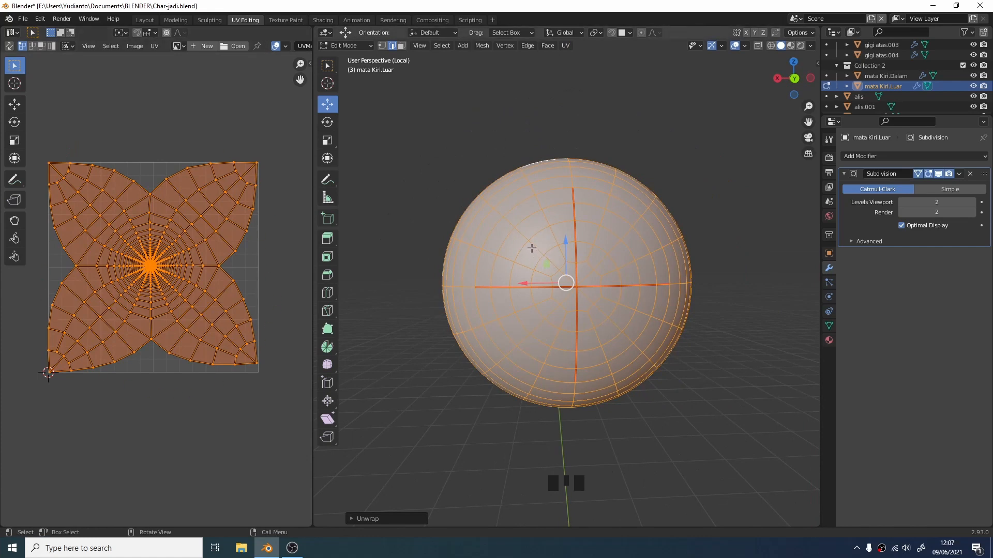
Step: Leave Local View and Edit Mode, and select the inner eyeball mata Kiri.Dalam
click(581, 84)
key(KP_Divide)
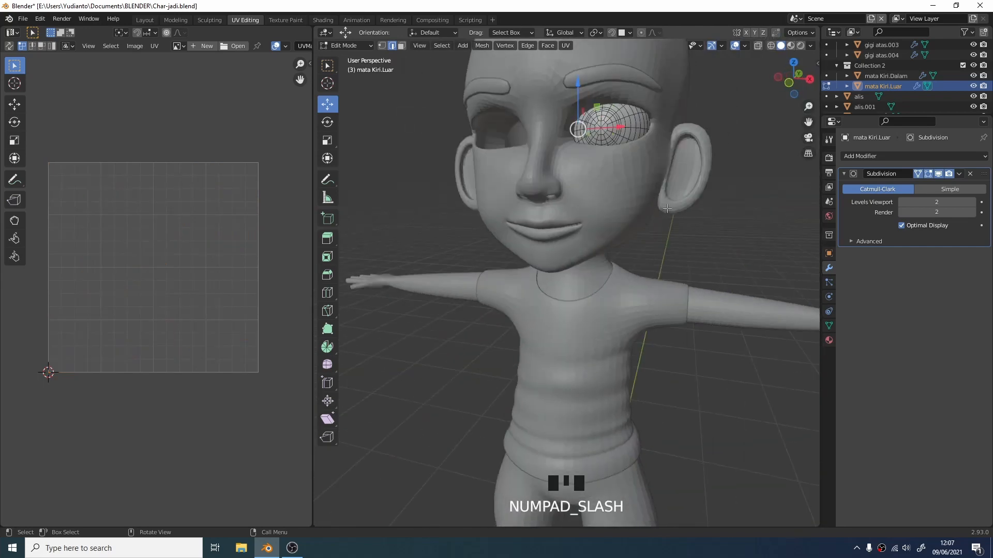
key(Tab)
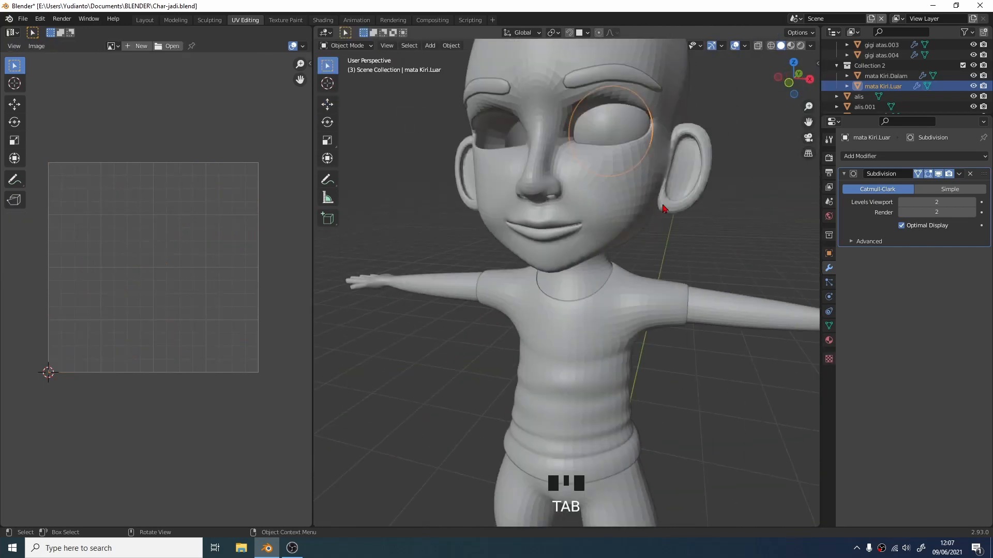
click(628, 135)
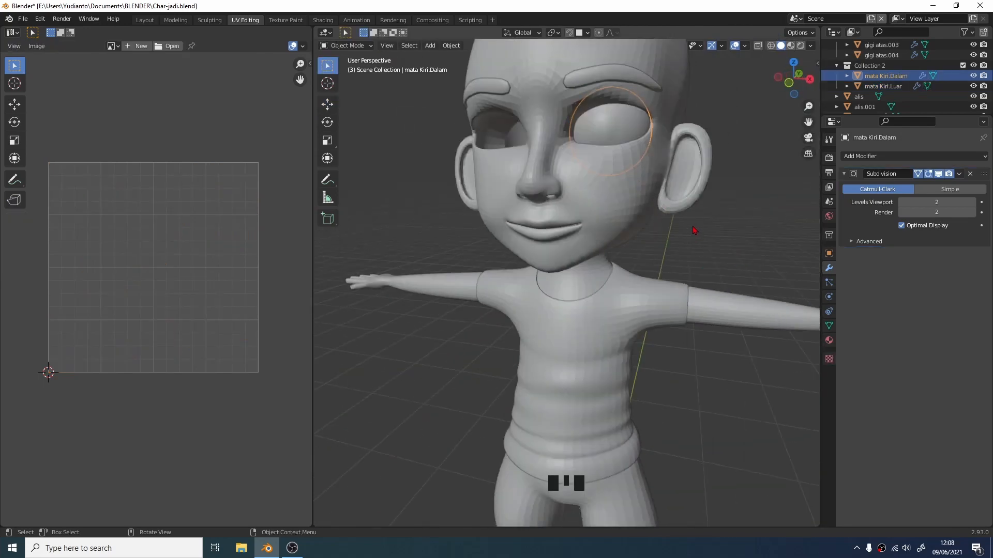
shift+middle_drag(688, 215, 676, 246)
scroll(676, 246, up, 2)
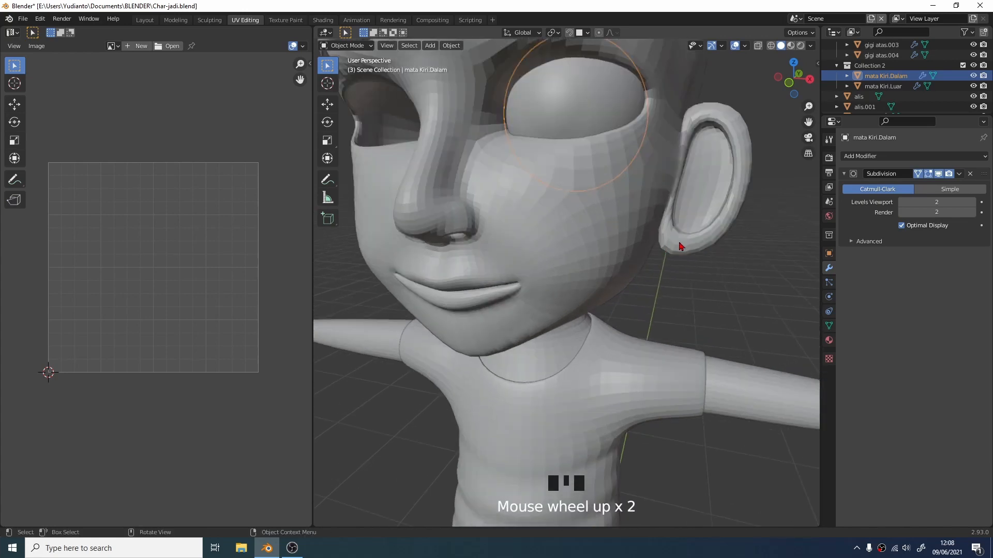
scroll(687, 250, down, 1)
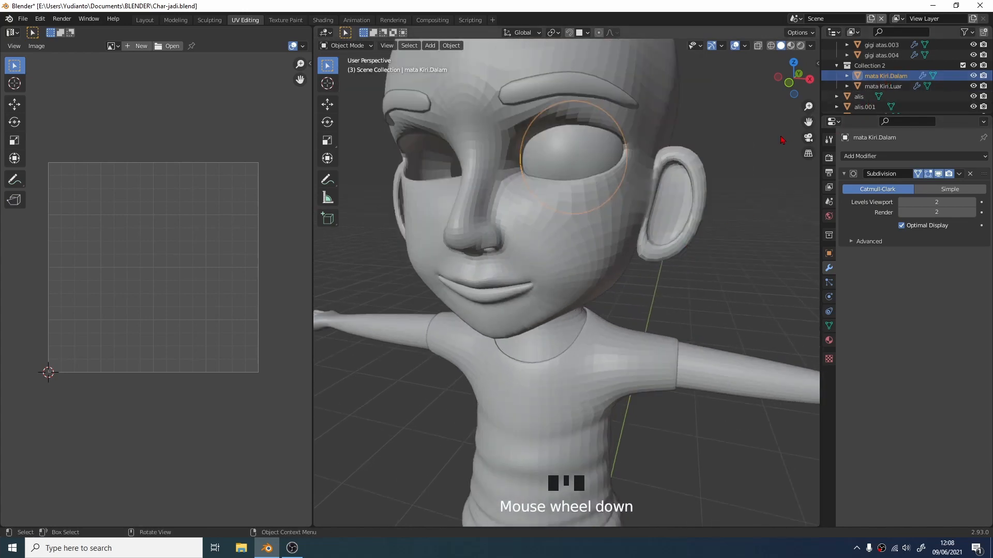
click(882, 78)
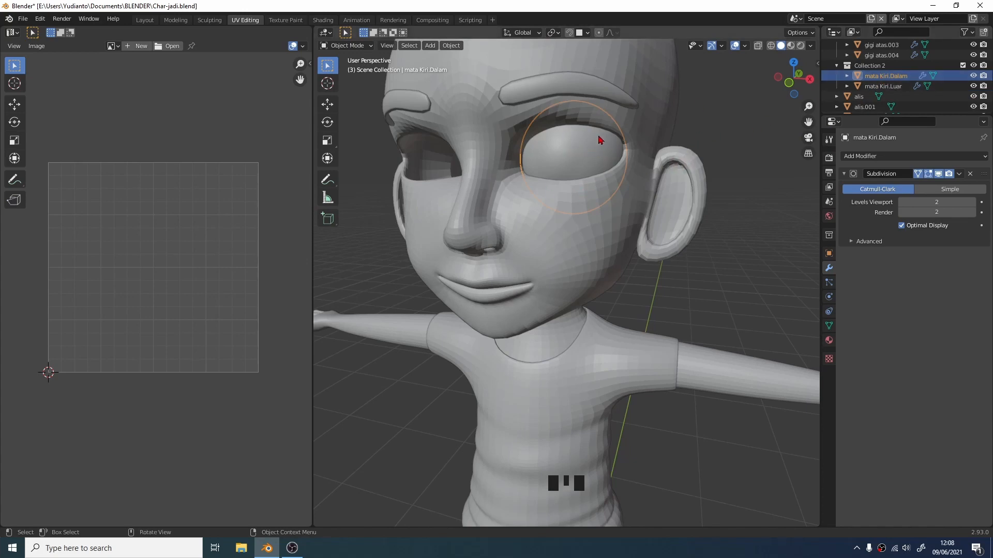
Step: Isolate the inner eyeball in Local View and open its mesh for editing, facing the pole
key(KP_Divide)
middle_drag(610, 206, 442, 182)
key(Tab)
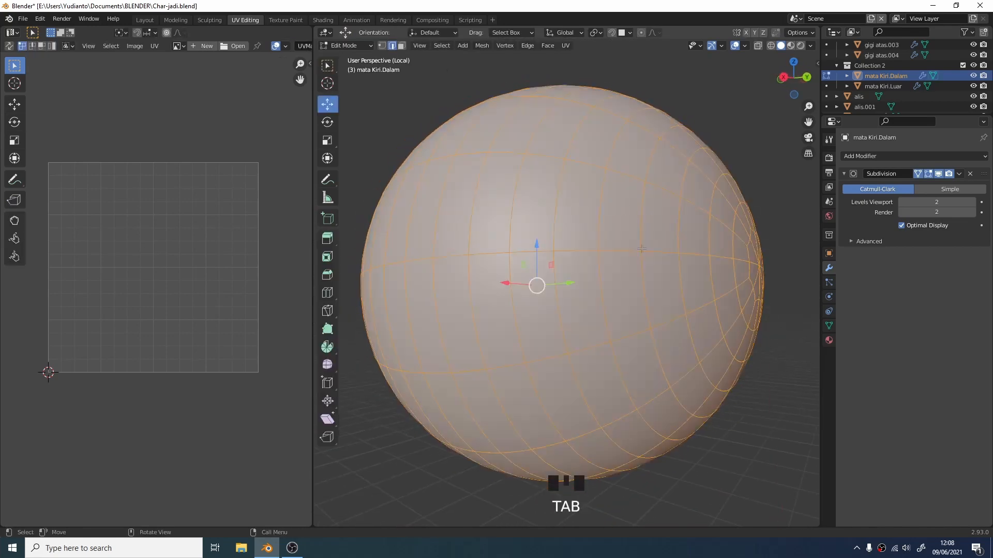
middle_drag(576, 201, 574, 251)
Step: Select the upper and left arms of a cross of edges meeting at the inner eyeball's pole
click(569, 132)
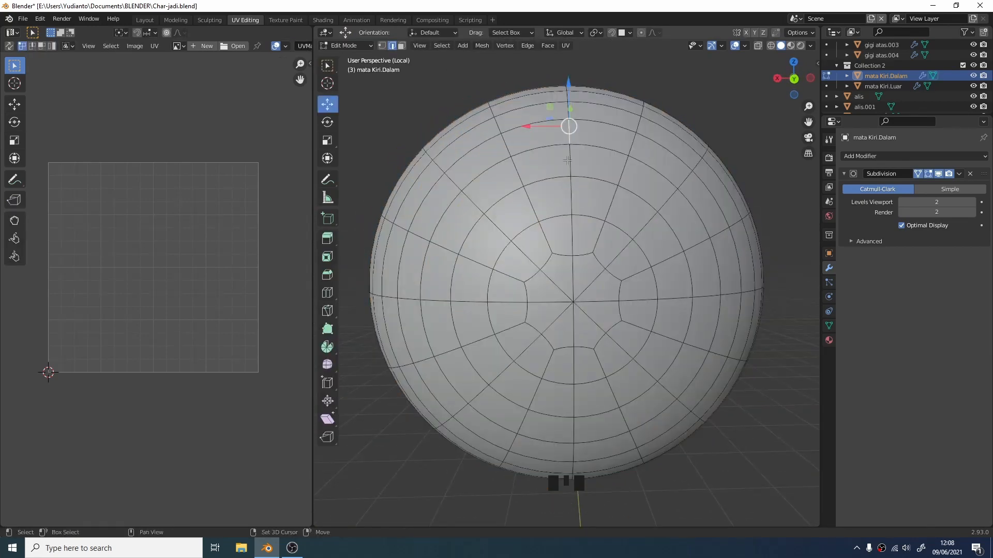
shift+click(570, 160)
shift+click(571, 195)
shift+click(572, 236)
shift+click(572, 280)
shift+click(550, 303)
shift+click(506, 302)
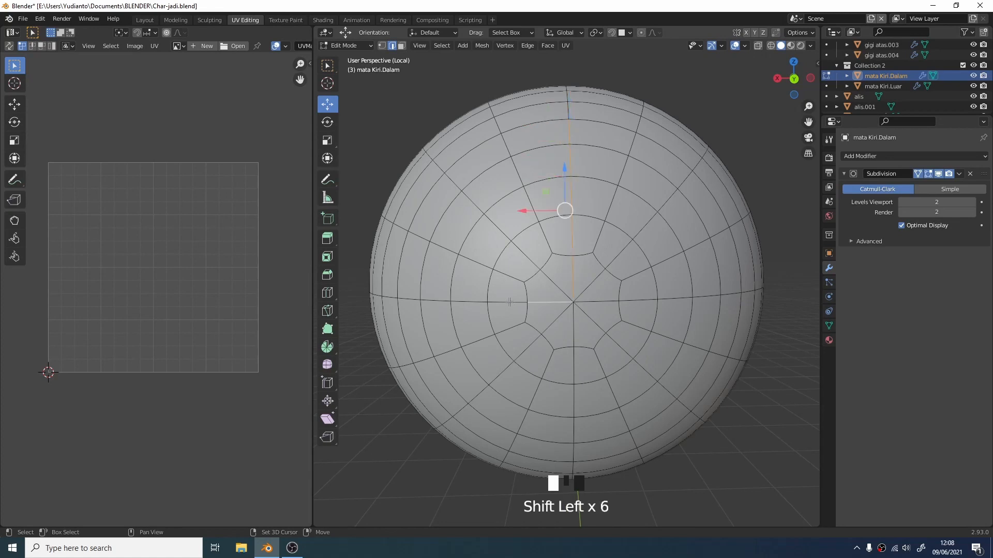
Step: Add the lower and right arms of the cross at the inner eyeball's pole to the edge selection
shift+click(572, 450)
shift+click(573, 430)
shift+click(573, 400)
shift+click(573, 365)
shift+click(573, 326)
shift+click(595, 301)
shift+click(638, 300)
shift+click(675, 298)
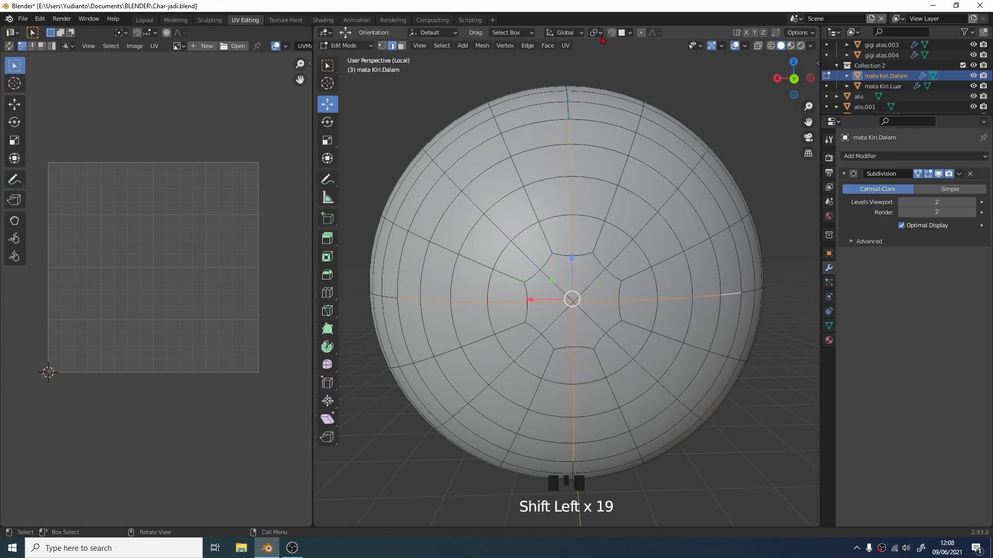
Step: Mark the inner eyeball's selected cross of edges as a seam, then select the whole linked mesh and unwrap it
click(566, 46)
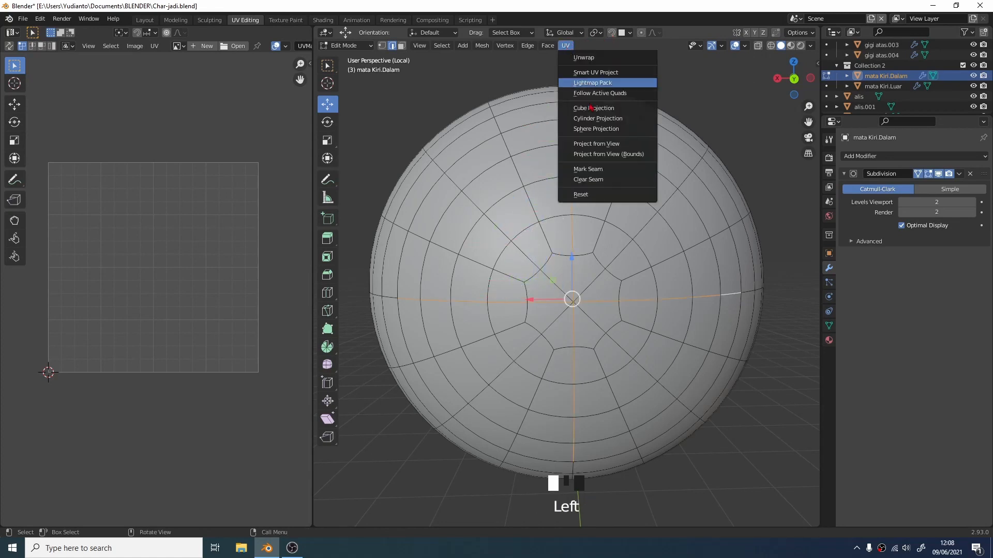
click(599, 170)
middle_drag(650, 200, 565, 209)
key(l)
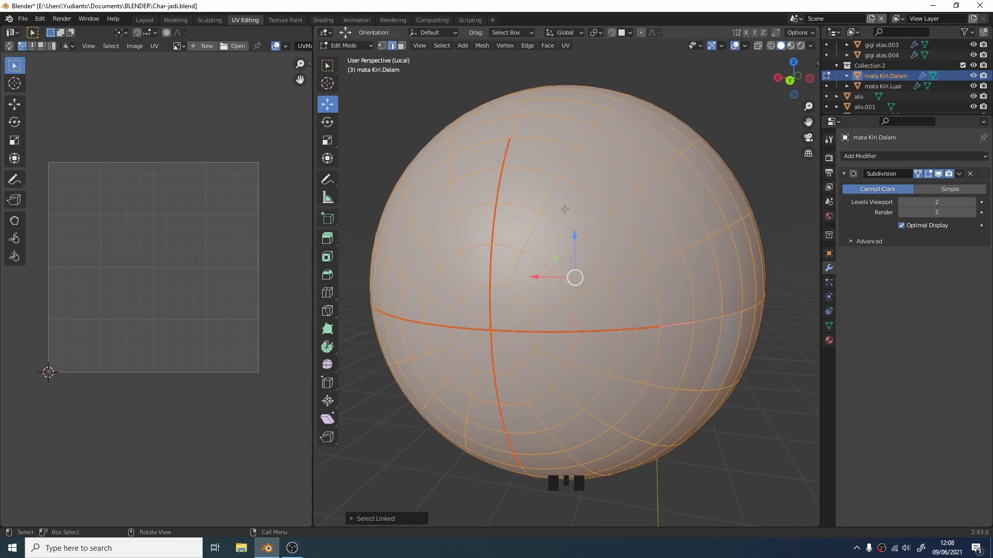
click(566, 45)
click(581, 58)
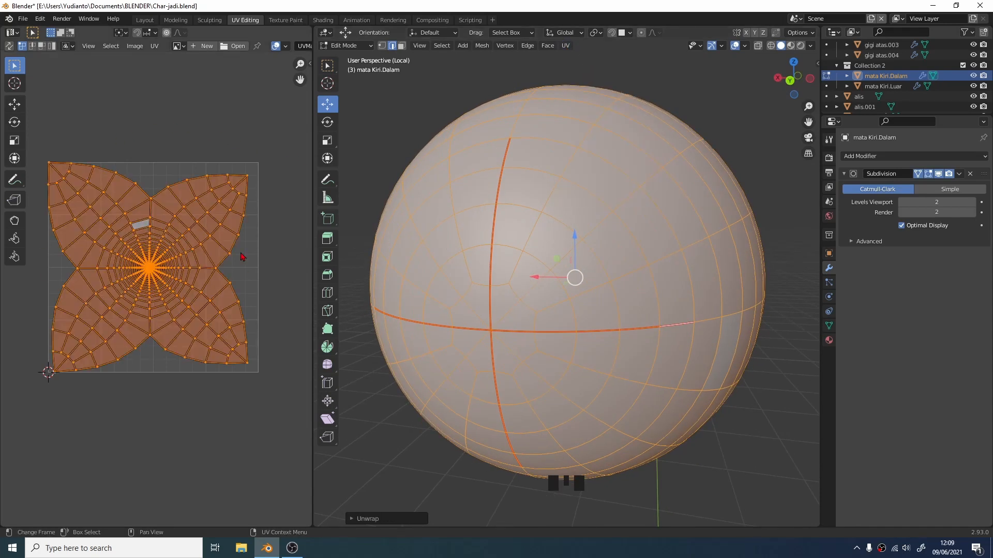
Step: Finish editing the inner eyeball, return to the full character, and clear the object selection
scroll(622, 244, down, 2)
key(Tab)
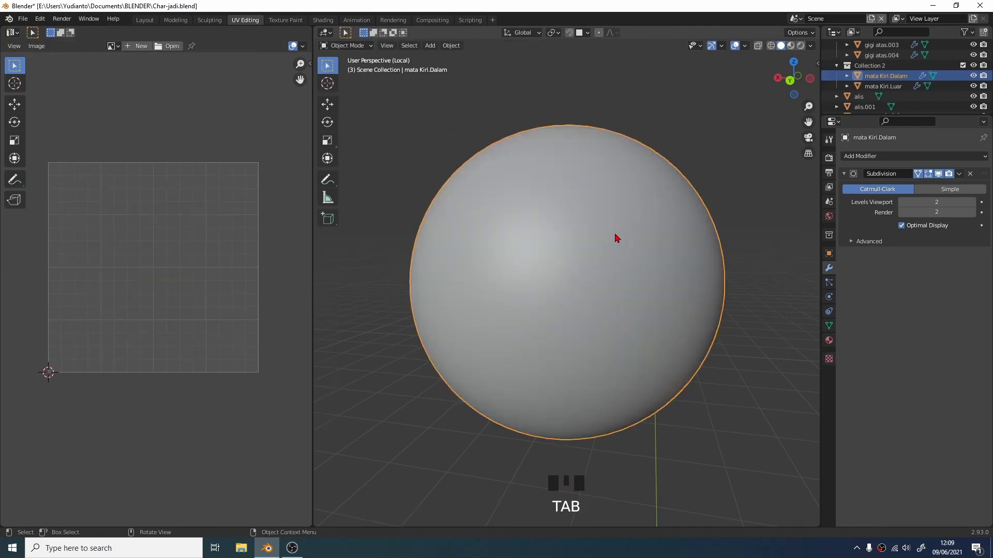
key(KP_Divide)
middle_drag(632, 239, 643, 262)
scroll(645, 237, up, 2)
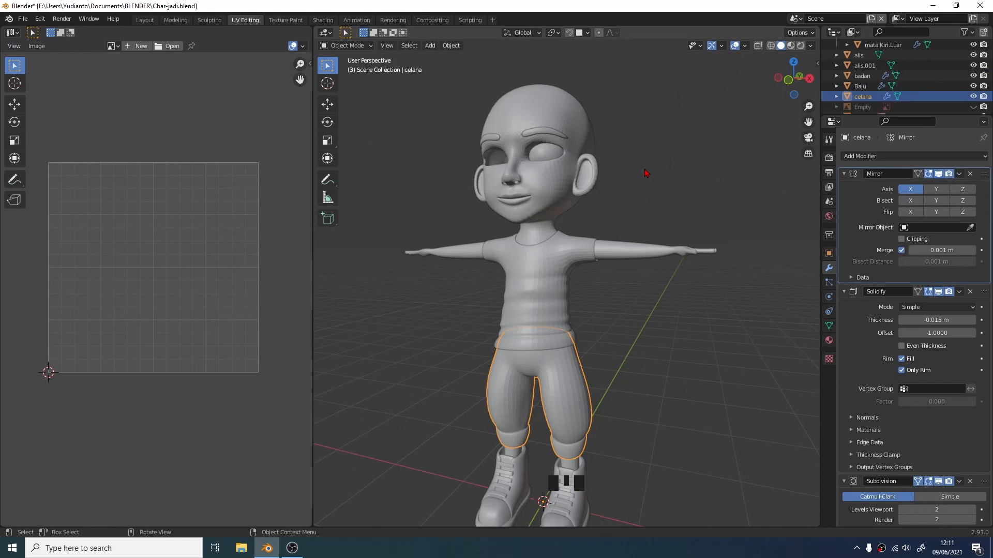
click(646, 204)
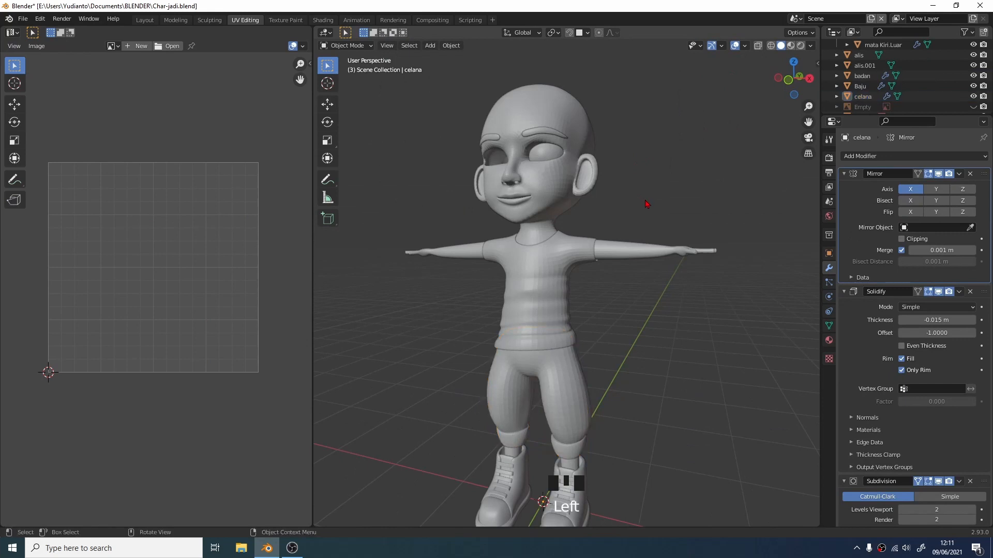
Step: Select the shirt Baju and isolate it in Local View
mouse_move(629, 166)
middle_down()
mouse_move(653, 192)
mouse_move(644, 158)
middle_up()
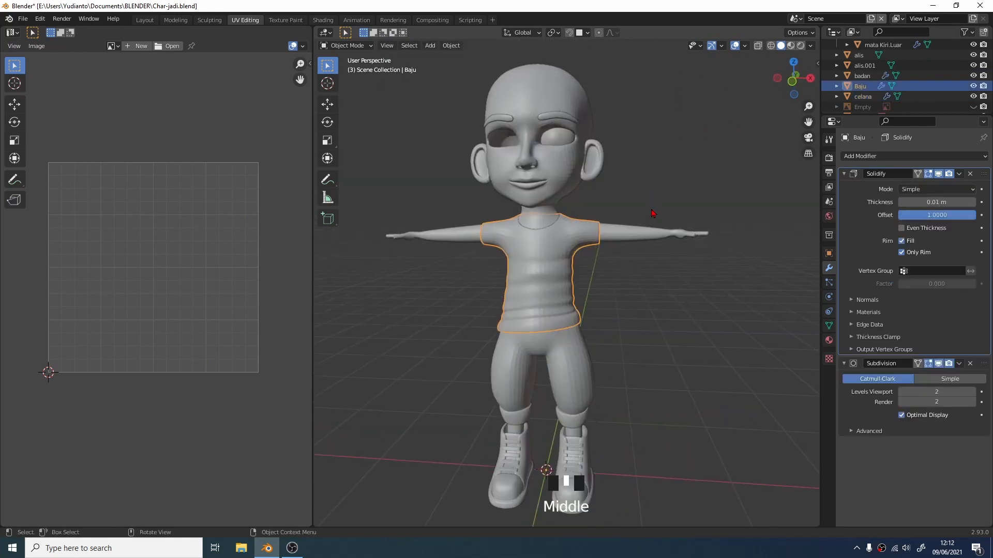
scroll(652, 213, down, 1)
scroll(652, 213, up, 2)
click(652, 212)
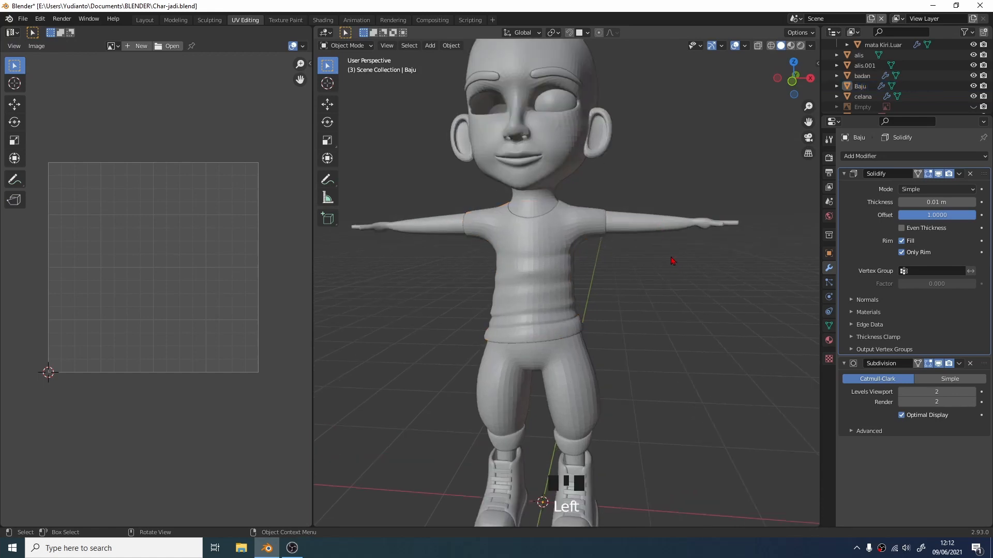
click(649, 208)
click(634, 257)
click(564, 260)
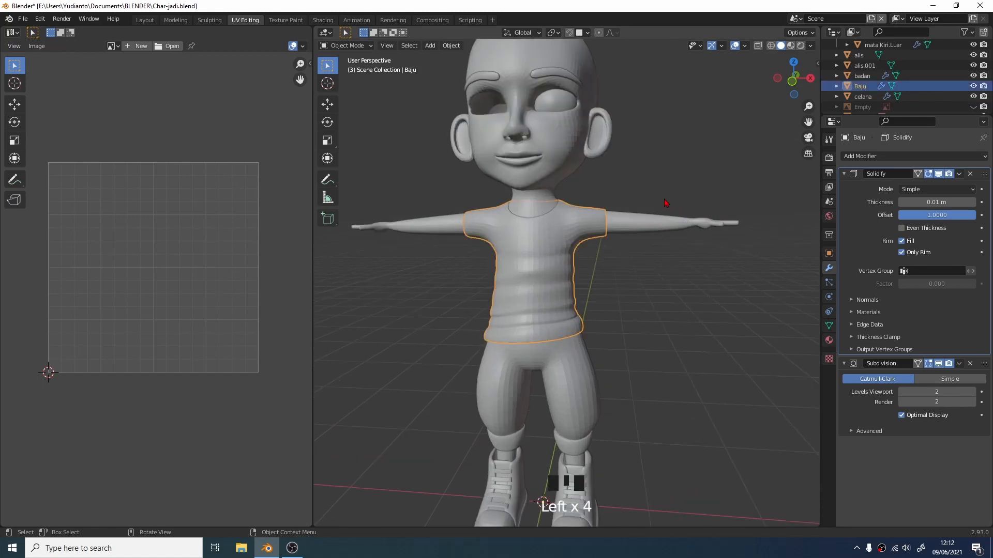
key(KP_Divide)
middle_drag(717, 171, 806, 305)
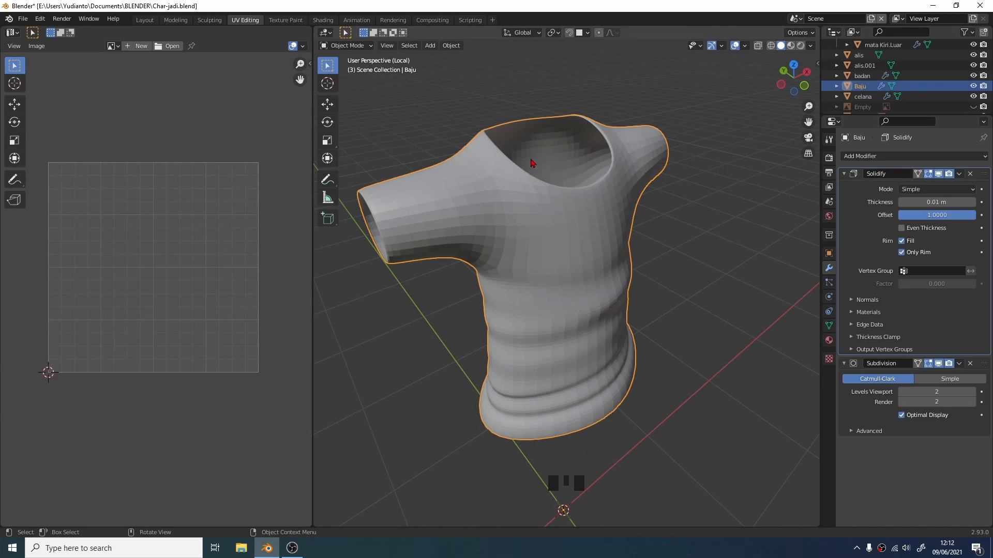
middle_drag(531, 164, 561, 191)
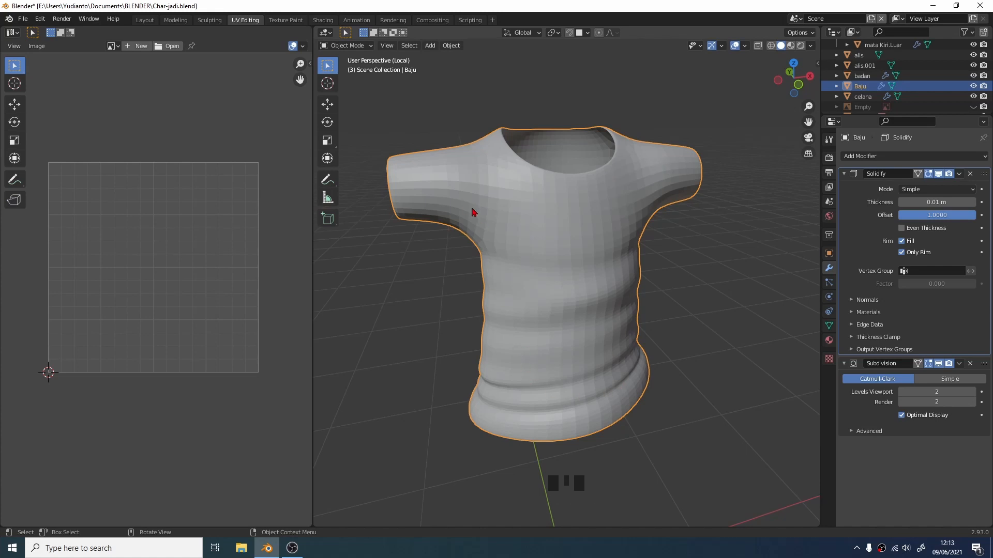
Step: Toggle the Only Rim option of the shirt's Solidify modifier off and back on to compare the result
click(902, 254)
click(902, 253)
click(902, 254)
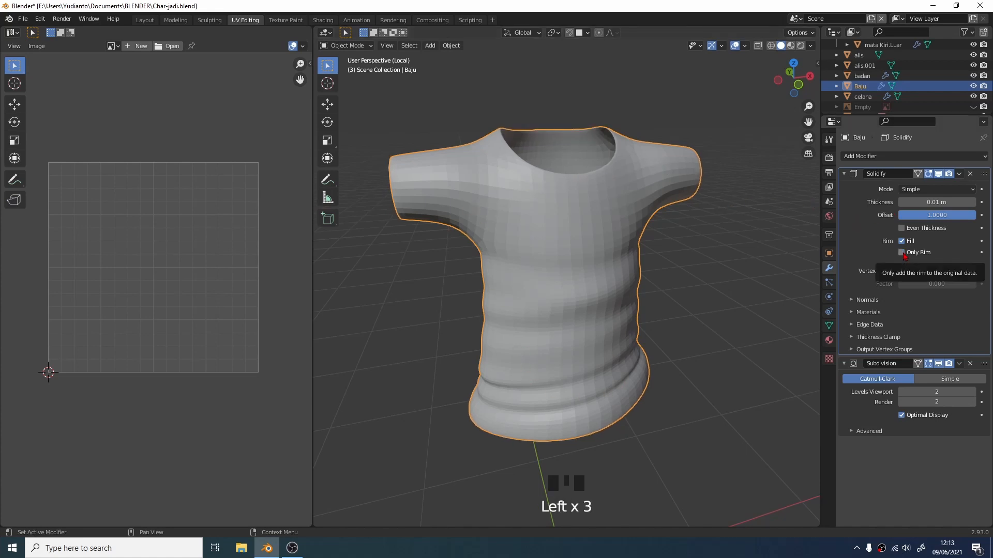
click(902, 254)
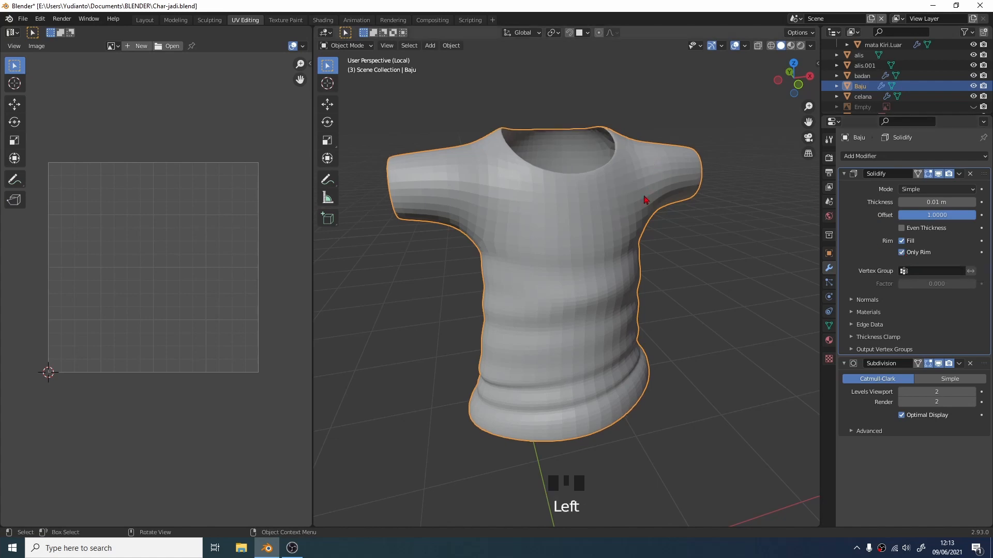
Step: In Edit Mode, select the edge loops running under both sleeves and down both sides of the shirt to the hem
middle_drag(623, 172, 664, 213)
key(Tab)
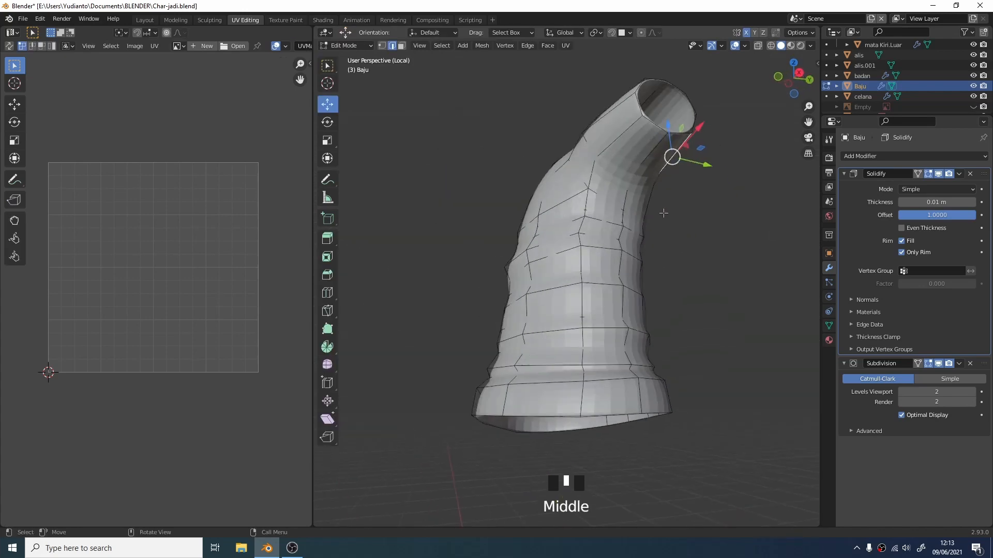
alt+click(622, 220)
middle_drag(657, 170, 800, 215)
middle_drag(647, 222, 549, 257)
alt+shift+click(523, 271)
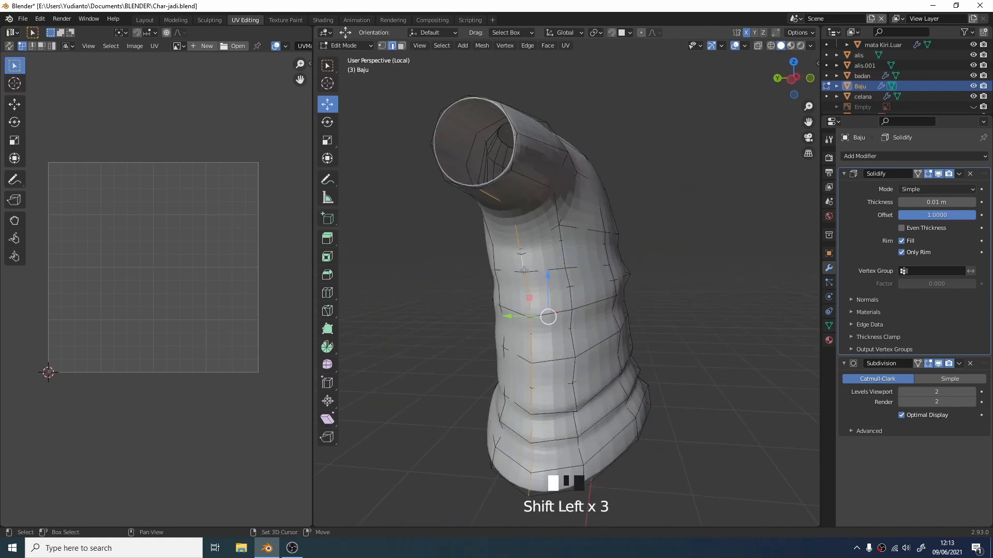
middle_drag(623, 236, 460, 243)
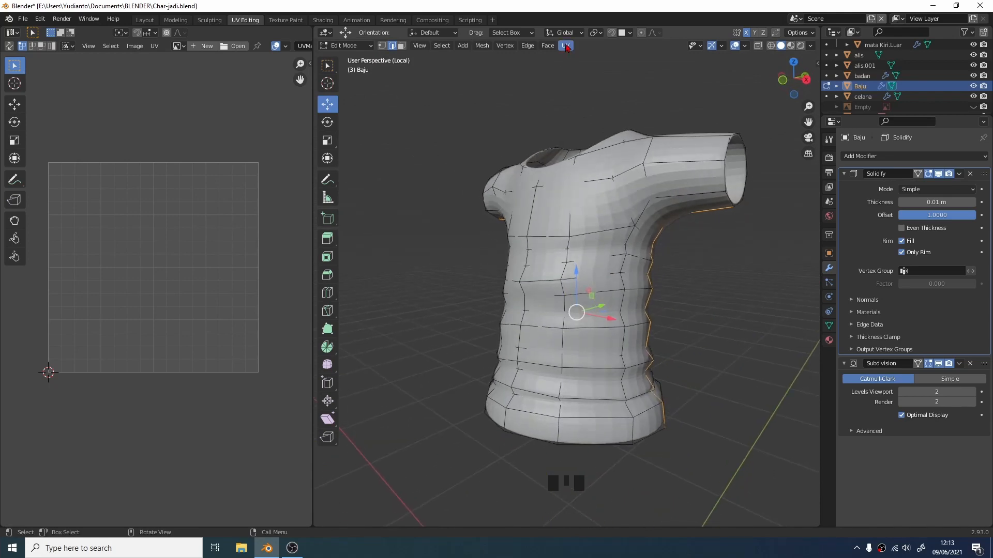
Step: Mark the selected side and underarm edges of the shirt as seams
click(565, 45)
click(583, 171)
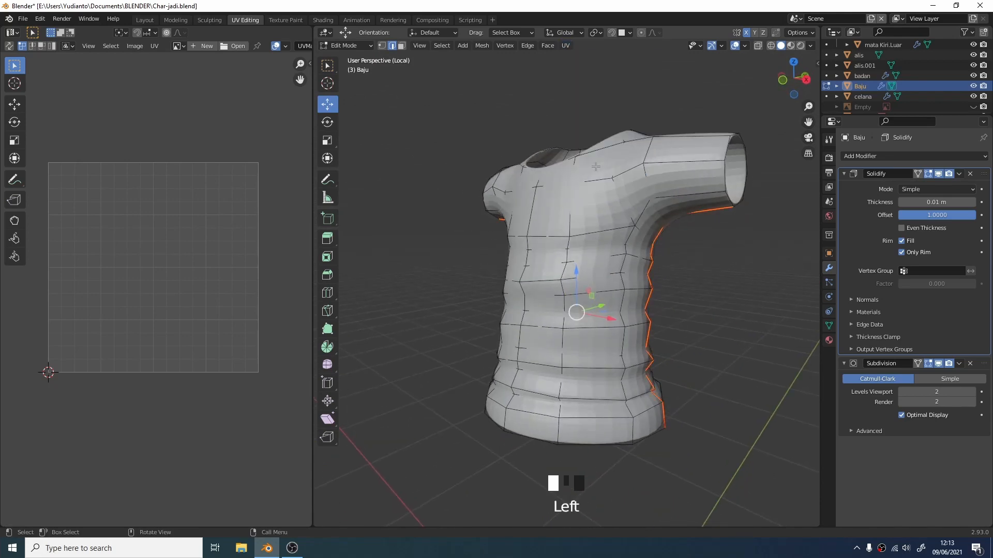
middle_drag(584, 171, 676, 220)
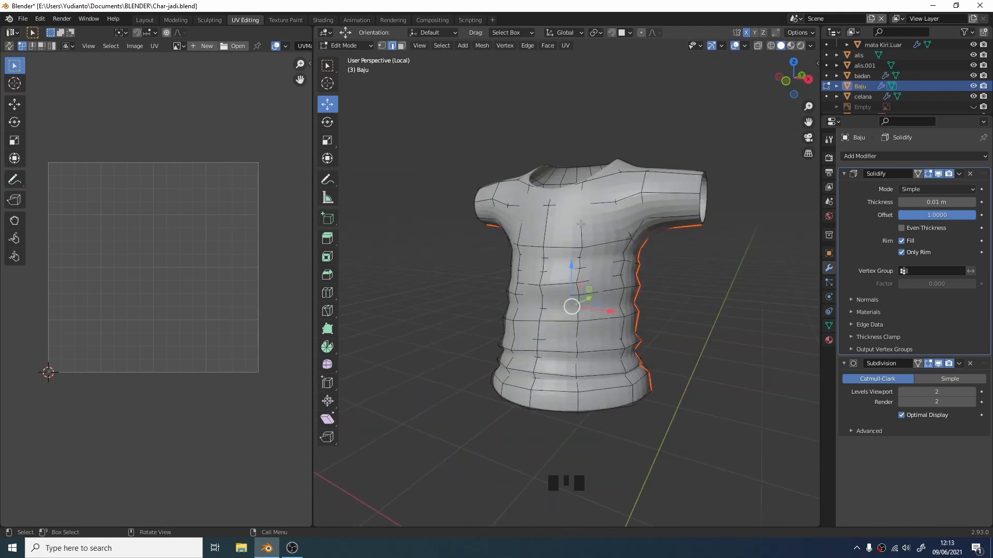
Step: Select the shirt's whole linked mesh and unwrap it along the marked seams
key(l)
middle_drag(580, 224, 617, 243)
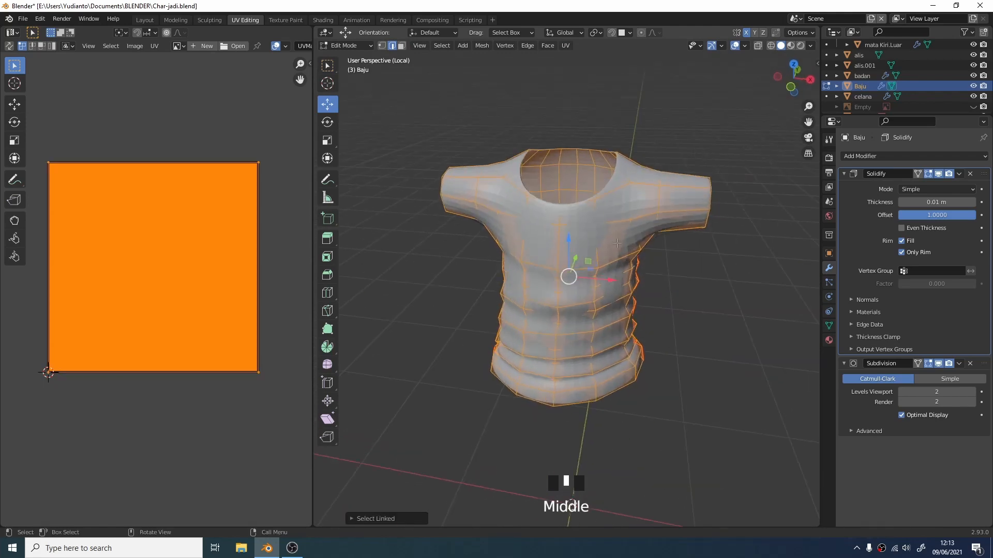
click(566, 45)
click(574, 58)
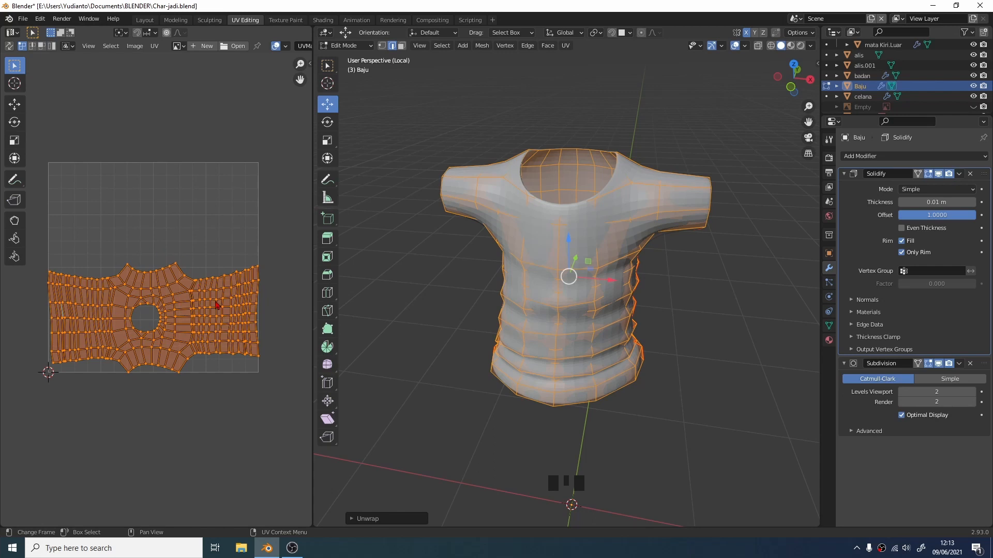
scroll(484, 251, down, 1)
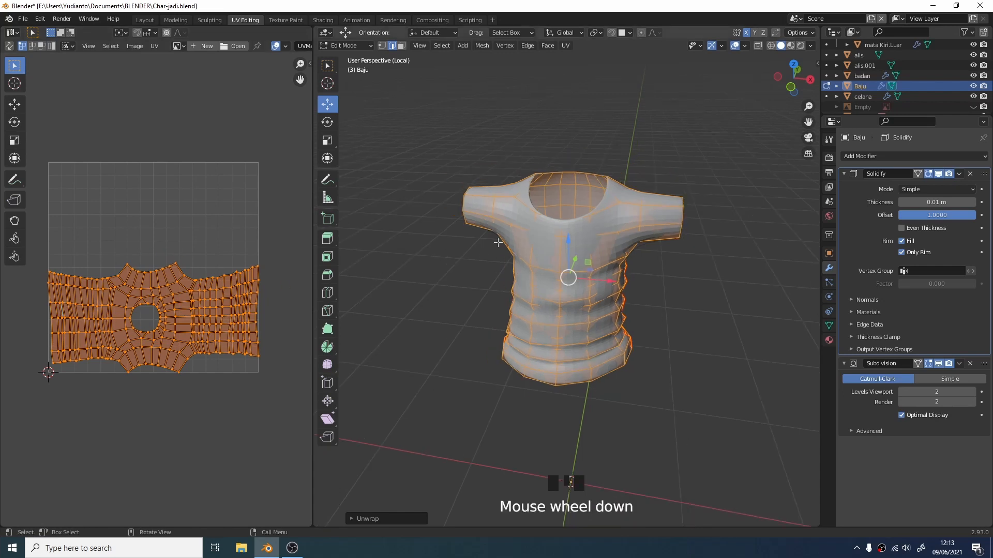
Step: Leave Edit Mode and Local View on the shirt, and isolate the trousers celana in Local View
key(Tab)
key(KP_Divide)
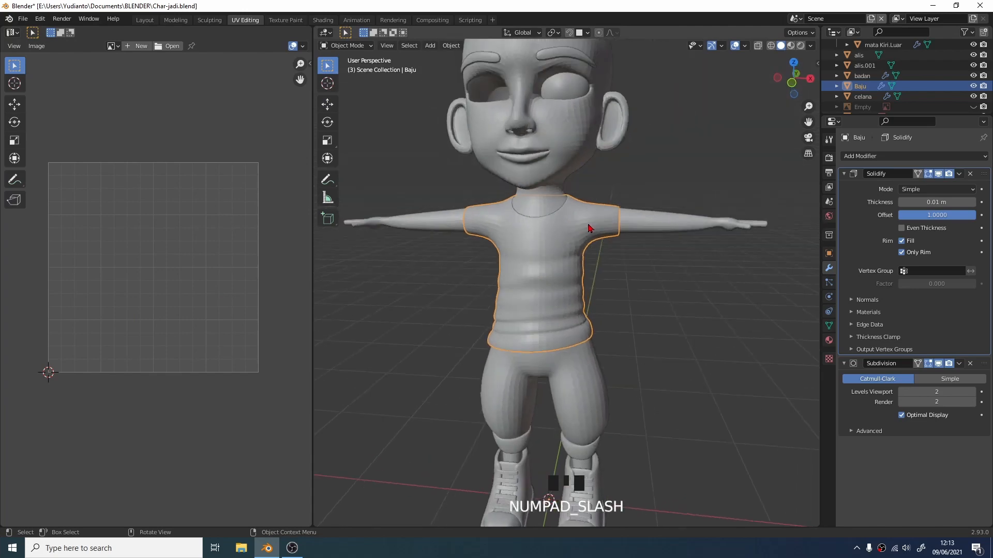
middle_drag(587, 232, 588, 236)
shift+middle_drag(592, 305, 578, 288)
click(577, 288)
key(KP_Divide)
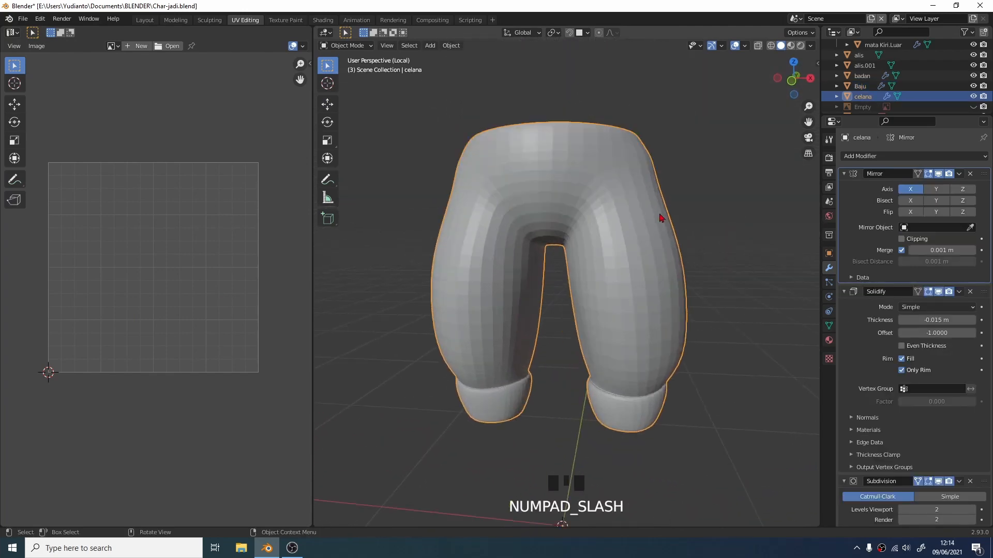
middle_drag(653, 218, 617, 283)
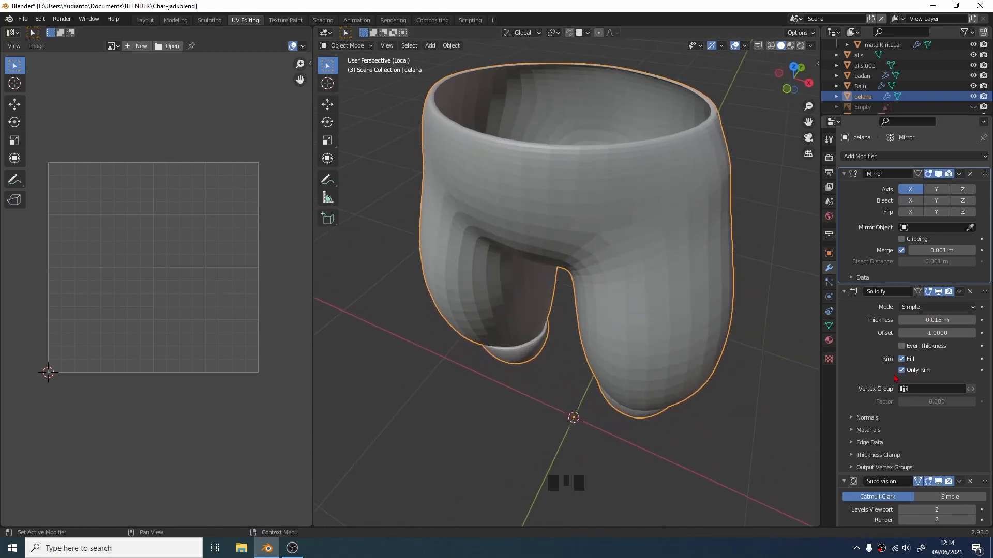
mouse_move(631, 160)
middle_down()
mouse_move(587, 170)
mouse_move(598, 189)
mouse_move(650, 160)
mouse_move(641, 124)
mouse_move(650, 140)
mouse_move(569, 118)
mouse_move(698, 153)
mouse_move(734, 146)
mouse_move(560, 138)
mouse_move(612, 154)
middle_up()
Step: In Edit Mode, select the vertical edge loops along the outer side and the inner side of the trouser leg
key(Tab)
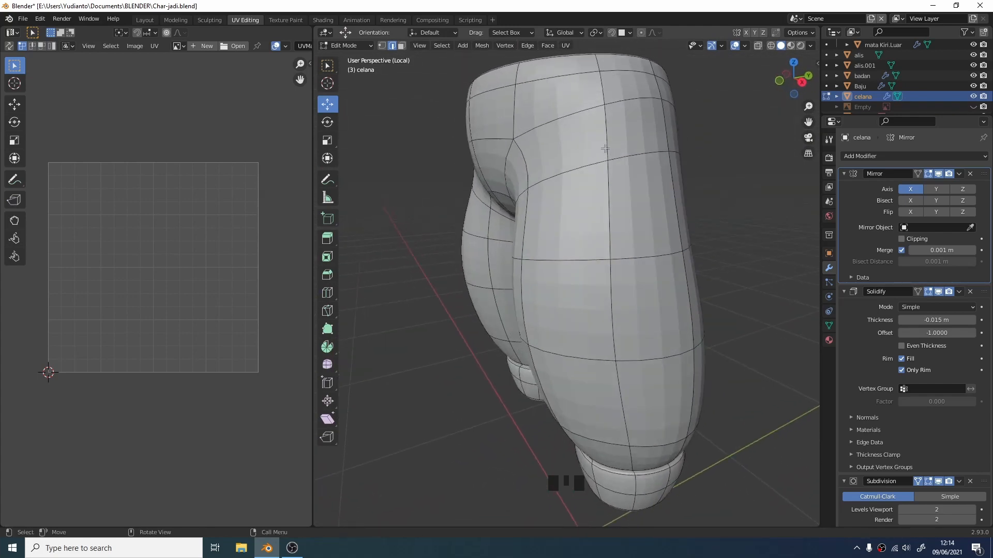
shift+click(607, 145)
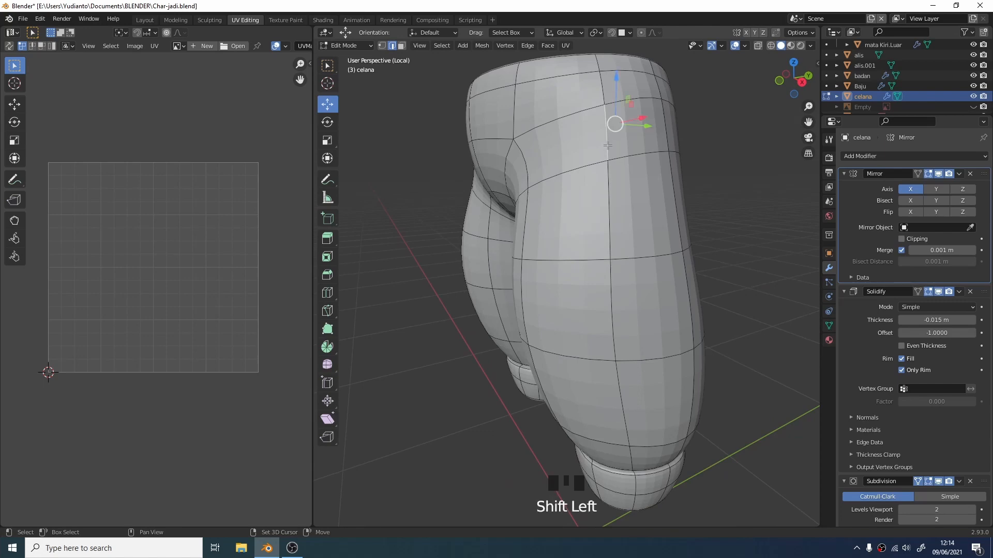
double_click(607, 147)
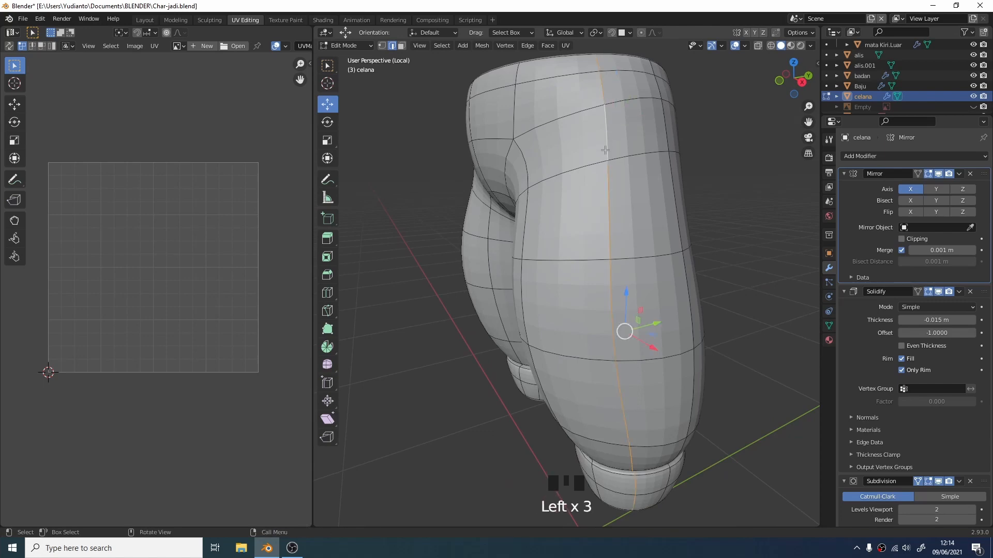
mouse_move(607, 147)
middle_down()
mouse_move(692, 121)
mouse_move(765, 138)
mouse_move(624, 143)
middle_up()
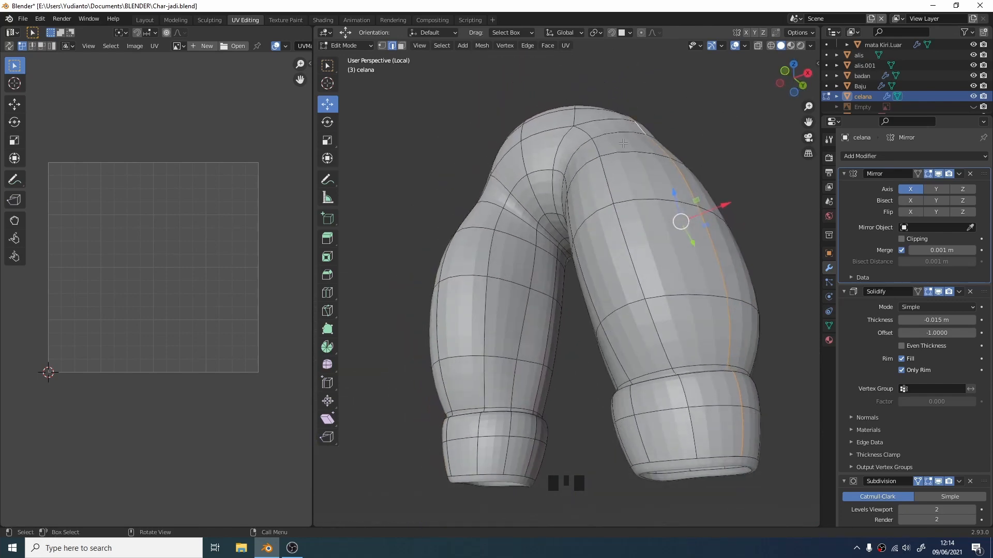
shift+click(555, 272)
shift+double_click(555, 273)
middle_drag(555, 272, 680, 302)
scroll(644, 235, down, 2)
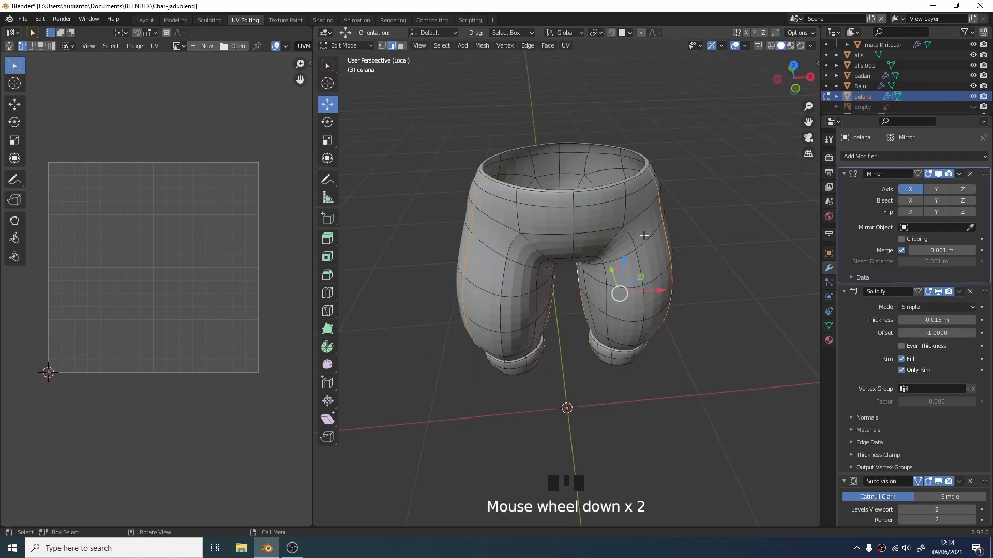
Step: Mark the selected outer and inner leg edges of the trousers as seams
middle_drag(644, 235, 590, 79)
click(567, 47)
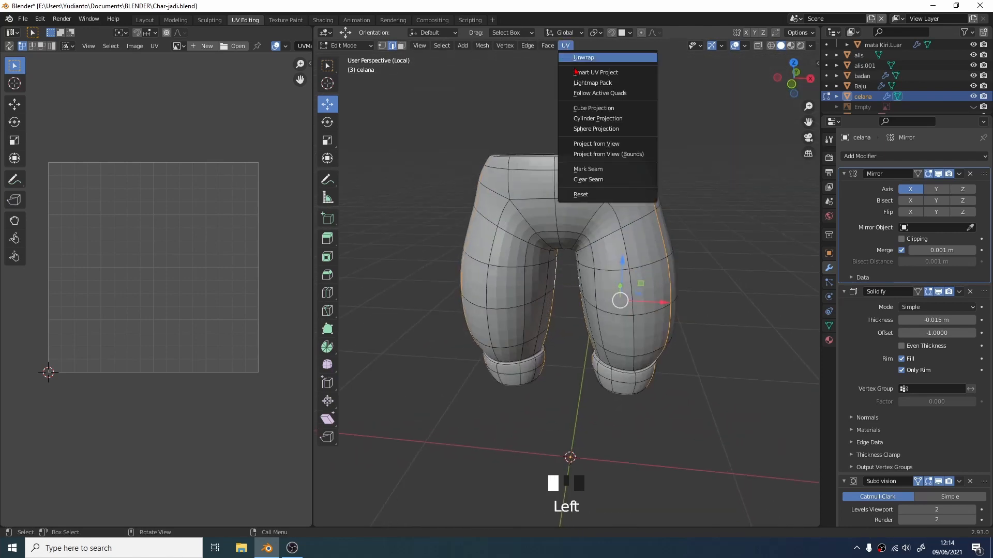
click(603, 169)
middle_drag(581, 149, 652, 165)
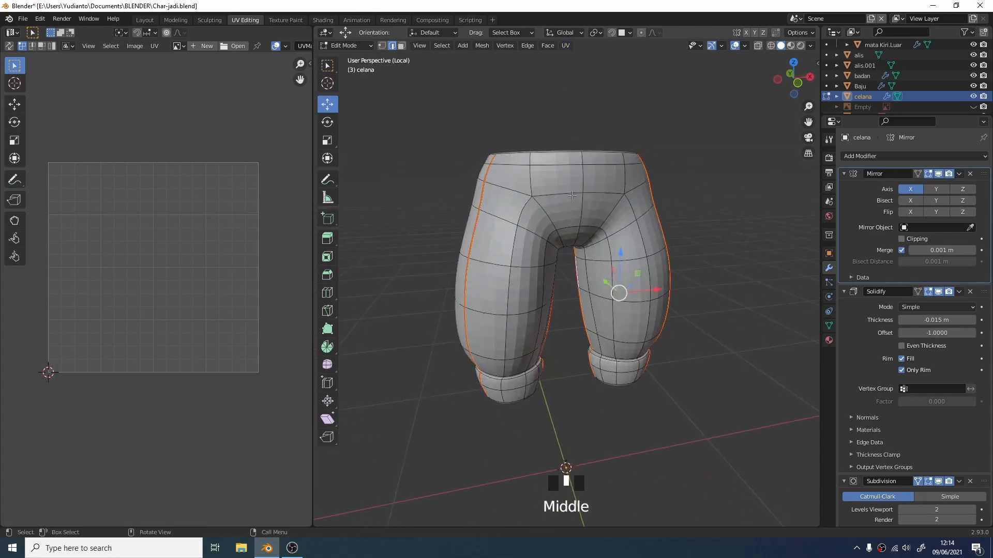
Step: Select the trousers' whole linked mesh, unwrap it and check the resulting UV islands
key(l)
middle_drag(573, 199, 586, 60)
click(568, 47)
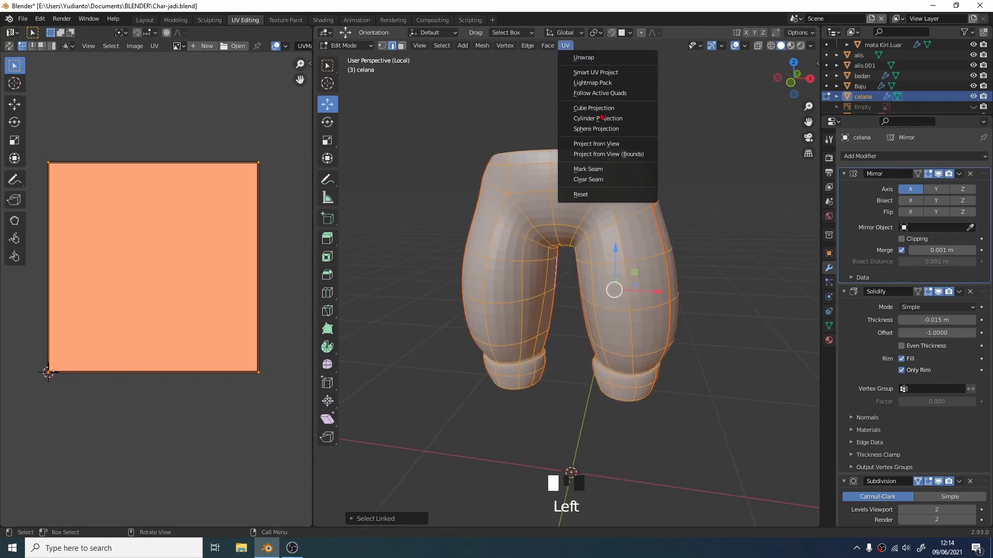
click(604, 58)
mouse_move(569, 119)
middle_down()
mouse_move(486, 121)
mouse_move(528, 102)
mouse_move(565, 111)
middle_up()
scroll(244, 247, up, 4)
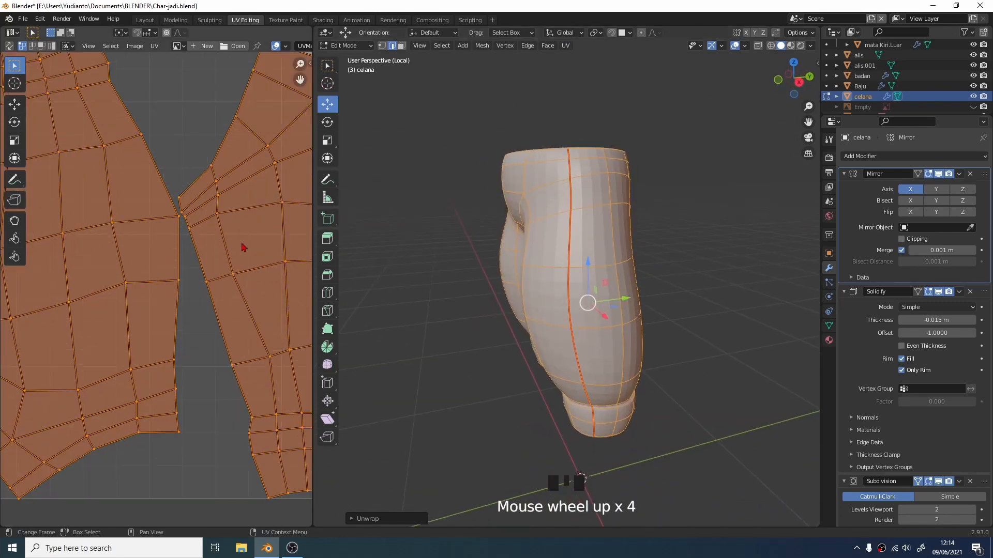
scroll(213, 224, down, 4)
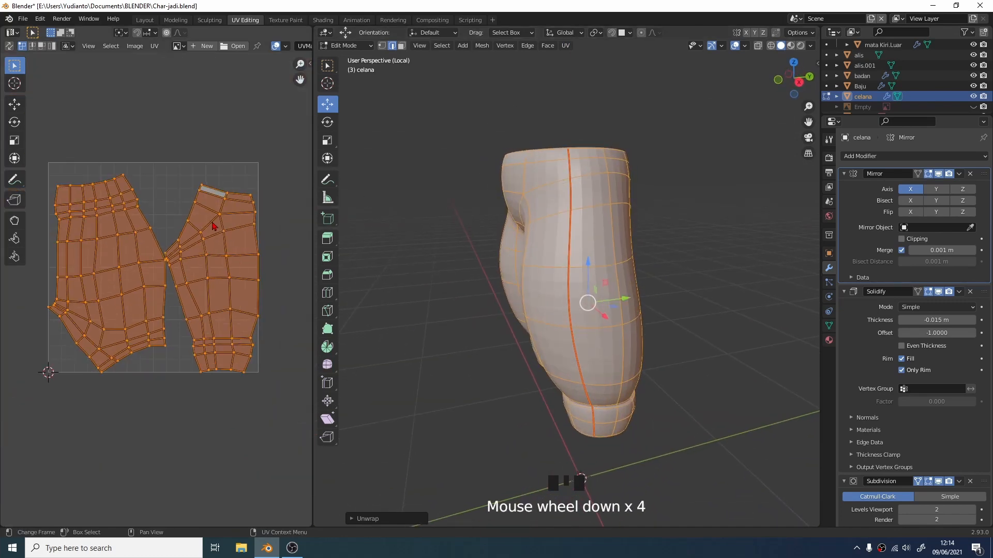
scroll(214, 227, up, 1)
scroll(213, 228, down, 1)
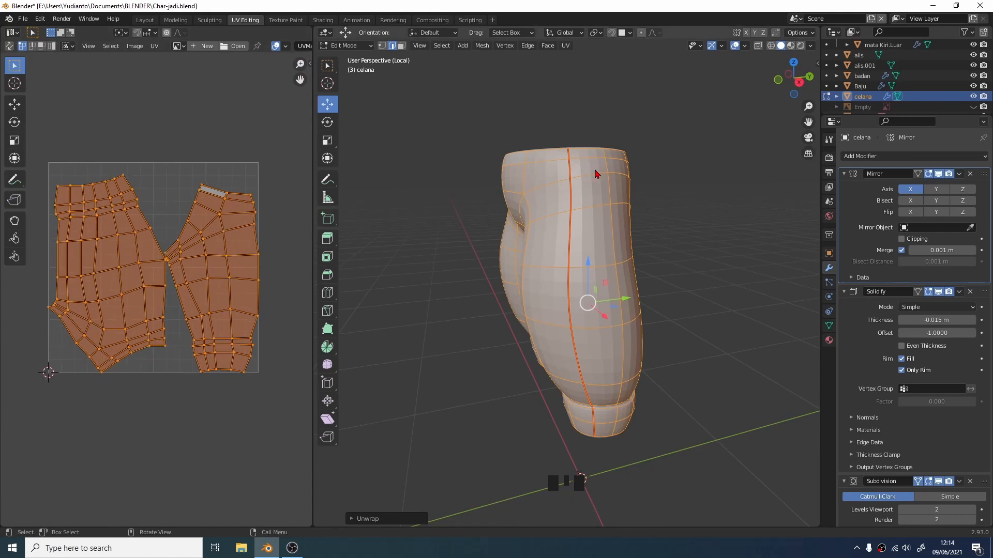
Step: Leave Edit Mode on the trousers and exit Local View to show the whole character
key(Tab)
middle_drag(585, 178, 700, 161)
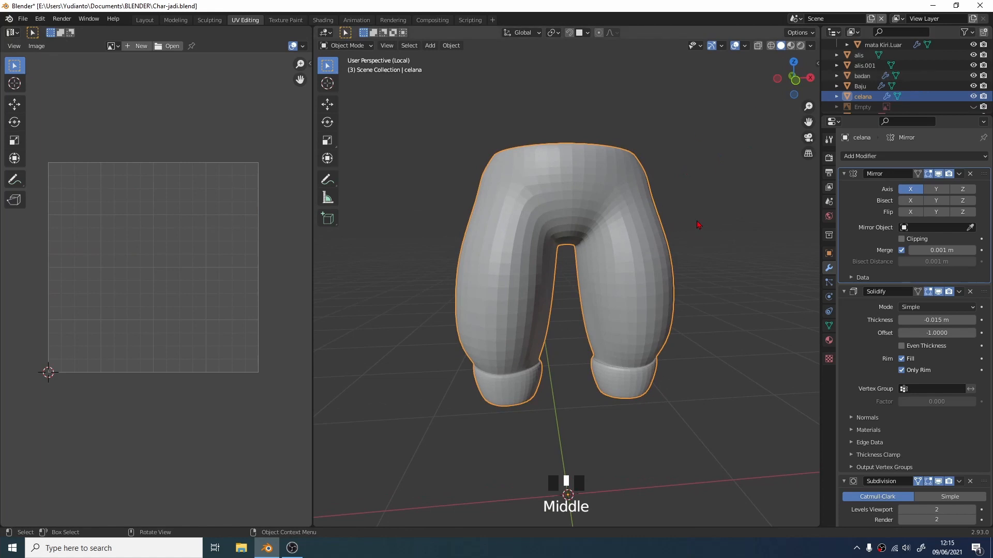
middle_drag(701, 224, 694, 231)
key(KP_Divide)
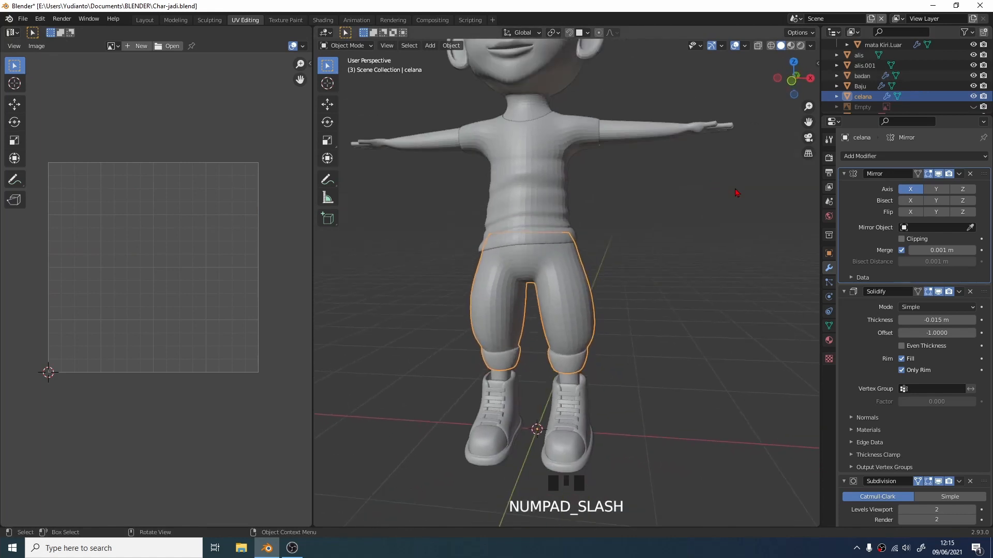
Step: Select the eyebrow alis on the character's face and isolate it in Local View
scroll(711, 183, down, 4)
middle_drag(671, 198, 535, 267)
scroll(701, 210, up, 5)
scroll(669, 233, up, 2)
click(449, 276)
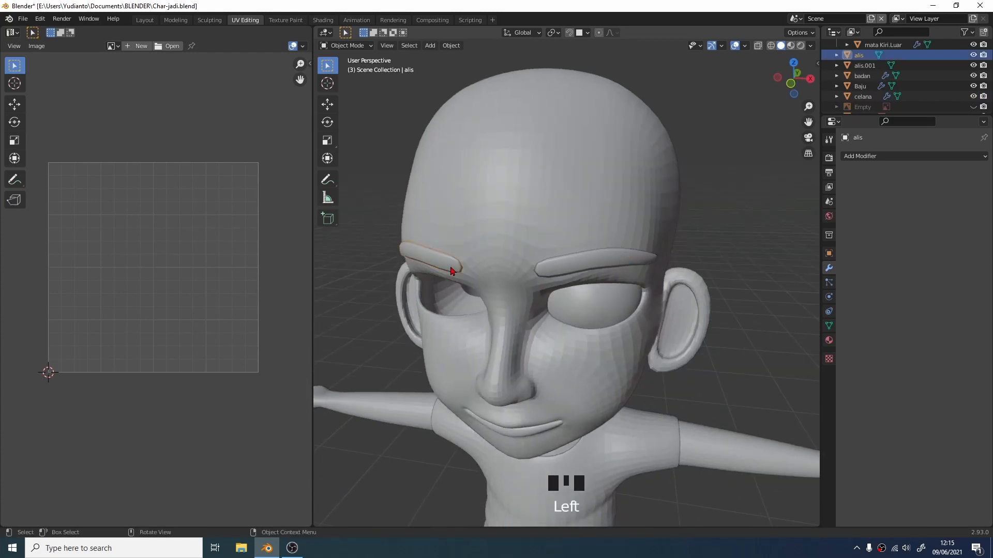
middle_drag(451, 274, 526, 229)
key(KP_Divide)
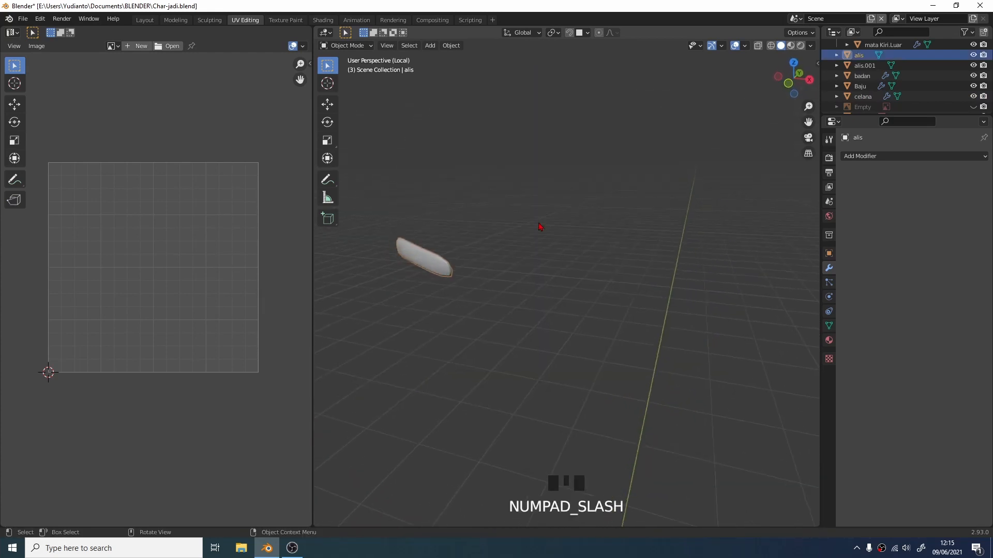
middle_drag(685, 183, 761, 203)
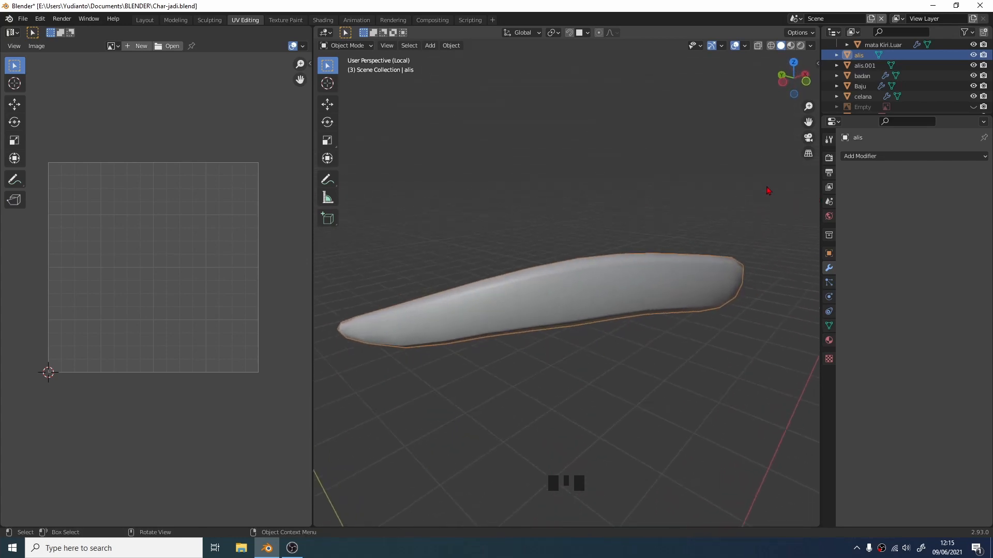
Step: In Edit Mode, select the edge loop running lengthwise around the eyebrow's outline
key(Tab)
middle_drag(681, 232, 562, 242)
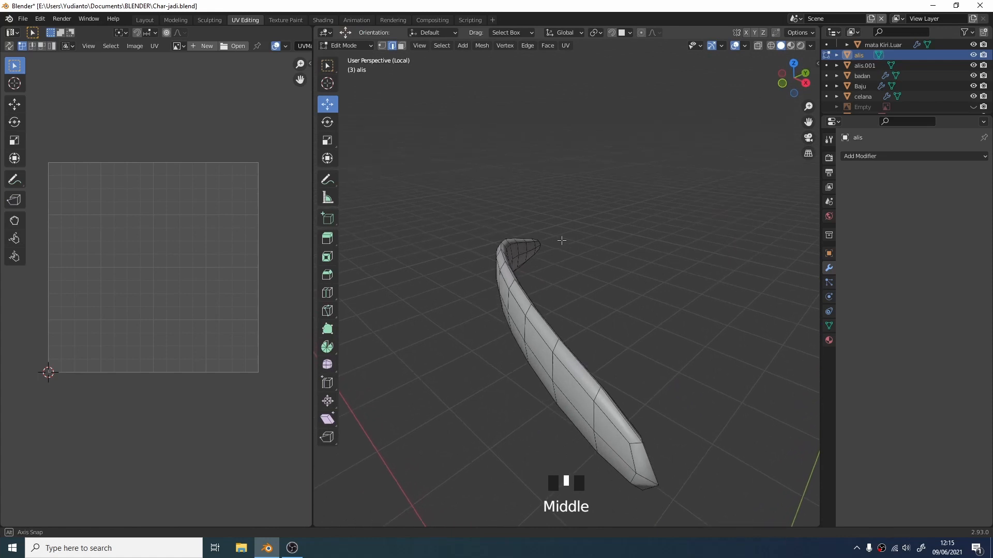
scroll(562, 240, down, 1)
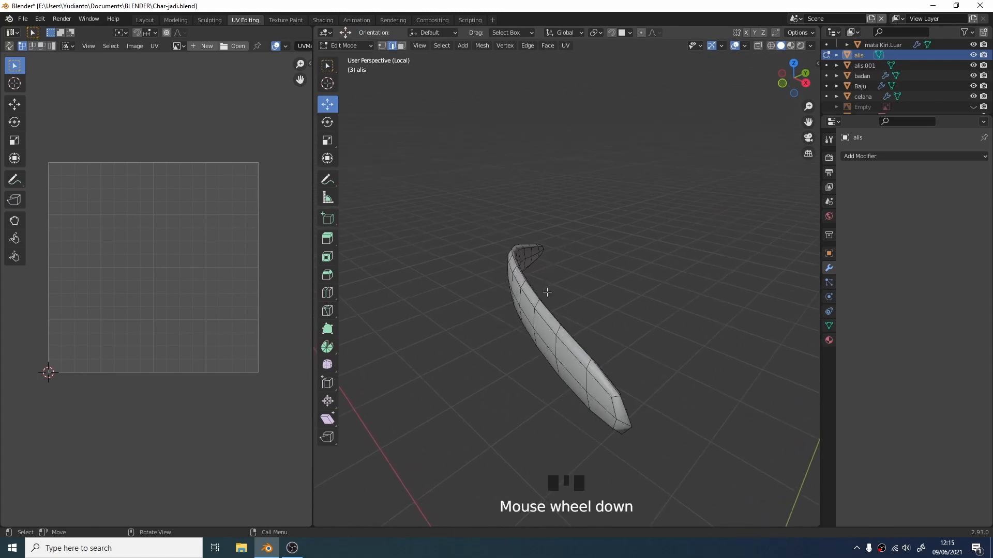
middle_drag(535, 278, 535, 305)
scroll(537, 287, up, 2)
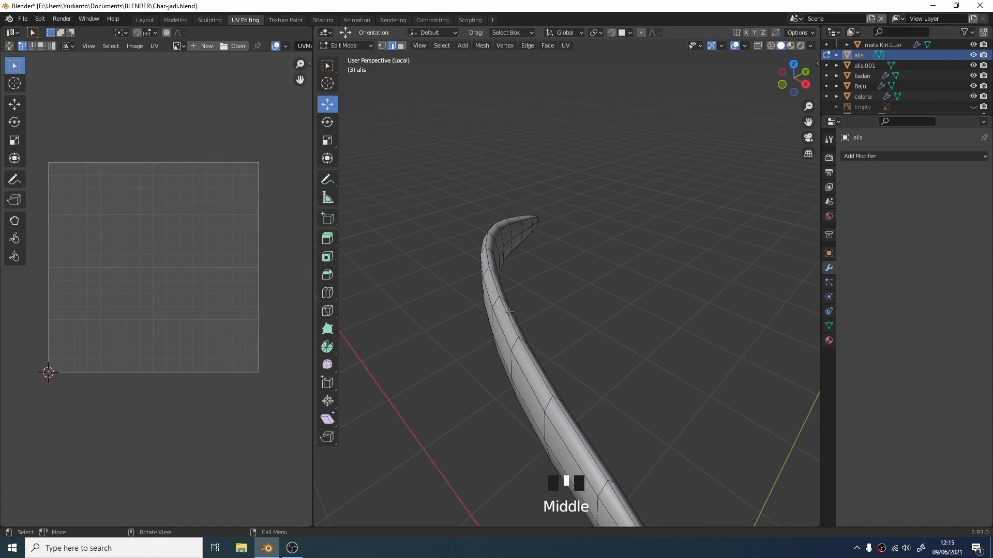
click(506, 314)
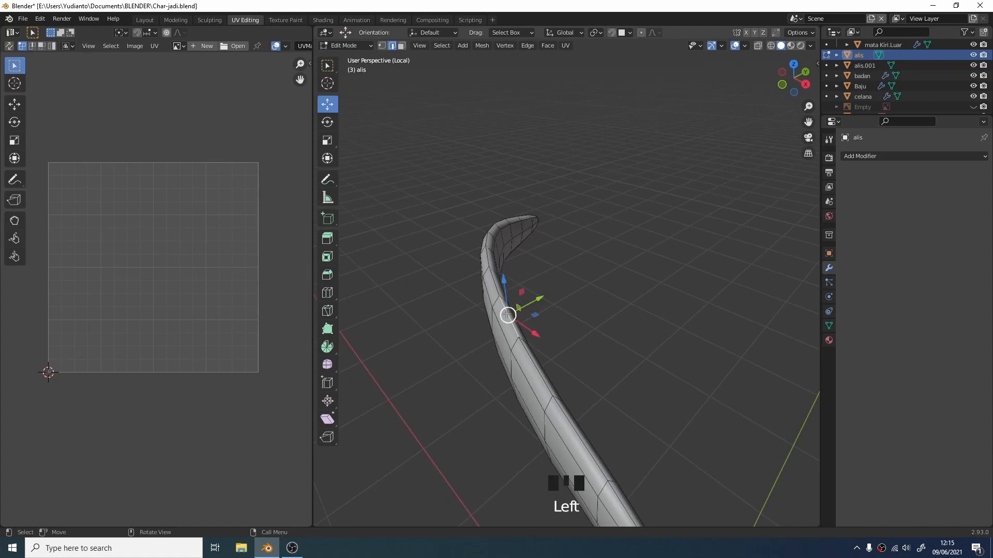
double_click(507, 314)
middle_drag(515, 304, 543, 259)
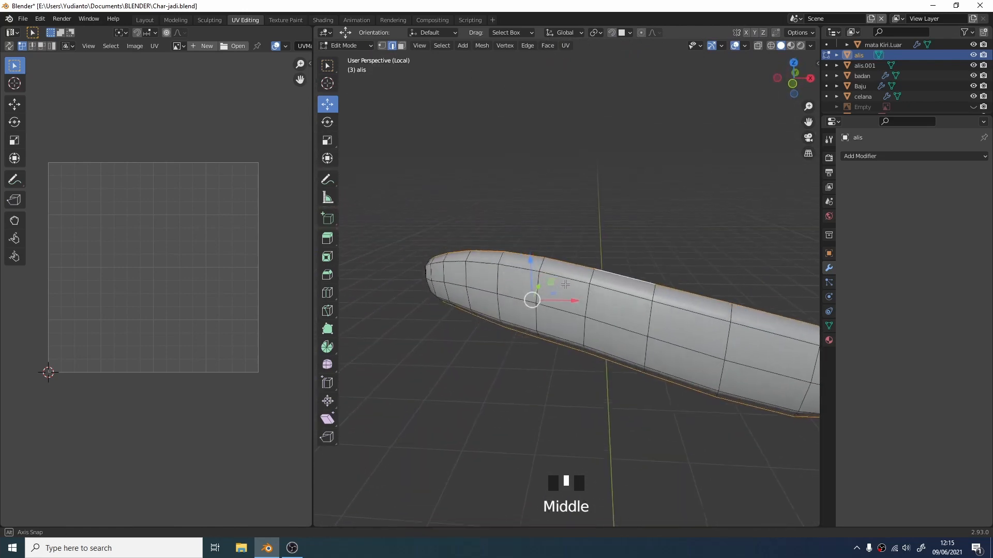
Step: Mark the selected outline loop of the eyebrow as a seam
scroll(561, 226, down, 4)
click(567, 46)
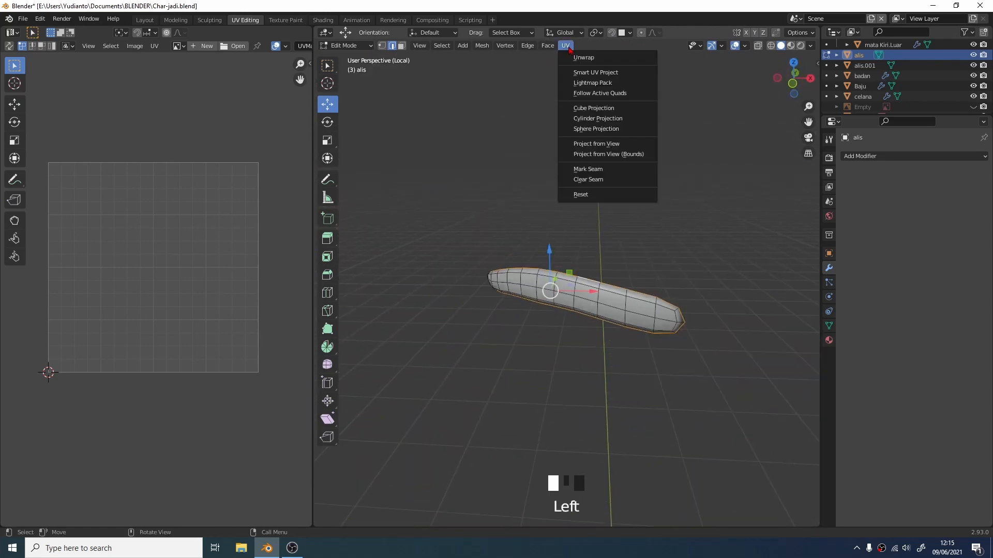
click(618, 170)
click(617, 167)
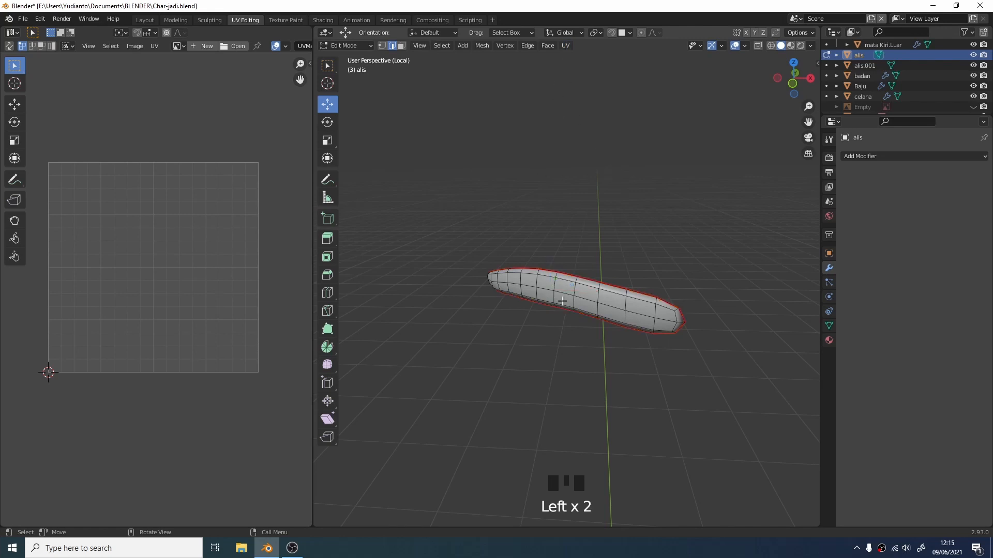
Step: Select the eyebrow's whole linked mesh and unwrap it
key(l)
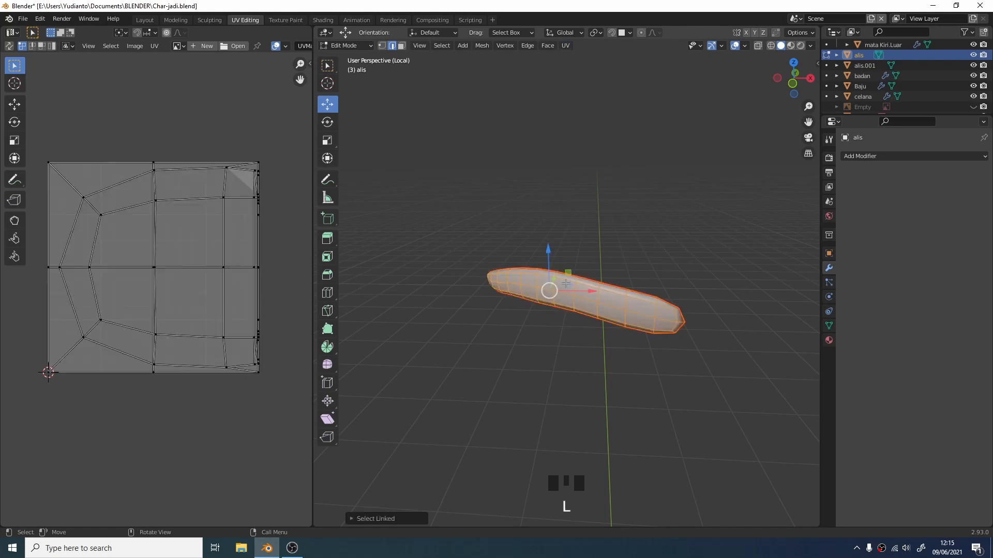
click(568, 51)
click(586, 58)
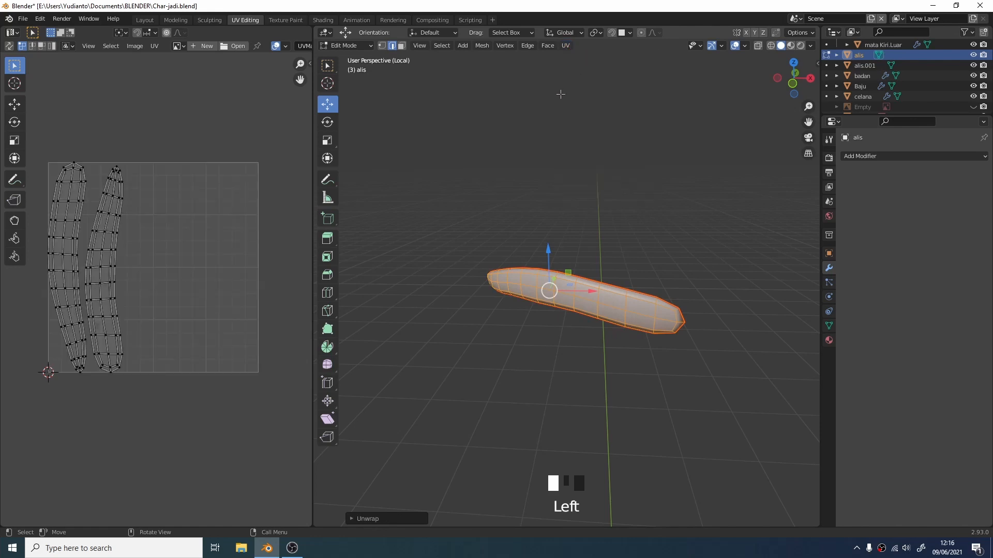
middle_drag(373, 253, 463, 246)
scroll(531, 237, down, 2)
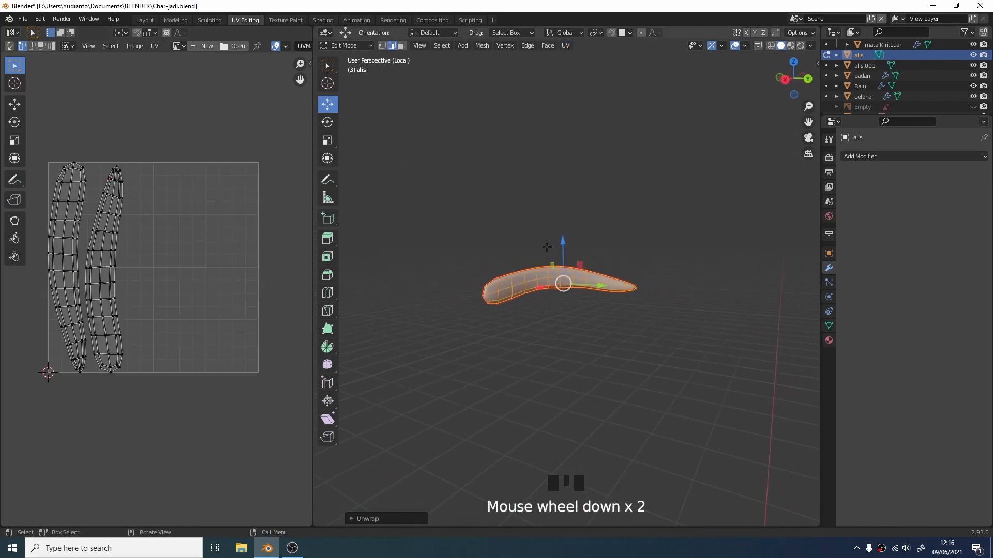
Step: Leave Edit Mode on the eyebrow and exit Local View to show the whole character
key(Tab)
middle_drag(536, 240, 729, 276)
key(KP_Divide)
scroll(671, 247, up, 1)
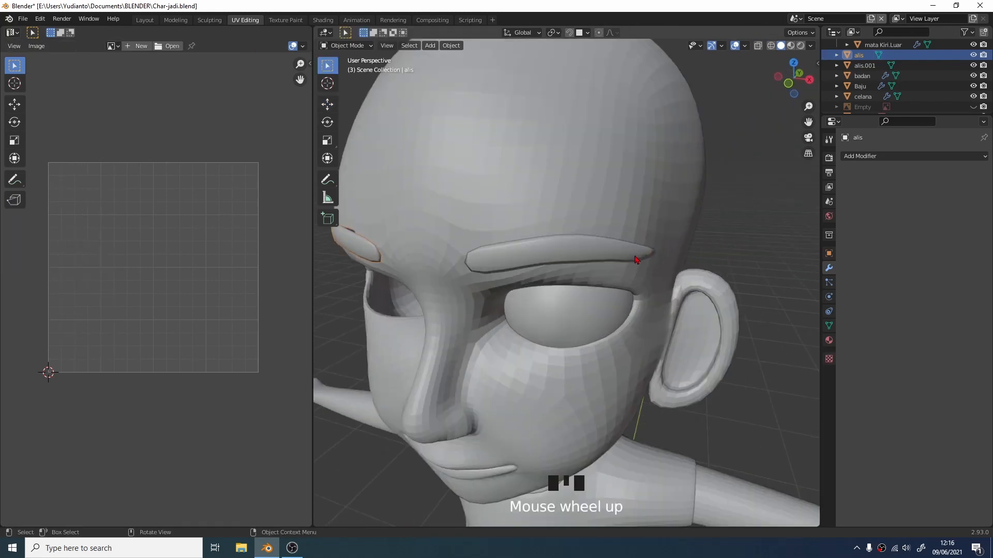
Step: Select the other eyebrow alis.001, followed by the shirt Baju
click(636, 262)
scroll(607, 227, down, 2)
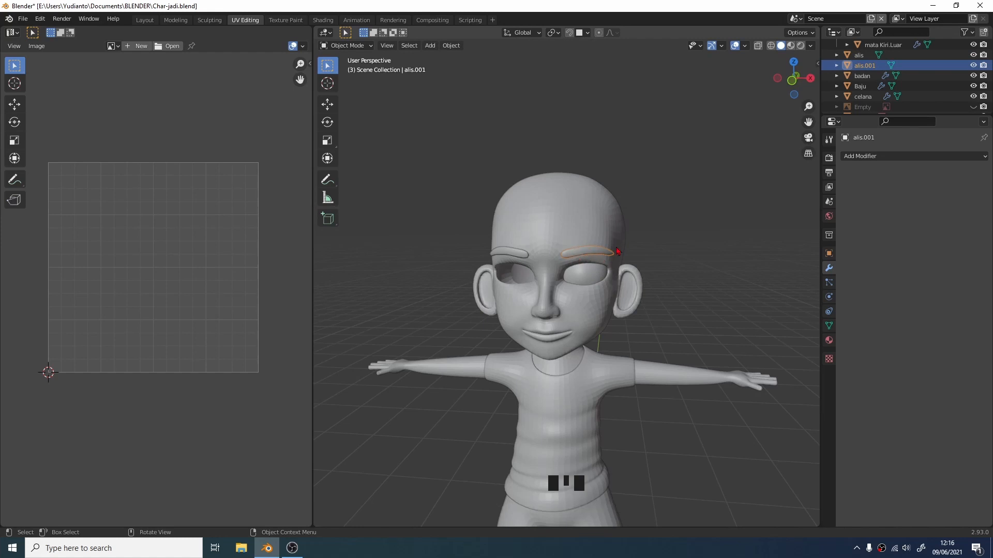
scroll(617, 251, down, 1)
shift+middle_drag(614, 277, 633, 204)
click(612, 289)
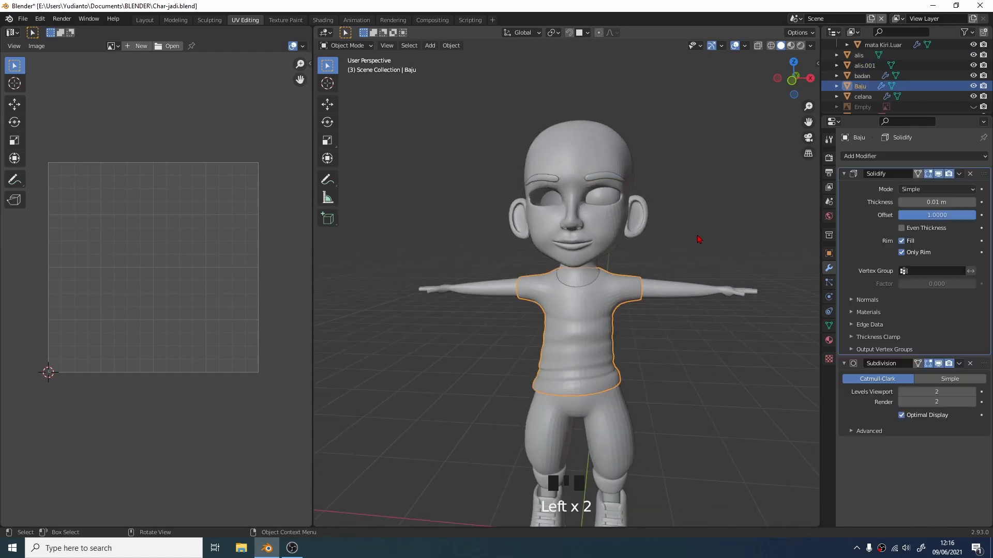
Step: Hide the shirt Baju and the trousers celana in the viewport
click(973, 86)
scroll(962, 101, down, 2)
scroll(606, 375, down, 2)
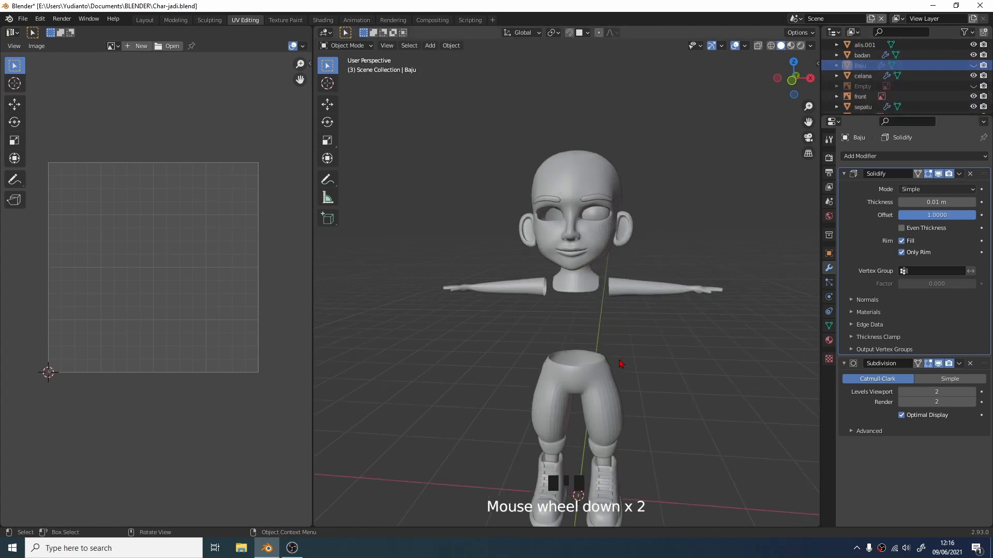
click(606, 376)
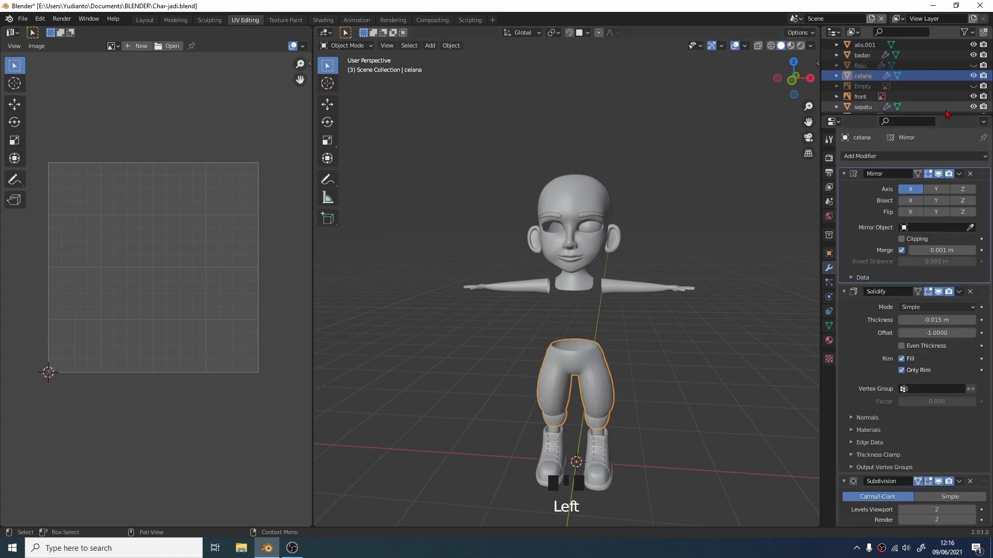
click(974, 76)
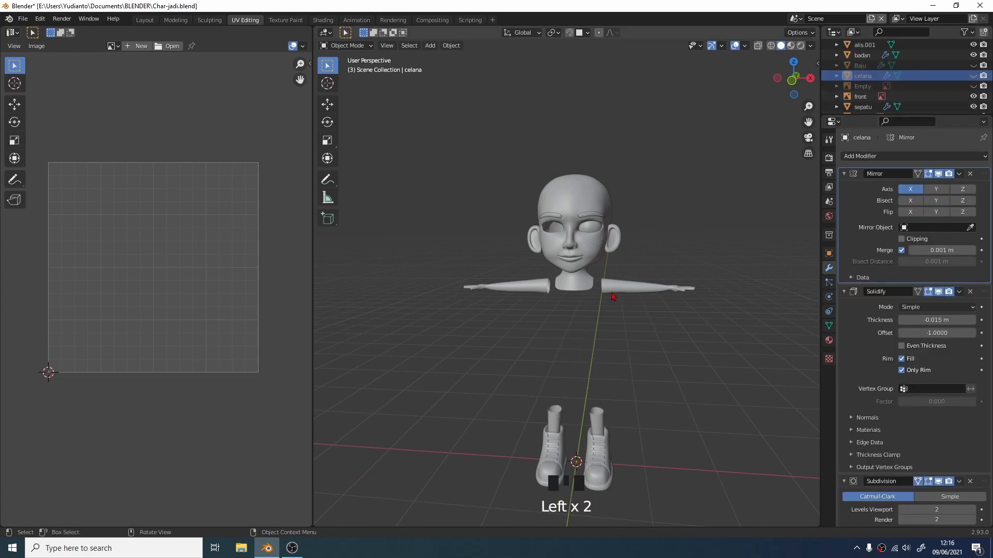
Step: Select the body mesh badan and enter Edit Mode on it
scroll(635, 317, up, 3)
middle_drag(635, 317, 592, 310)
scroll(652, 321, down, 2)
scroll(626, 327, down, 1)
click(618, 294)
middle_drag(533, 295, 569, 318)
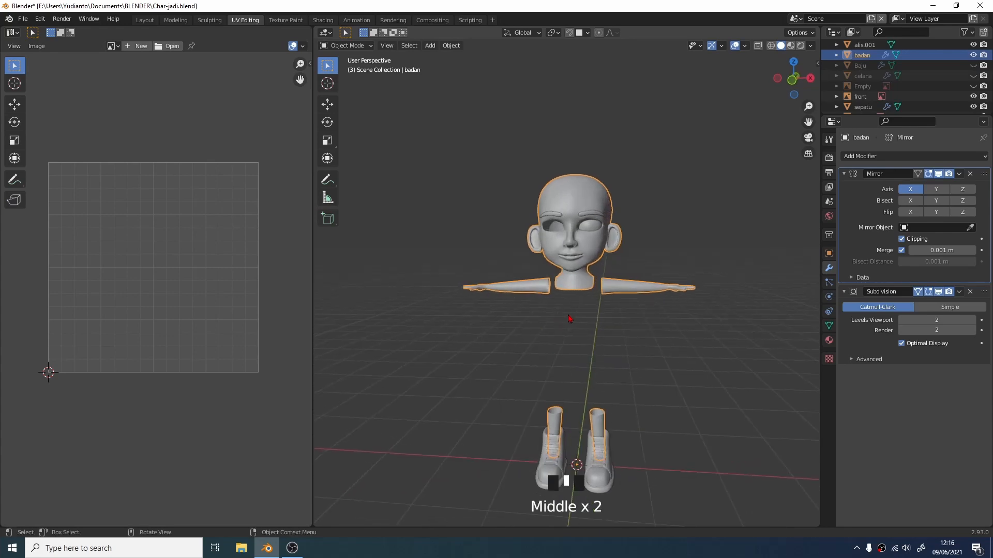
key(Tab)
Step: Switch the viewport display of badan's Mirror modifier off and on again to compare the half and full body
mouse_move(679, 219)
middle_down()
mouse_move(687, 188)
mouse_move(670, 203)
middle_up()
scroll(687, 190, up, 4)
click(939, 176)
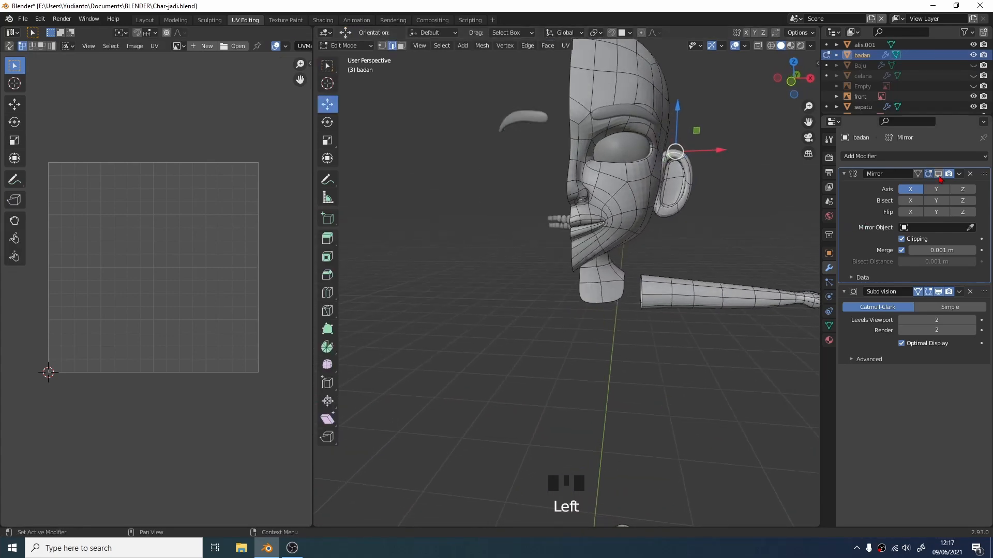
click(939, 176)
scroll(896, 205, down, 2)
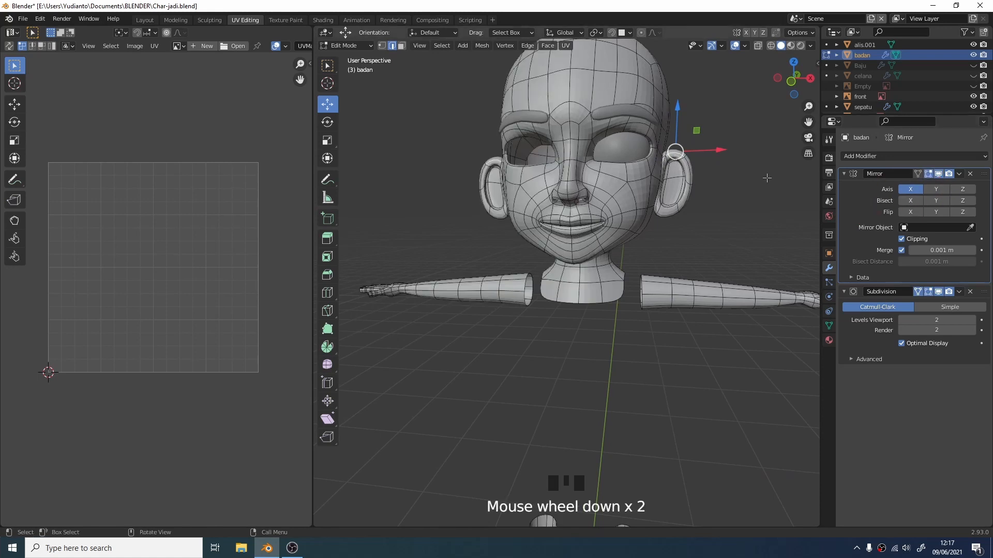
scroll(749, 200, down, 1)
middle_drag(765, 219, 771, 218)
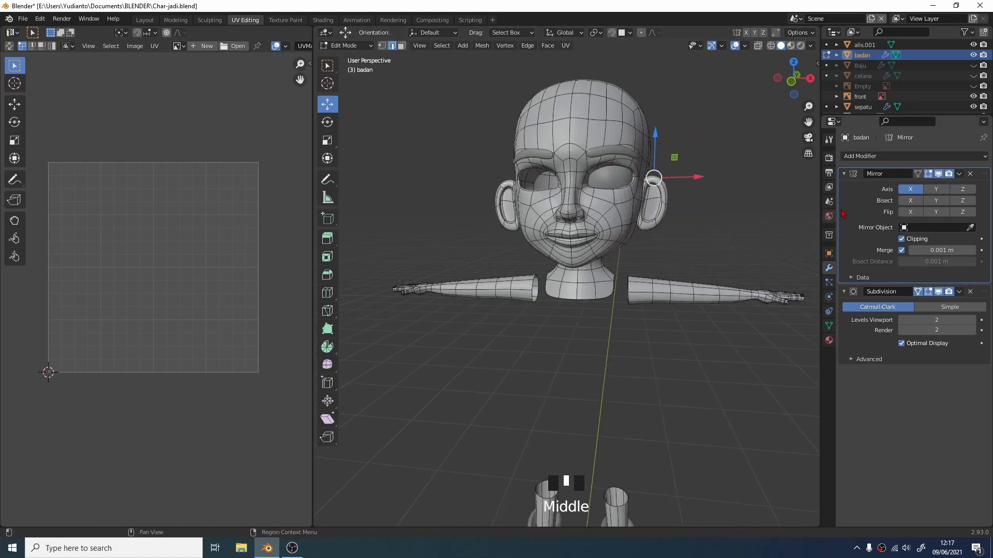
Step: Return badan to Object Mode, apply its Mirror modifier and clear the selection
click(960, 176)
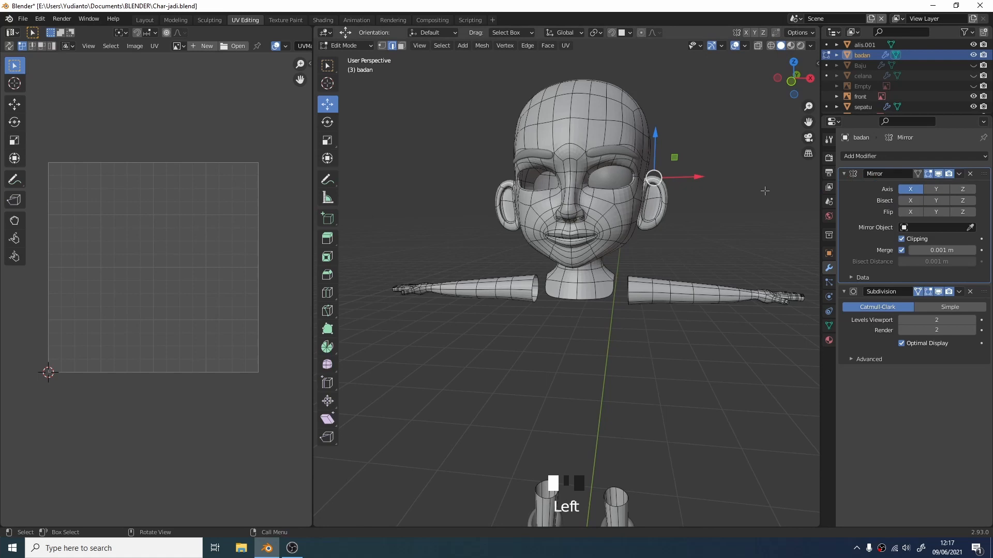
key(Tab)
click(958, 177)
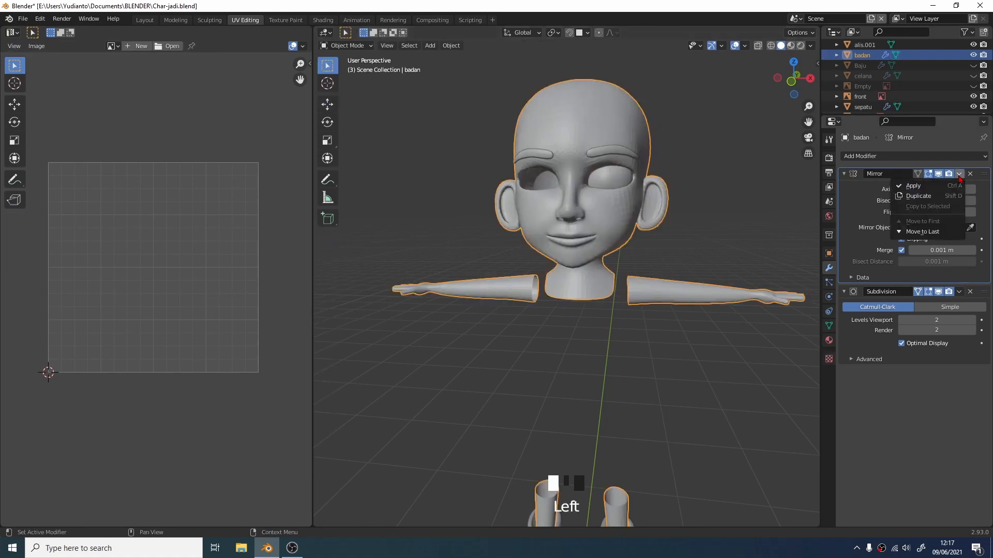
click(943, 185)
click(771, 196)
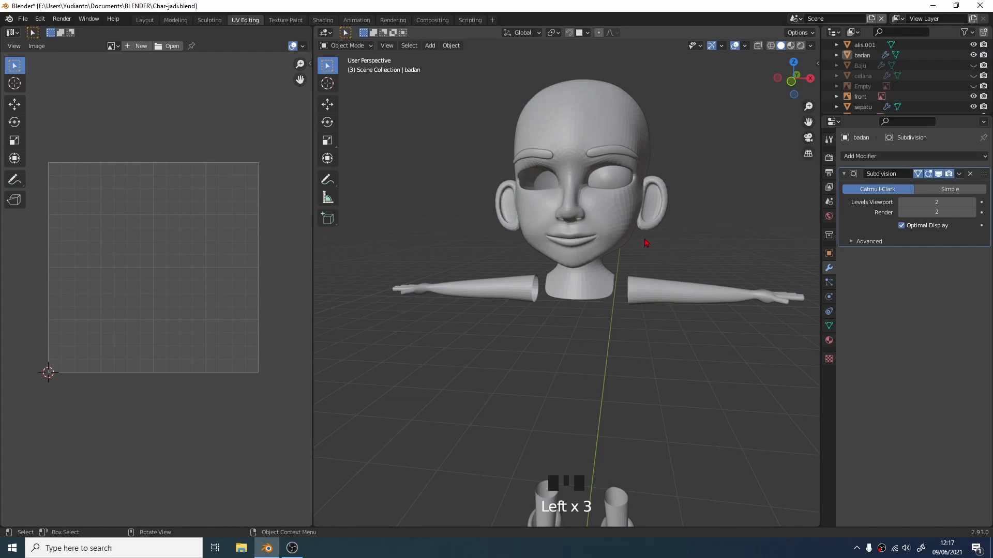
Step: In Edit Mode on badan, select the linked head and neck mesh and separate it by selection
key(Tab)
scroll(669, 278, down, 1)
scroll(668, 267, down, 1)
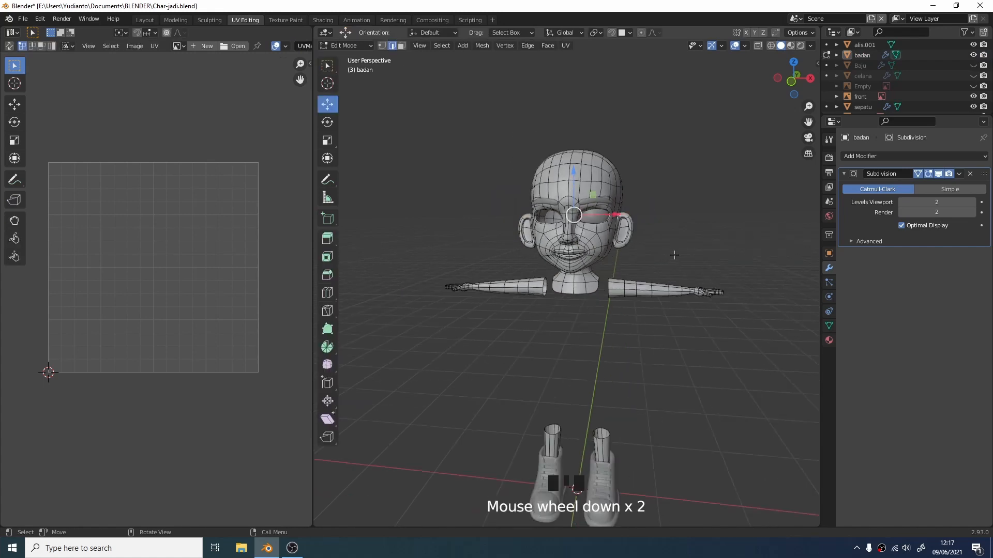
shift+middle_drag(675, 255, 636, 179)
shift+scroll(635, 191, up, 1)
click(623, 173)
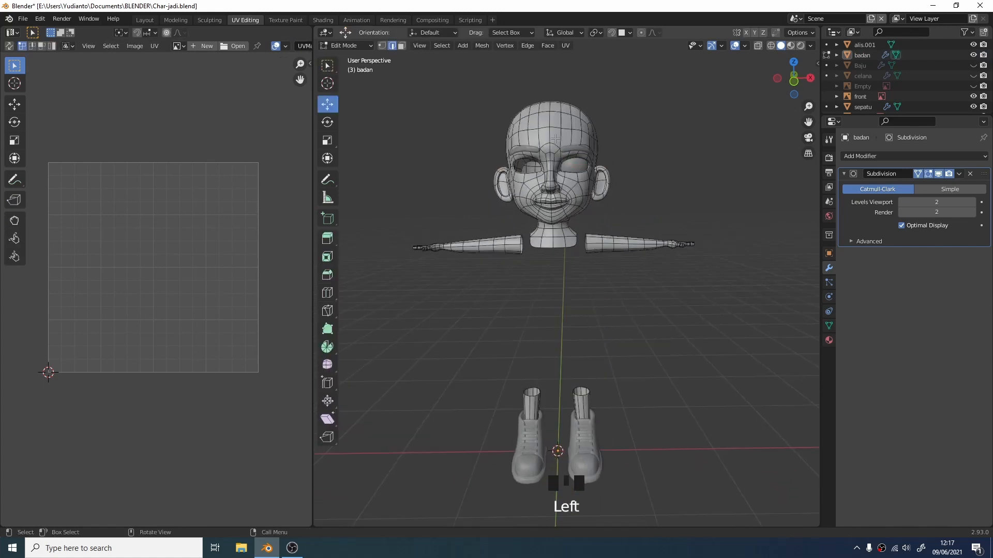
key(l)
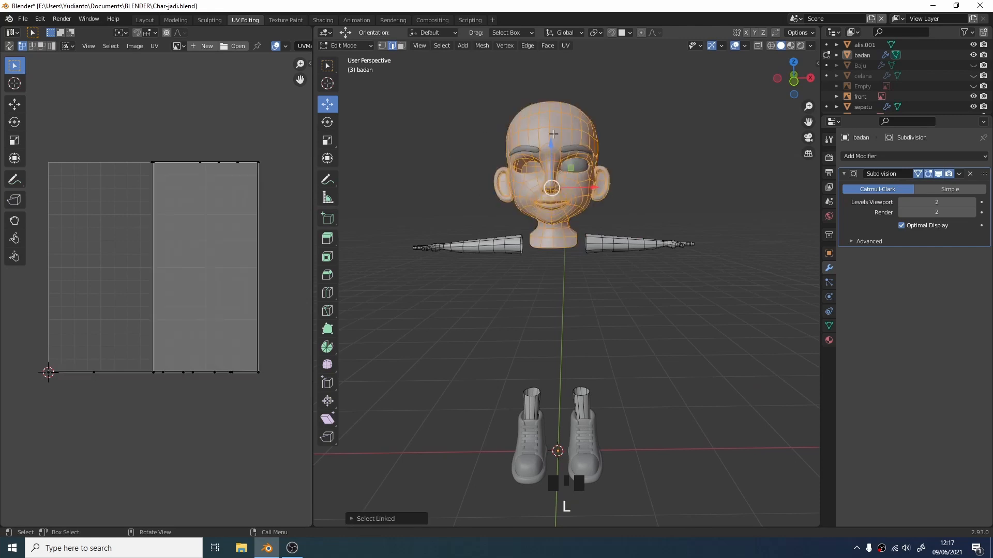
key(p)
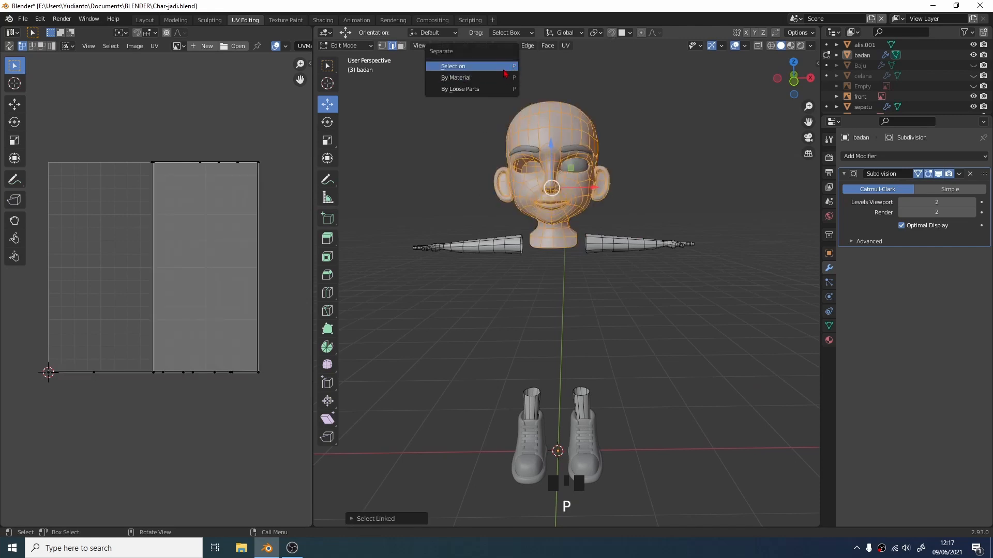
click(502, 67)
Step: Select the head and the remaining limbs alternately to check their separation, ending on the limbs
click(630, 246)
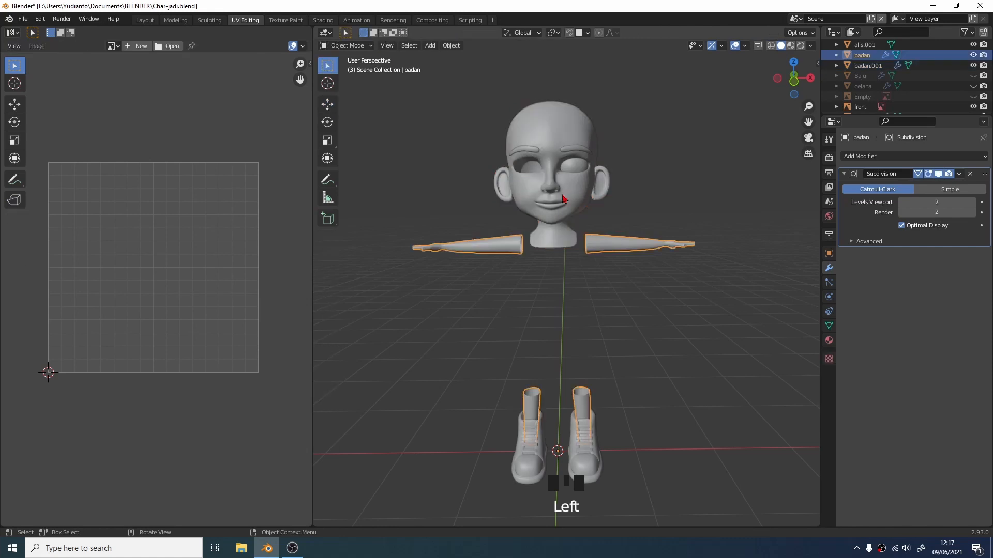
click(579, 200)
click(605, 248)
click(565, 208)
click(582, 209)
click(621, 247)
Step: Separate the linked mesh of the character's left arm from badan and select that arm in Object Mode
key(Tab)
key(l)
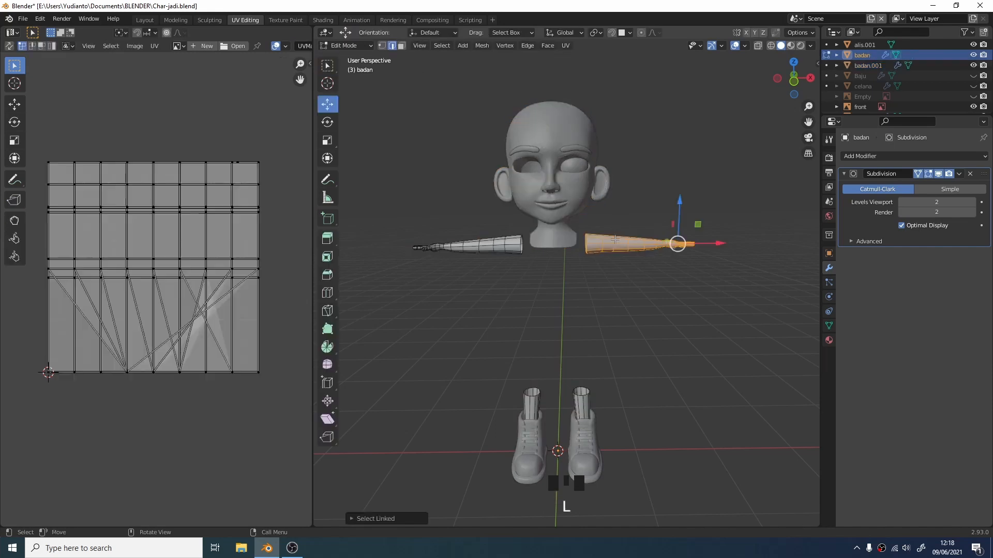
key(p)
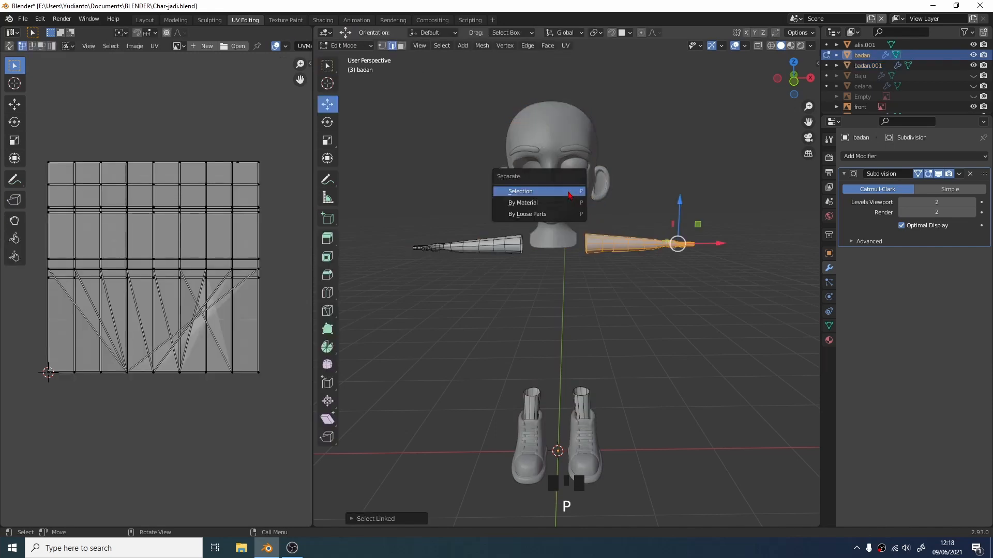
click(567, 196)
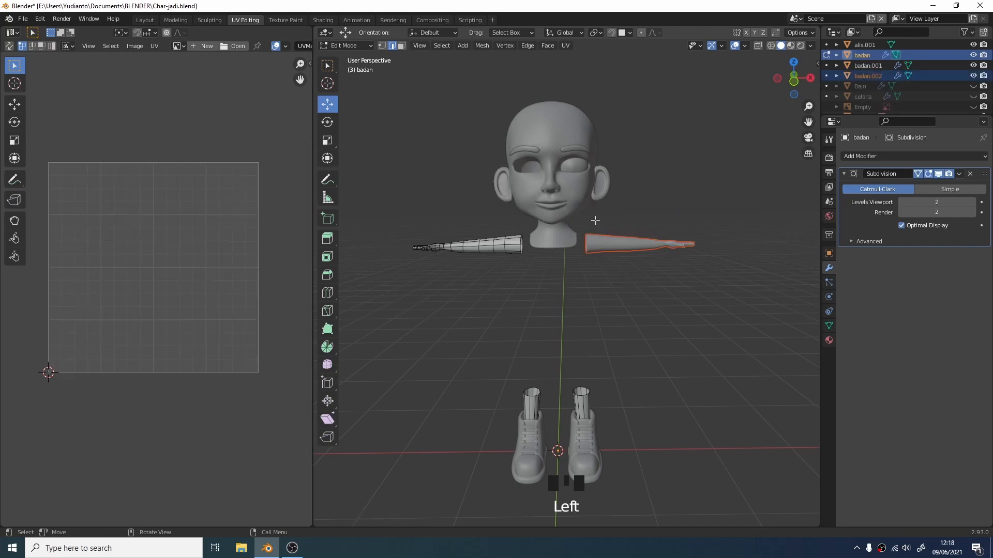
key(Tab)
click(603, 244)
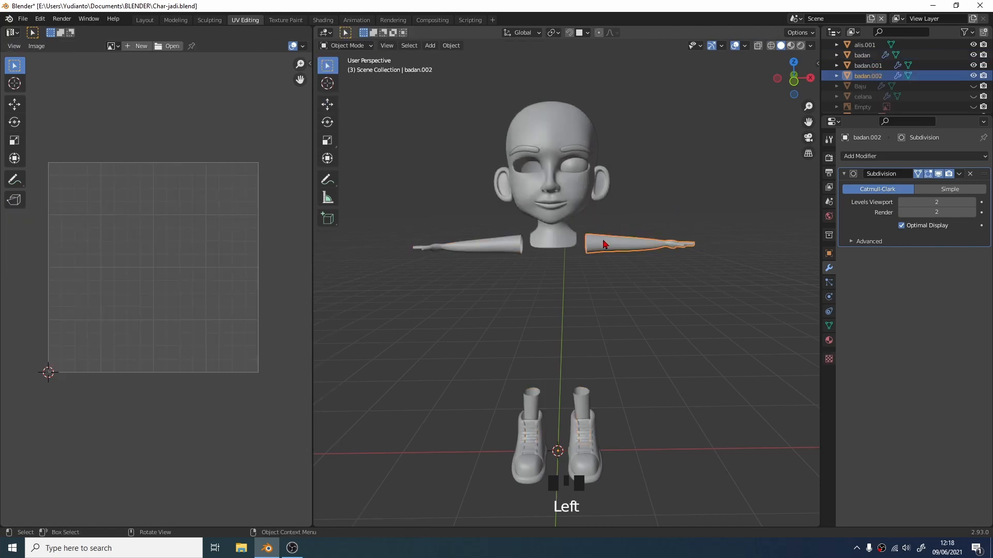
Step: Reselect badan, separate the linked mesh of the character's right arm by selection, and return to Object Mode
click(515, 249)
click(599, 252)
click(516, 248)
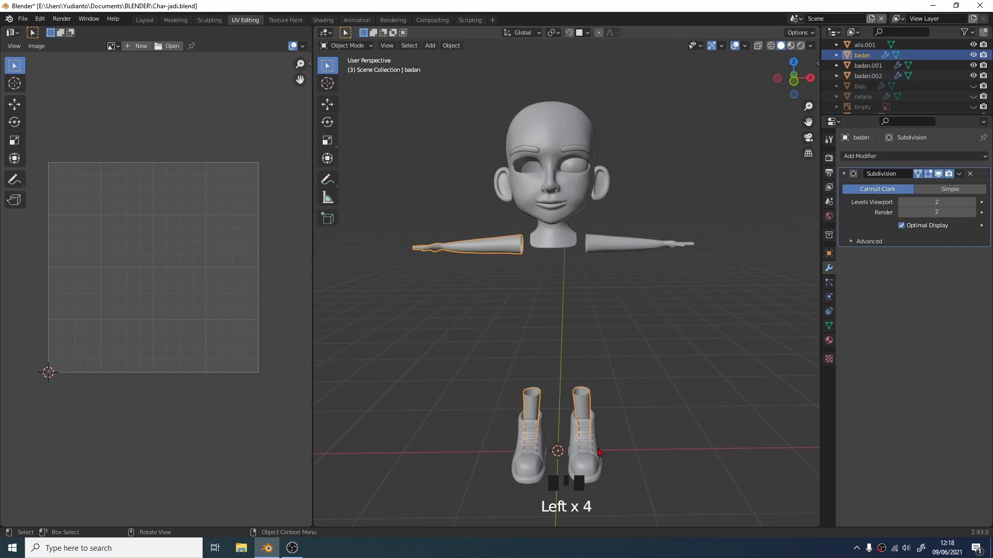
shift+middle_drag(588, 372, 598, 312)
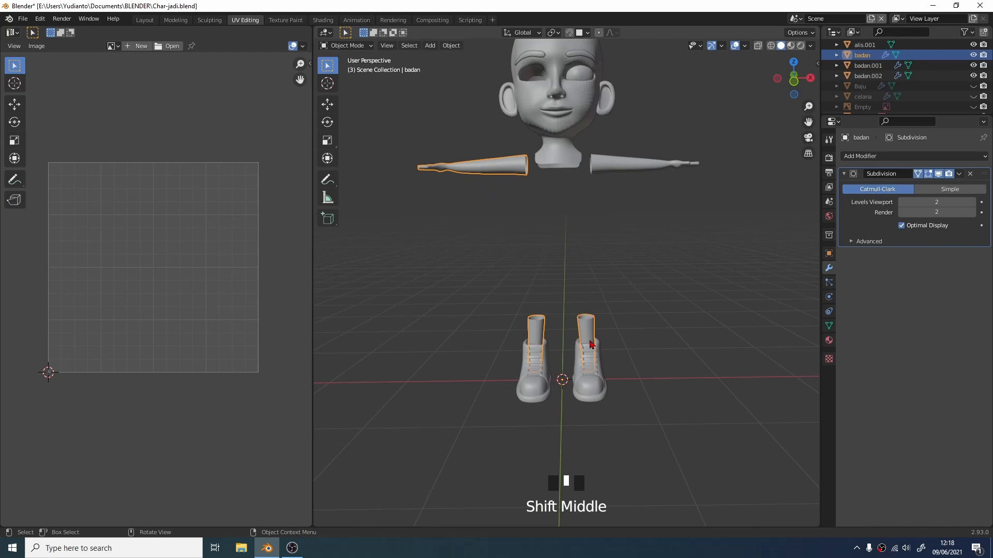
key(Tab)
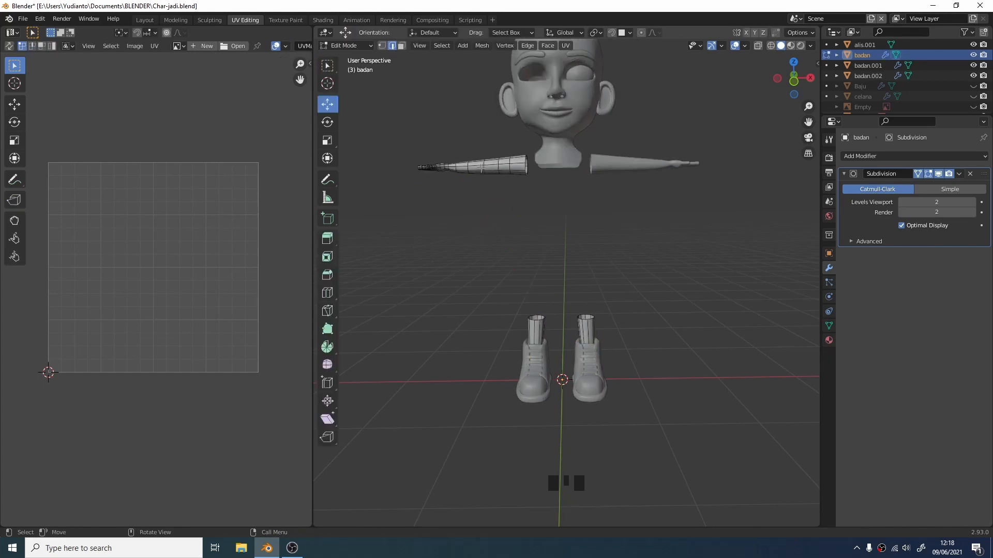
key(l)
key(p)
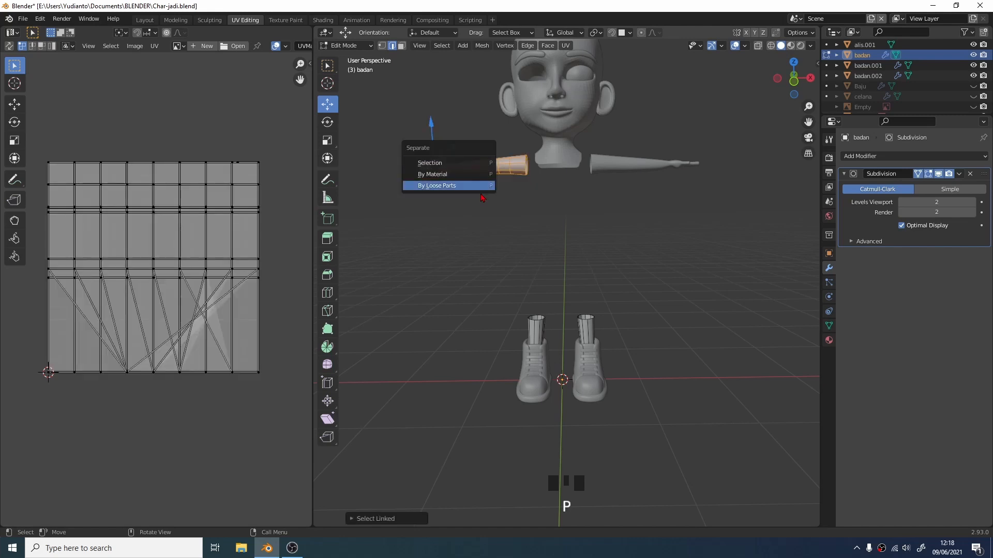
click(463, 163)
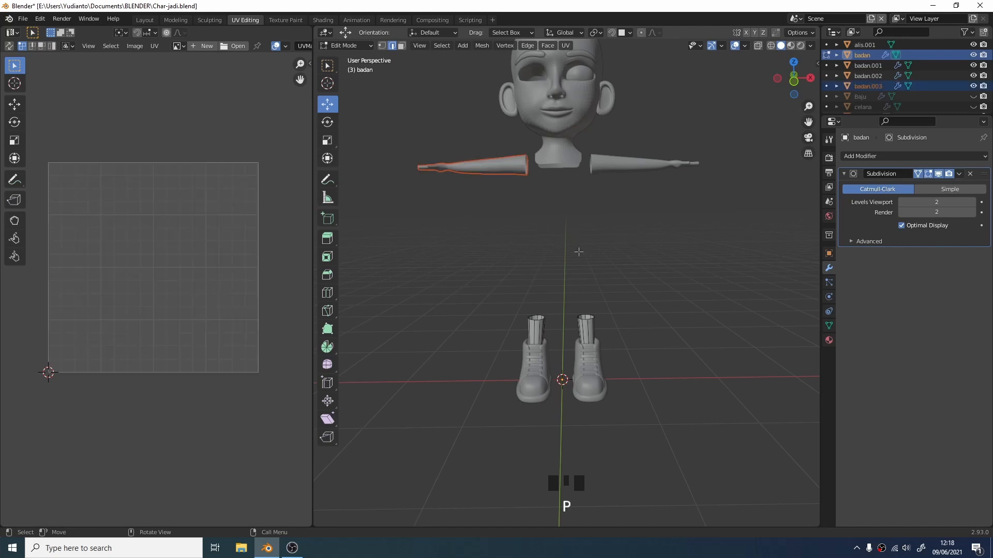
key(Tab)
Step: Separate the character's left lower leg from badan by selection and select the resulting leg pieces in Object Mode
click(514, 168)
click(604, 172)
click(584, 332)
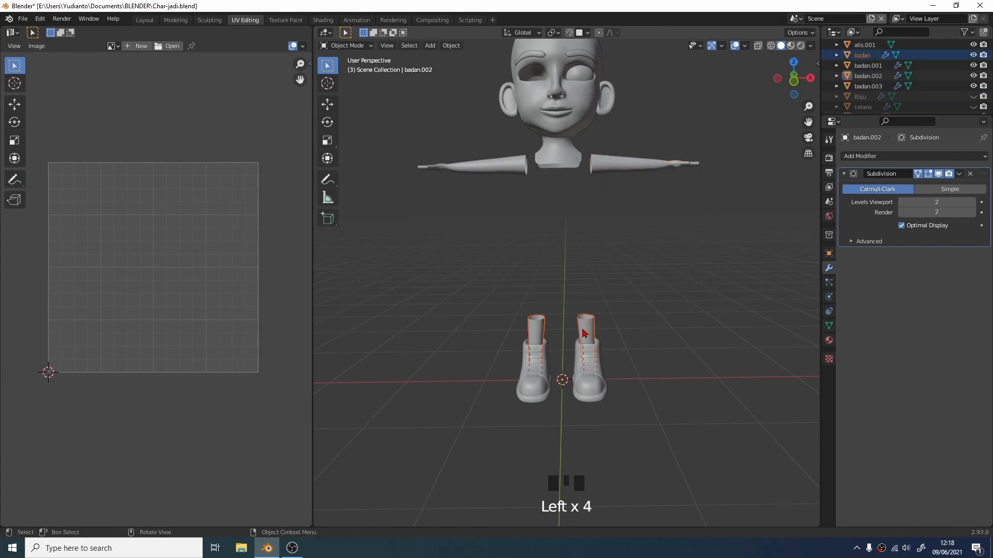
key(Tab)
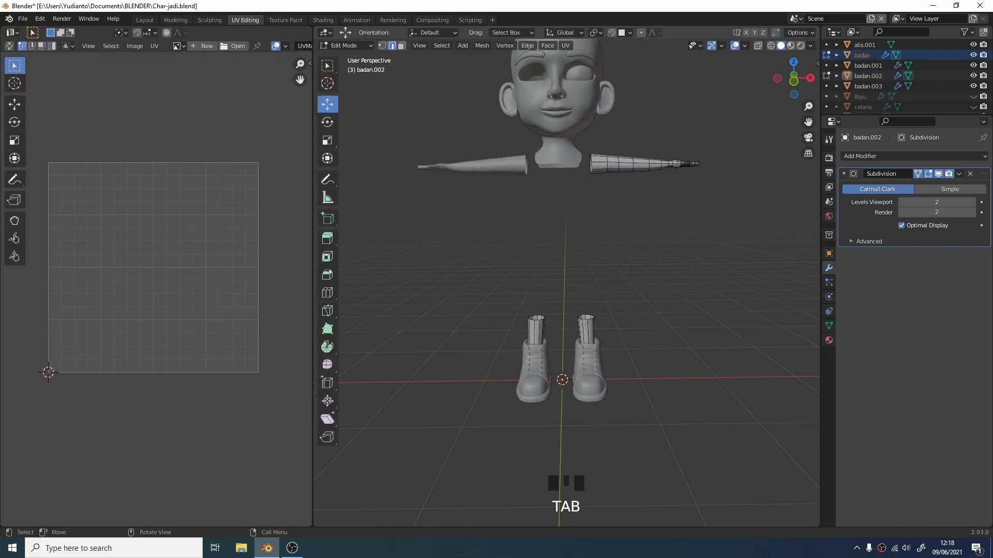
key(l)
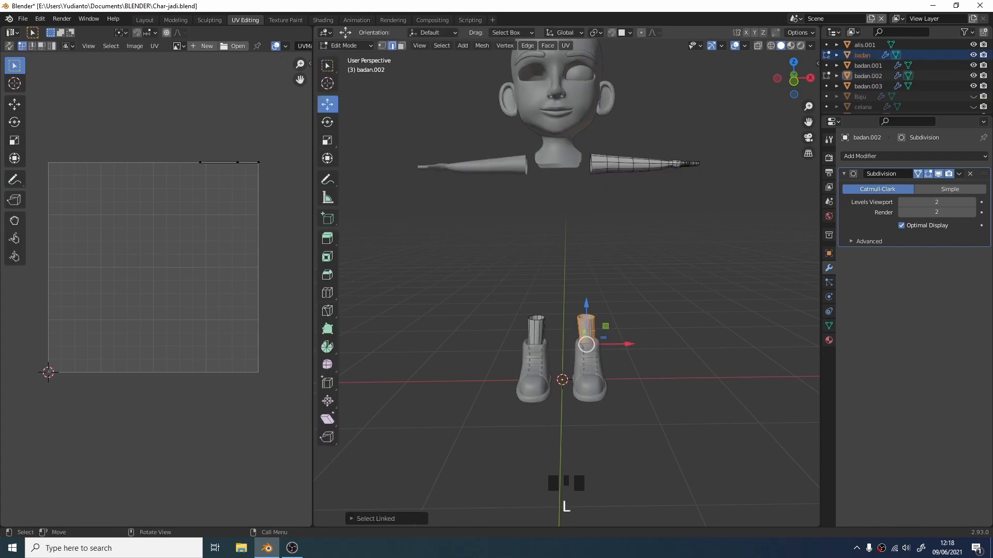
key(p)
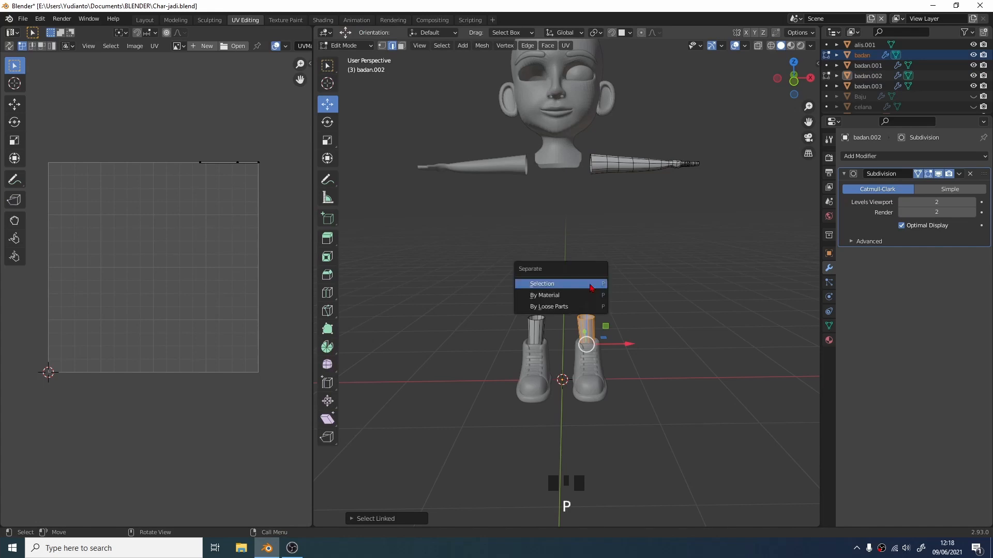
click(591, 286)
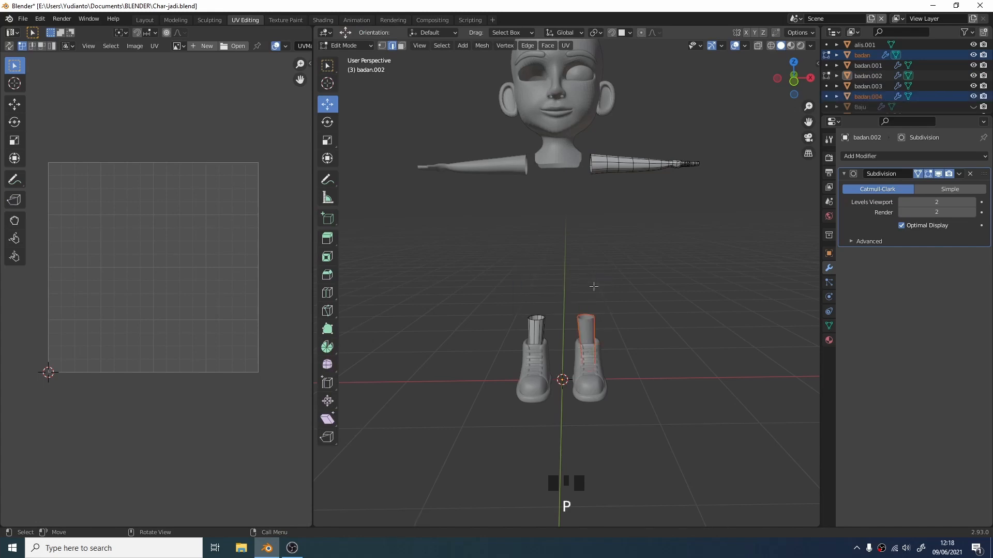
key(Tab)
click(593, 332)
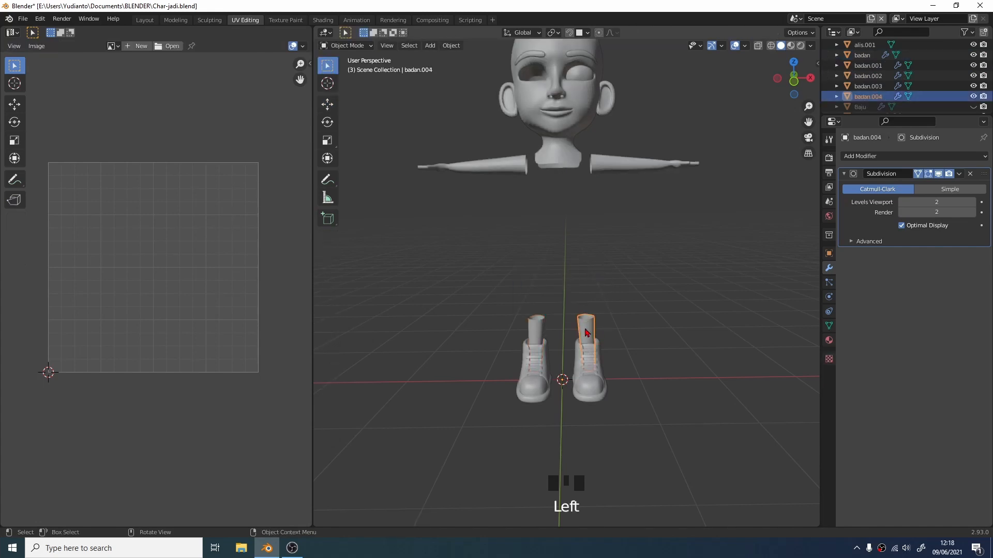
click(547, 327)
click(543, 326)
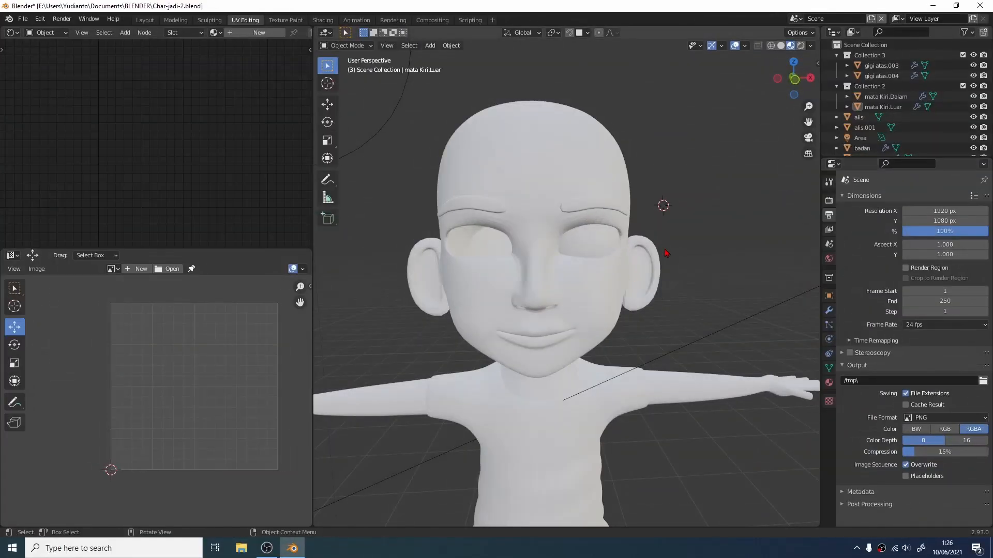
scroll(666, 252, up, 2)
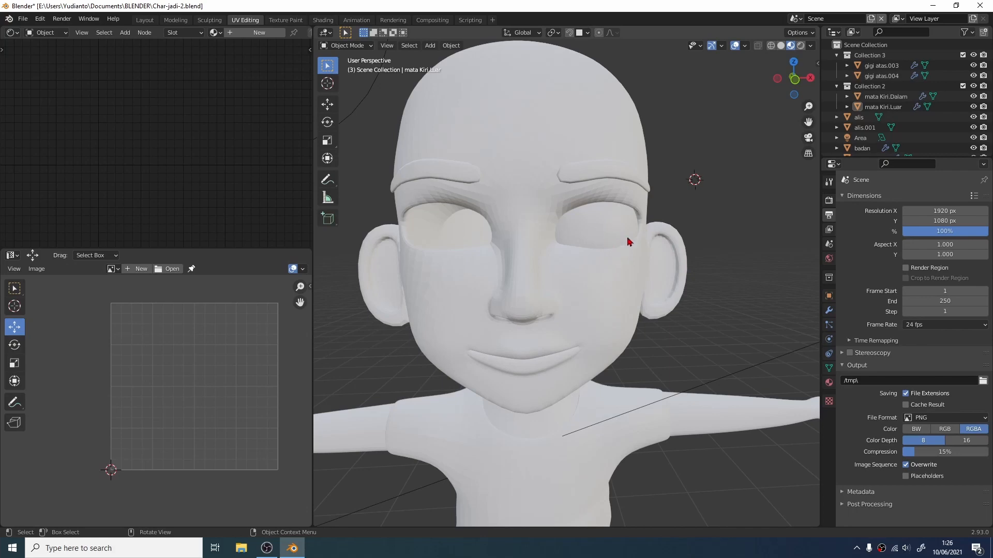
middle_drag(642, 227, 634, 215)
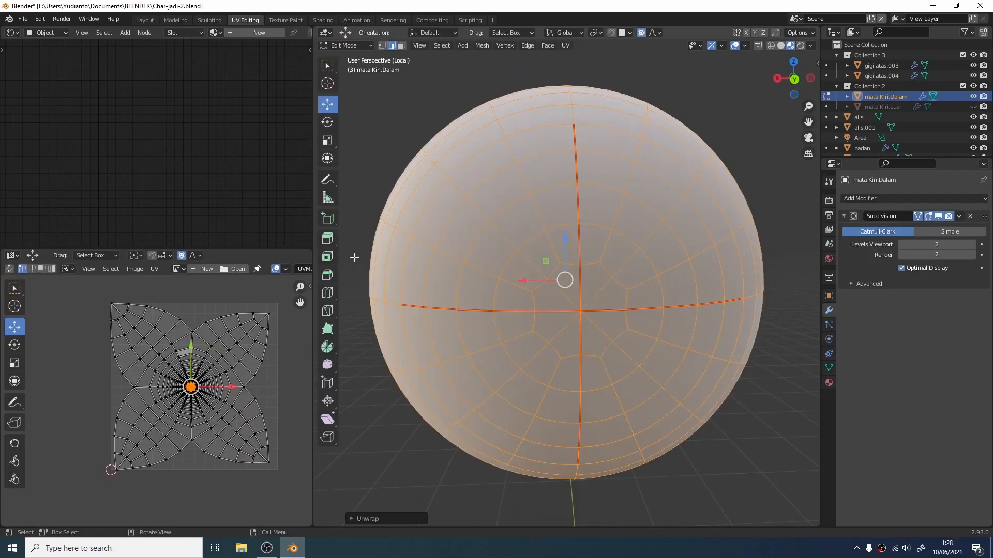
scroll(362, 252, down, 2)
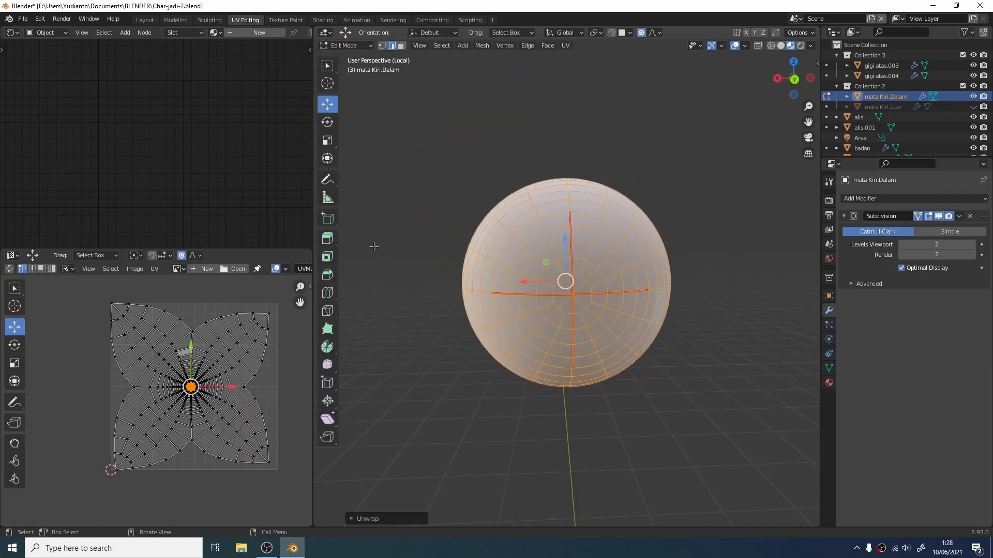
scroll(382, 241, up, 1)
middle_drag(390, 238, 774, 295)
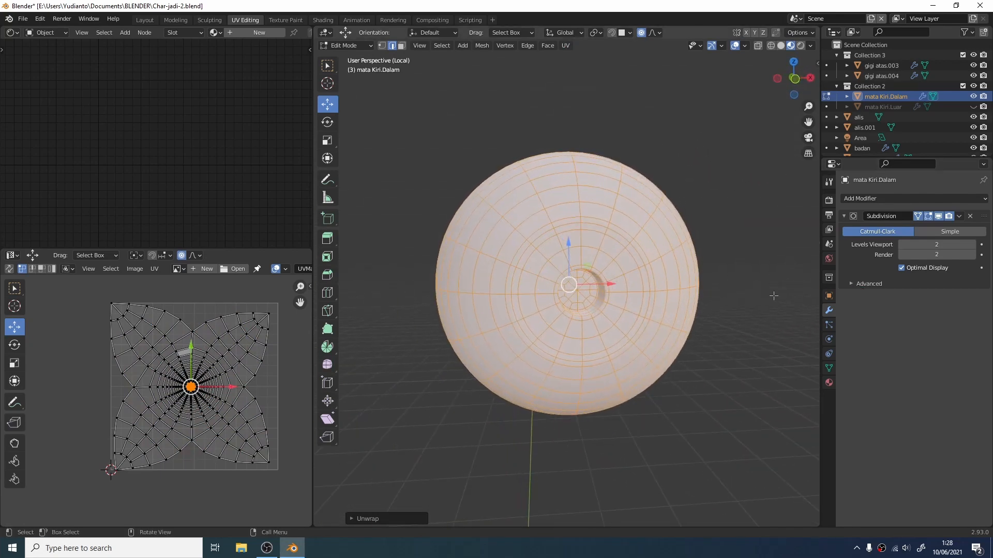
Step: Add a new material to mata Kiri.Dalam and feed its Base Color from an Image Texture
click(829, 383)
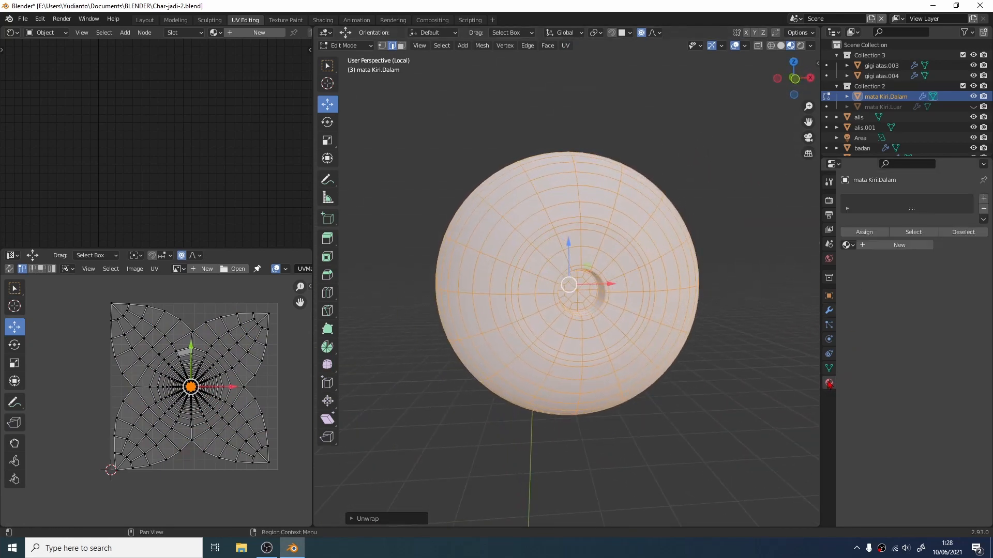
click(984, 199)
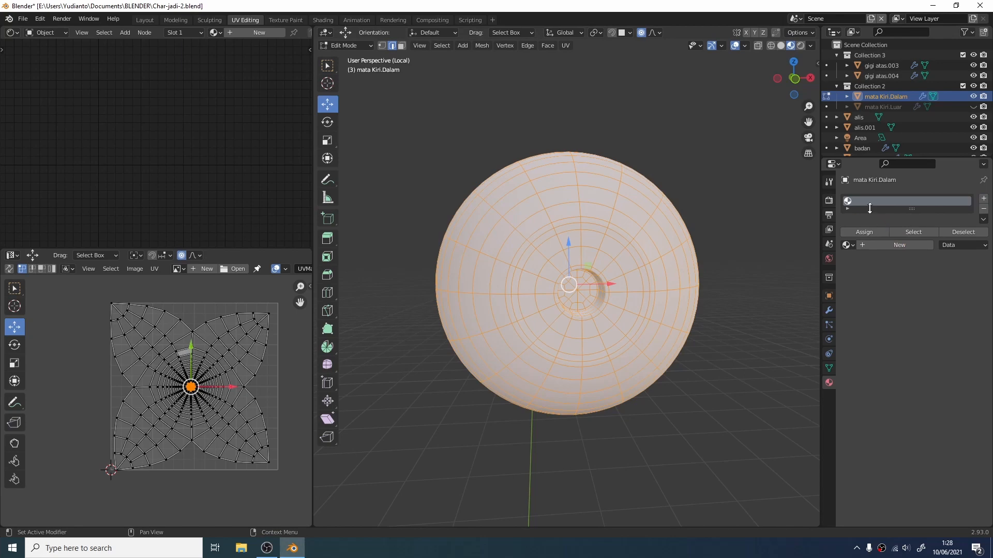
drag(870, 208, 879, 229)
click(893, 258)
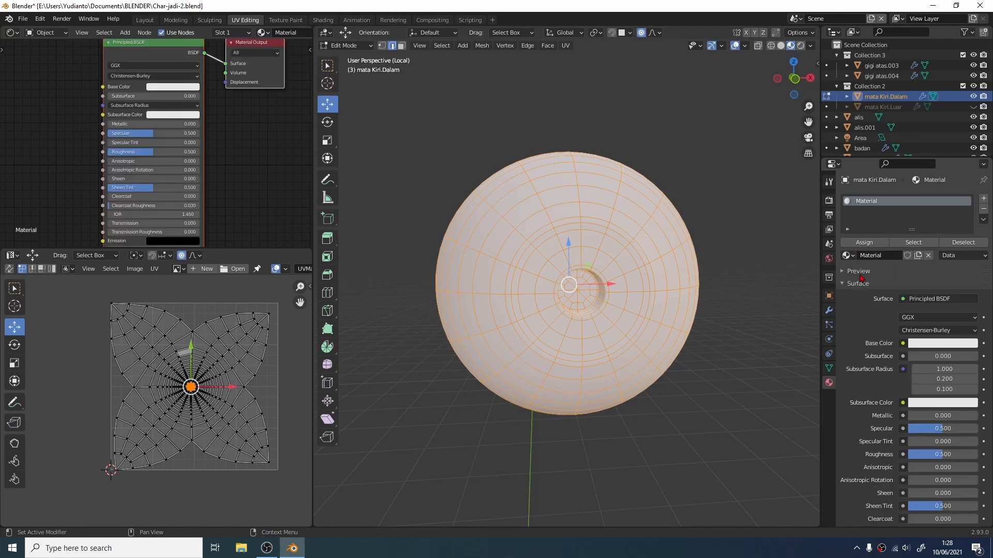
click(902, 344)
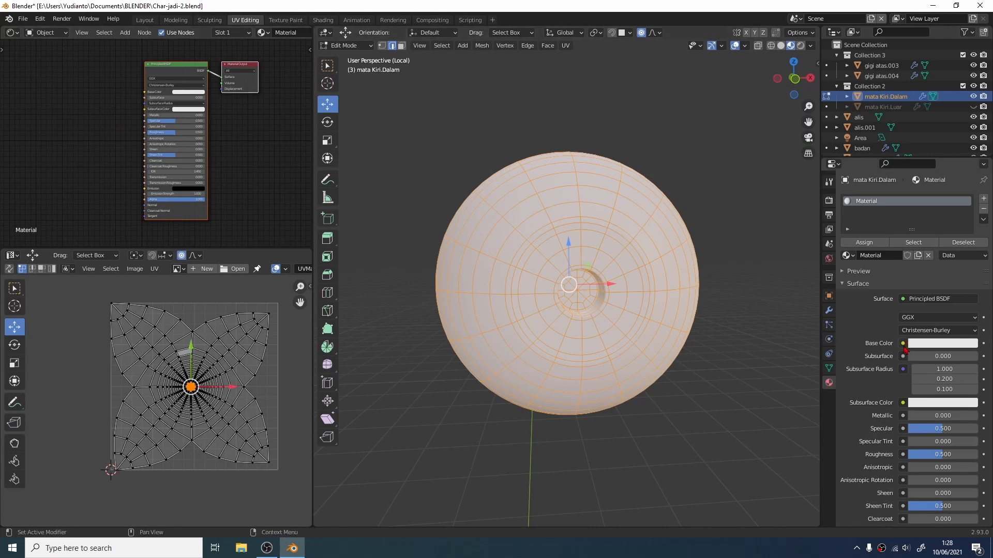
click(902, 344)
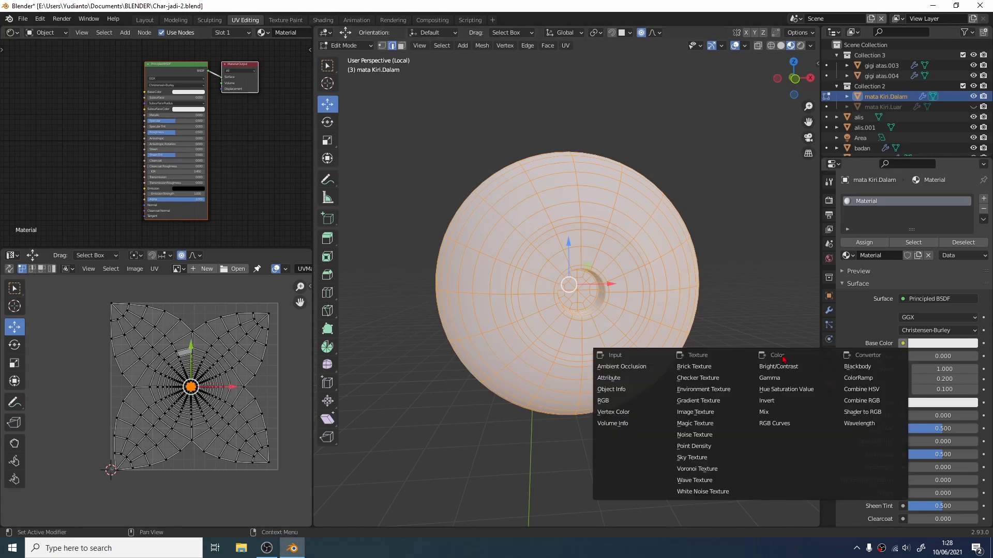
click(713, 414)
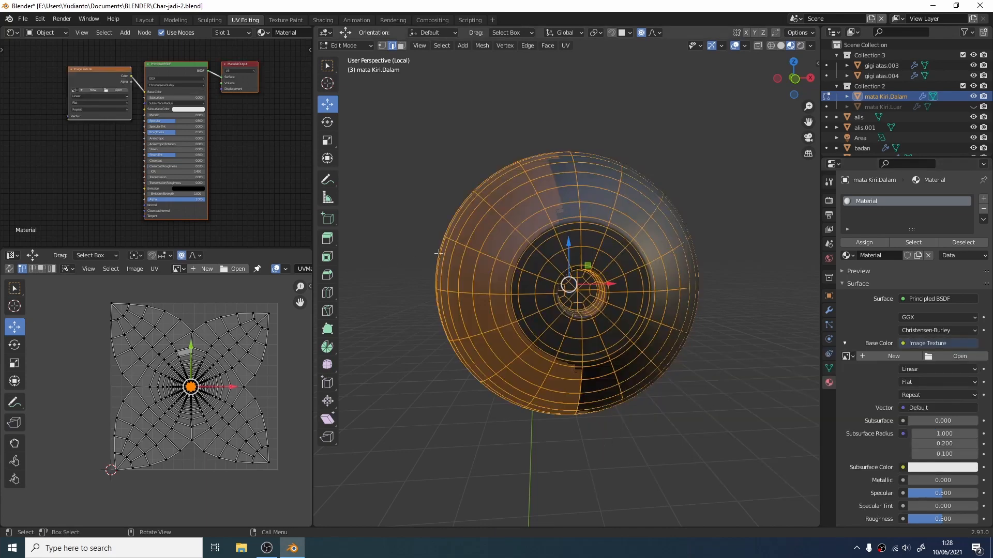
Step: Load mata01.jpg from the texture\Image folder into the material's Image Texture node
scroll(162, 144, up, 1)
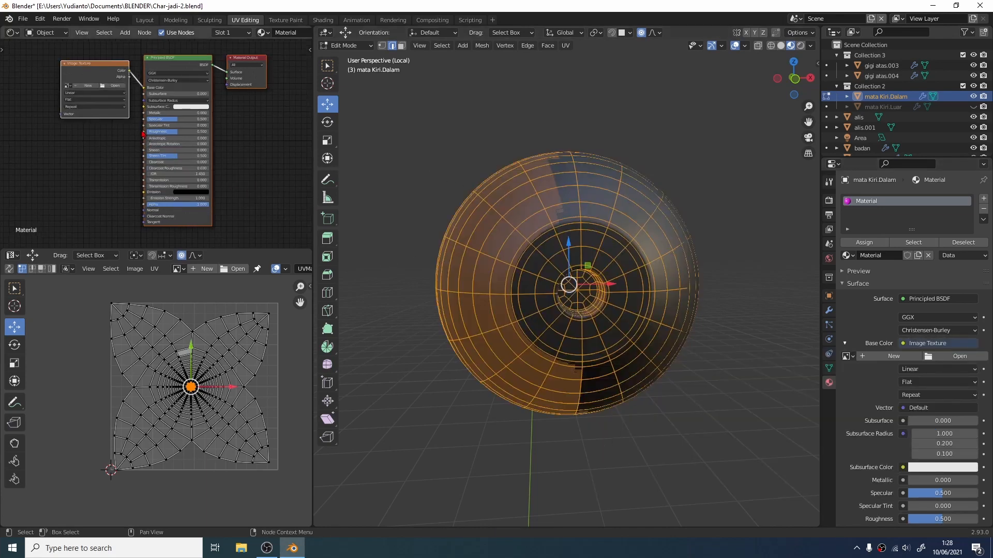
scroll(116, 75, up, 4)
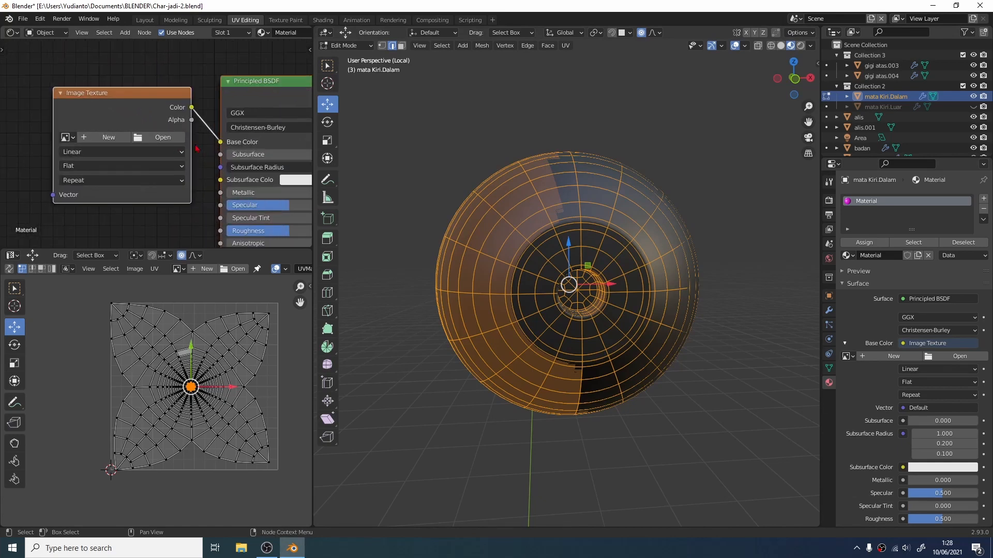
middle_drag(196, 147, 190, 134)
click(161, 126)
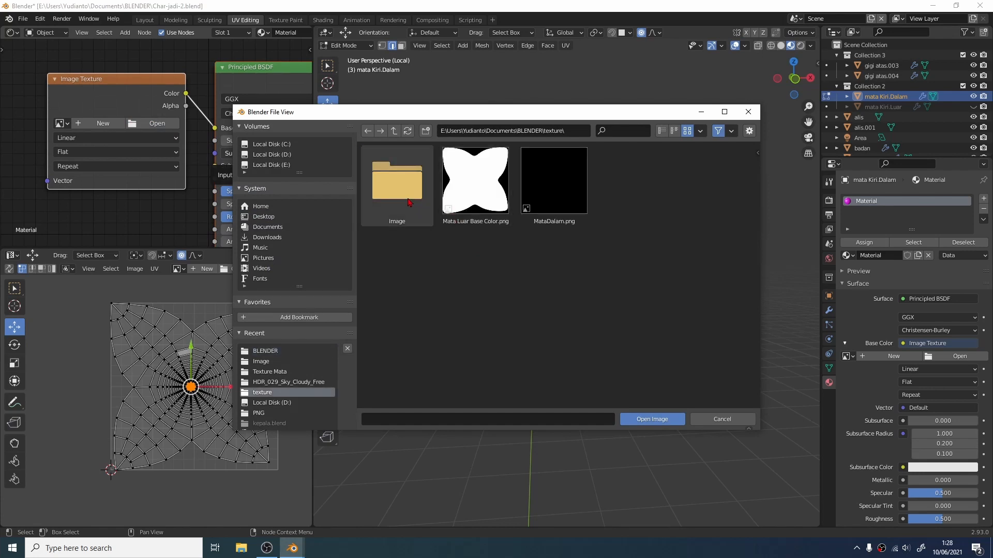
double_click(397, 182)
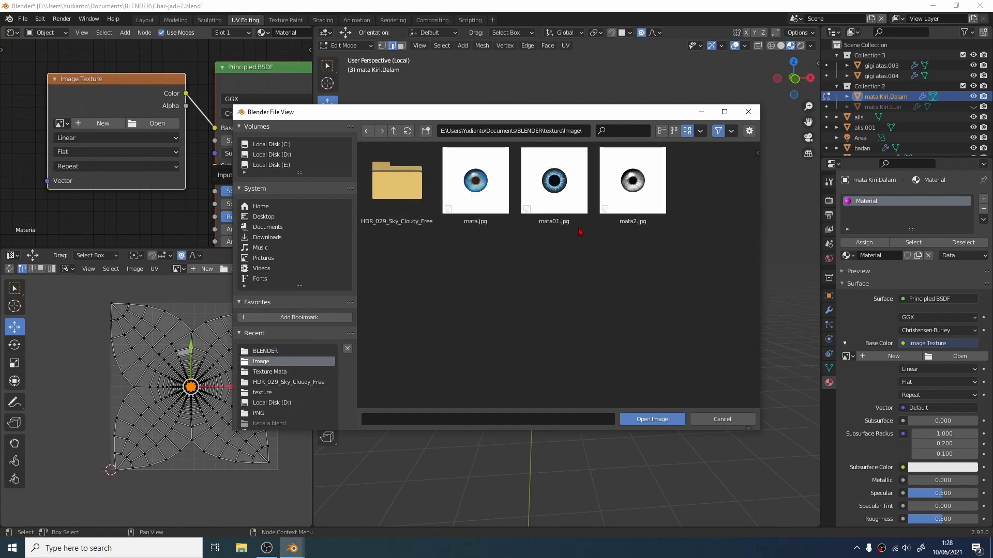
click(554, 197)
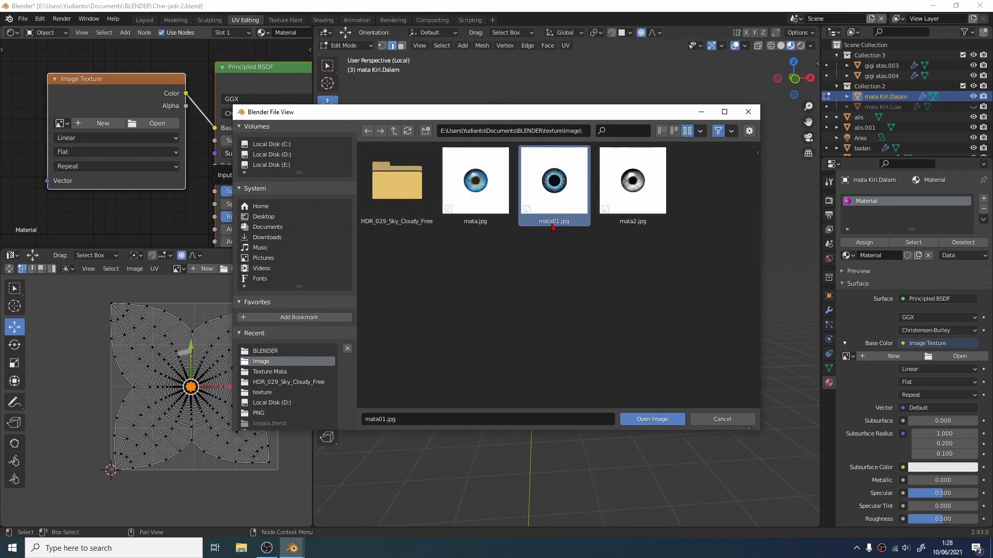
click(651, 419)
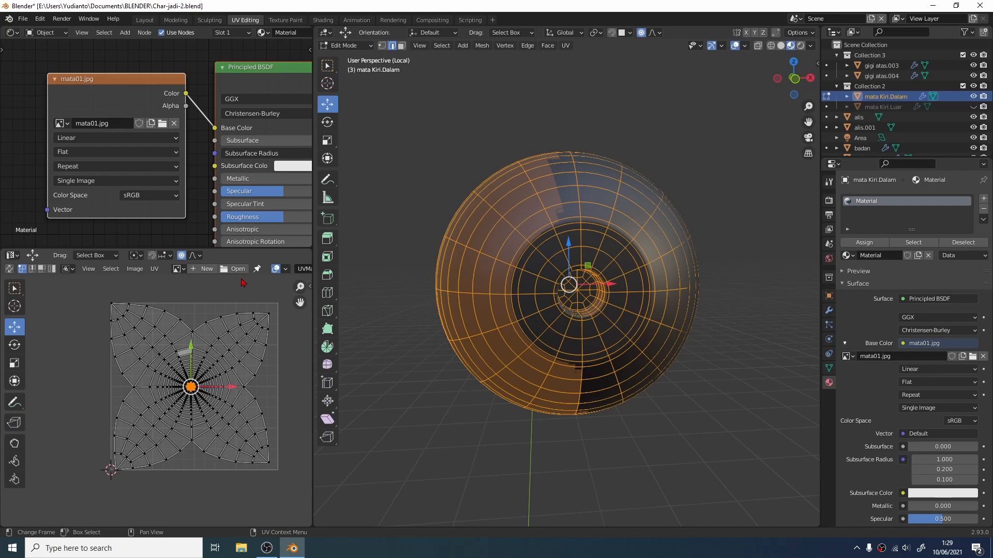
Step: Display mata01.jpg behind the eye's UV layout in the UV Editor and check how the iris lines up
click(178, 270)
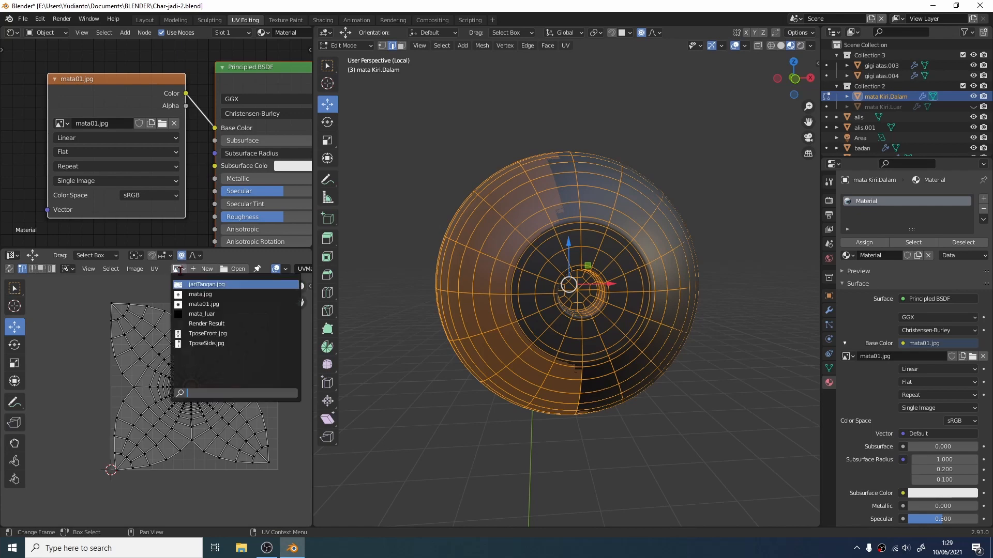
click(224, 303)
scroll(236, 345, down, 5)
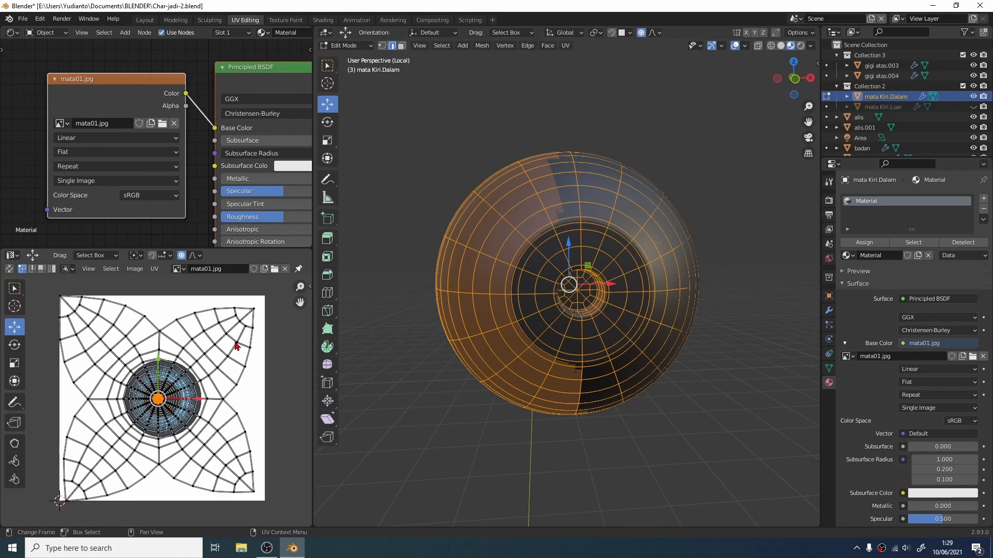
scroll(237, 345, up, 4)
scroll(223, 379, up, 3)
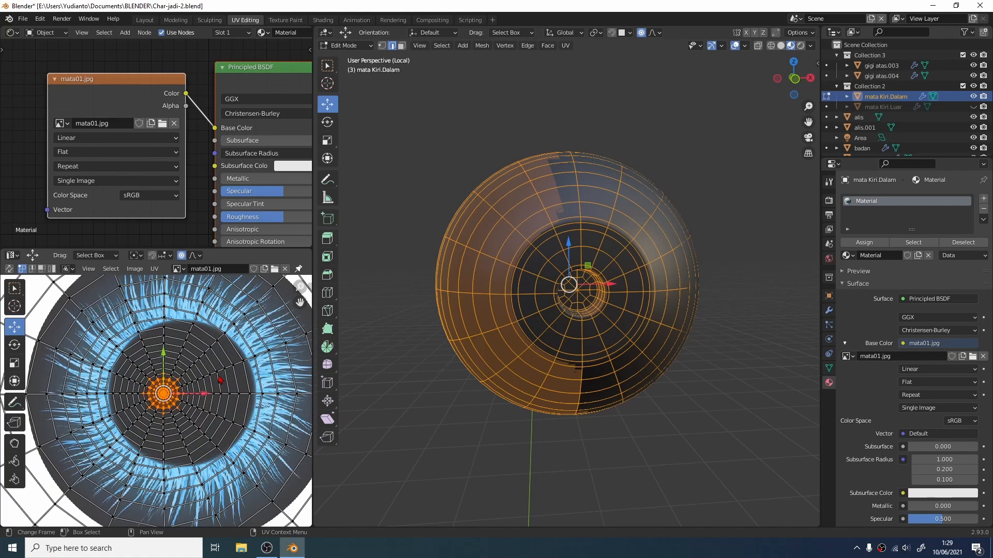
Step: Select the central UV vertex of the eye layout and grow the selection ring by ring until it extends beyond the iris
click(197, 386)
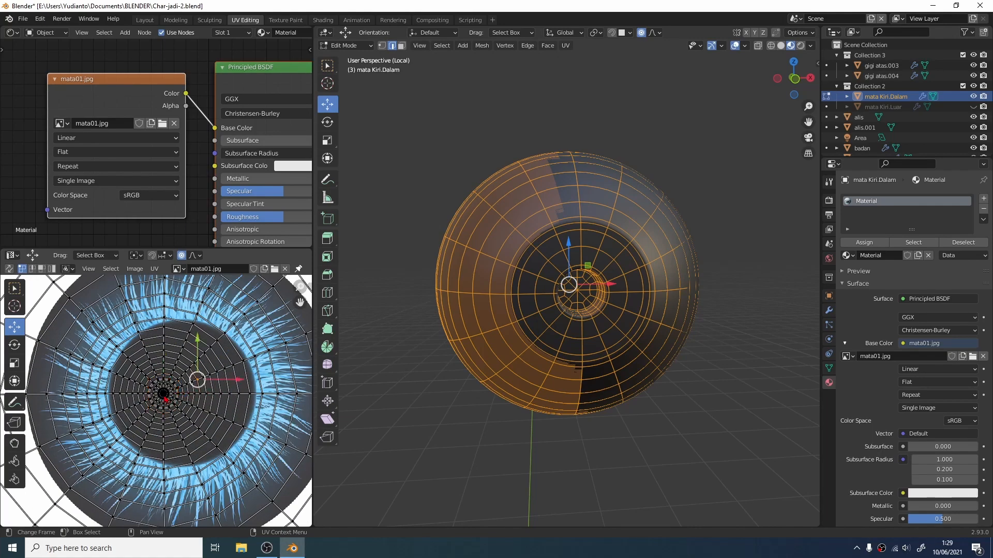
scroll(199, 397, up, 8)
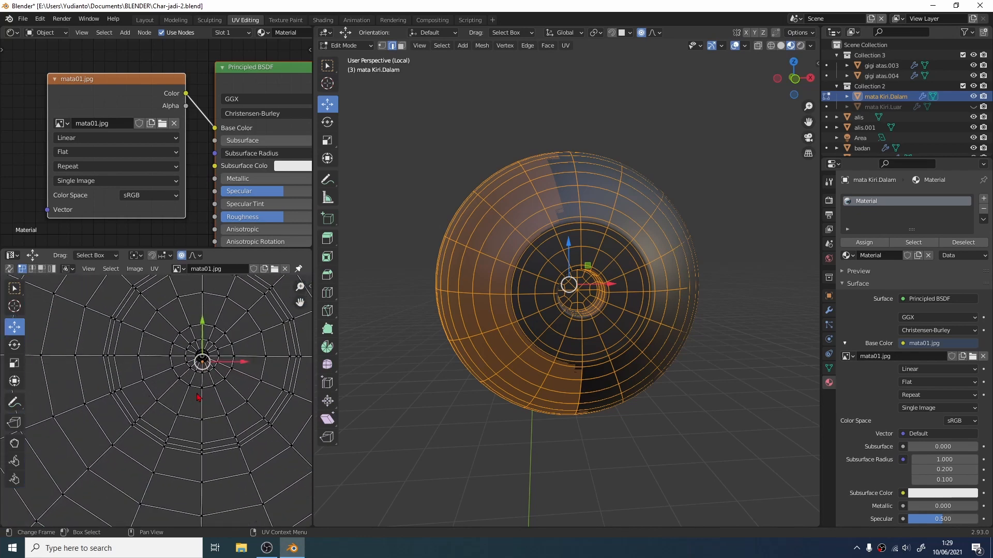
scroll(198, 394, up, 6)
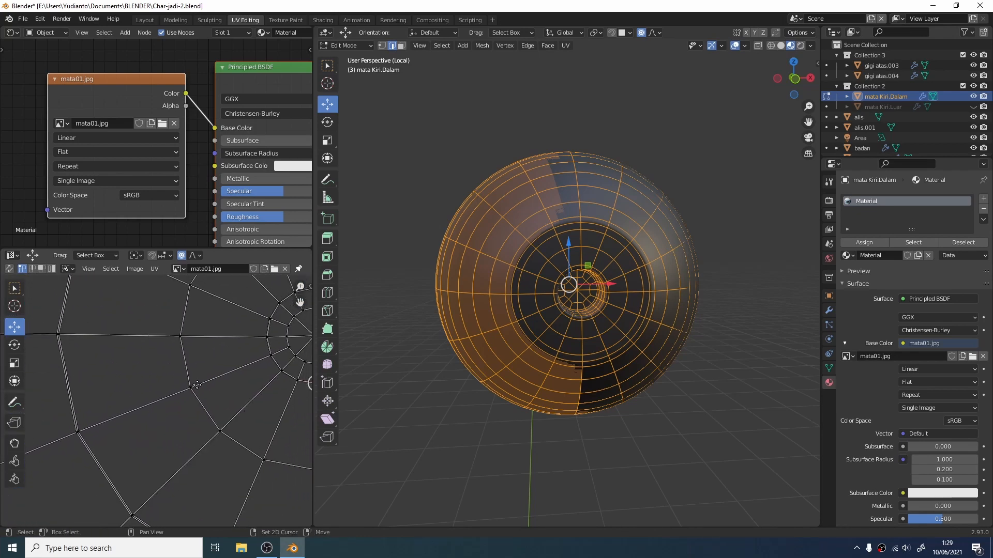
scroll(197, 385, down, 7)
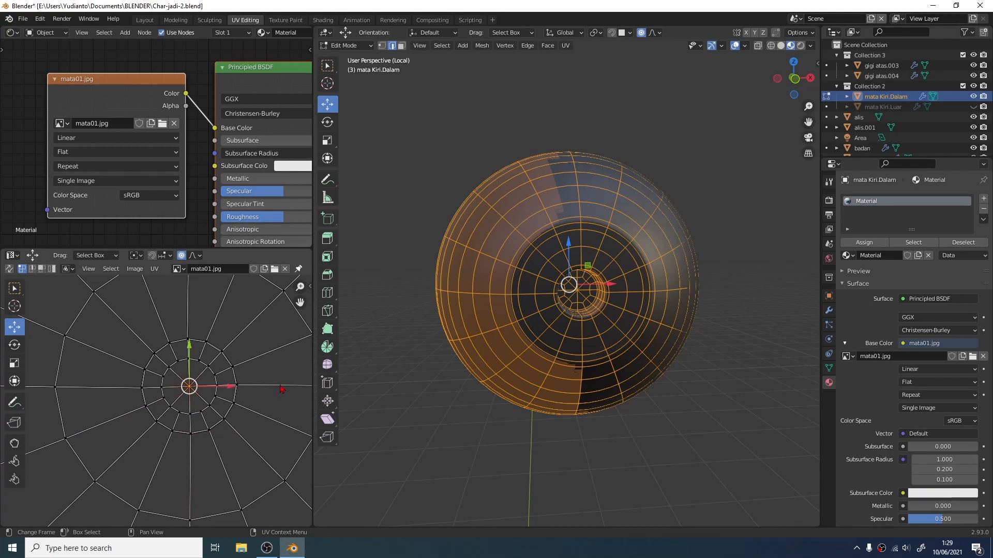
scroll(280, 389, down, 8)
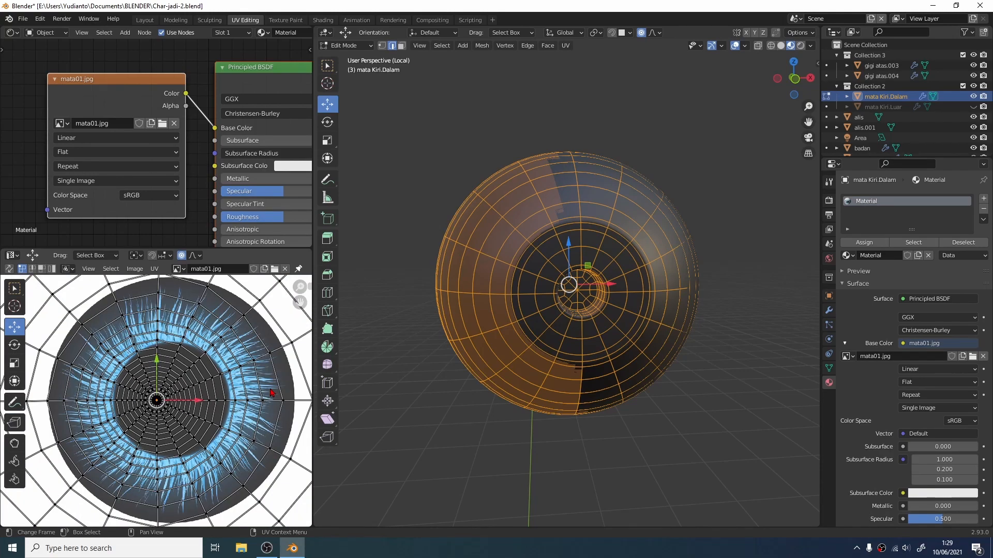
scroll(271, 392, down, 5)
scroll(269, 394, up, 3)
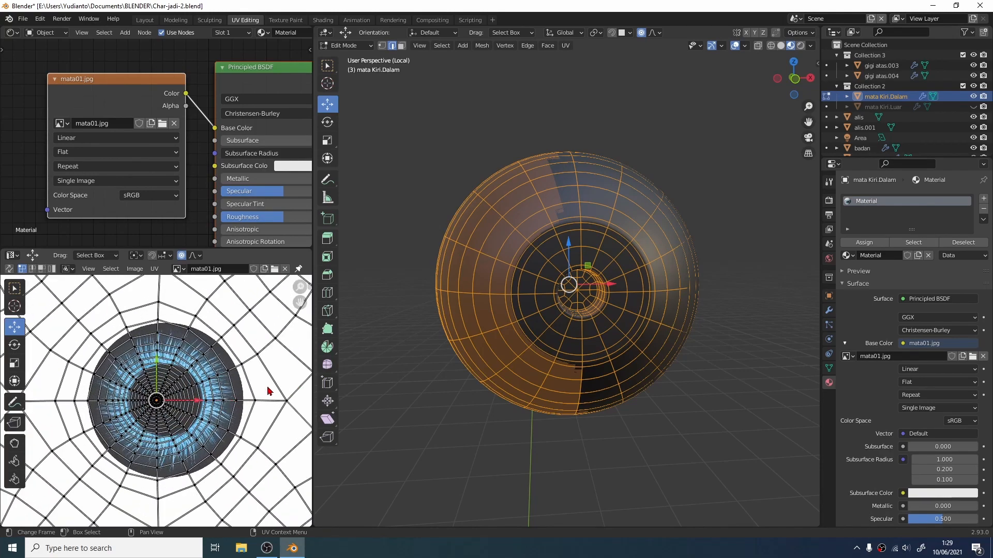
middle_drag(595, 295, 509, 301)
scroll(510, 301, down, 1)
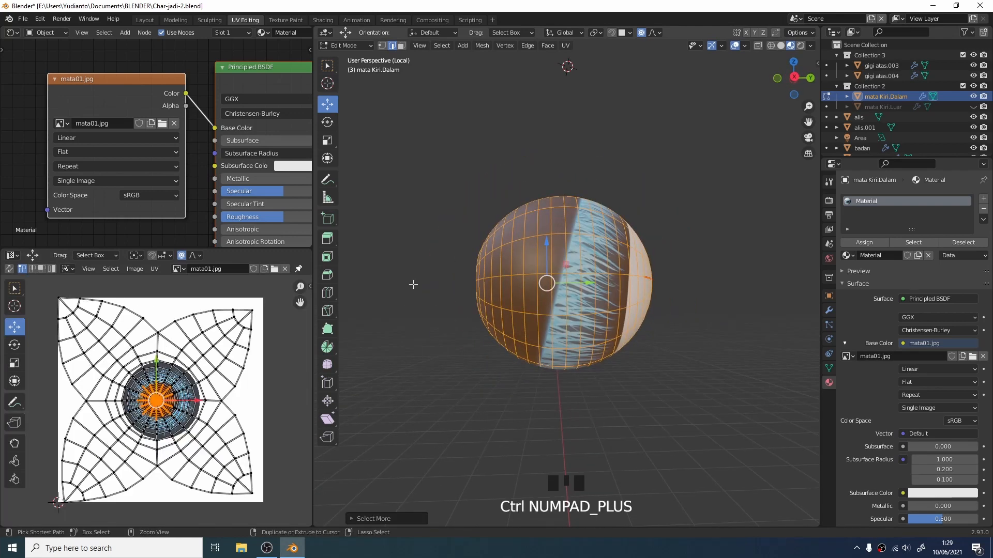
key(ctrl+KP_Add)
key(ctrl+KP_Add)
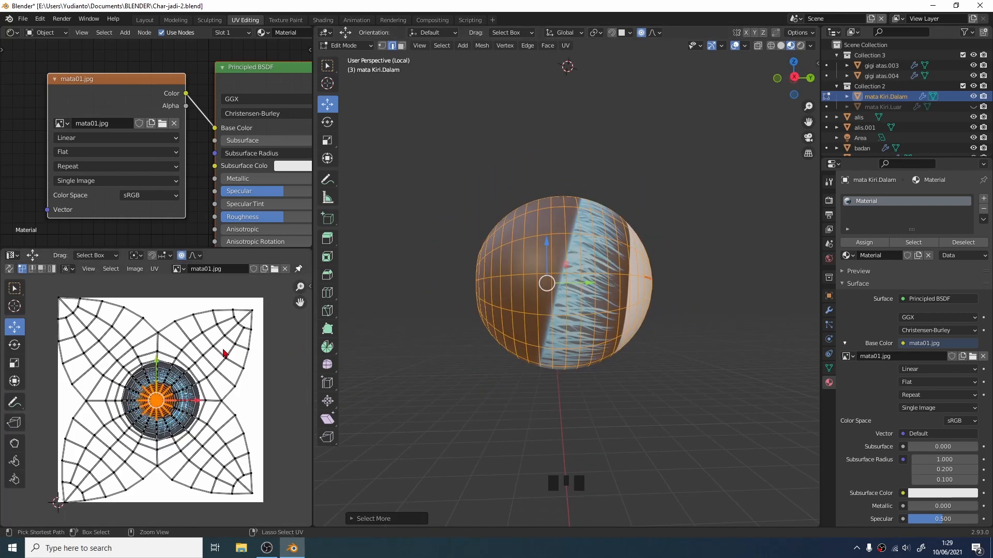
key(ctrl+KP_Add)
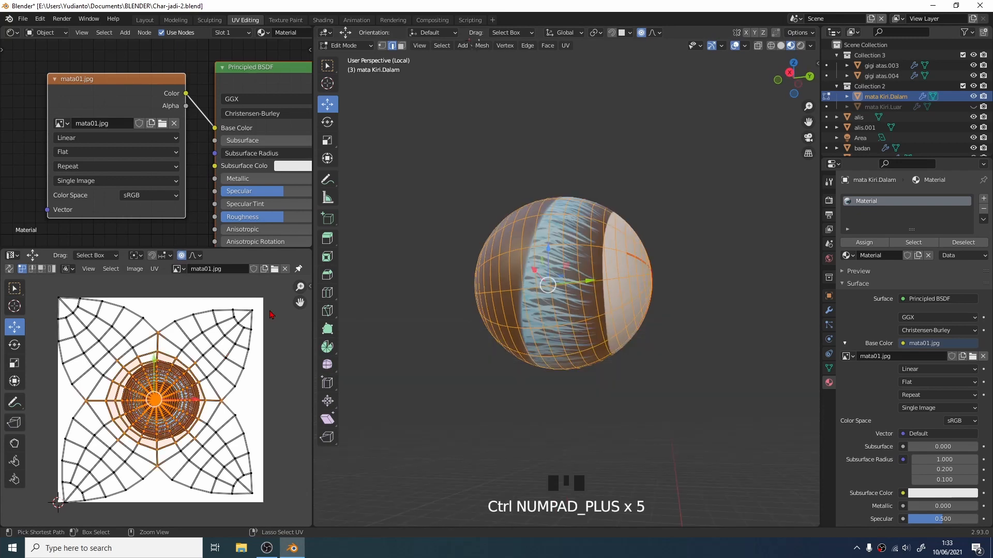
Step: Scale the selected eye UVs up about 1.33 times with smooth proportional editing at size 0.22
key(s)
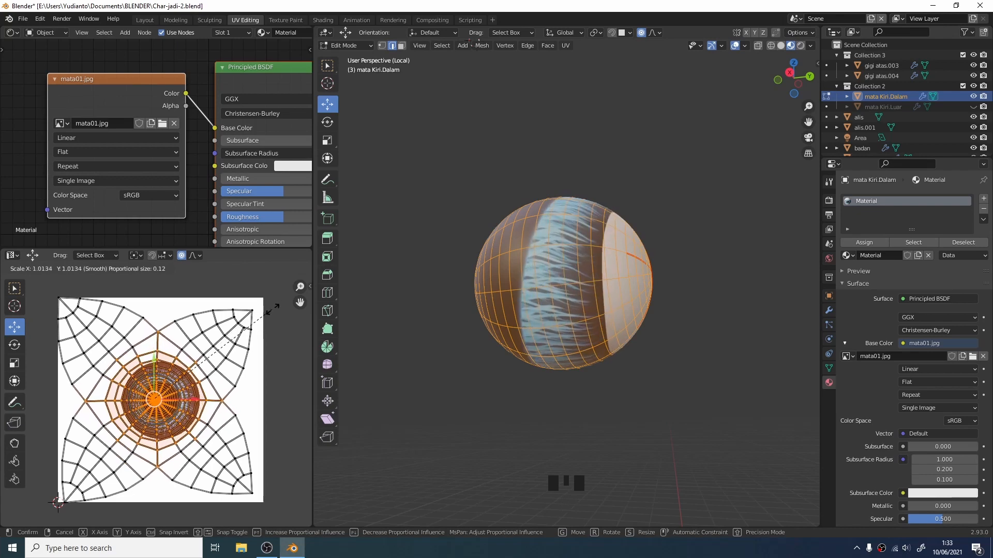
scroll(279, 304, down, 4)
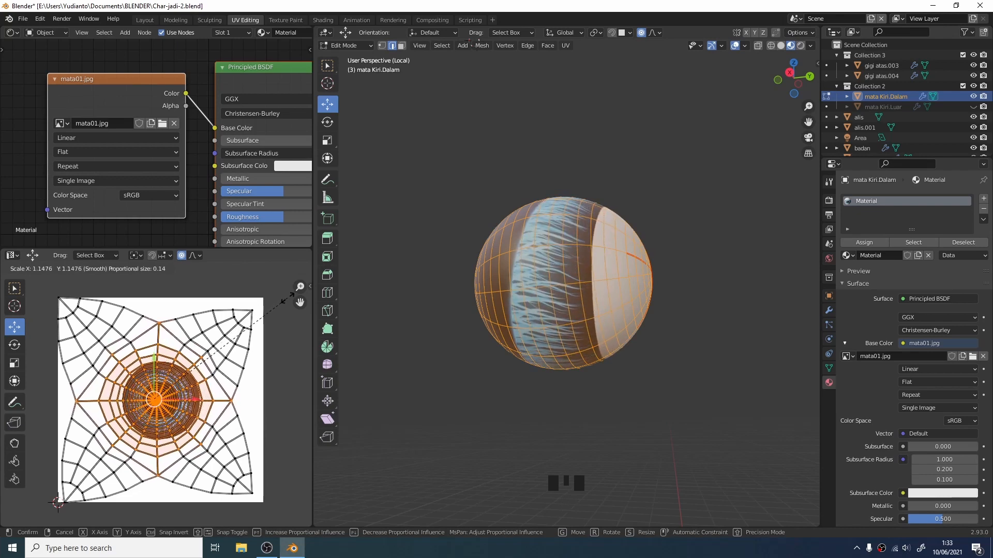
scroll(294, 294, down, 2)
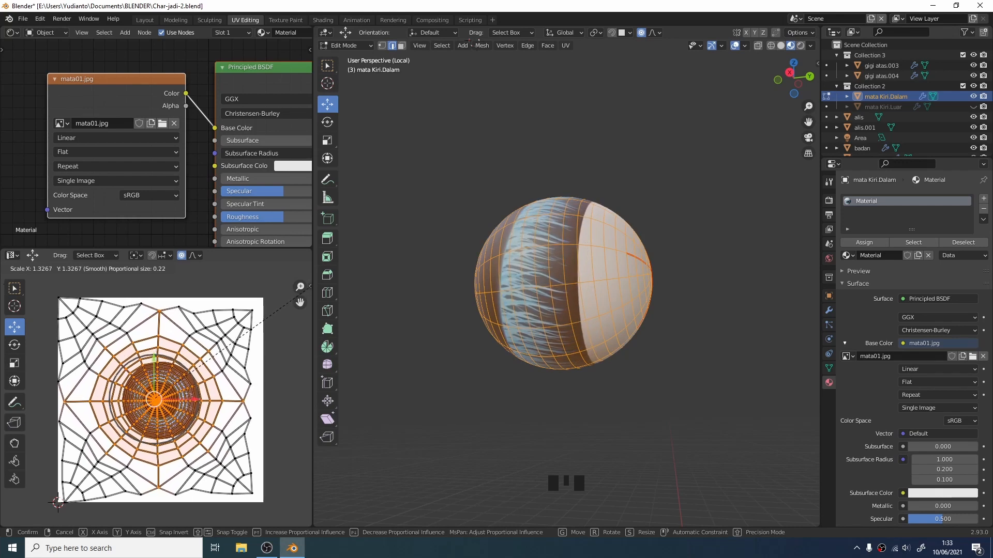
click(306, 288)
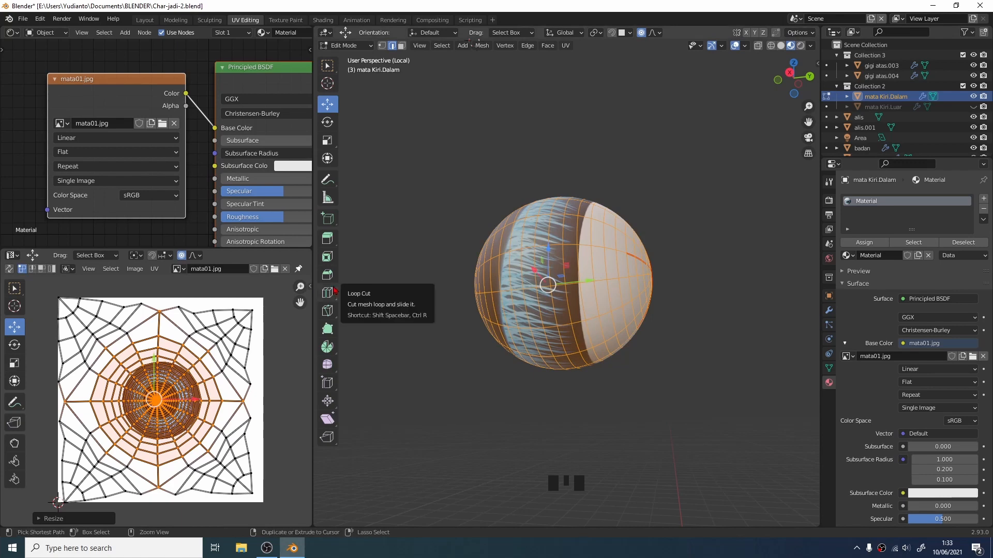
Step: Shrink the UV selection by two rings and scale the remaining UVs up about 1.36 times with proportional editing
key(ctrl+KP_Subtract)
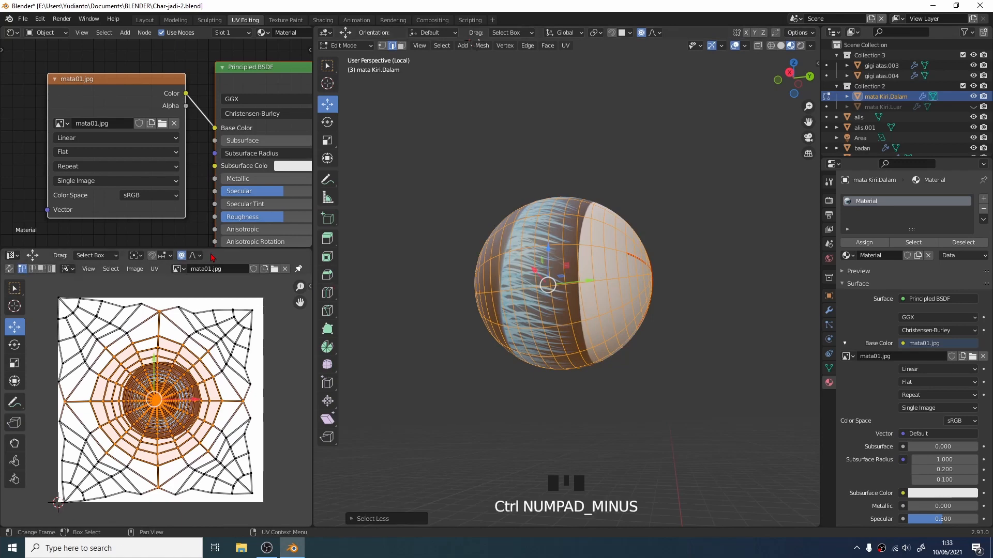
key(ctrl+KP_Subtract)
key(ctrl+KP_Subtract)
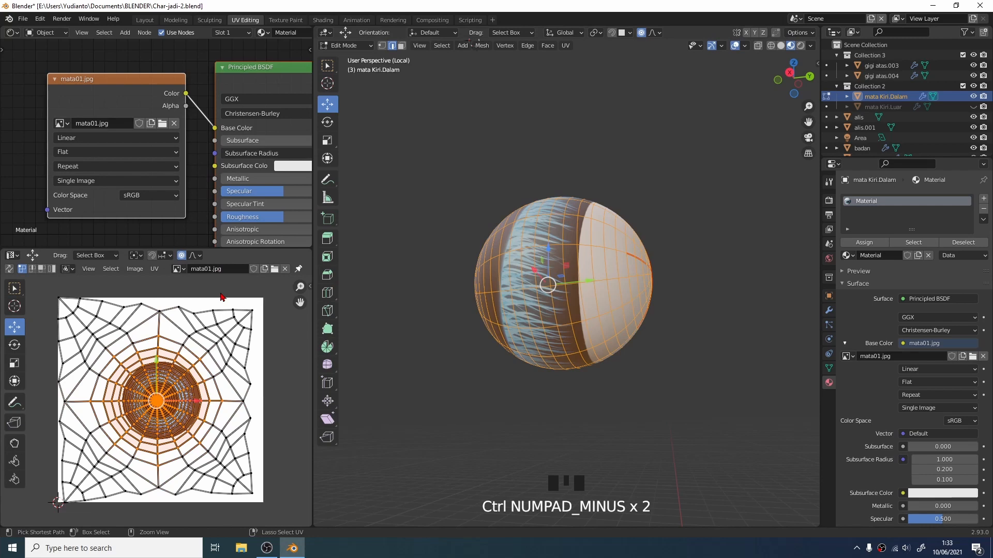
key(s)
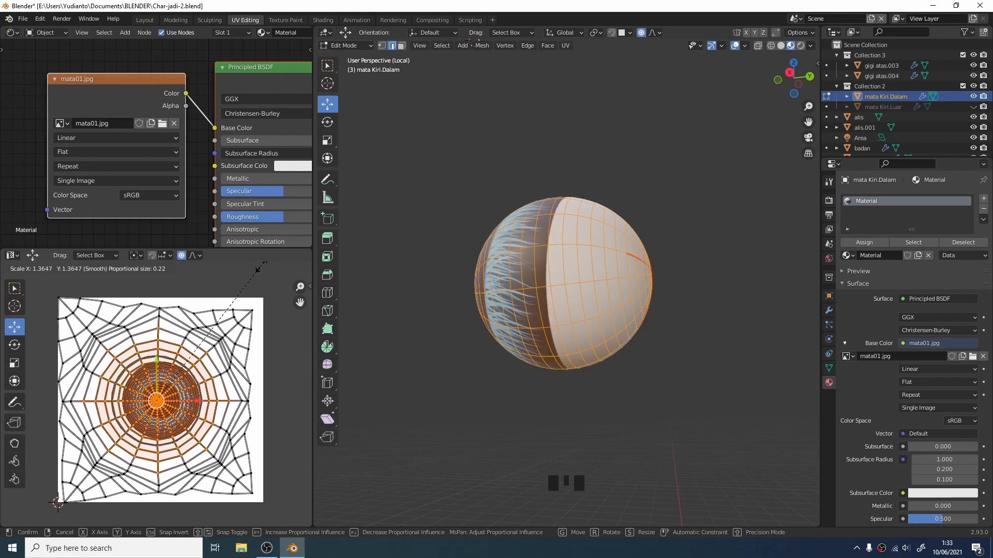
click(260, 267)
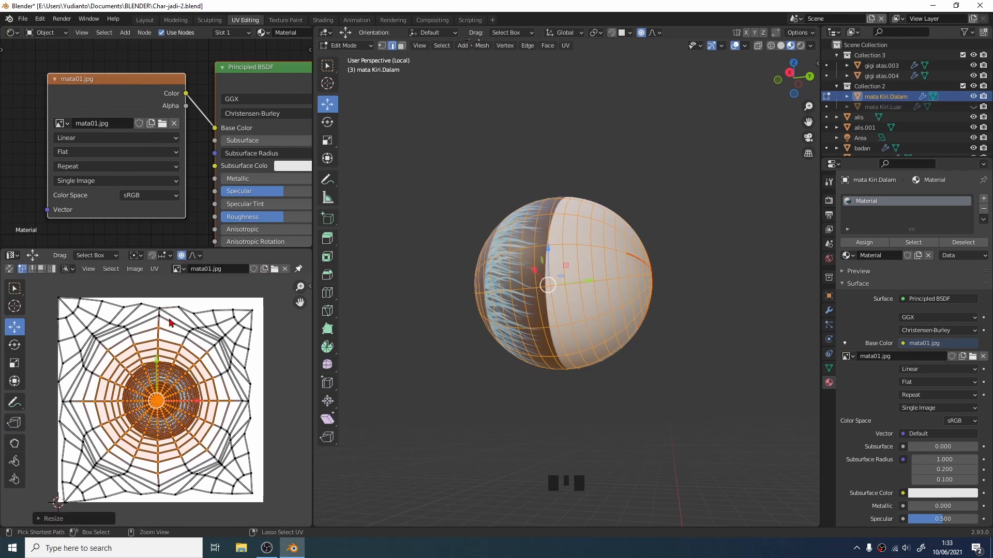
Step: Shrink the UV selection by three rings, scale it up about 1.4 times, and inspect the iris from the eye's front
key(ctrl+KP_Subtract)
key(ctrl+KP_Subtract)
key(ctrl+KP_Subtract)
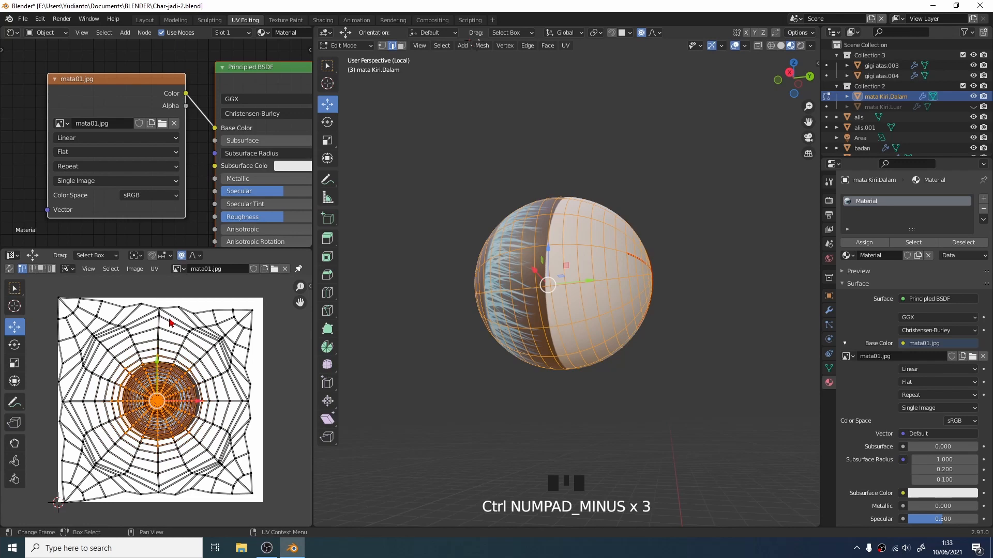
key(s)
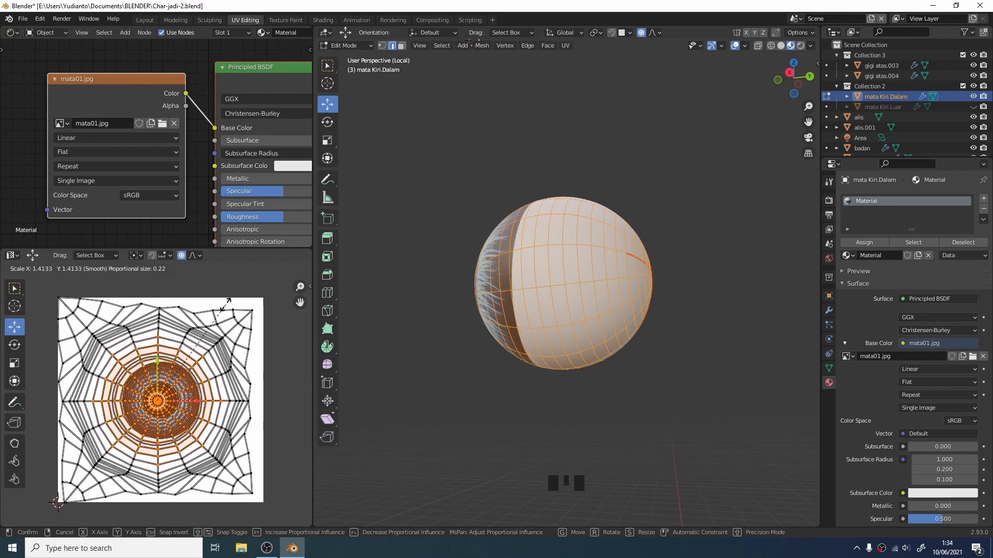
click(235, 304)
middle_drag(460, 302, 592, 320)
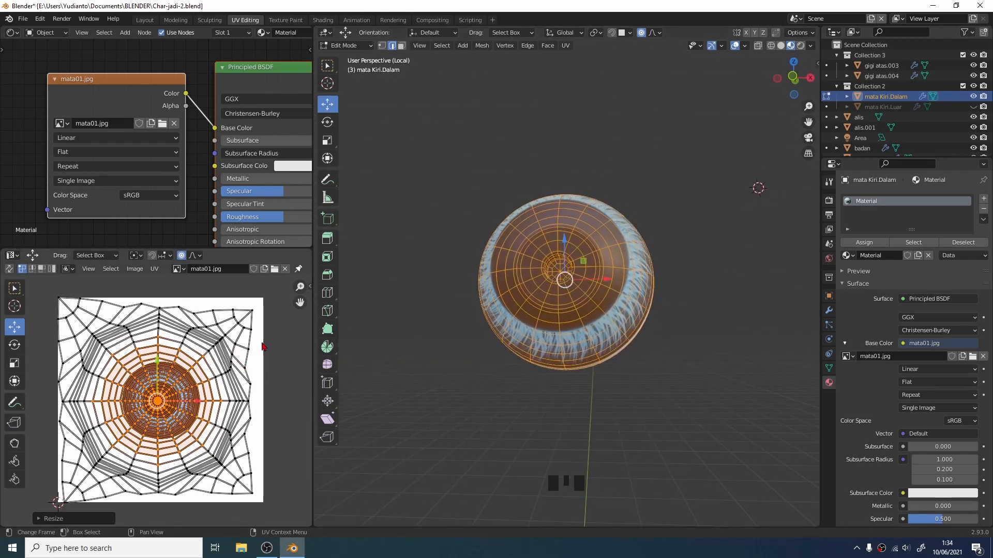
Step: Reduce the eye's UV selection by a net two rings and scale it up about 1.44 times with proportional editing
key(ctrl+KP_Subtract)
key(ctrl+KP_Subtract)
key(ctrl+KP_Subtract)
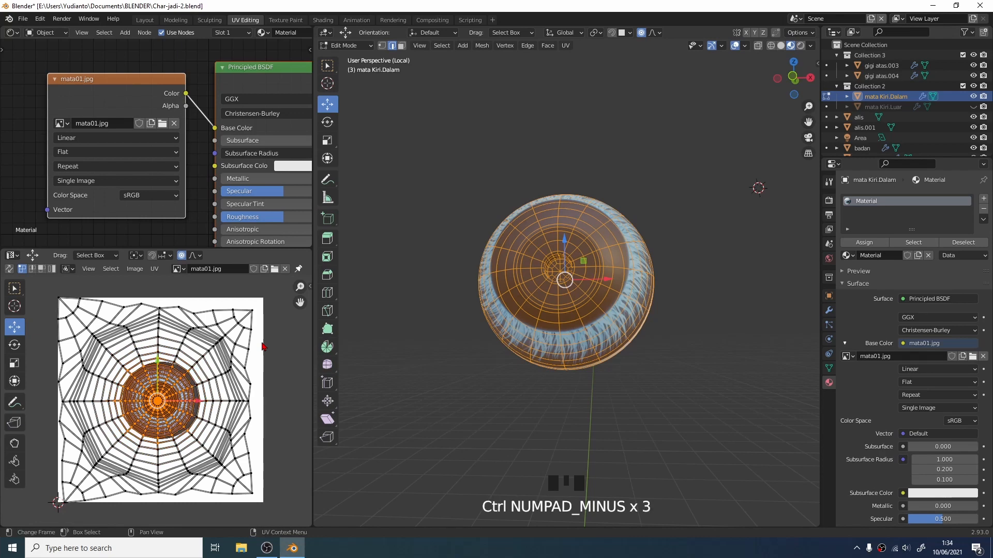
key(ctrl+KP_Add)
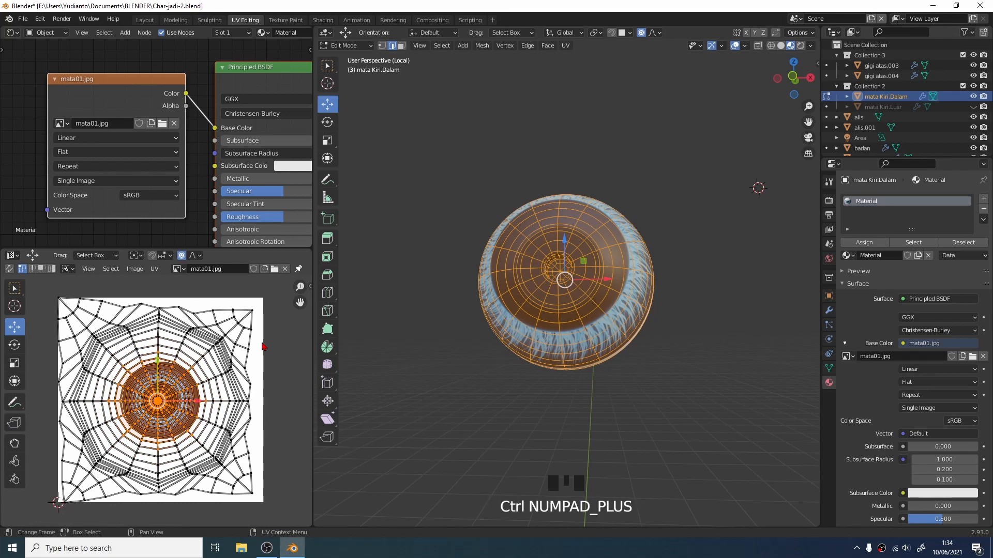
key(s)
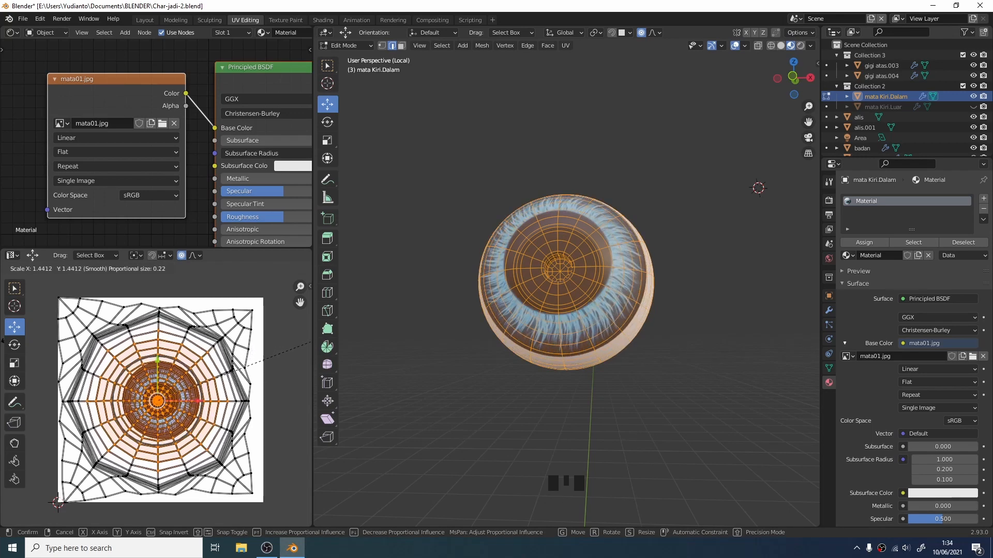
click(303, 346)
middle_drag(331, 349, 388, 364)
Step: Shrink the UV selection by three rings and scale it up about 1.33 times with smooth proportional editing
key(ctrl+KP_Subtract)
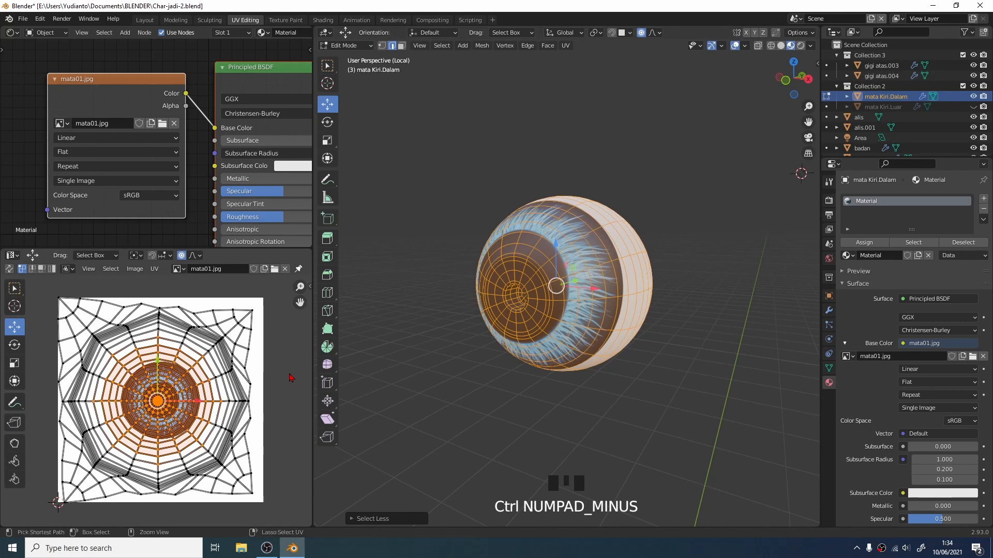
key(ctrl+KP_Subtract)
key(ctrl+KP_Subtract)
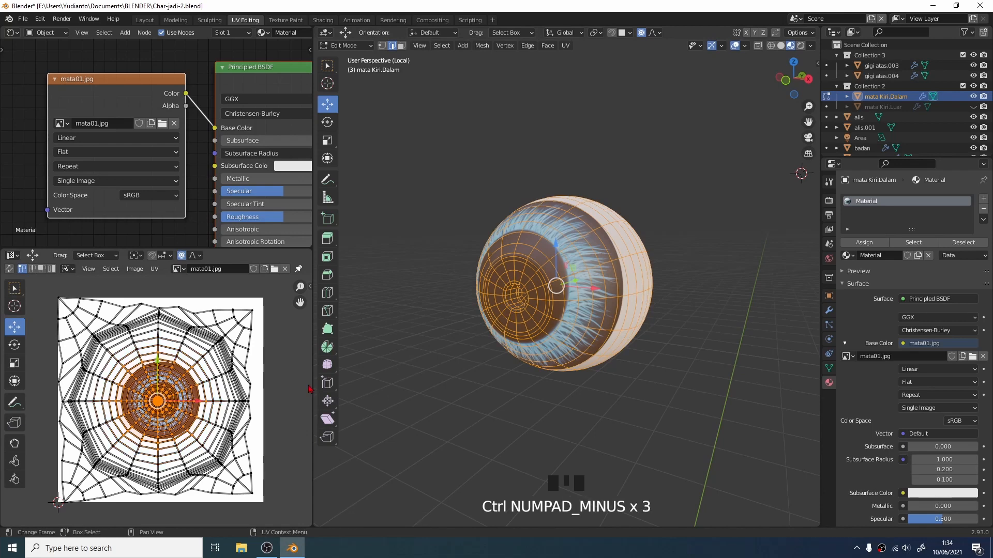
key(s)
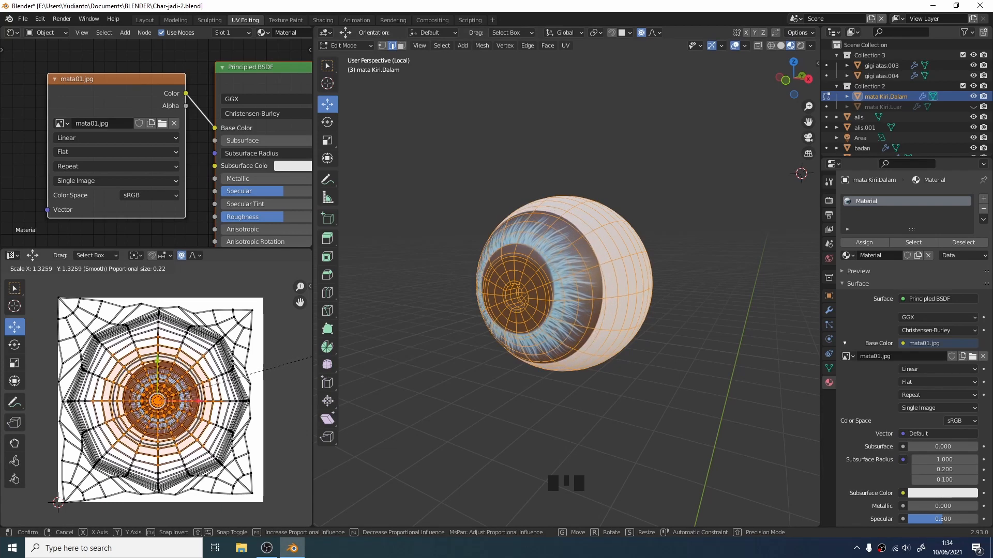
click(15, 350)
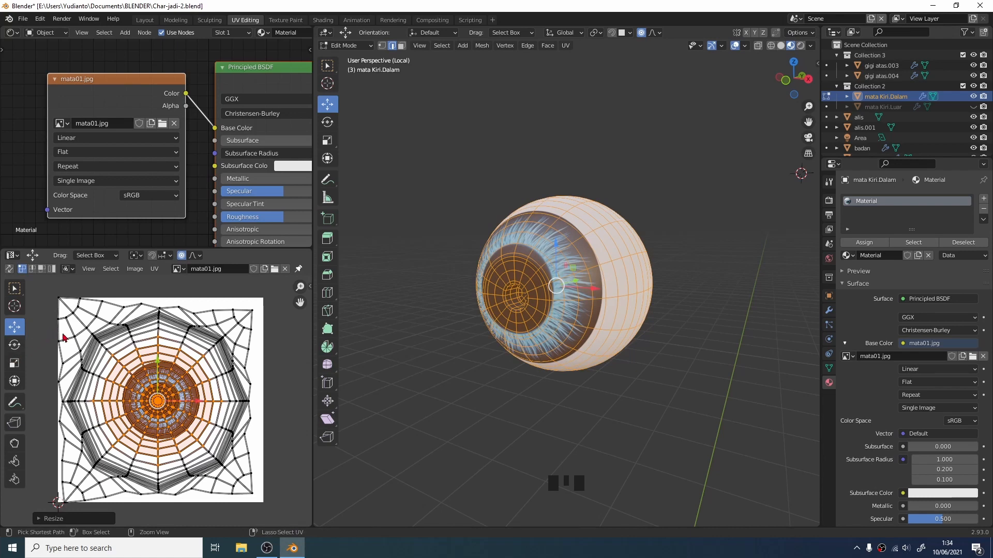
Step: Shrink the UV selection by two rings and scale the remaining UVs up about 1.45 times
key(ctrl+KP_Subtract)
key(ctrl+KP_Subtract)
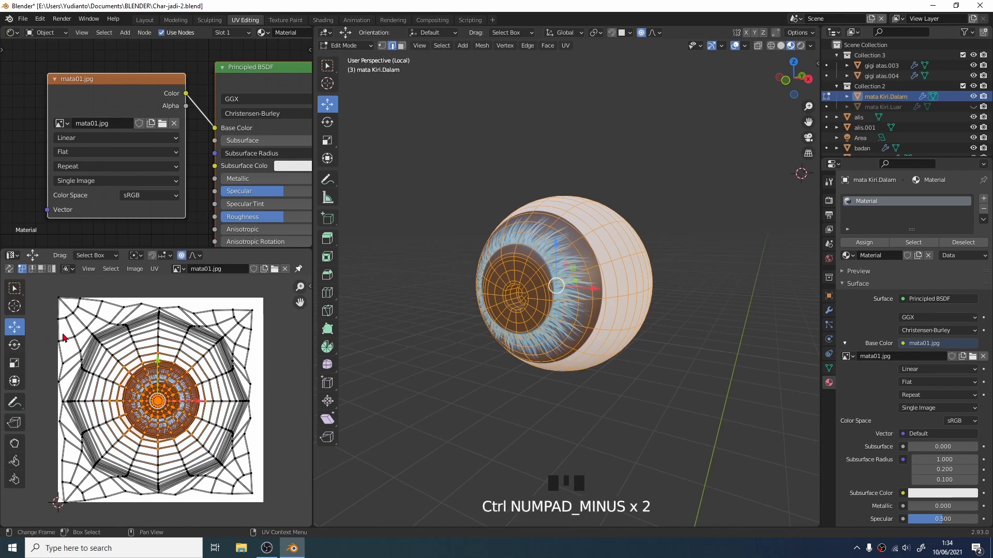
key(s)
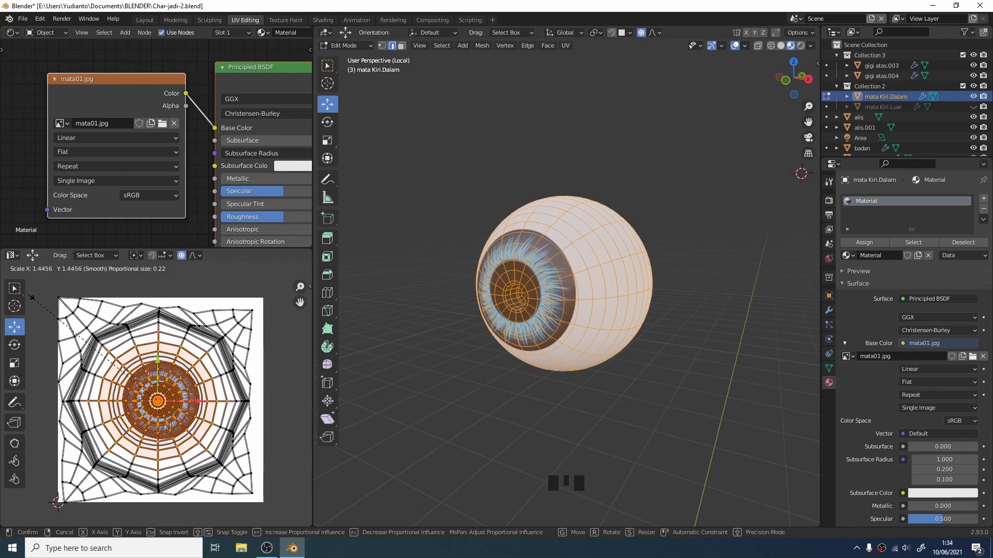
click(31, 298)
Step: Contract the UV selection by two more rings, enlarge it until the iris covers less of the eyeball, and view the eye from the front
key(ctrl+KP_Subtract)
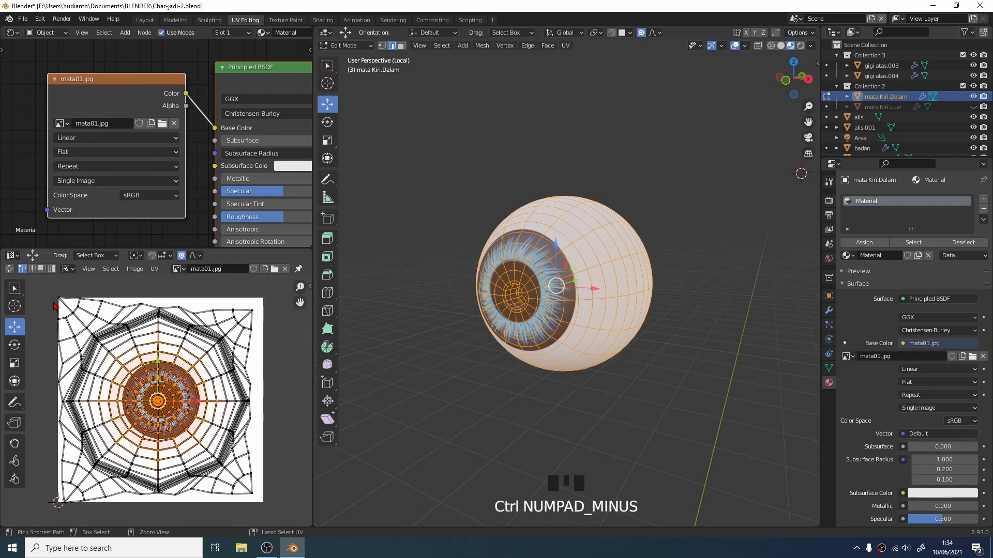
key(ctrl+KP_Subtract)
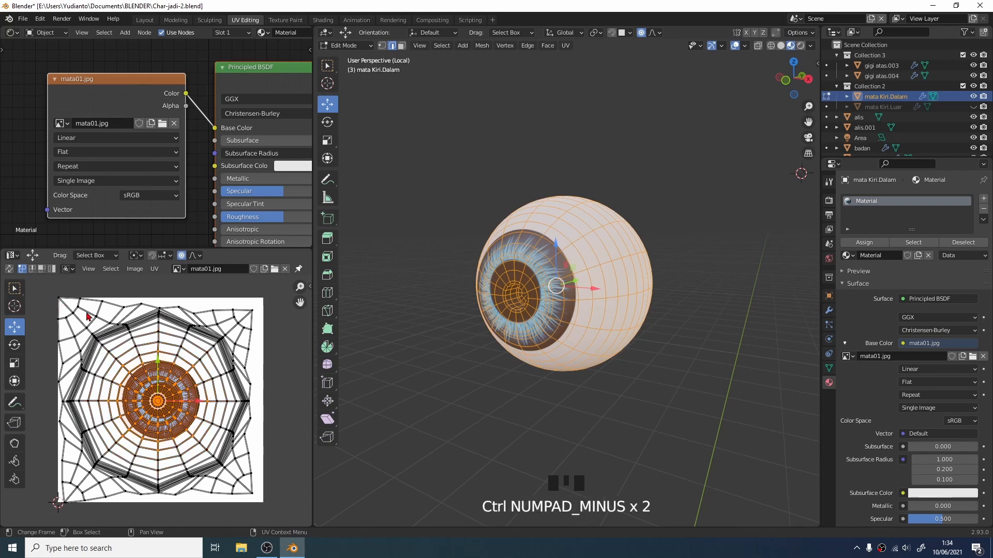
key(s)
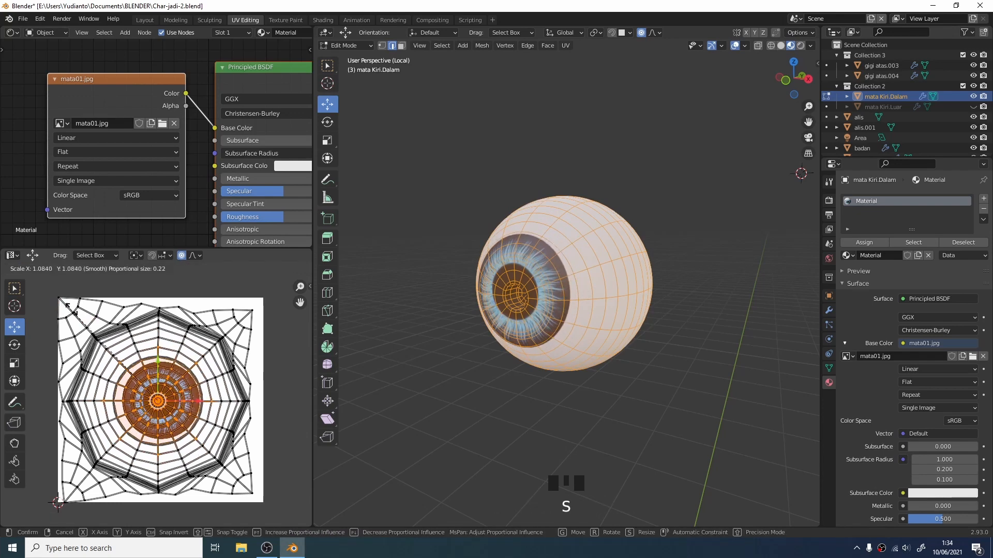
click(39, 286)
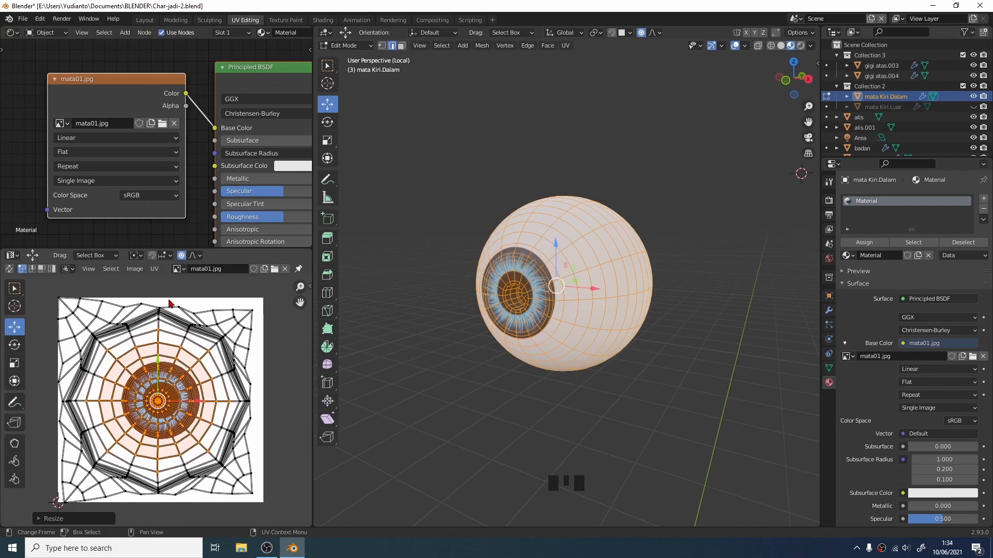
middle_drag(445, 331, 478, 335)
scroll(488, 322, up, 3)
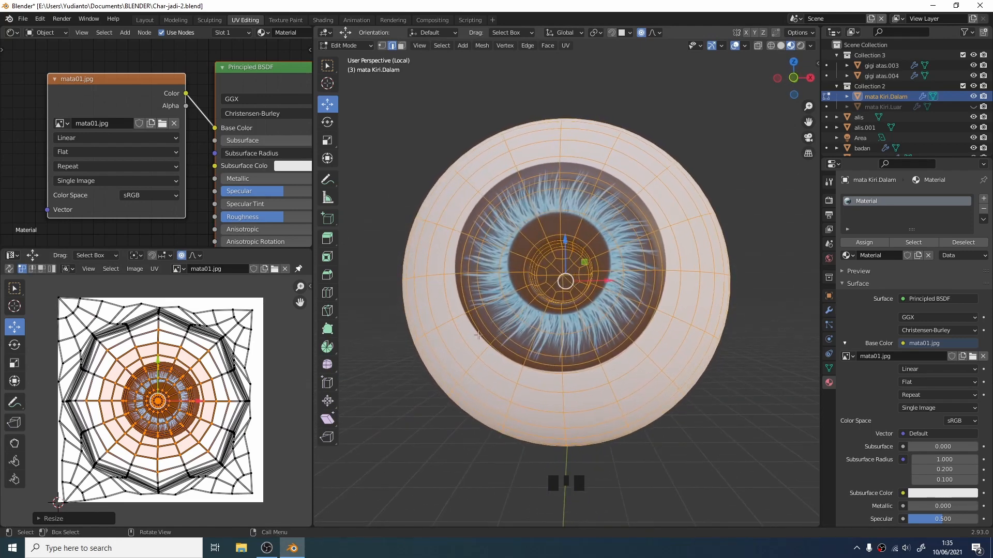
Step: Shrink the UV selection by three rings and scale it up about 1.13 times to fine-tune the iris size
key(ctrl+KP_Subtract)
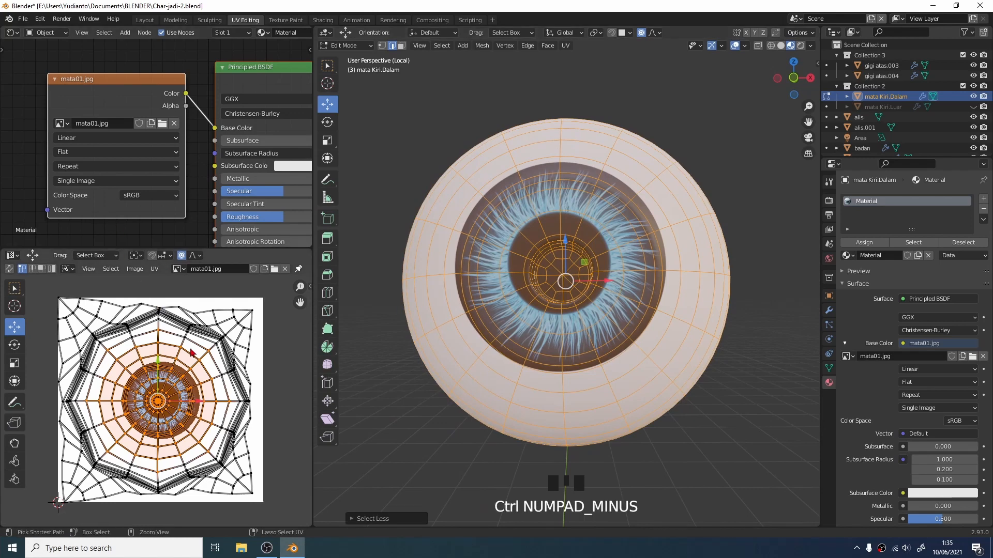
key(ctrl+KP_Subtract)
key(ctrl+KP_Subtract)
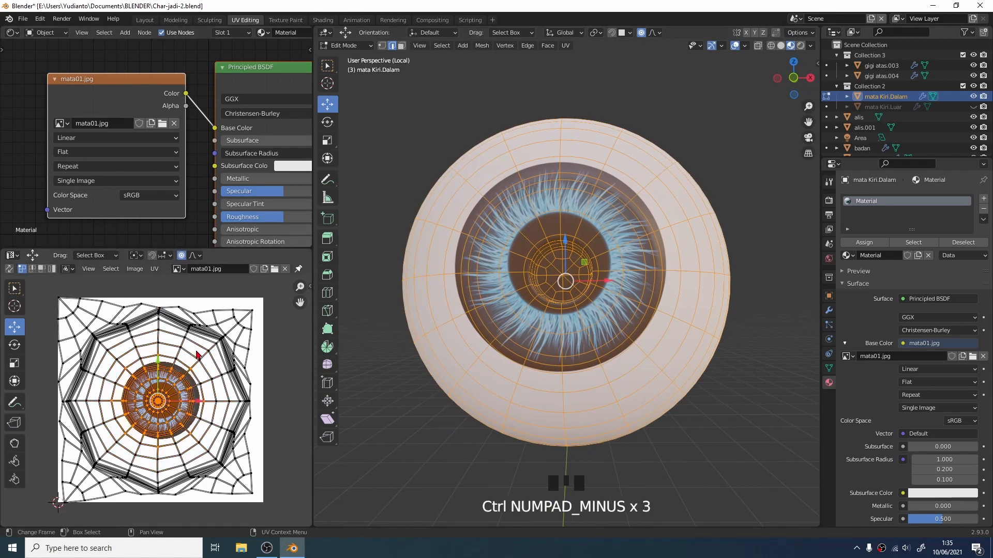
key(s)
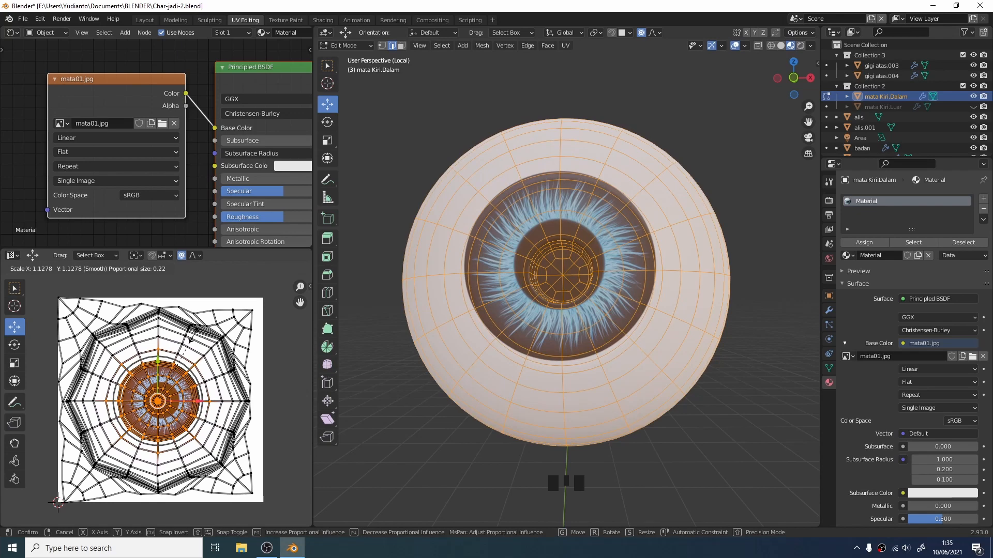
click(195, 339)
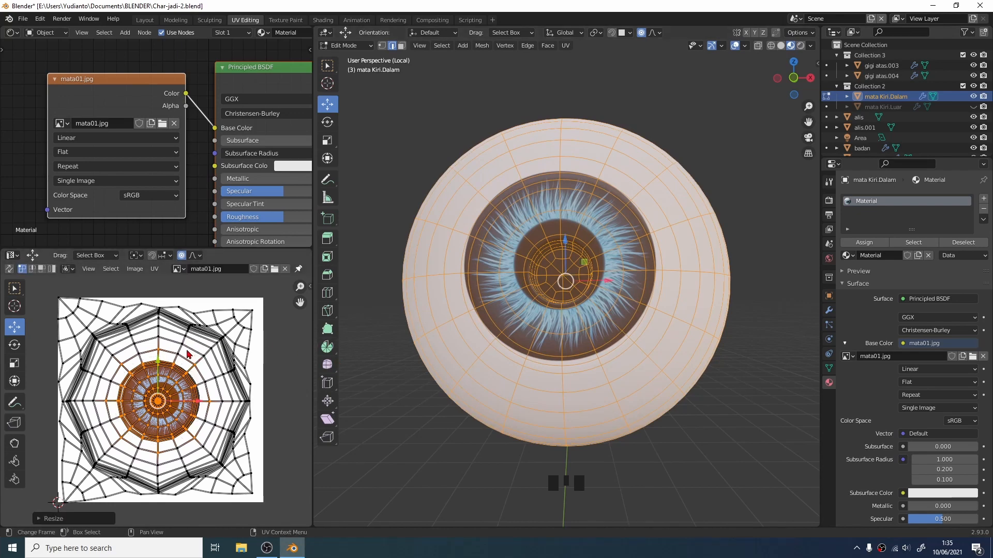
Step: Move the selected UVs about 0.015 horizontally and 0.005 vertically to centre the iris on the eye, and inspect it from the side
key(g)
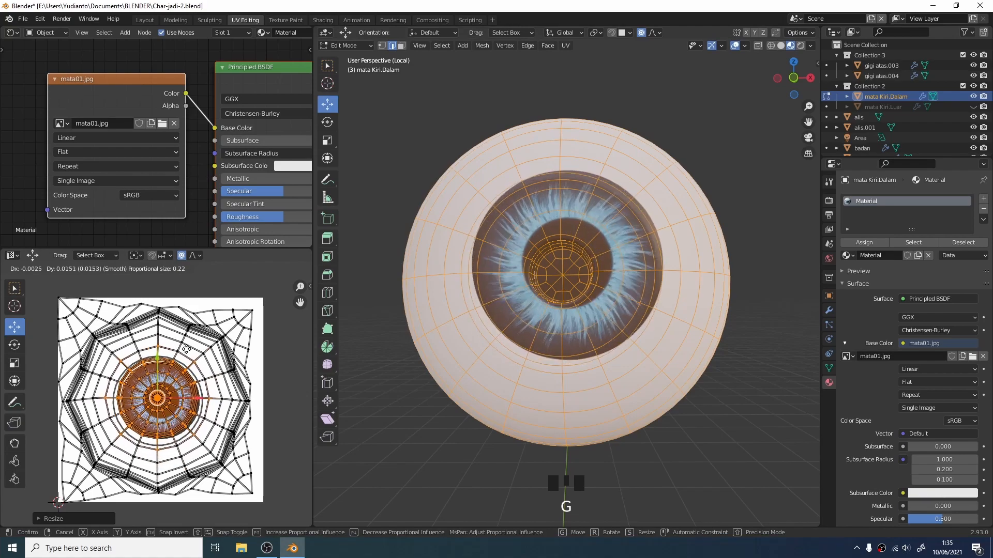
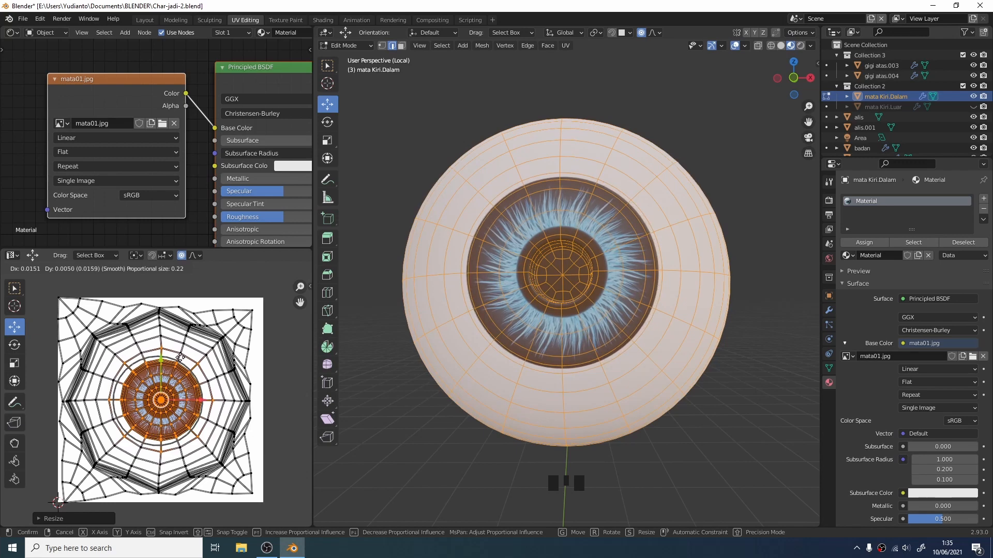
click(220, 362)
middle_drag(393, 352, 621, 373)
scroll(590, 392, down, 4)
click(532, 366)
scroll(575, 368, up, 4)
scroll(583, 373, down, 2)
scroll(609, 386, up, 3)
Step: Leave mesh editing and exit the isolated view of the inner eye to show the whole character
key(Tab)
key(KP_Divide)
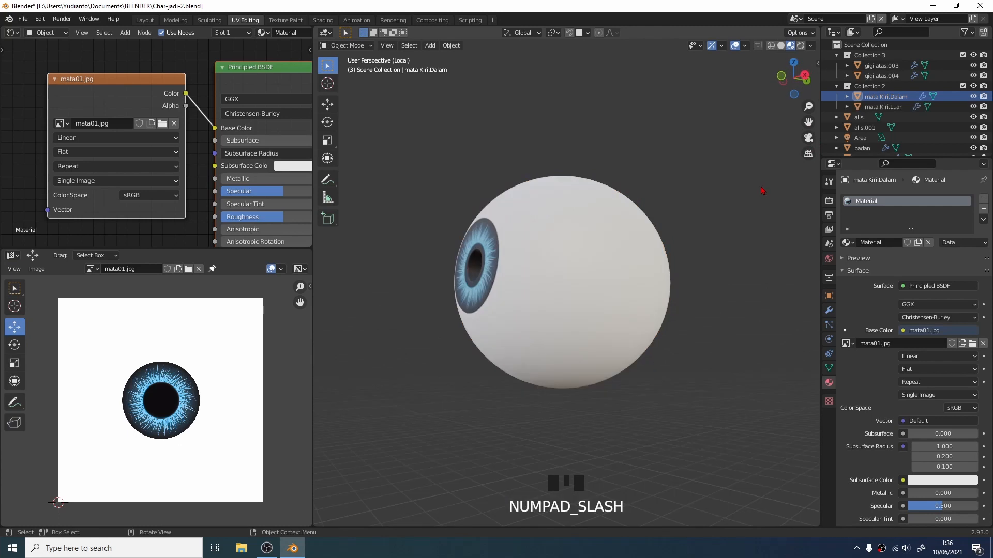
key(KP_Divide)
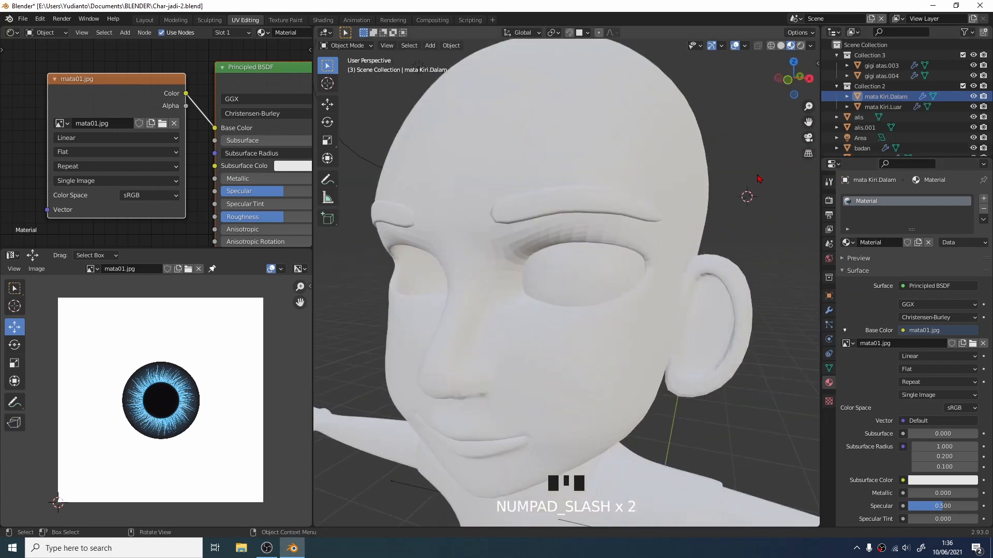
scroll(758, 178, down, 2)
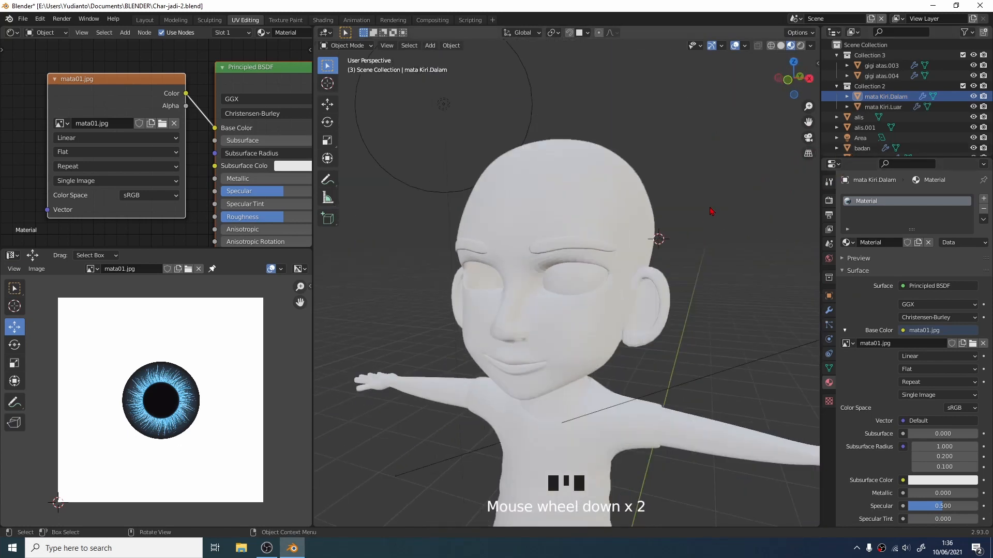
Step: Hide mata Kiri.Dalam and isolate the outer eye, mata Kiri.Luar, in local view
click(973, 97)
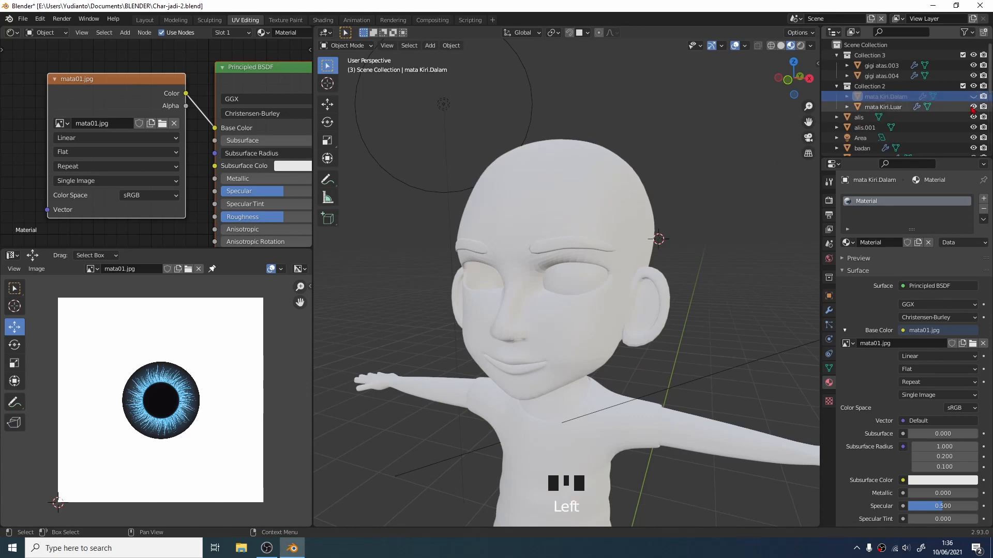
click(946, 107)
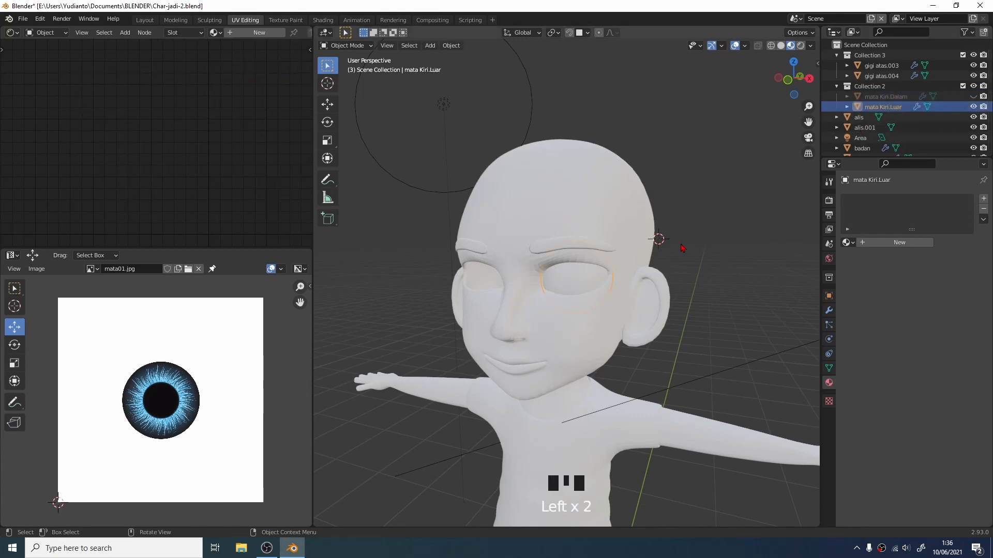
key(KP_Divide)
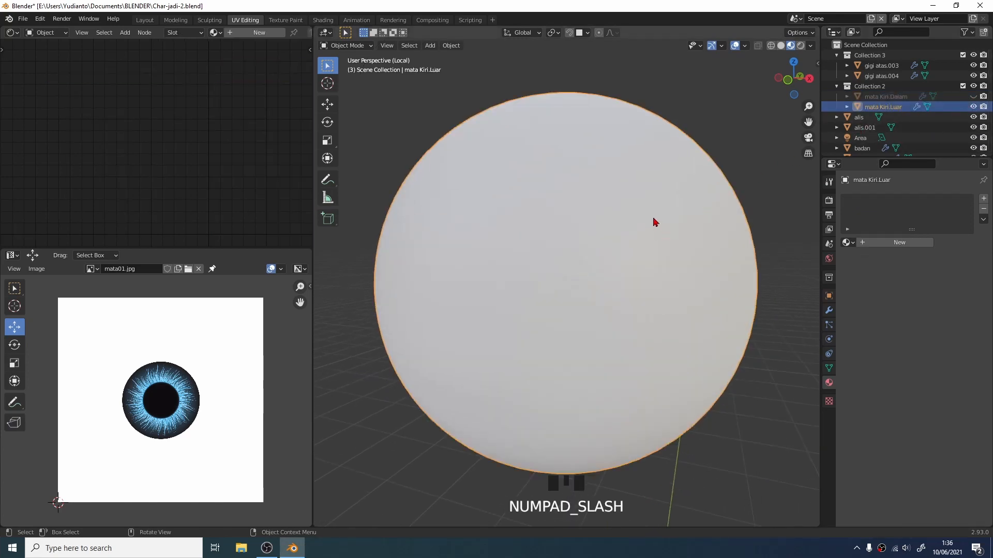
scroll(656, 222, down, 2)
middle_drag(656, 224, 534, 268)
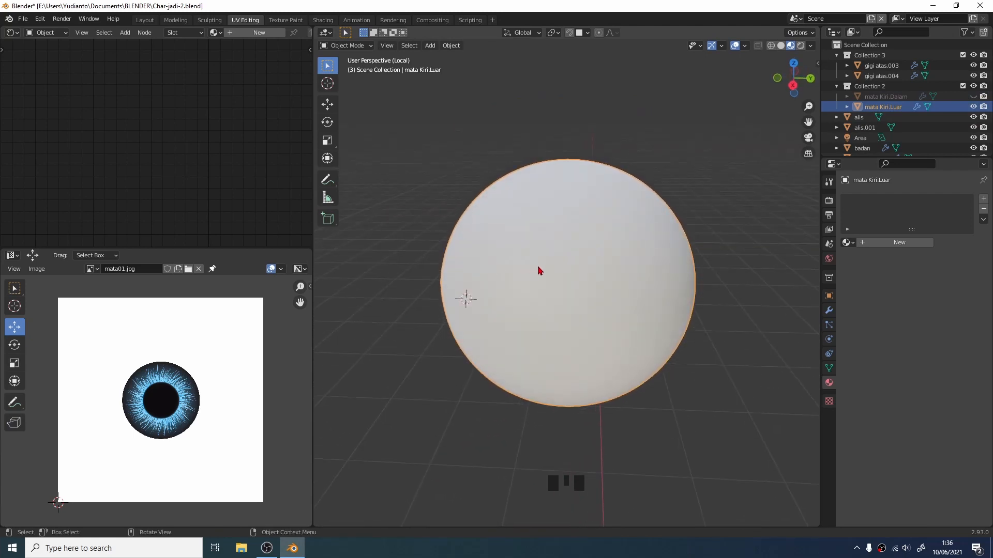
Step: Open the outer eye mesh for editing, give it a new material, and set the material's Transmission to 1.000
key(Tab)
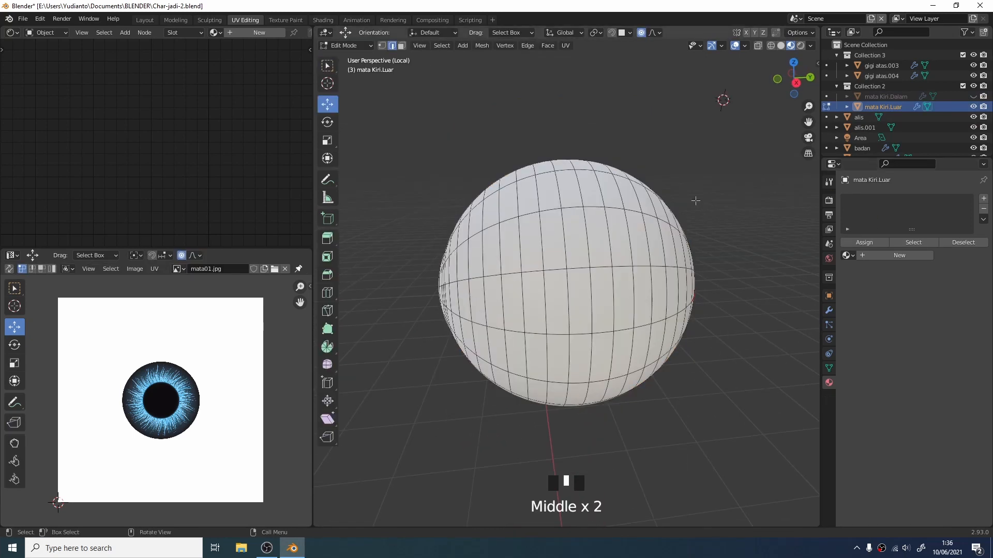
click(983, 199)
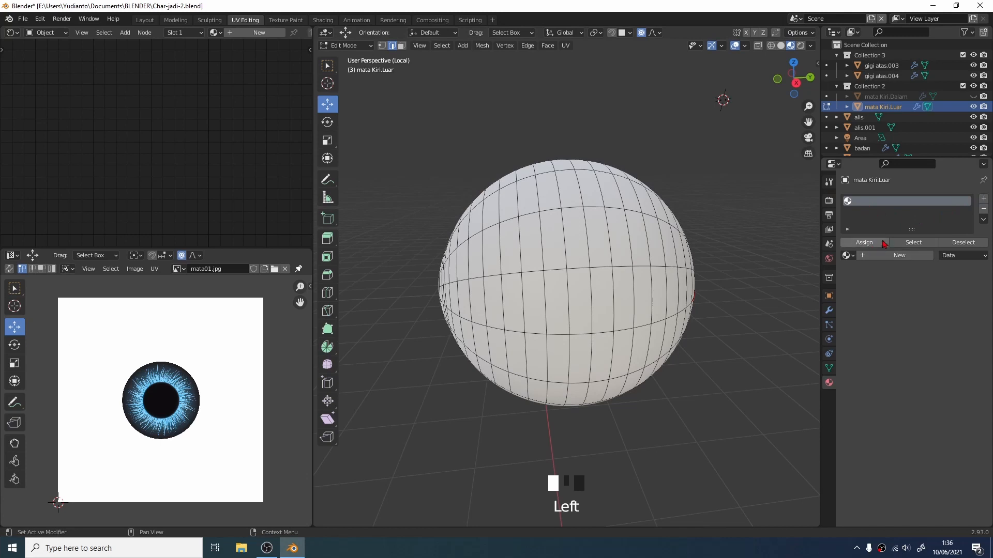
click(895, 255)
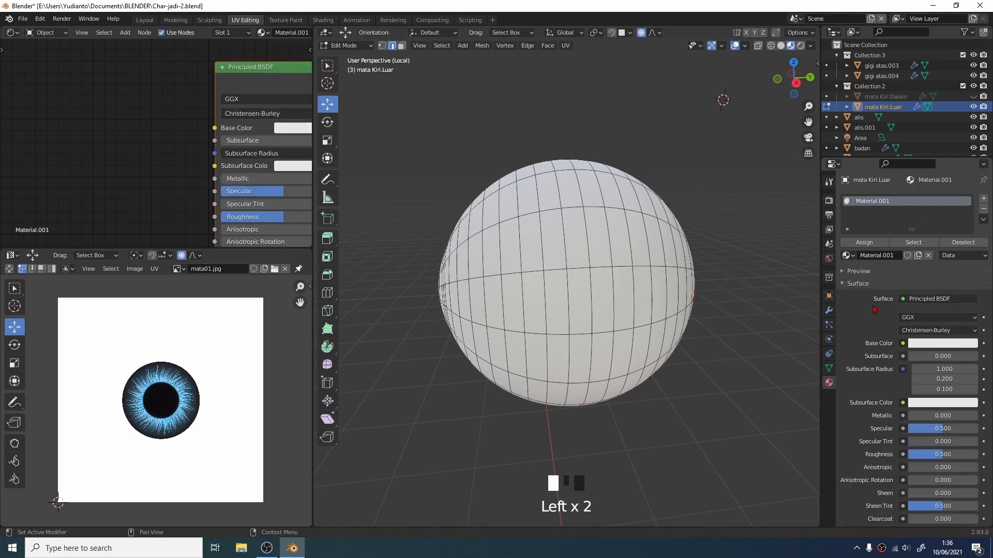
scroll(874, 309, down, 6)
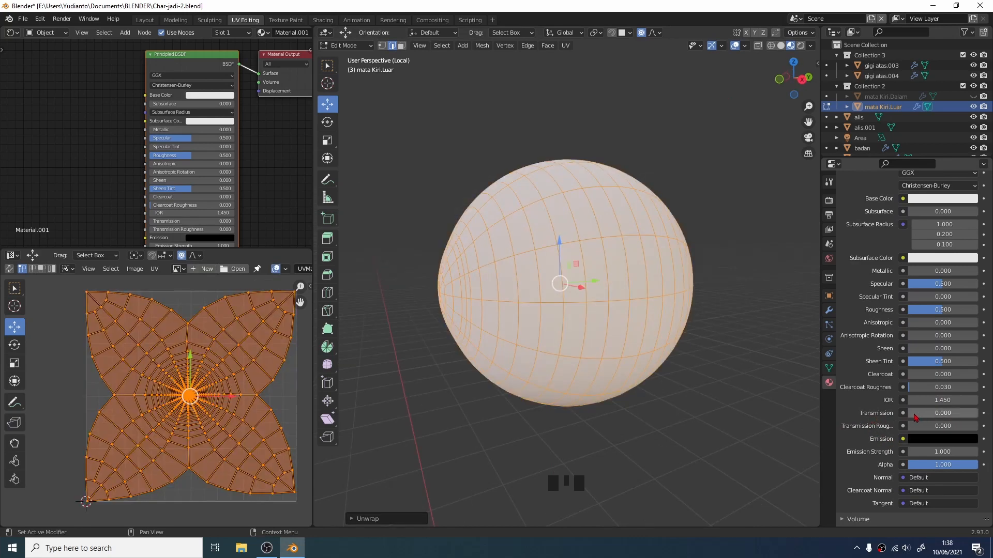
drag(915, 417, 980, 418)
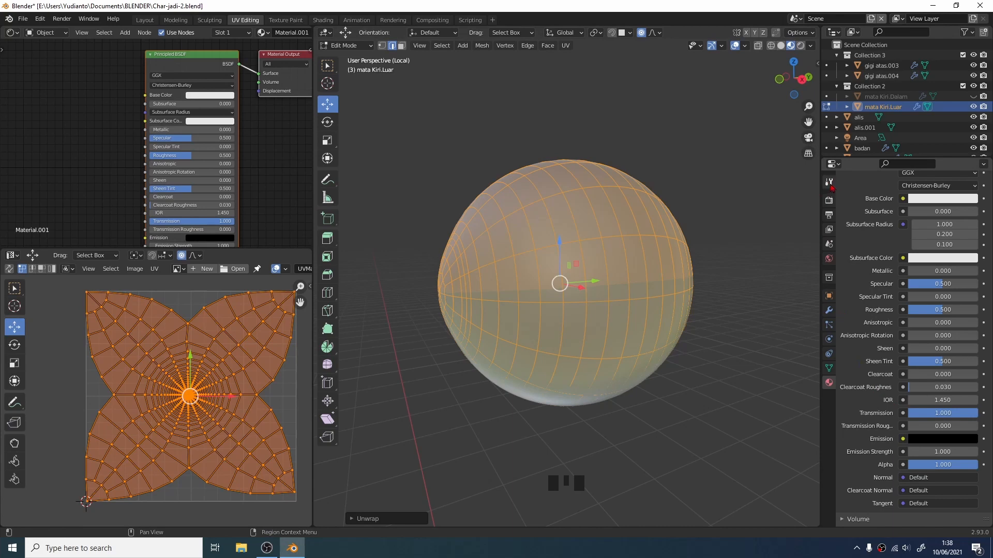
Step: Switch the render engine to Eevee and enable Screen Space Reflections with Refraction
click(829, 201)
click(919, 199)
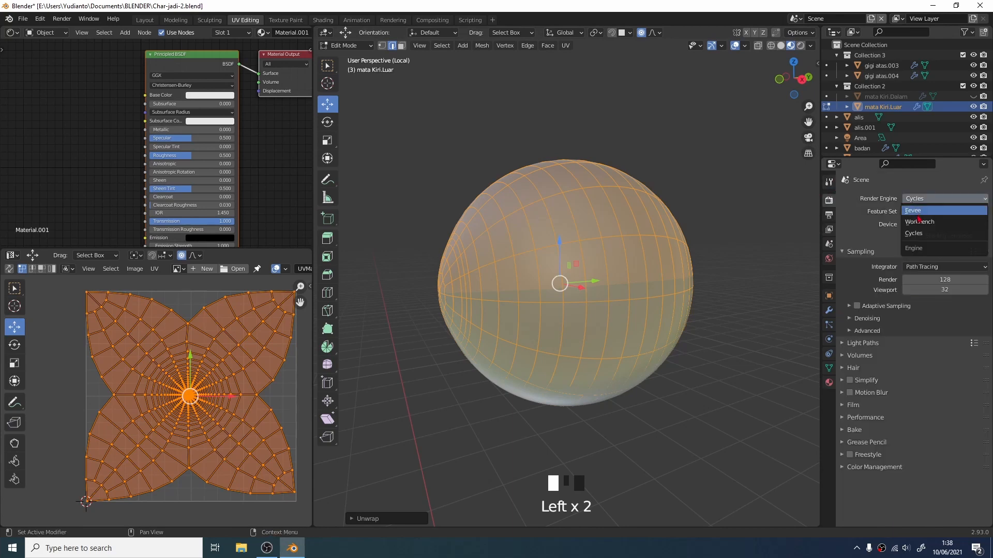
click(918, 211)
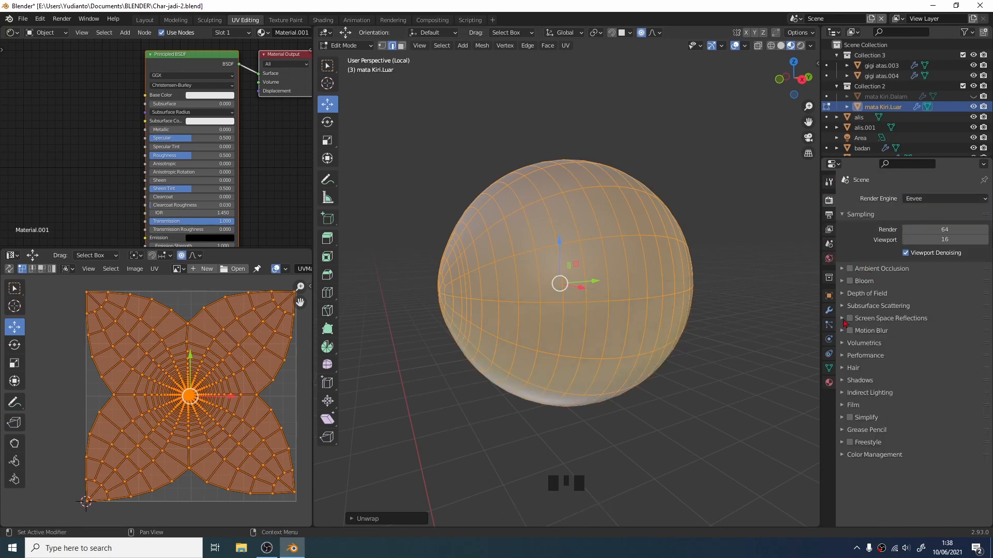
click(886, 319)
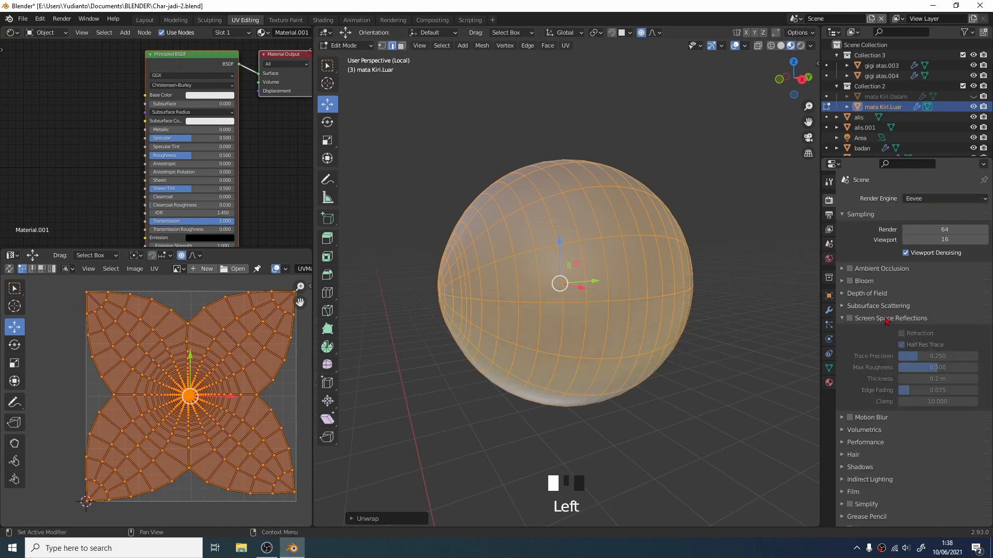
click(849, 318)
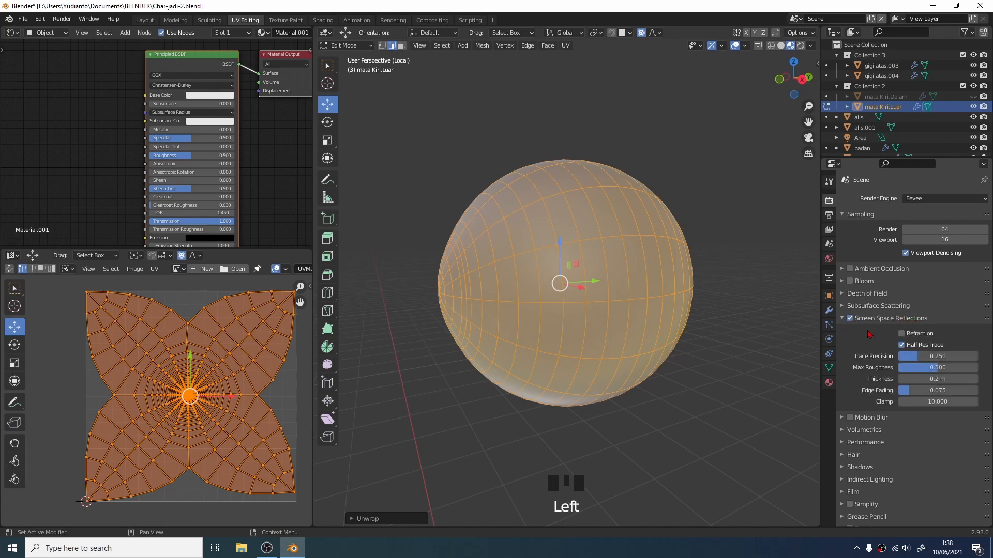
click(903, 335)
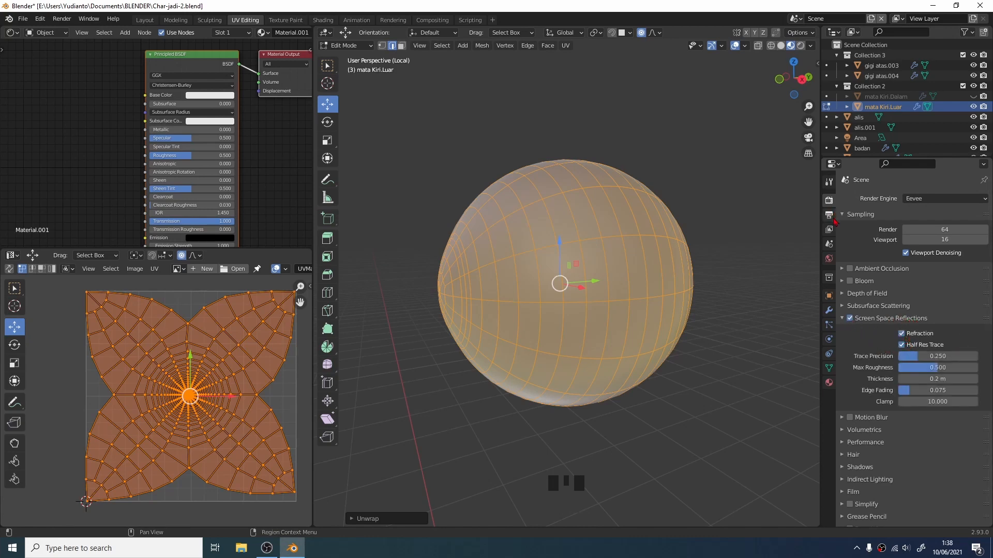
Step: Enable Screen Space Refraction in the settings of the outer eye's material, Material.001
click(829, 382)
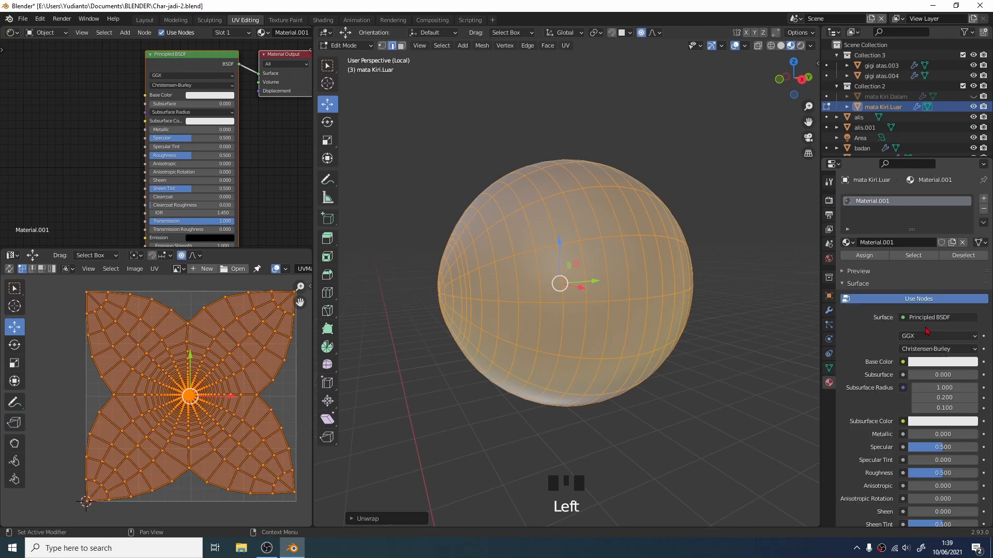
scroll(928, 331, down, 5)
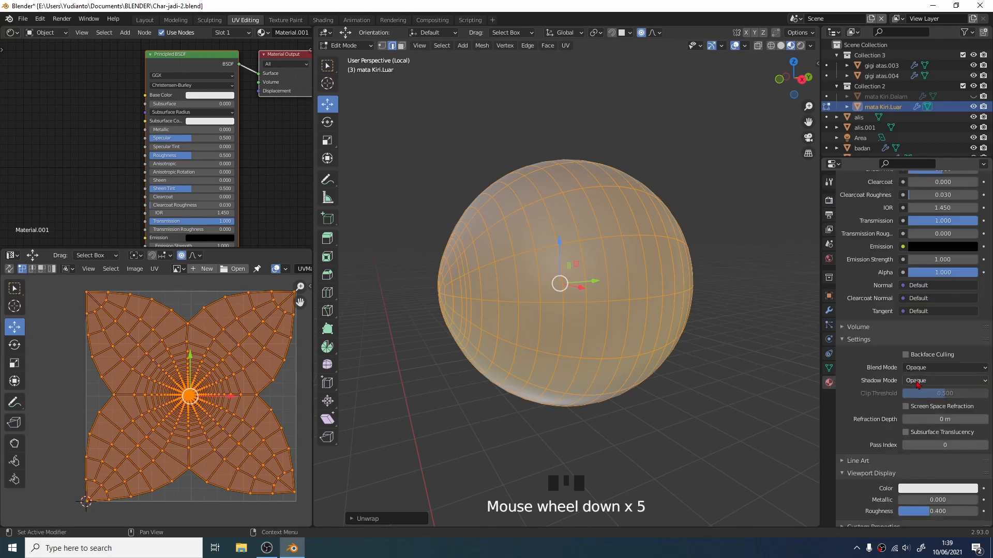
click(906, 406)
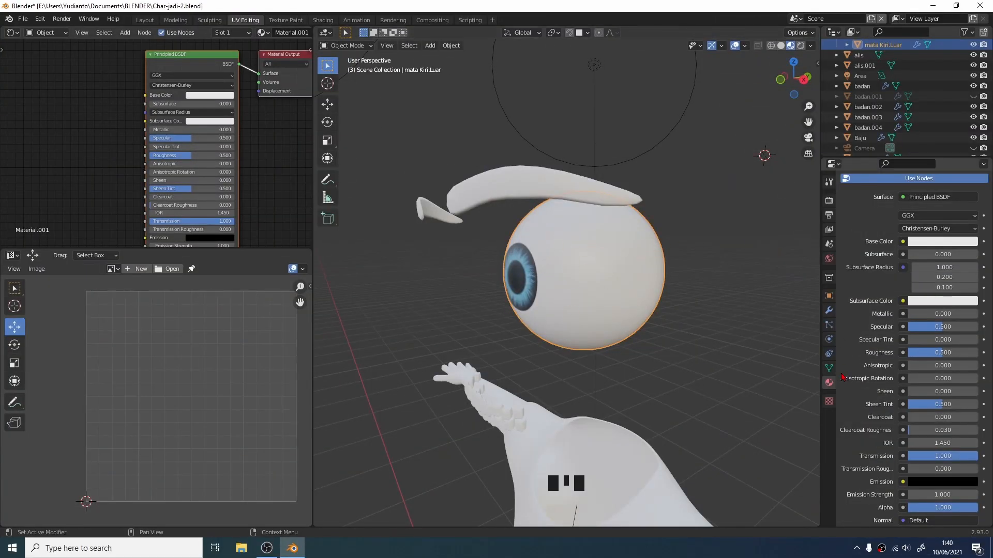
Step: Set the Roughness of mata Kiri.Luar's material to 0.000 with mata Kiri.Dalam hidden, and show the inner eye again
click(630, 281)
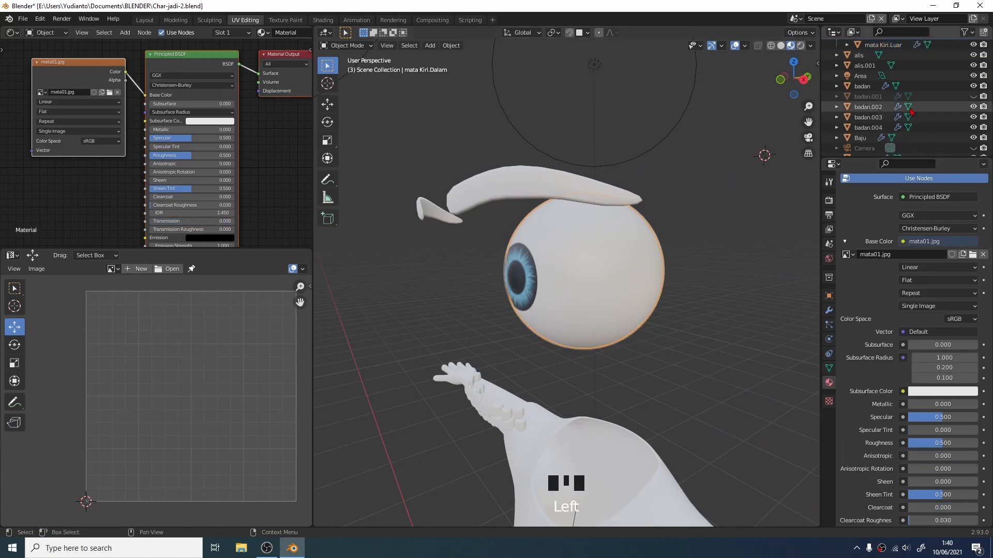
scroll(891, 88, up, 4)
click(883, 106)
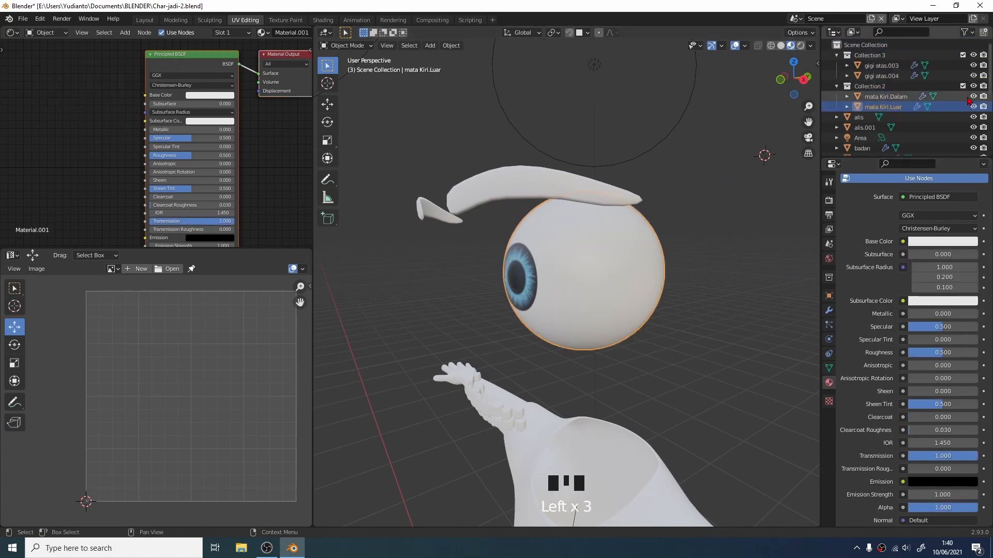
click(973, 97)
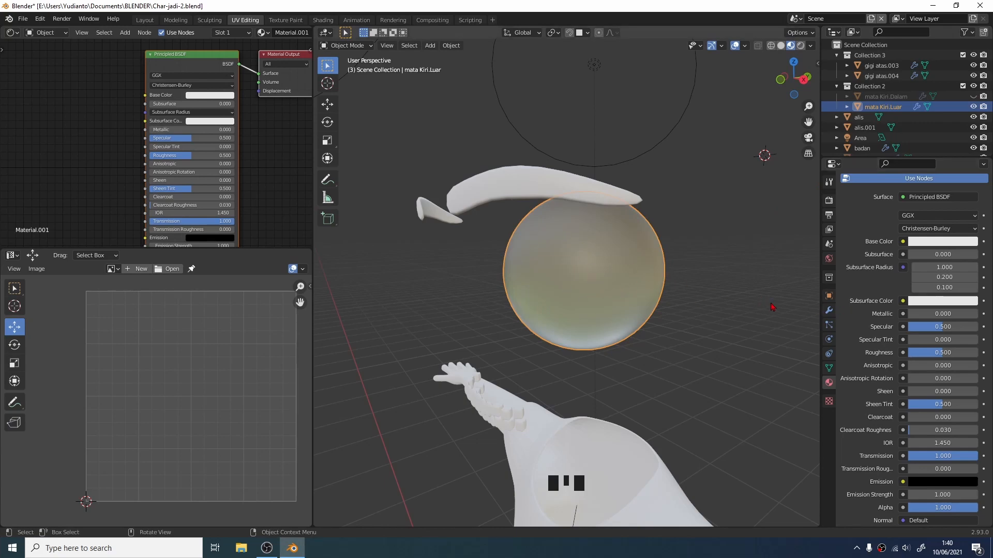
scroll(881, 284, down, 1)
scroll(882, 290, down, 1)
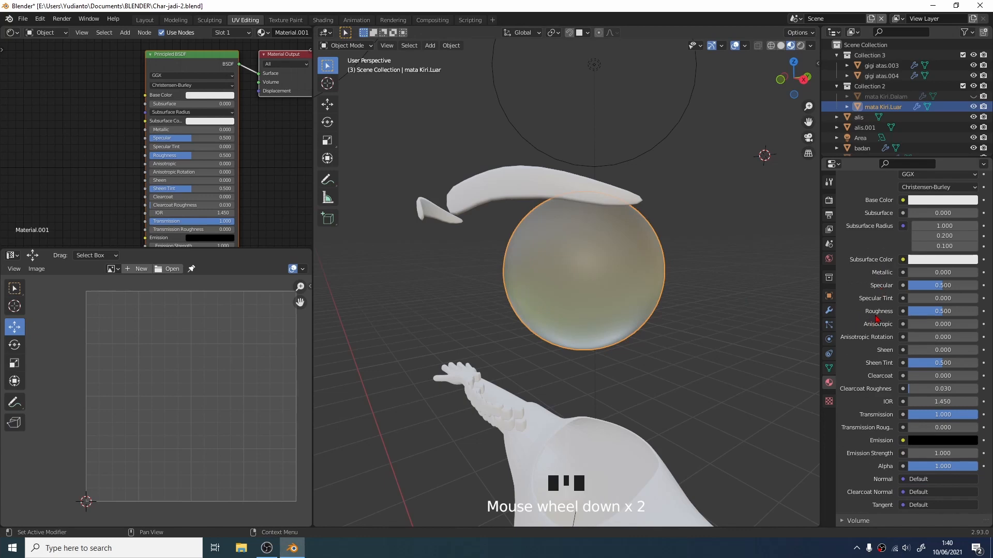
drag(944, 317, 913, 316)
click(973, 96)
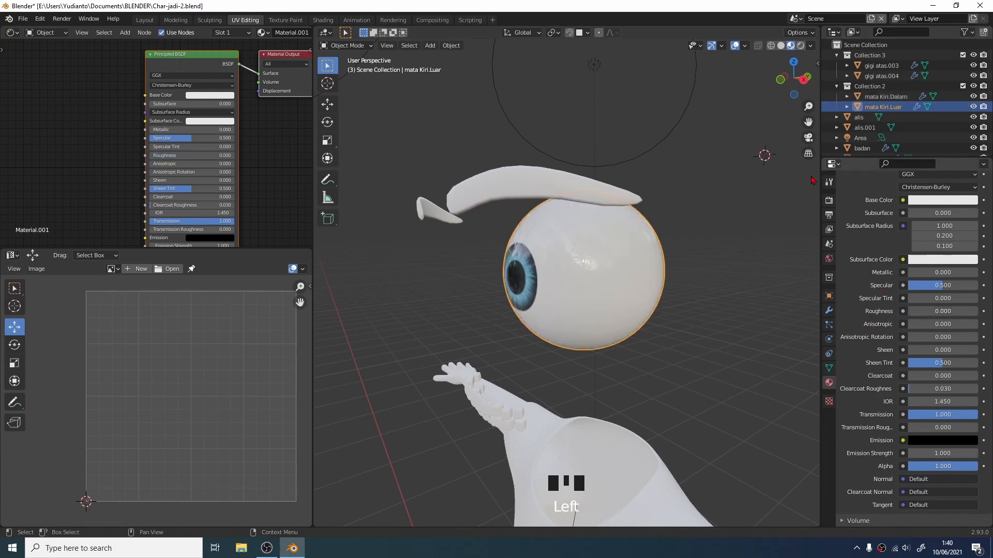
middle_drag(684, 264, 670, 307)
scroll(660, 280, down, 1)
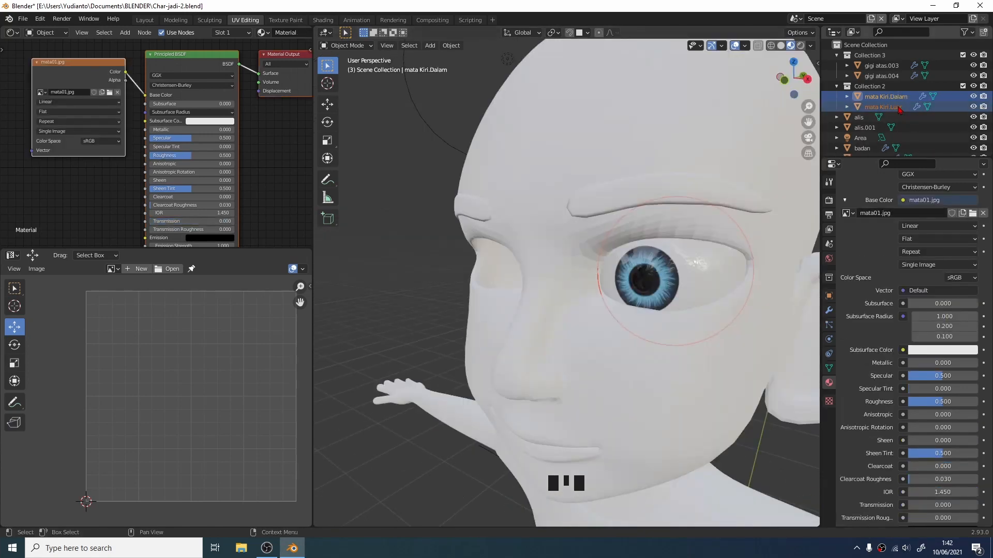
Step: Join mata Kiri.Dalam into mata Kiri.Luar, keeping the outer eye as the active object
click(889, 107)
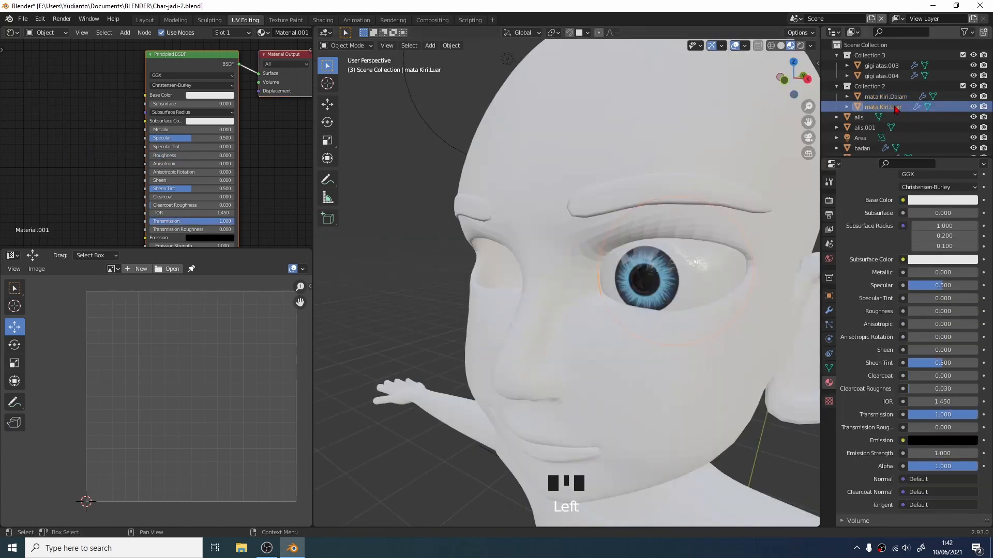
shift+click(885, 96)
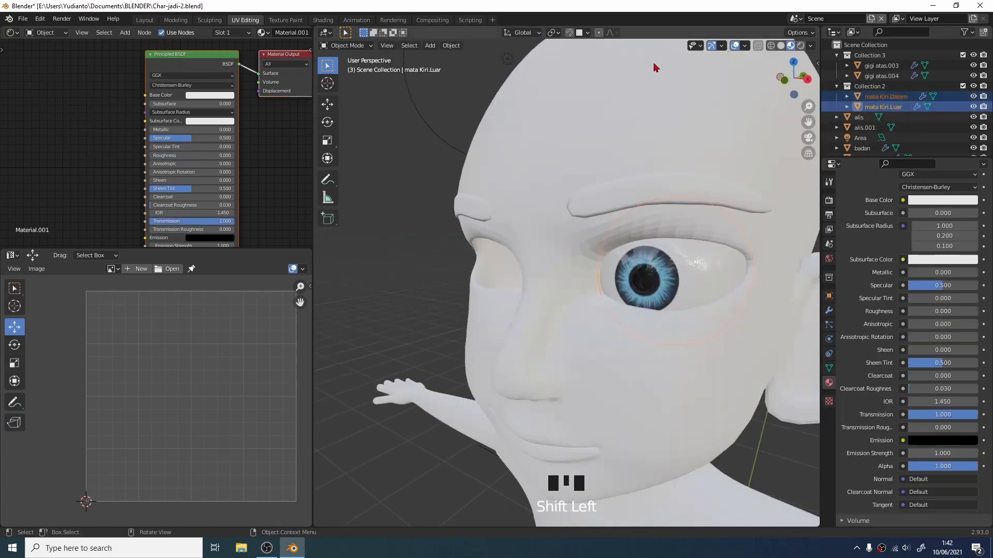
click(451, 46)
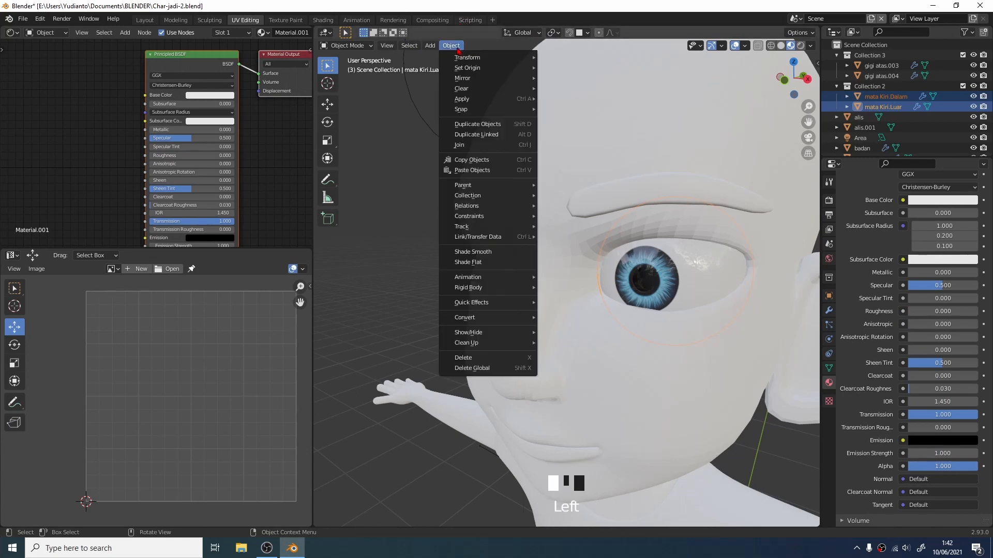
click(481, 145)
scroll(783, 289, up, 3)
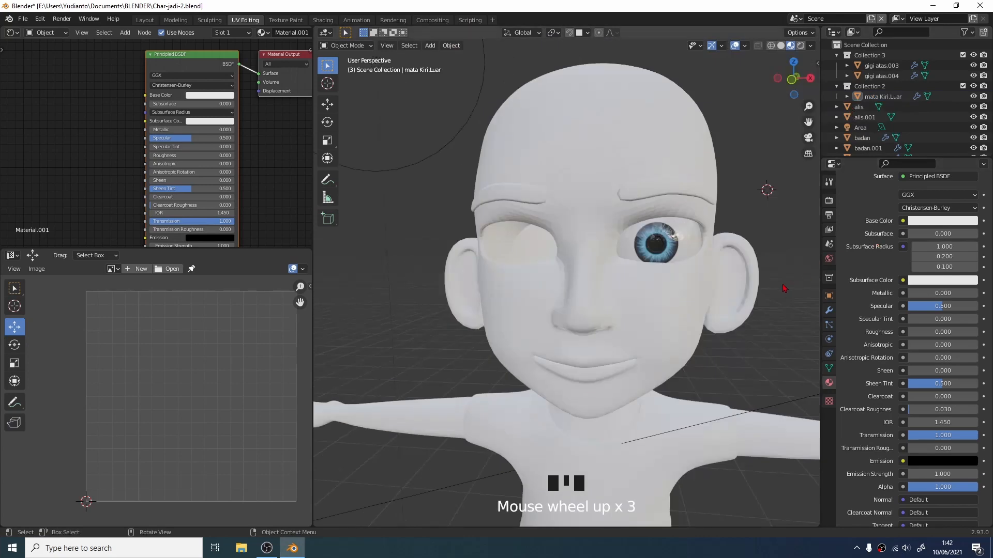
Step: Add a Mirror modifier to the joined eye mata Kiri.Luar to create the opposite eye
click(676, 250)
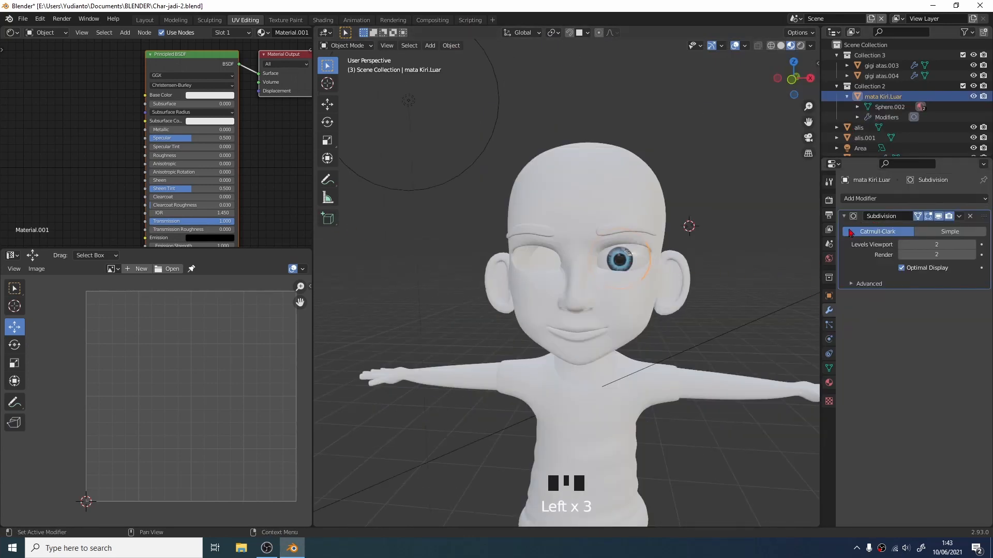
click(852, 198)
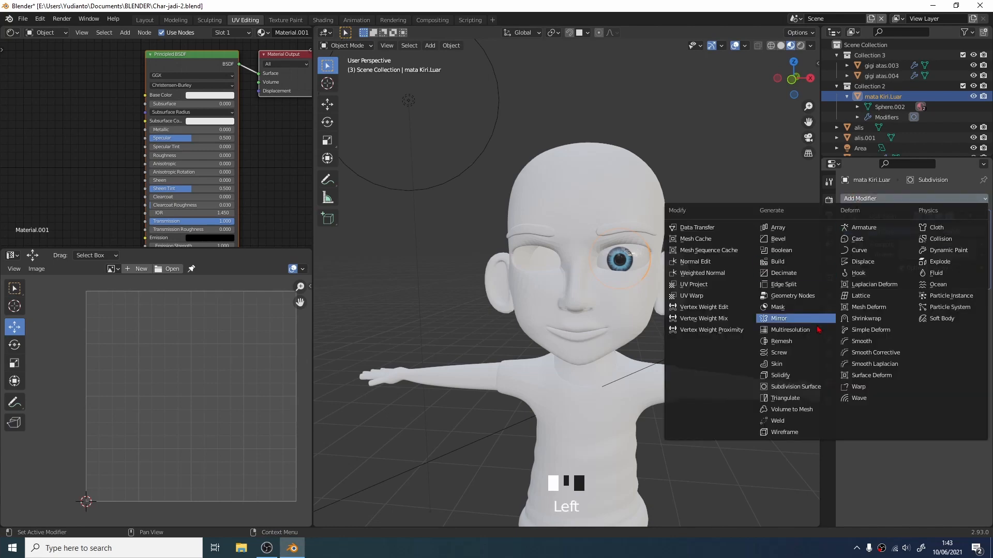
click(780, 319)
middle_drag(626, 217, 537, 256)
Step: Check the UV layouts of both eyebrows, alis and alis.001, in mesh editing
click(537, 256)
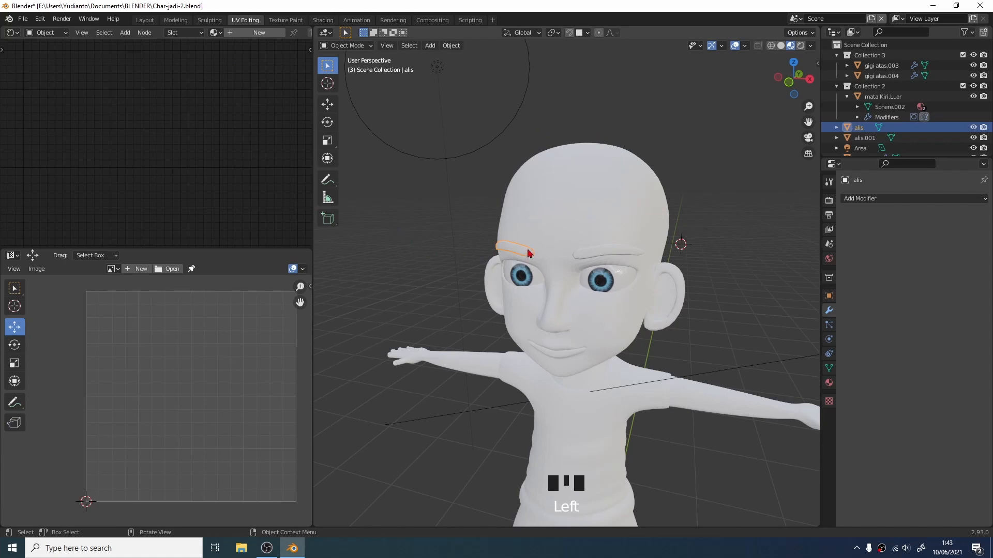
key(Tab)
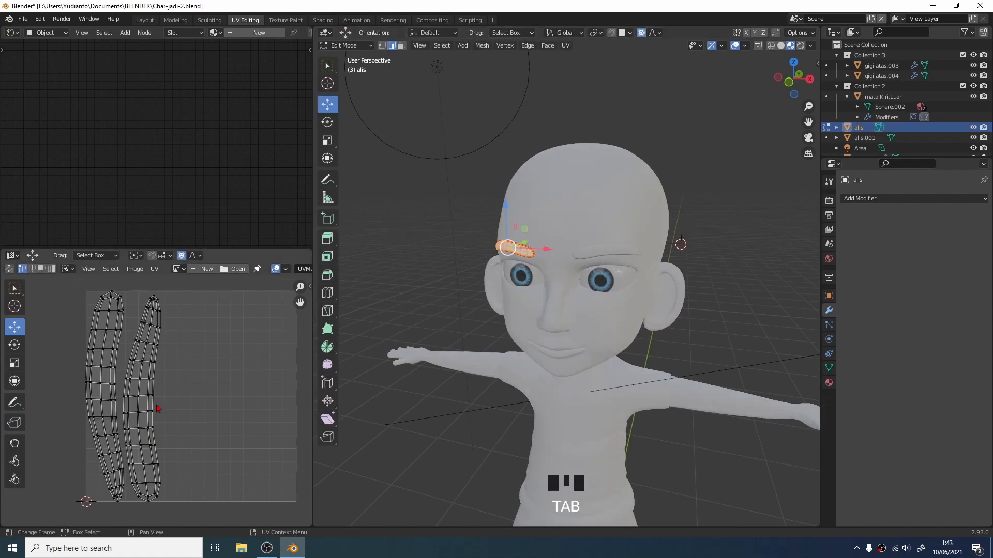
key(Tab)
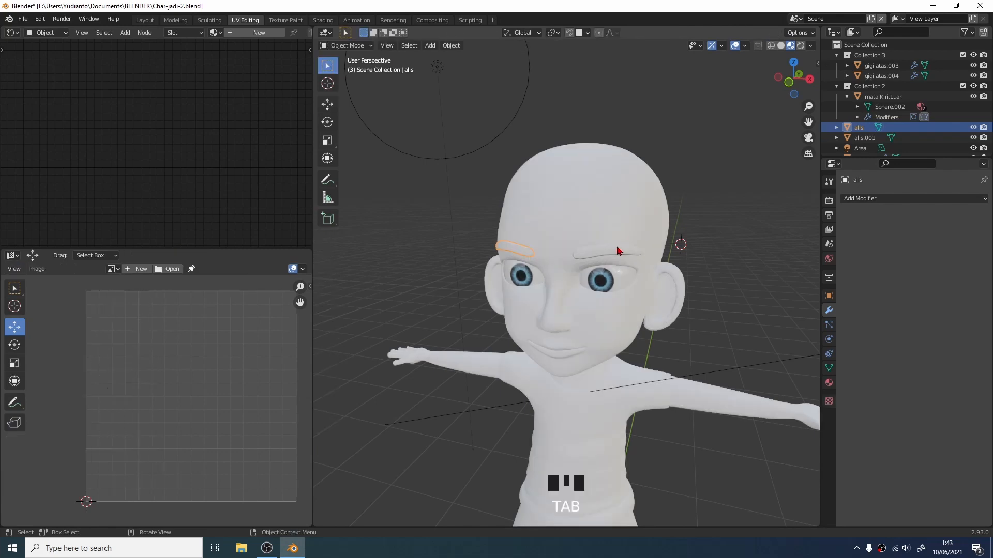
click(612, 253)
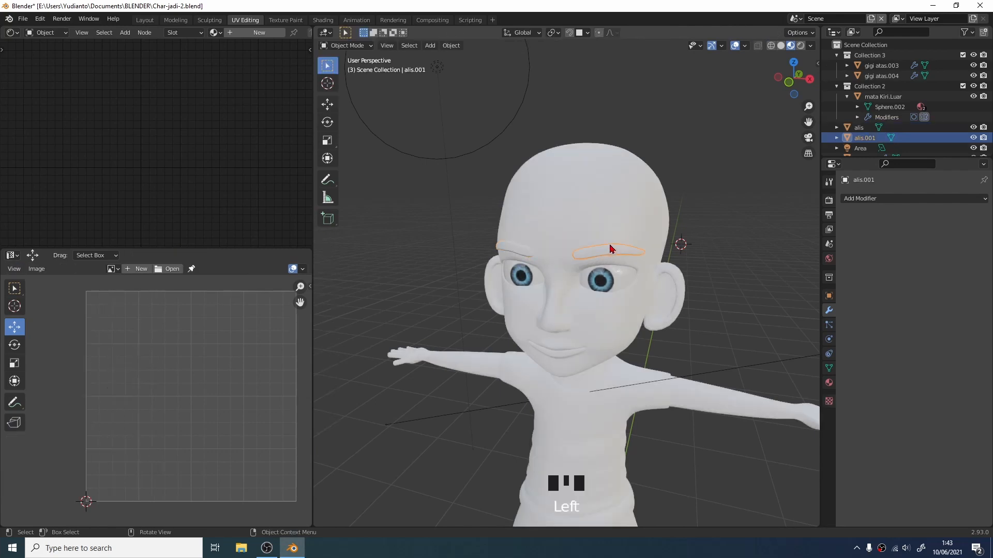
key(Tab)
key(Tab)
Step: Examine the head mesh badan.001 and its UV layout in mesh editing, and return to object mode
click(584, 218)
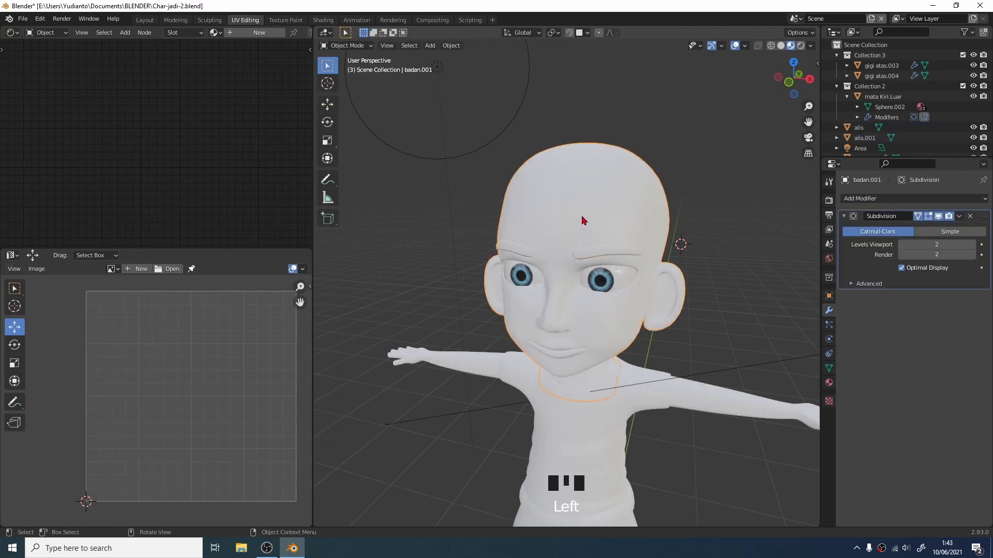
key(Tab)
middle_drag(661, 192, 642, 207)
scroll(641, 206, up, 3)
middle_drag(564, 253, 609, 255)
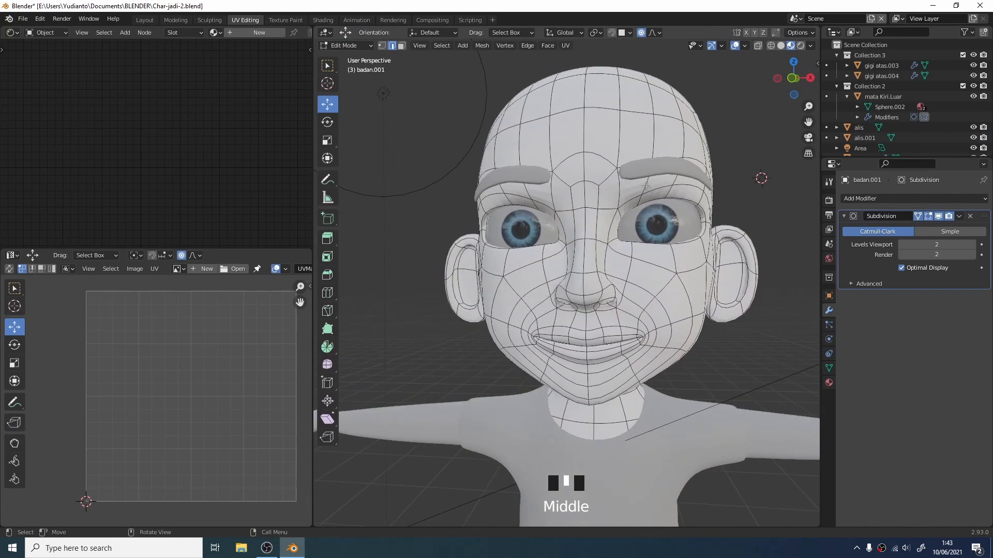
click(647, 172)
key(Tab)
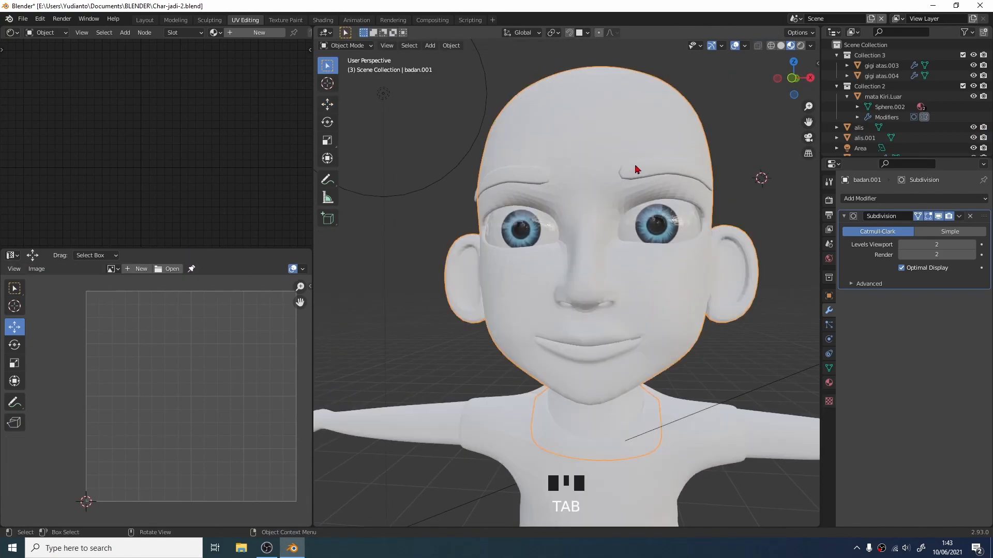
Step: Hide the eyebrows, eyes, head, shirt and both arms together, and make the head badan.001 visible again
click(634, 170)
key(Tab)
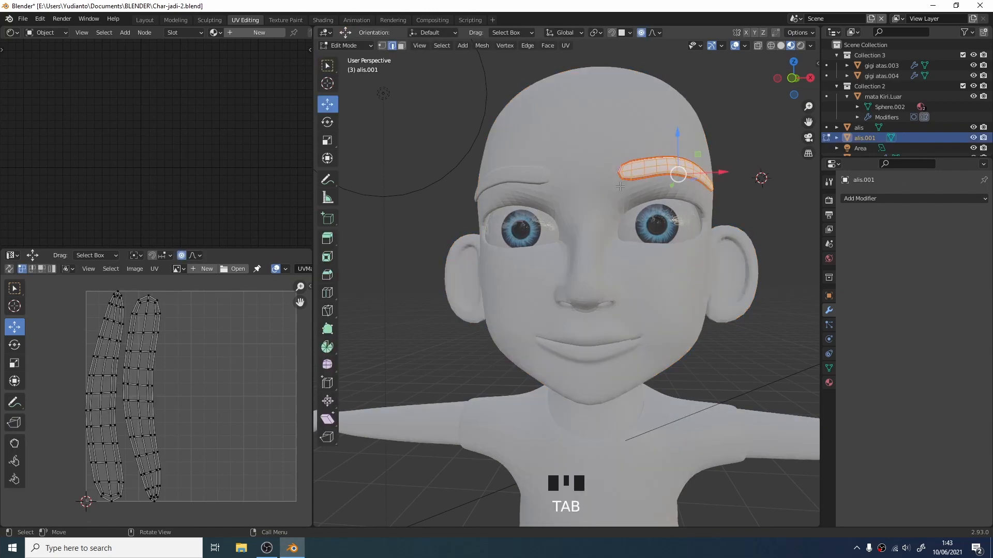
key(Tab)
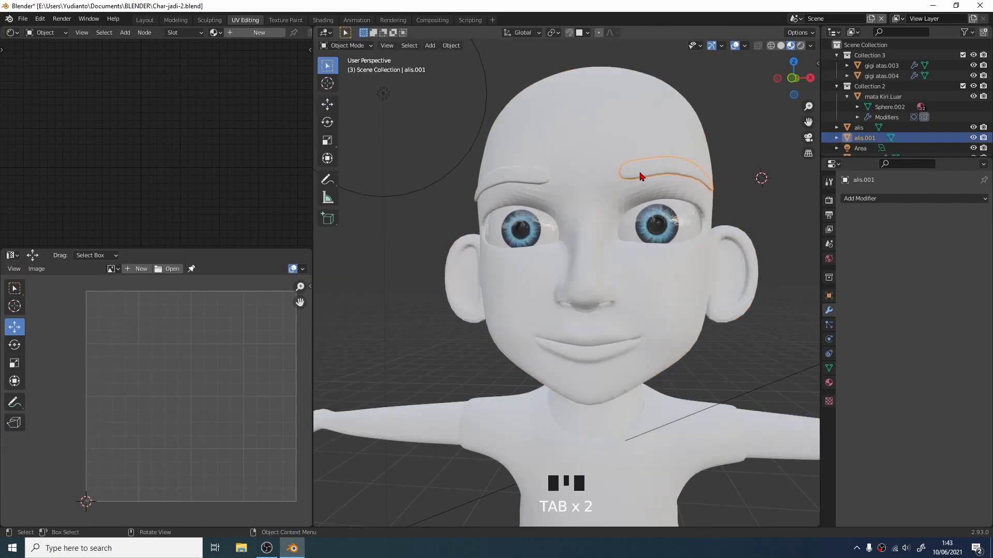
shift+click(540, 184)
shift+click(646, 239)
shift+click(539, 236)
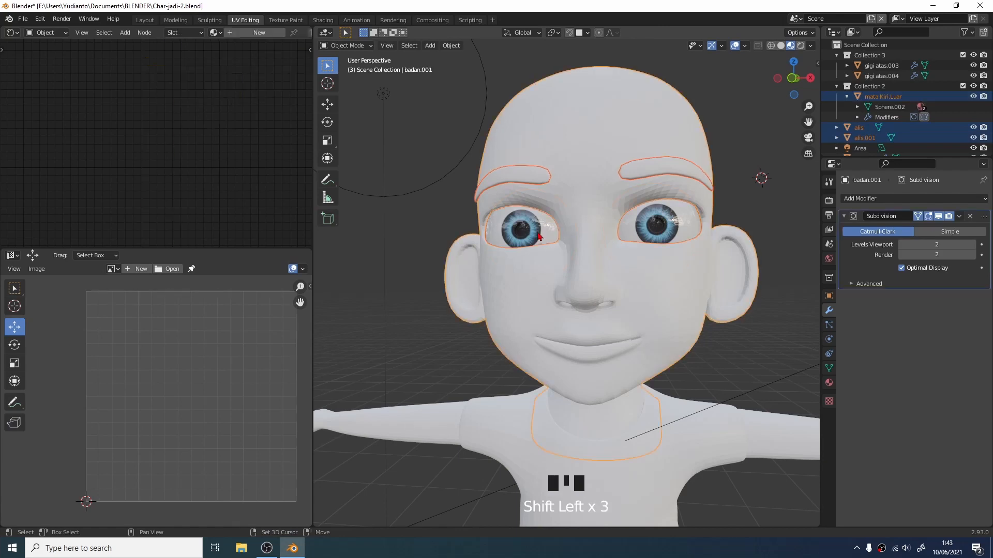
shift+click(644, 236)
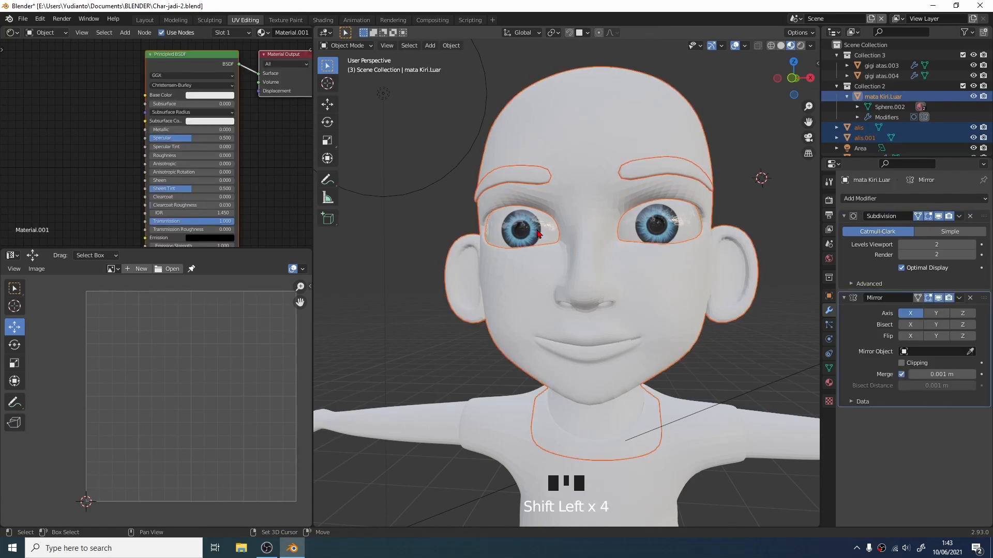
middle_drag(558, 232, 556, 237)
scroll(556, 237, down, 1)
shift+click(681, 416)
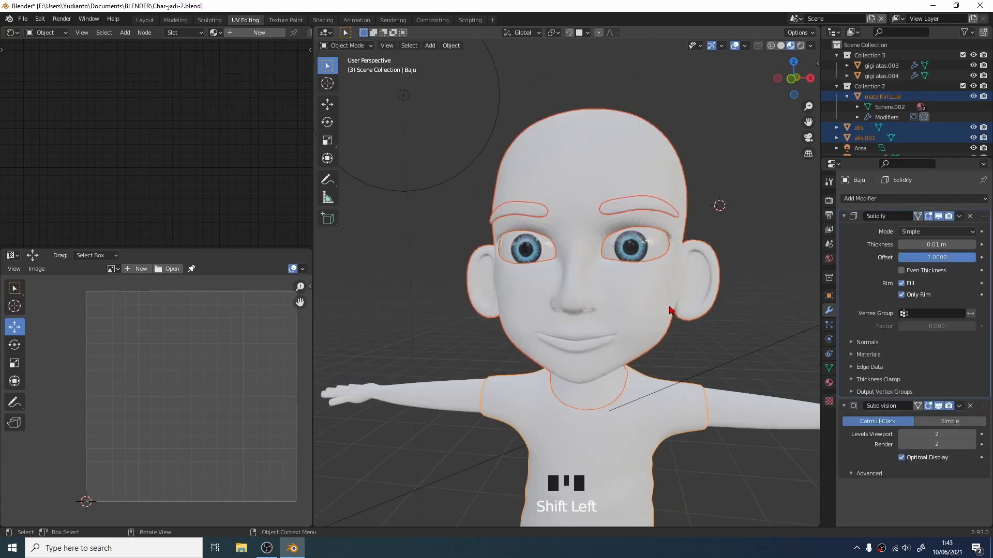
shift+click(723, 414)
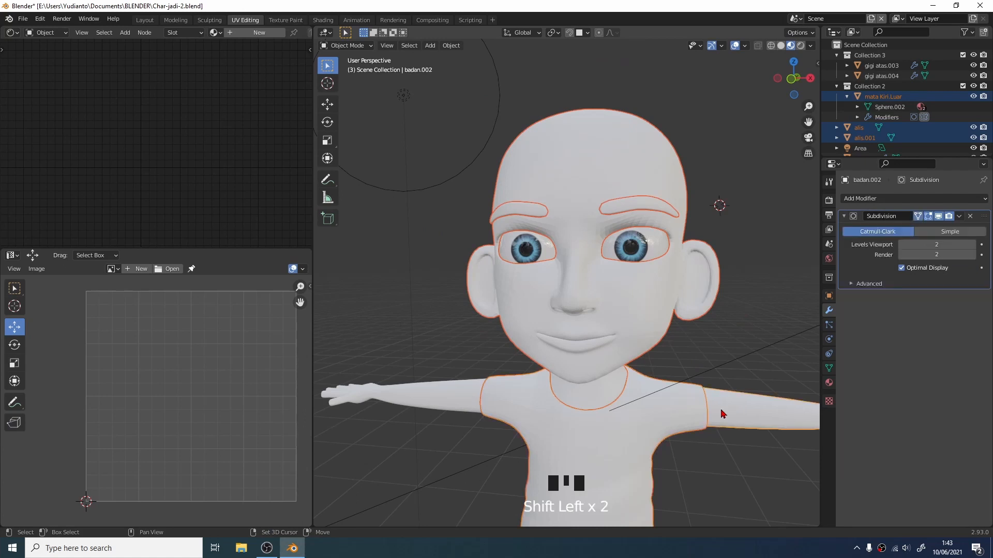
shift+click(484, 399)
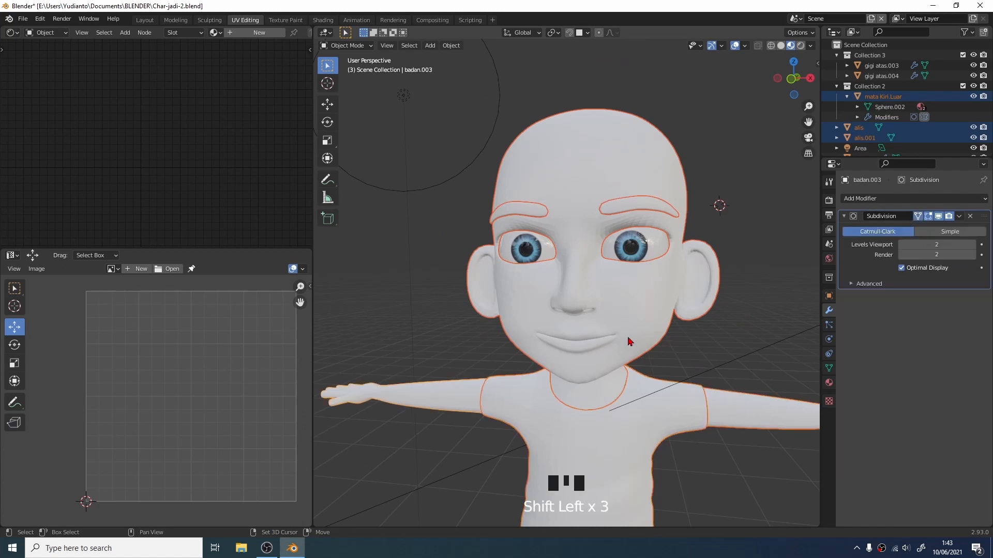
key(h)
scroll(974, 135, down, 2)
click(973, 130)
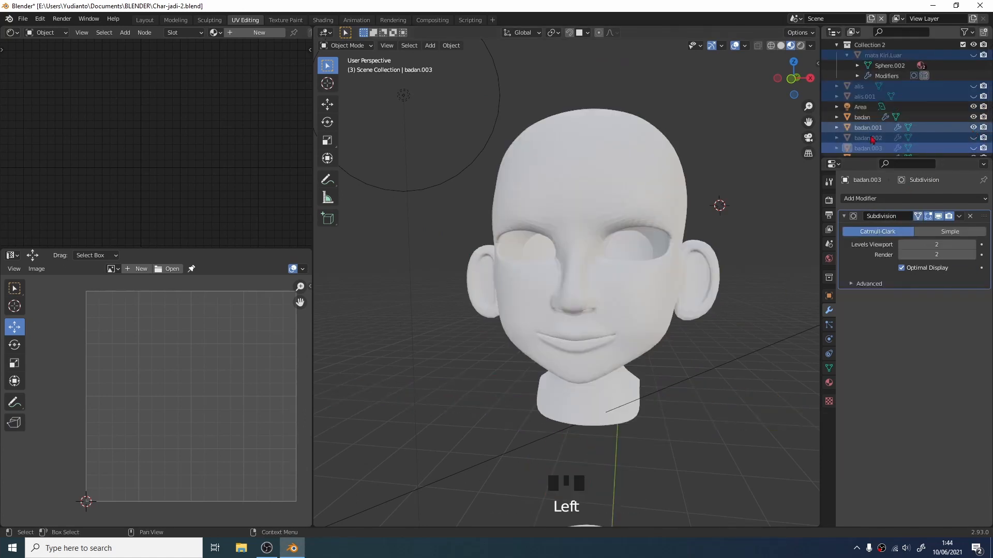
Step: Mark a seam across the top of the forehead and along the head's centre line over the crown down to the nape
middle_drag(752, 150, 662, 188)
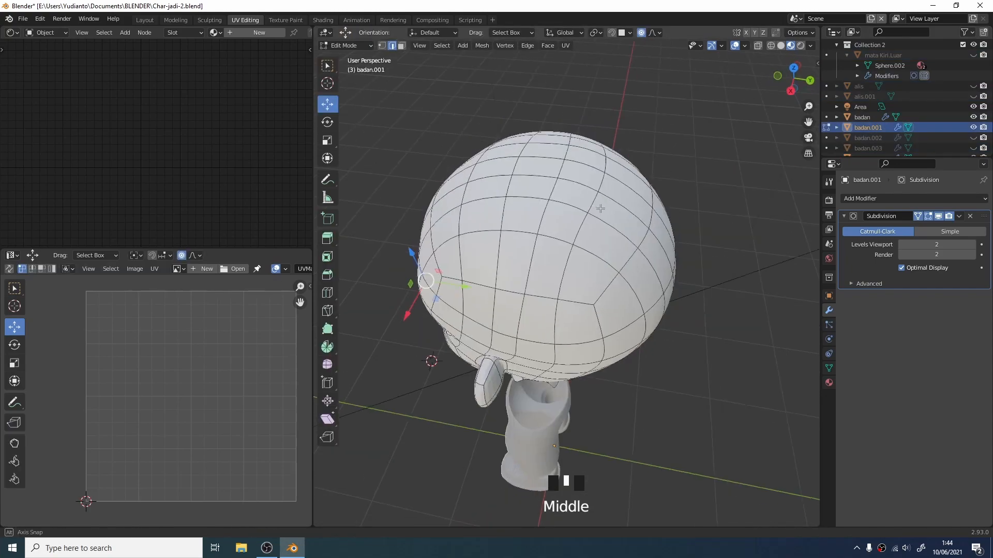
middle_drag(600, 208, 517, 155)
middle_drag(523, 203, 668, 191)
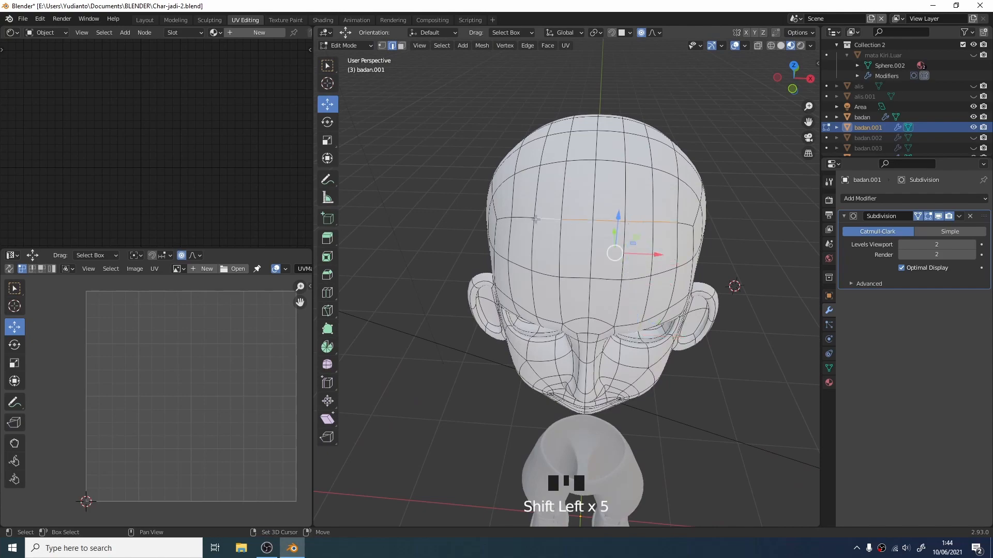
middle_drag(535, 219, 605, 292)
middle_drag(609, 247, 611, 333)
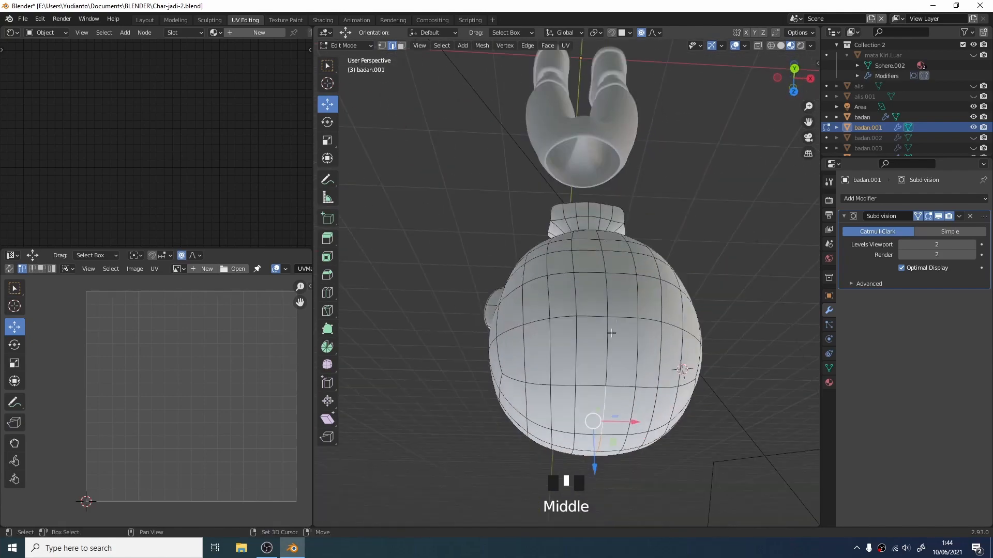
middle_drag(604, 258, 557, 279)
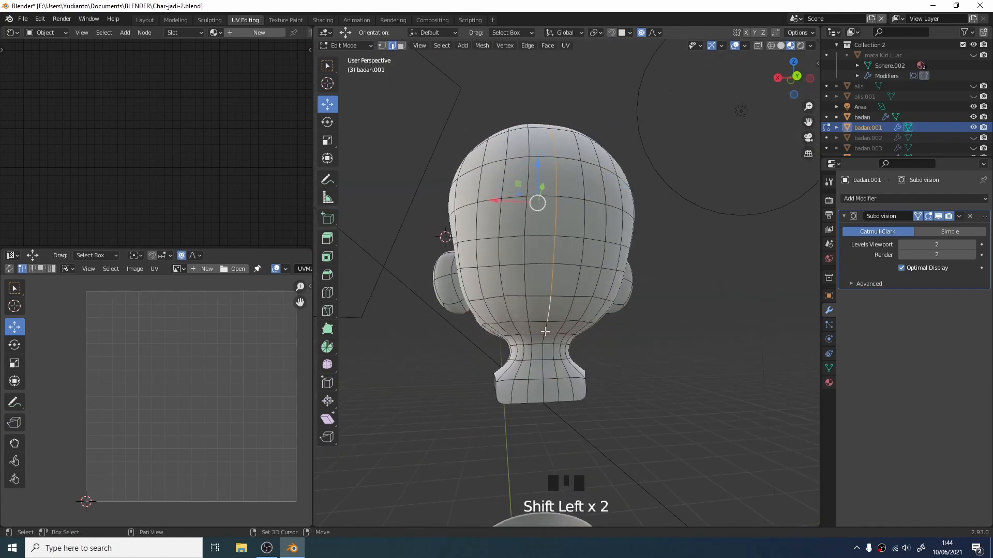
shift+middle_drag(565, 345, 549, 257)
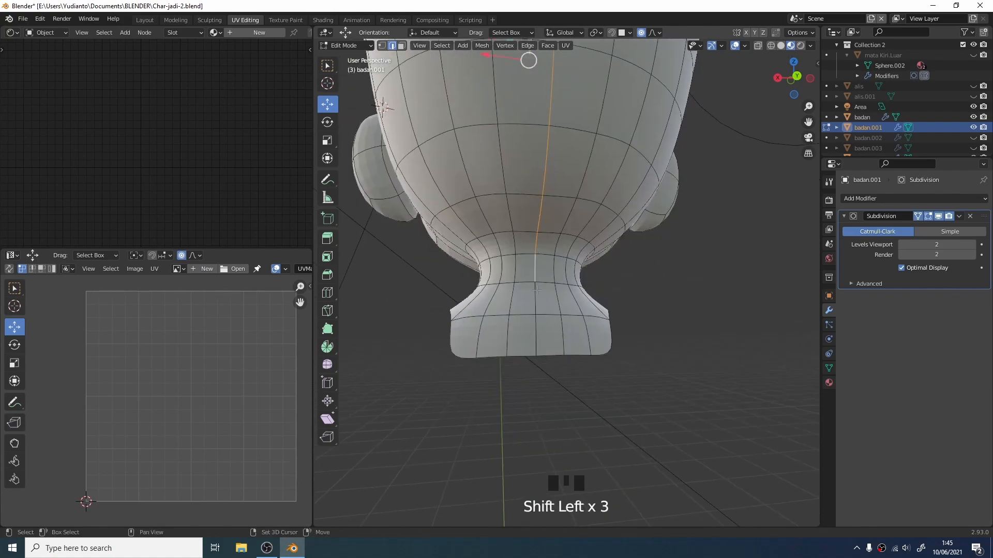
shift+click(537, 336)
middle_drag(537, 336, 653, 33)
key(ctrl+z)
key(ctrl+z)
key(ctrl+z)
click(566, 46)
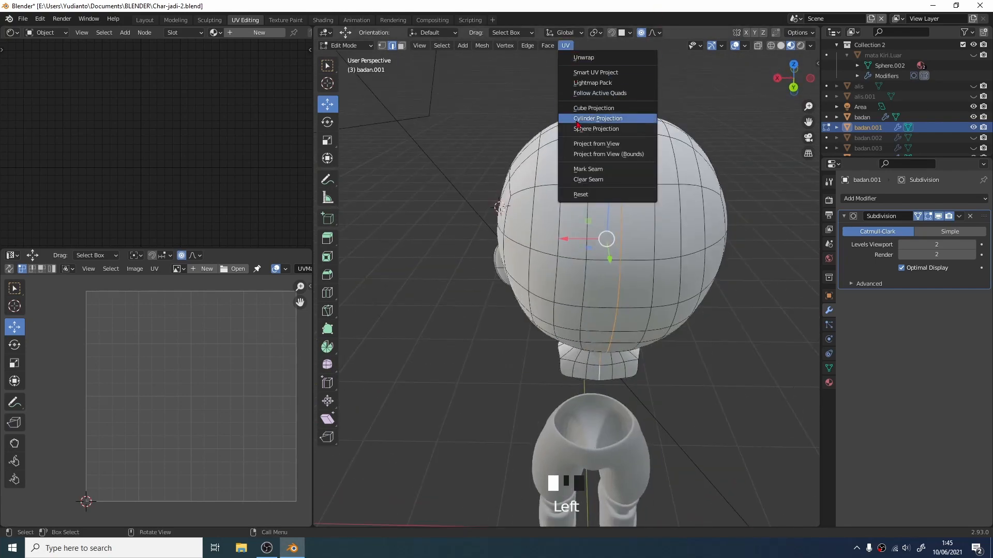
click(591, 165)
Step: Select the whole linked head mesh badan.001 and unwrap it along its seams
middle_drag(663, 151, 695, 108)
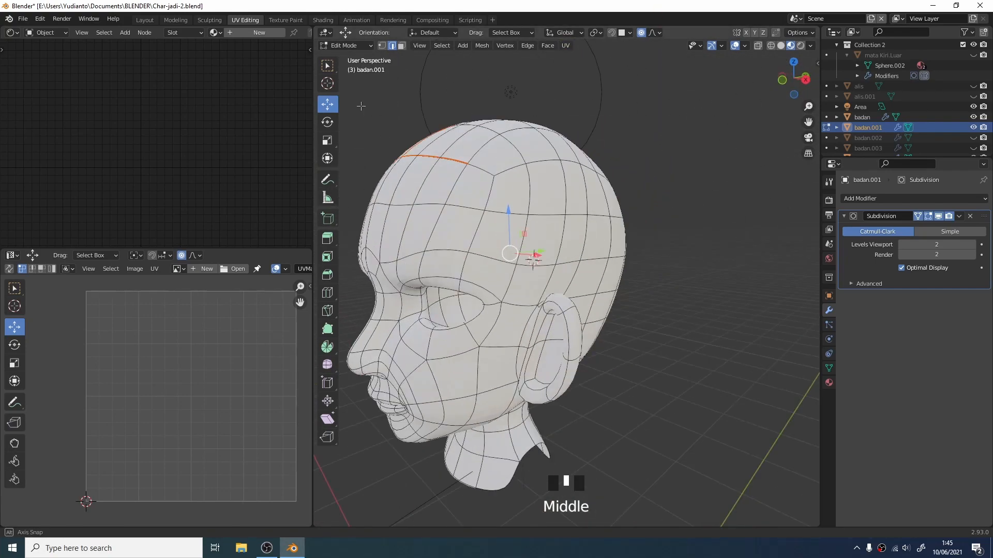
scroll(569, 233, down, 3)
shift+middle_drag(563, 67, 564, 200)
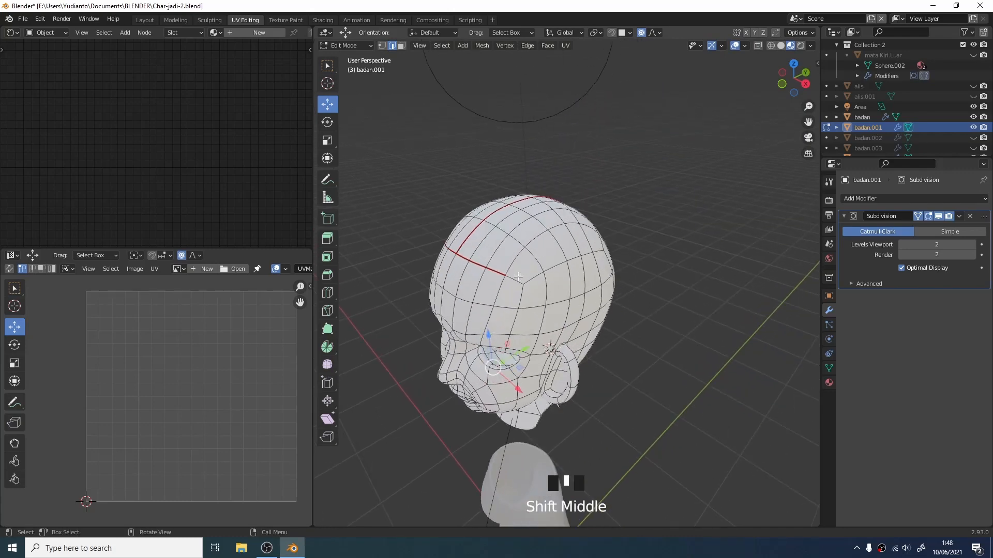
key(l)
scroll(292, 307, down, 3)
scroll(293, 307, up, 2)
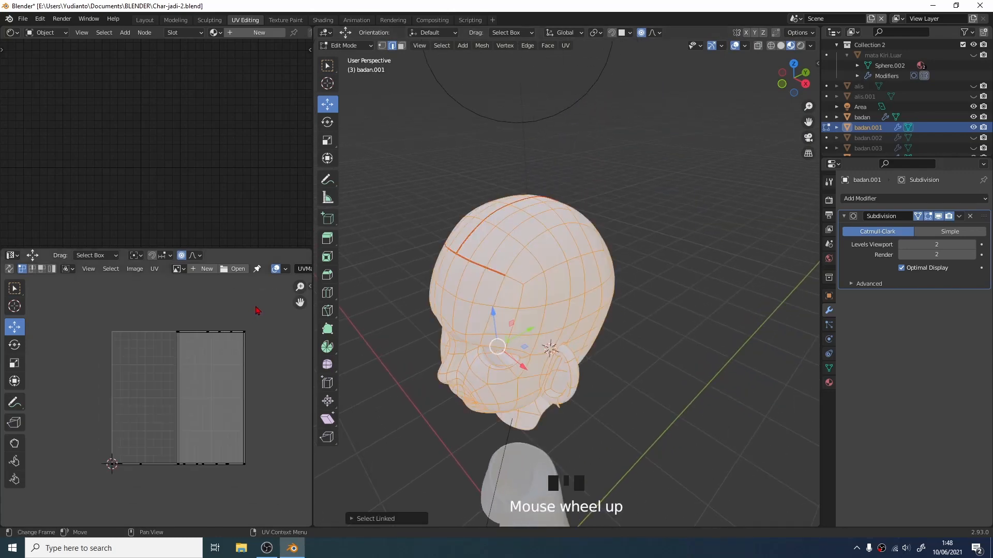
shift+middle_drag(253, 315, 248, 302)
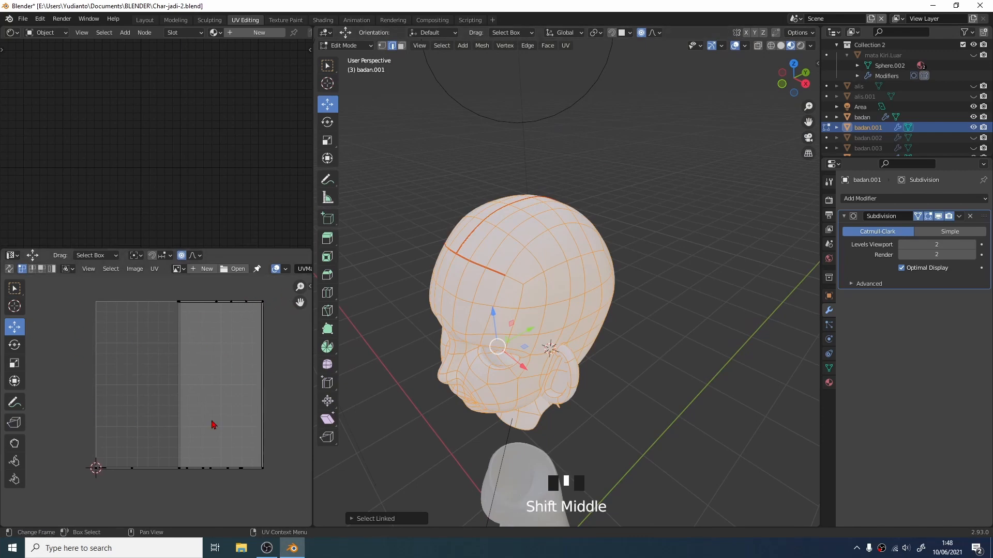
click(567, 46)
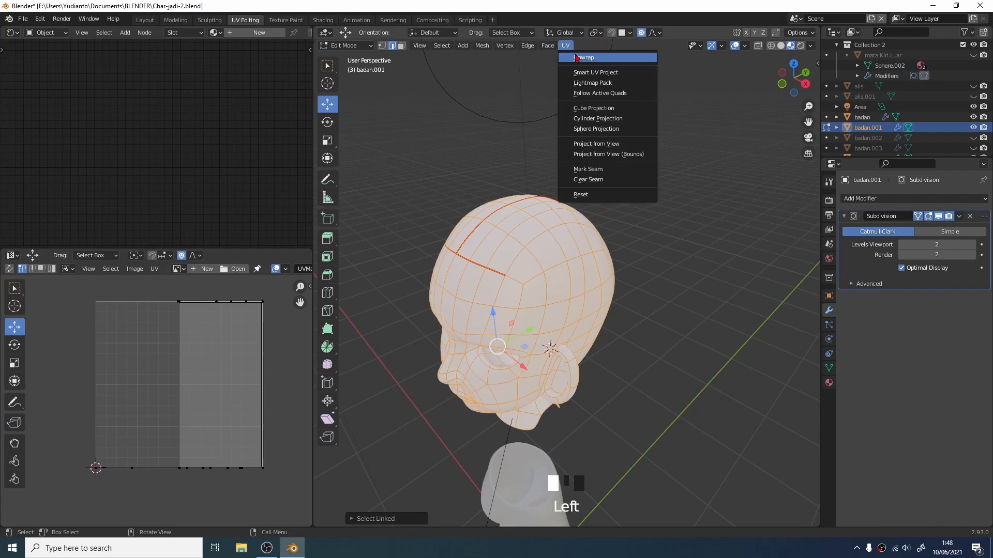
click(576, 58)
Step: Examine the head's unwrapped UV layout, especially the dense areas around the facial features
scroll(220, 349, up, 2)
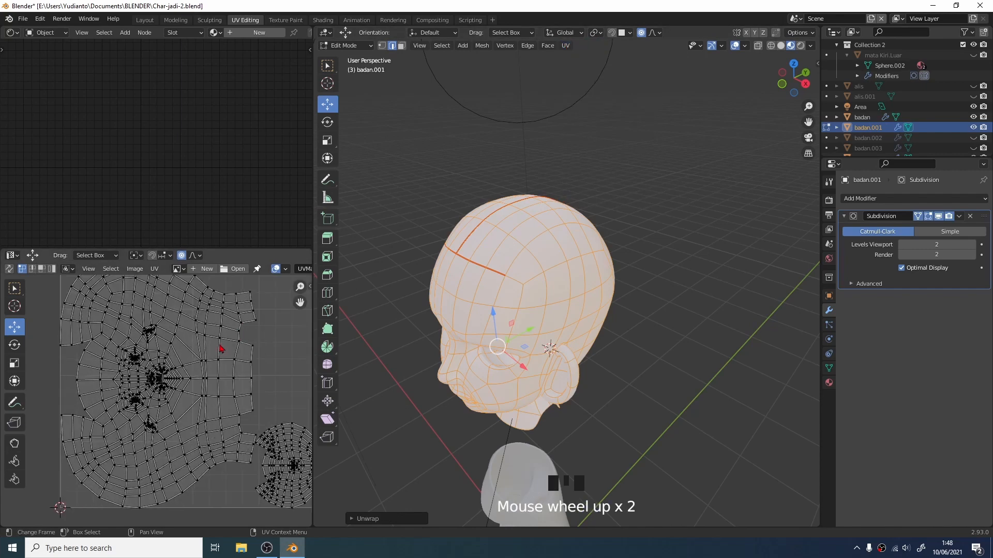
scroll(216, 349, up, 4)
scroll(213, 349, down, 1)
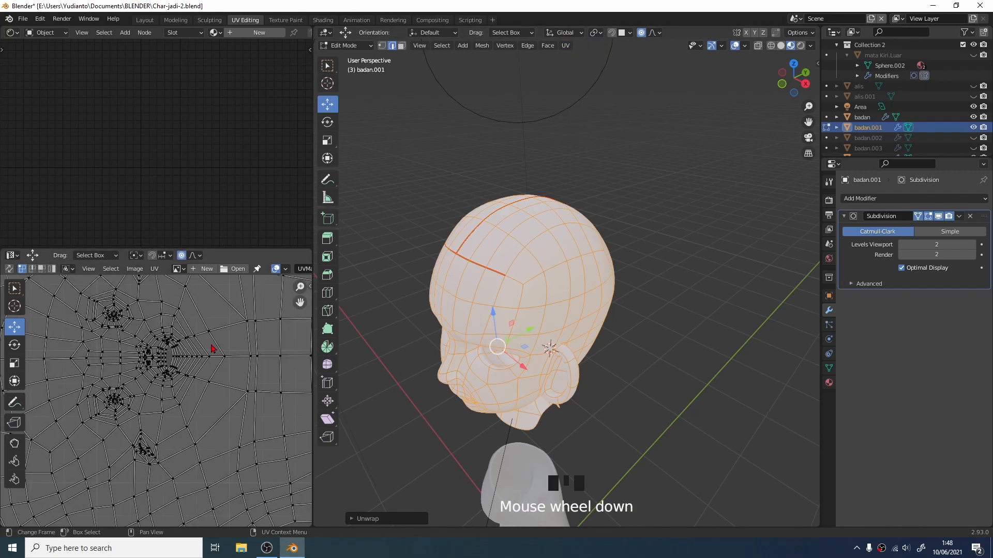
scroll(212, 348, down, 4)
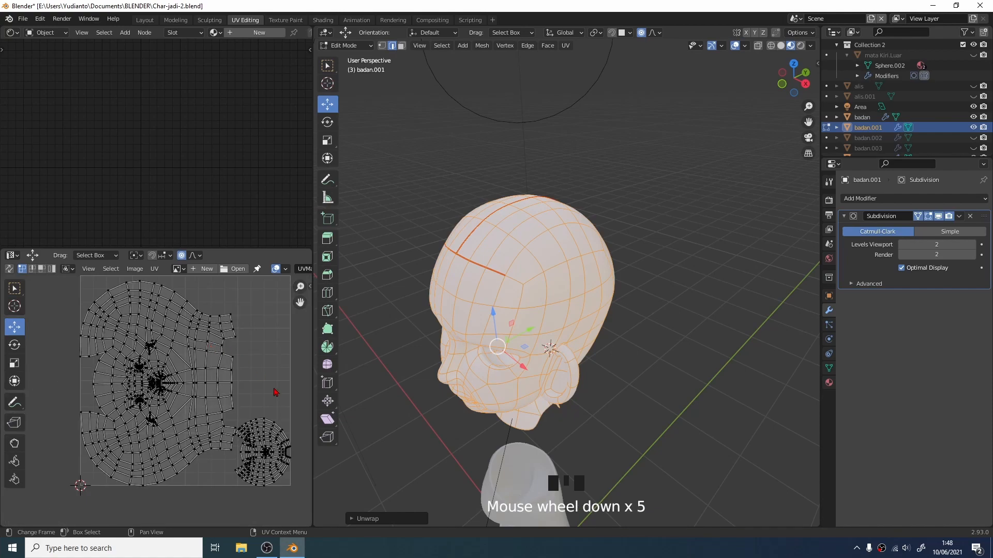
shift+scroll(260, 392, up, 1)
scroll(273, 303, up, 4)
shift+middle_drag(272, 304, 245, 349)
scroll(246, 350, down, 3)
scroll(246, 349, down, 1)
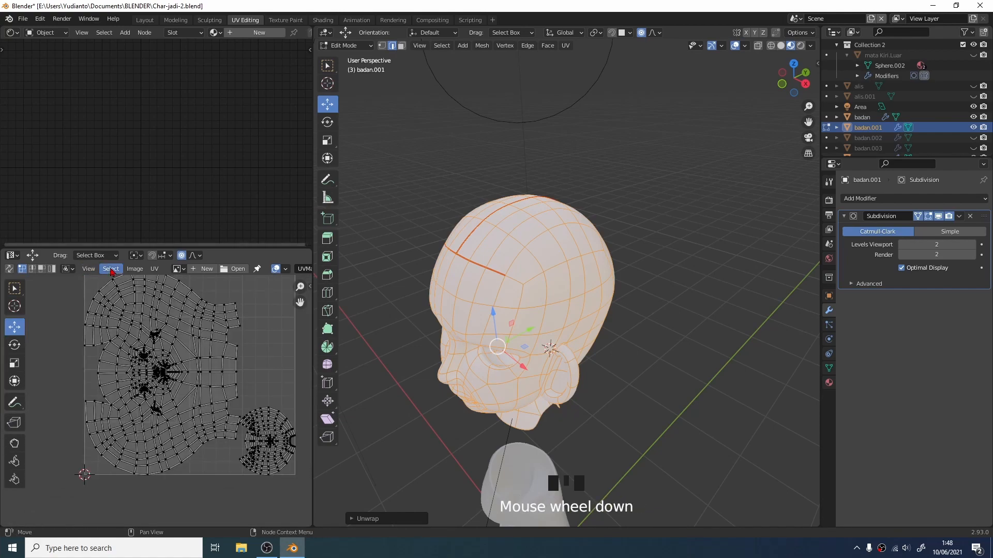
Step: Select both linked head UV islands and reduce the selection to the overlapping UVs
click(118, 273)
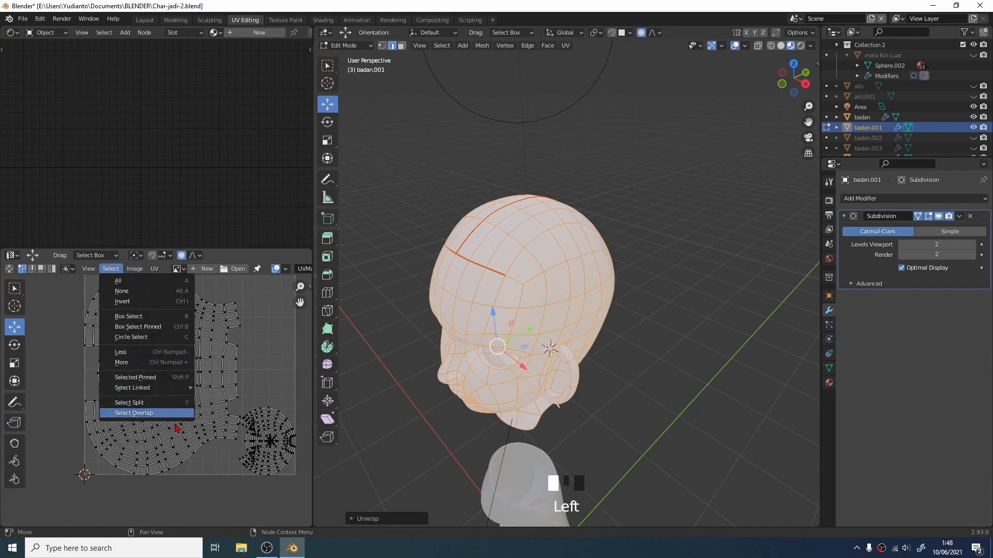
mouse_move(171, 388)
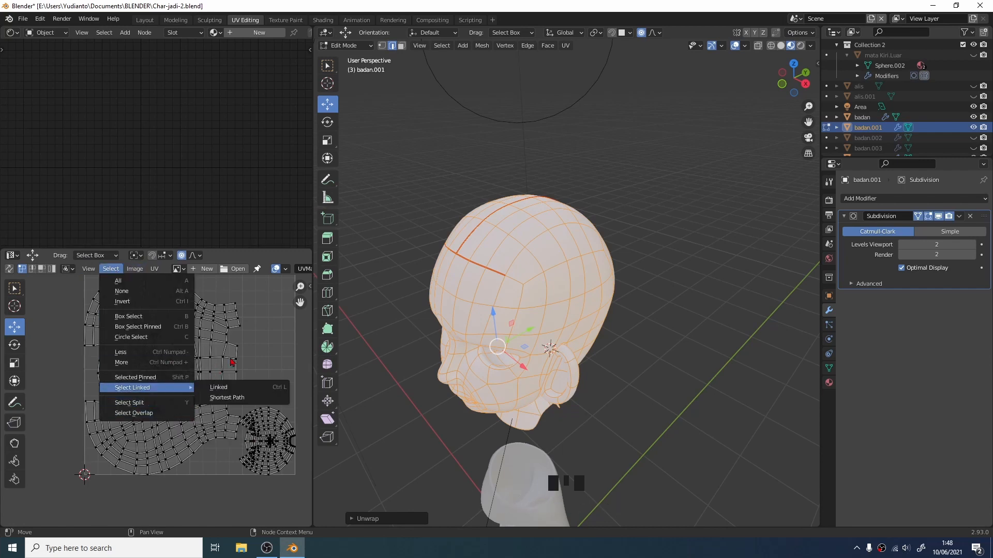
key(l)
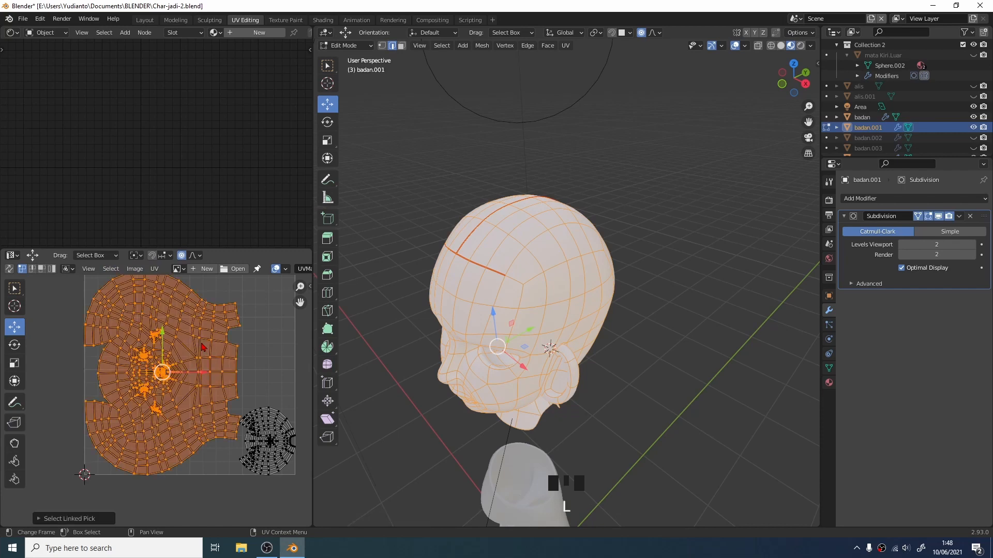
key(l)
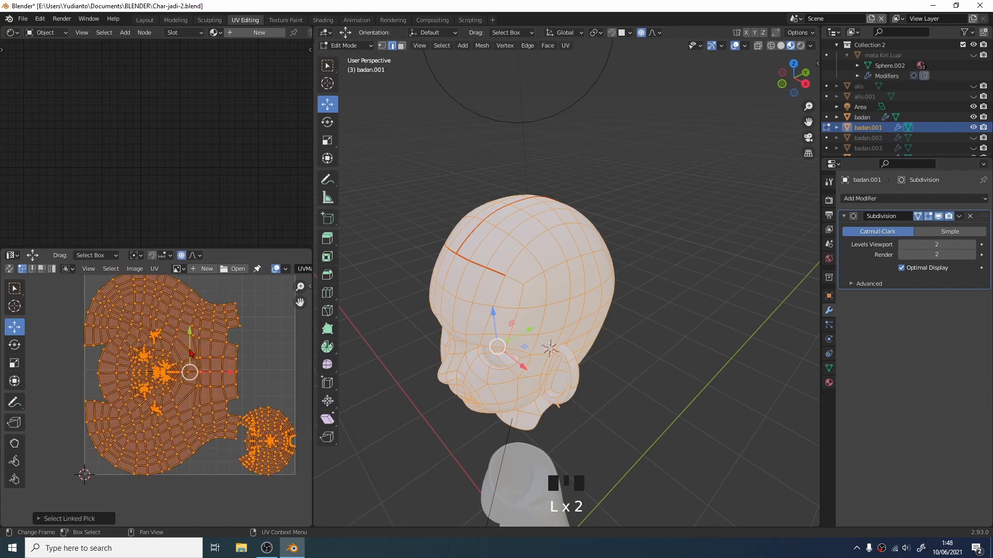
click(112, 269)
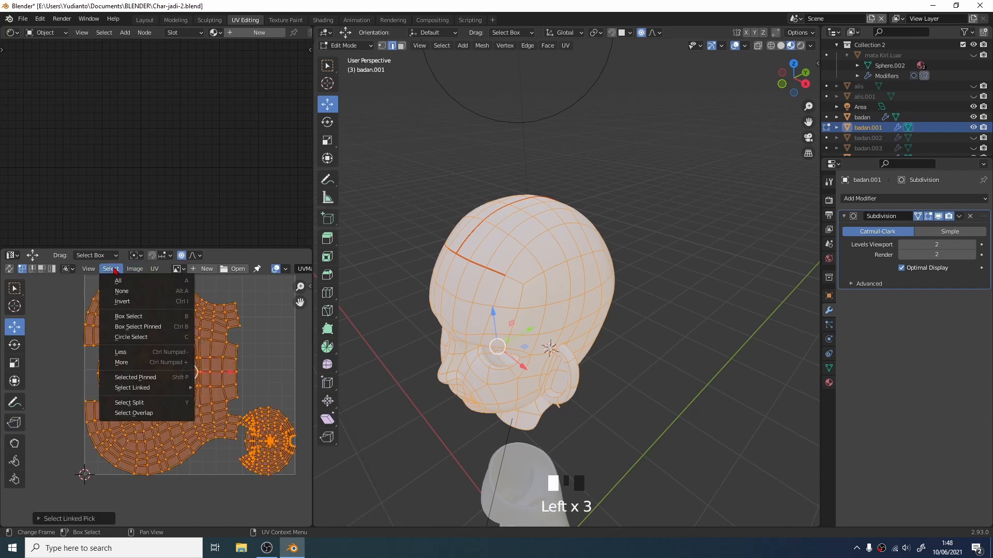
click(151, 415)
Step: Inspect the overlapping UV faces closely within the head's main island
scroll(204, 422, up, 4)
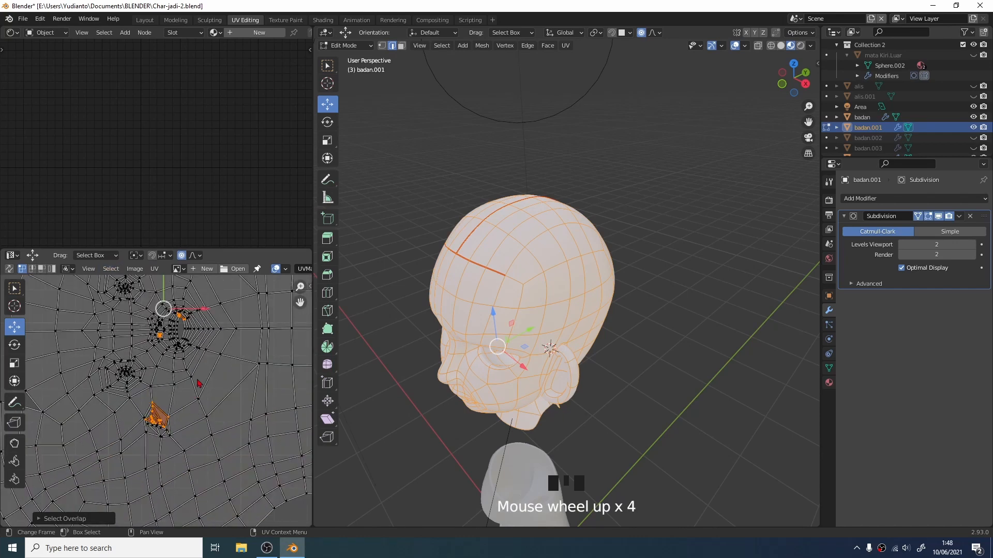
shift+middle_drag(189, 369, 219, 450)
scroll(208, 332, up, 2)
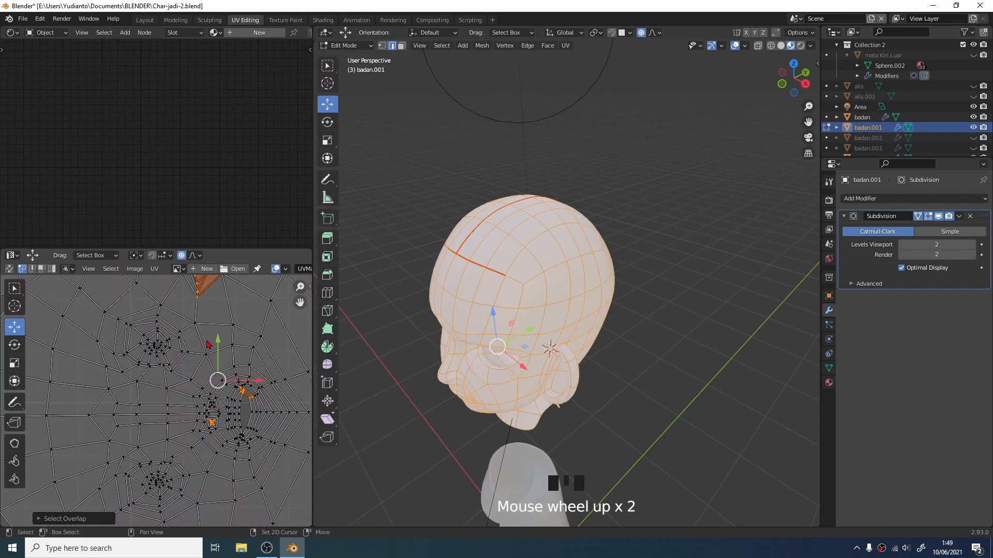
shift+middle_drag(208, 332, 198, 446)
scroll(198, 445, up, 3)
shift+middle_drag(206, 389, 172, 402)
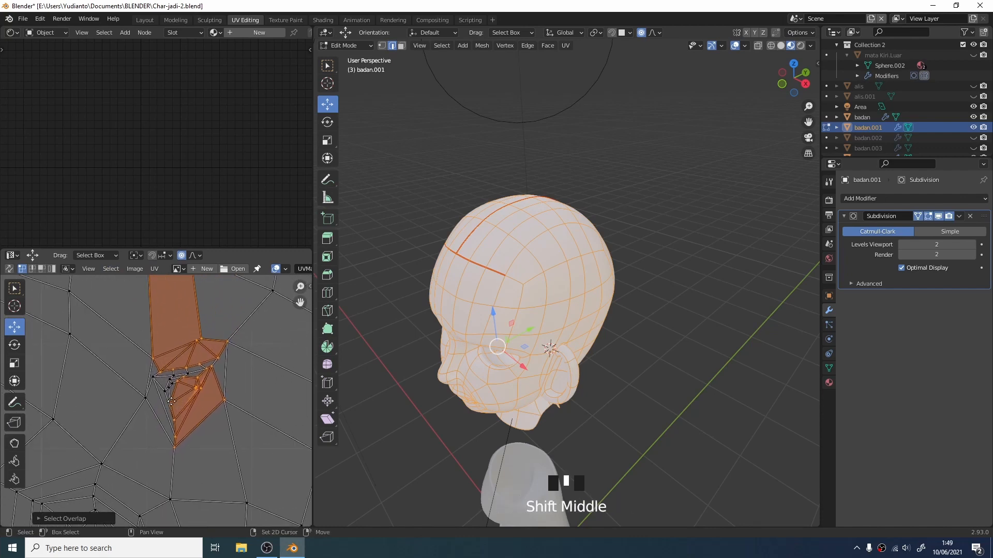
scroll(192, 382, up, 1)
scroll(193, 374, down, 5)
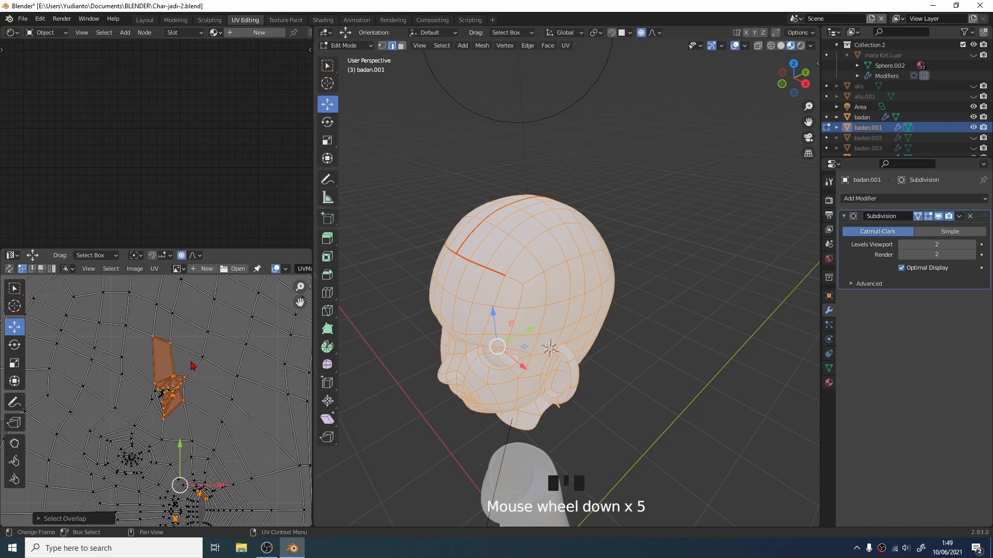
scroll(189, 381, down, 2)
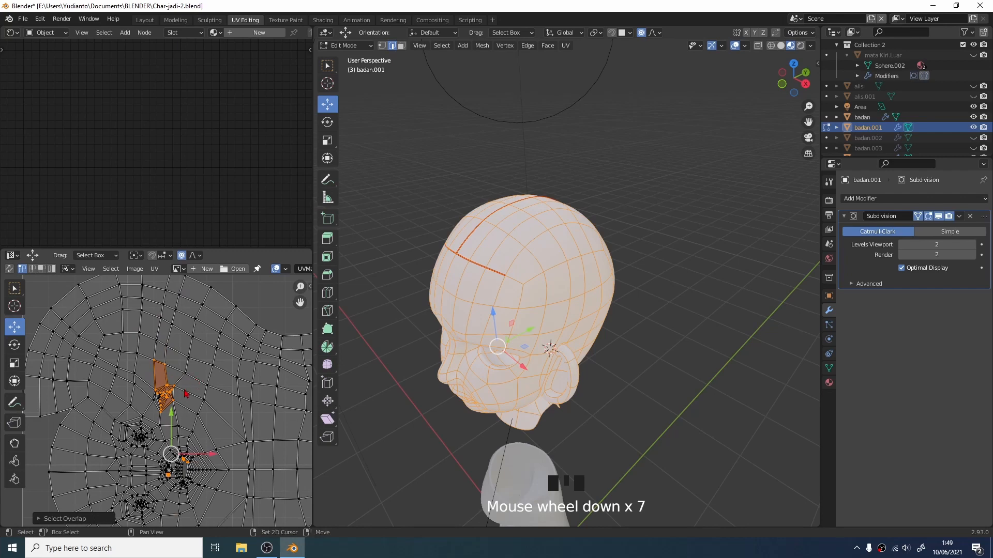
Step: Mark a seam along the edges where the front of the character's left ear joins the head
shift+middle_drag(549, 349, 512, 228)
scroll(515, 248, up, 2)
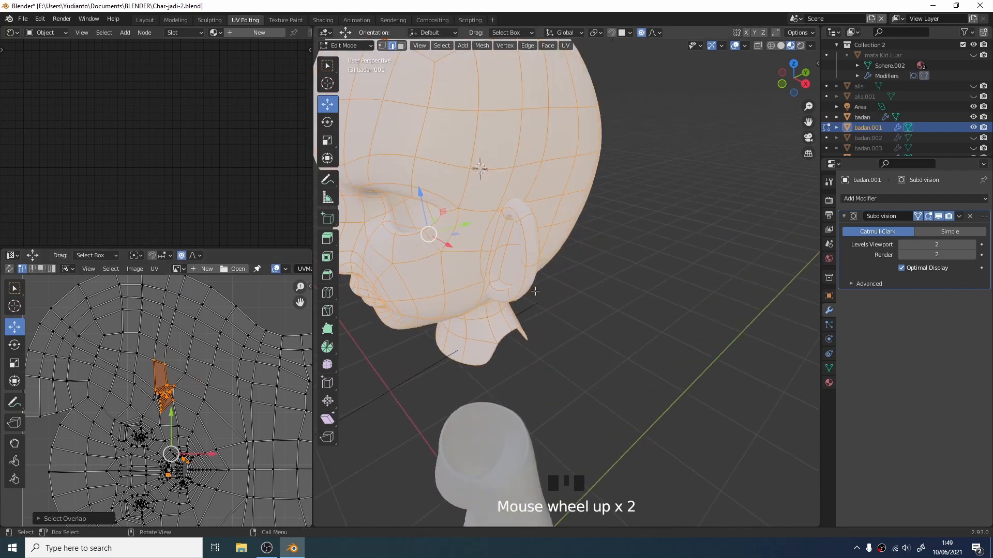
shift+middle_drag(516, 262, 556, 343)
click(629, 319)
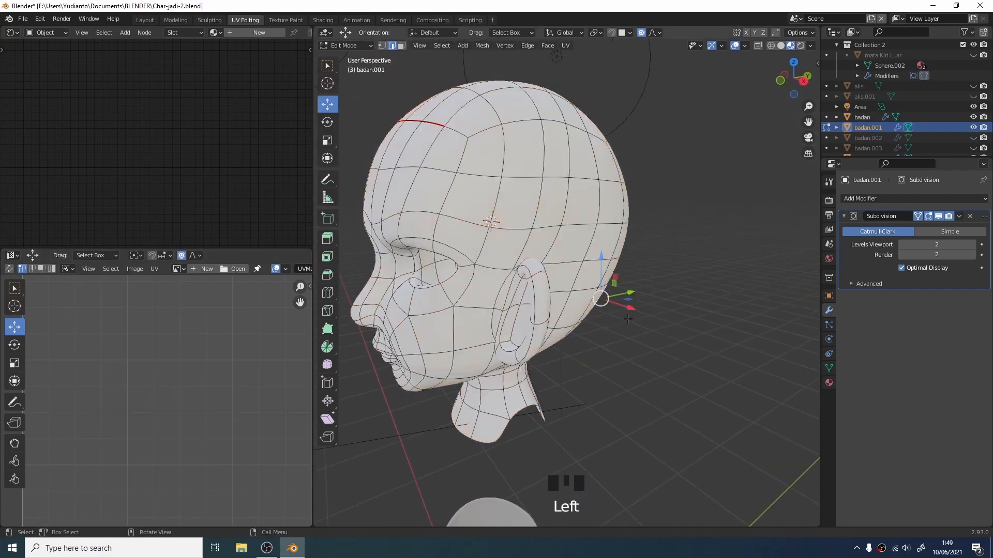
middle_drag(578, 307, 543, 320)
scroll(537, 320, up, 2)
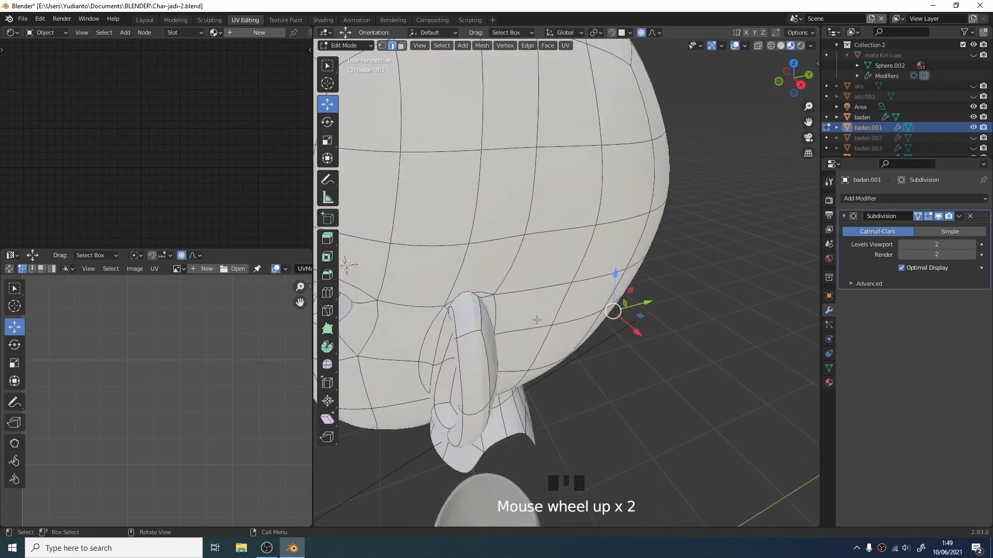
shift+middle_drag(478, 292, 504, 278)
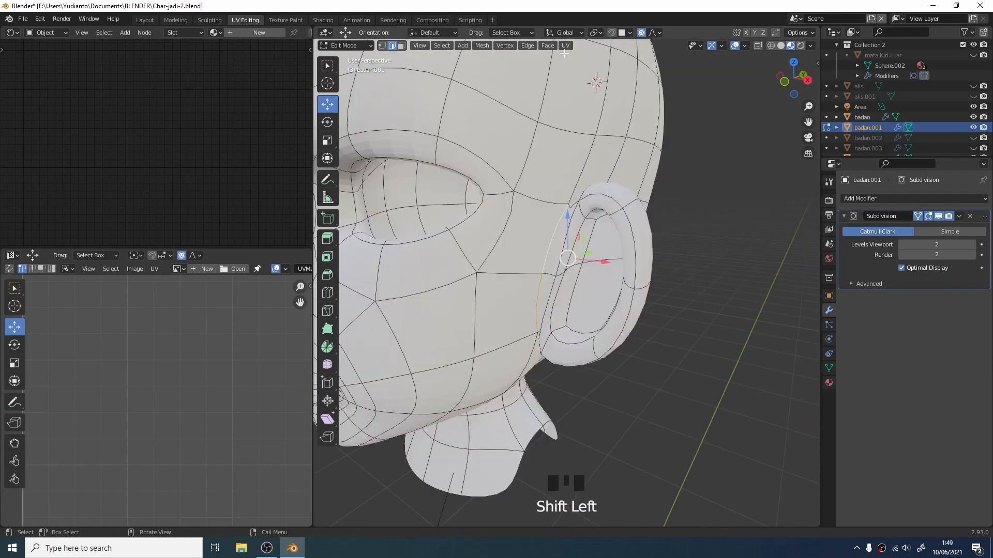
click(565, 45)
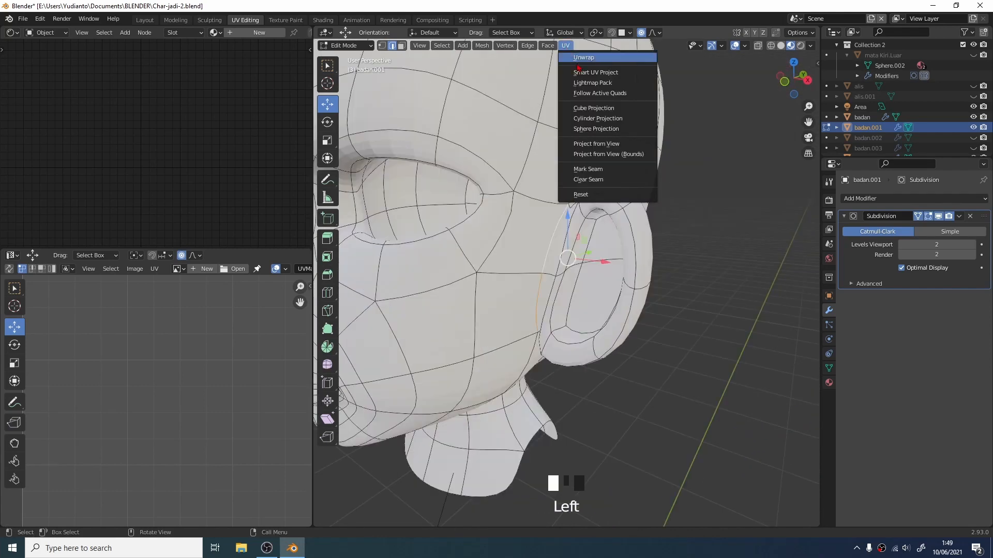
click(603, 169)
Step: Mark the matching seam along the front base of the character's right ear
middle_drag(603, 175, 527, 317)
scroll(605, 229, down, 2)
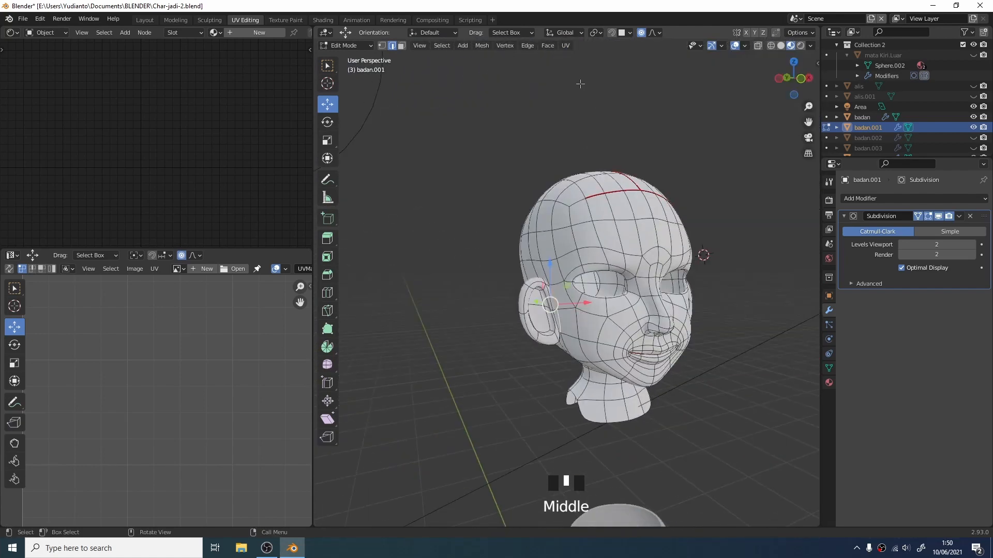
click(566, 46)
click(590, 168)
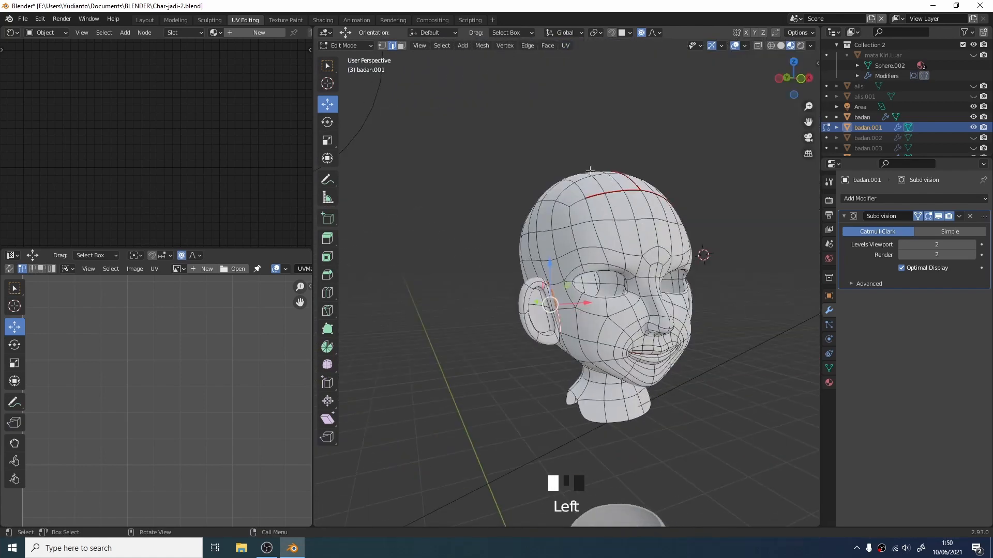
Step: Mark a seam along the edges running around the outer rim of the character's left ear
middle_drag(628, 220, 488, 162)
scroll(689, 206, up, 4)
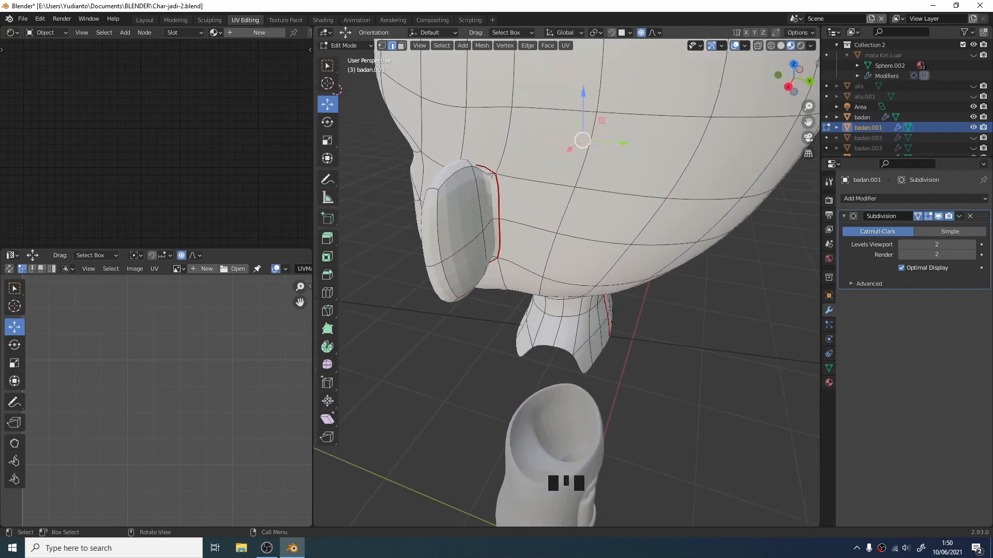
middle_drag(455, 219, 496, 248)
click(450, 118)
shift+click(406, 119)
shift+click(386, 219)
shift+click(424, 235)
middle_drag(395, 247, 434, 233)
click(598, 160)
Step: Mark the matching seam along the edges running around the outer rim of the character's right ear
middle_drag(598, 160, 512, 160)
shift+middle_drag(512, 160, 508, 189)
click(635, 145)
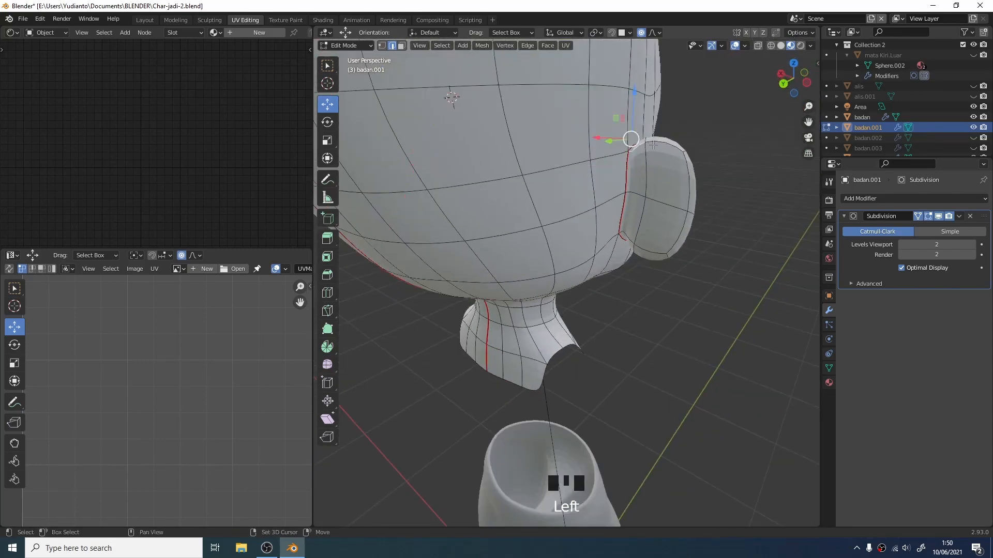
shift+click(668, 143)
shift+click(689, 175)
shift+click(683, 228)
shift+click(651, 251)
shift+click(626, 236)
click(567, 46)
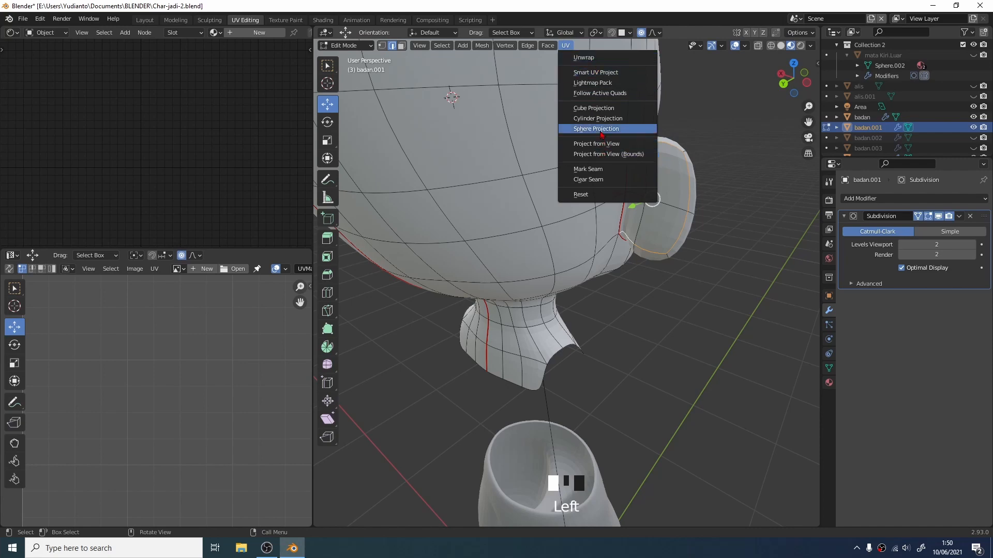
click(601, 169)
Step: Select the entire linked head mesh, including the ears, and unwrap it again with the new seams
middle_drag(602, 170, 506, 121)
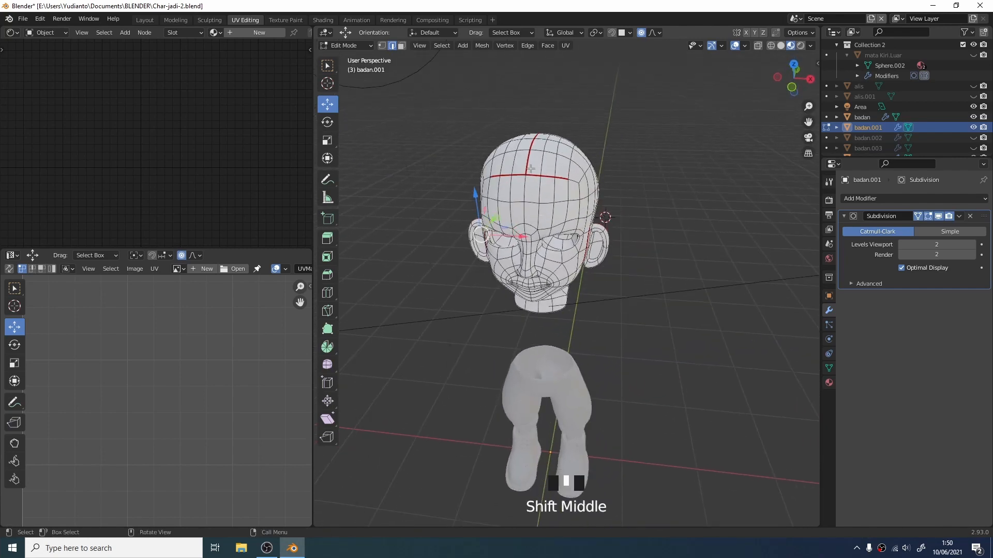
key(l)
scroll(525, 129, down, 1)
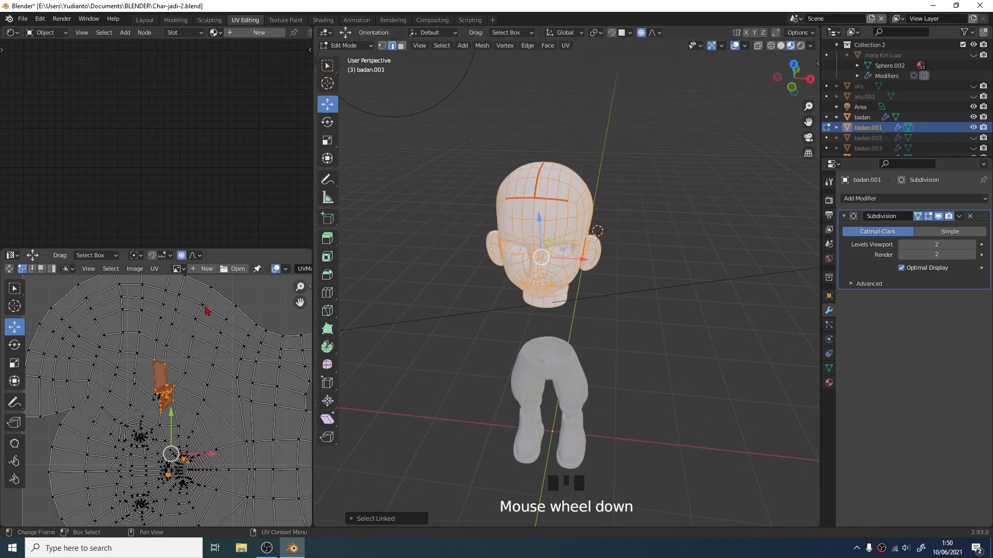
scroll(205, 313, down, 3)
middle_drag(206, 313, 192, 286)
click(569, 46)
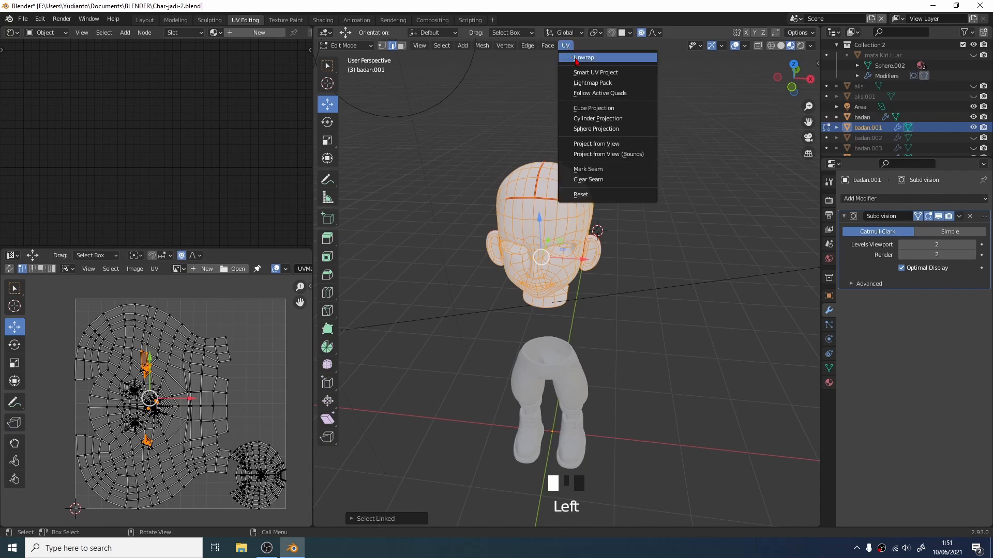
click(577, 61)
scroll(522, 233, down, 1)
scroll(118, 278, down, 1)
scroll(131, 296, down, 3)
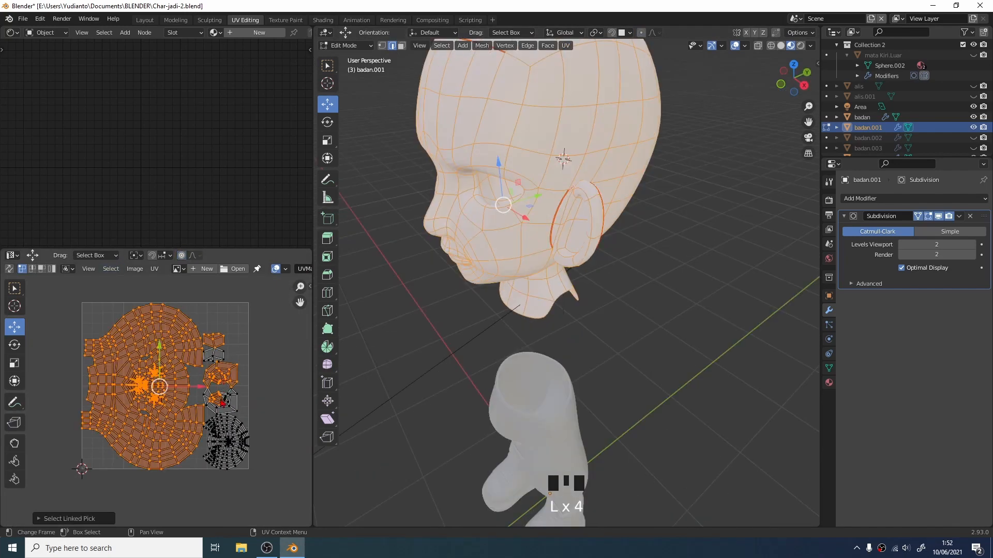
Step: Select all of the head's UV islands, isolate the overlapping faces, and inspect them around the mouth and nose
key(l)
key(l)
key(l)
click(110, 269)
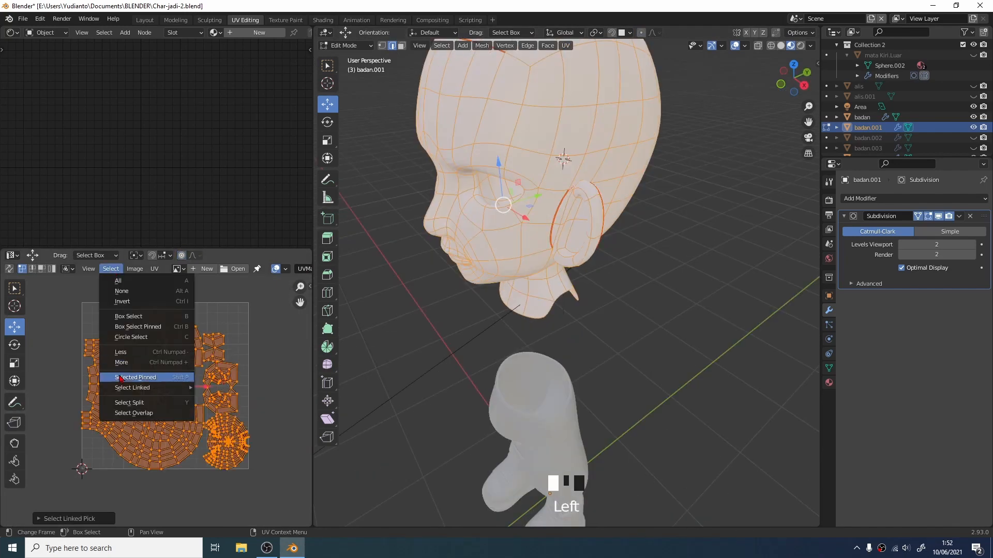
click(119, 413)
scroll(218, 375, up, 4)
scroll(218, 374, down, 3)
scroll(218, 375, up, 5)
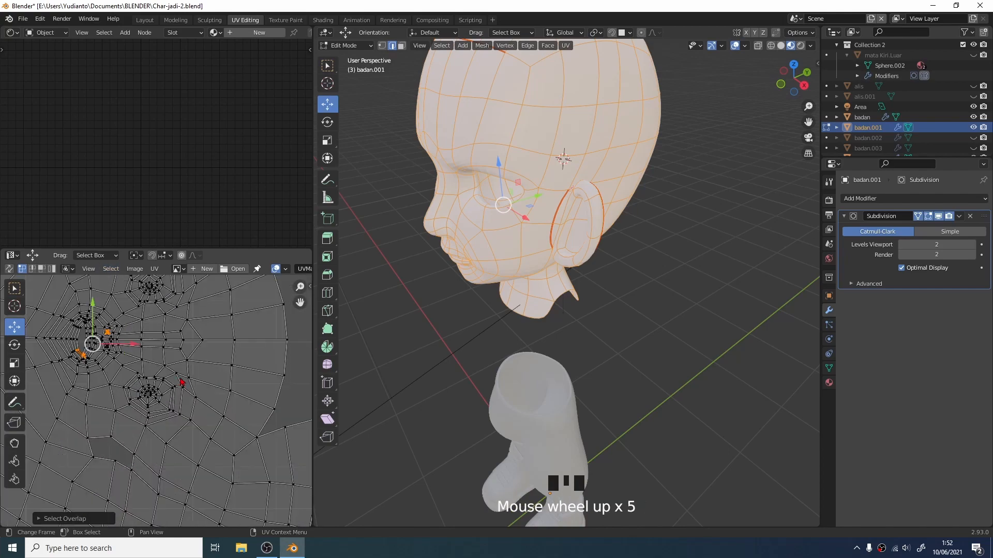
shift+middle_drag(218, 375, 279, 388)
scroll(197, 396, up, 6)
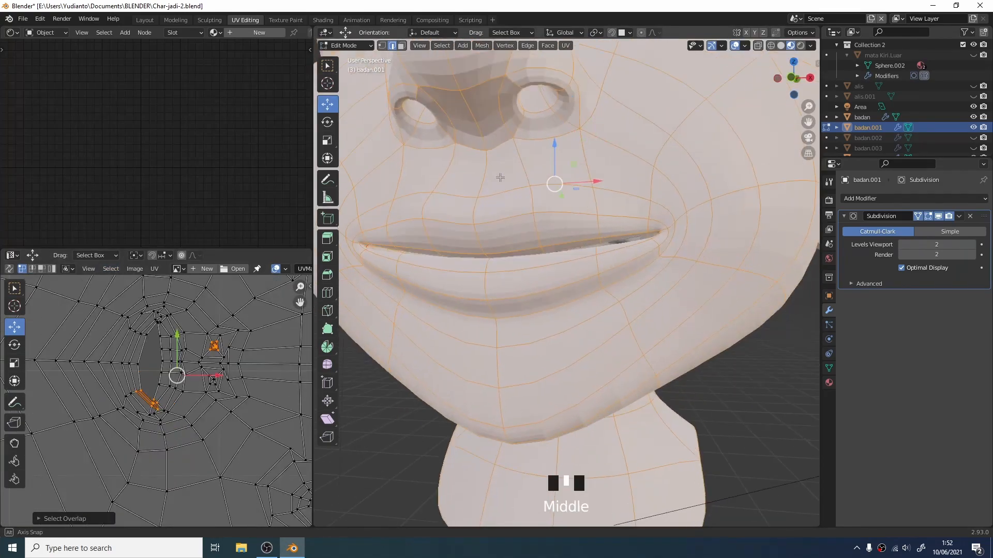
mouse_move(517, 217)
shift+middle_down()
mouse_move(512, 197)
mouse_move(509, 207)
shift+middle_up()
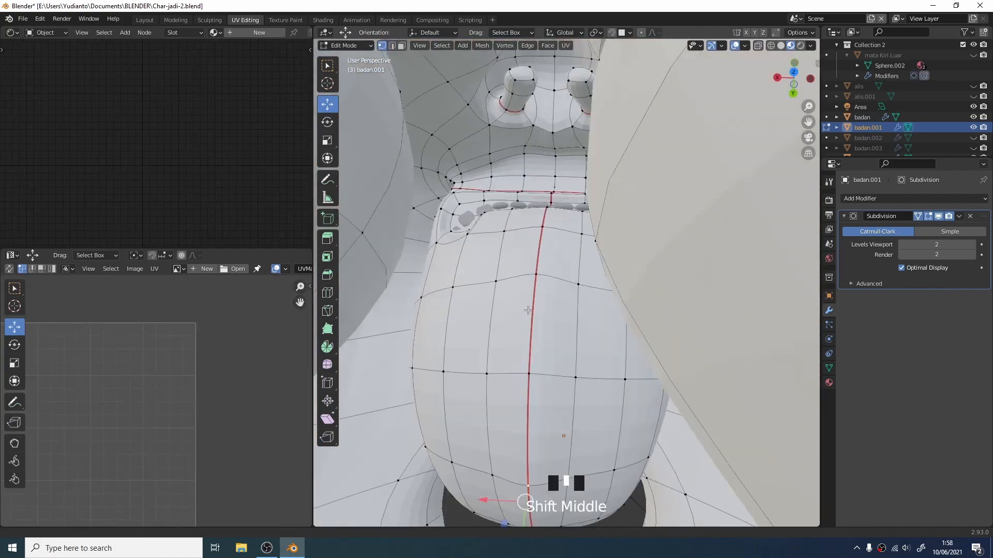
Step: Mark a seam along the edges inside the head where the mouth cavity meets the lips
middle_drag(548, 217, 577, 159)
click(578, 163)
key(2)
click(585, 171)
shift+click(574, 155)
middle_drag(577, 160, 574, 217)
shift+click(495, 160)
click(565, 45)
click(585, 169)
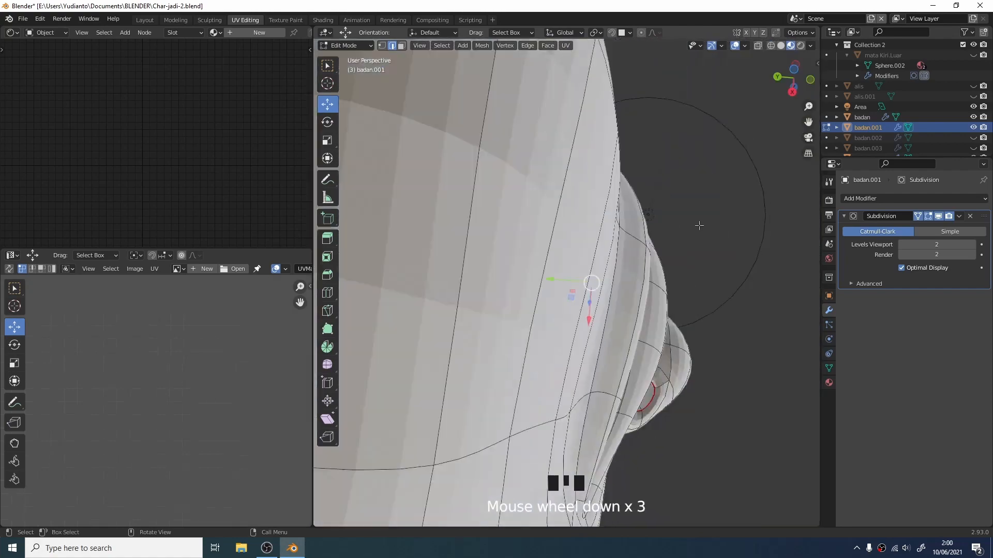
Step: Clear the seam from the selected edges at the corner of the mouth inside the head
middle_drag(698, 226, 682, 197)
click(565, 45)
click(587, 180)
double_click(688, 202)
key(ctrl+z)
click(565, 45)
click(589, 180)
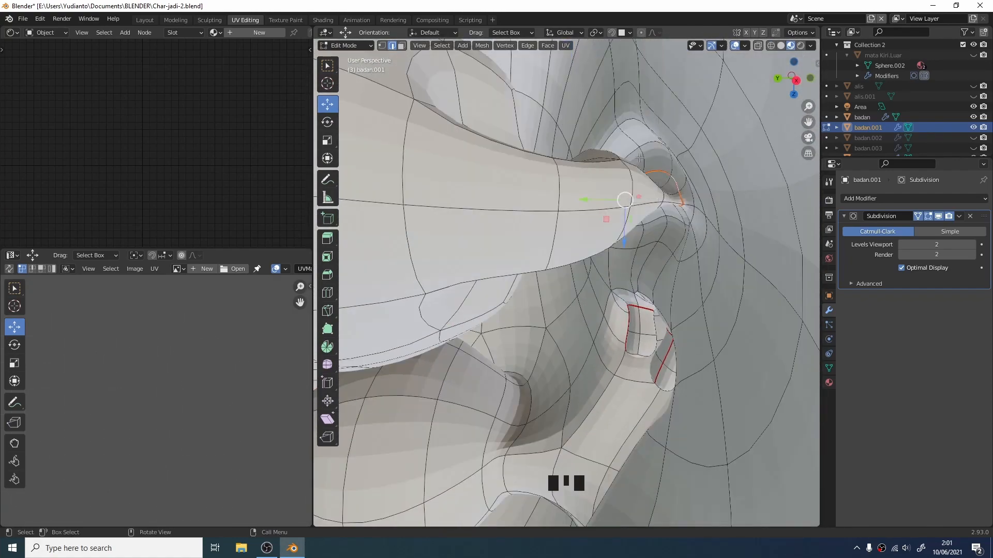
Step: Select the entire linked head mesh and unwrap it into a UV layout
middle_drag(589, 180, 506, 217)
key(ctrl+l)
scroll(574, 66, down, 20)
click(565, 45)
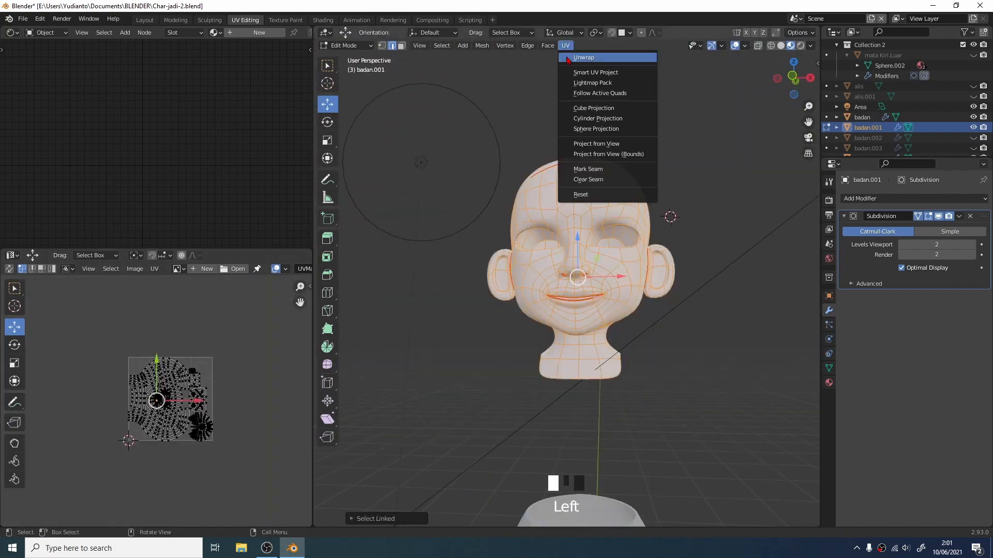
click(585, 59)
Step: Select all of the head's UVs and check the layout for overlapping faces with Select Overlap
drag(123, 310, 284, 492)
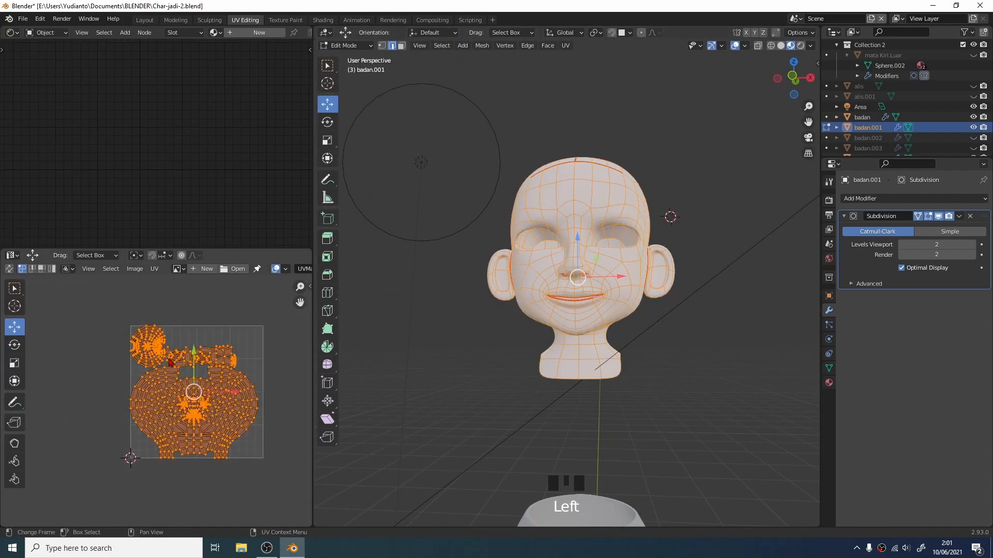
click(117, 273)
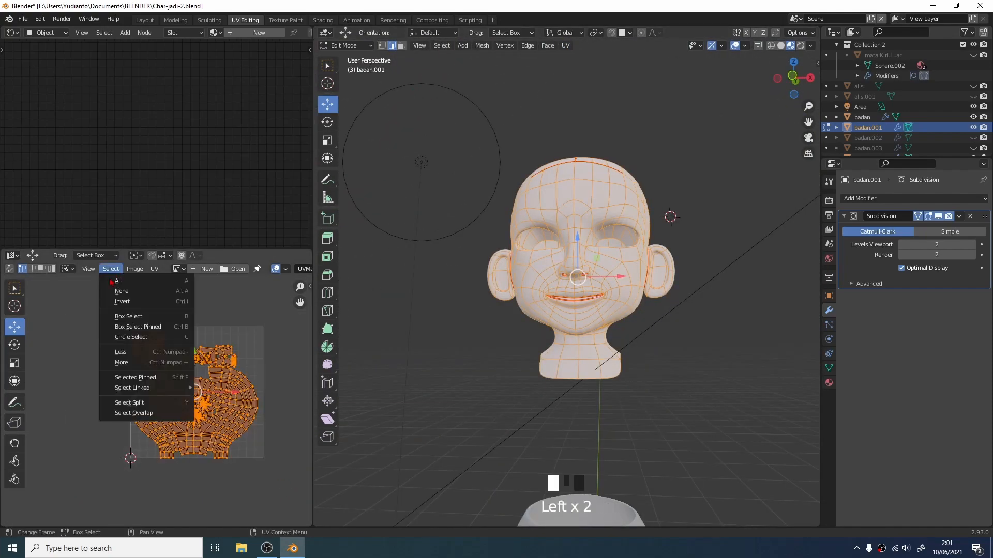
click(118, 417)
scroll(176, 381, up, 5)
scroll(178, 375, down, 3)
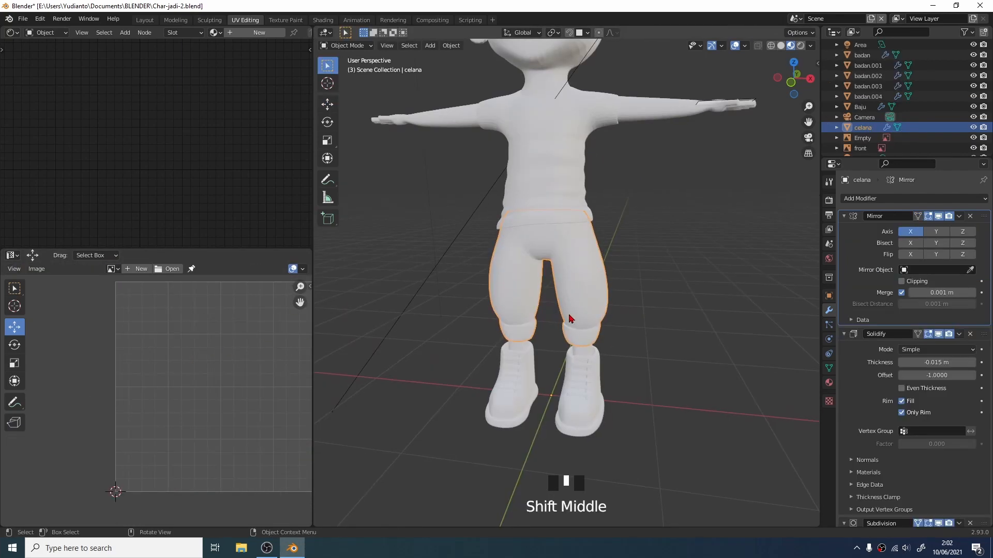
Step: Isolate the lower-leg piece badan.004 between trousers and shoe in local view and enter mesh editing
click(584, 356)
shift+middle_drag(585, 324, 645, 228)
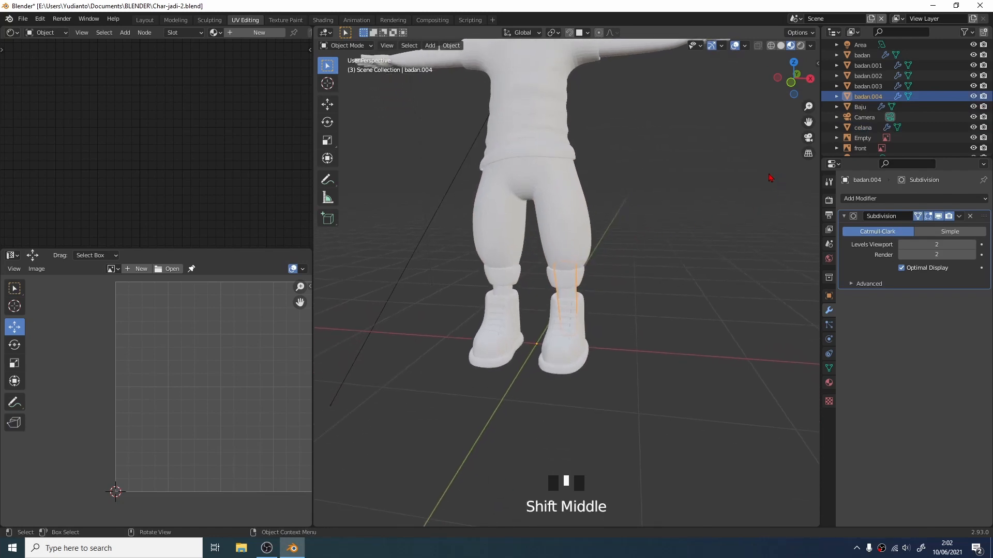
key(KP_Divide)
click(585, 228)
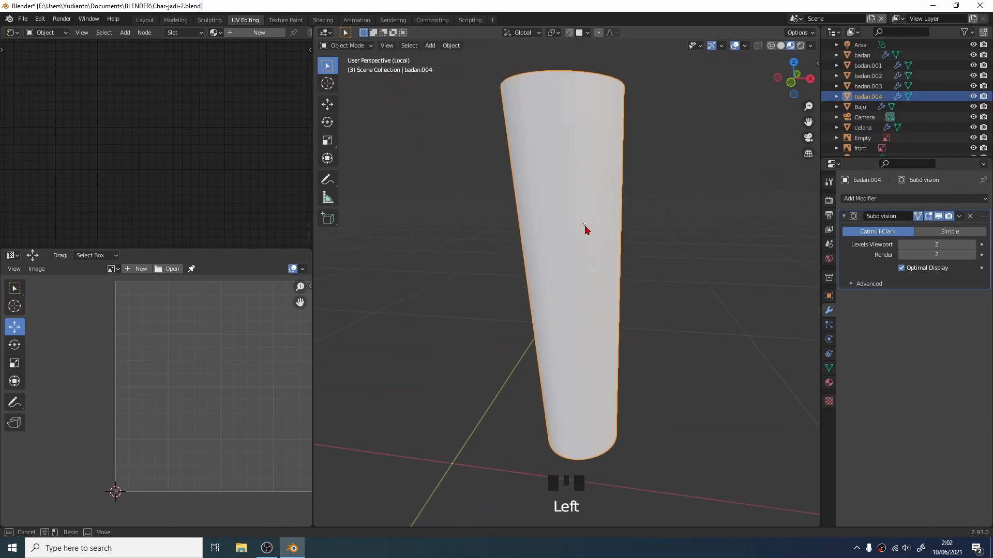
key(Tab)
Step: Mark the lengthwise line of edges running from the upper to the lower rim of the leg as a seam
middle_drag(583, 225, 562, 246)
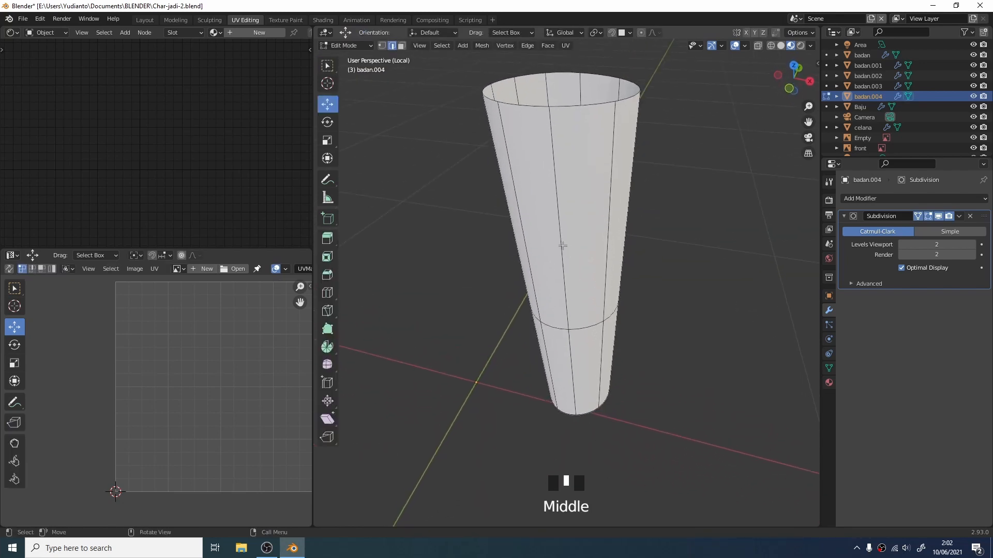
shift+click(568, 342)
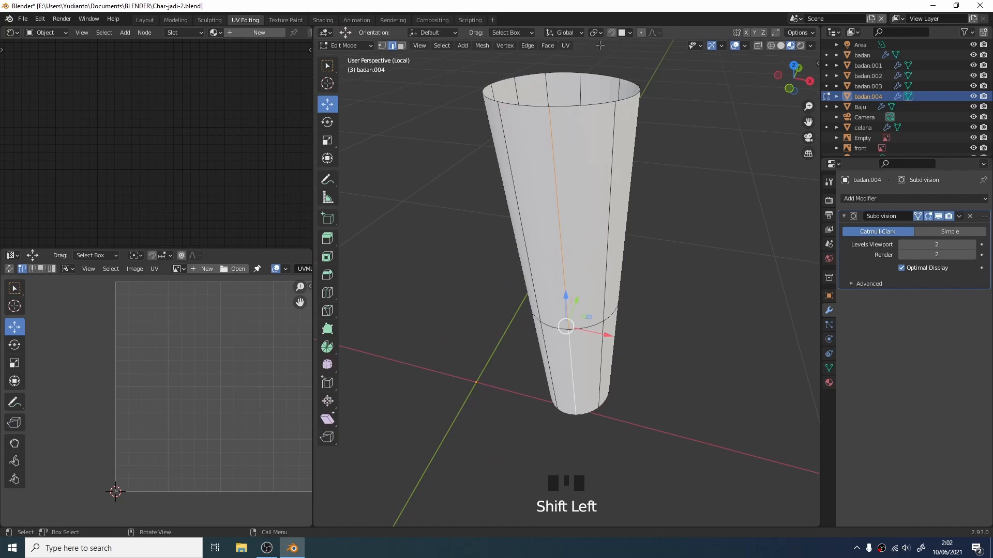
click(566, 46)
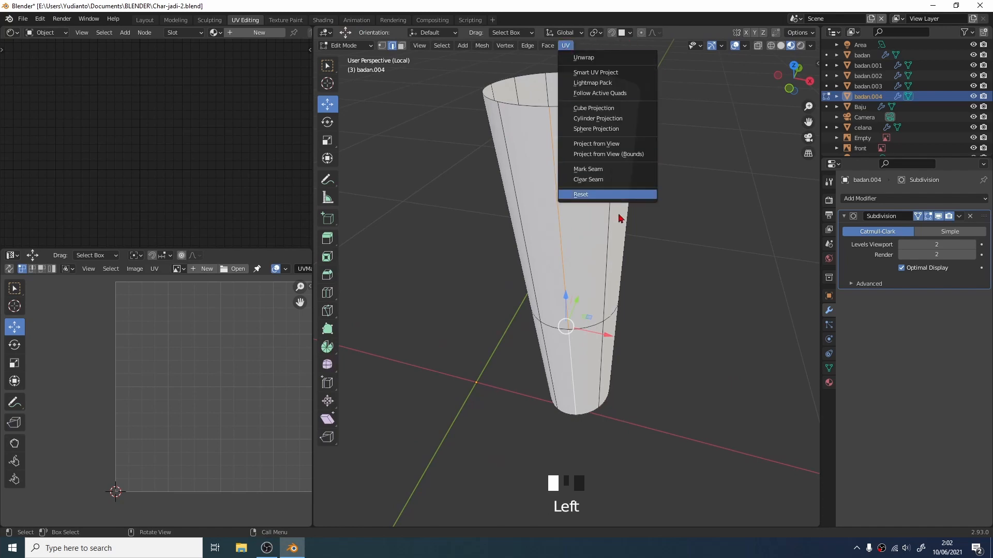
click(600, 170)
Step: Select the whole linked leg mesh and unwrap it
key(l)
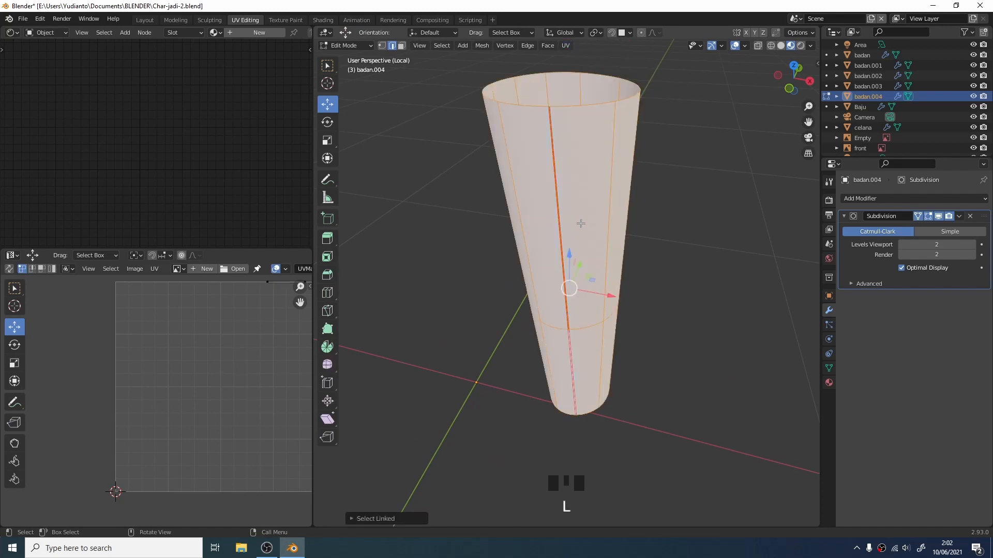
click(565, 46)
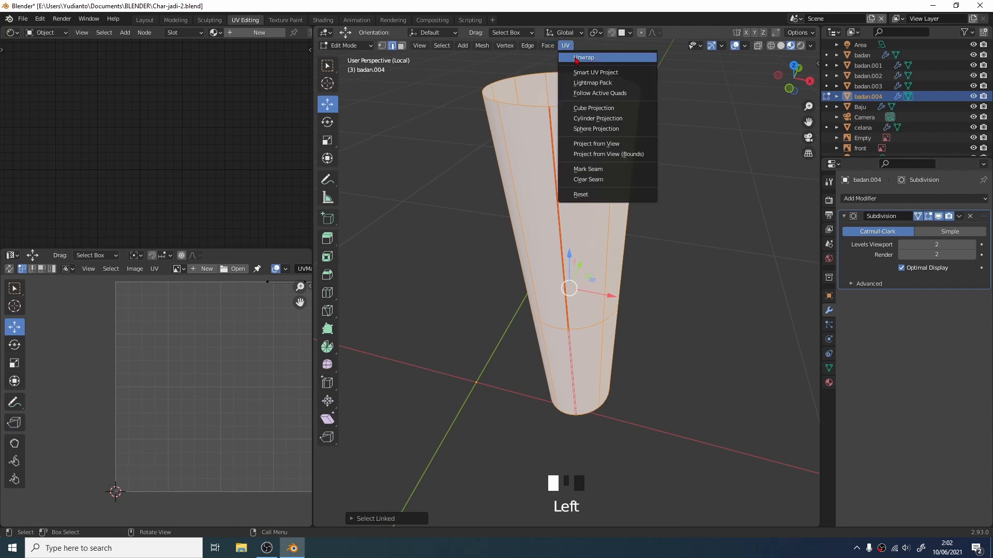
click(583, 58)
scroll(230, 375, down, 5)
scroll(230, 375, up, 2)
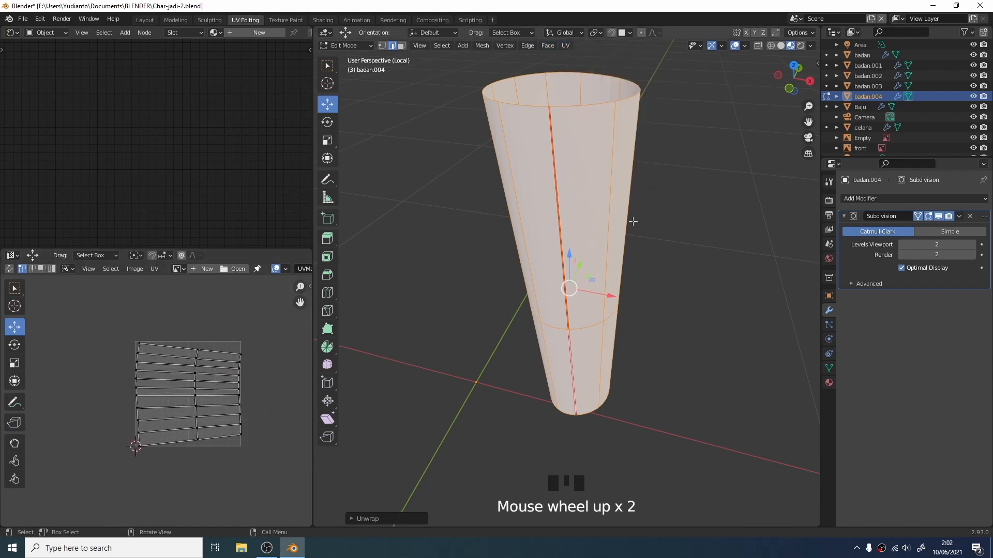
Step: Delete the opposite lower-leg piece, the badan object, from the character
scroll(562, 287, down, 3)
scroll(568, 294, down, 2)
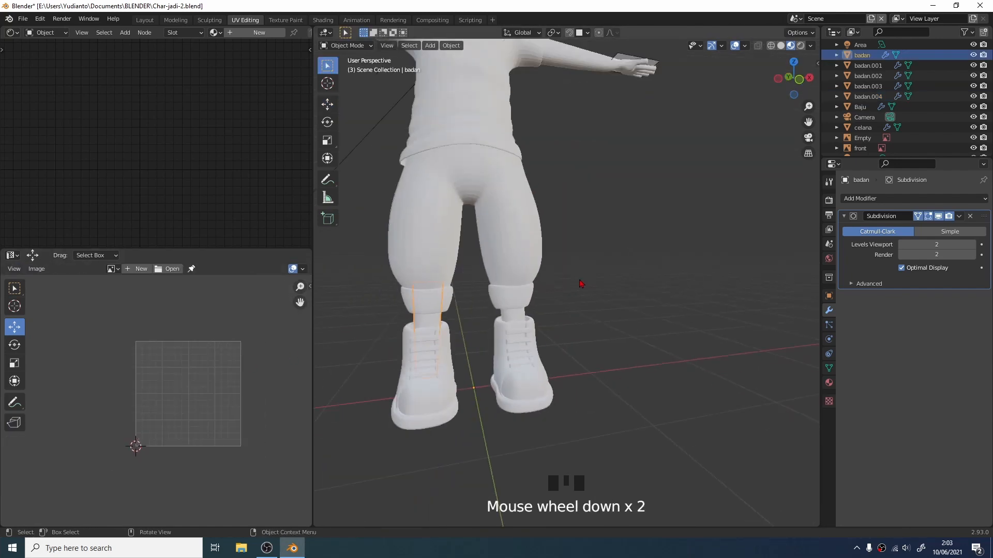
mouse_move(569, 295)
shift+middle_down()
mouse_move(594, 274)
mouse_move(560, 288)
shift+middle_up()
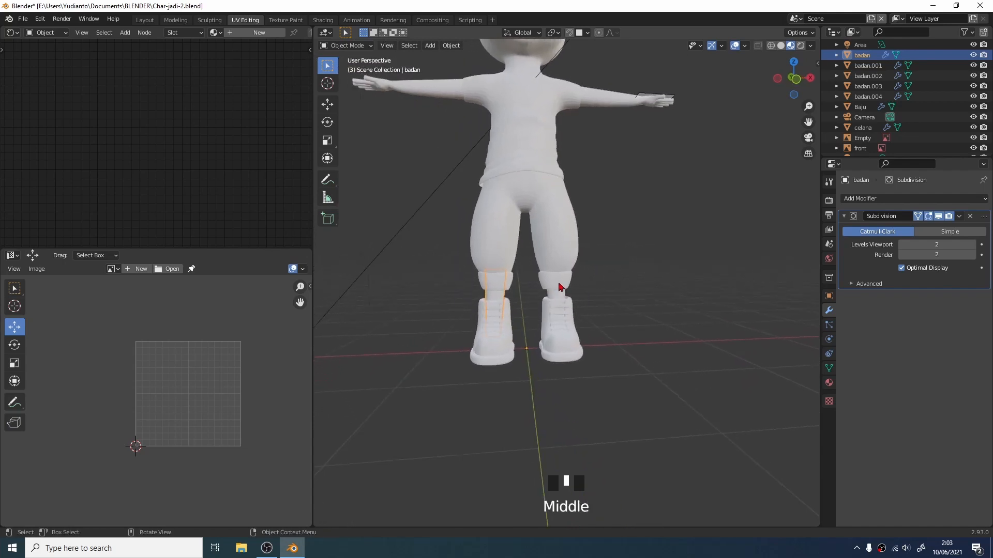
key(x)
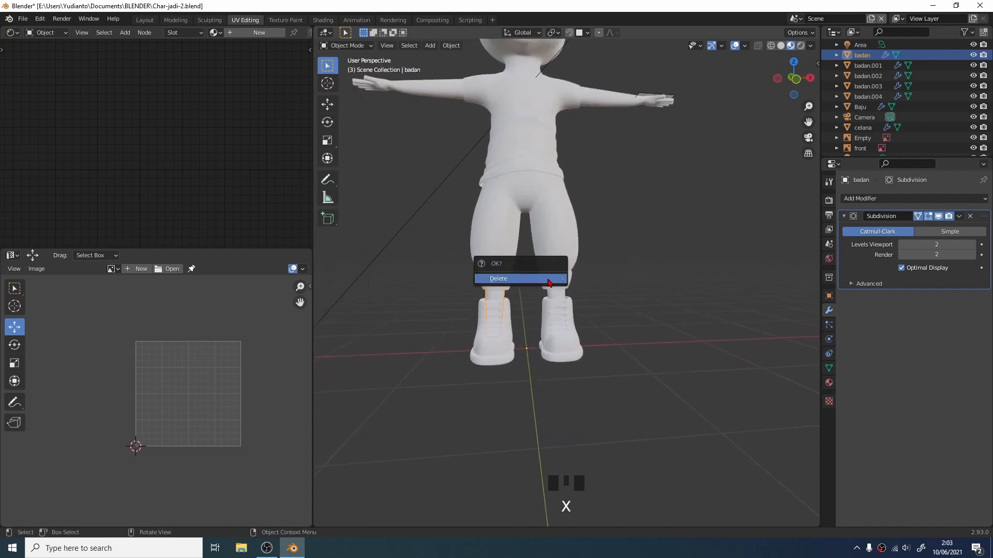
click(520, 280)
Step: Add a Mirror modifier to the remaining lower-leg object badan.004
click(556, 299)
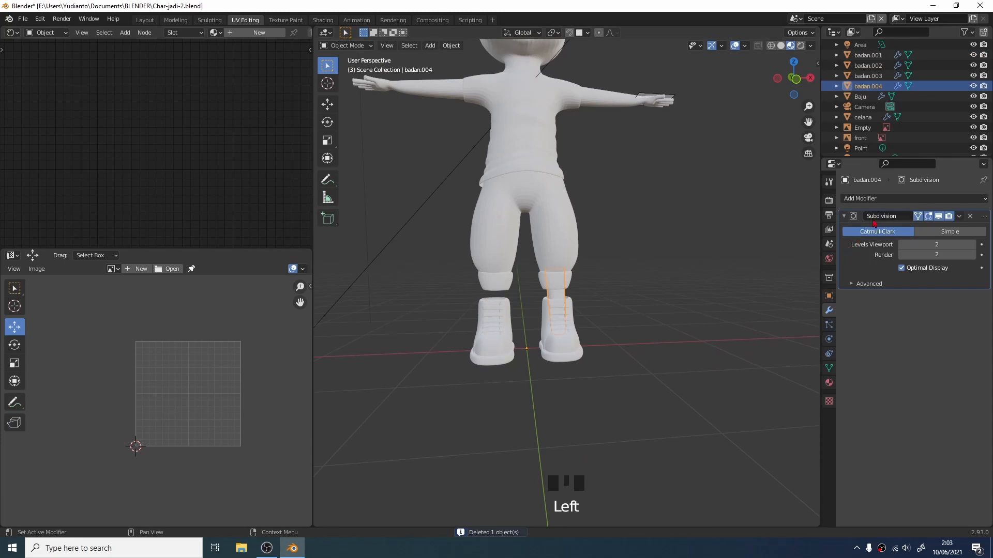
click(857, 201)
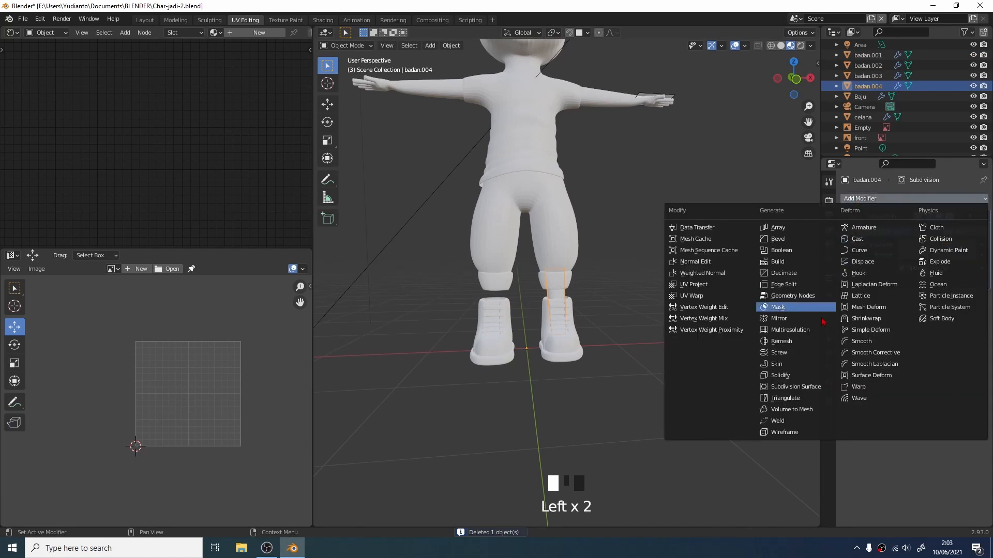
click(794, 318)
Step: Hide the Empty reference image that surrounds the character's hand
middle_drag(639, 307, 632, 270)
scroll(600, 274, up, 2)
click(690, 236)
middle_drag(691, 236, 704, 233)
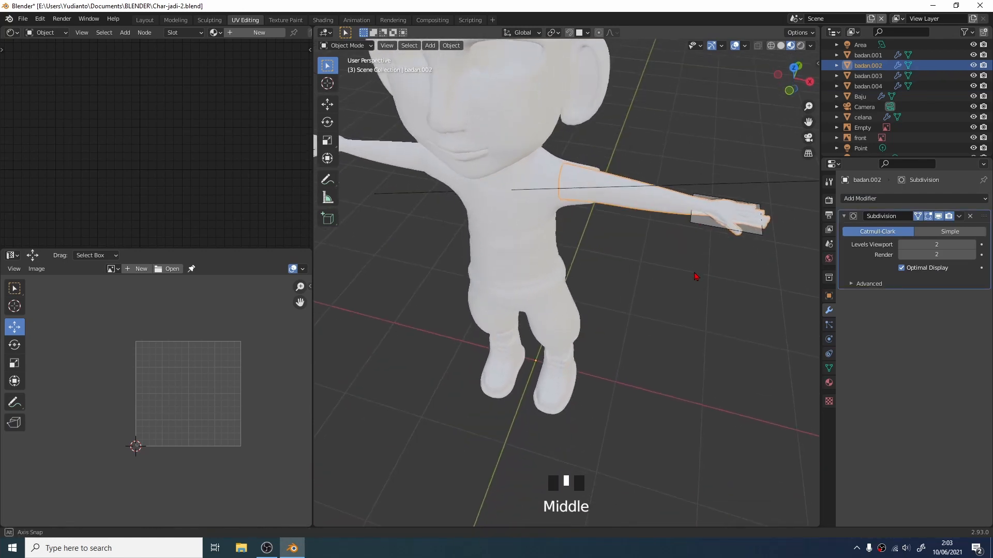
scroll(704, 233, down, 1)
click(690, 239)
click(691, 236)
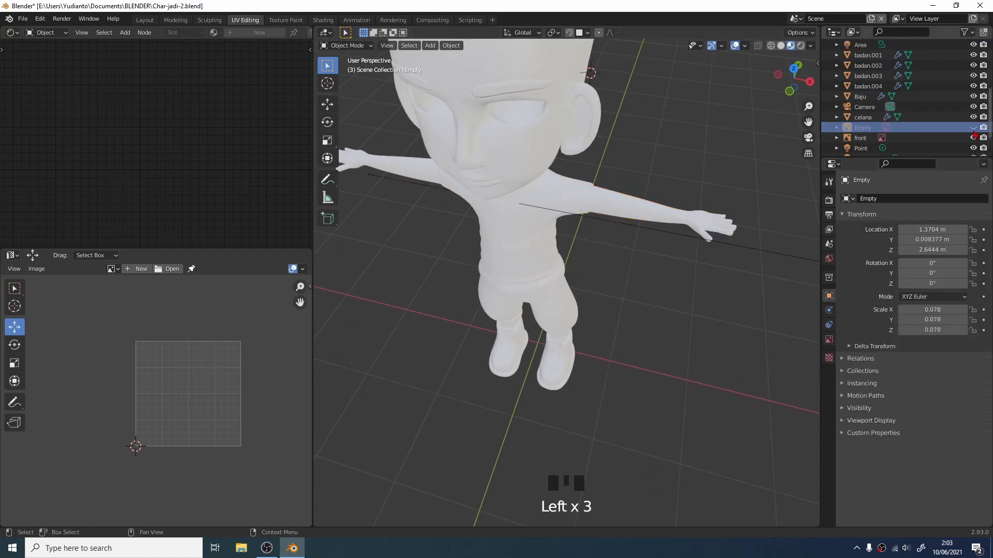
Step: Isolate the arm object badan.002 in local view and enter mesh editing
click(632, 216)
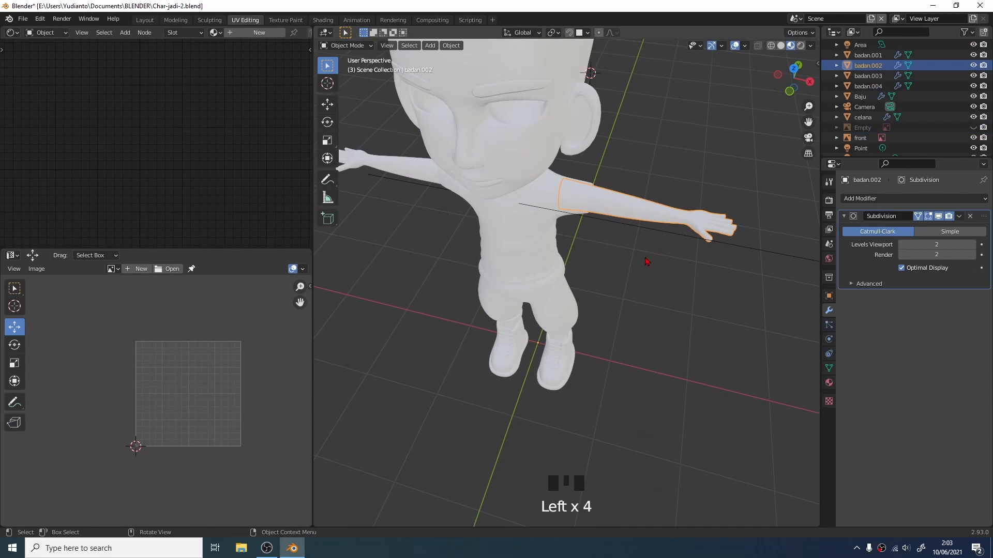
key(KP_Divide)
middle_drag(593, 279, 411, 262)
middle_drag(489, 290, 514, 312)
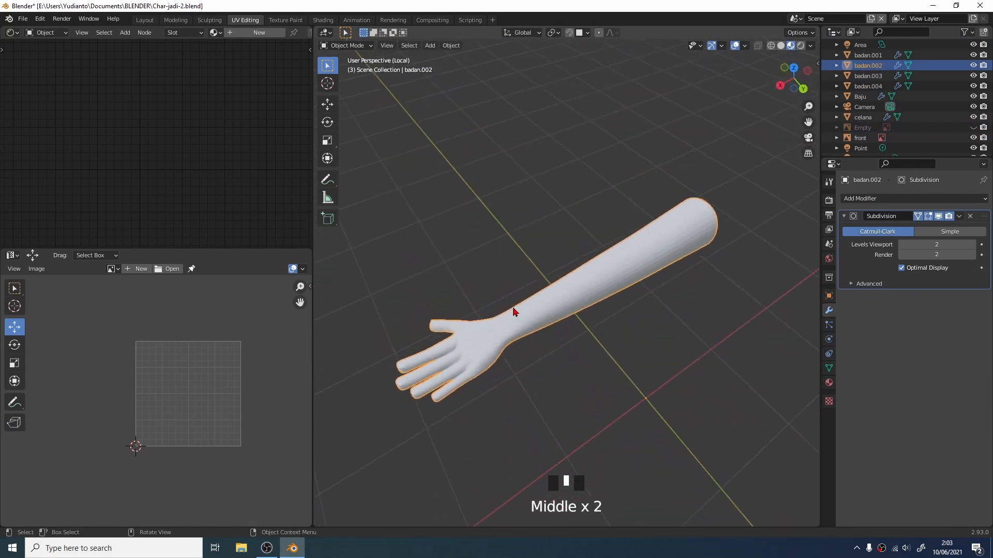
key(Tab)
Step: Select the lengthwise edge loop along the side of the forearm, palm and little finger
middle_drag(581, 290, 592, 245)
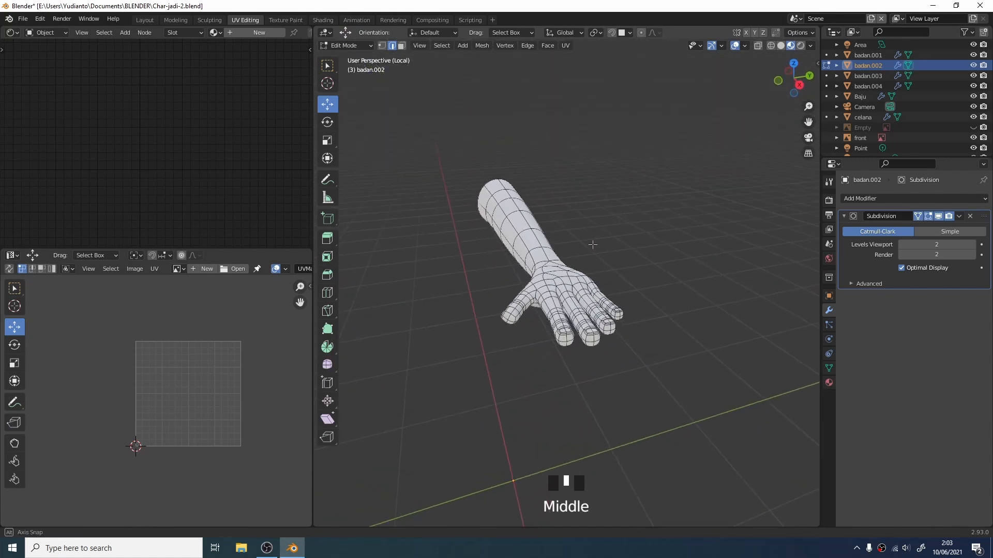
mouse_move(593, 245)
middle_down()
mouse_move(533, 269)
mouse_move(536, 290)
mouse_move(572, 250)
mouse_move(523, 264)
mouse_move(589, 253)
middle_up()
scroll(537, 290, up, 2)
scroll(589, 253, up, 3)
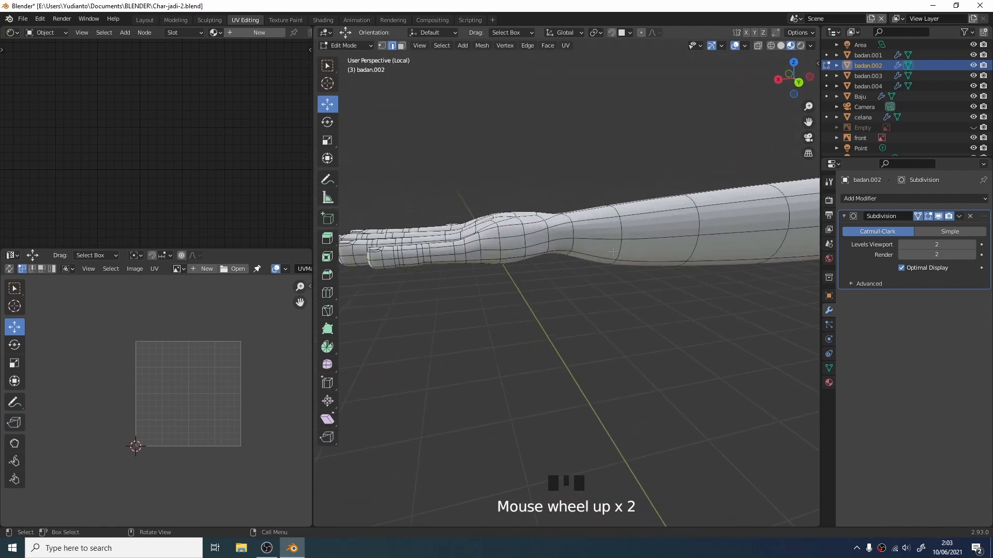
click(533, 238)
double_click(533, 237)
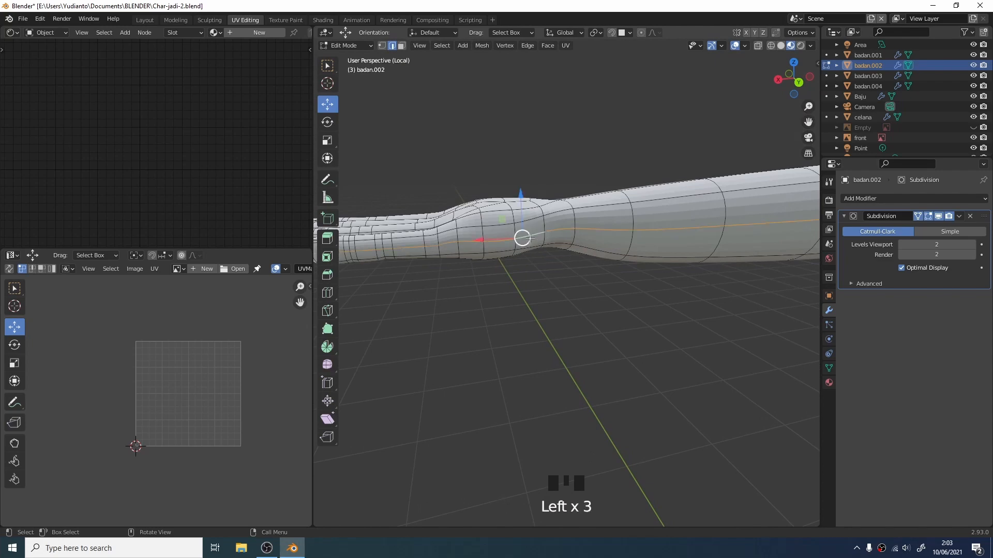
middle_drag(533, 237, 604, 279)
Step: Add the side edge loops running around the ring, middle and index fingers to the selection
shift+click(566, 303)
shift+double_click(566, 303)
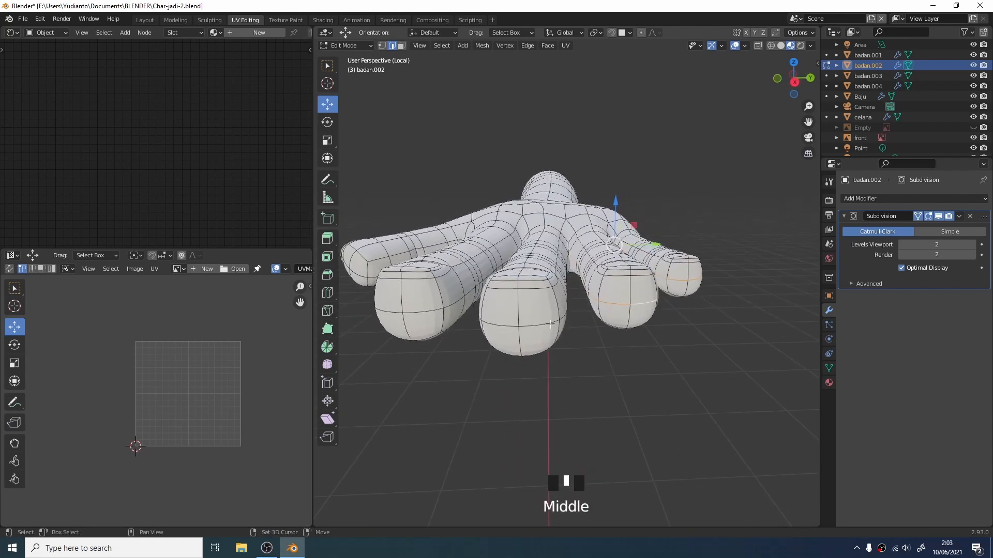
shift+click(524, 311)
shift+double_click(525, 310)
middle_drag(525, 310, 576, 303)
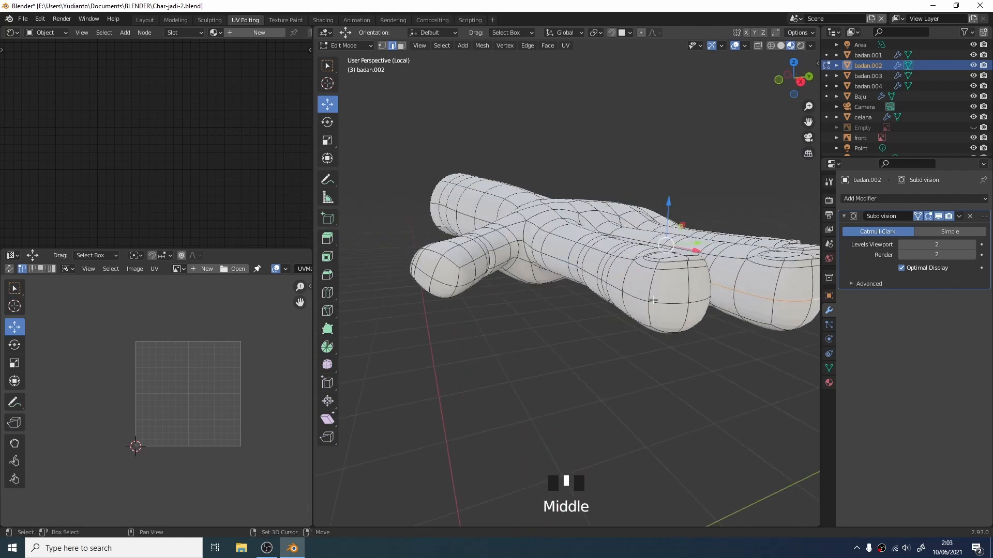
shift+click(667, 303)
shift+double_click(667, 303)
middle_drag(668, 303, 530, 279)
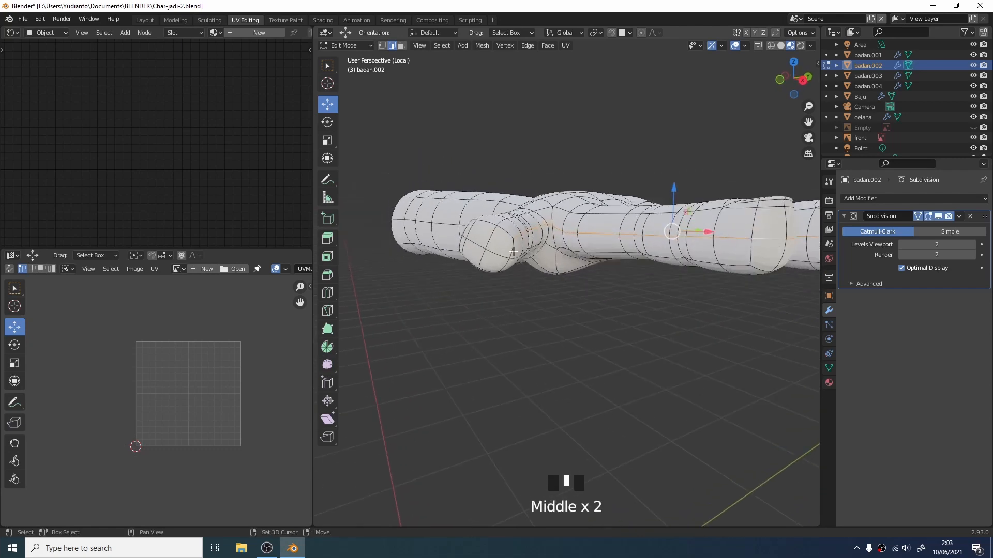
Step: Add the thumb's side edges to the selection and mark all the selected arm and finger edges as a seam
shift+click(513, 252)
shift+click(505, 268)
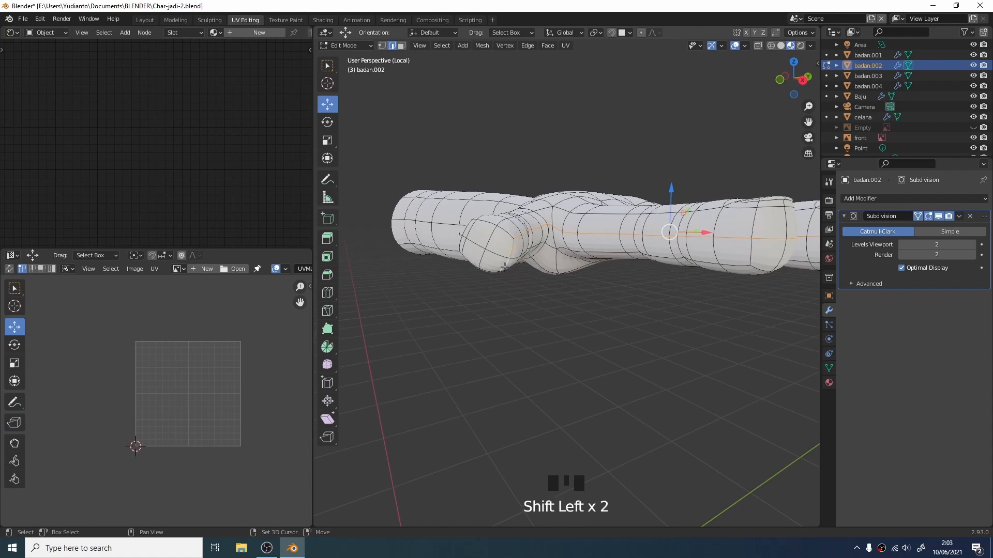
middle_drag(505, 268, 452, 264)
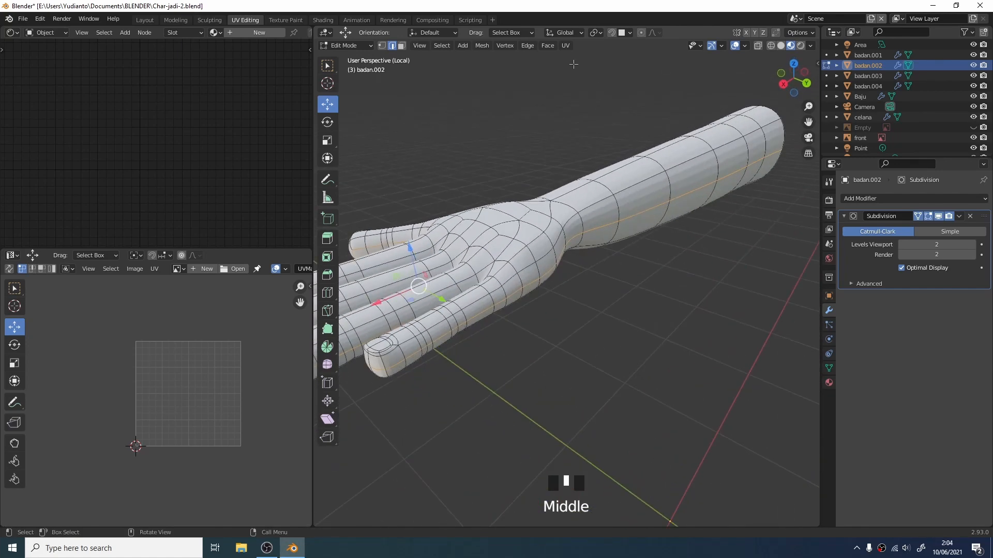
click(565, 45)
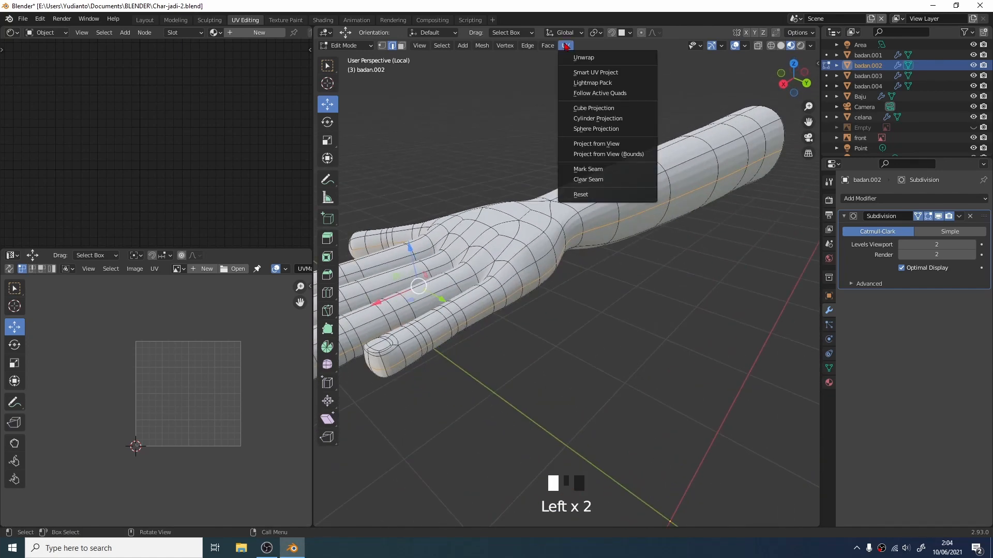
click(592, 169)
Step: Select the whole linked arm and hand mesh and unwrap it along the marked seams
scroll(595, 217, down, 2)
mouse_move(594, 217)
middle_down()
mouse_move(606, 266)
mouse_move(608, 227)
mouse_move(580, 248)
mouse_move(606, 268)
mouse_move(613, 245)
mouse_move(603, 227)
middle_up()
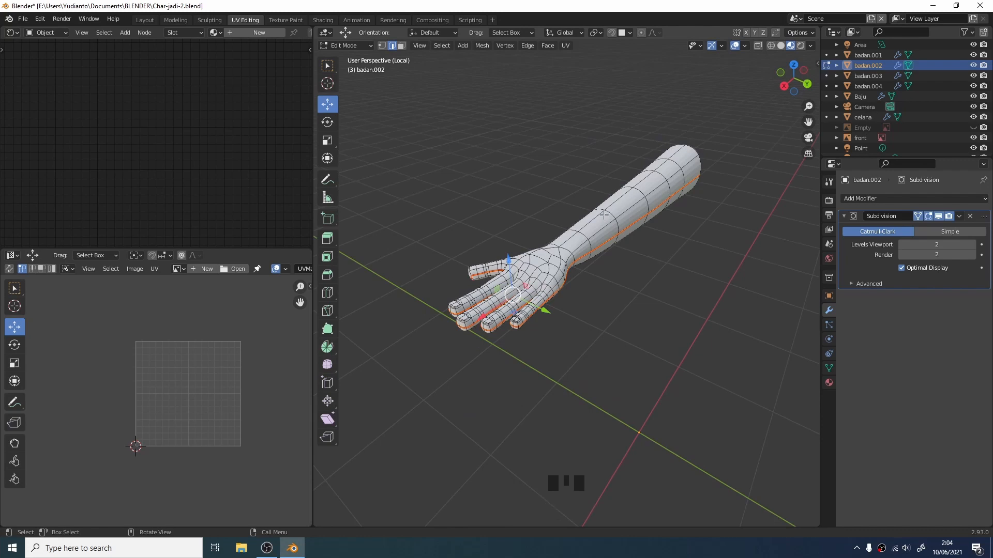
key(l)
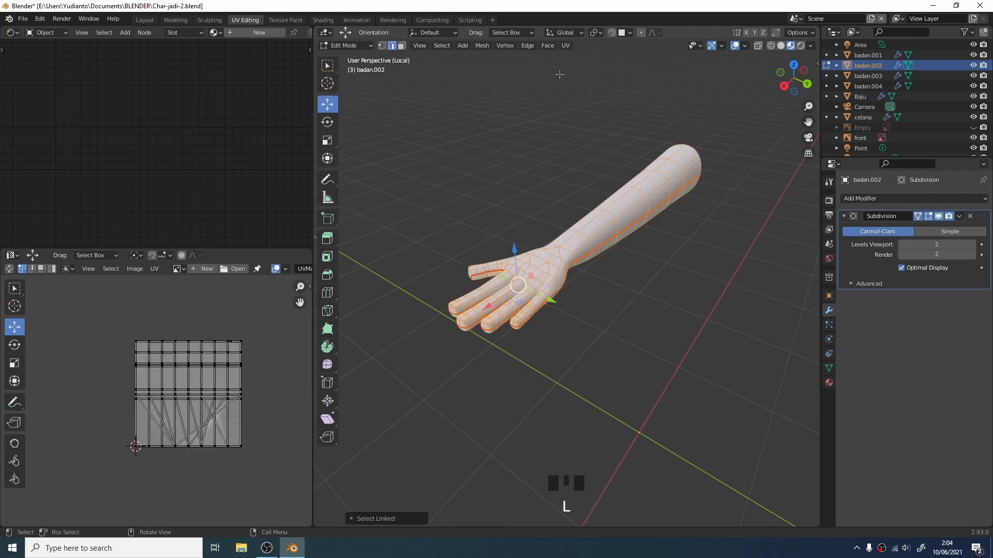
click(565, 45)
click(569, 65)
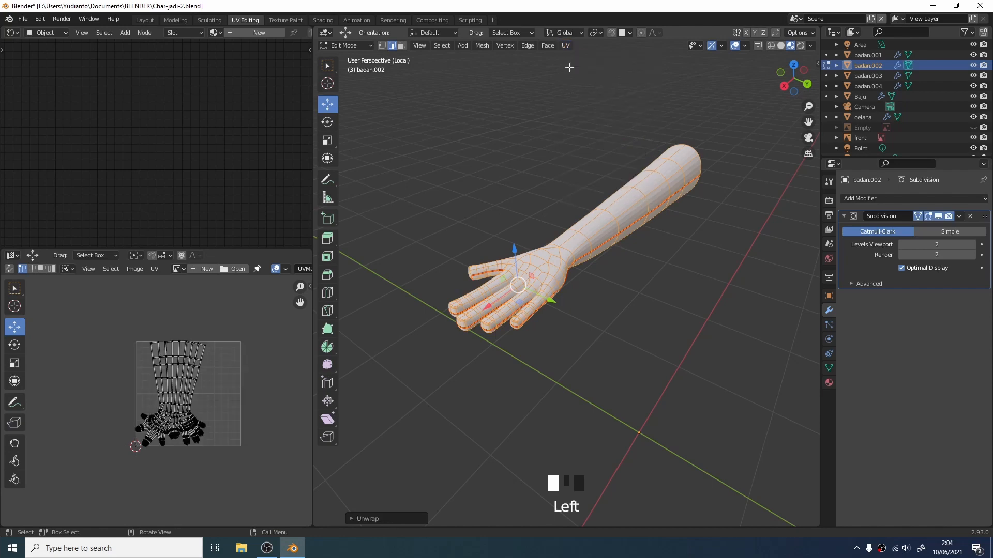
Step: Inspect the arm's UV island and check it for overlapping faces with Select Overlap
scroll(215, 360, up, 5)
scroll(216, 360, down, 3)
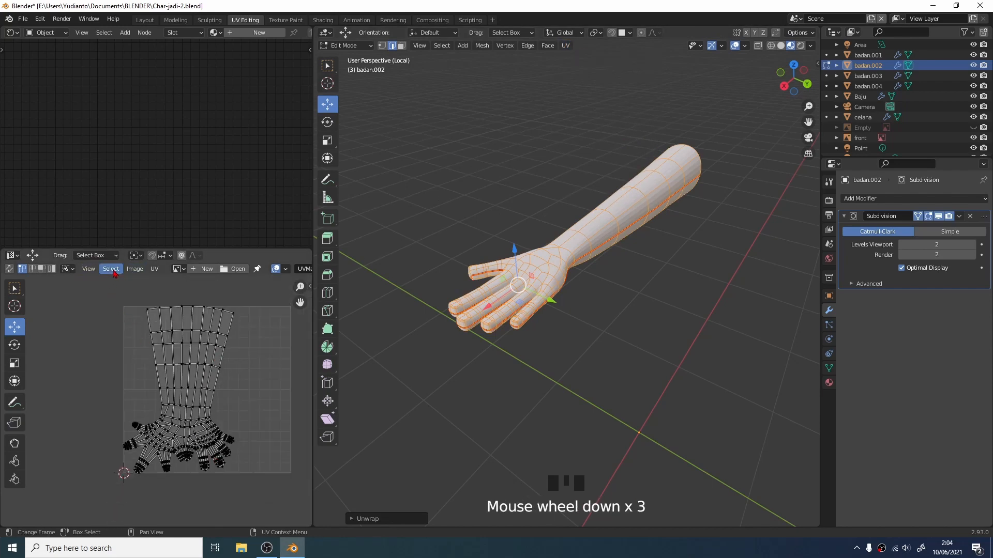
key(l)
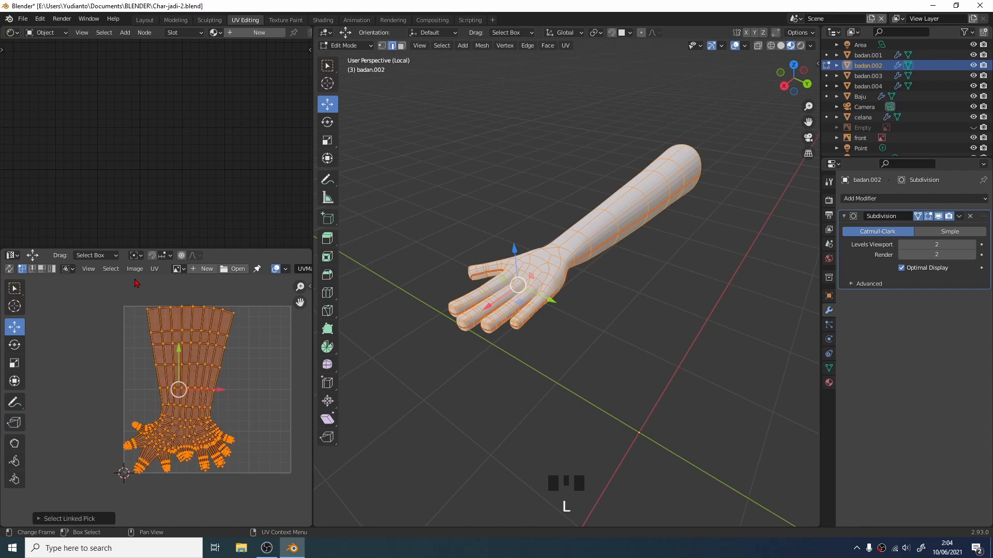
click(111, 268)
click(124, 414)
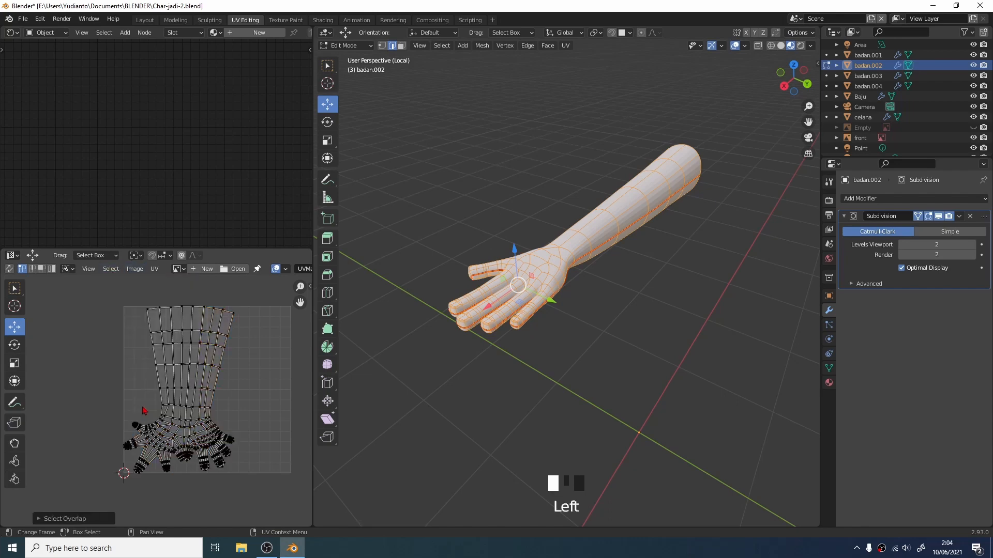
scroll(154, 401, up, 3)
scroll(154, 401, down, 5)
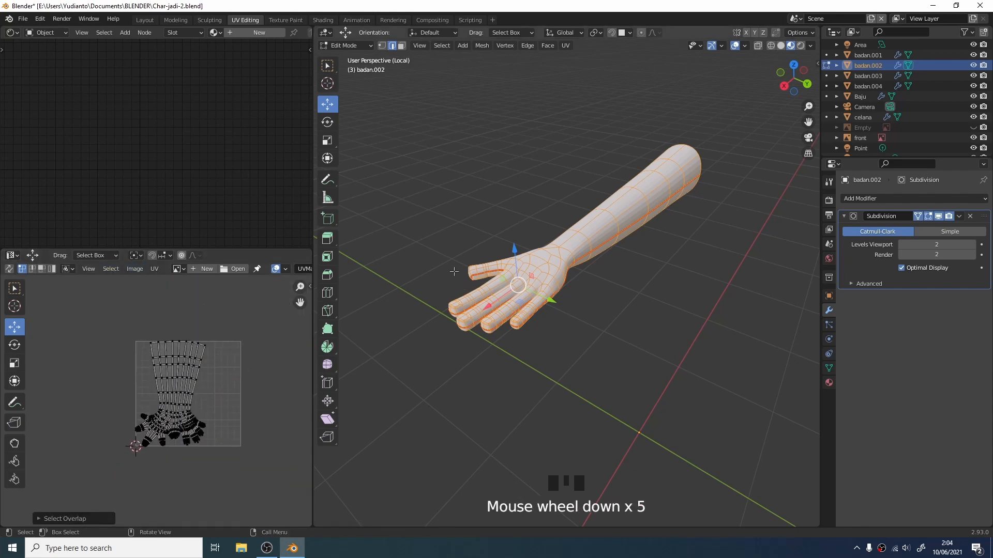
Step: Deselect the arm mesh, return to Object Mode and leave local view to show the whole character
click(434, 236)
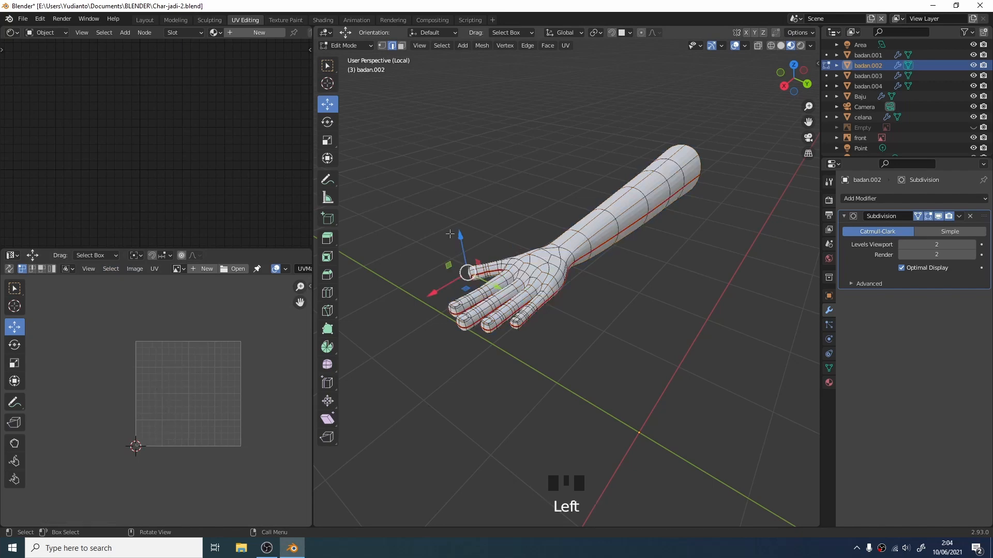
key(Tab)
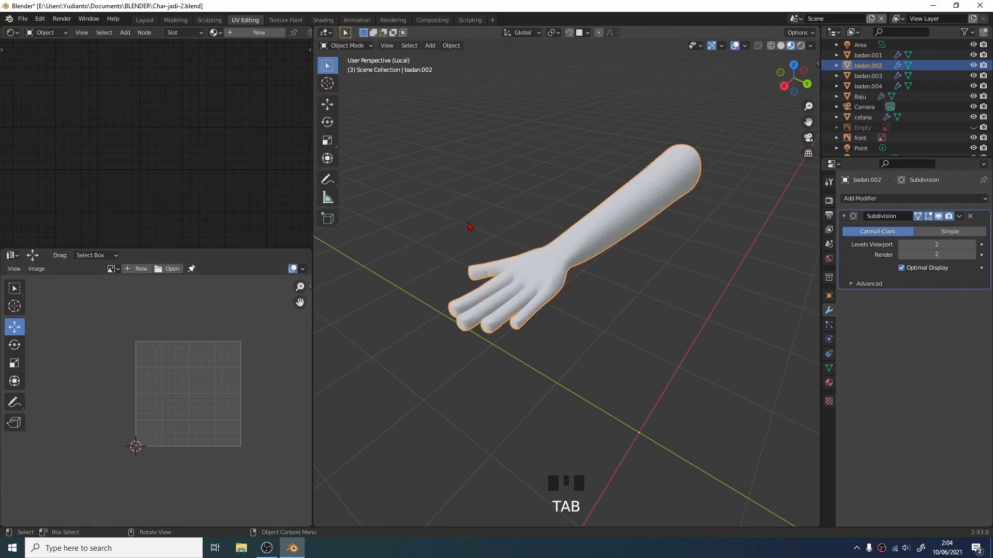
key(KP_Divide)
middle_drag(489, 224, 631, 219)
scroll(546, 205, up, 2)
scroll(556, 224, down, 3)
scroll(552, 215, up, 2)
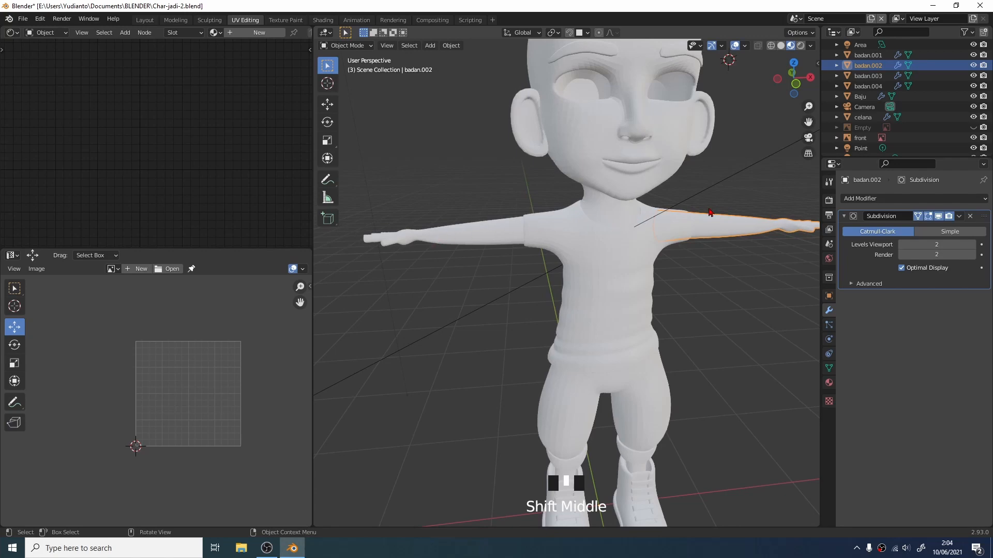
Step: Delete badan.003, the arm on the opposite side of the unwrapped one
click(480, 237)
middle_drag(483, 232, 510, 212)
click(510, 208)
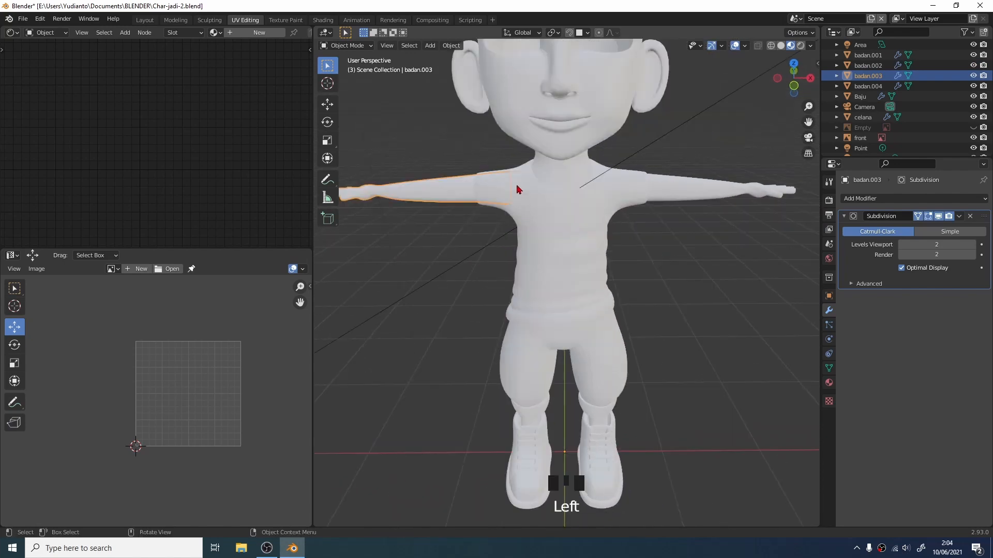
key(x)
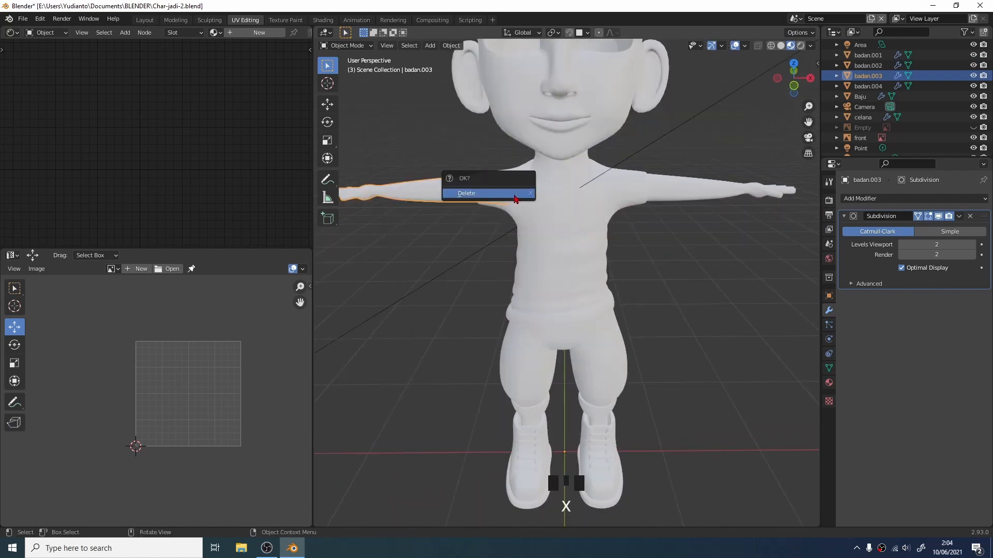
key(x)
Step: Mirror the remaining arm badan.002 to the other side with a Mirror modifier and apply the modifier
click(709, 202)
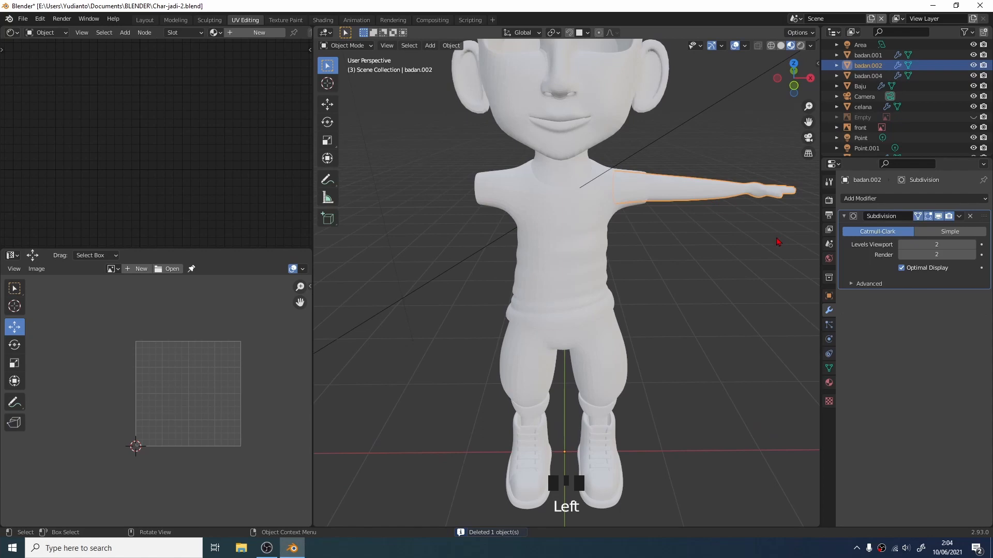
click(327, 103)
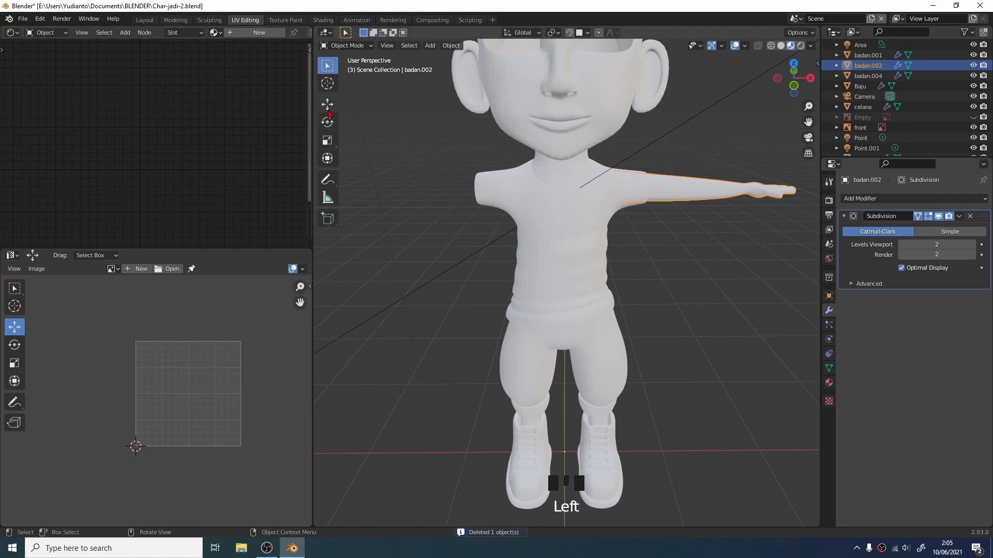
click(872, 199)
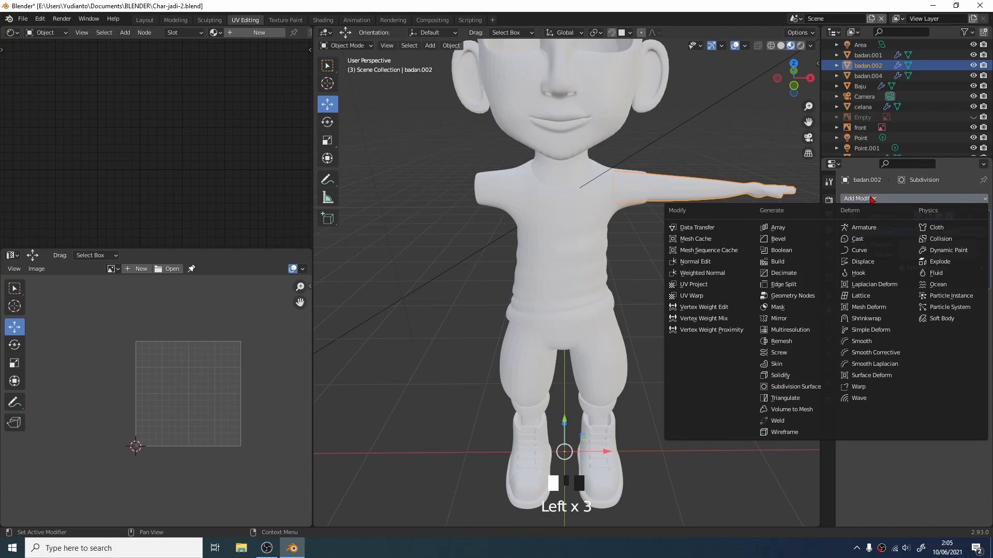
click(783, 322)
scroll(597, 267, down, 3)
click(644, 216)
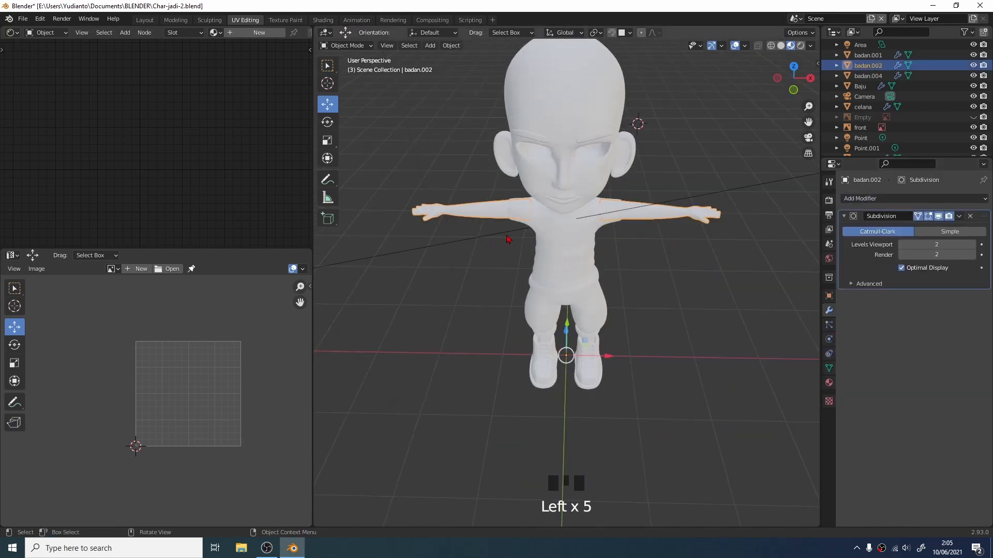
Step: Separate the mirrored arm's linked mesh from badan.002 into its own object and return to Object Mode
key(Tab)
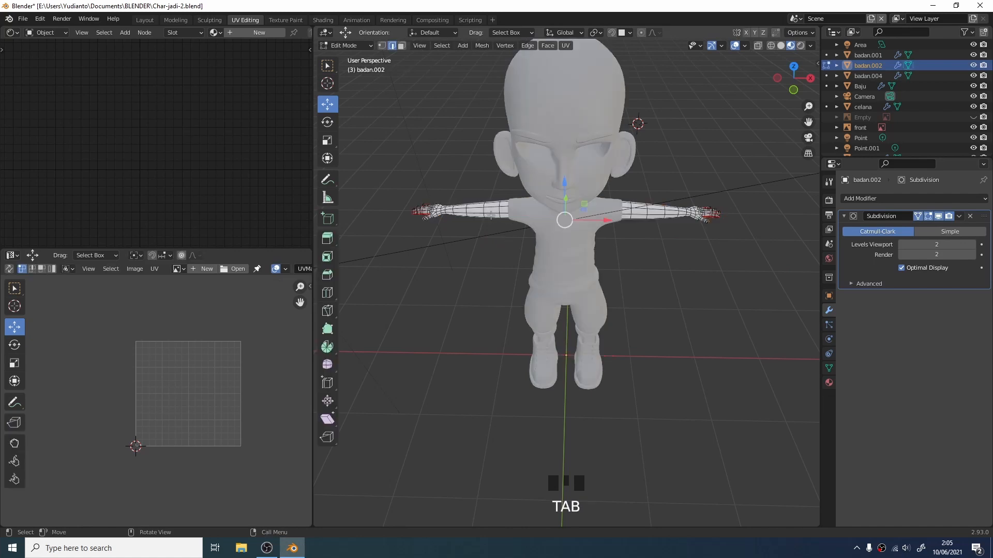
key(l)
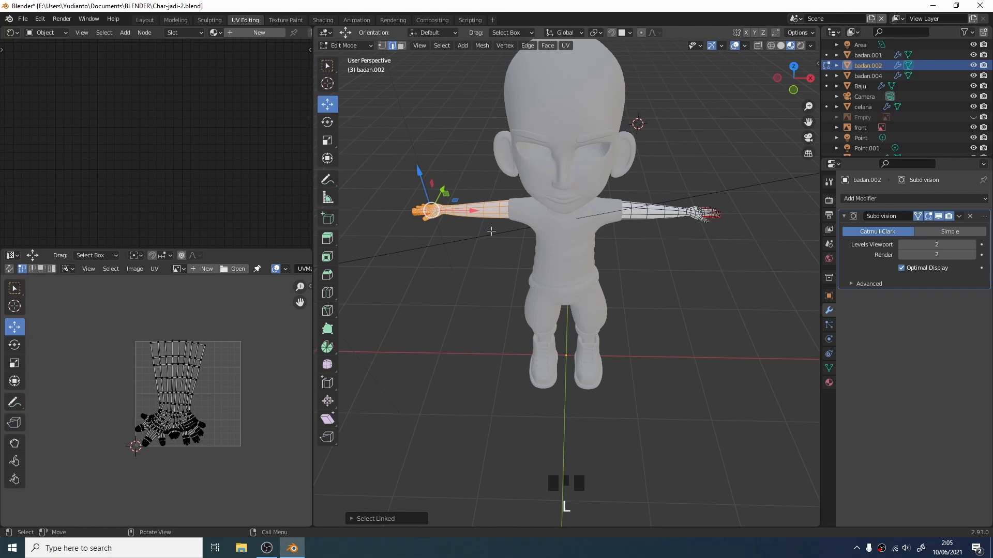
key(p)
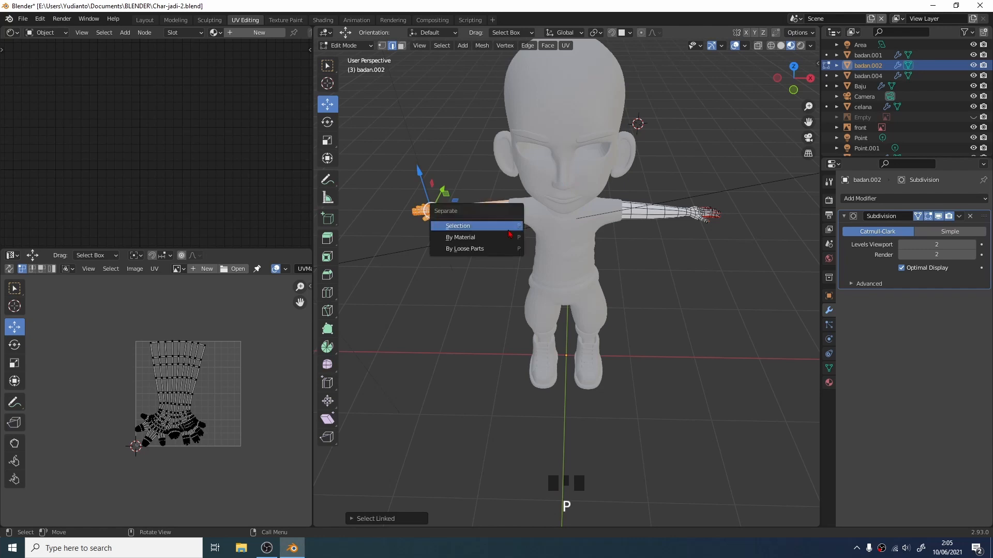
click(509, 230)
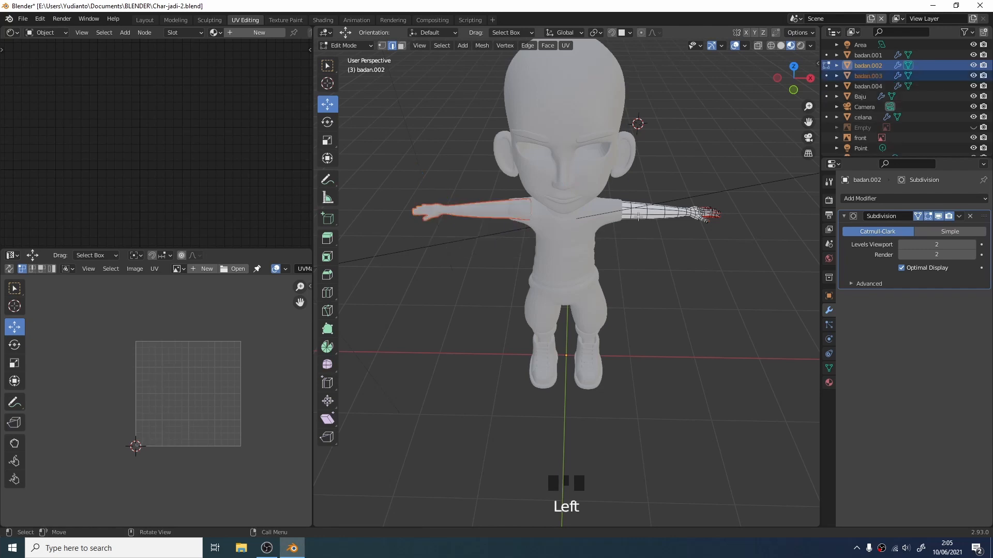
key(Tab)
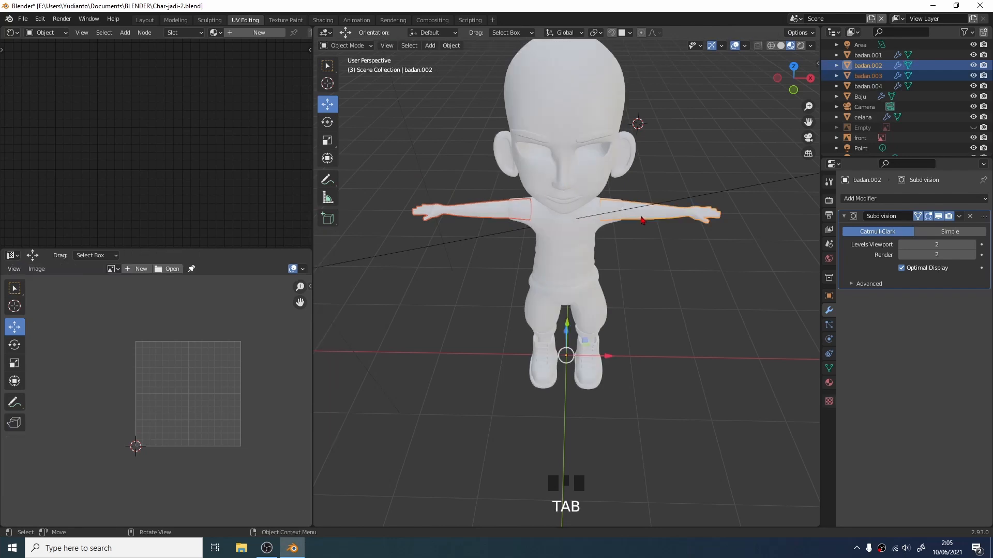
Step: Check the UV layout of each separated arm by selecting its linked mesh in Edit Mode
click(649, 219)
key(Tab)
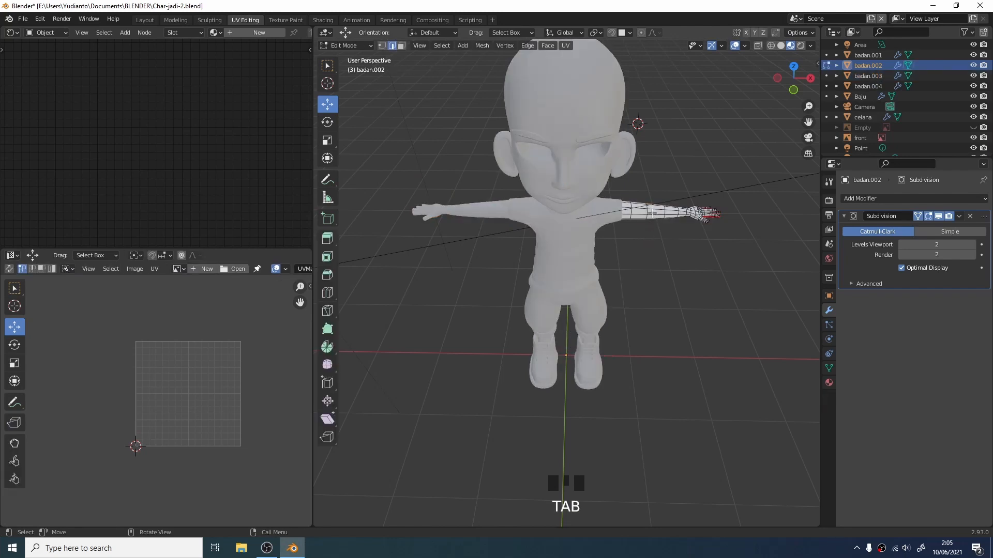
key(l)
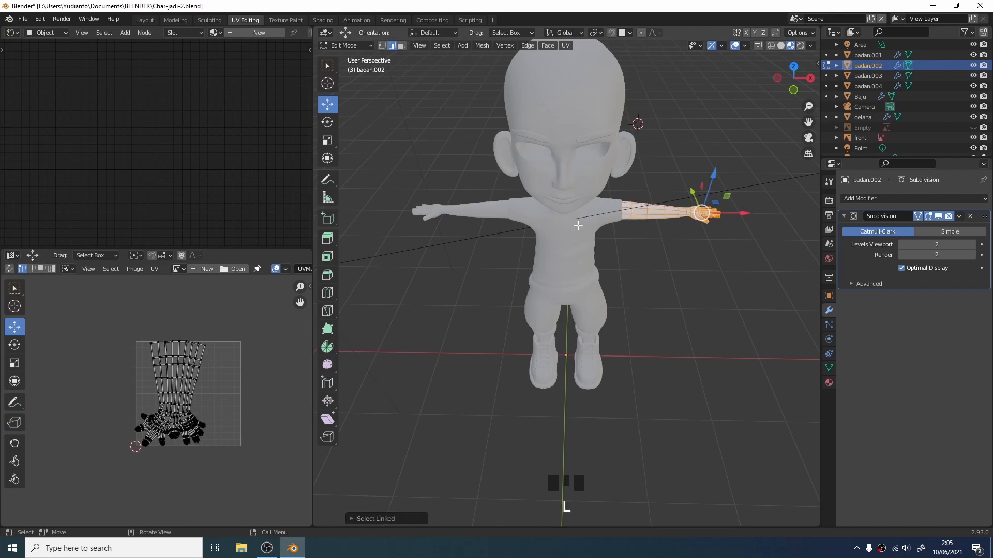
key(Tab)
click(506, 231)
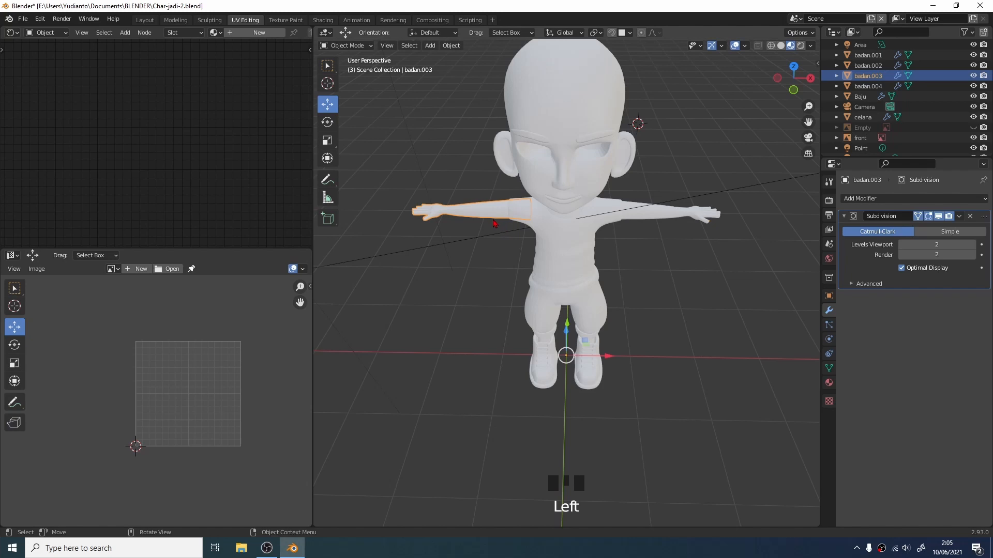
key(Tab)
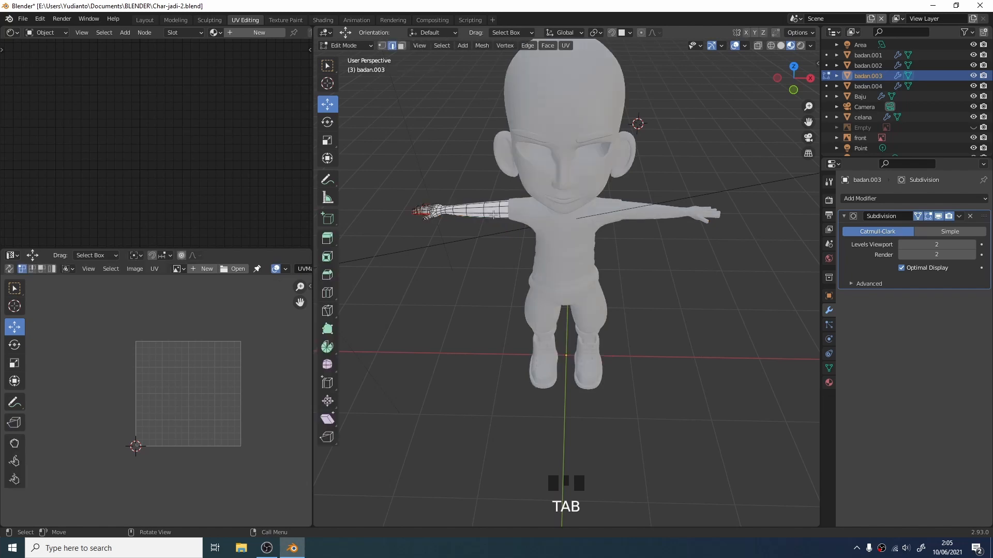
key(l)
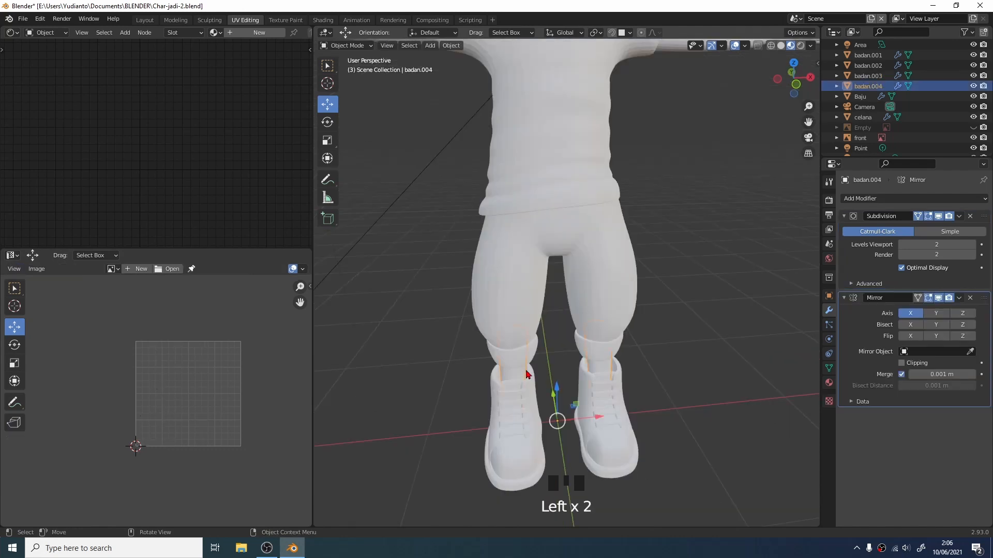
Step: Separate the linked lower-leg mesh of badan.004 into a new object and return to Object Mode
key(Tab)
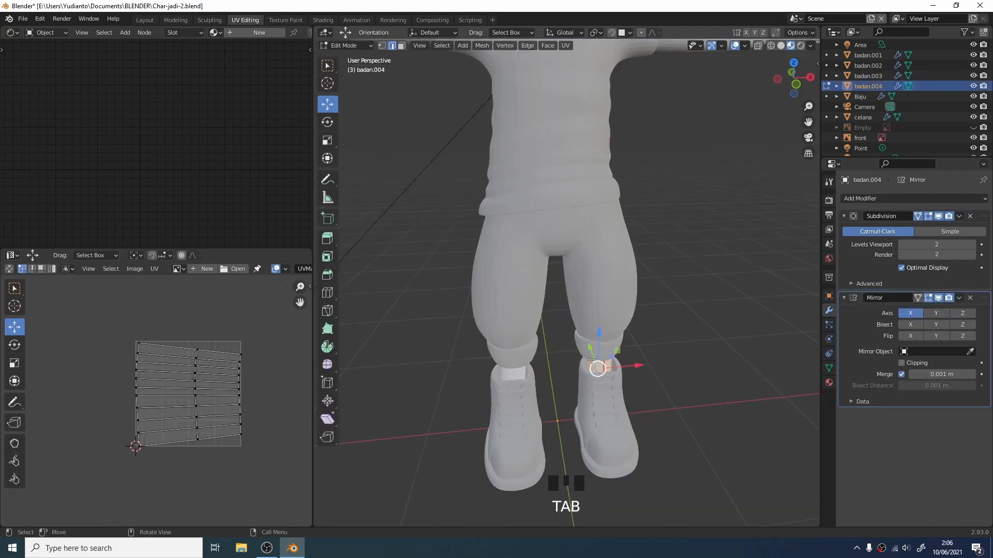
middle_drag(595, 362, 605, 321)
scroll(607, 320, up, 3)
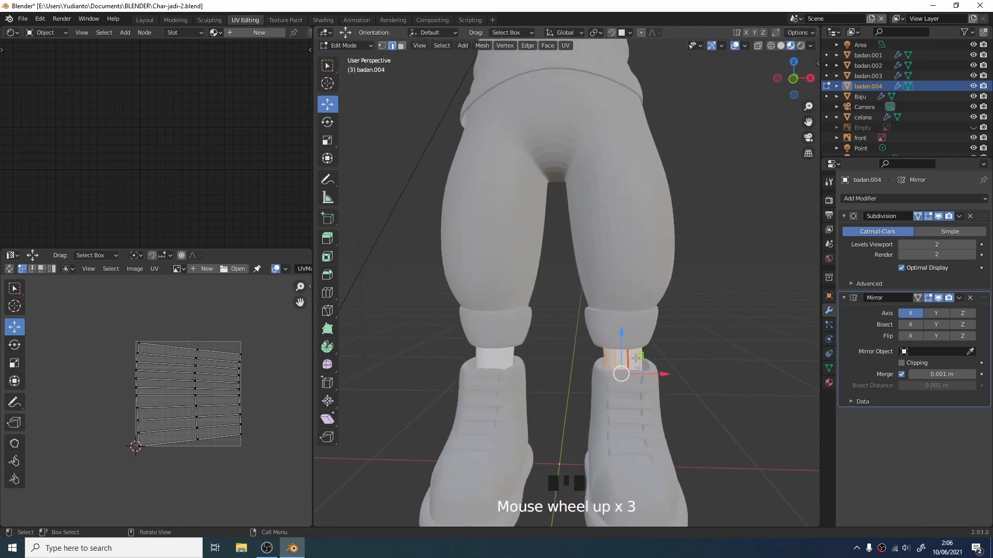
key(l)
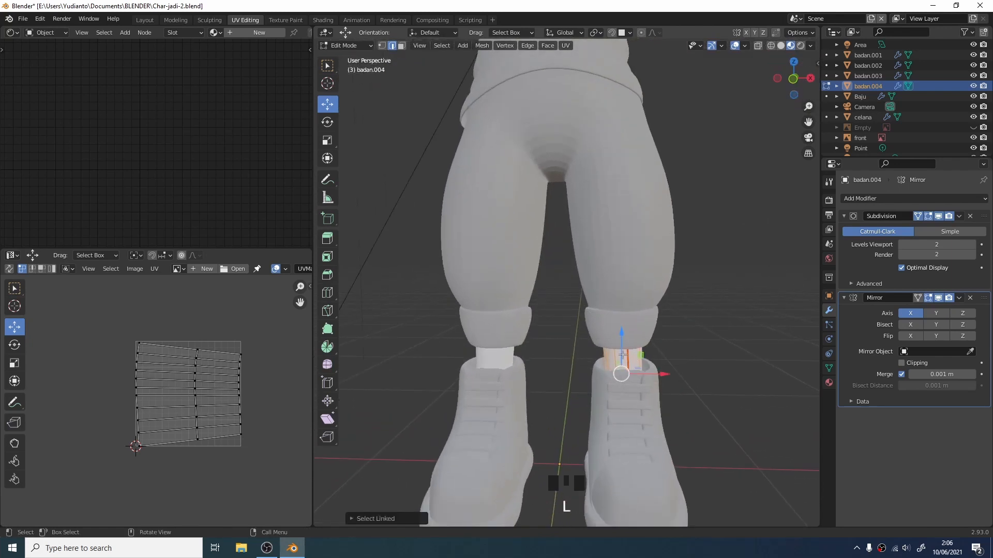
key(p)
click(600, 351)
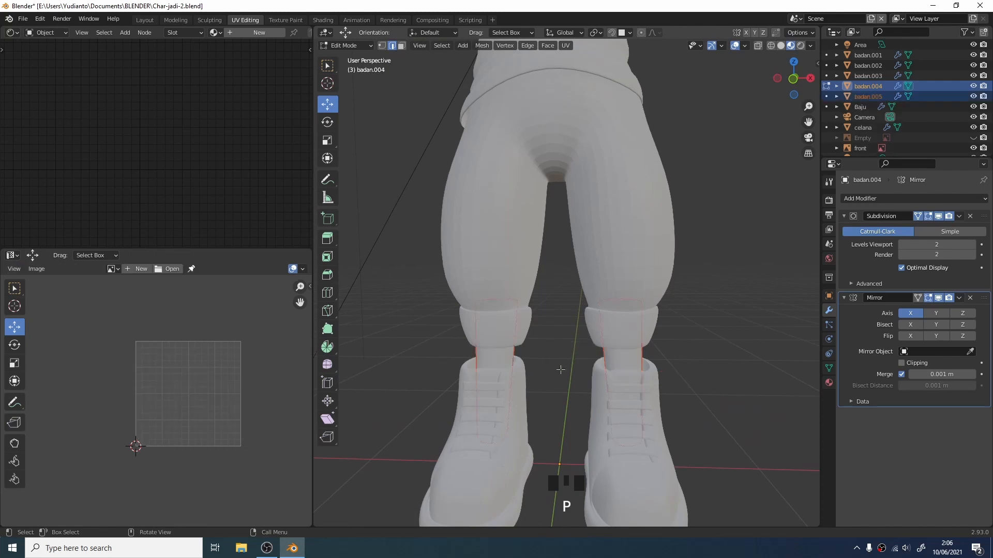
click(550, 356)
key(Tab)
Step: Move the Mirror modifier above Subdivision on the leg object badan.005 and apply the mirror
click(638, 356)
click(603, 369)
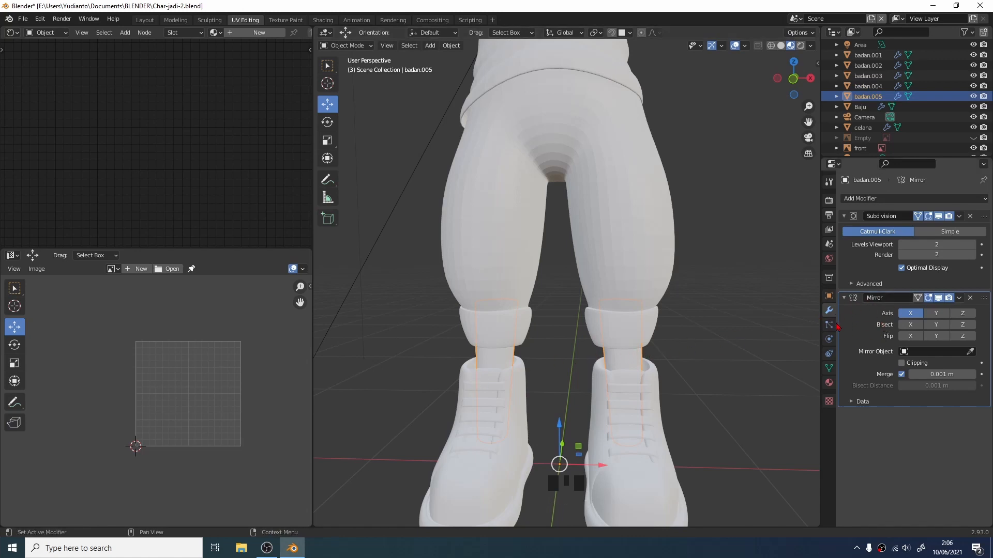
drag(985, 299, 982, 216)
click(681, 364)
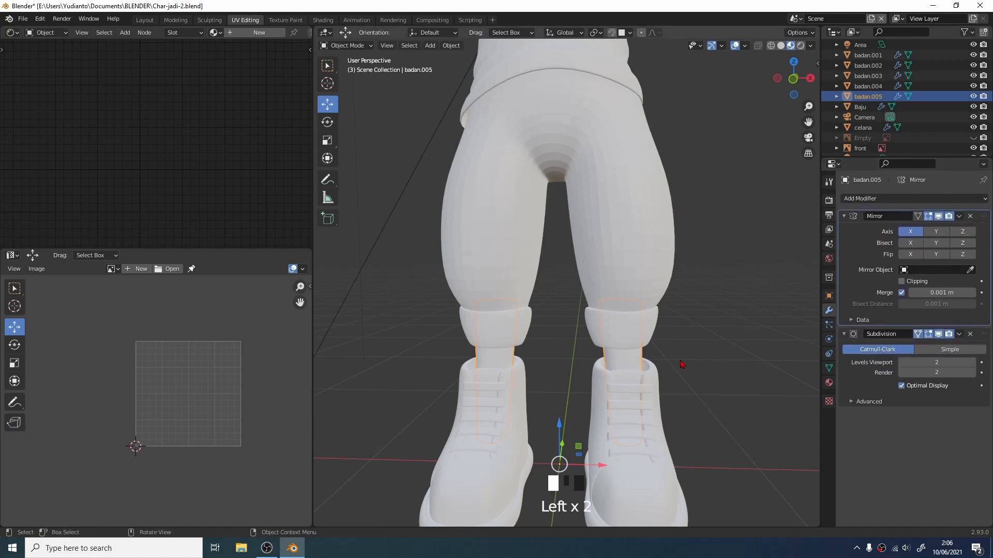
click(644, 363)
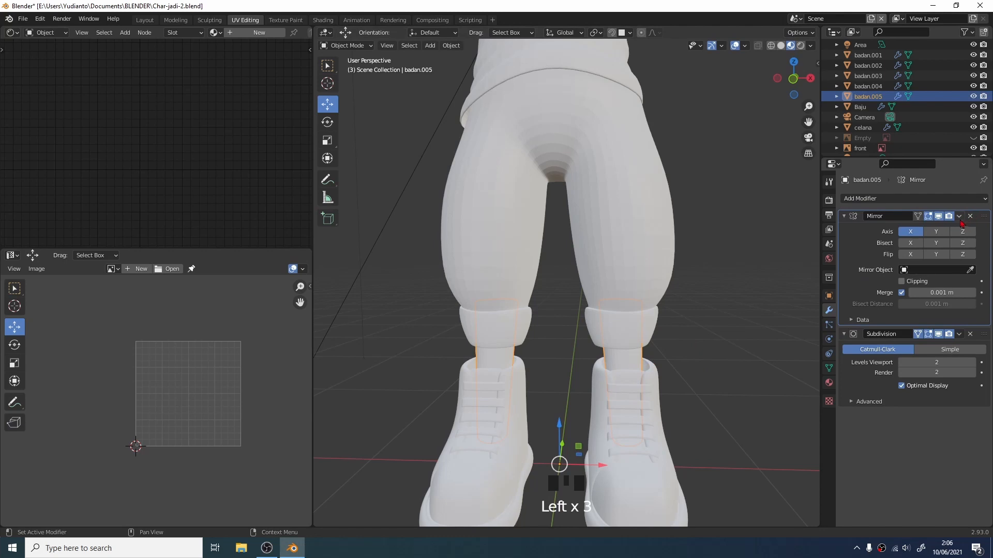
click(959, 217)
click(954, 229)
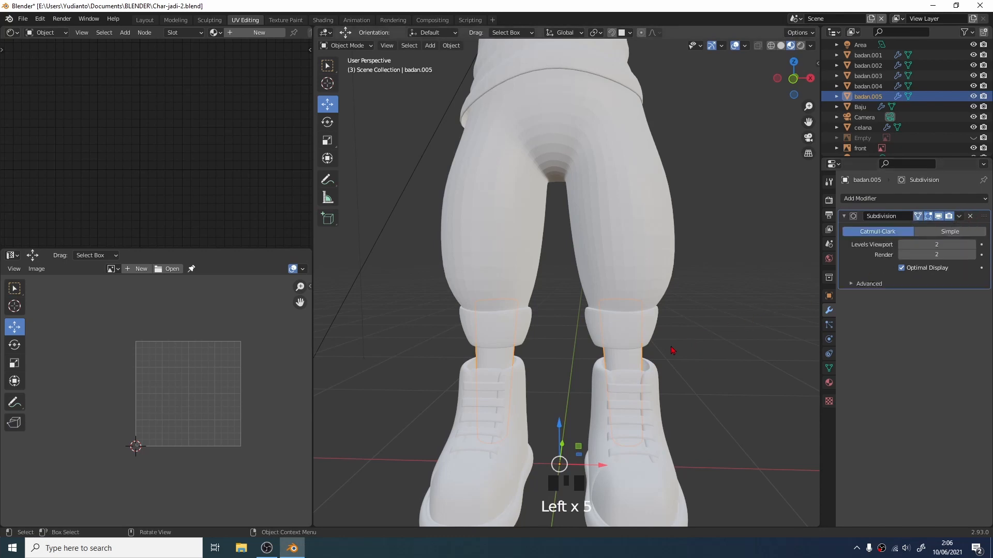
Step: Separate the linked mesh of one of the two lower legs in badan.005 into its own object
key(Tab)
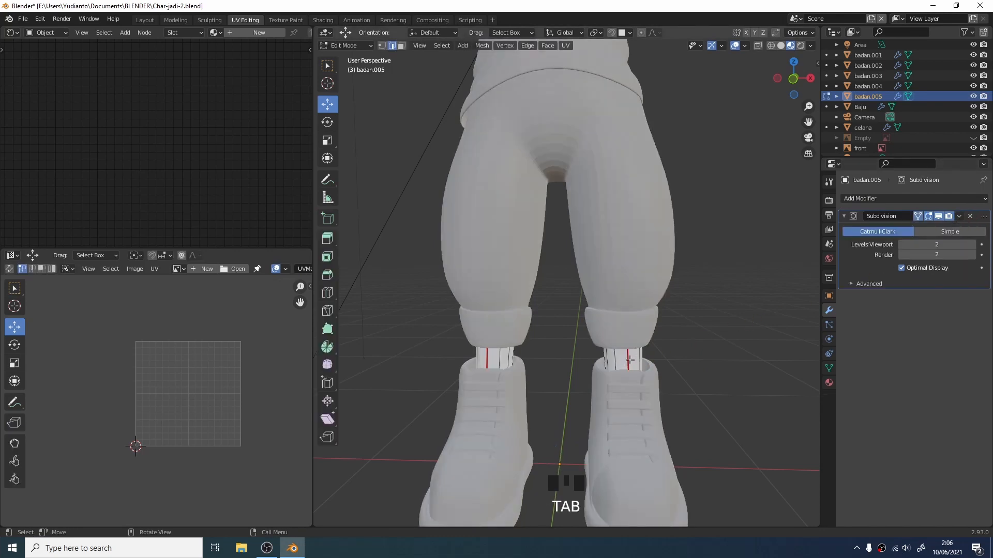
key(l)
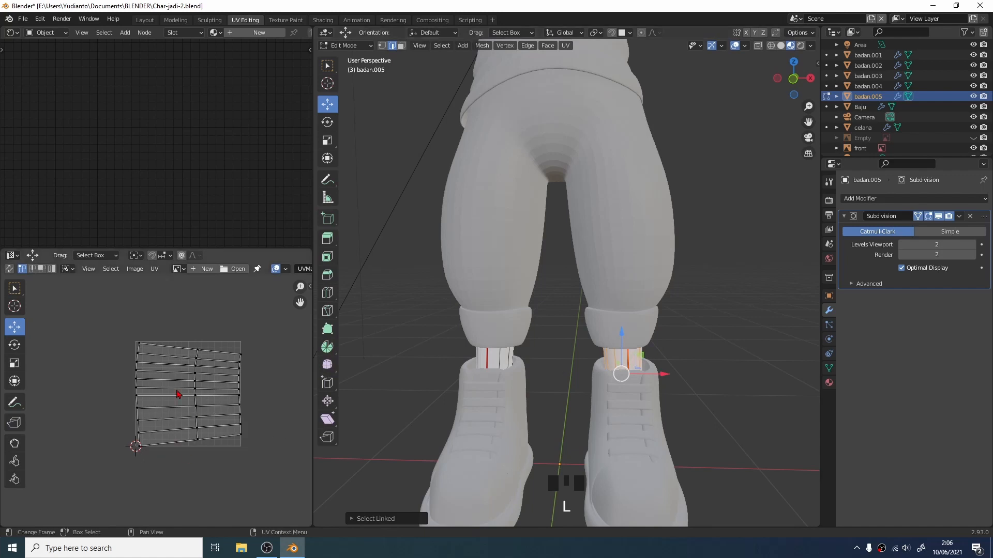
key(p)
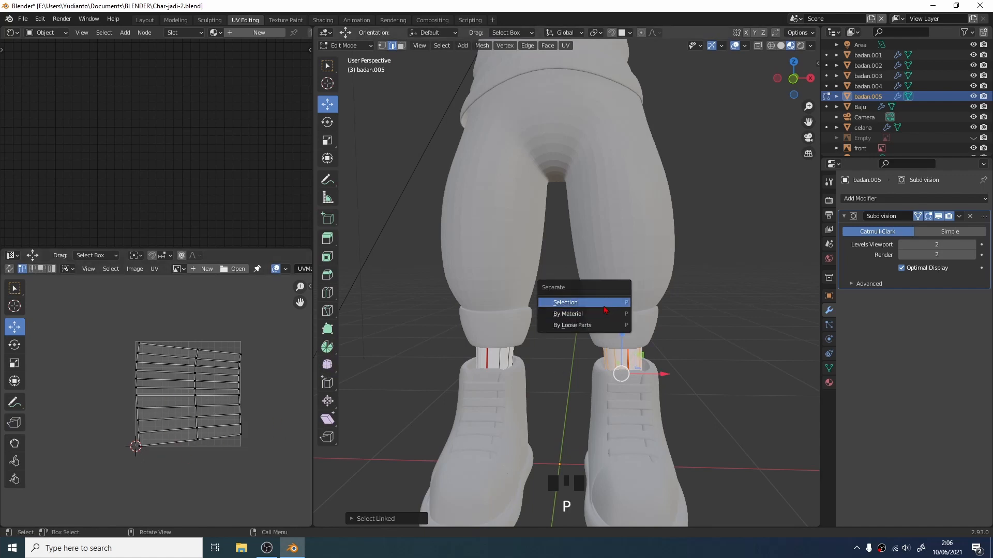
click(603, 305)
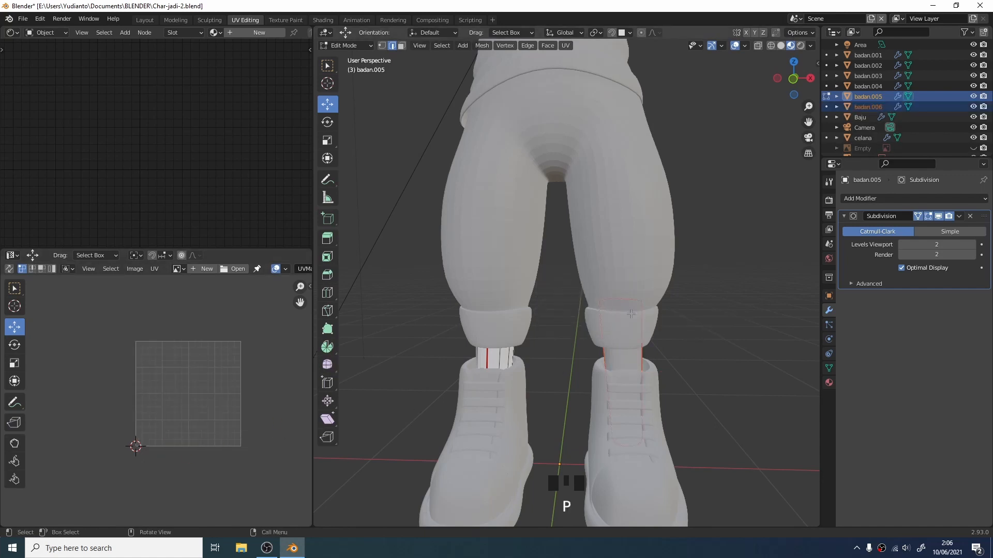
Step: Return to Object Mode and check that each lower leg can be selected as its own object
click(645, 364)
key(Tab)
click(662, 355)
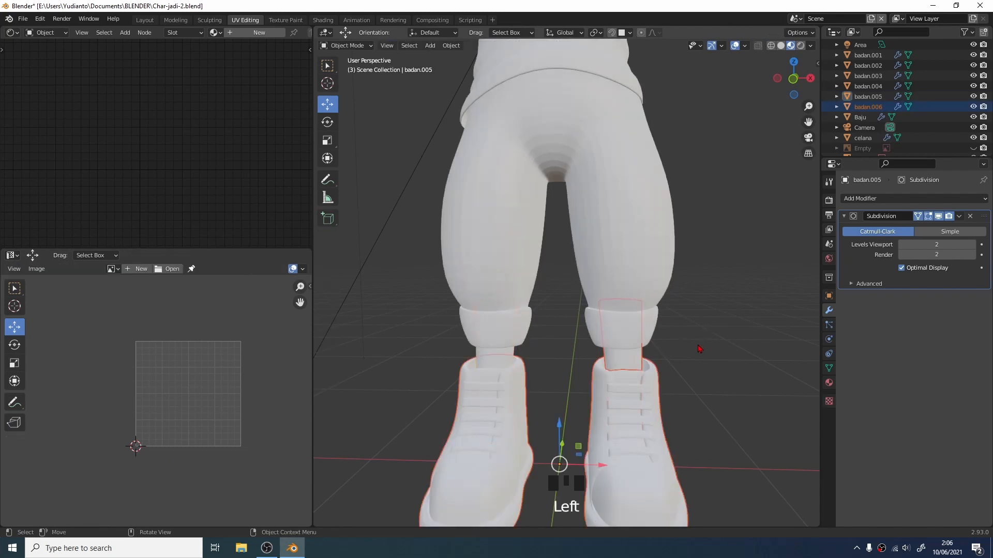
middle_drag(685, 359, 678, 371)
click(683, 337)
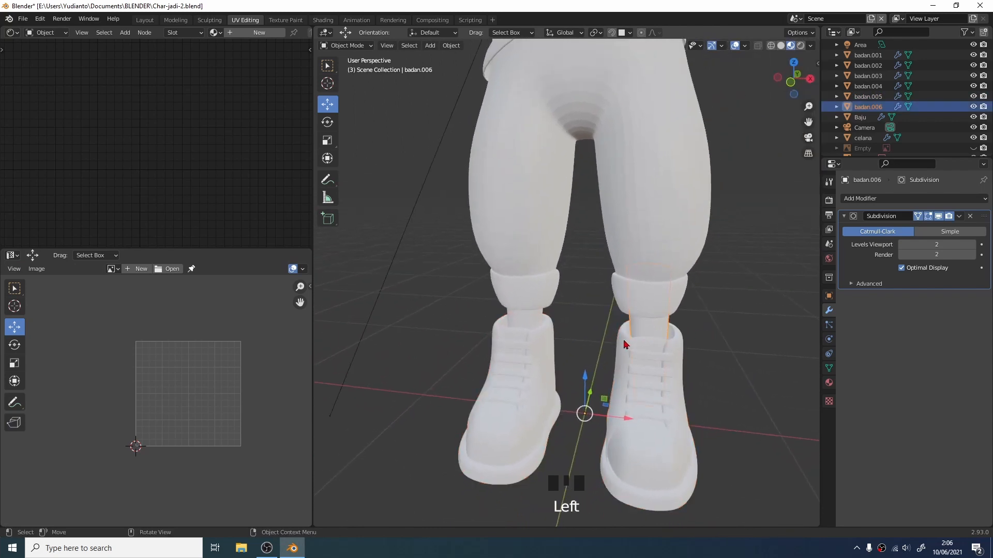
click(650, 331)
click(650, 332)
Step: Check the UV layout of each separated lower leg, badan.005 and badan.006, by selecting its linked mesh in Edit Mode
click(532, 319)
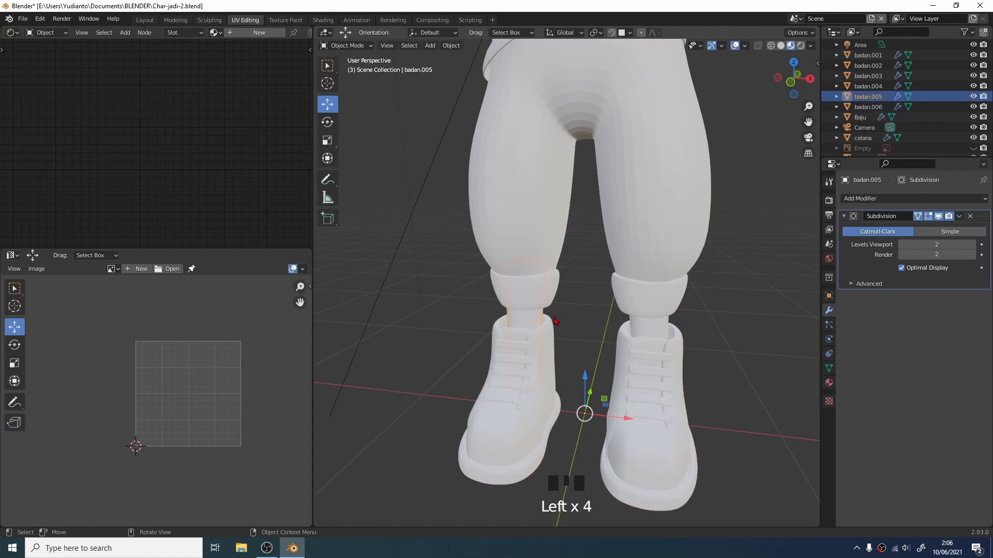
key(Tab)
key(l)
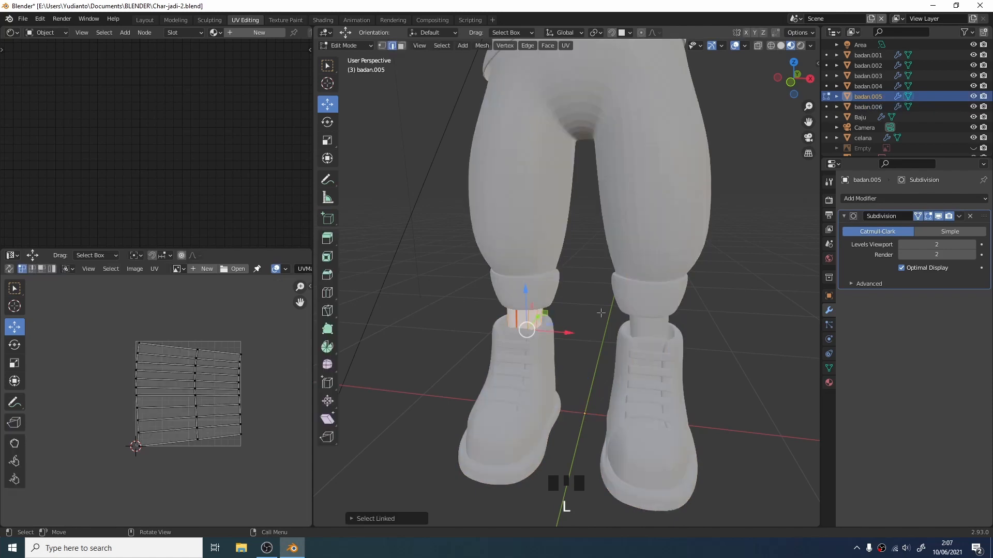
key(Tab)
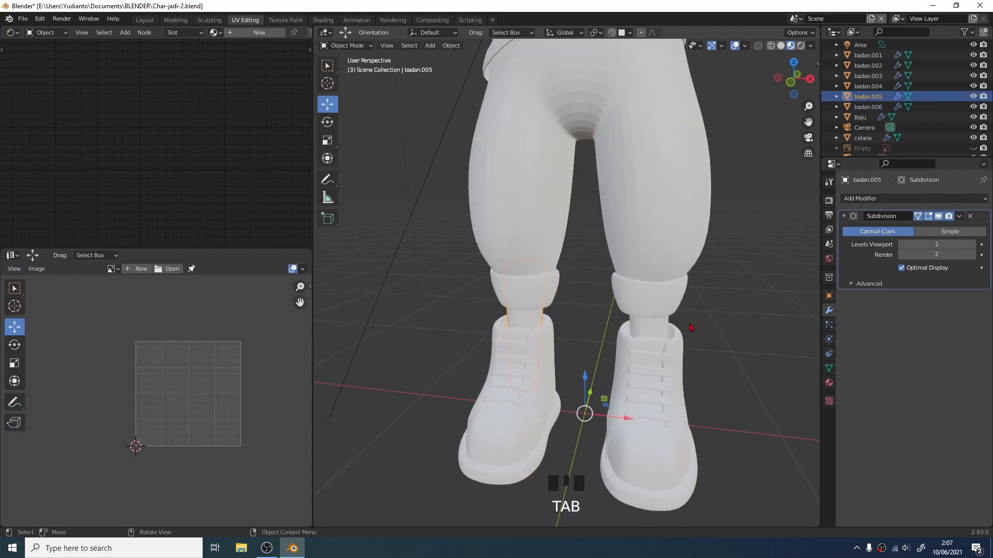
click(677, 326)
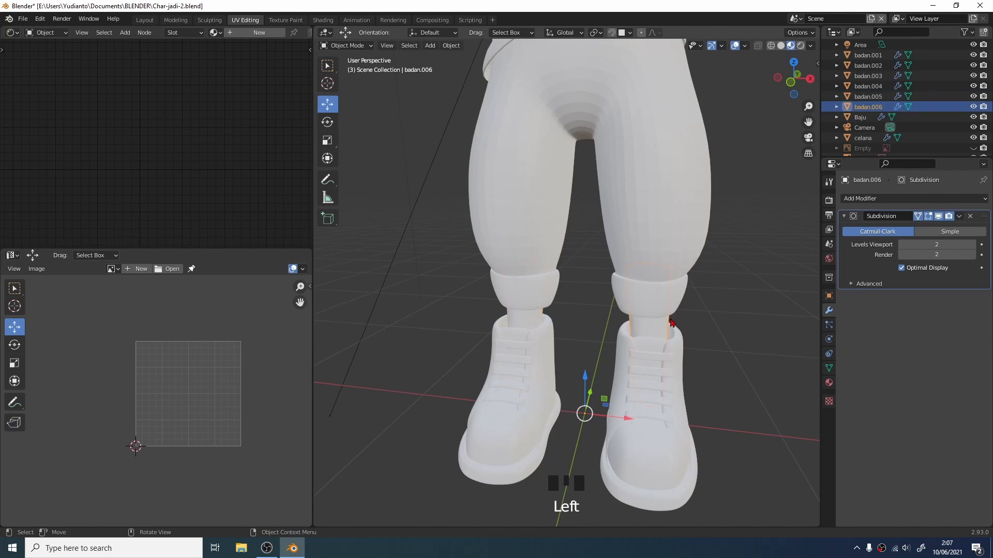
key(Tab)
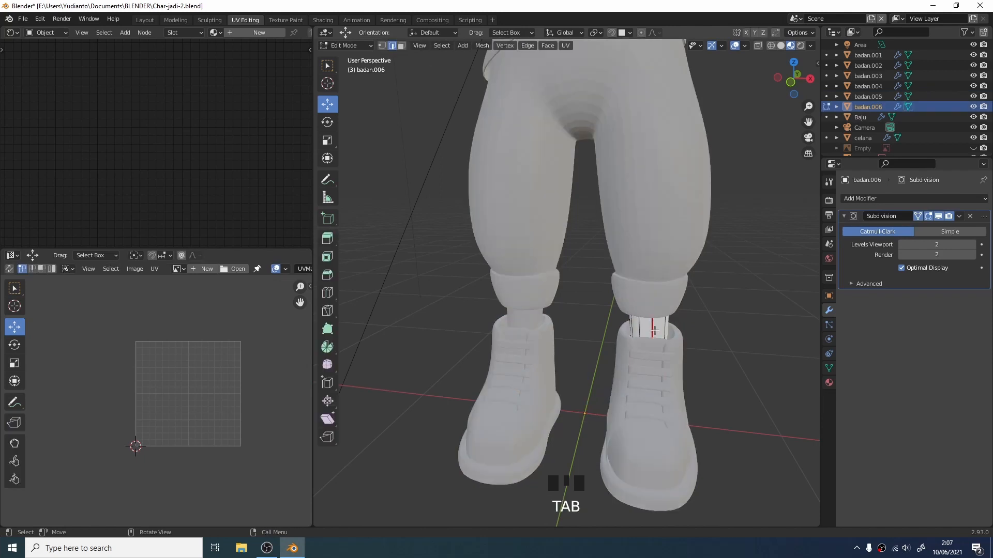
key(l)
click(719, 308)
key(Tab)
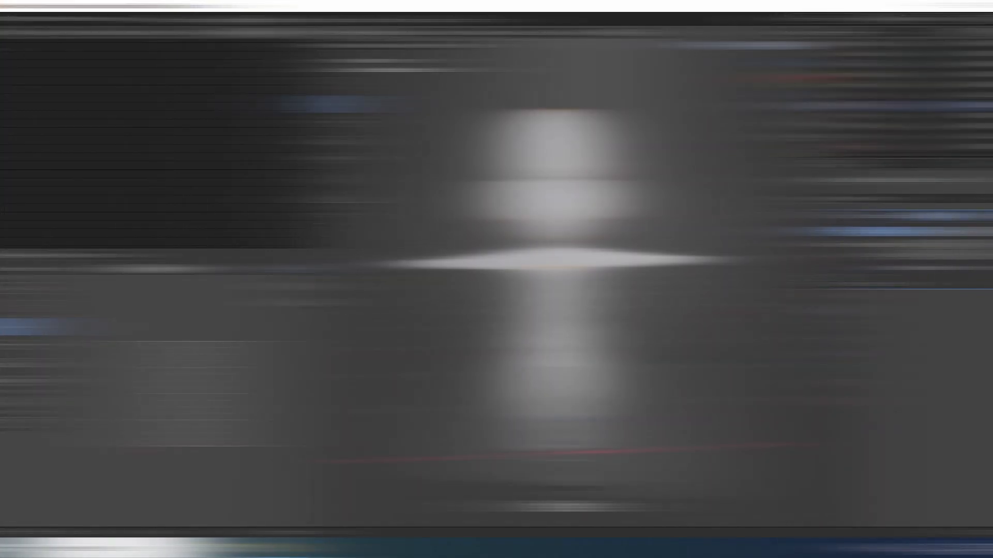
Step: Try to join the head, both arms, shirt, trousers and both lower legs into a single object
click(588, 209)
middle_drag(588, 209, 663, 304)
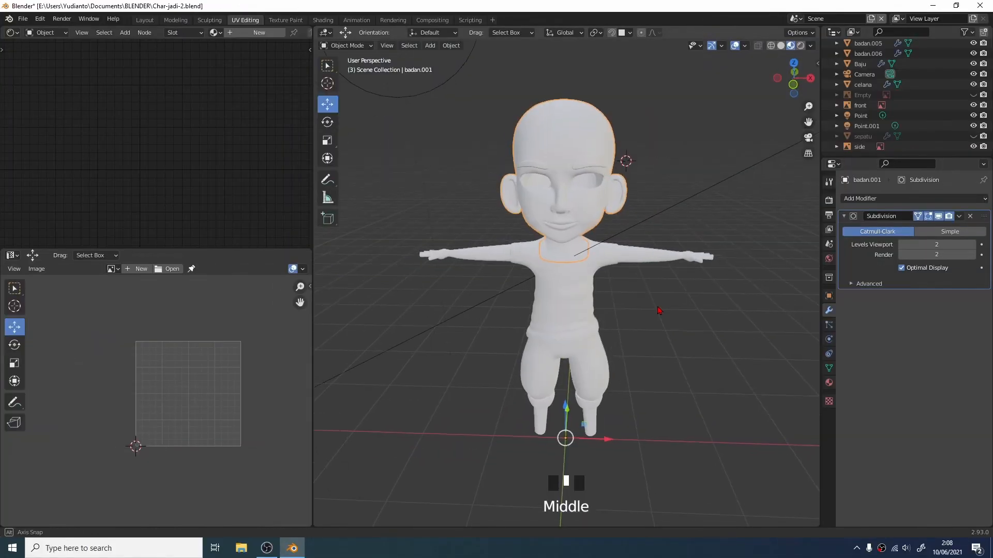
scroll(664, 304, up, 2)
shift+click(658, 251)
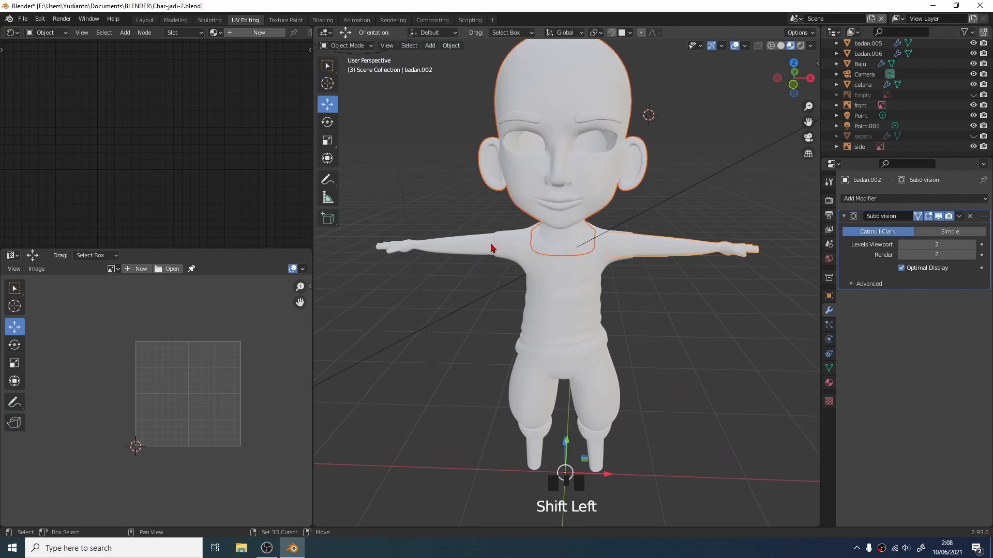
shift+click(484, 249)
shift+click(563, 282)
shift+click(577, 321)
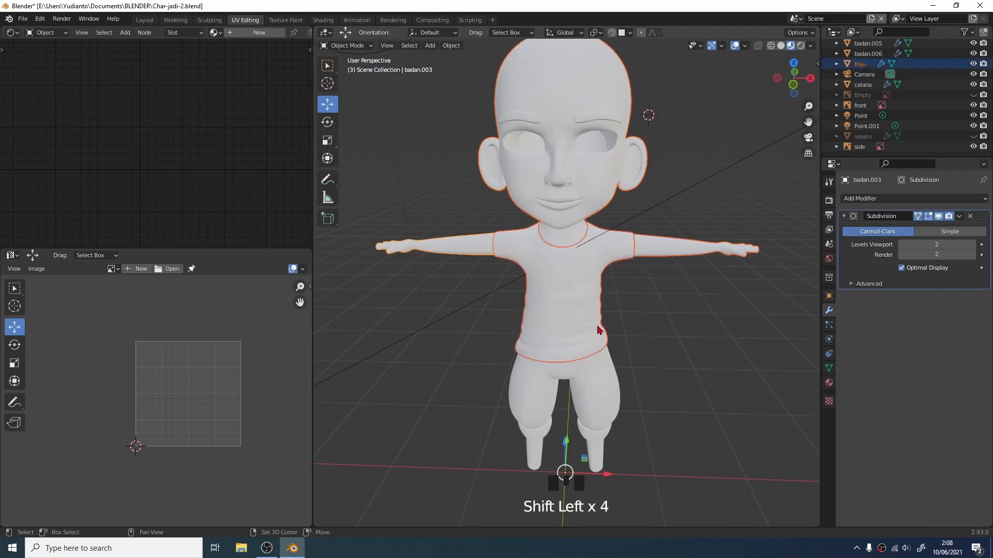
shift+click(605, 383)
shift+click(600, 454)
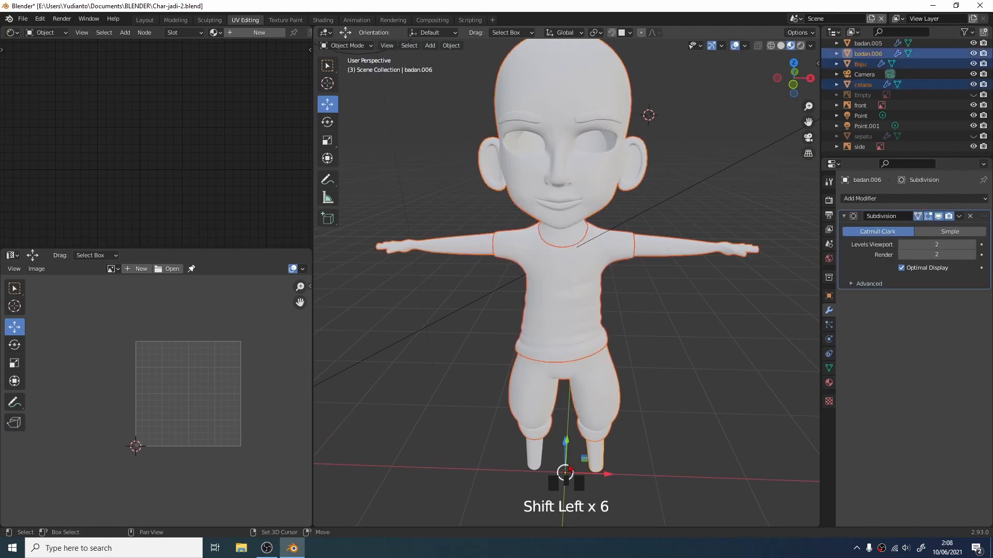
shift+click(606, 435)
scroll(663, 358, down, 2)
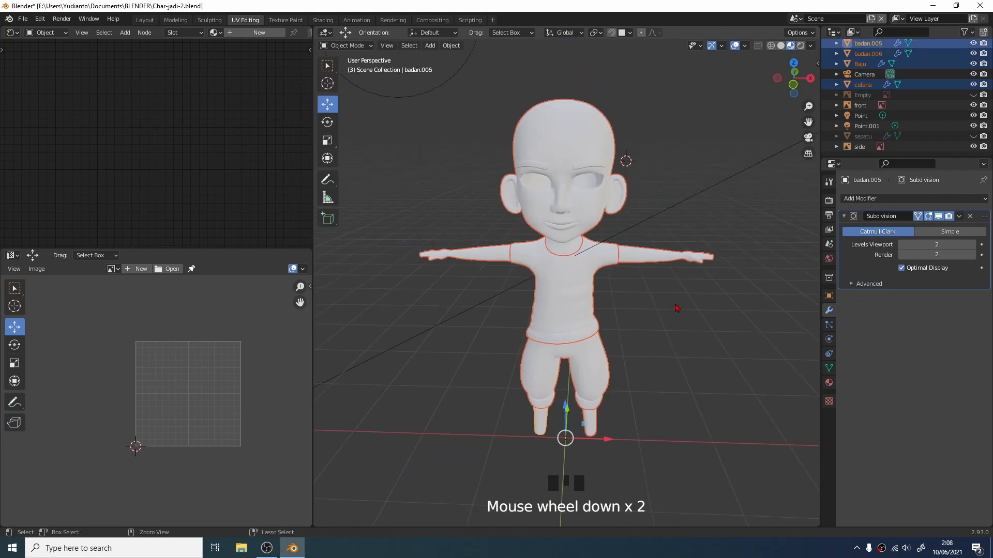
key(ctrl+j)
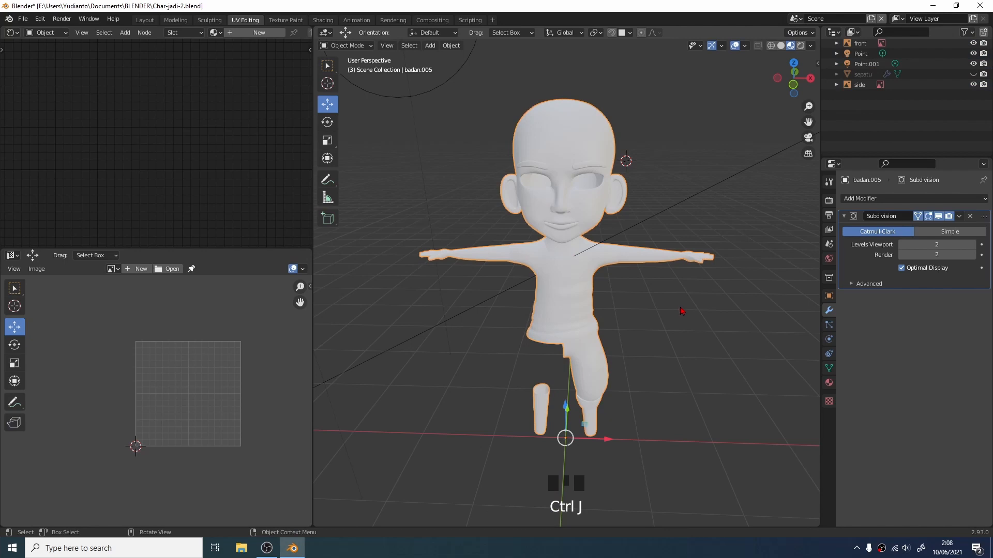
middle_drag(629, 382, 633, 350)
scroll(630, 356, down, 2)
scroll(634, 317, up, 3)
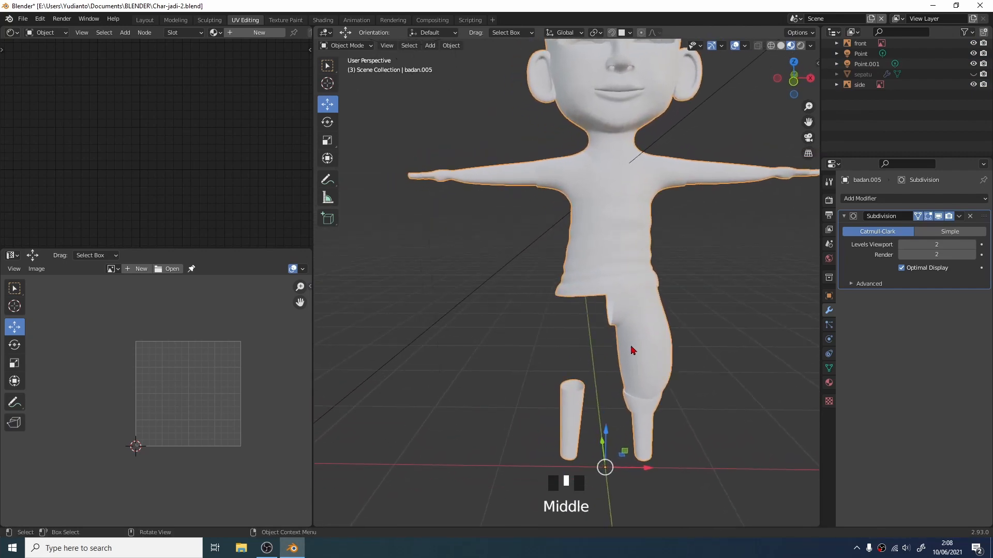
key(ctrl+z)
Step: Apply the Solidify modifier on the shirt object Baju
click(672, 343)
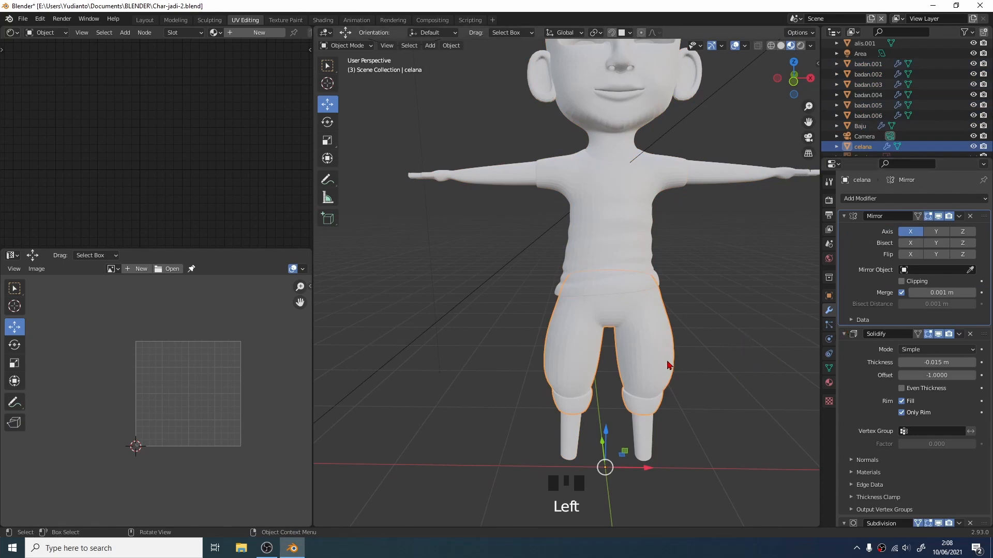
click(642, 242)
middle_drag(692, 297, 685, 356)
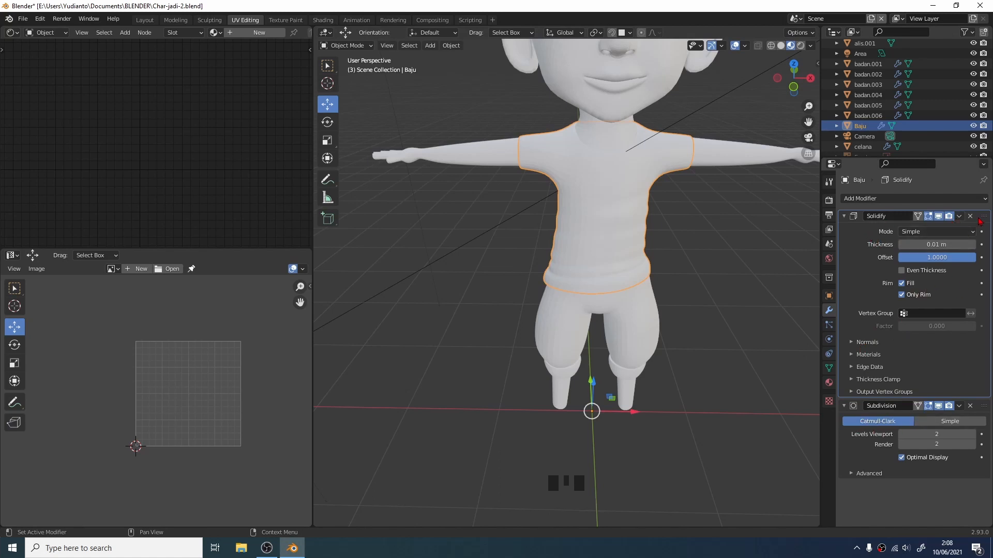
click(959, 216)
click(923, 231)
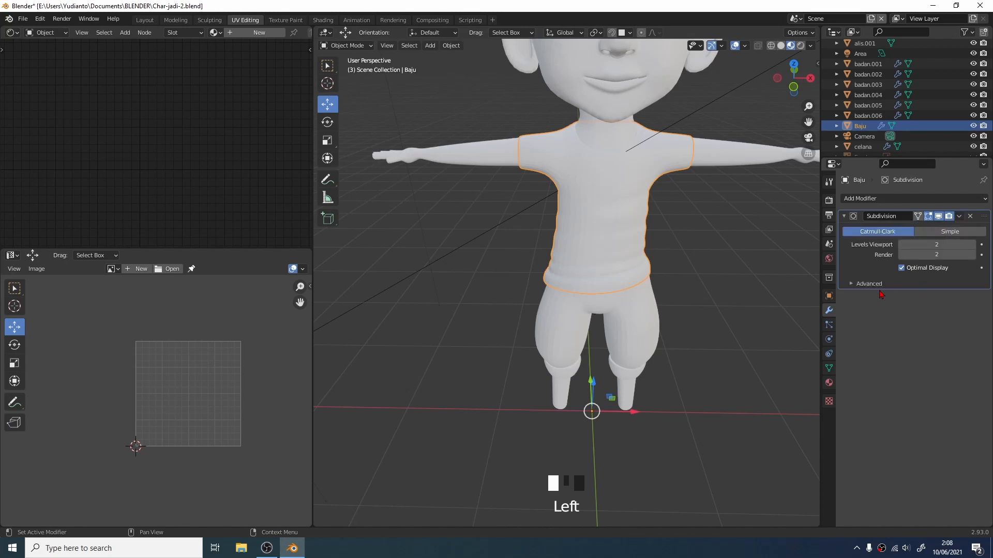
Step: Apply the Mirror and Solidify modifiers on the trousers object celana, keeping only Subdivision
click(640, 320)
middle_drag(843, 316, 991, 333)
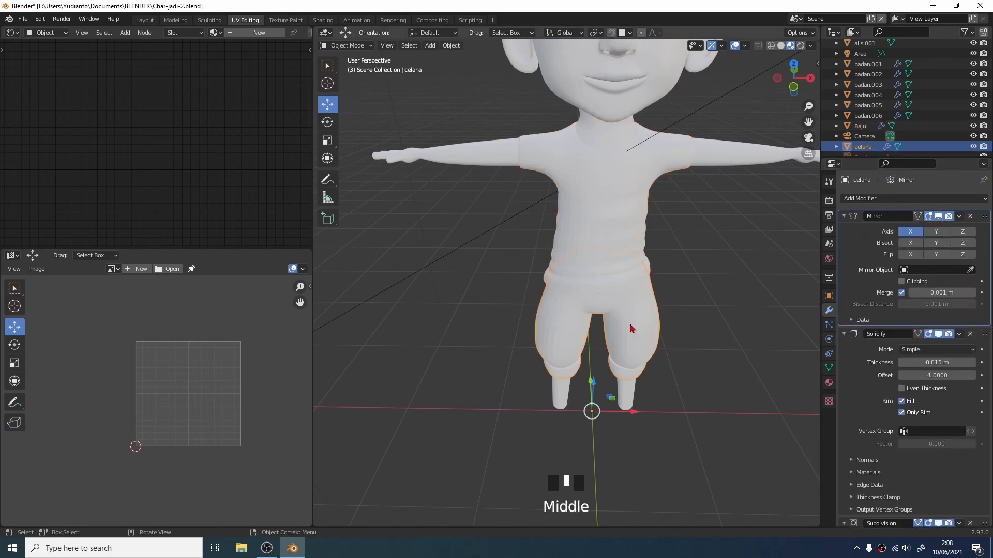
click(960, 217)
click(951, 233)
middle_drag(776, 360, 732, 287)
scroll(764, 337, down, 3)
scroll(732, 286, up, 3)
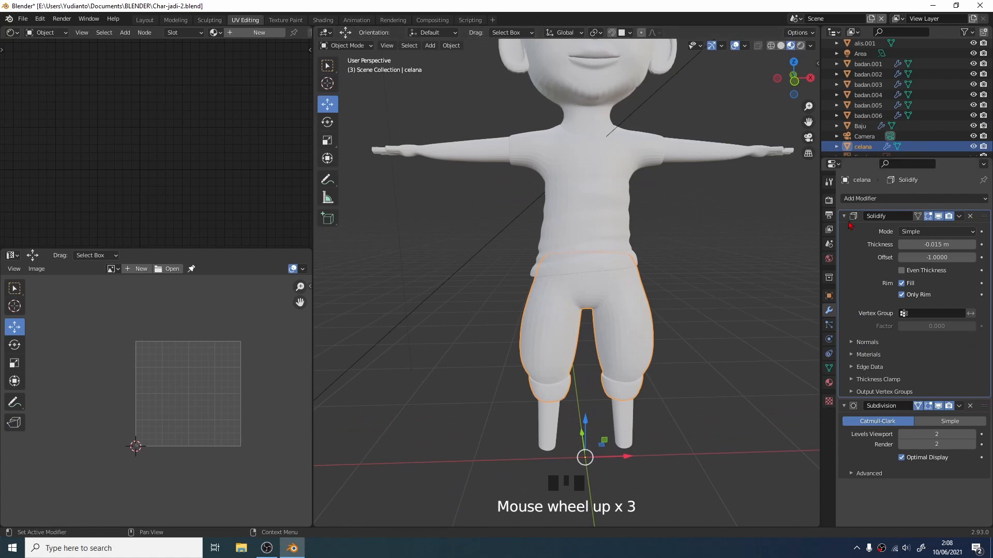
click(960, 216)
click(951, 232)
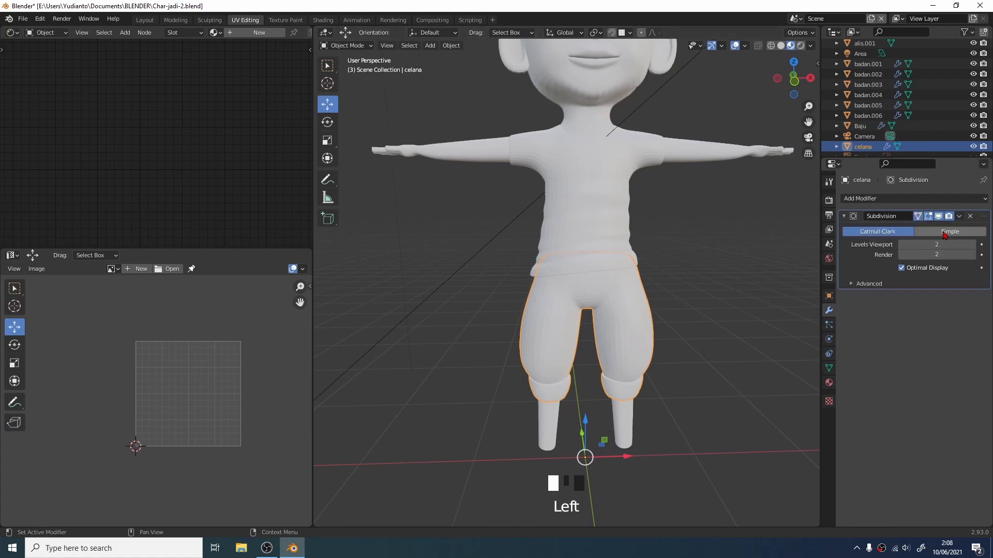
scroll(727, 327, down, 2)
scroll(726, 328, down, 1)
shift+scroll(727, 327, down, 1)
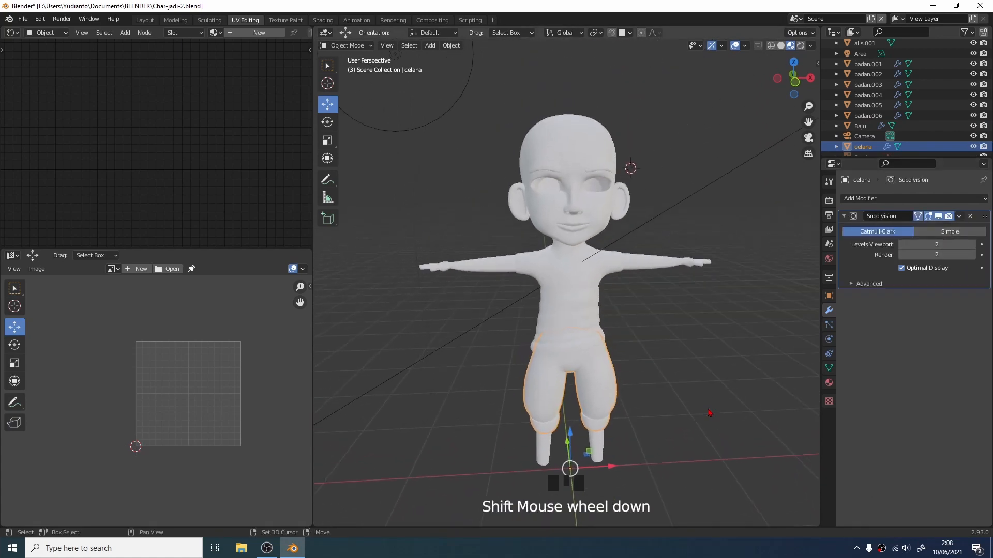
Step: Join both eyebrows, alis and alis.001, into the body object badan.005
click(498, 216)
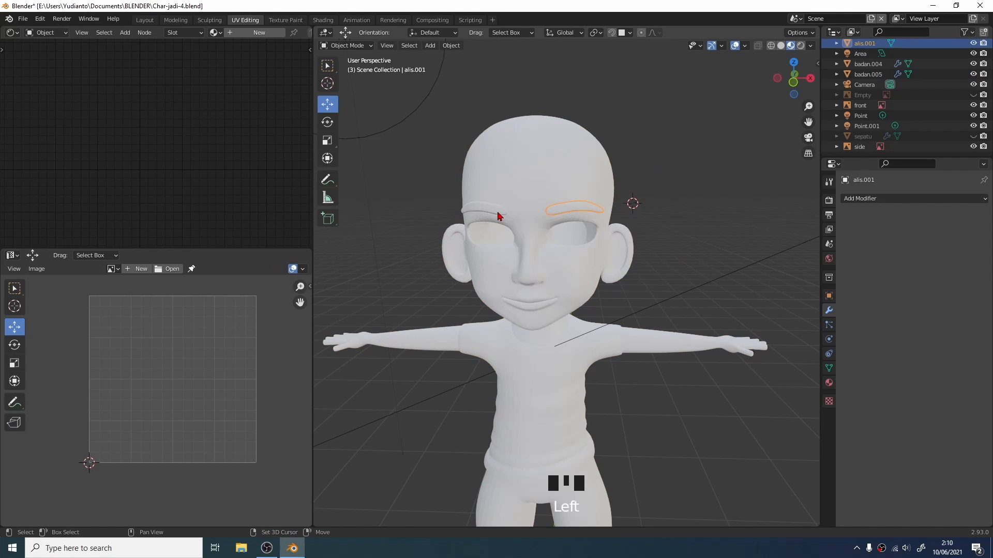
shift+click(497, 213)
click(542, 189)
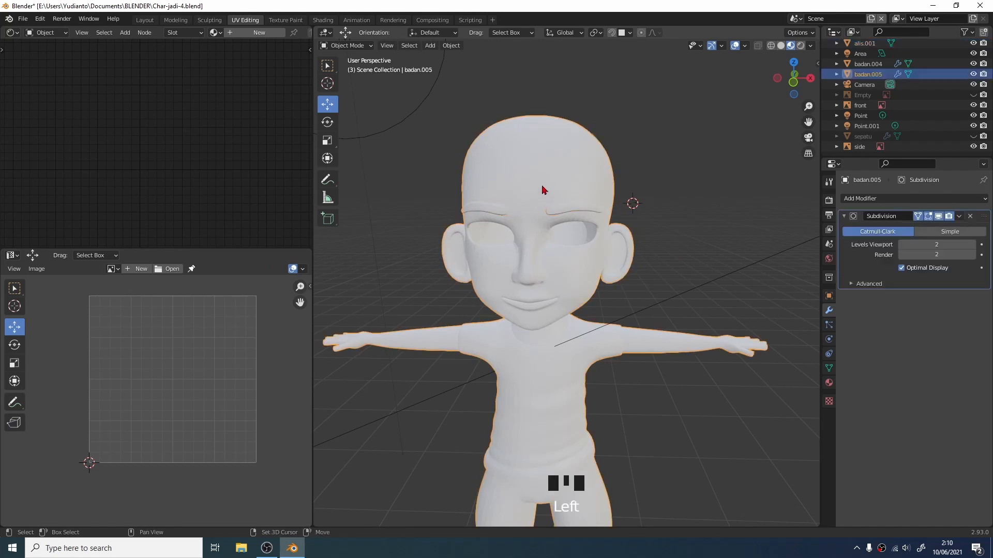
click(554, 212)
shift+click(503, 216)
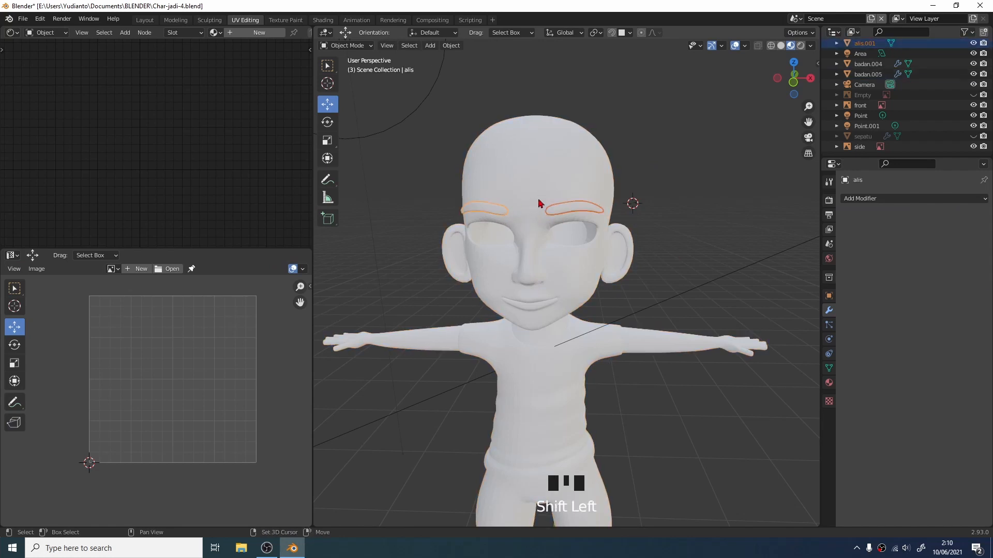
shift+click(548, 190)
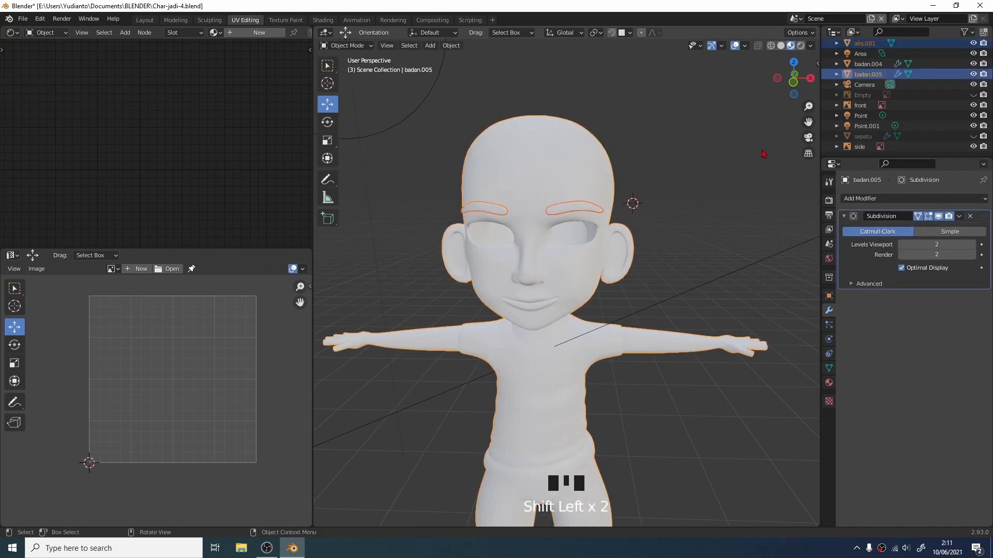
key(ctrl+j)
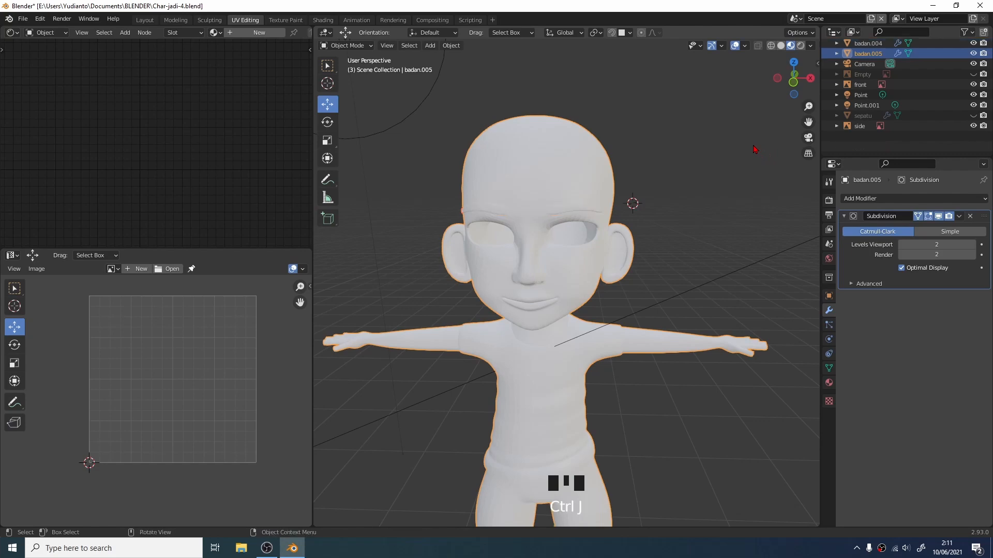
Step: Select the entire badan.005 mesh and all its UVs in Edit Mode, and scale the UVs up by about 2.45
key(Tab)
scroll(547, 277, down, 2)
key(a)
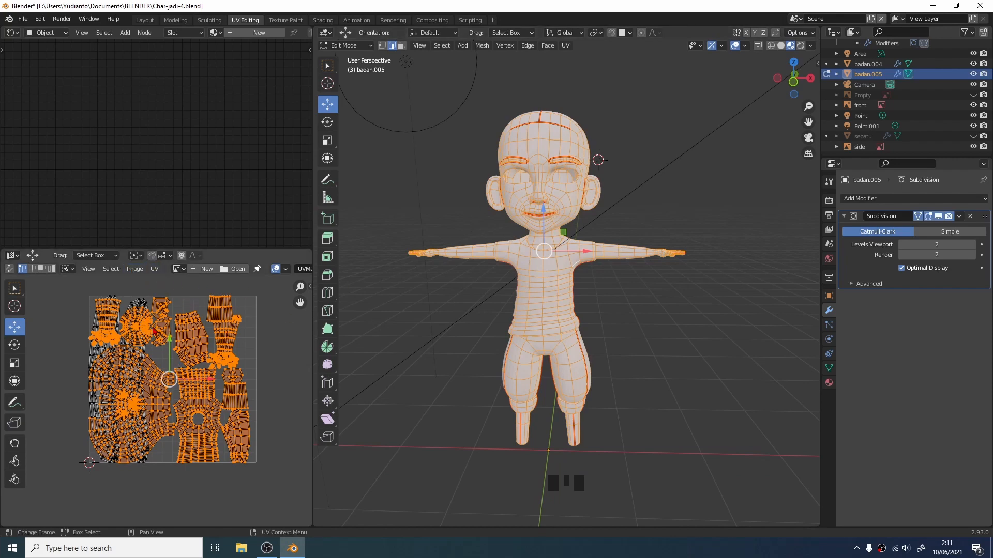
key(s)
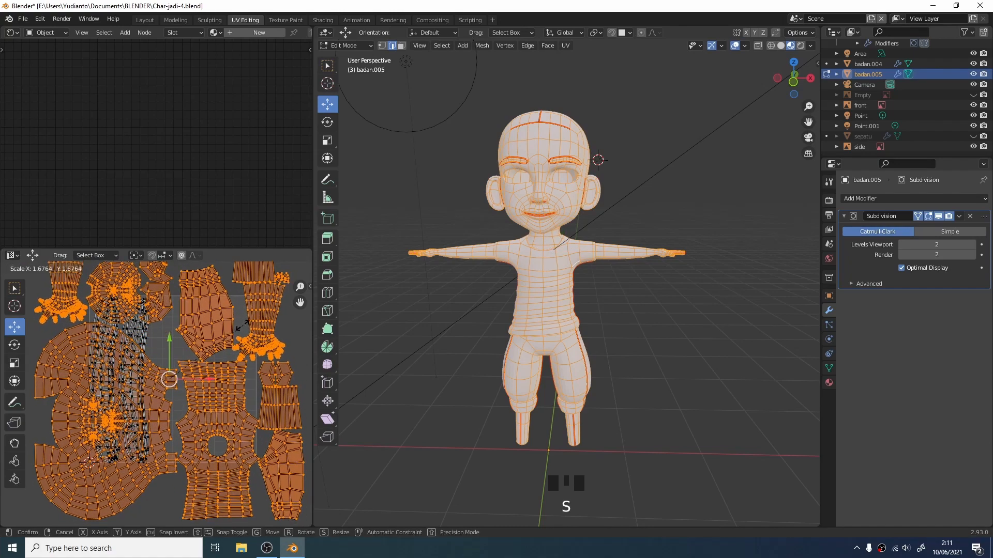
right_click(230, 327)
scroll(96, 308, down, 2)
drag(82, 304, 274, 477)
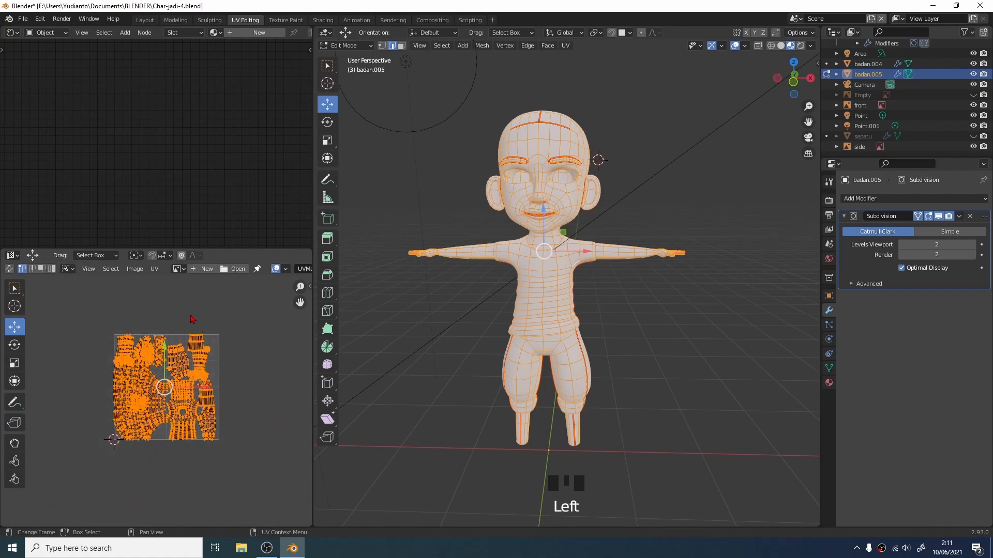
key(s)
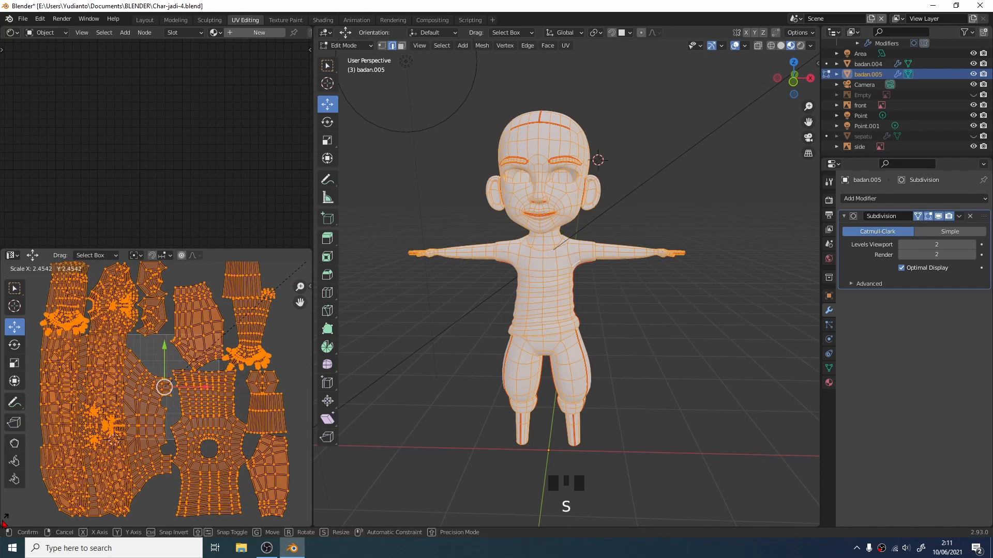
click(195, 302)
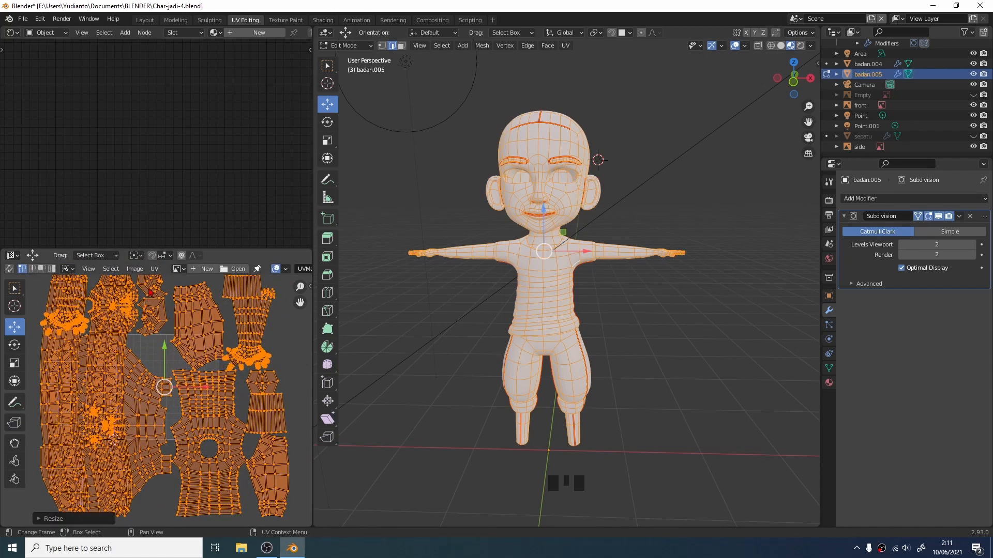
Step: Average the island scale across all selected UVs of the joined body
click(154, 269)
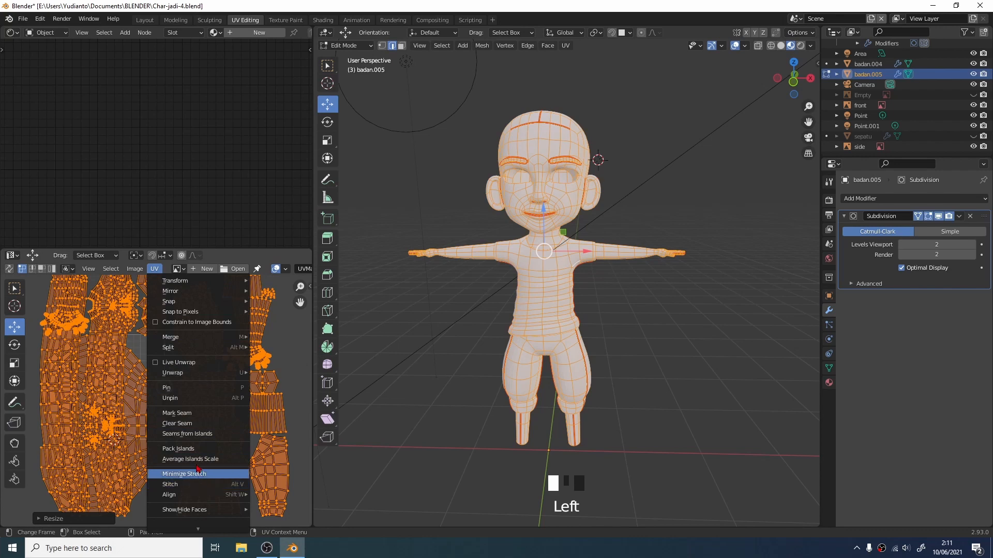
click(211, 460)
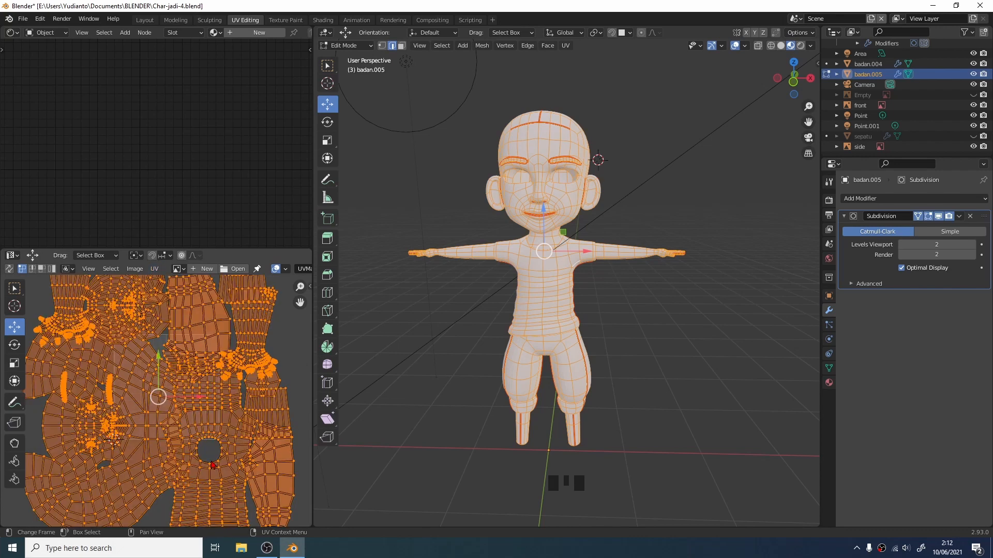
scroll(223, 432, down, 4)
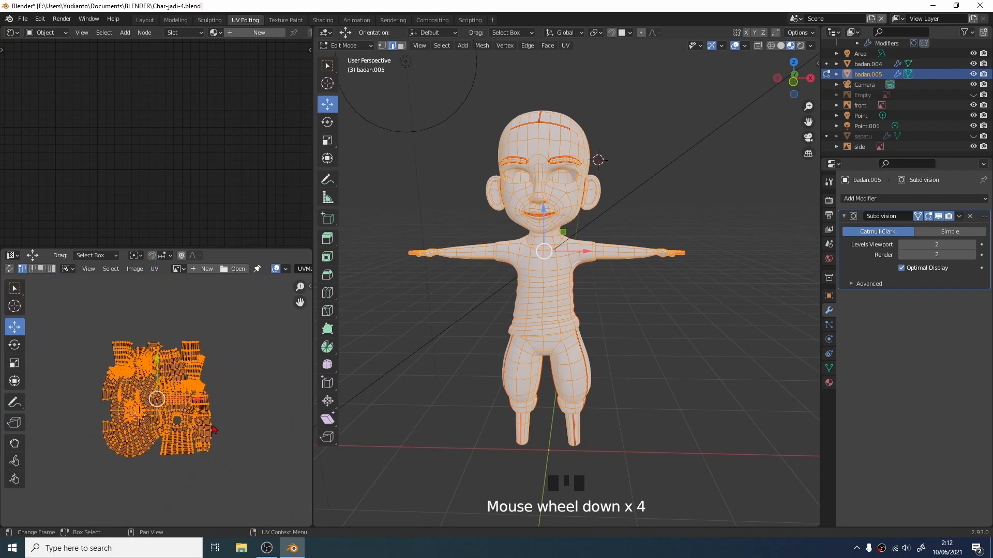
Step: Pack all the UV islands of the joined body into the UV square
click(156, 269)
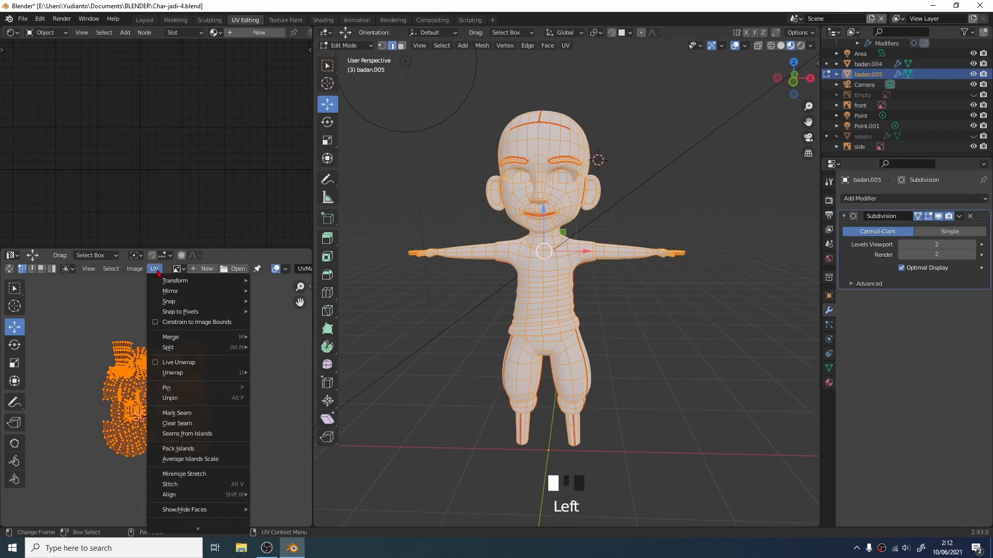
click(201, 449)
scroll(200, 429, up, 8)
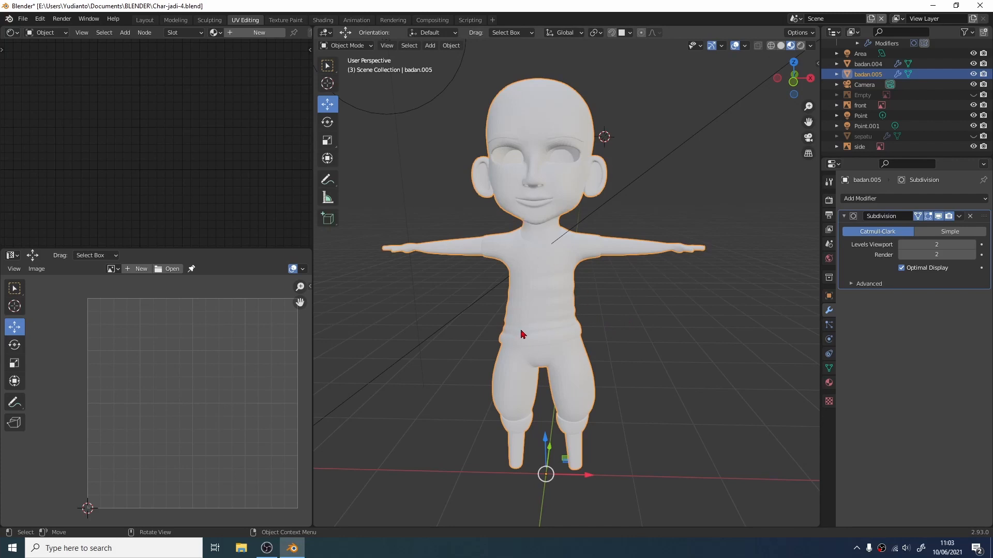
Step: Reselect the body object badan.005 and enter Edit Mode
drag(640, 361, 629, 351)
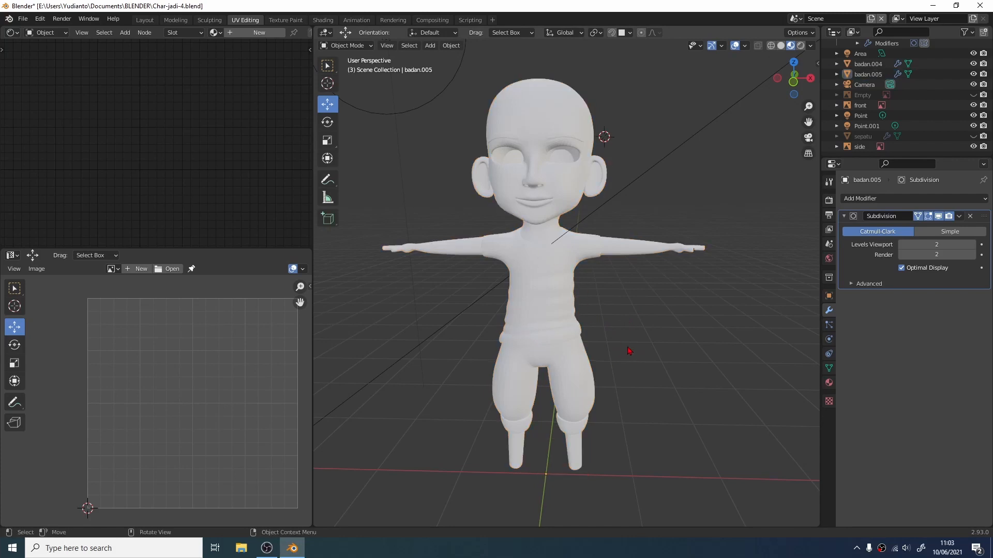
click(560, 288)
middle_drag(662, 326, 650, 320)
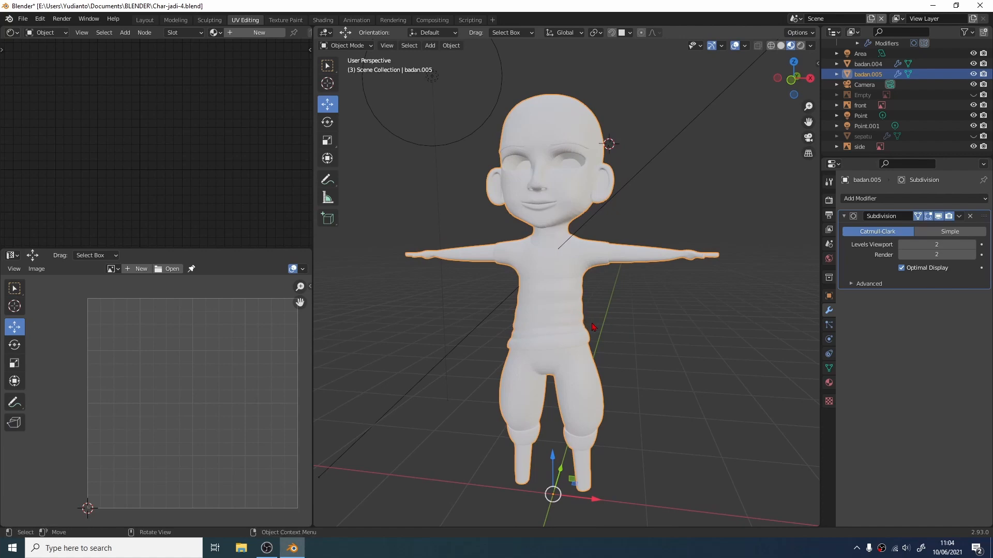
key(Tab)
mouse_move(654, 329)
middle_down()
mouse_move(665, 337)
mouse_move(652, 328)
middle_up()
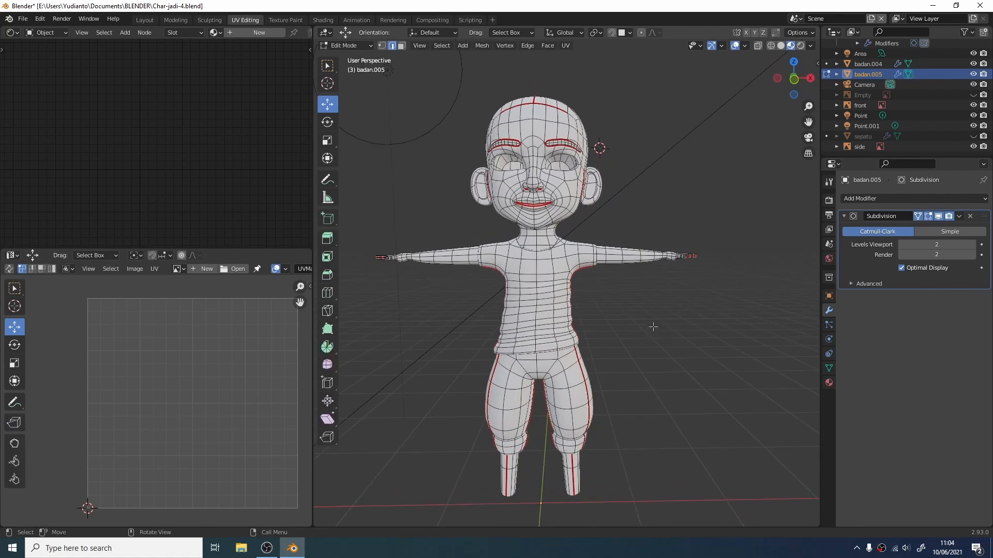
scroll(660, 330, down, 1)
scroll(636, 341, up, 1)
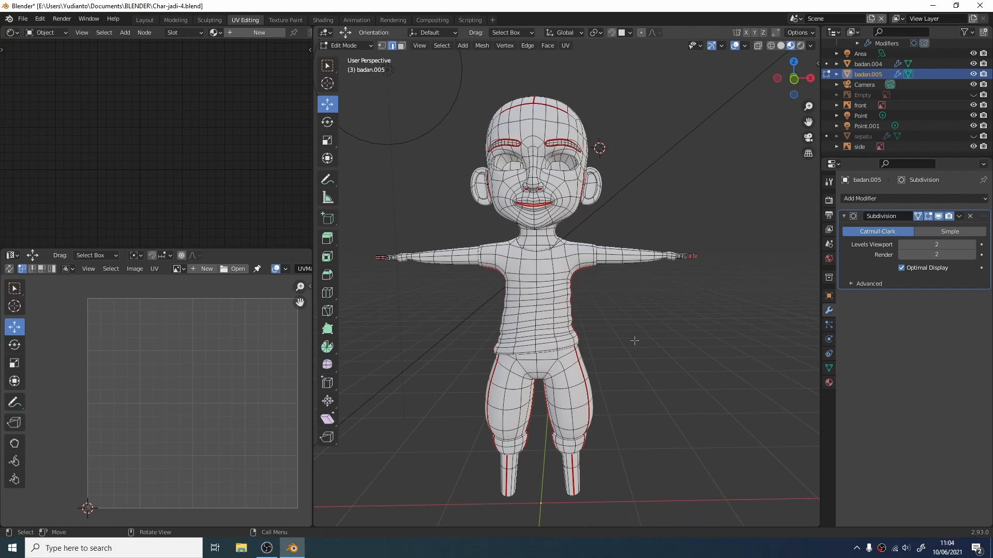
Step: Select the shirt's linked geometry to show its UV island, and extend the selection to the entire mesh
click(552, 310)
key(ctrl+l)
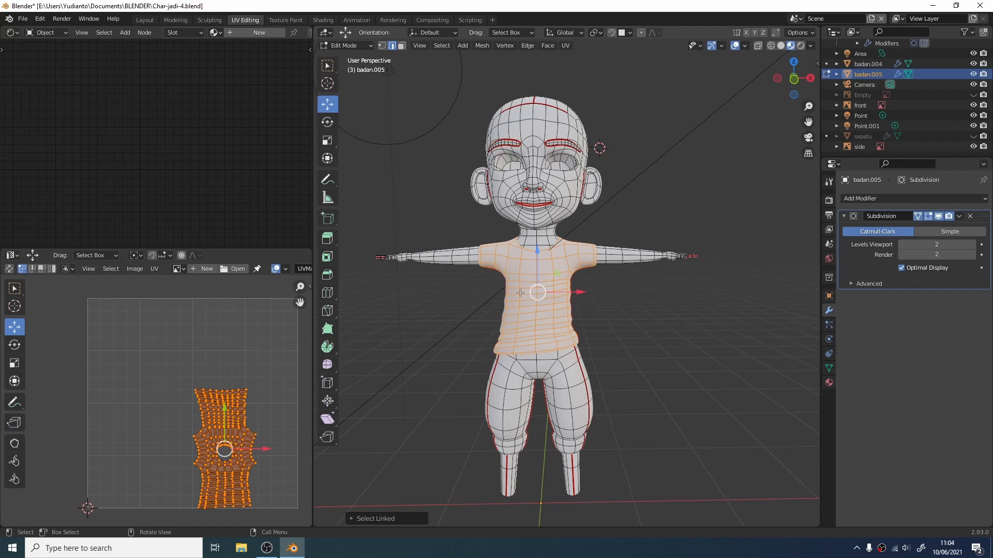
key(a)
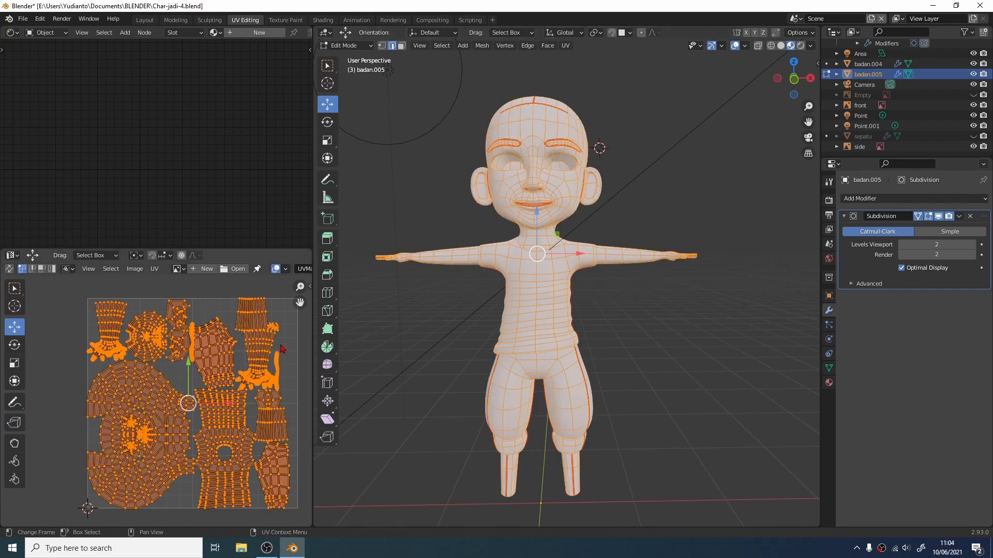
Step: Create a new 1024 x 1024 px image named test uv with the UV Grid generated type in the UV editor
click(198, 274)
click(211, 288)
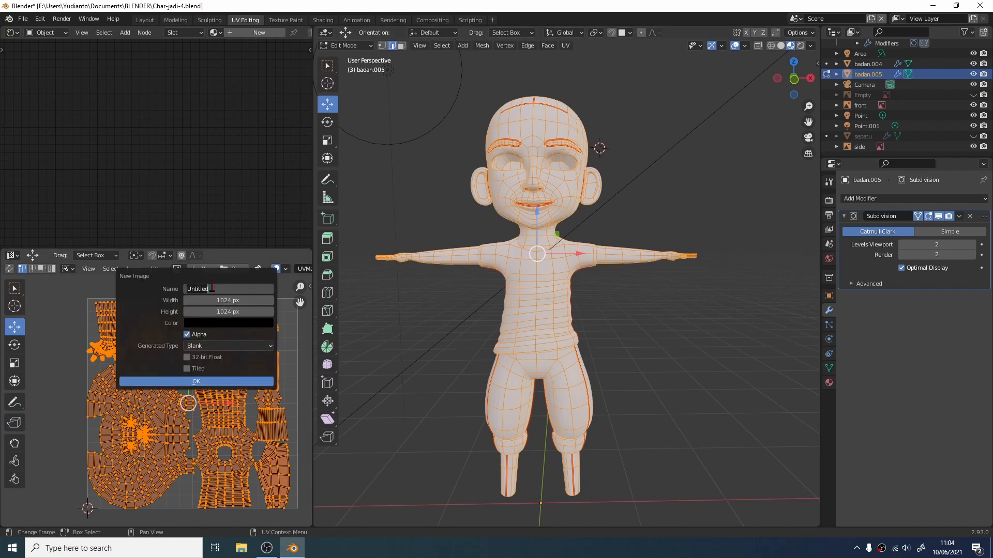
key(BackSpace)
click(233, 346)
click(233, 346)
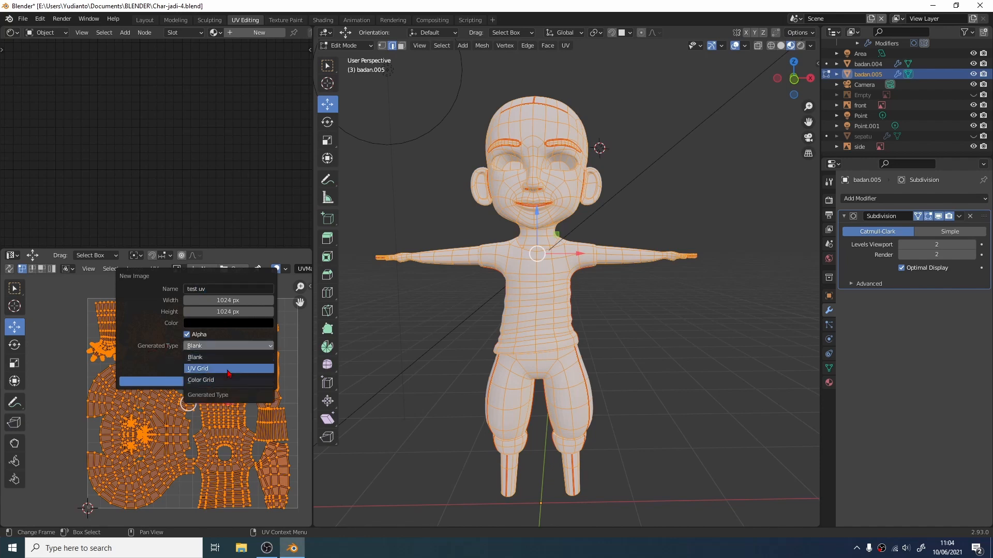
click(228, 368)
click(196, 384)
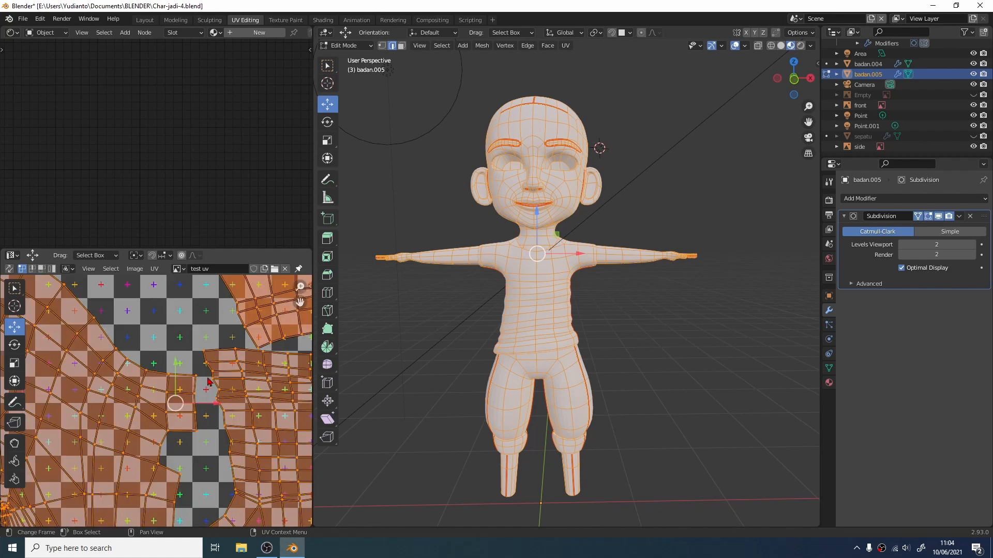
scroll(377, 344, down, 4)
scroll(247, 369, down, 3)
scroll(256, 371, down, 2)
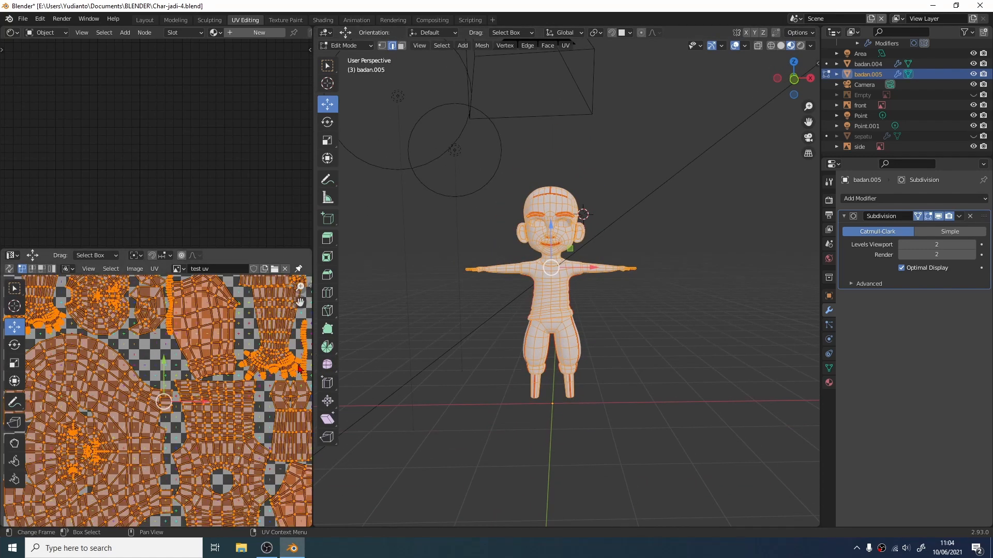
Step: Add a material slot to badan.005 and create a new material in it
scroll(476, 321, up, 3)
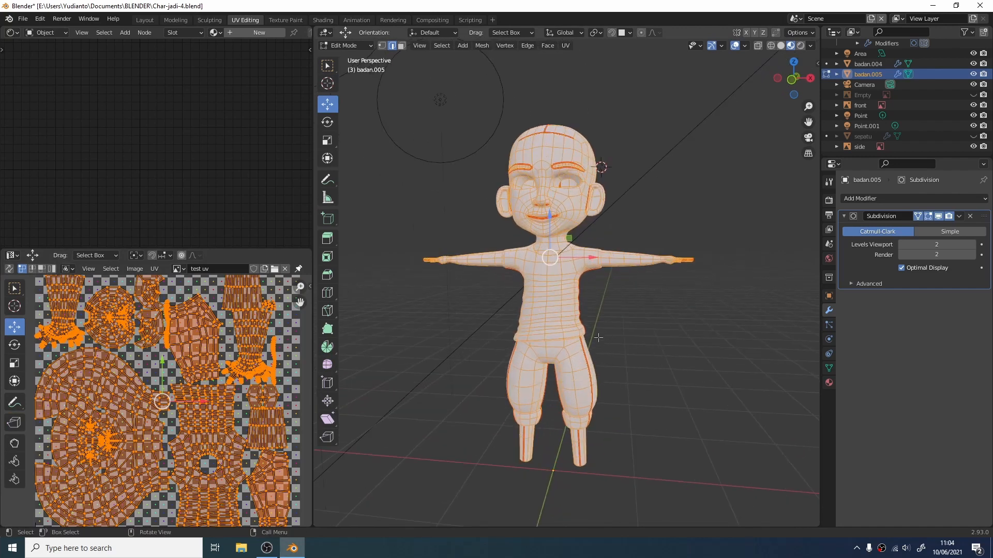
shift+middle_drag(599, 338, 617, 365)
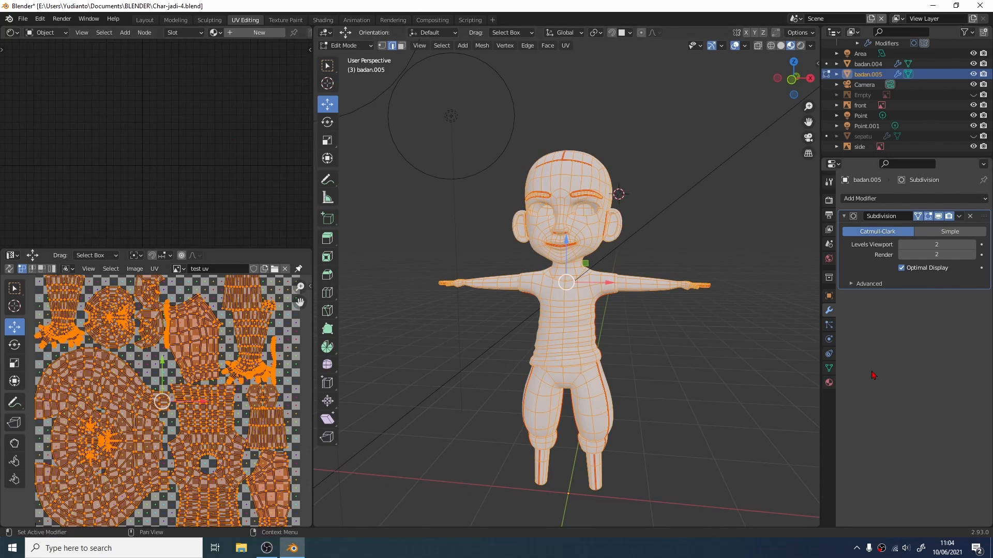
click(829, 382)
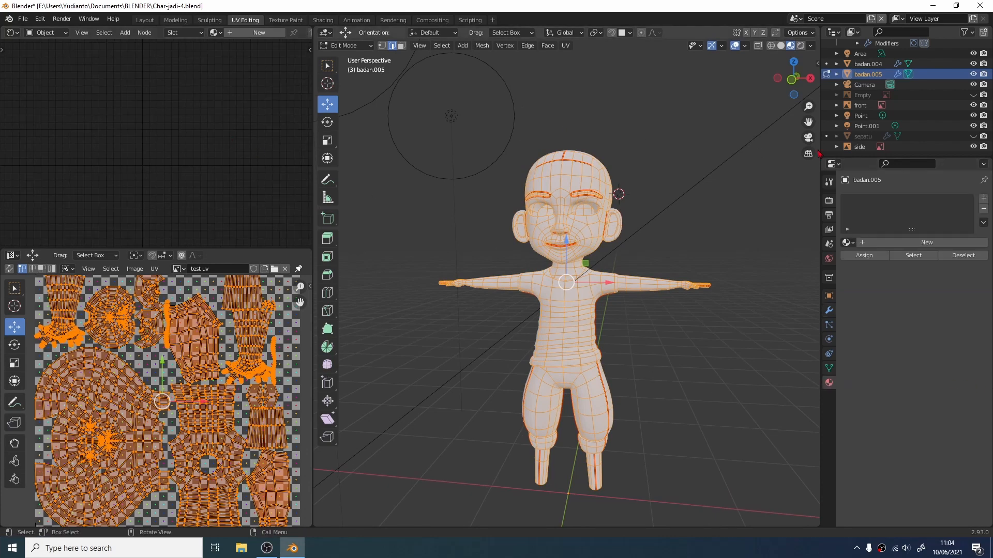
click(983, 198)
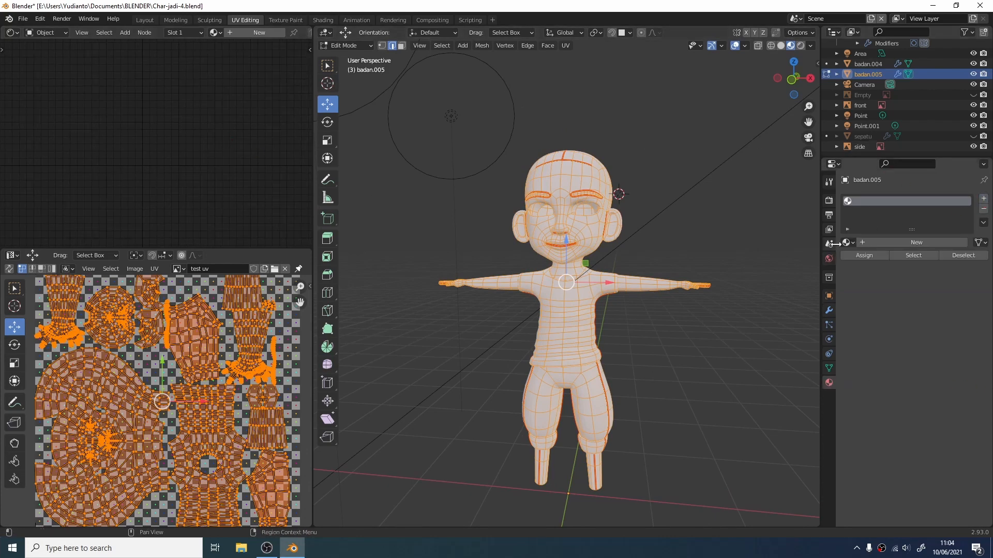
click(916, 243)
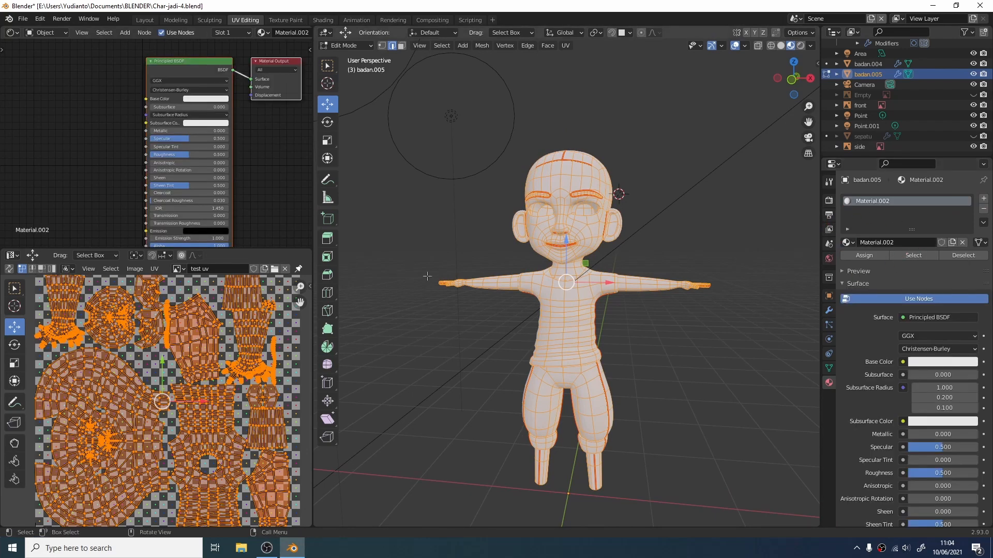
Step: Start the Shortcut VUr key display in the 3D viewport
scroll(216, 110, down, 1)
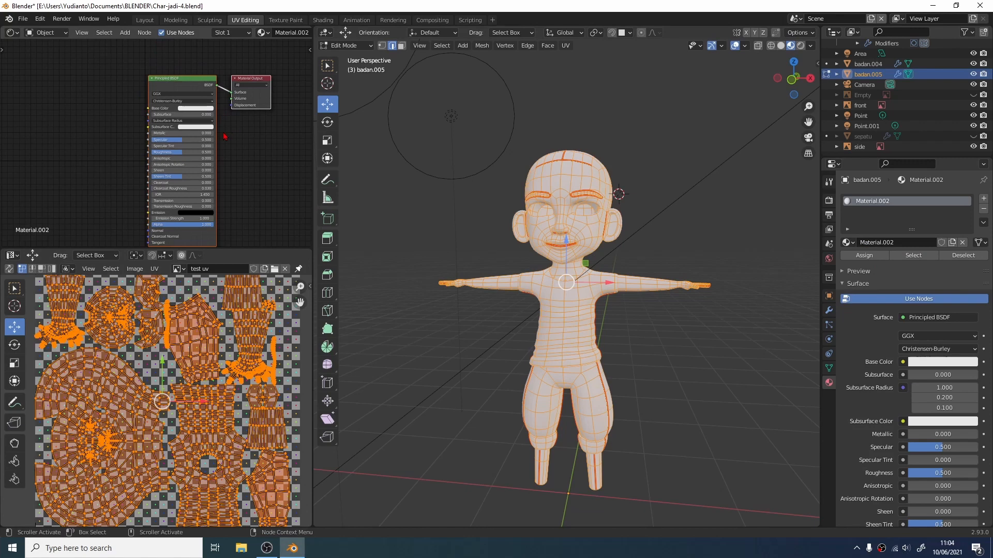
middle_drag(224, 137, 262, 130)
scroll(262, 130, down, 2)
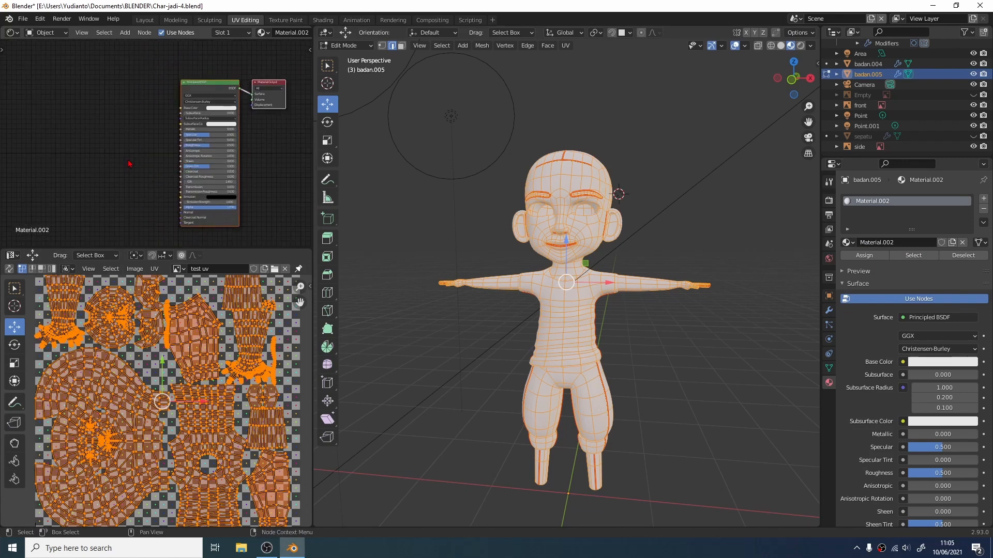
key(shift+a)
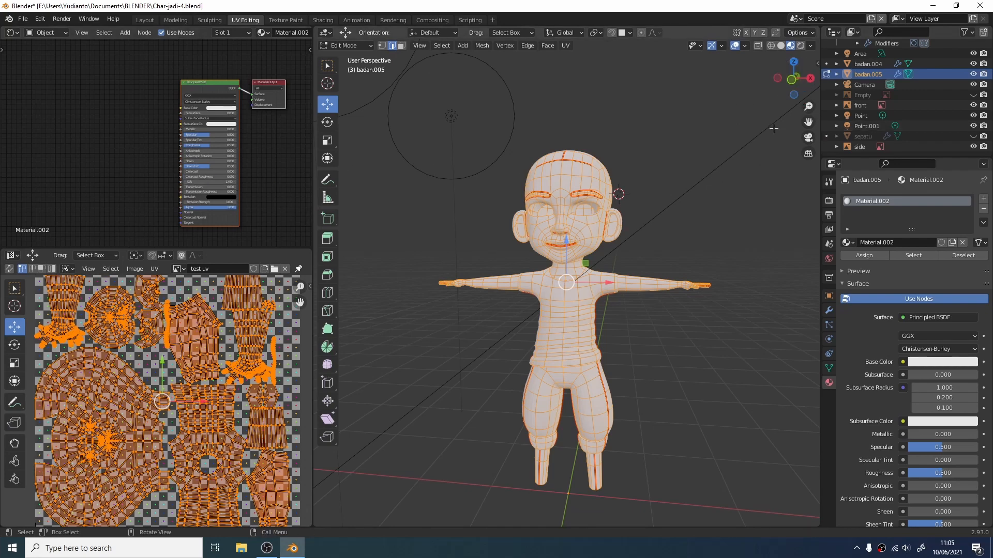
key(n)
click(760, 74)
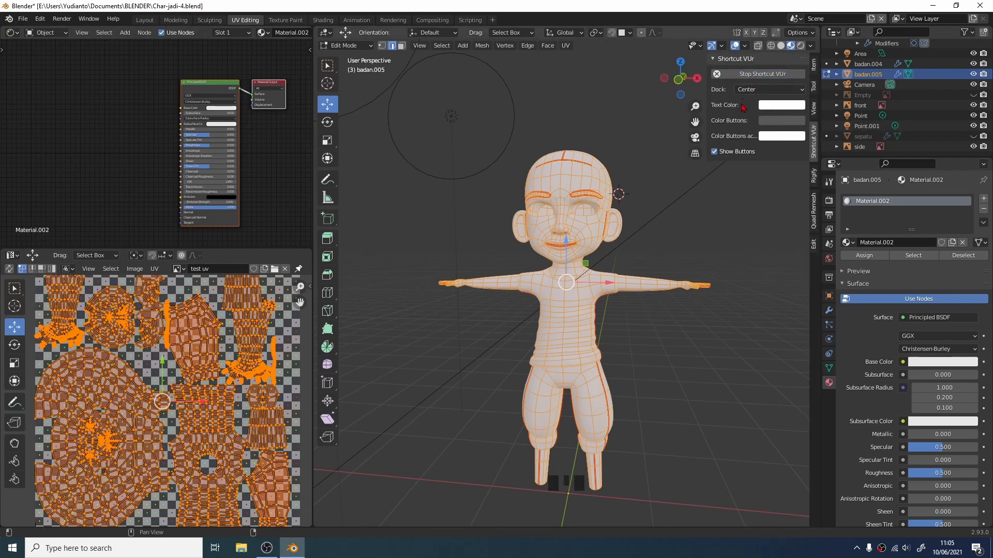
key(n)
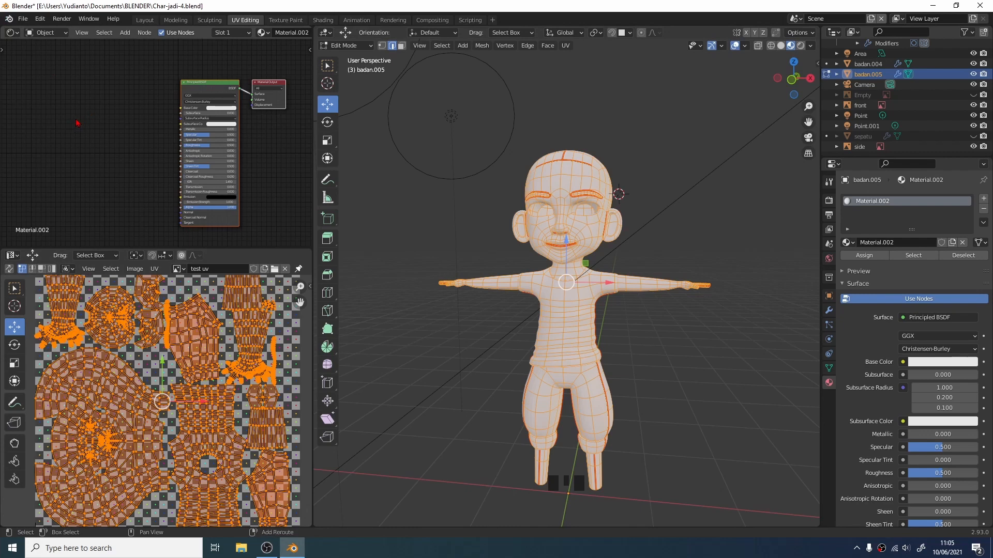
Step: Add an Image Texture node beside the Principled BSDF and assign the test uv image to it
key(shift+a)
mouse_move(81, 171)
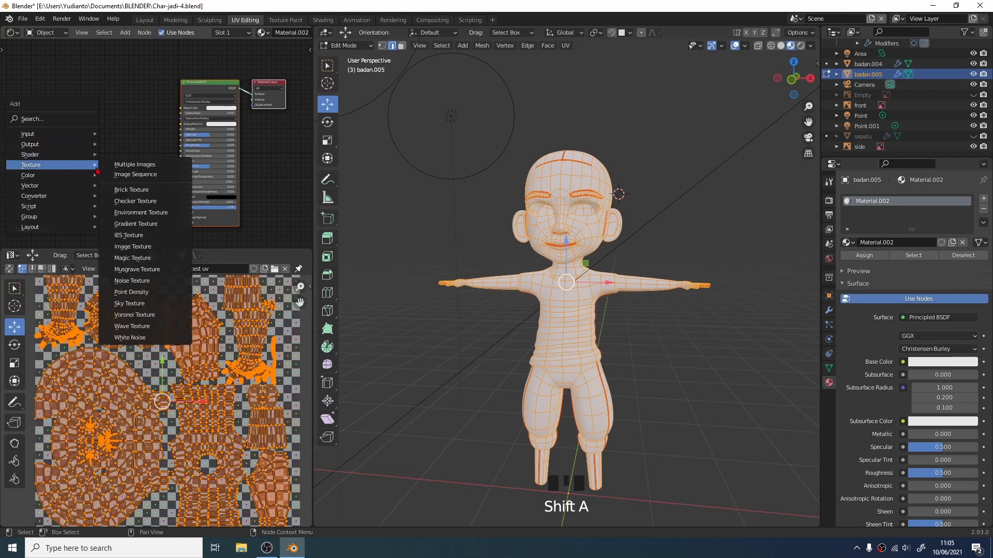
click(153, 249)
click(80, 100)
scroll(77, 105, up, 6)
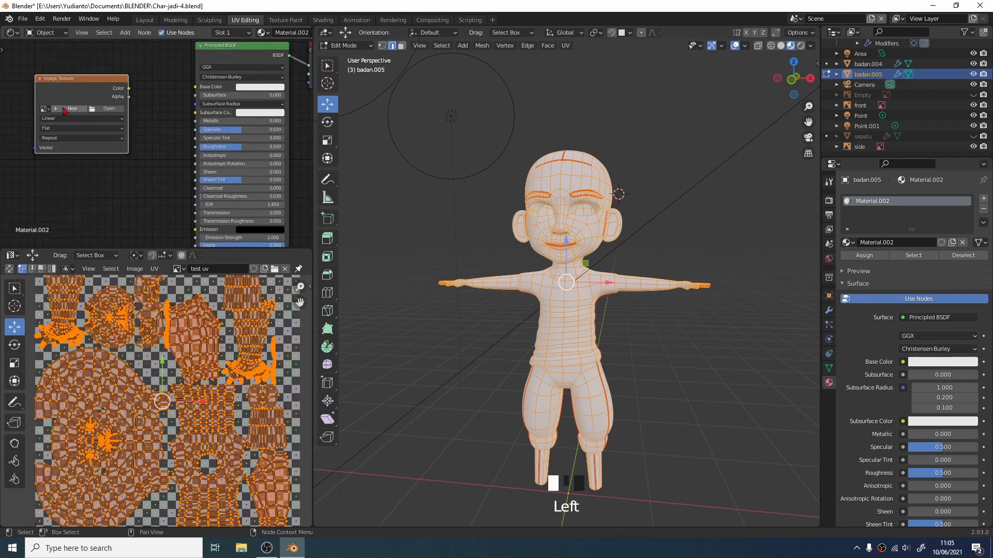
click(46, 109)
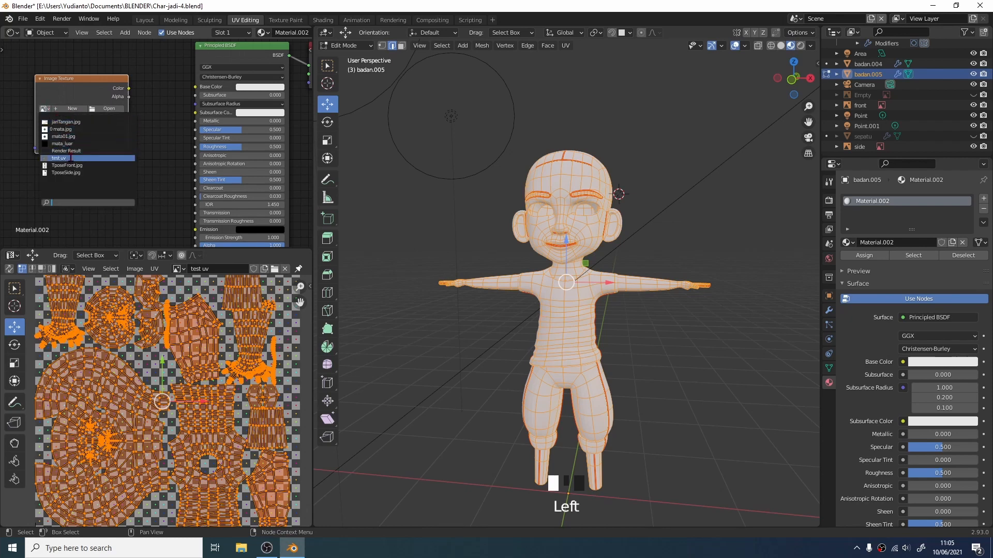
click(70, 158)
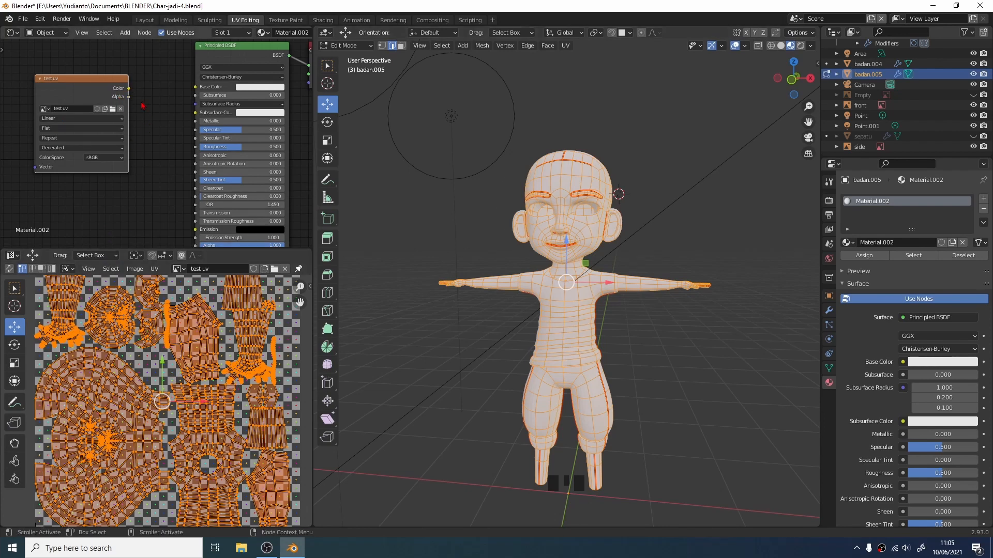
Step: Connect the test uv texture's Color output to the Principled BSDF Base Color and inspect the checker pattern on the character
drag(129, 93, 204, 96)
middle_drag(599, 245, 727, 202)
scroll(610, 234, up, 2)
scroll(610, 234, up, 1)
scroll(726, 201, down, 5)
middle_drag(700, 265, 640, 304)
scroll(641, 313, up, 3)
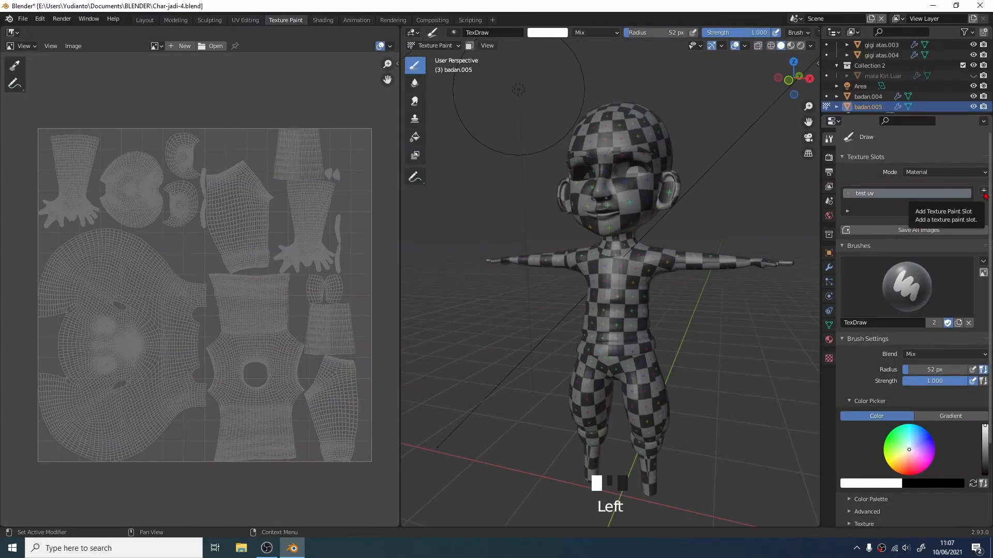
Step: Split the image editor in the Texture Paint workspace into two areas and switch the upper one to the Shader Editor
click(984, 191)
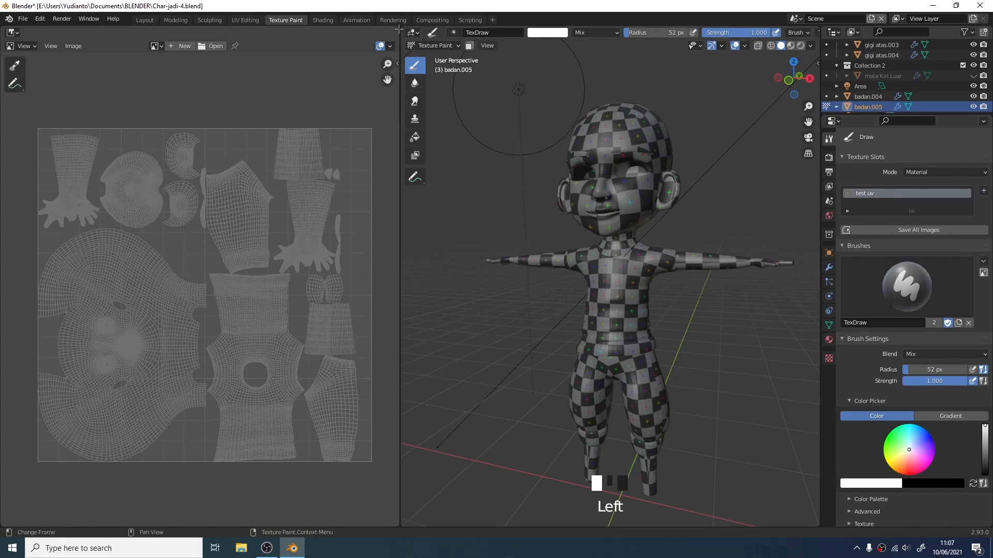
drag(396, 27, 321, 204)
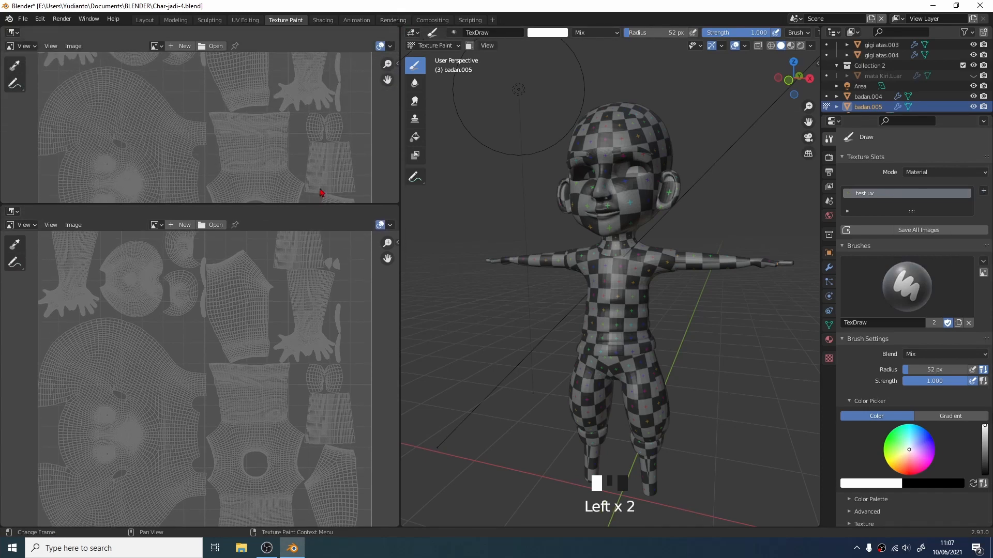
click(12, 32)
click(33, 130)
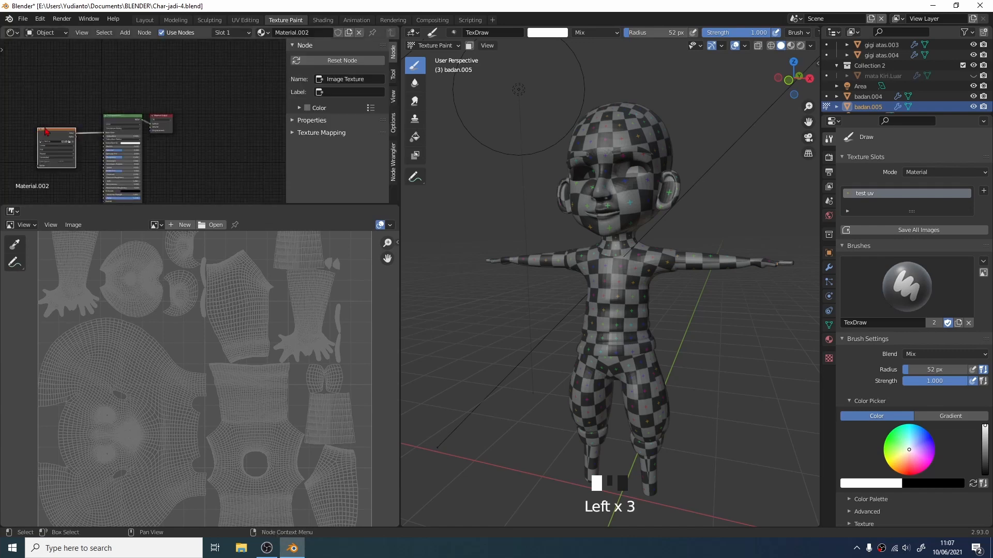
Step: Select all the nodes of Material.002 and delete them
middle_drag(153, 141, 212, 121)
scroll(219, 134, down, 1)
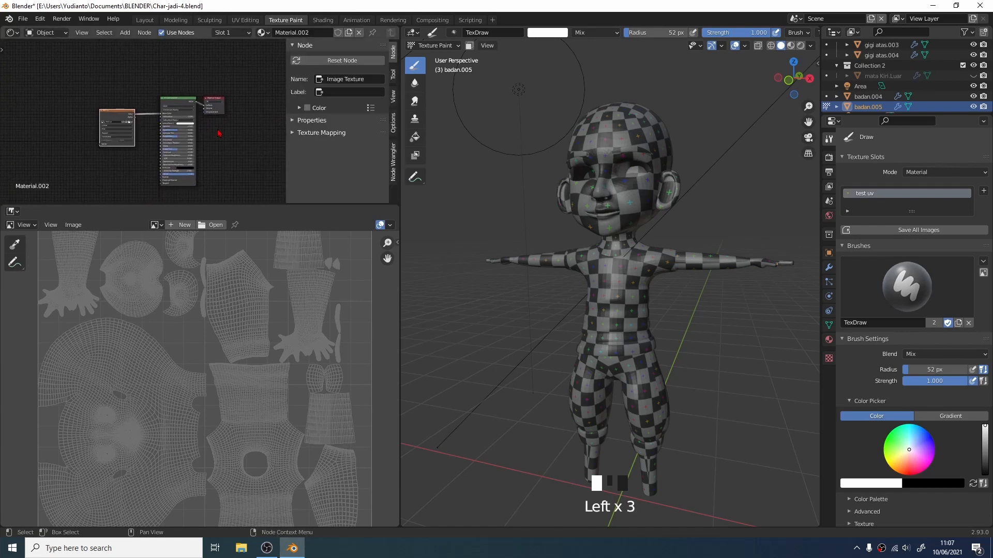
drag(53, 85, 236, 185)
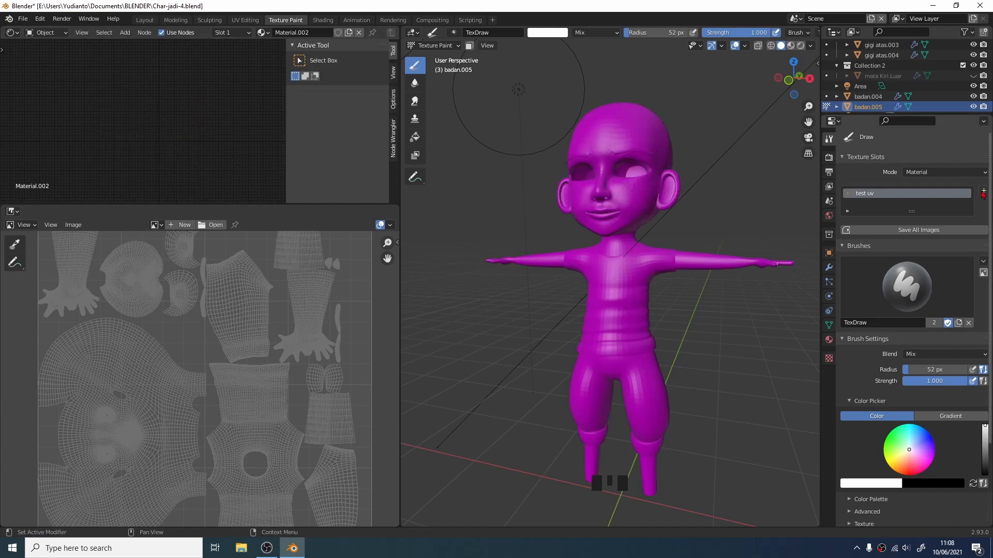
Step: Start adding a Base Color texture paint slot and name it Char Base Color
click(983, 193)
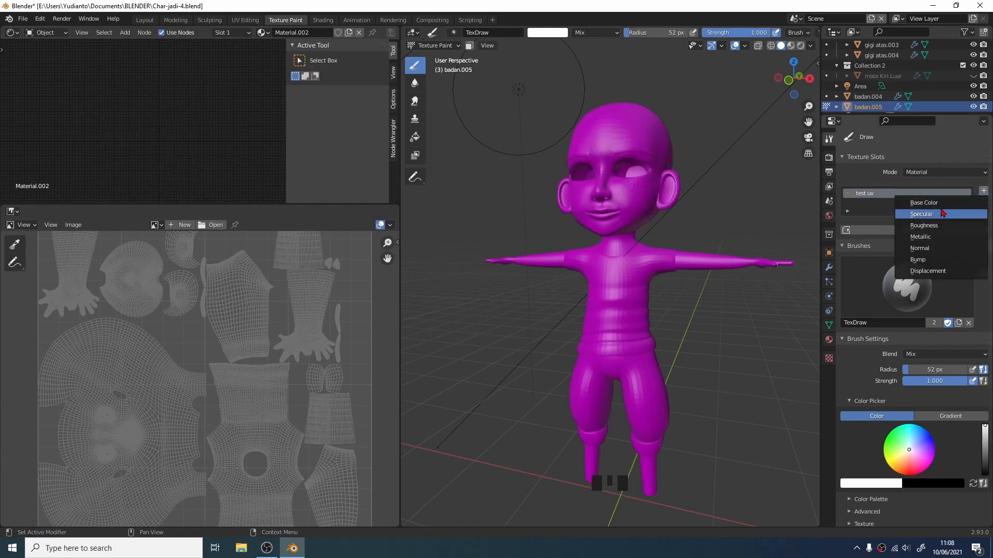
click(911, 215)
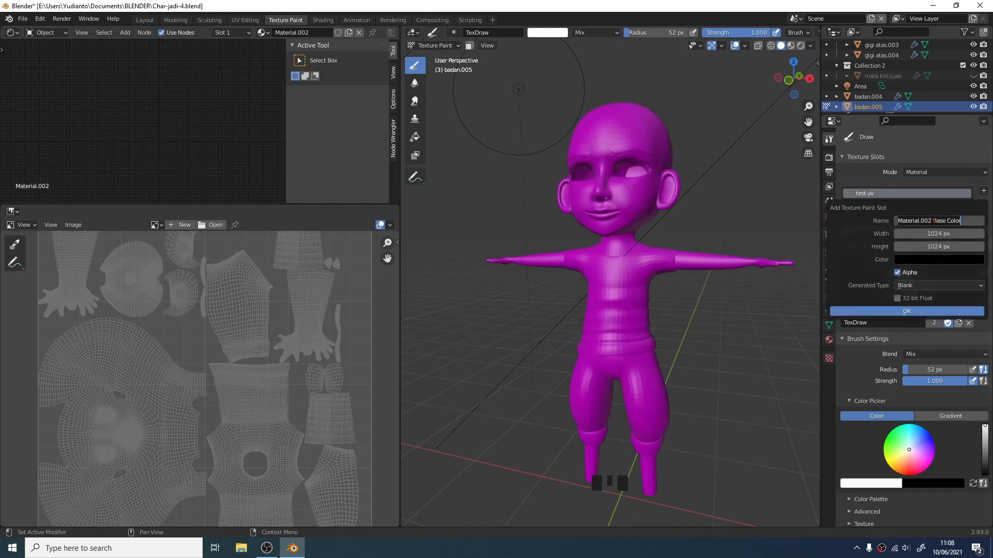
key(BackSpace)
key(BackSpace)
key(BackSpace)
key(BackSpace)
key(BackSpace)
key(BackSpace)
key(BackSpace)
key(BackSpace)
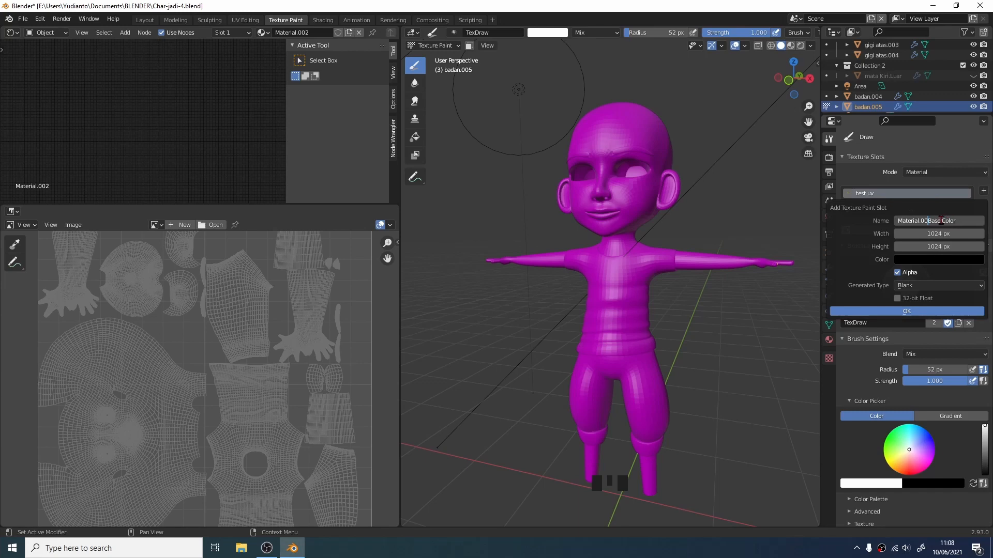
key(BackSpace)
key(BackSpace)
key(BackSpace)
key(BackSpace)
text(Char)
key(Return)
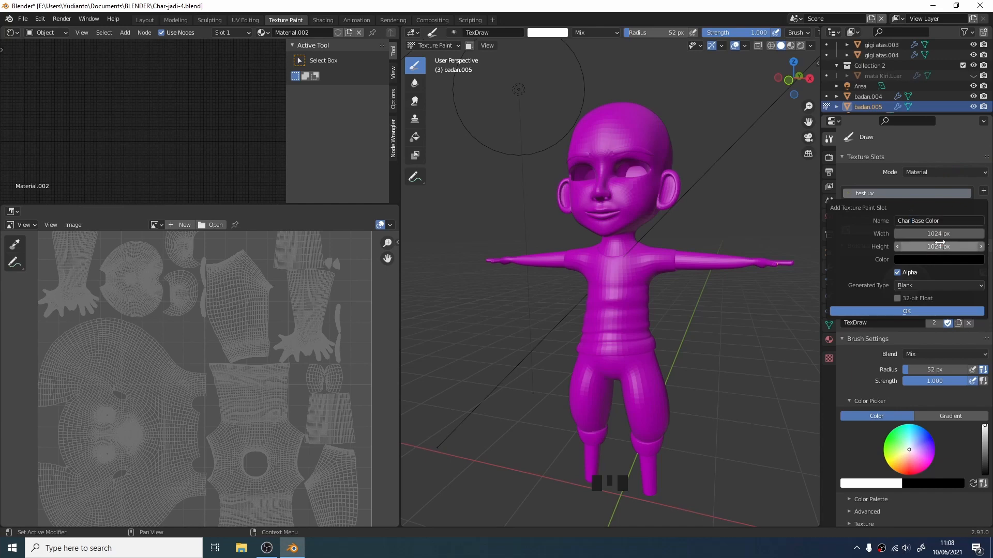
Step: Set the new texture's width and height to 4096 px, disable Alpha and create the Base Color slot
click(972, 233)
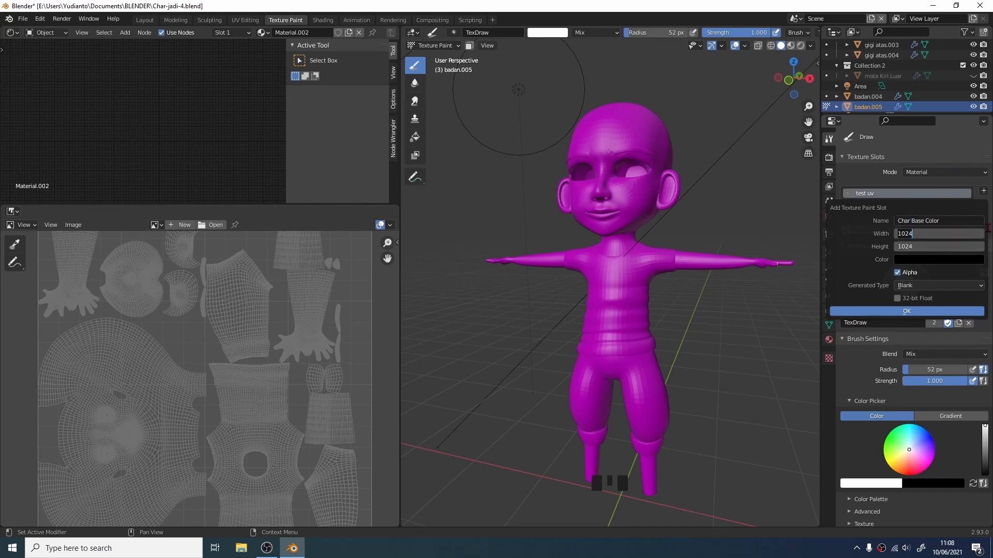
text(4096)
click(897, 273)
click(903, 312)
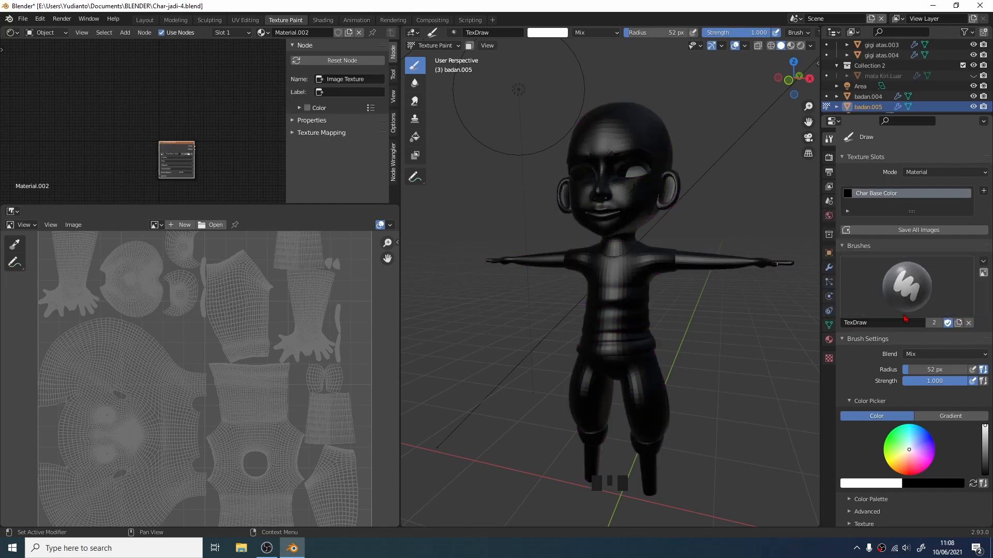
Step: Enable face-selection paint masking, then test a white stroke on the character's chest and undo it
key(ctrl+z)
key(ctrl+z)
key(ctrl+z)
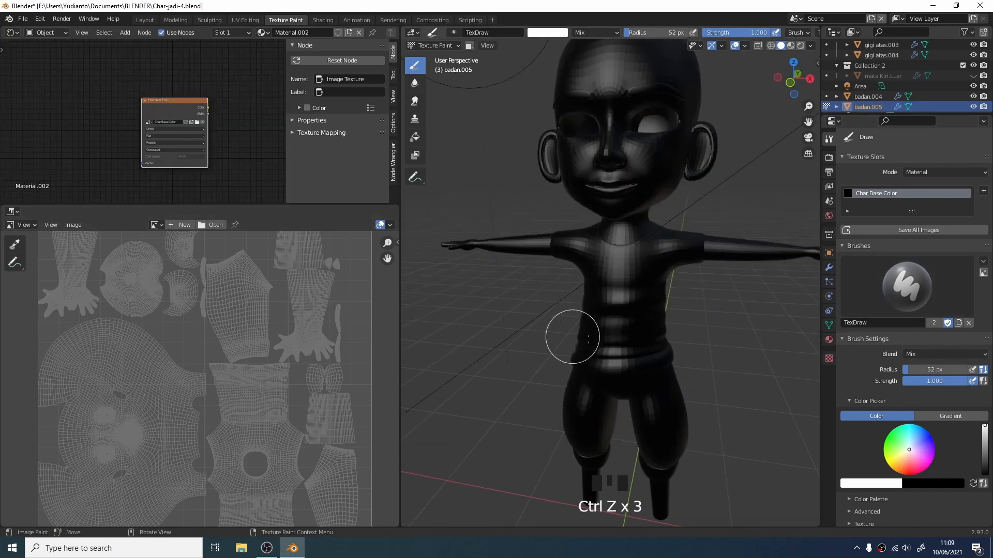
click(469, 46)
mouse_move(638, 248)
mouse_down()
mouse_move(620, 256)
mouse_move(639, 243)
mouse_move(623, 274)
mouse_move(656, 253)
mouse_up()
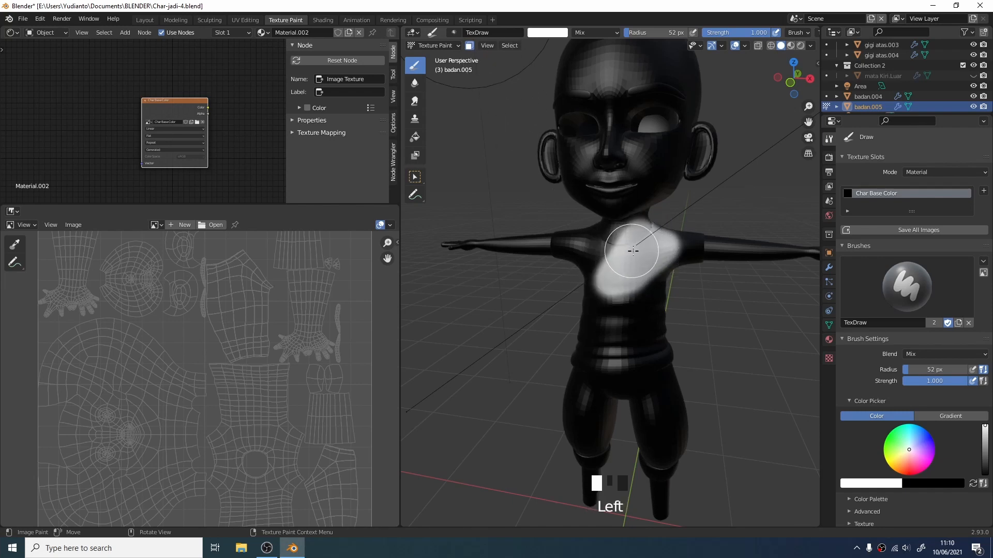
key(ctrl+z)
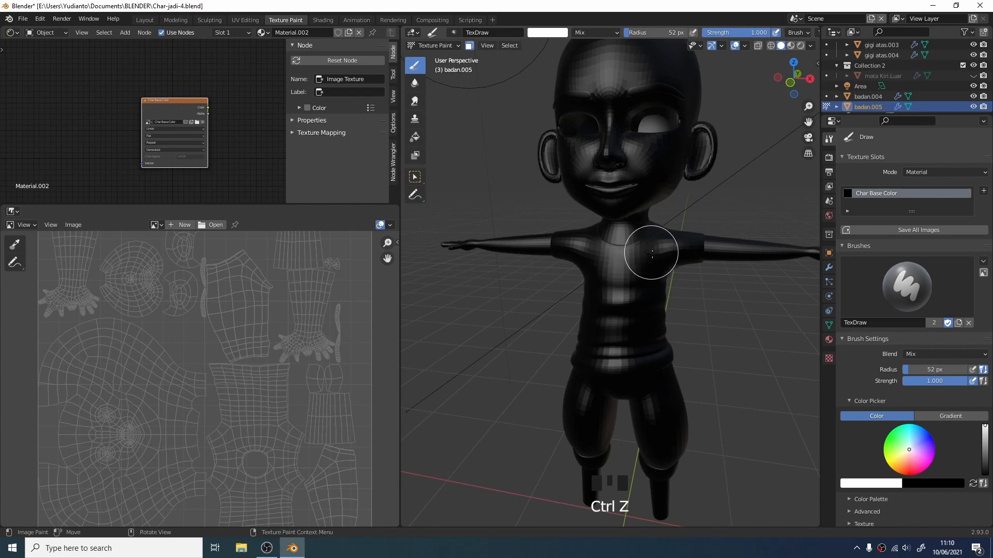
Step: Select only the shirt's linked faces in Edit Mode and return to Texture Paint mode with that selection as the paint mask
key(Tab)
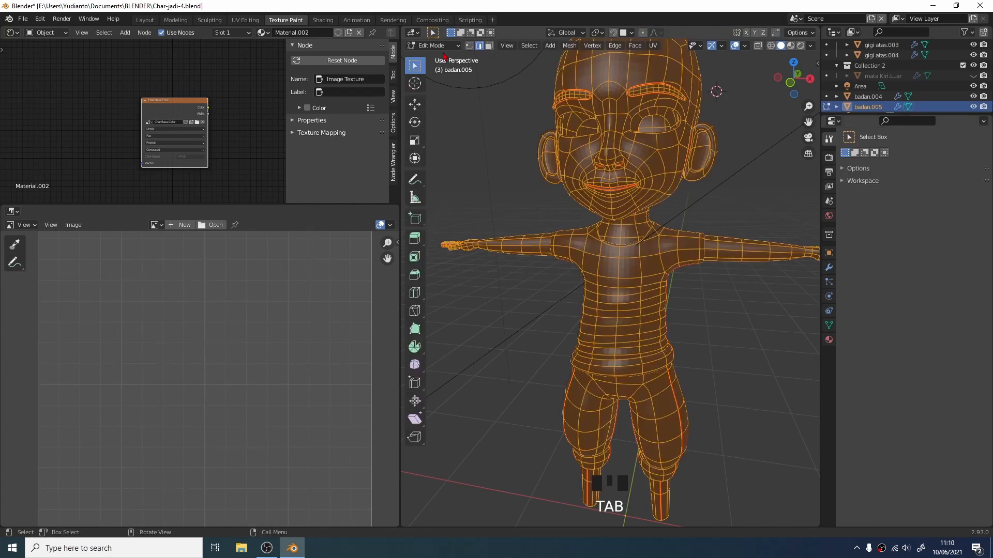
click(505, 154)
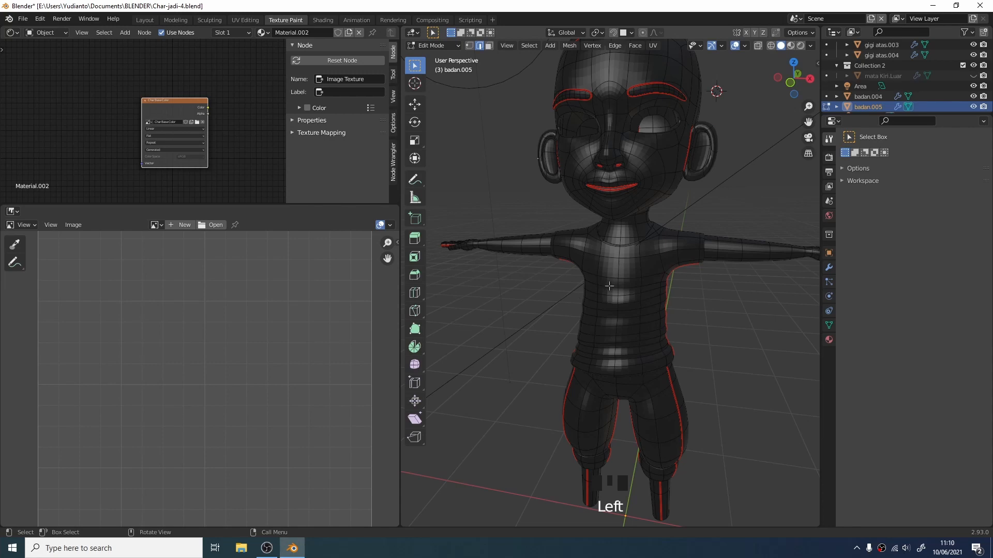
key(l)
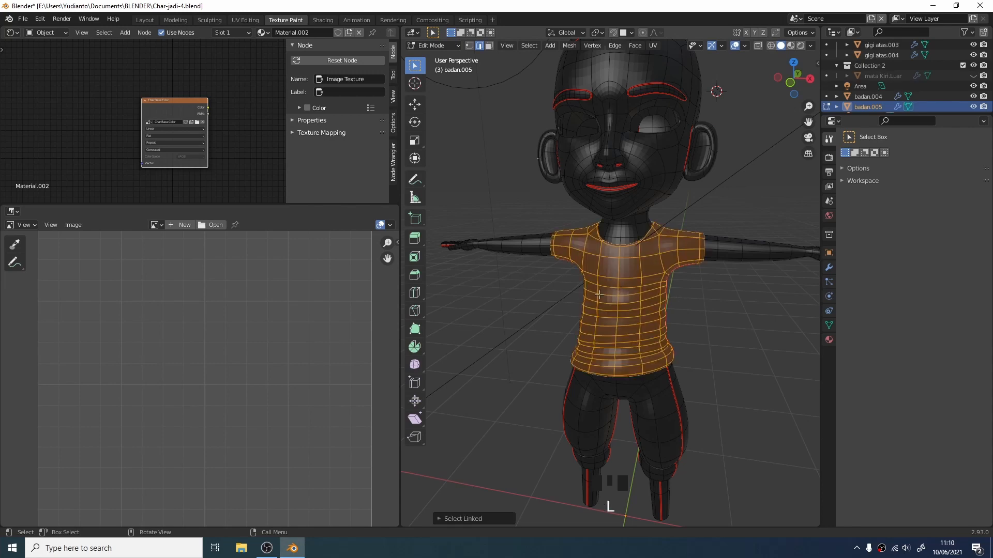
key(Tab)
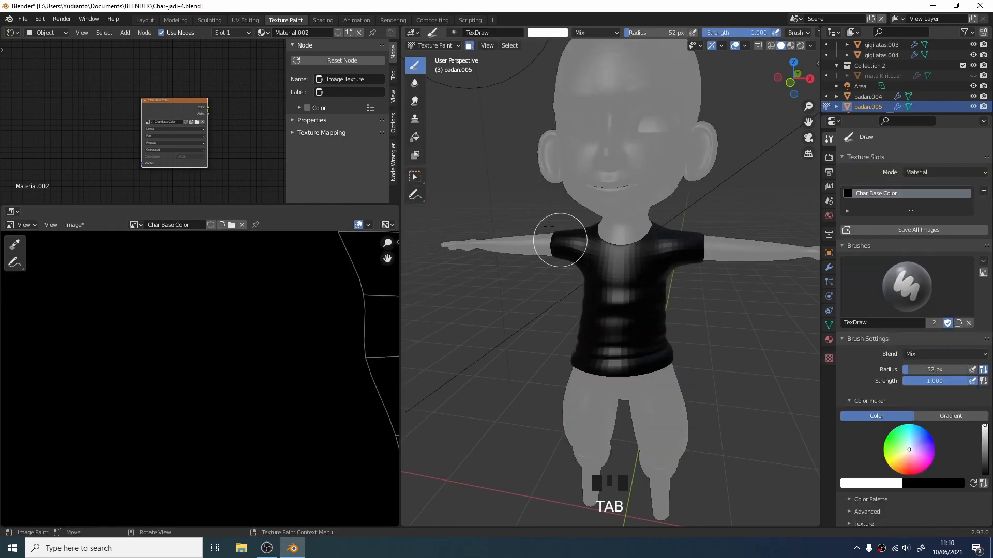
click(470, 46)
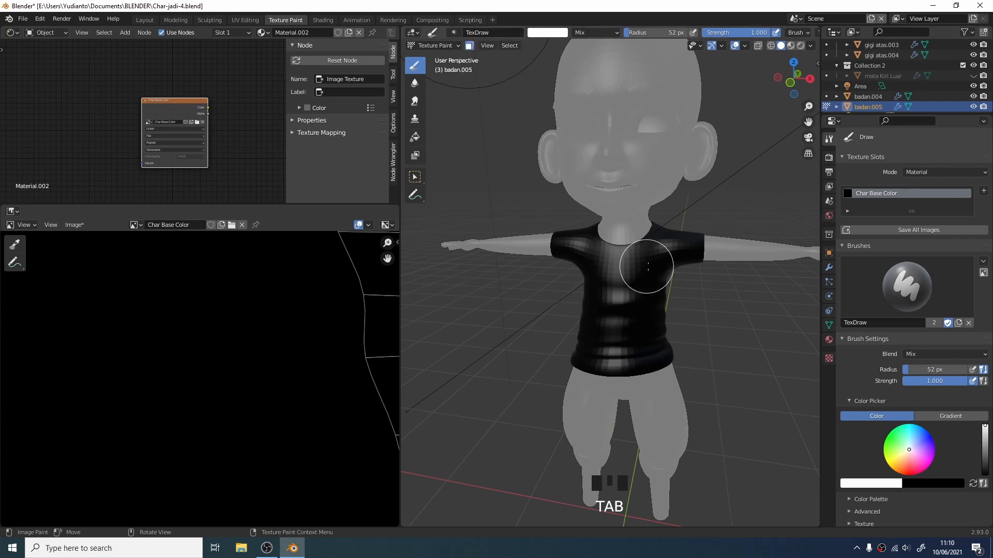
Step: Frame the shirt's UV island in the image editor and paint the lower part of the shirt white
scroll(290, 354, down, 8)
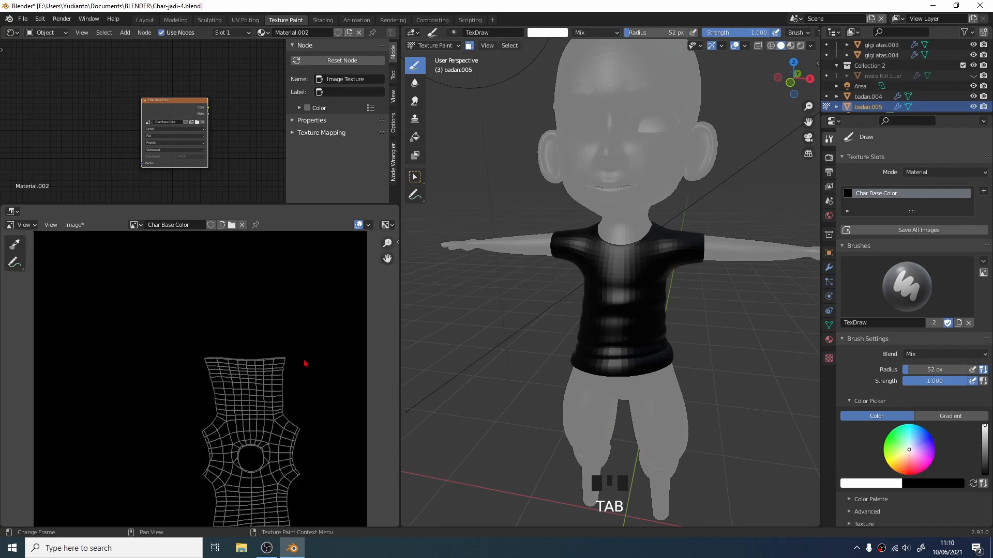
middle_drag(310, 372, 294, 311)
scroll(304, 346, up, 5)
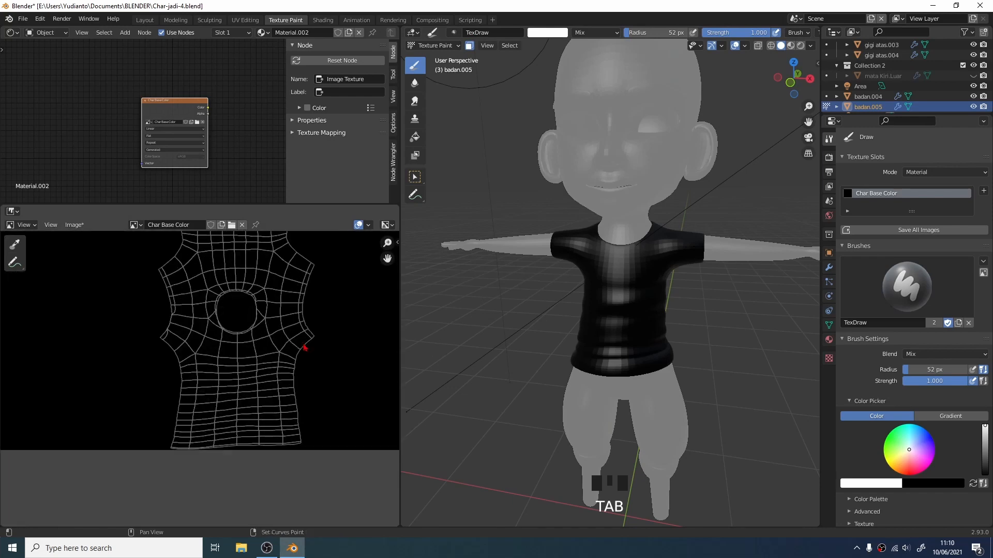
middle_drag(303, 347, 300, 405)
scroll(304, 411, down, 1)
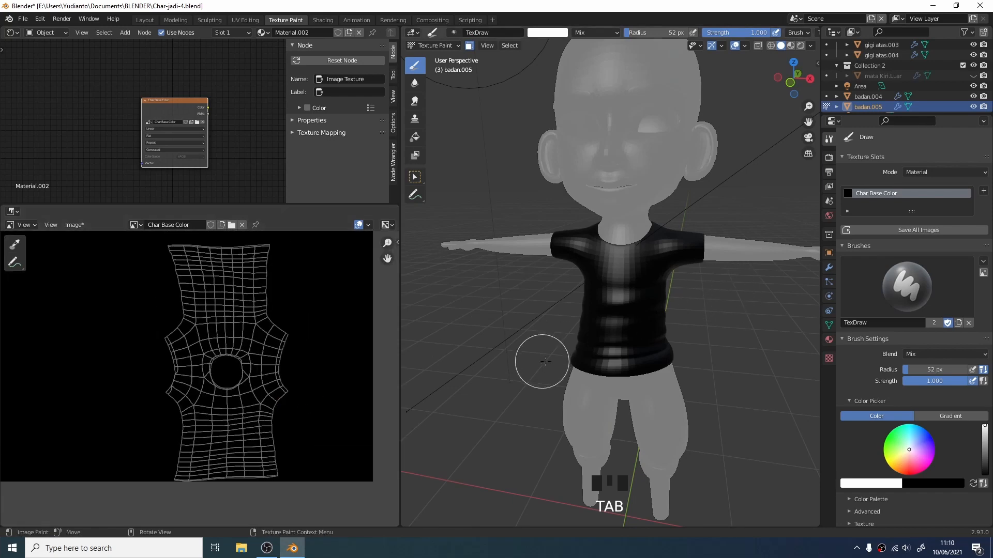
mouse_move(595, 361)
mouse_down()
mouse_move(680, 339)
mouse_move(631, 310)
mouse_move(581, 336)
mouse_move(704, 312)
mouse_up()
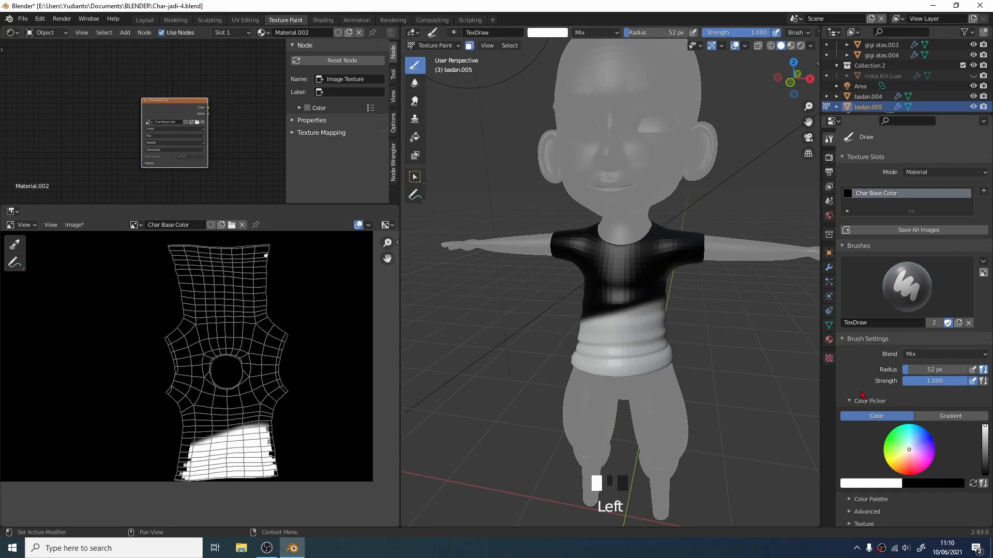
Step: Set the brush colour to bright green (H 0.353, S 1, V 1) and paint over the shirt
click(551, 35)
click(543, 61)
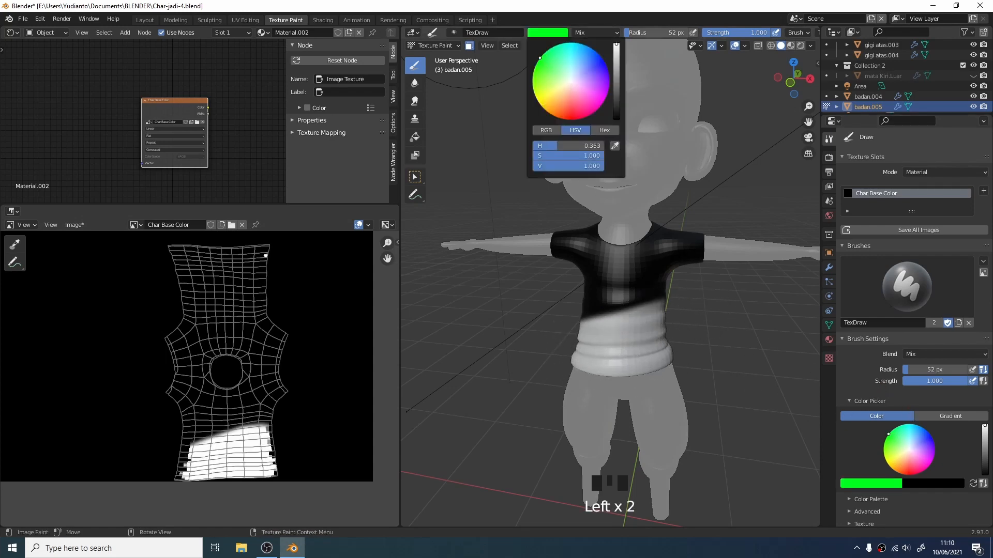
mouse_move(581, 304)
mouse_down()
mouse_move(660, 279)
mouse_move(632, 285)
mouse_up()
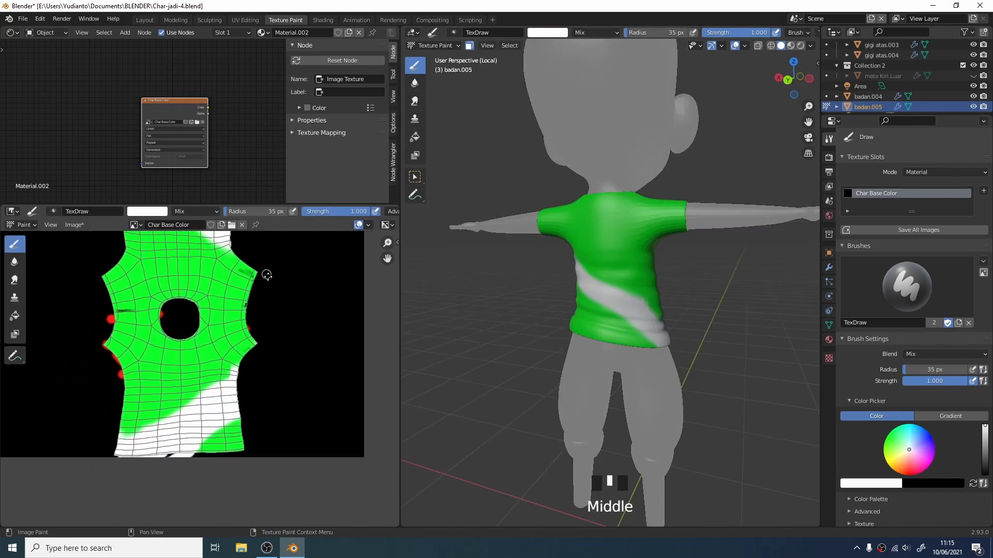
Step: Switch to the Fill tool and sample the green from the shirt's painted texture as its colour
scroll(267, 275, down, 4)
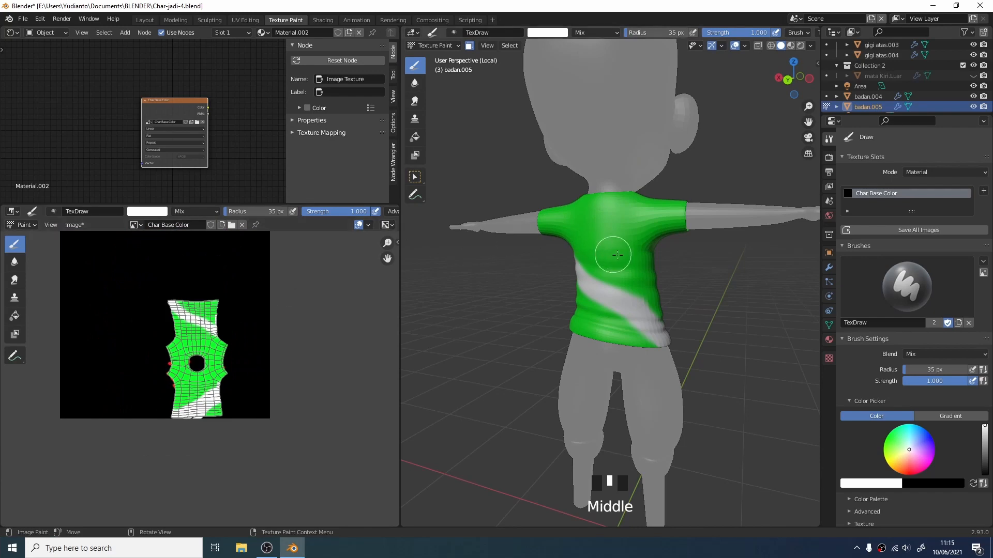
middle_drag(609, 243, 423, 246)
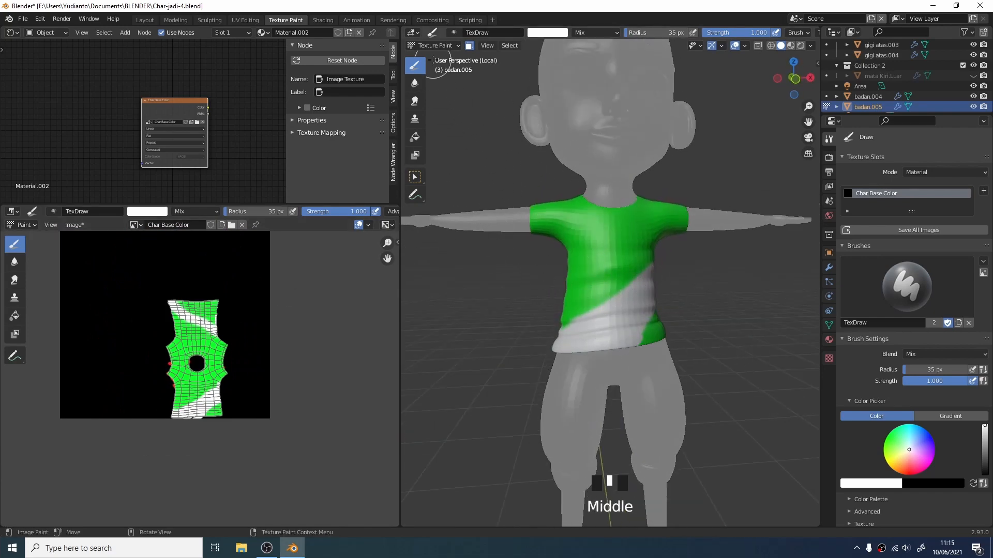
click(414, 137)
click(414, 137)
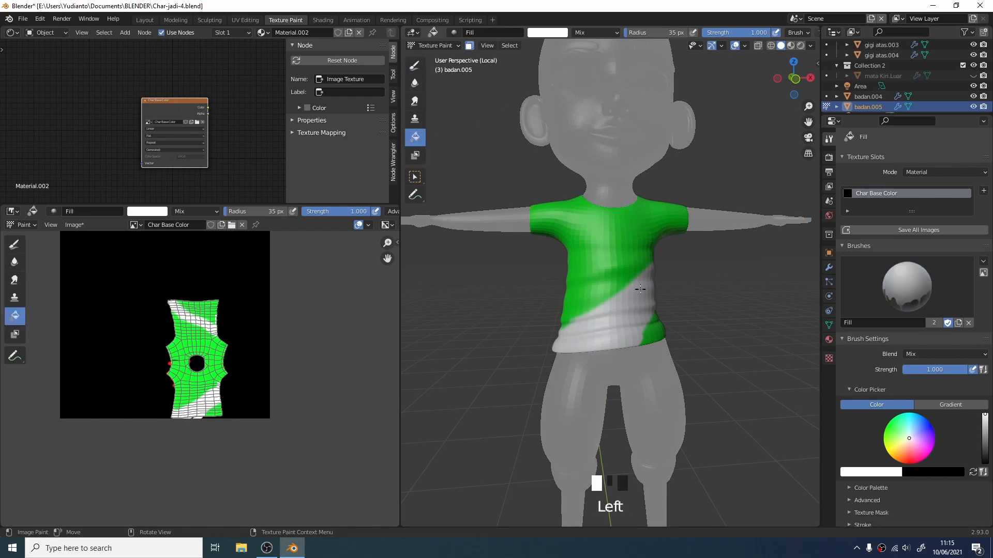
click(550, 35)
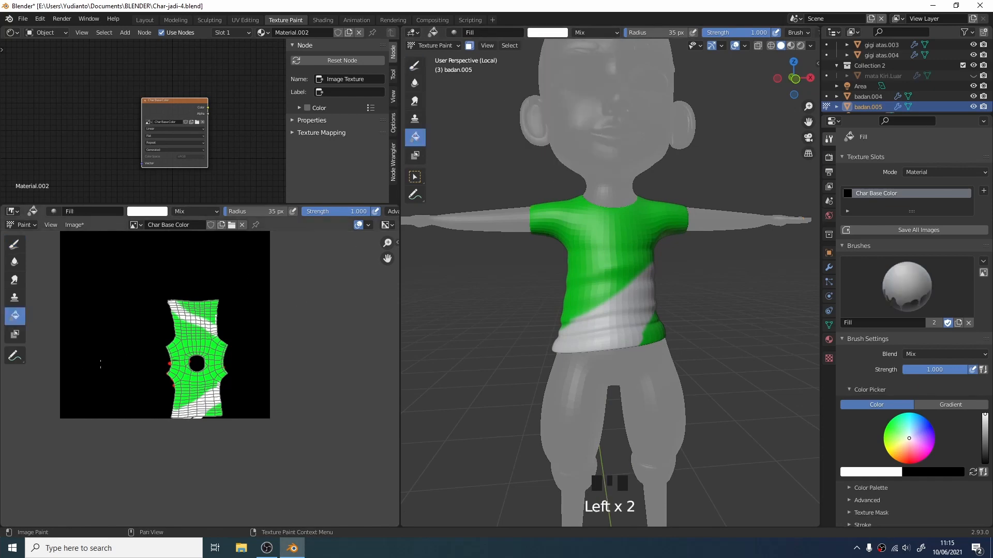
click(548, 32)
click(552, 35)
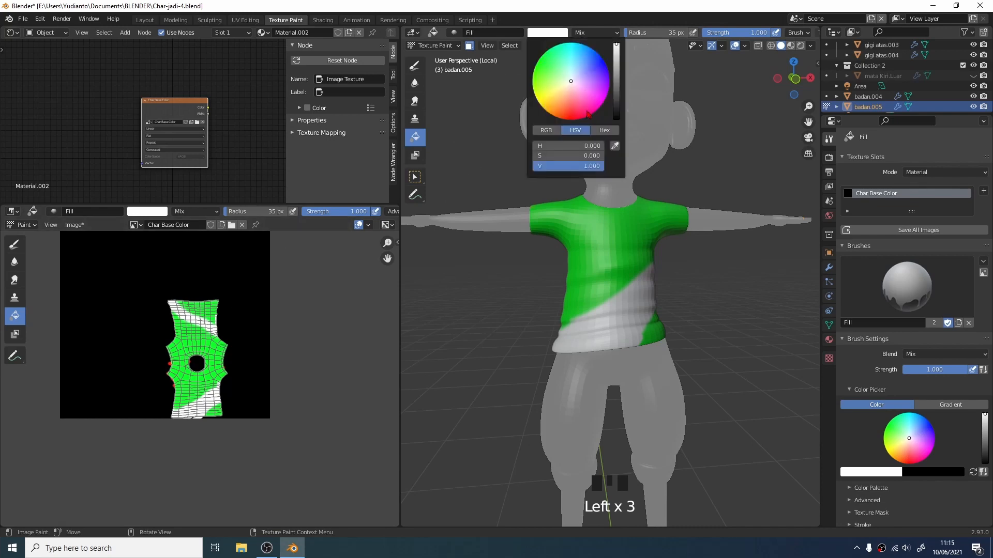
click(616, 147)
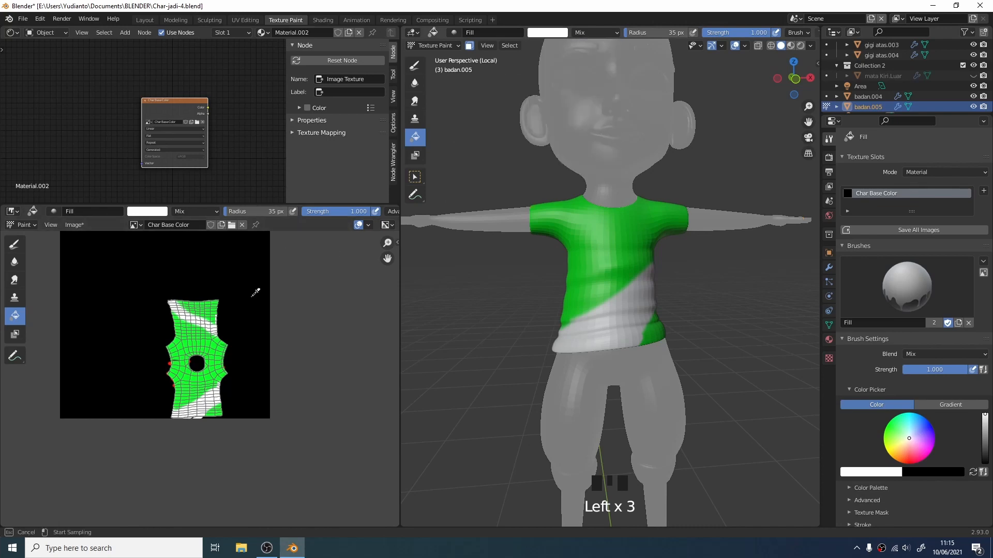
click(194, 336)
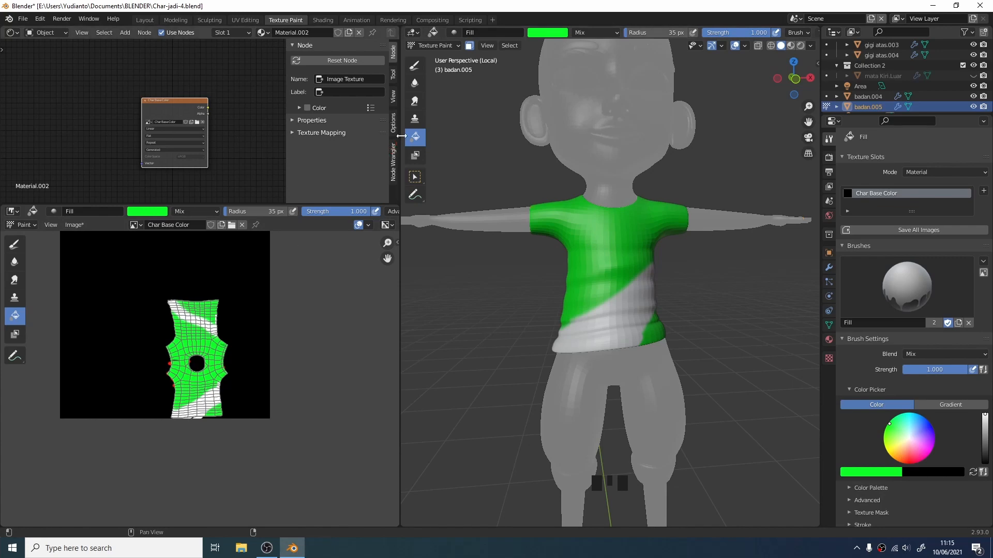
Step: Fill the entire masked shirt with the sampled green and check the result on the character
click(585, 248)
middle_drag(585, 248, 559, 227)
shift+middle_drag(613, 199, 614, 243)
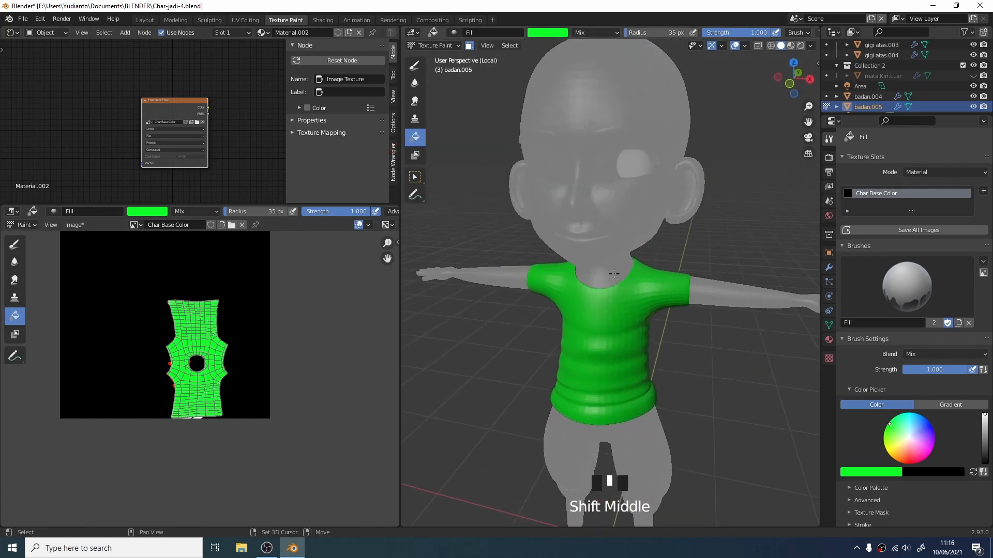
scroll(626, 238, down, 4)
scroll(644, 237, up, 2)
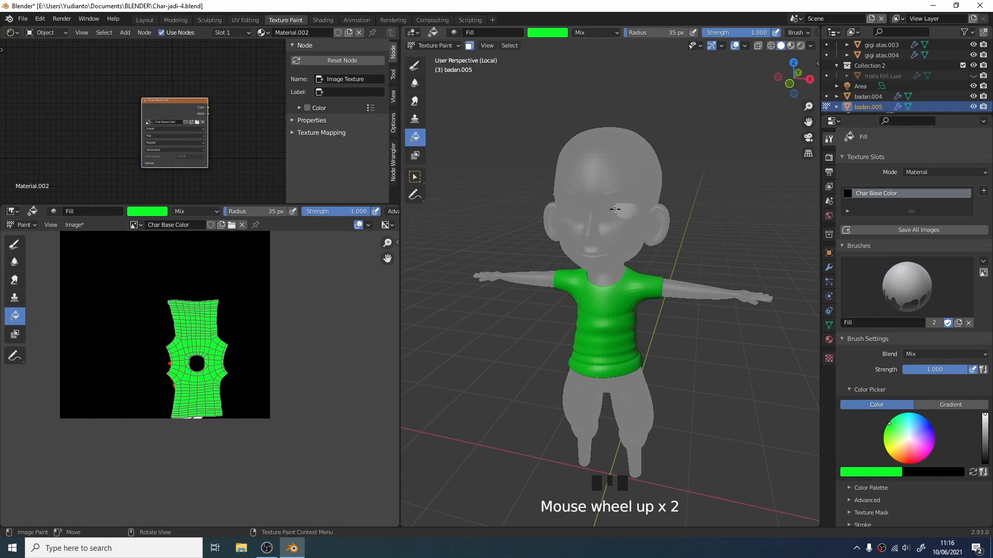
scroll(509, 271, down, 3)
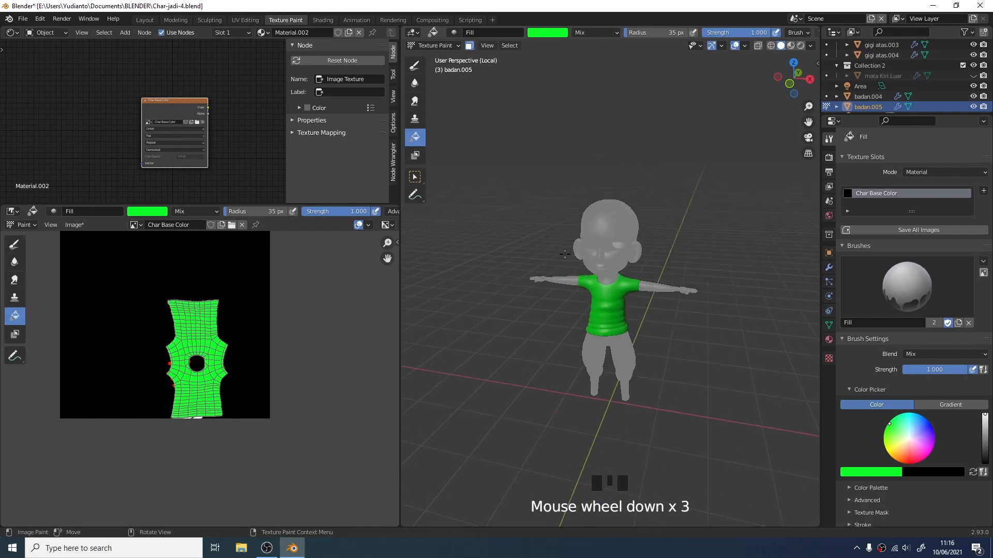
Step: In Edit Mode, clear the selection and select the linked faces of the head, both arms and both lower legs
middle_drag(508, 270, 675, 224)
key(Tab)
click(732, 241)
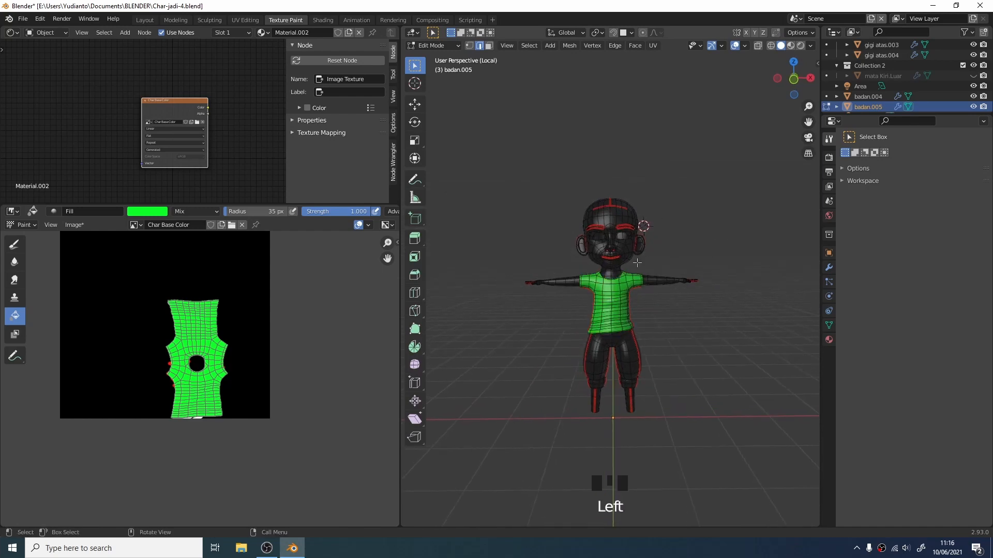
scroll(642, 263, up, 3)
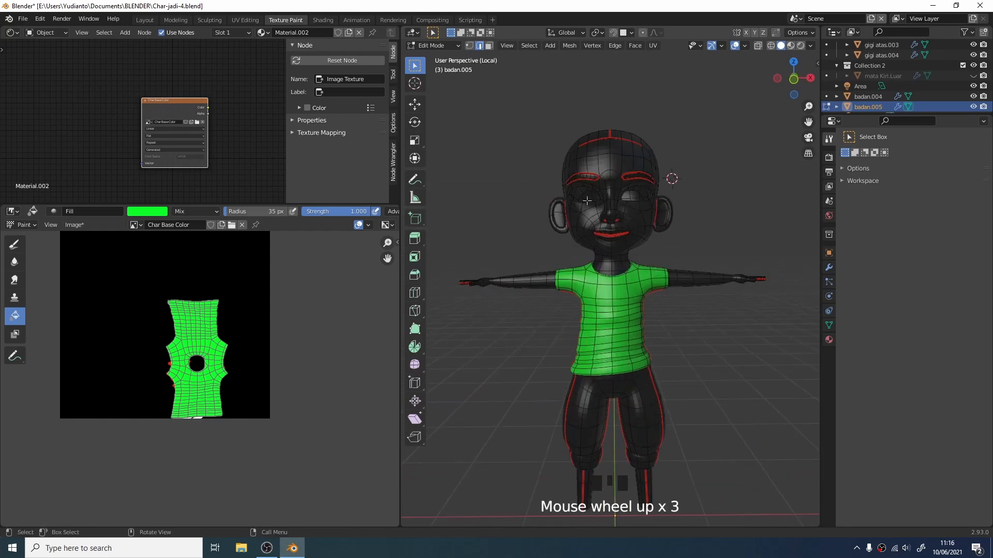
key(l)
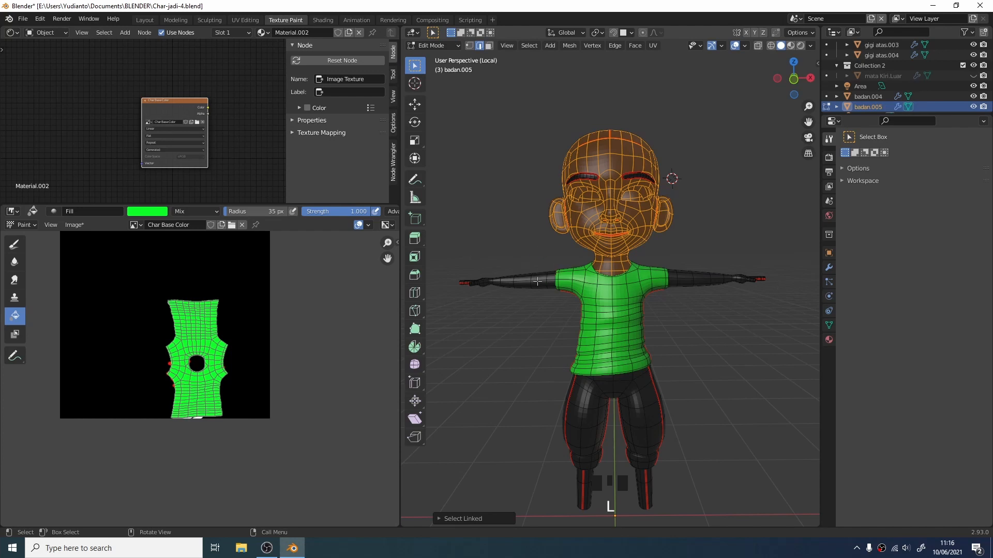
key(l)
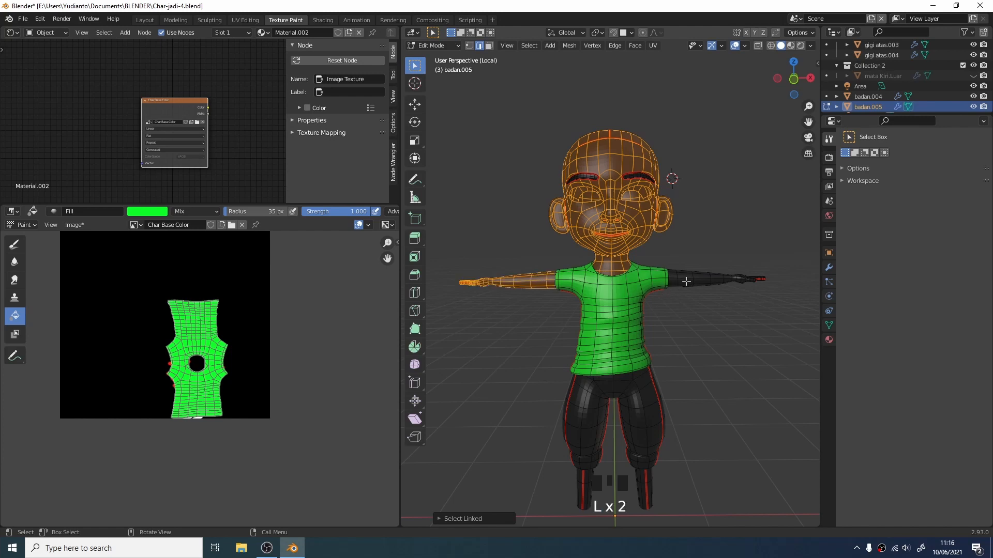
key(l)
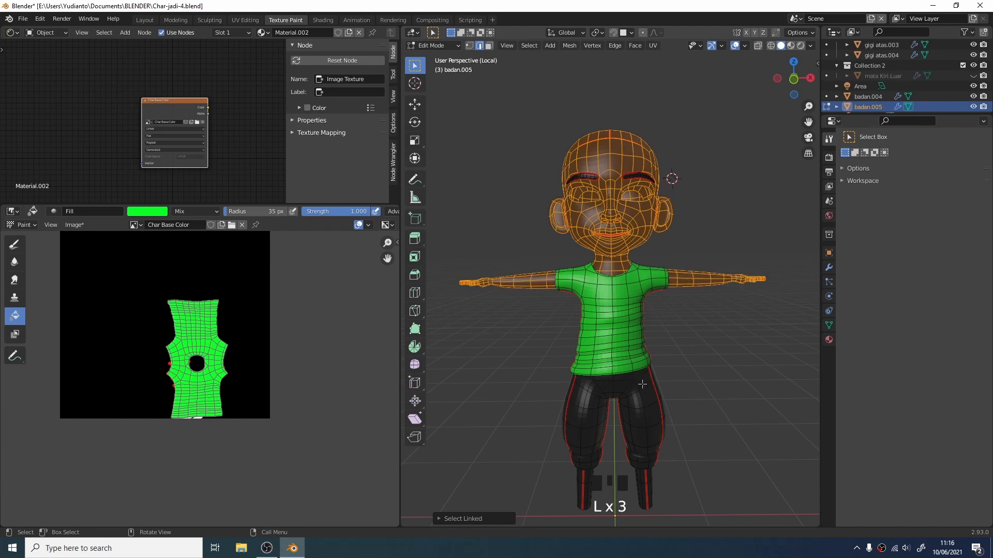
key(l)
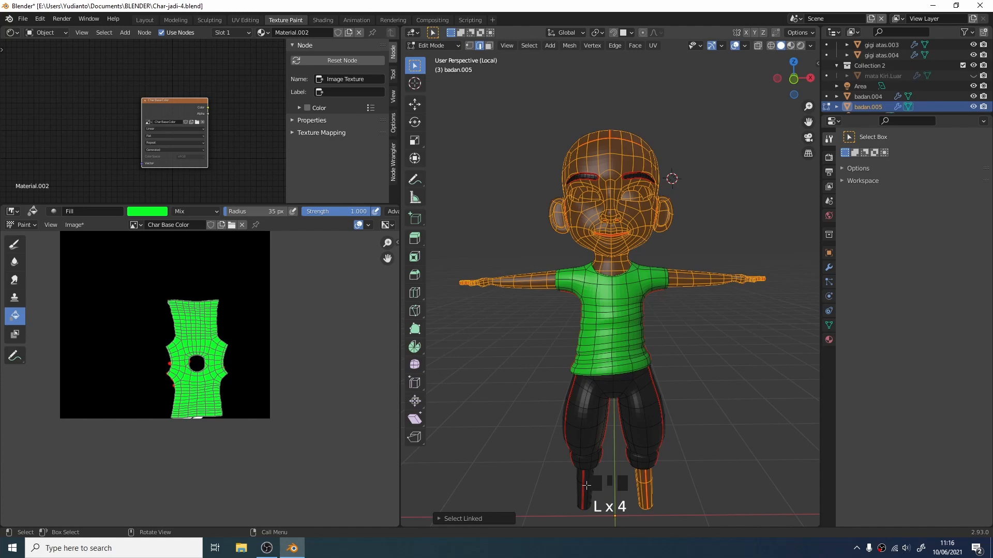
key(l)
scroll(675, 335, down, 2)
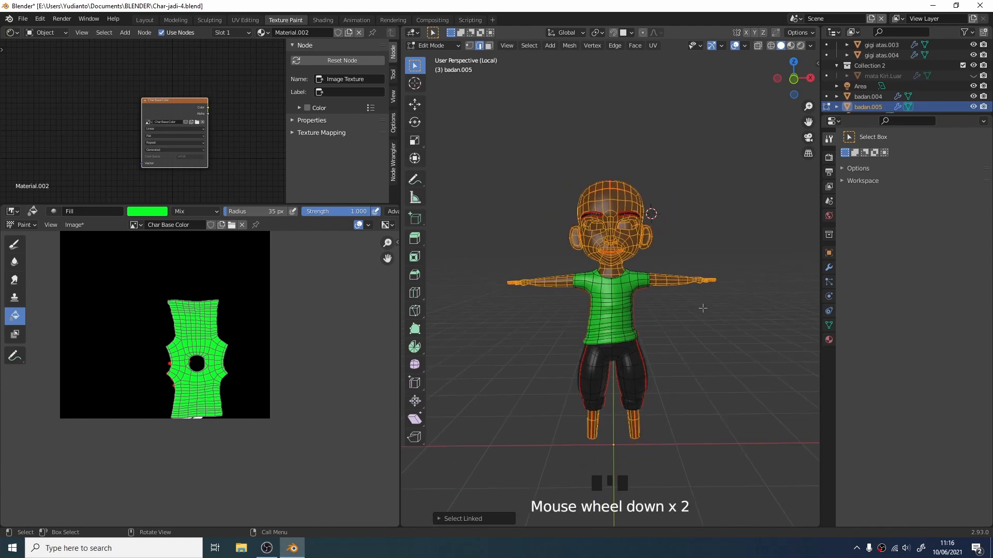
shift+middle_drag(702, 309, 661, 261)
scroll(683, 253, up, 2)
scroll(692, 275, down, 1)
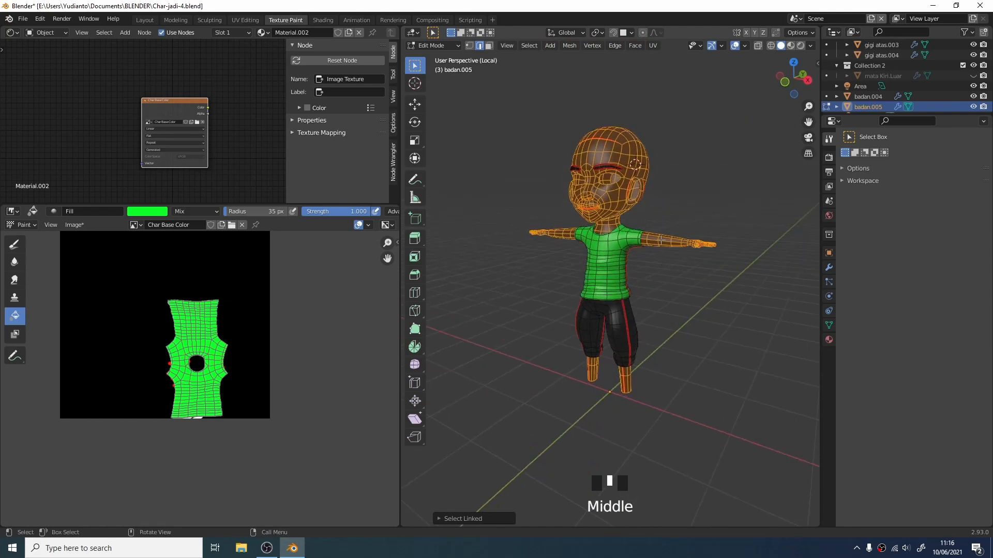
Step: Return to Texture Paint mode and turn off the face selection mask to view the whole character from the front
key(Tab)
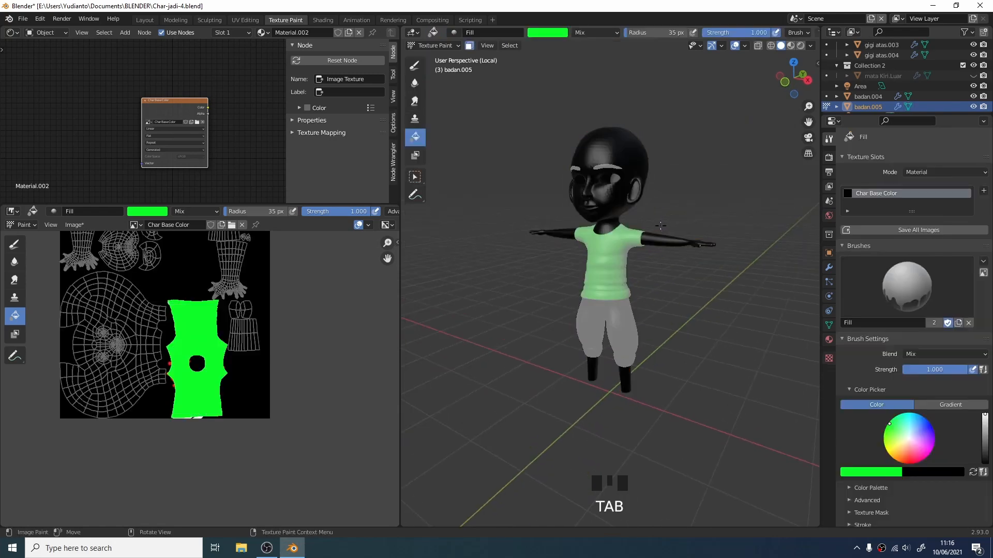
scroll(671, 174, up, 1)
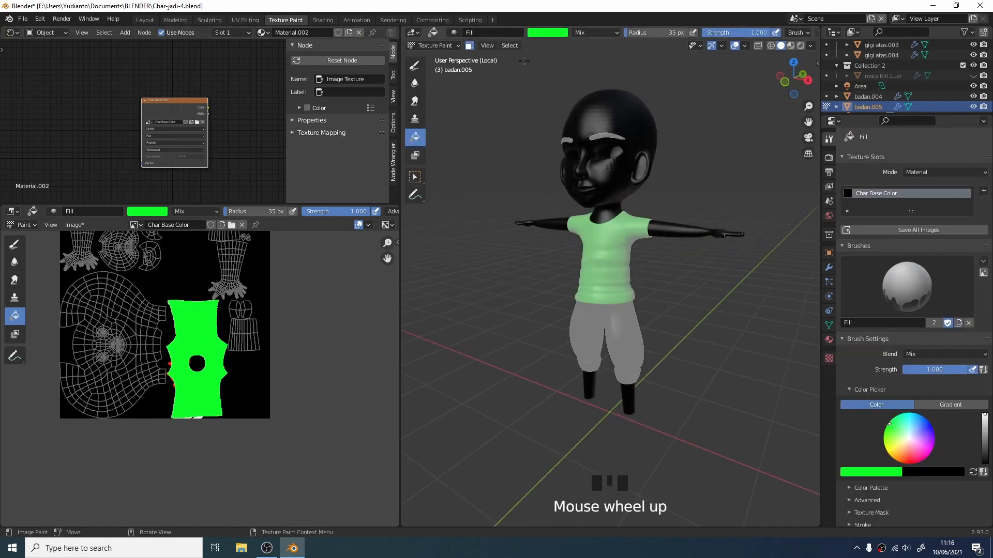
click(469, 45)
middle_drag(713, 156, 595, 129)
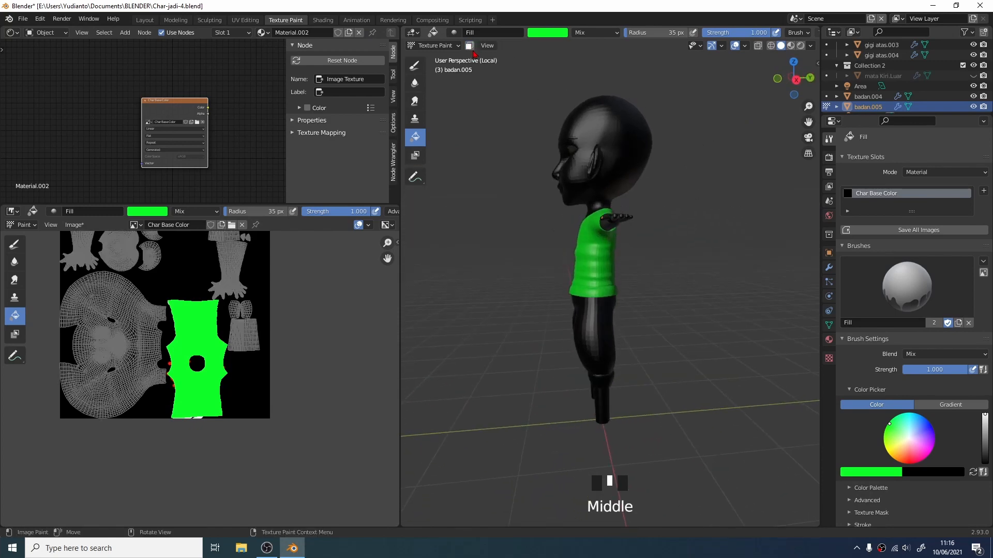
middle_drag(658, 261, 737, 291)
scroll(693, 261, up, 2)
shift+middle_drag(504, 181, 470, 178)
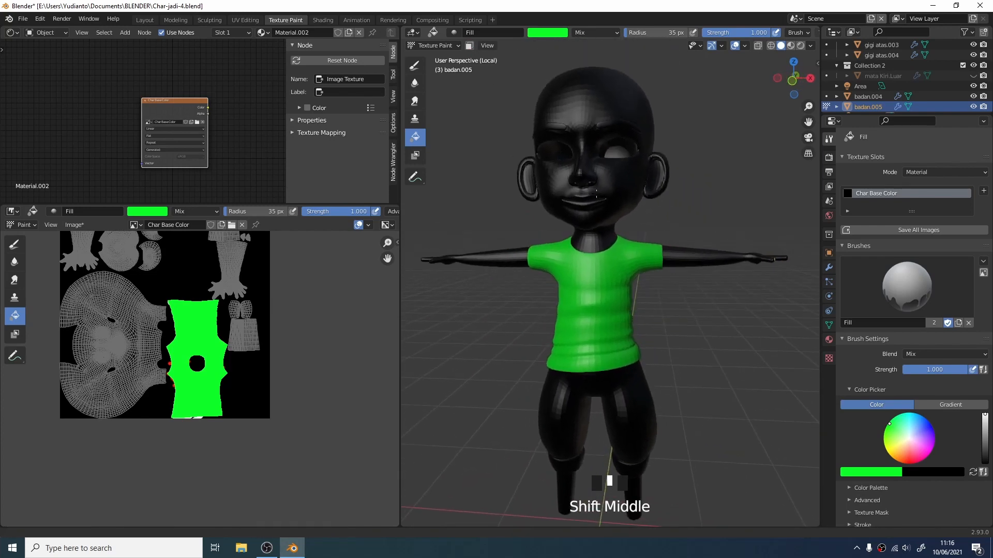
Step: Set the Fill colour to a pale yellowish skin tone (H 0.125, S 0.377, V 1)
click(540, 35)
click(623, 161)
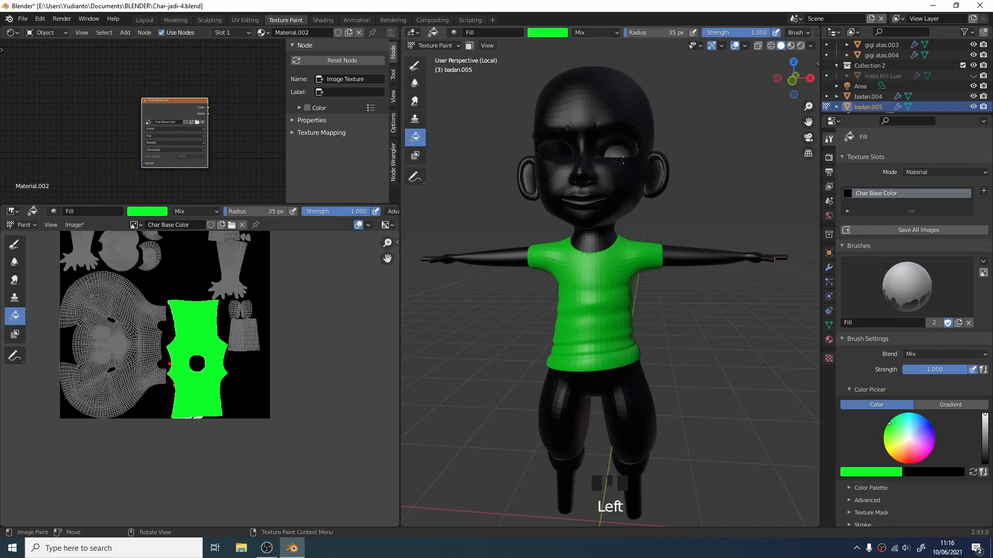
click(546, 35)
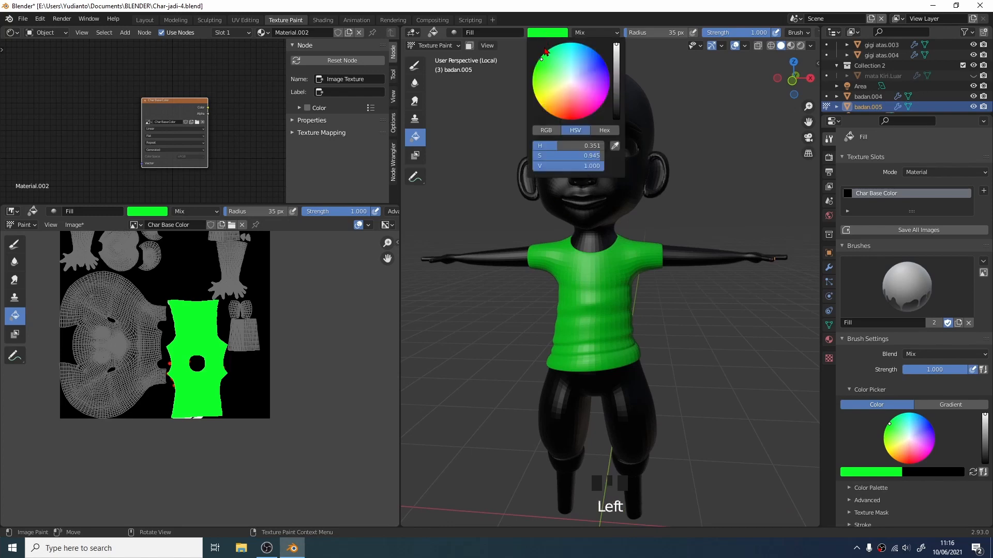
click(544, 94)
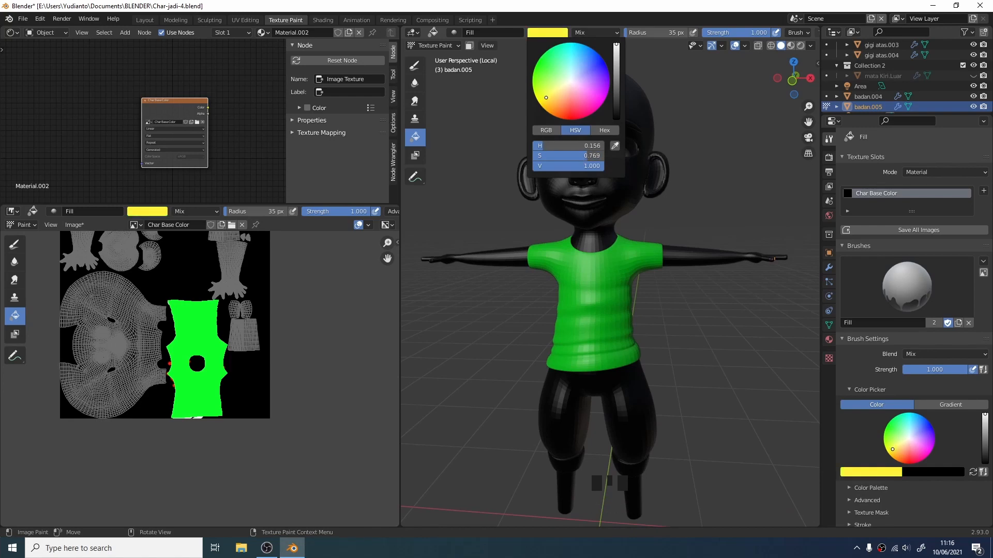
drag(546, 97, 554, 85)
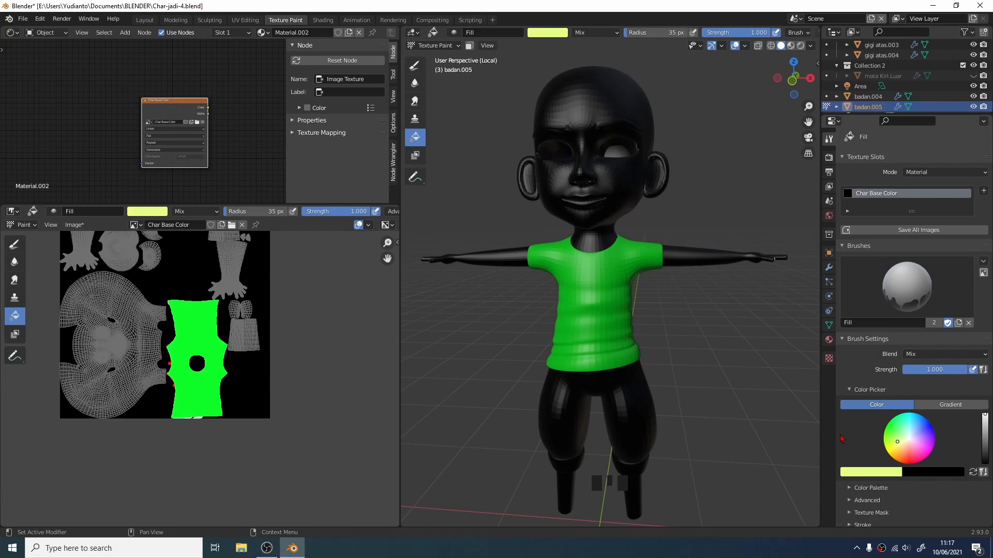
click(543, 34)
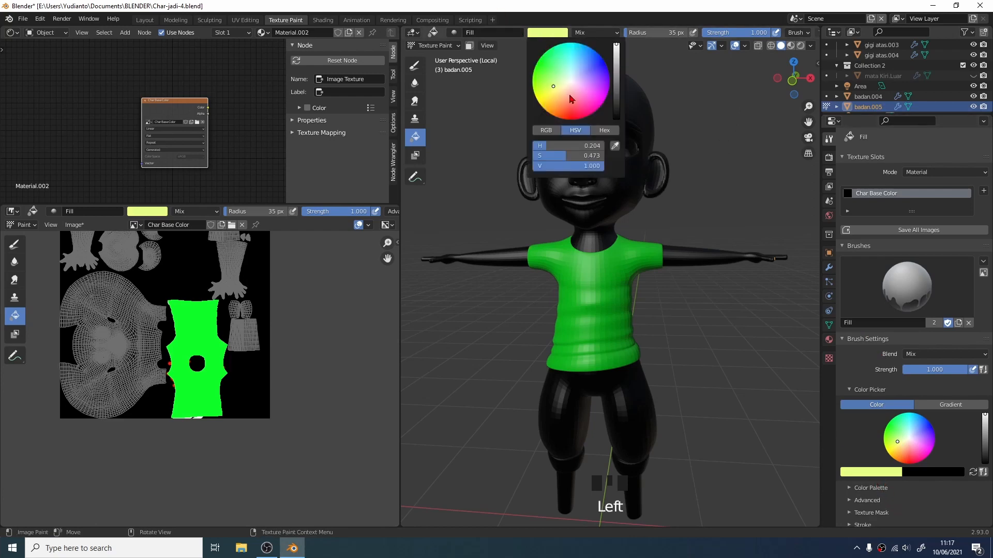
click(558, 89)
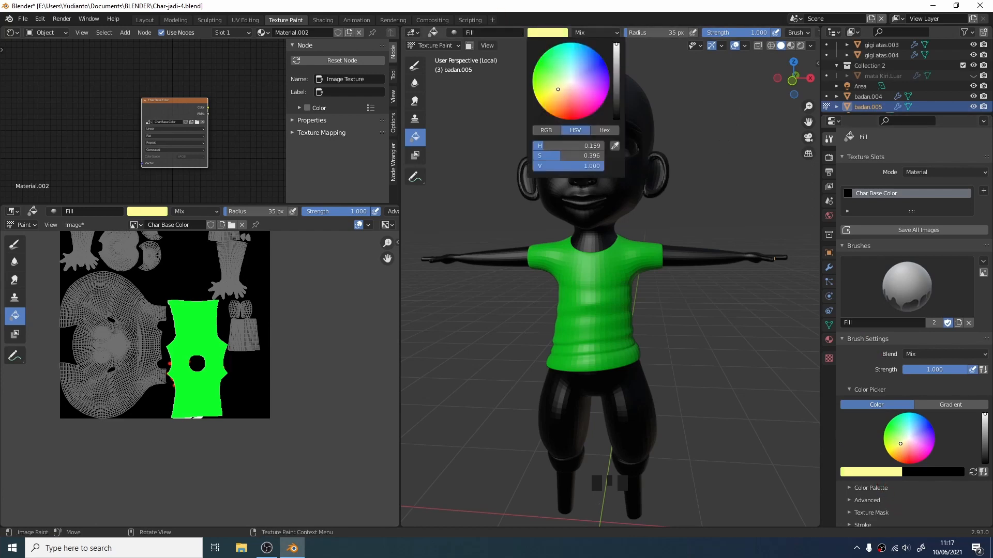
drag(558, 89, 561, 91)
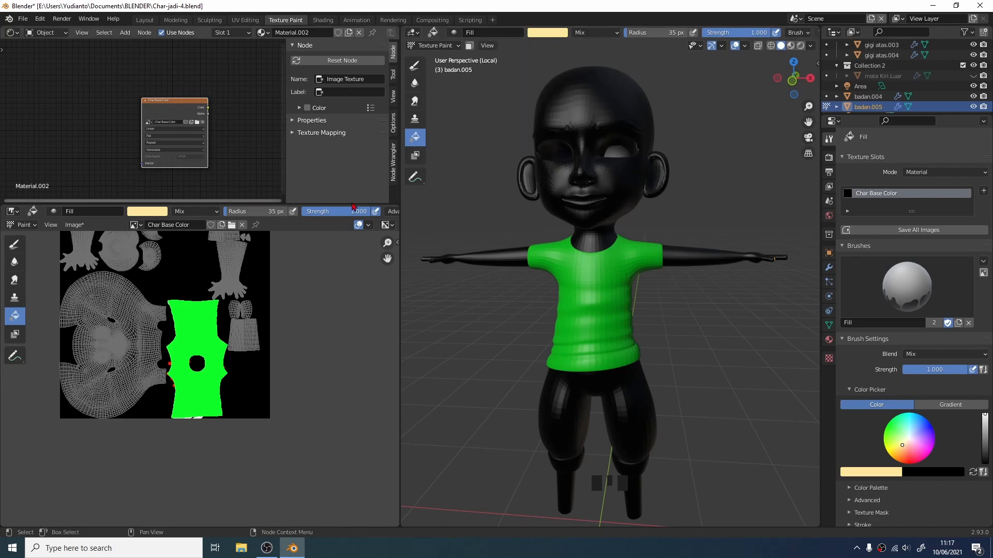
Step: Enable the face selection mask and fill the head, arms and lower legs with the skin tone
key(ctrl+z)
click(471, 46)
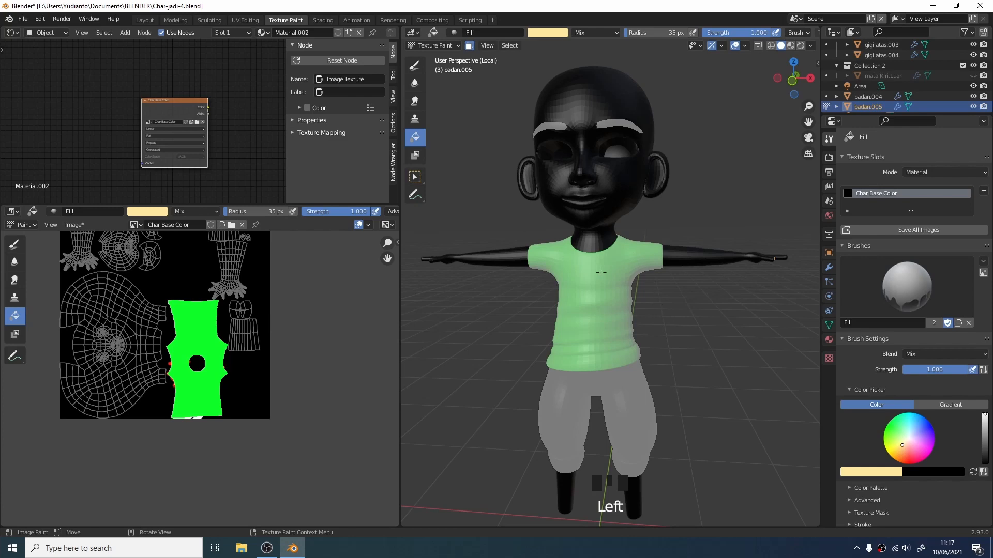
click(469, 46)
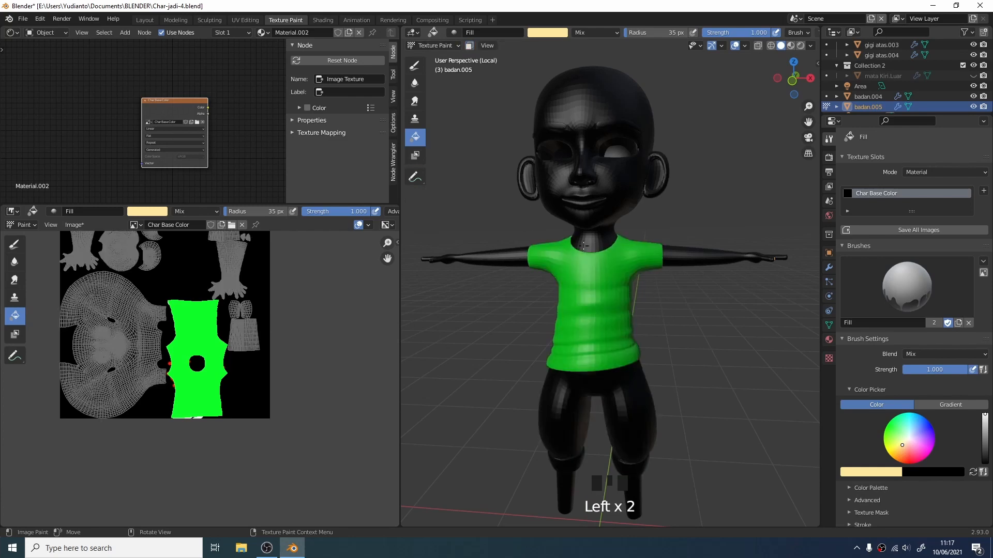
click(469, 46)
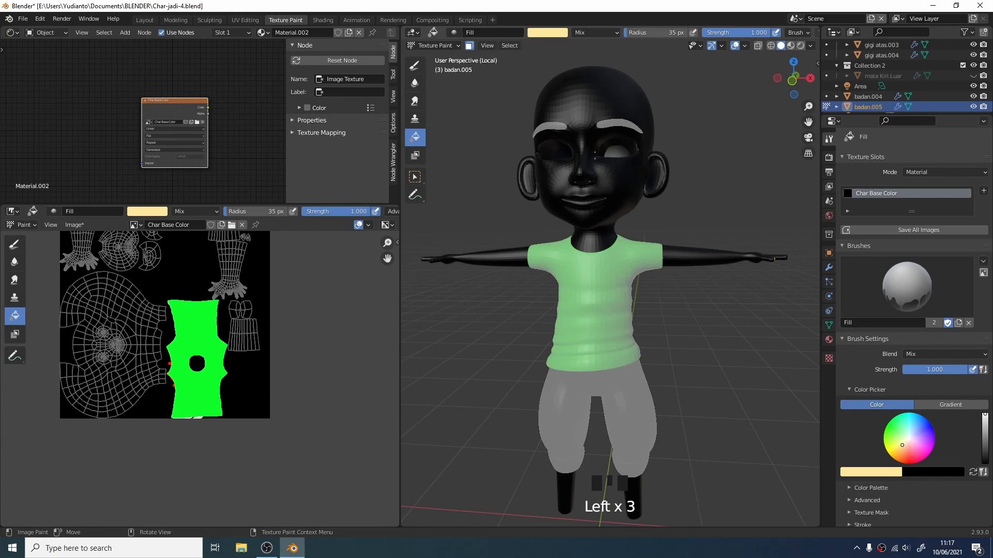
click(614, 222)
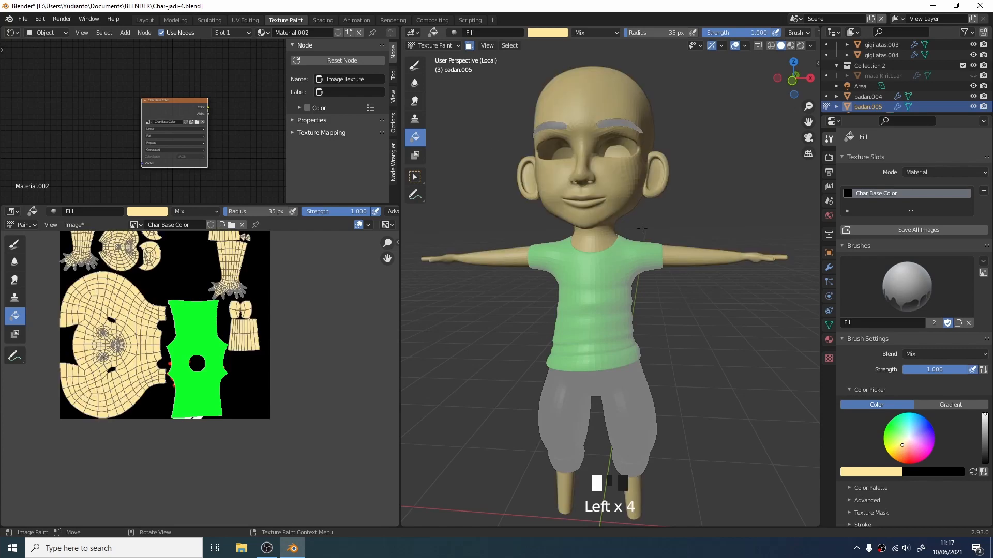
middle_drag(642, 229, 619, 250)
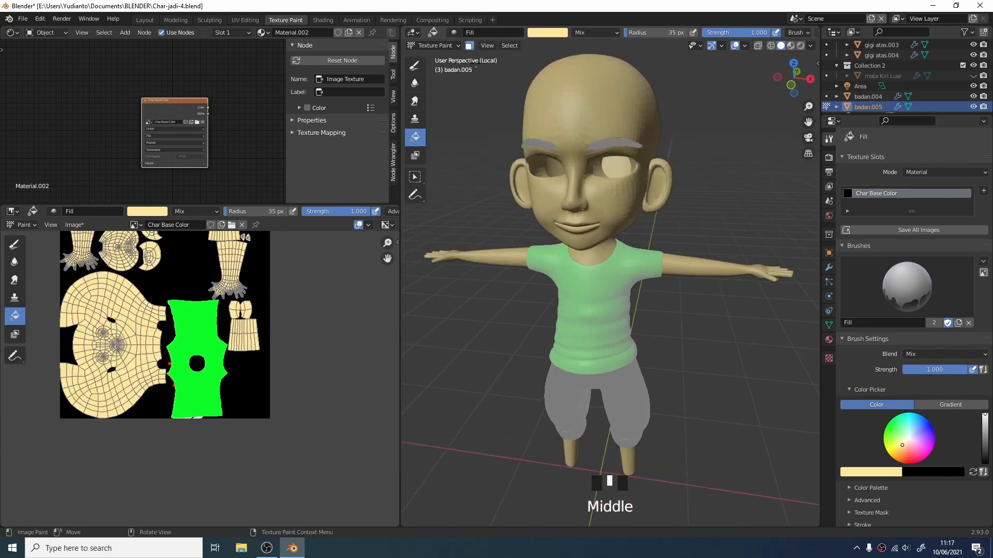
Step: Turn off the face mask, and in Edit Mode replace the selection with the linked faces of the trousers
click(470, 46)
mouse_move(682, 267)
middle_down()
mouse_move(697, 273)
mouse_move(693, 328)
mouse_move(671, 256)
middle_up()
scroll(697, 273, down, 2)
scroll(688, 335, up, 2)
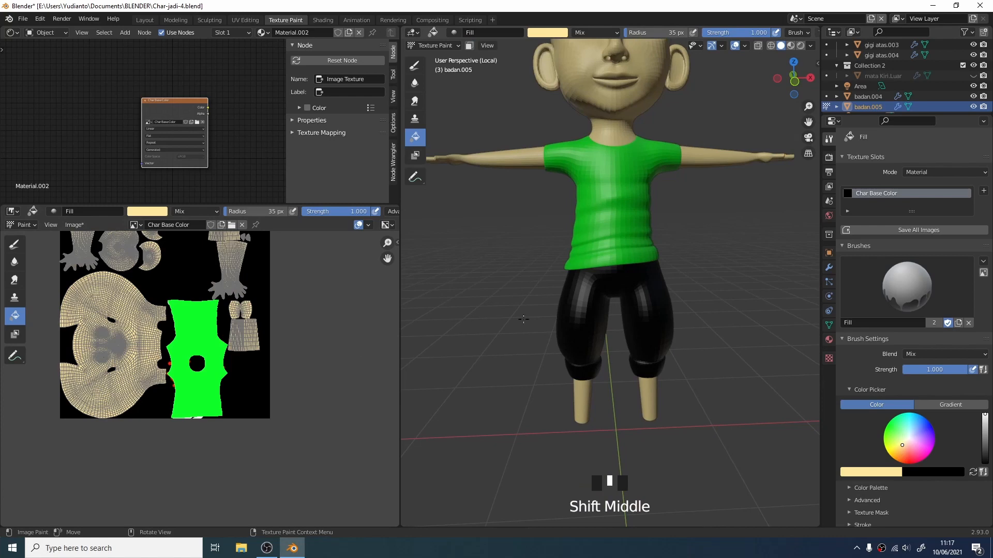
shift+middle_drag(333, 341, 335, 387)
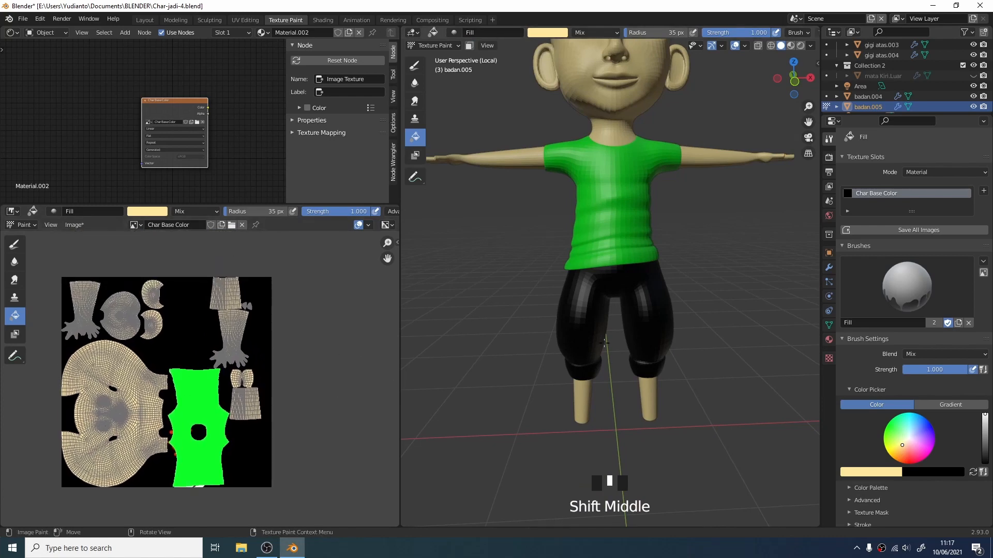
key(Tab)
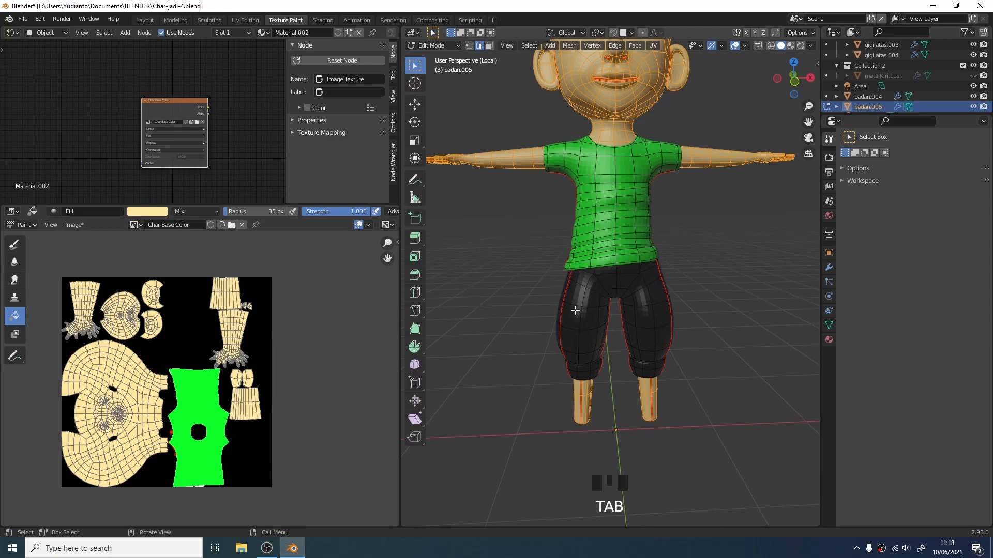
click(642, 304)
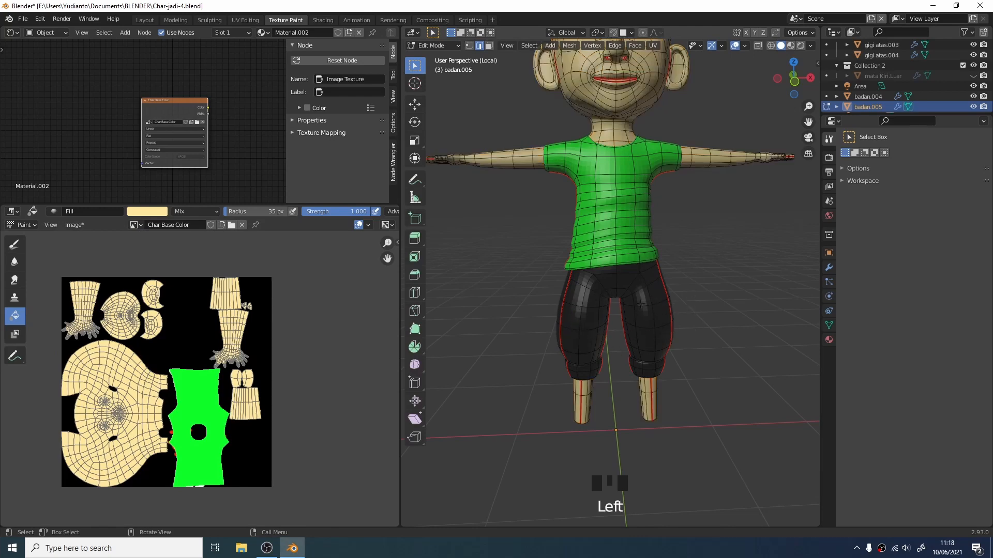
key(l)
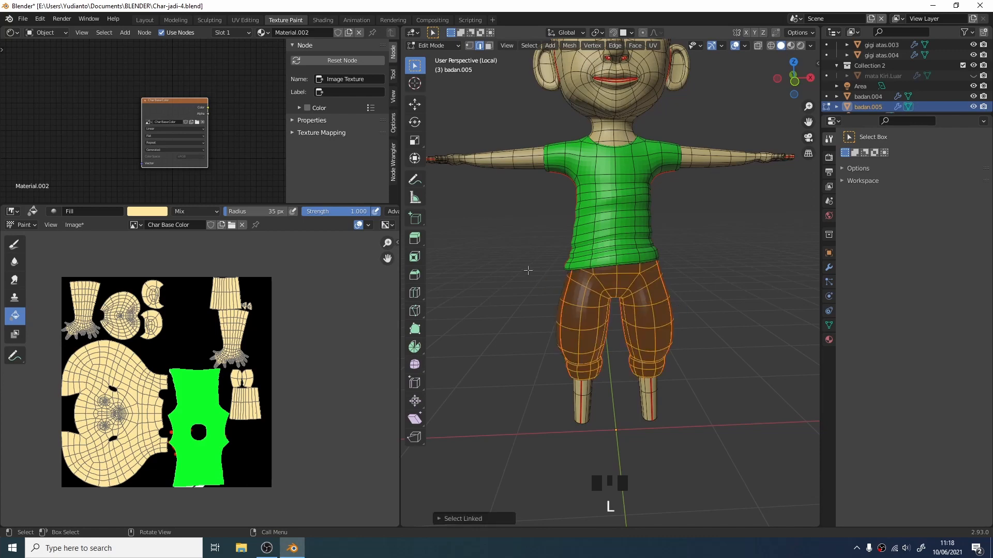
Step: Return to Texture Paint mode and set the Fill colour to a bright purple
key(Tab)
middle_drag(602, 236, 578, 240)
shift+middle_drag(590, 279, 647, 292)
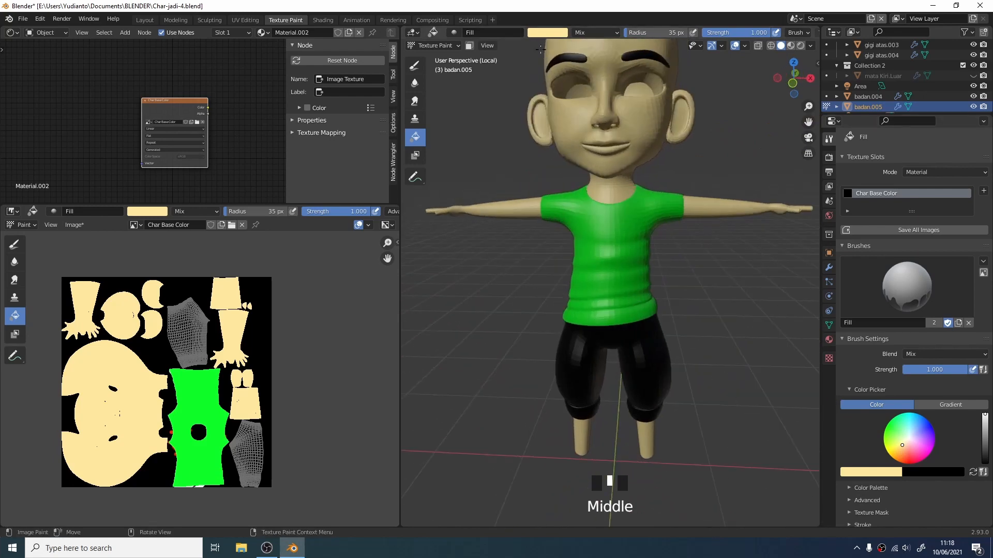
click(552, 34)
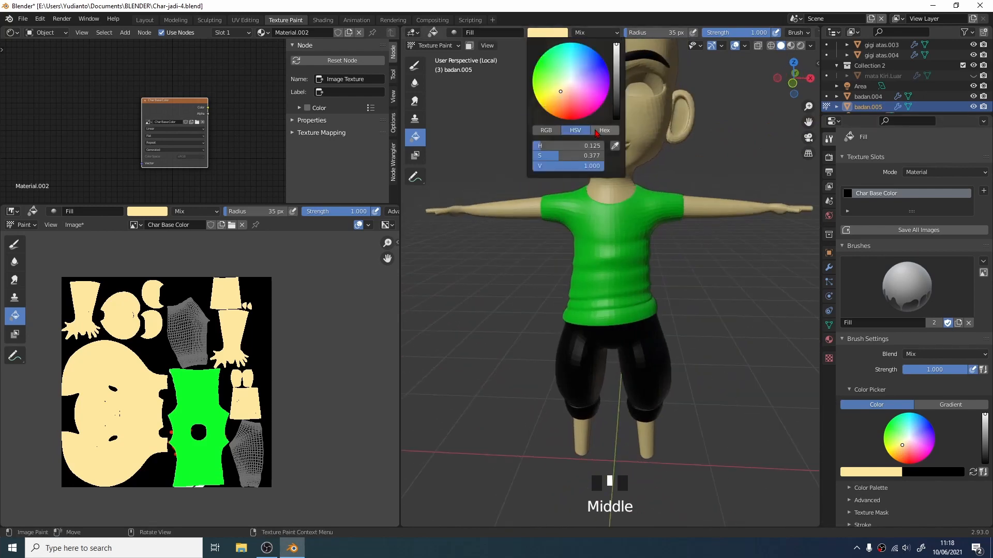
click(591, 74)
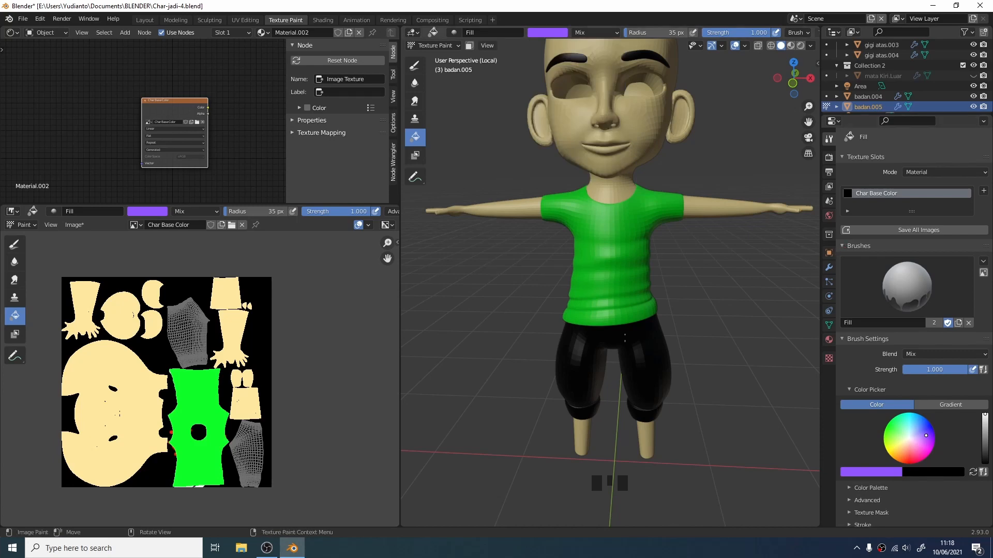
Step: Enable the face selection mask, fill the trousers with purple and check the result on the character up close
click(469, 46)
click(664, 359)
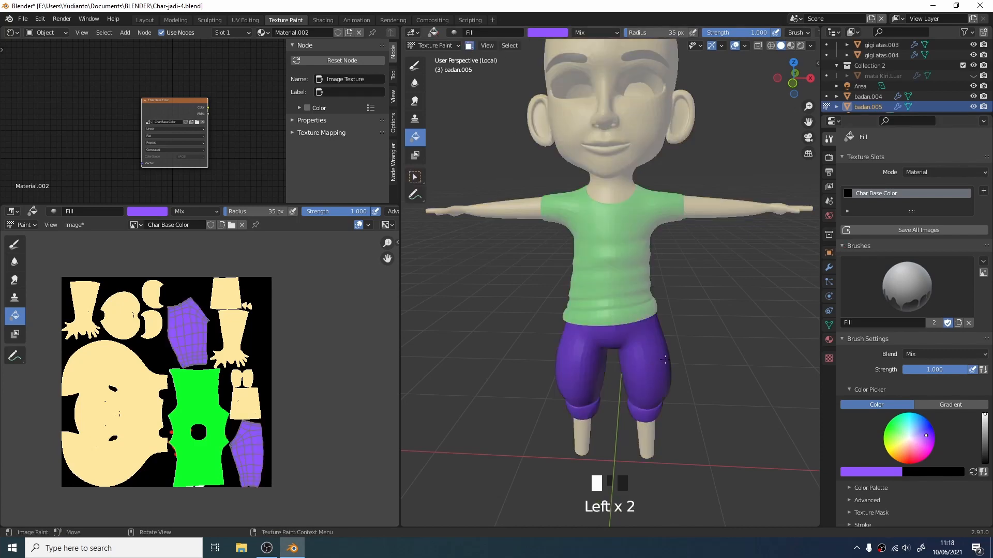
middle_drag(710, 260, 673, 259)
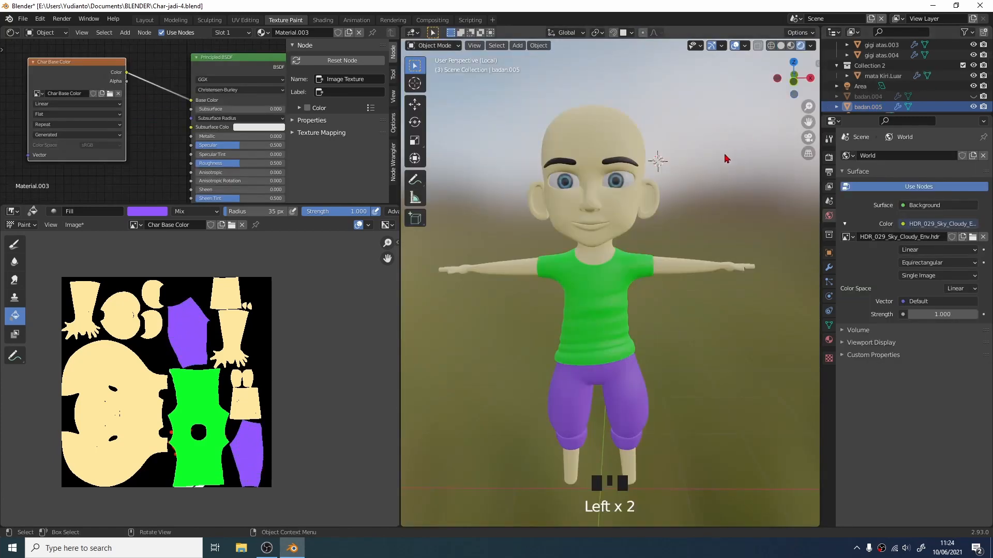
mouse_move(667, 160)
middle_down()
mouse_move(679, 163)
mouse_move(669, 215)
mouse_move(682, 222)
mouse_move(678, 151)
mouse_move(641, 185)
mouse_move(647, 177)
middle_up()
scroll(673, 163, up, 3)
scroll(702, 210, down, 2)
scroll(655, 198, up, 3)
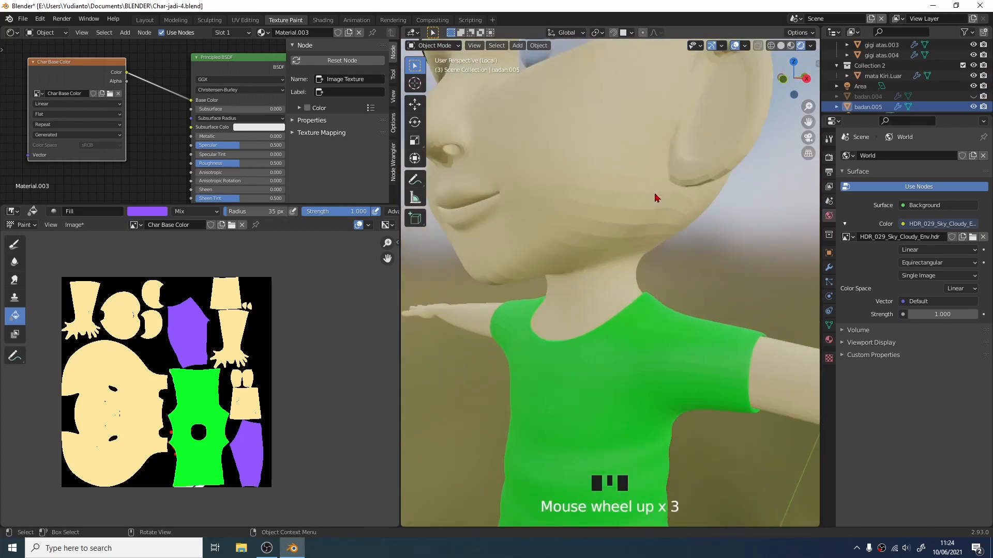
Step: Apply smooth shading to the character's body and check the whole figure from the front
click(601, 215)
right_click(611, 221)
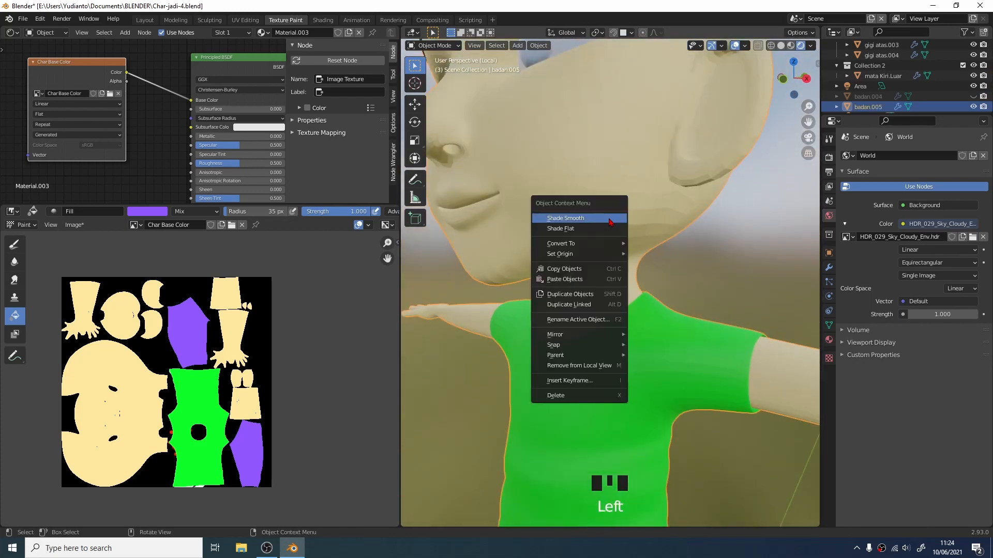
right_click(612, 221)
scroll(639, 207, down, 5)
middle_drag(641, 212, 611, 186)
scroll(701, 226, up, 3)
scroll(671, 200, down, 5)
scroll(671, 200, down, 1)
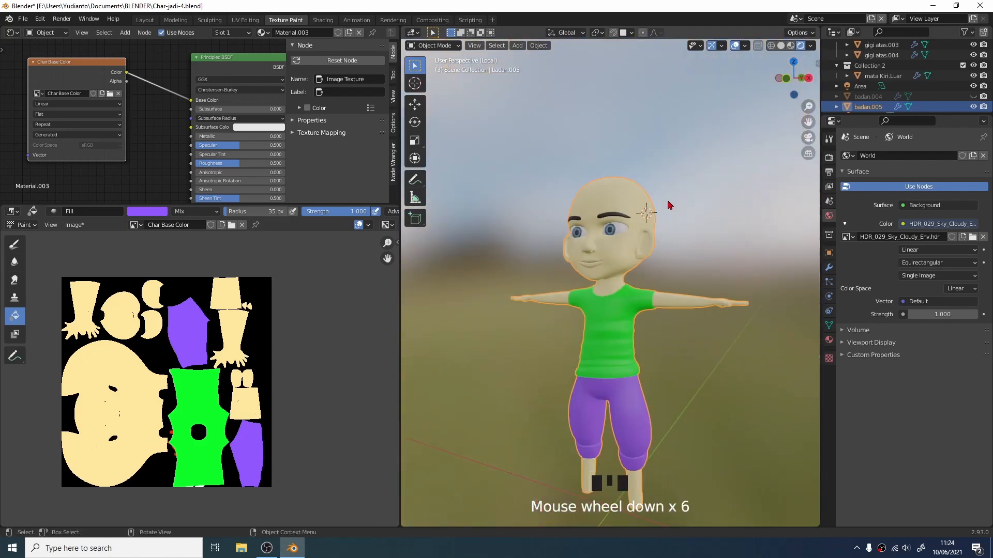
mouse_move(670, 217)
middle_down()
mouse_move(681, 246)
mouse_move(729, 224)
mouse_move(678, 218)
middle_up()
scroll(682, 247, up, 3)
scroll(688, 215, down, 2)
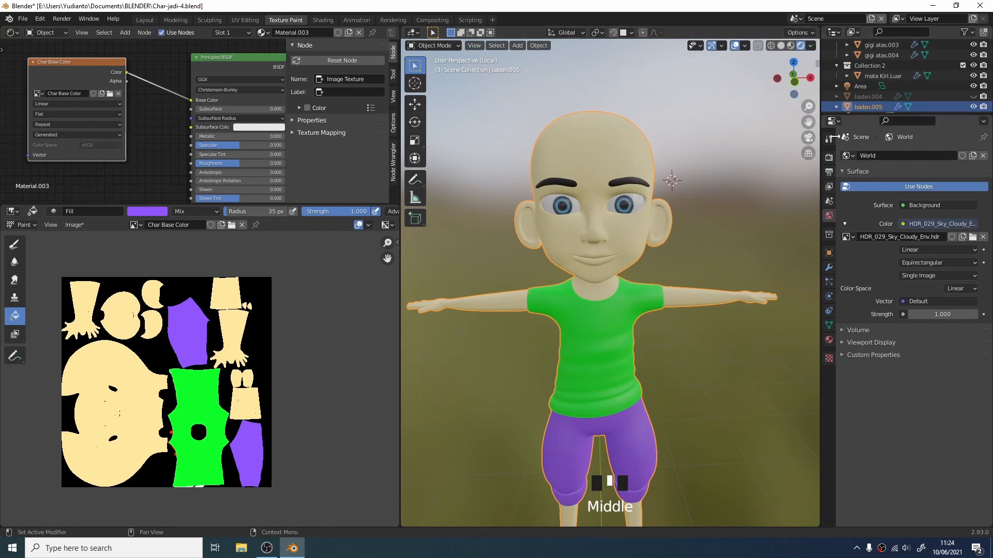
Step: Switch the render engine to Cycles and set its device to GPU Compute
click(830, 139)
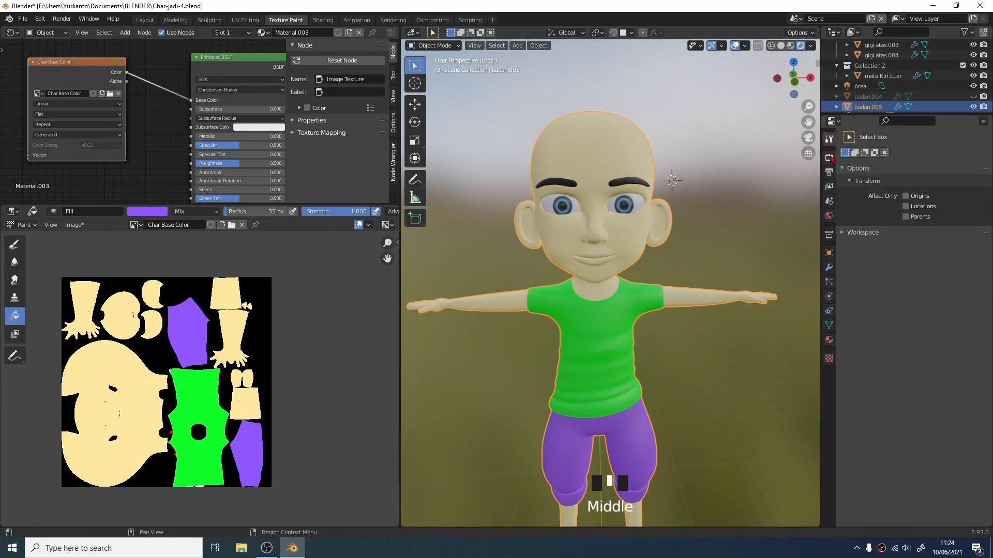
click(829, 157)
click(930, 156)
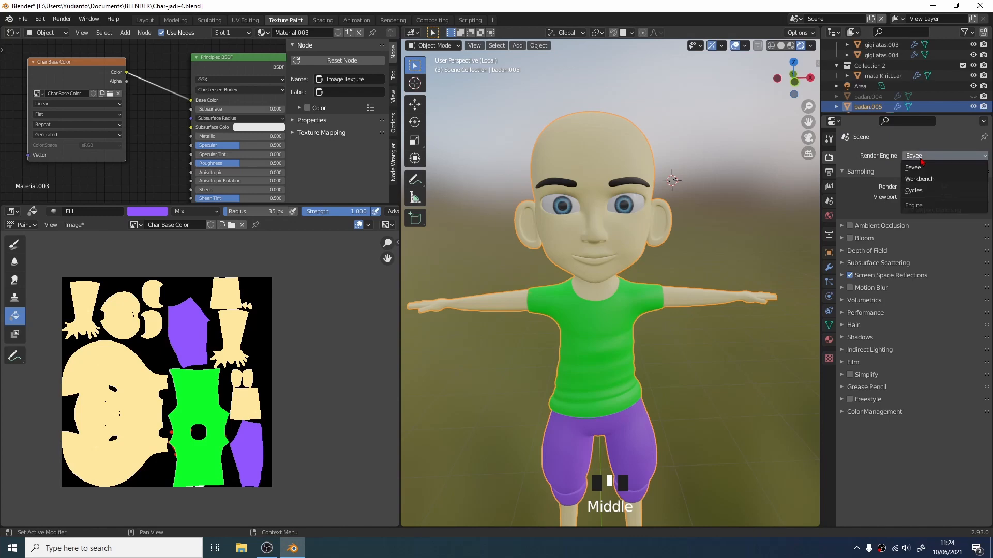
click(930, 192)
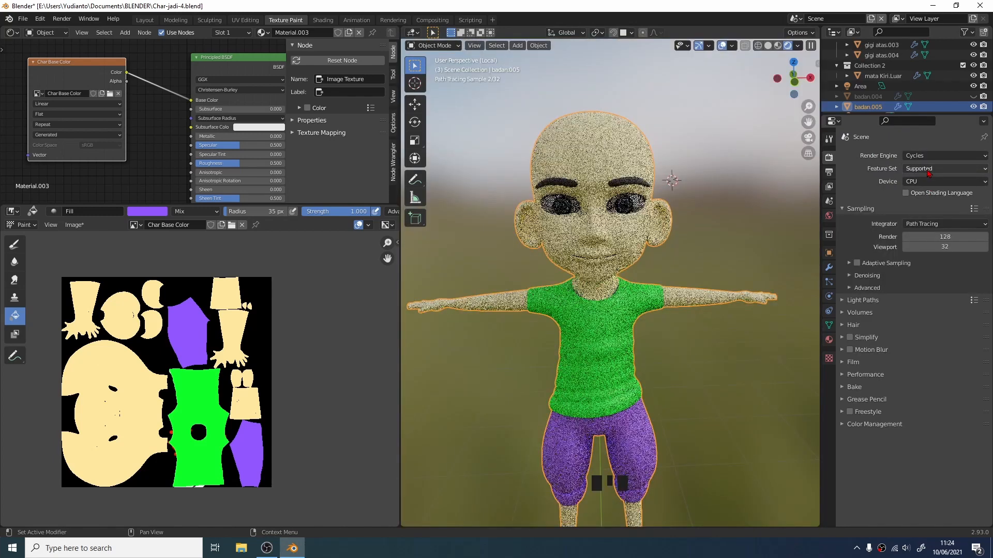
click(930, 182)
click(931, 205)
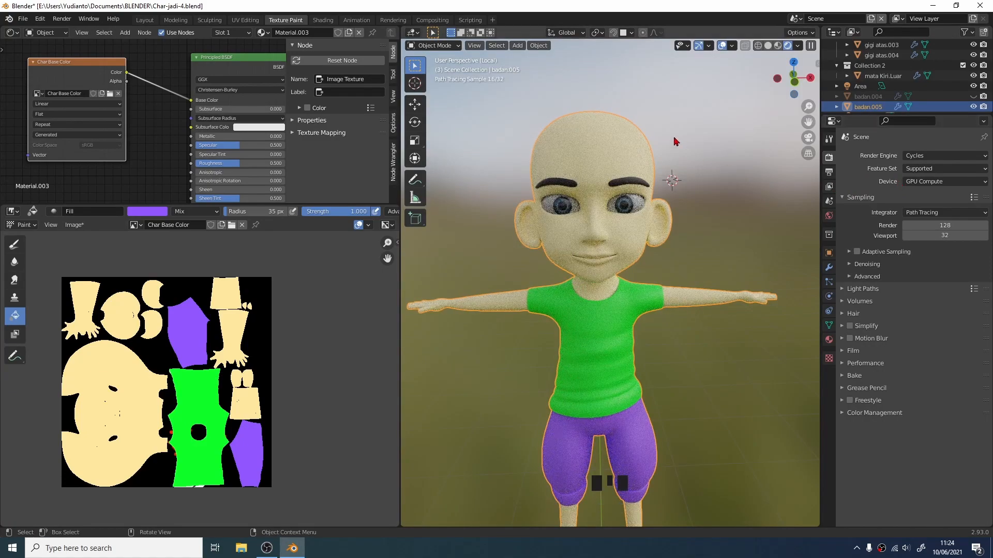
Step: Examine the Cycles viewport rendering of the painted character at different distances and angles
middle_drag(788, 187, 664, 157)
scroll(652, 146, up, 2)
scroll(659, 148, down, 2)
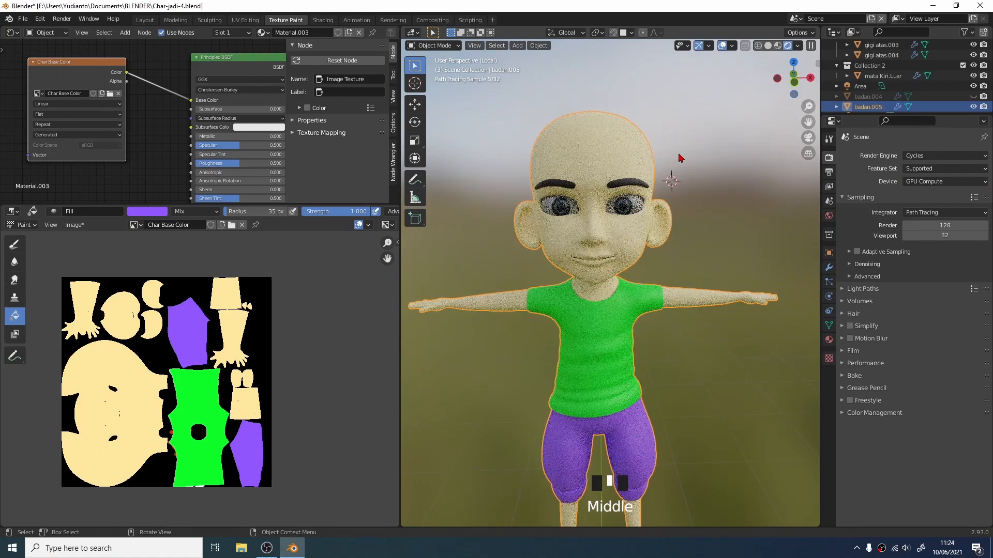
scroll(689, 159, up, 3)
scroll(688, 158, down, 3)
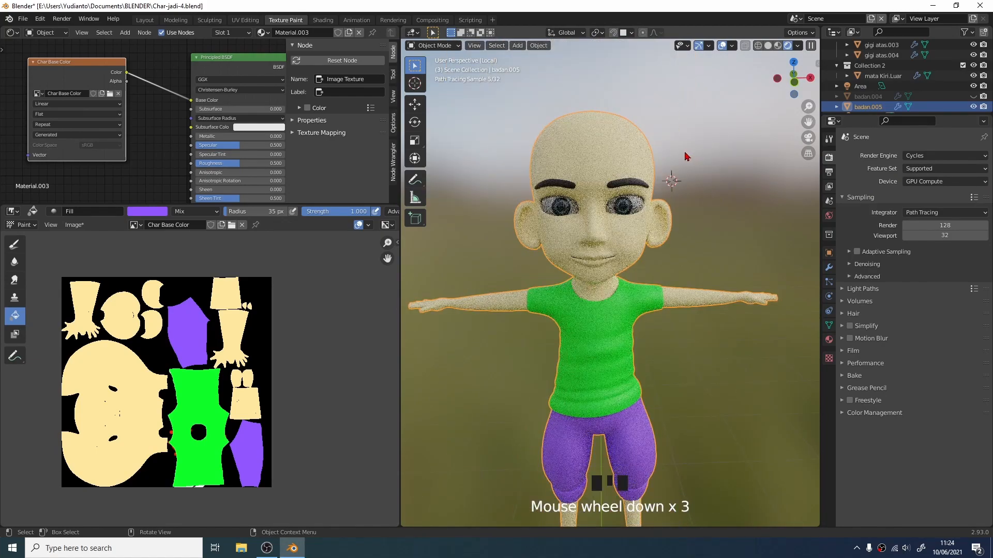
shift+middle_drag(682, 160, 737, 168)
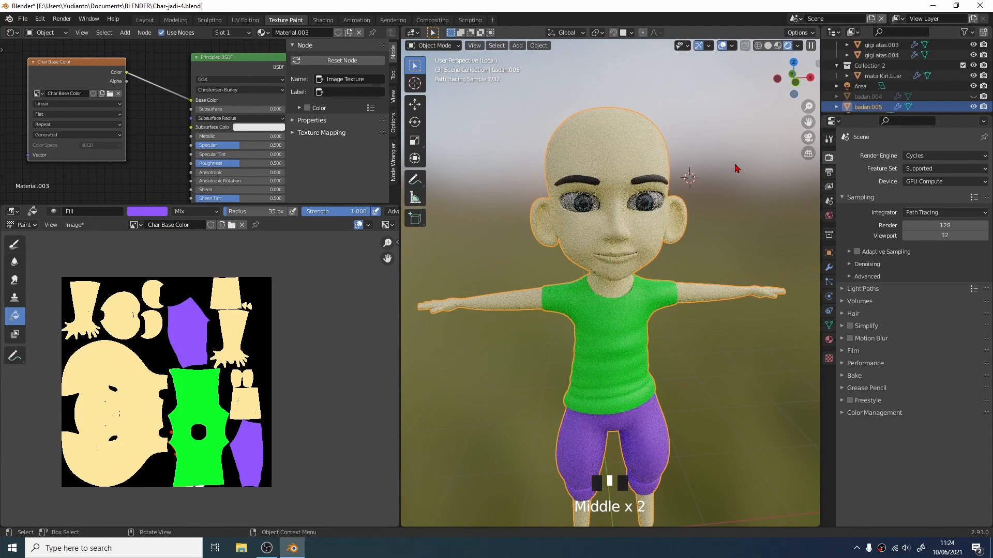
scroll(728, 166, up, 2)
scroll(727, 164, down, 3)
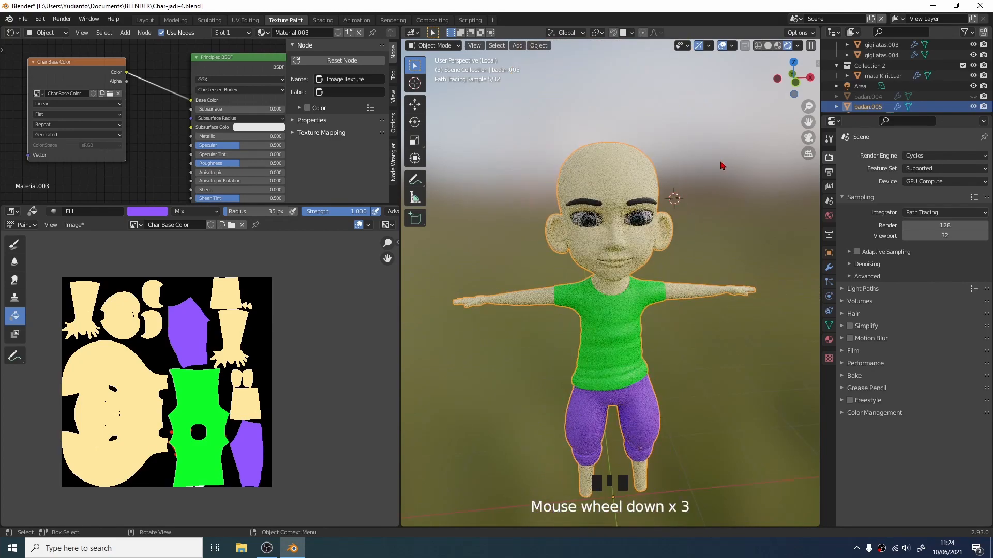
middle_drag(725, 161, 709, 150)
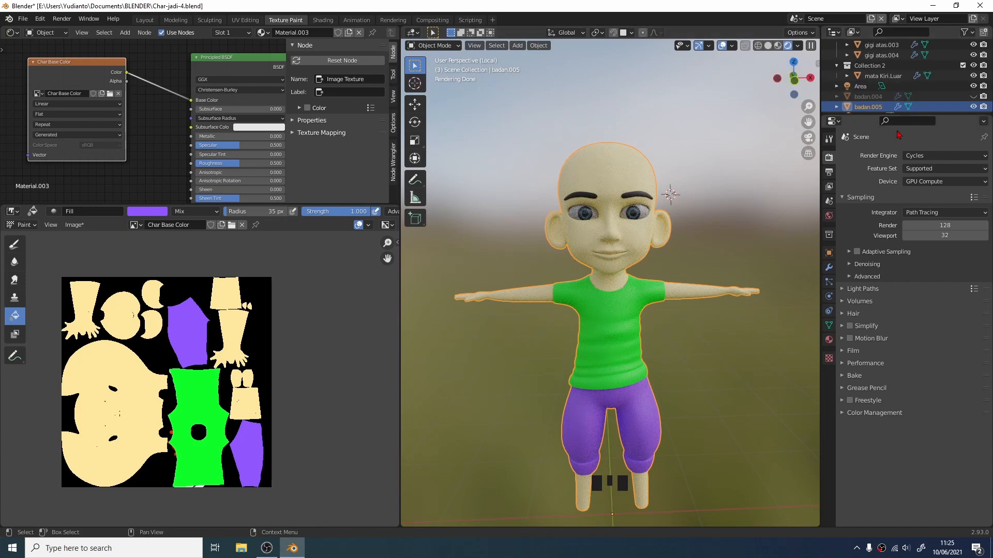
Step: Set the render engine back to Eevee
click(923, 159)
click(926, 168)
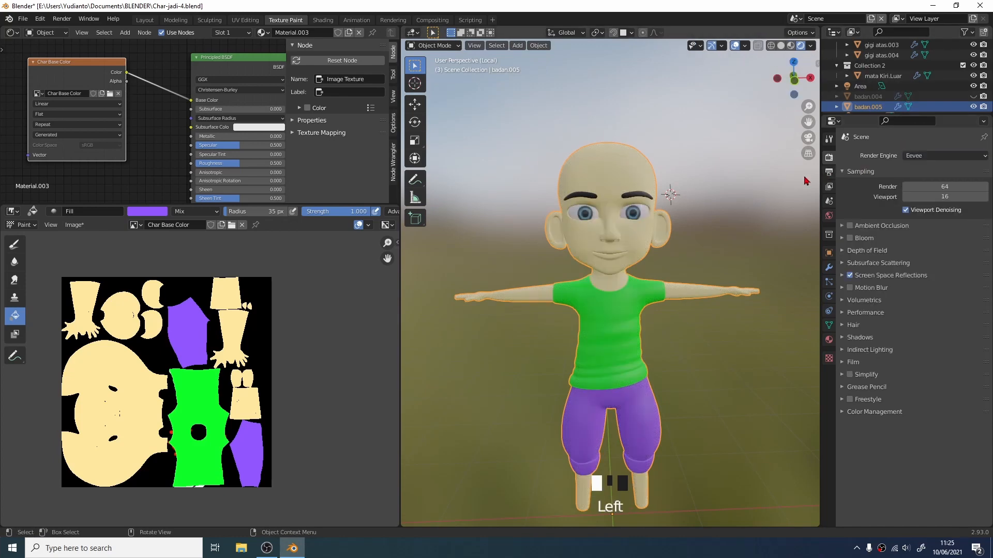
middle_drag(784, 184, 674, 178)
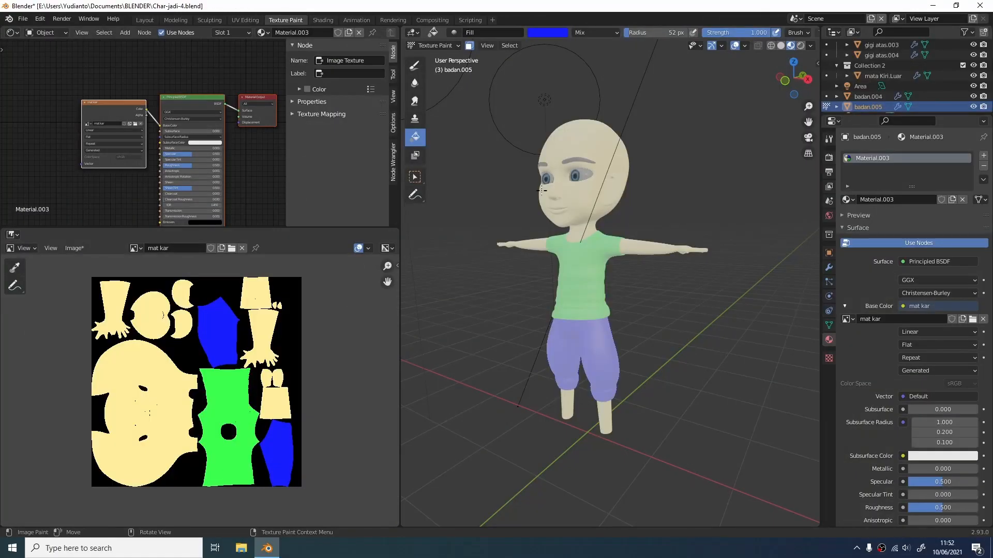
Step: Save the painted mat kar texture as the PNG image mat kar.png in the texture folder
middle_drag(573, 230, 508, 173)
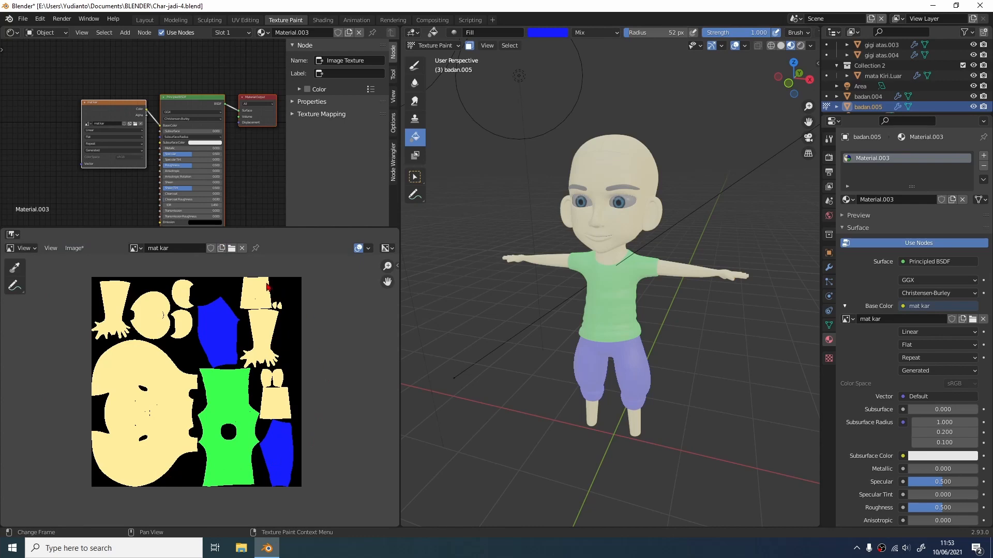
click(78, 252)
click(74, 249)
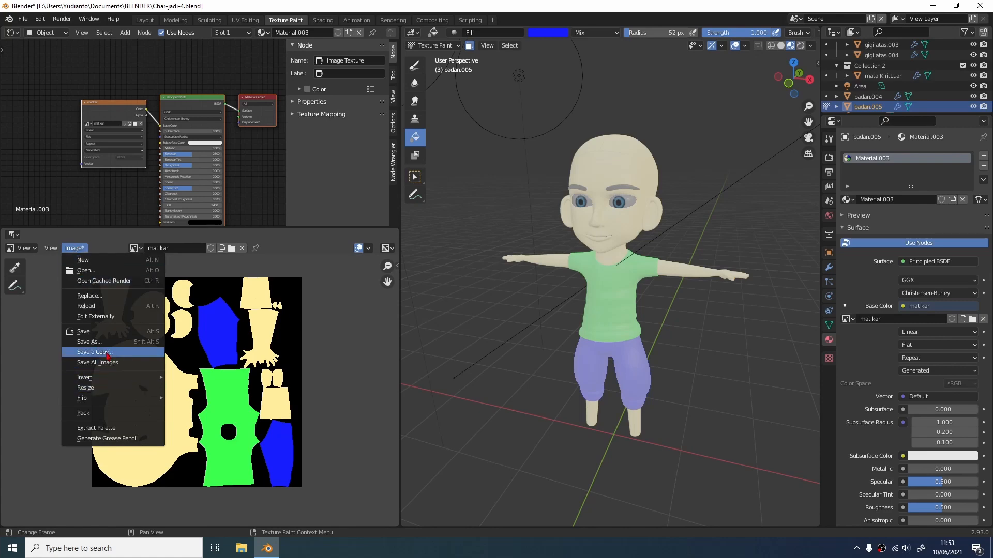
click(89, 342)
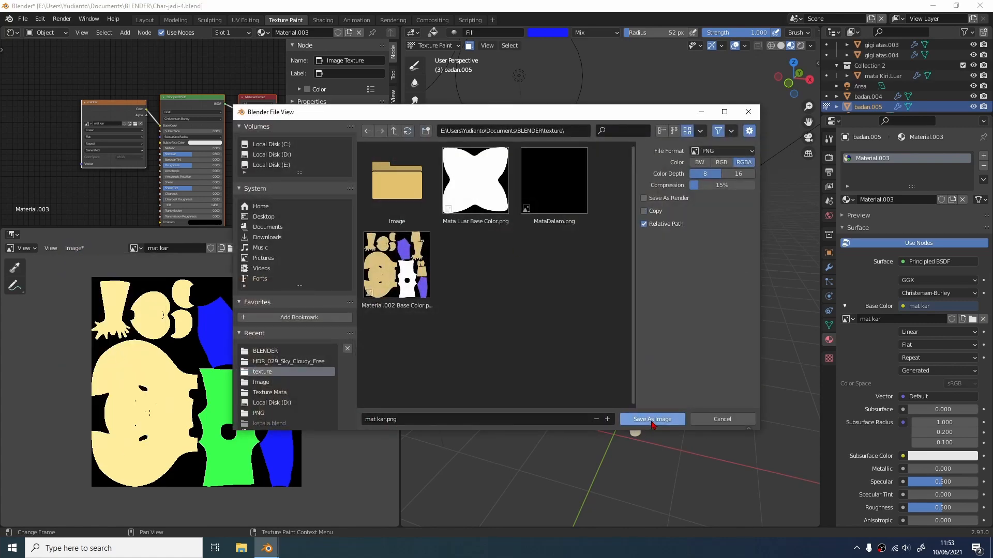
click(640, 419)
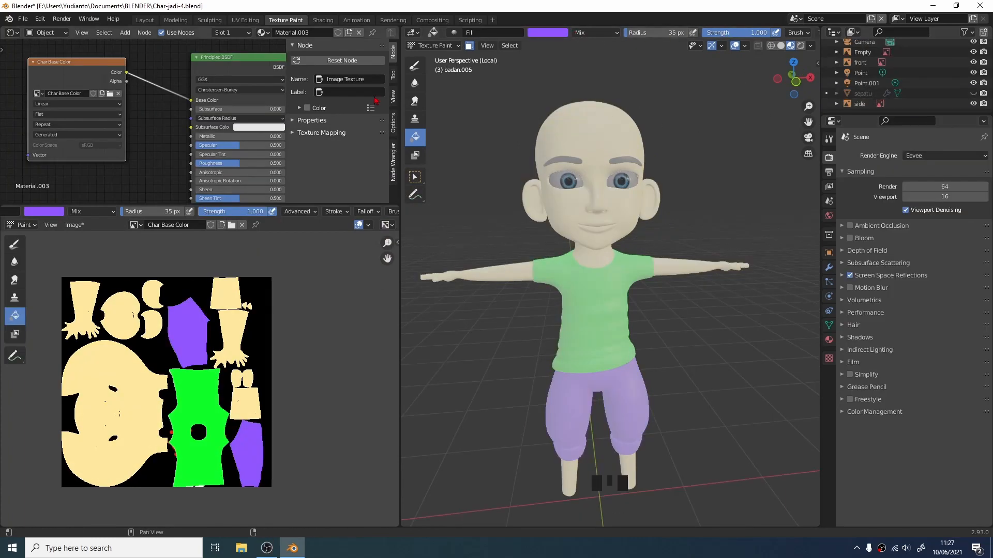
Step: Hide the node editor's sidebar, then unhide the sepatu object in the Modeling workspace
key(n)
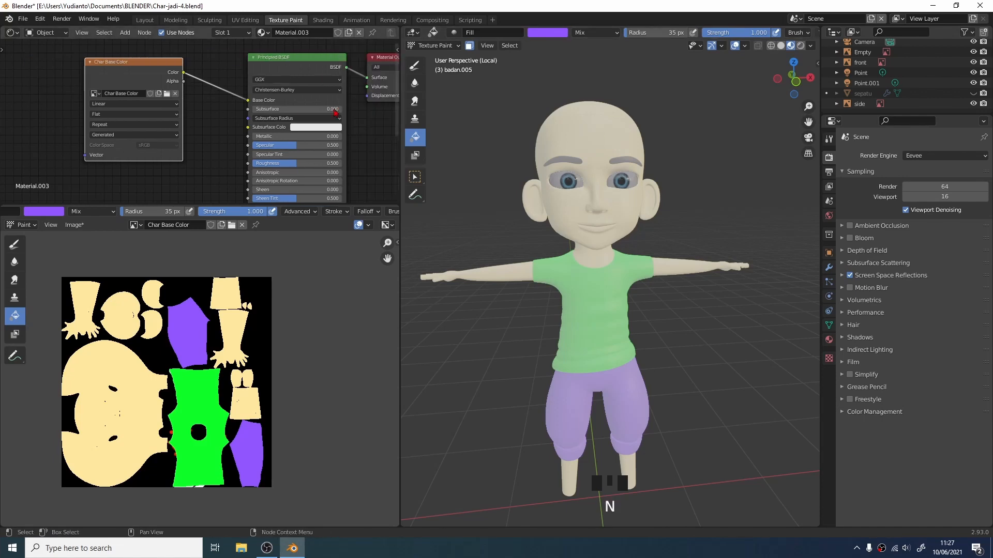
click(176, 20)
middle_drag(445, 227, 457, 235)
scroll(457, 235, up, 2)
scroll(457, 235, down, 4)
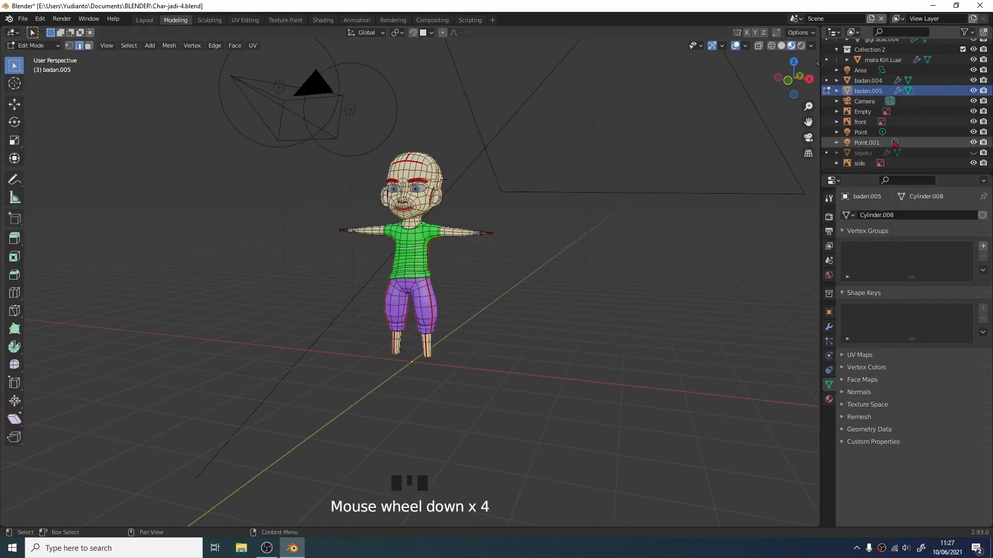
click(973, 153)
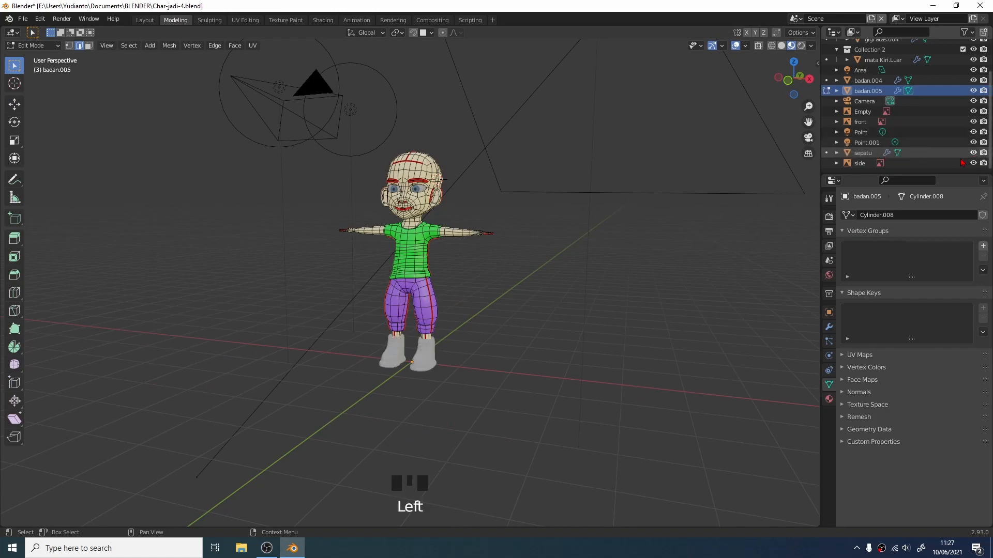
Step: Select the sepatu shoes and remove their Mirror.001 and Mirror modifiers to keep a single shoe
scroll(598, 232, down, 2)
scroll(560, 230, up, 3)
shift+middle_drag(542, 235, 650, 238)
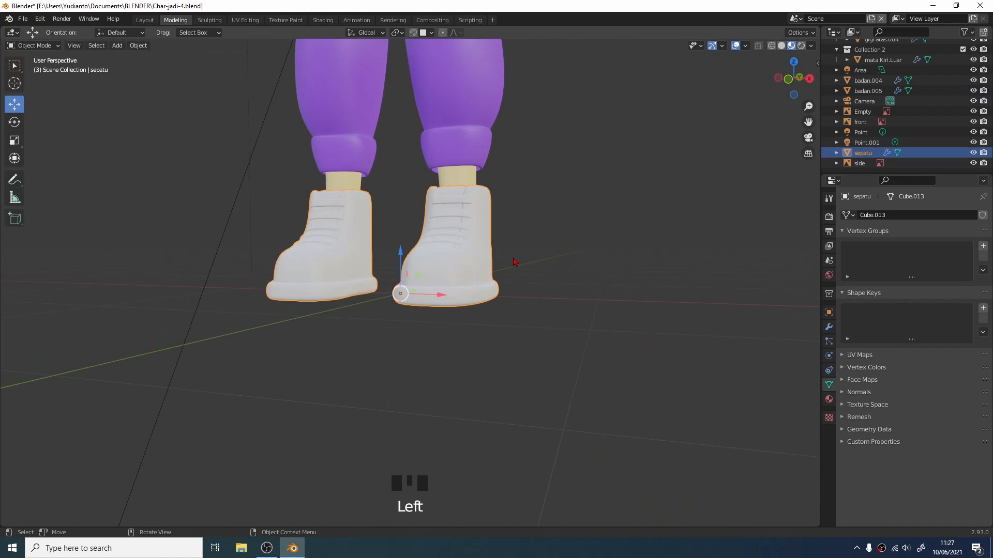
middle_drag(514, 263, 546, 276)
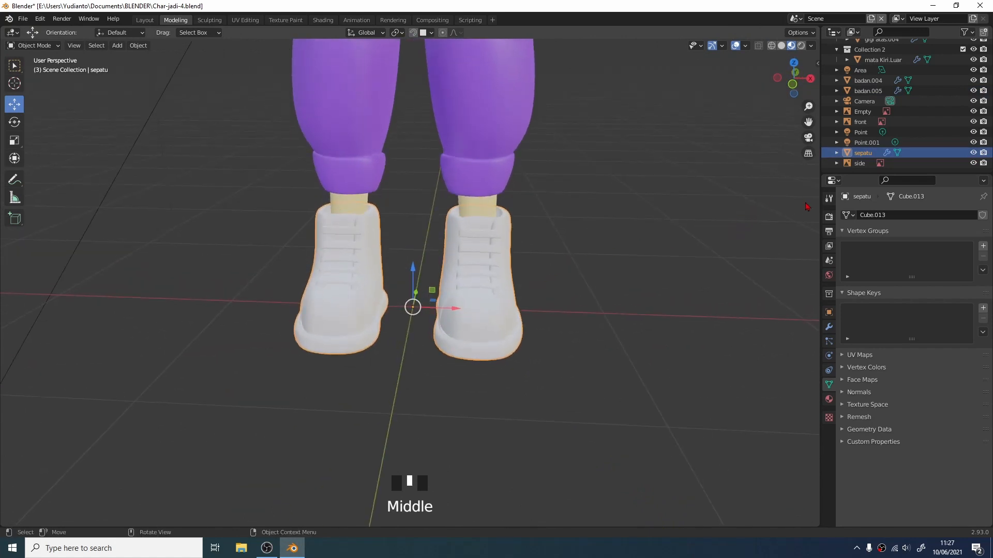
click(829, 327)
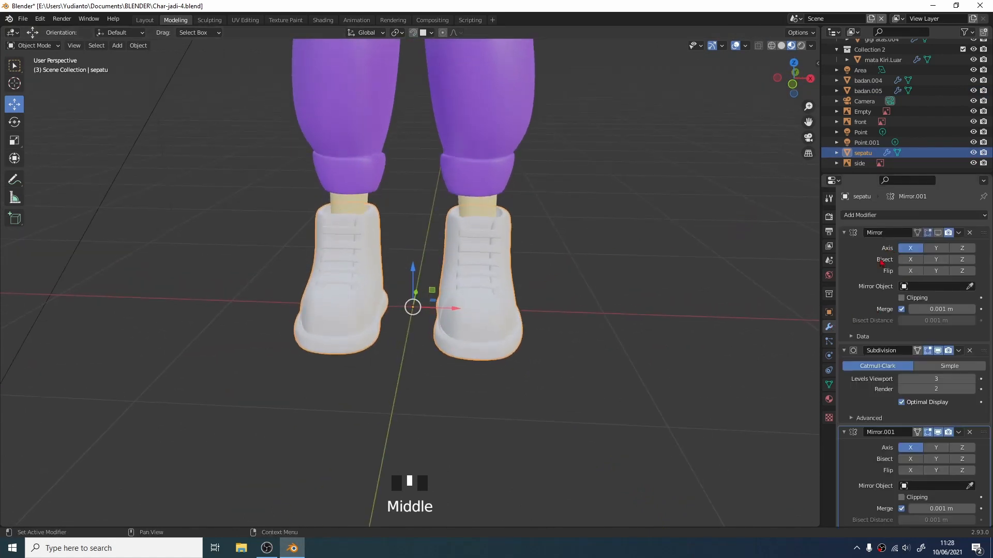
scroll(884, 378, down, 1)
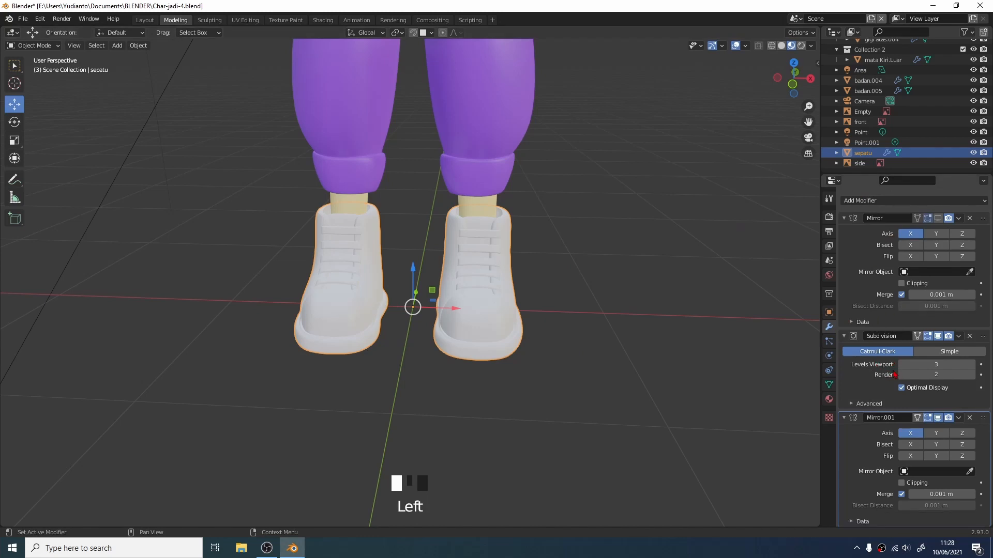
click(970, 418)
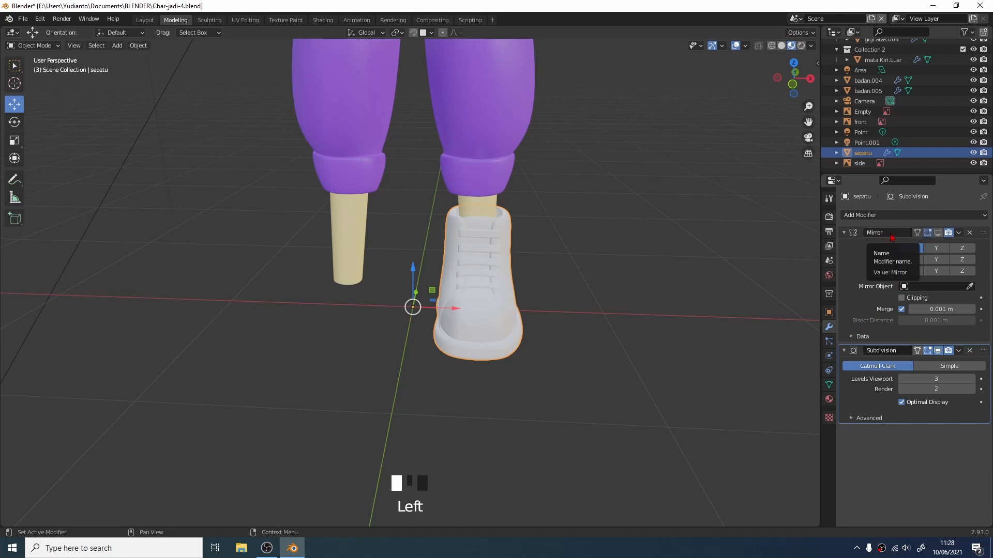
click(939, 235)
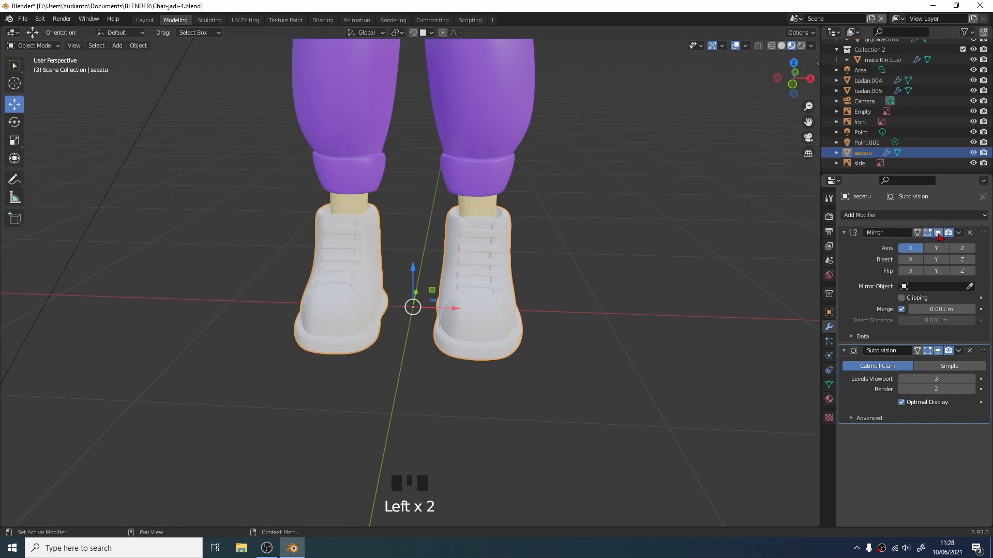
click(973, 236)
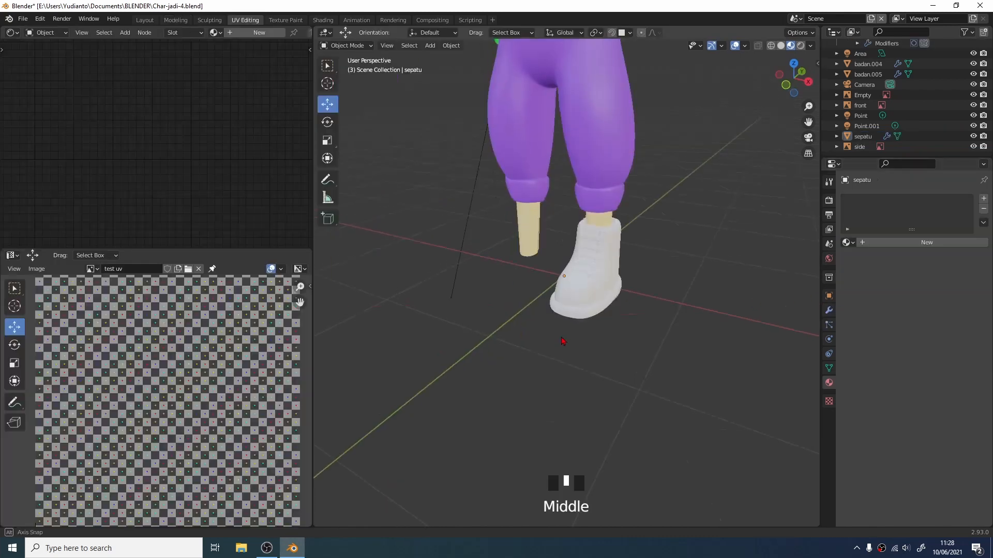
Step: Select the remaining shoe and isolate it in local view
middle_drag(561, 341, 564, 333)
click(609, 295)
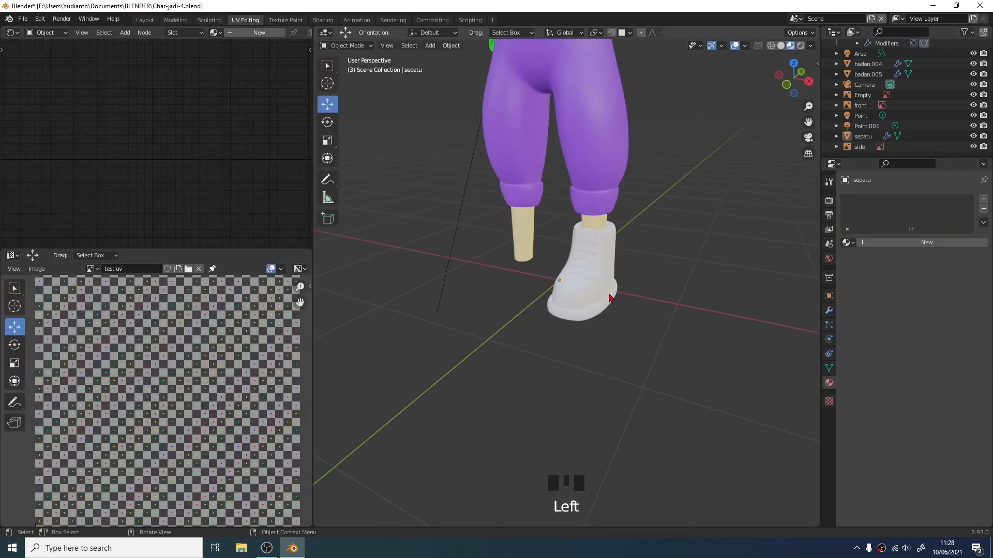
click(609, 297)
middle_drag(609, 298, 587, 309)
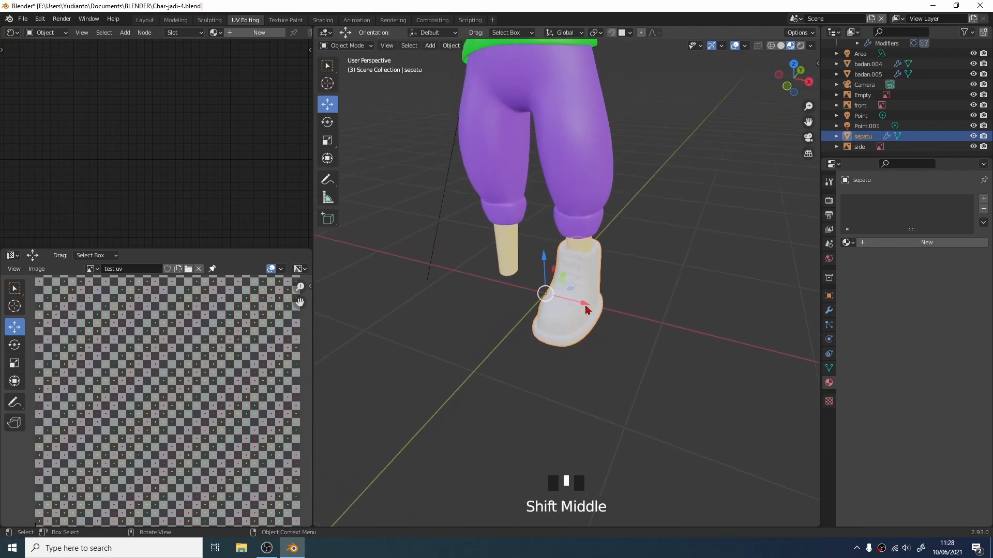
key(KP_Divide)
middle_drag(576, 260, 654, 328)
Step: Enter Edit Mode on the shoe and unlink the test uv image from the UV editor
key(Tab)
scroll(653, 328, down, 2)
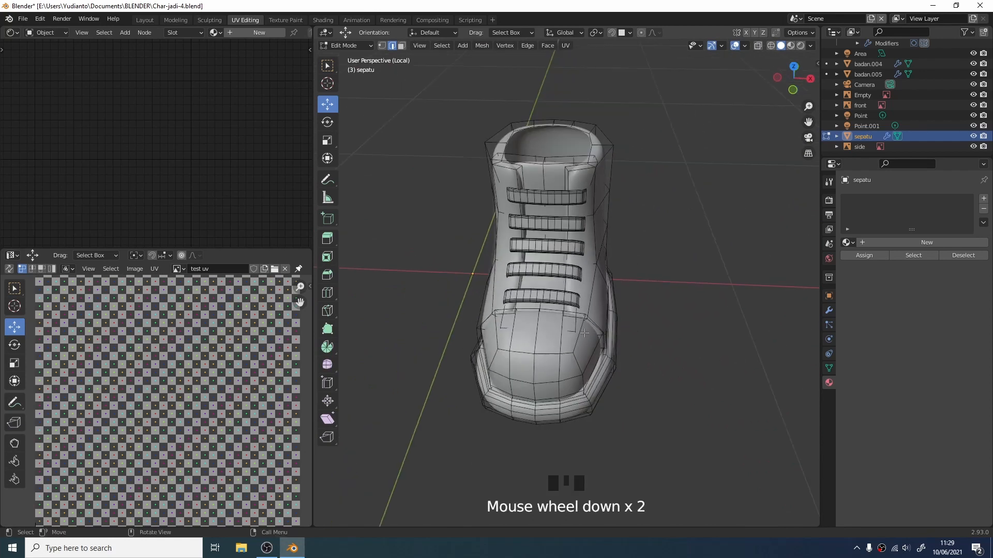
click(284, 269)
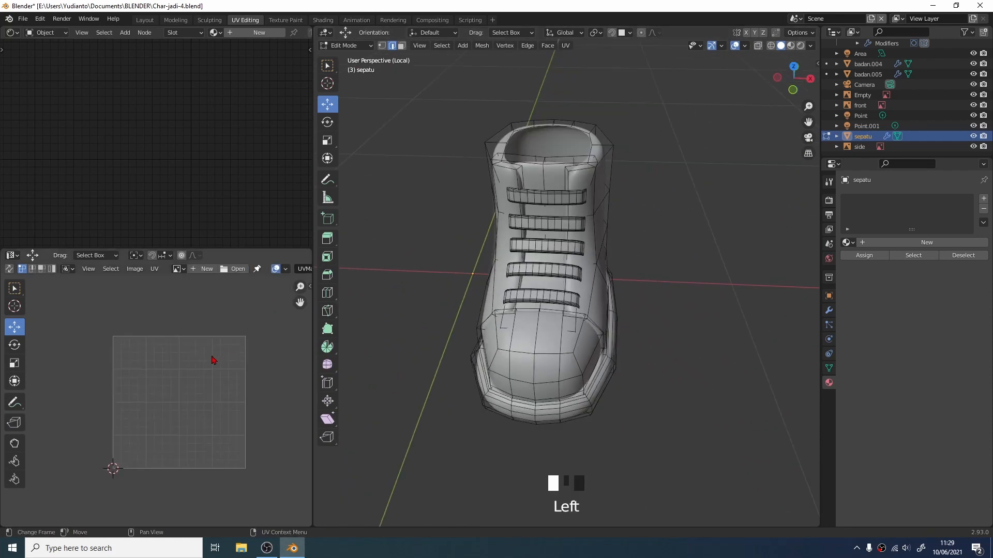
middle_drag(198, 346, 164, 334)
Step: Select all five lace strips on the front of the shoe and unwrap them
scroll(511, 298, up, 3)
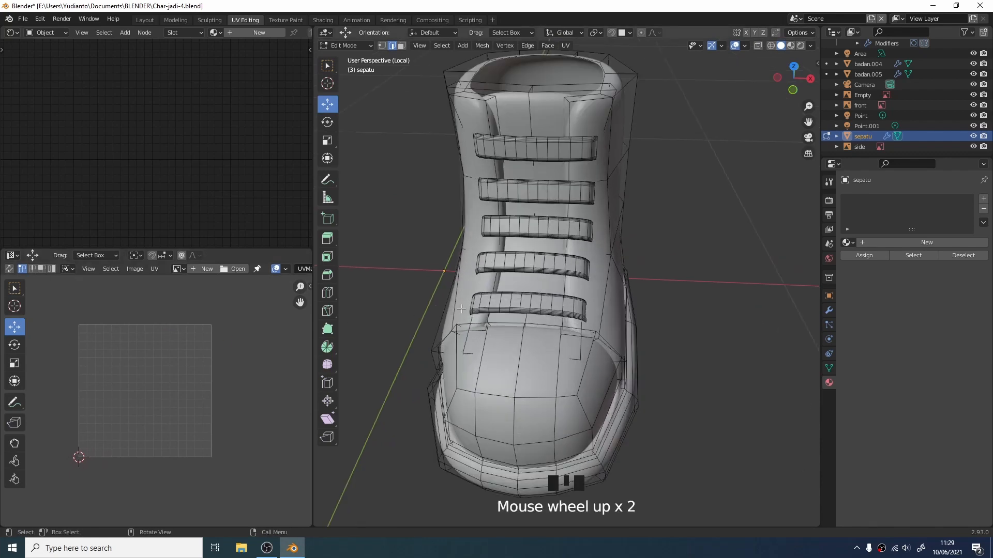
mouse_move(514, 298)
middle_down()
mouse_move(484, 295)
mouse_move(510, 304)
middle_up()
key(l)
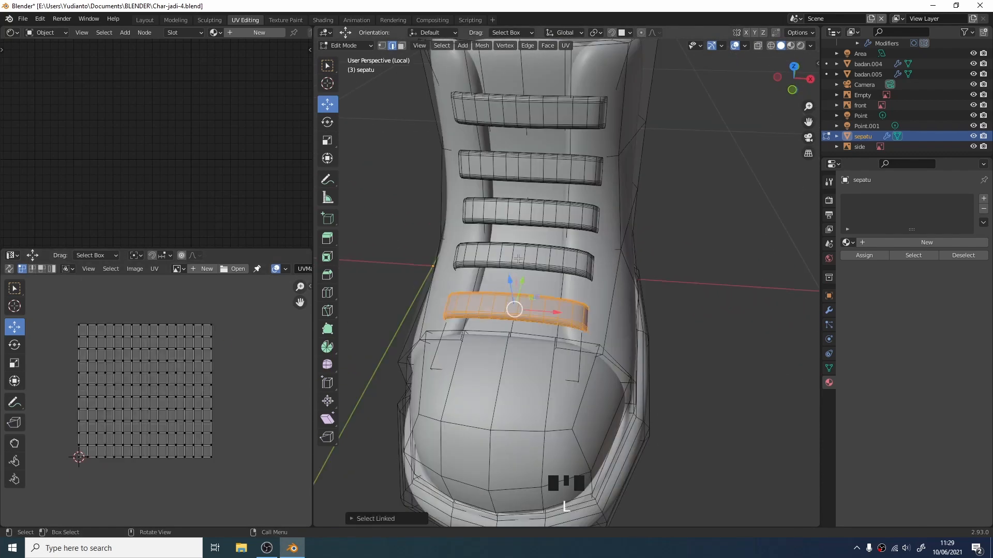
key(l)
key(l)
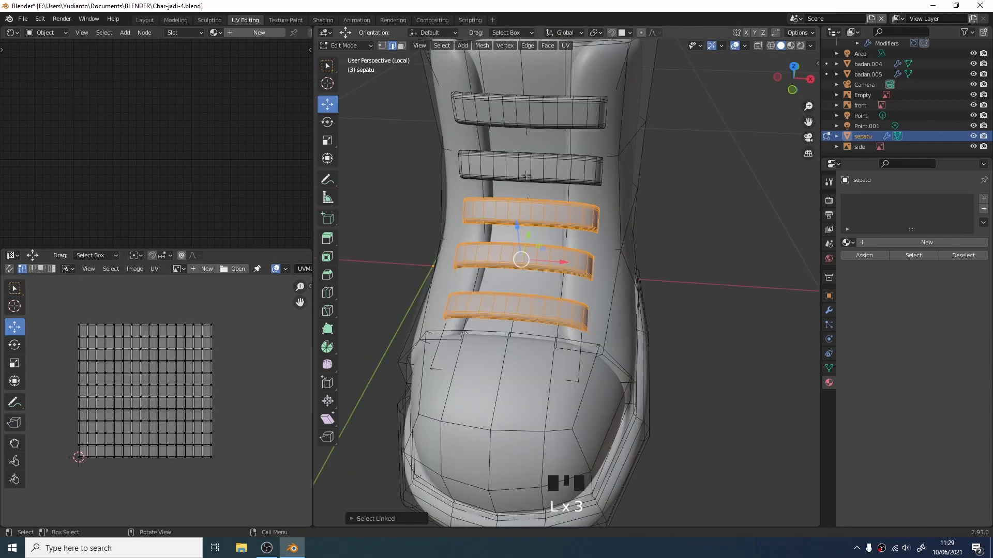
key(l)
key(l)
scroll(510, 186, down, 3)
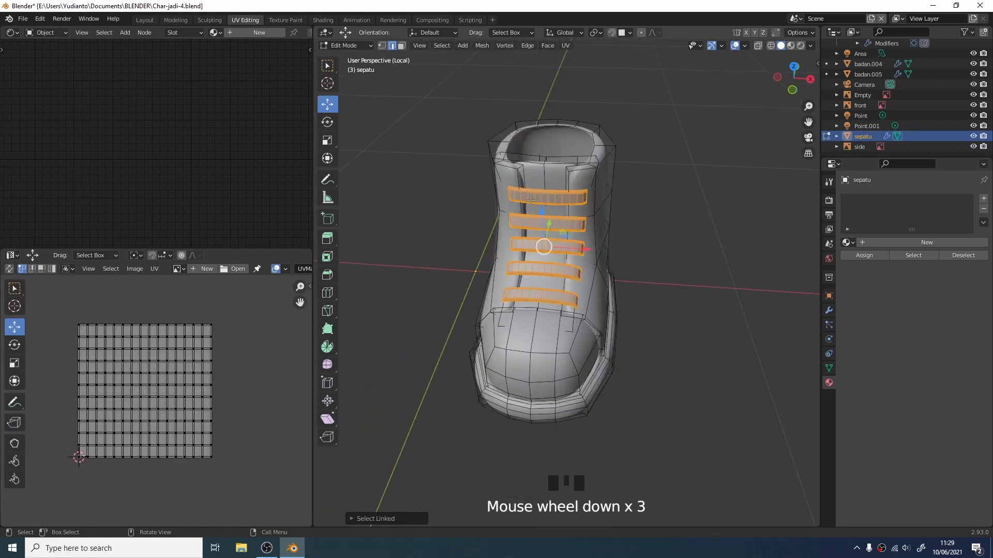
middle_drag(505, 206, 566, 204)
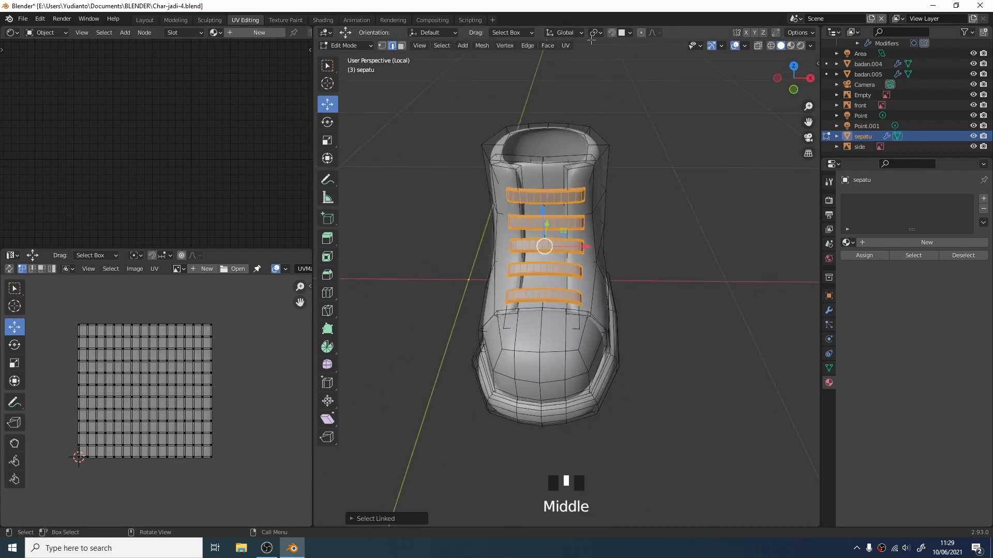
click(574, 47)
click(578, 58)
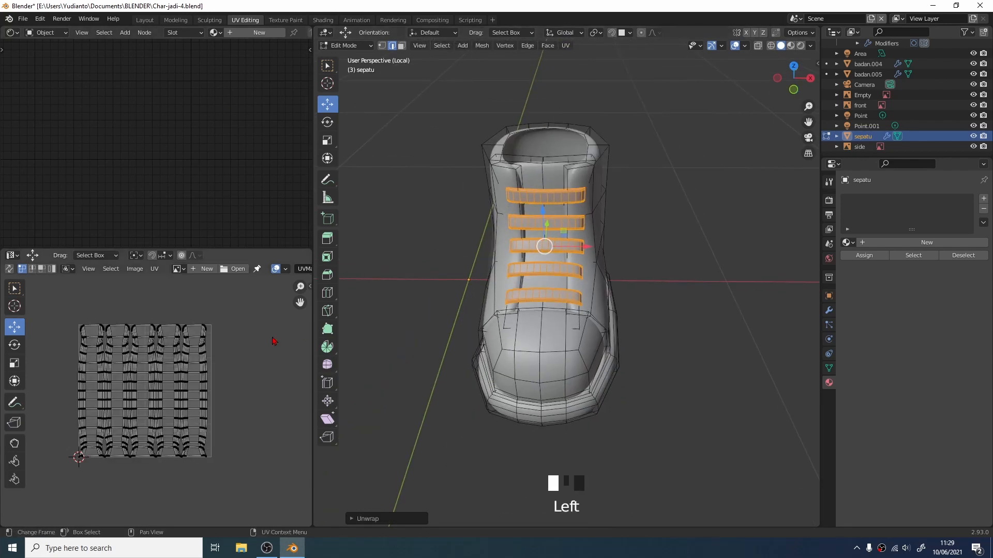
Step: Check the laces' unwrapped UVs for overlapping faces with Select Overlap
scroll(195, 362, up, 3)
scroll(195, 362, down, 3)
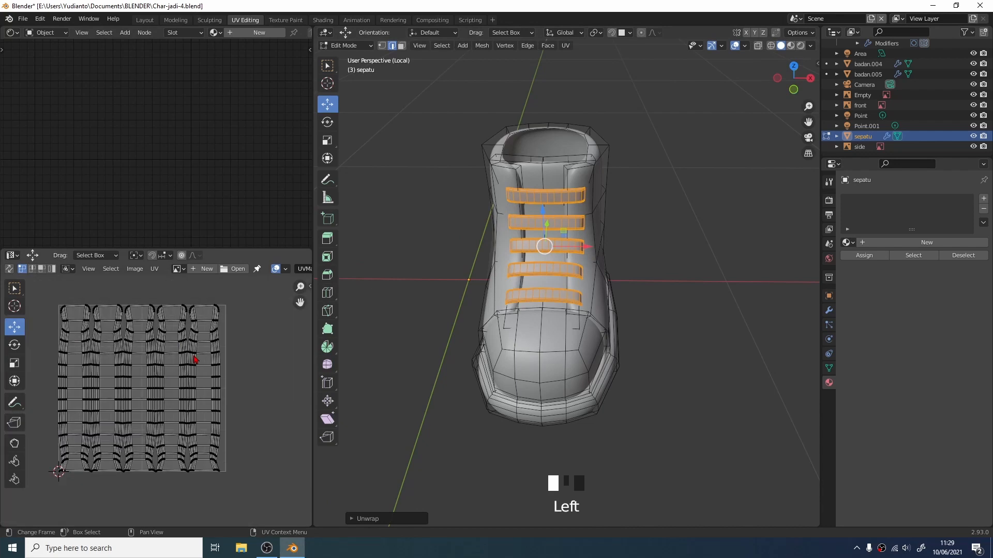
click(112, 270)
drag(48, 292, 282, 500)
click(111, 269)
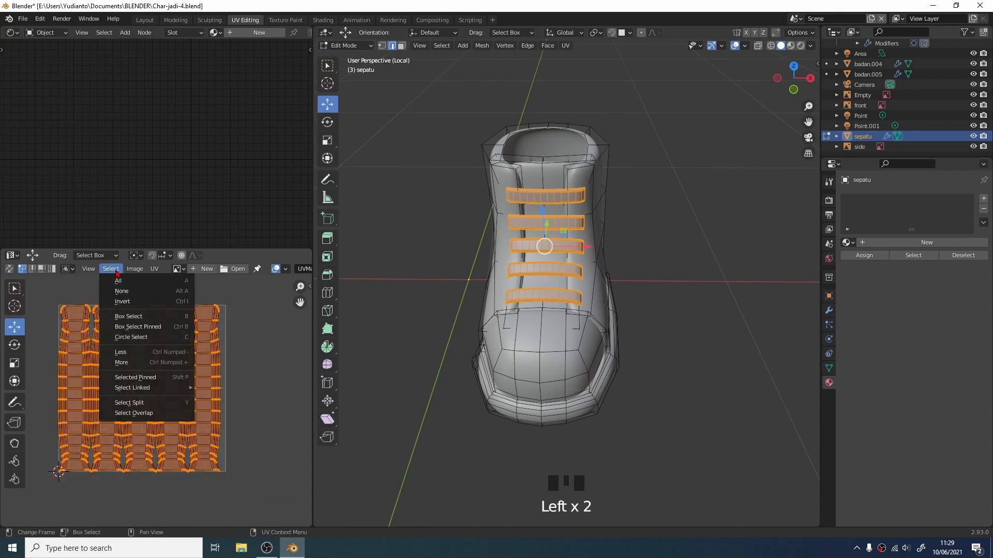
click(133, 415)
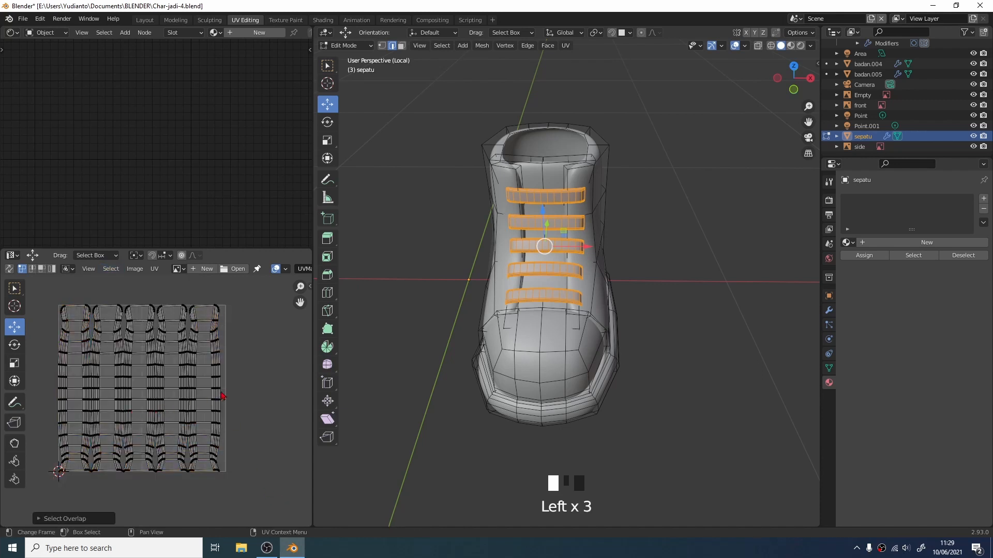
Step: Clear the lace selection and select the whole linked toe cap of the shoe
middle_drag(707, 331, 612, 384)
click(659, 332)
scroll(673, 262, up, 2)
middle_drag(673, 263, 628, 221)
click(674, 213)
key(l)
click(489, 250)
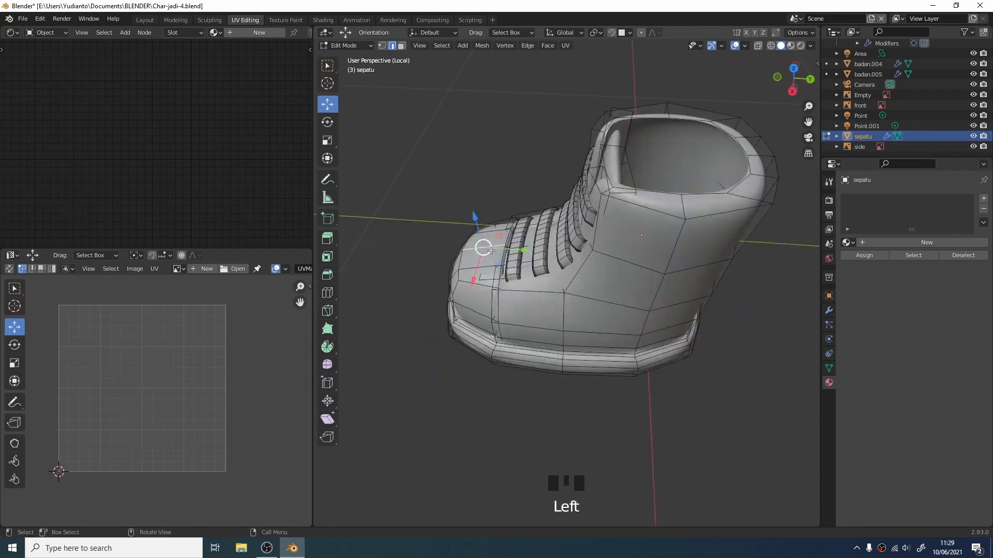
key(l)
Step: Lift the toe cap off the shoe to examine it, and undo the move
middle_drag(486, 248, 487, 233)
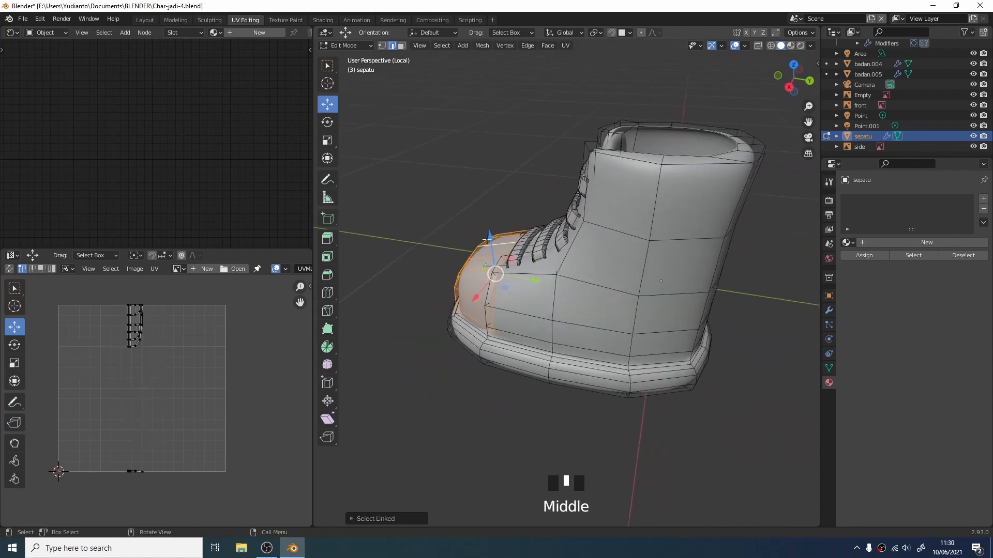
drag(488, 228, 529, 185)
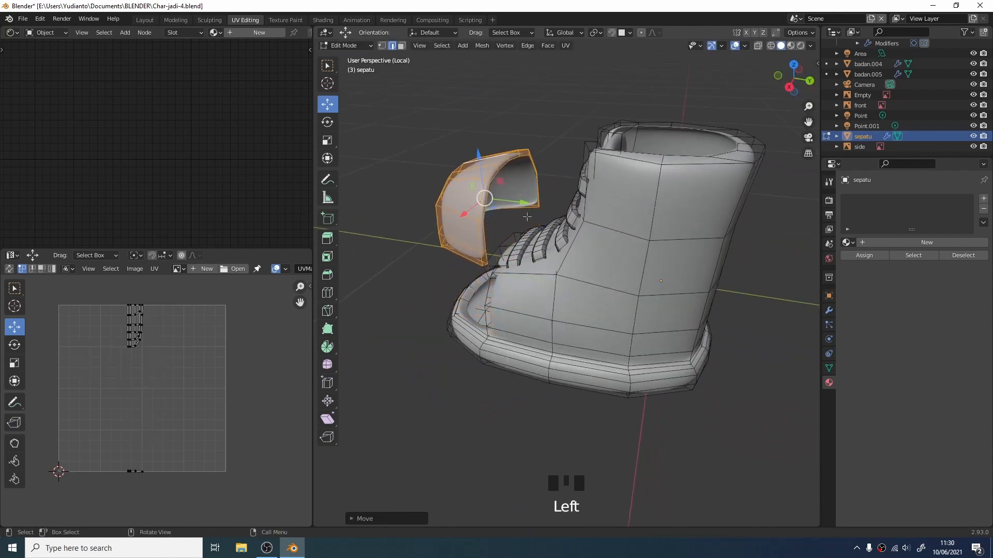
scroll(527, 217, up, 3)
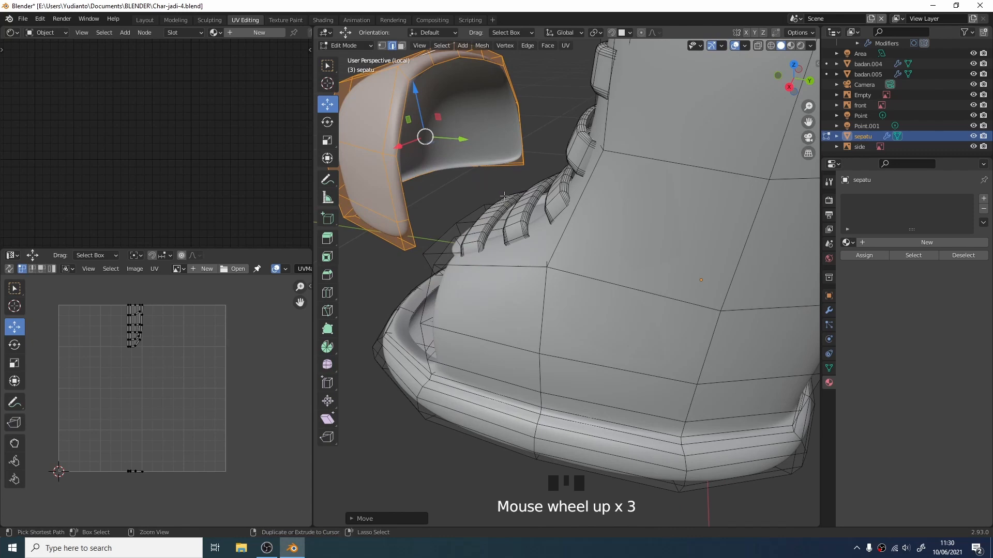
key(ctrl+z)
Step: Unwrap the selected toe cap
middle_drag(517, 204, 575, 50)
click(570, 46)
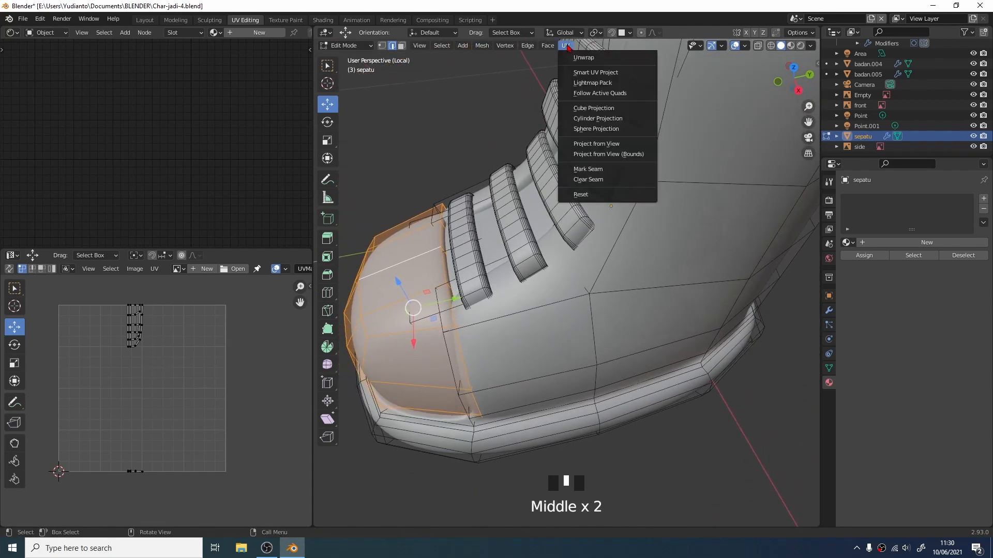
click(578, 58)
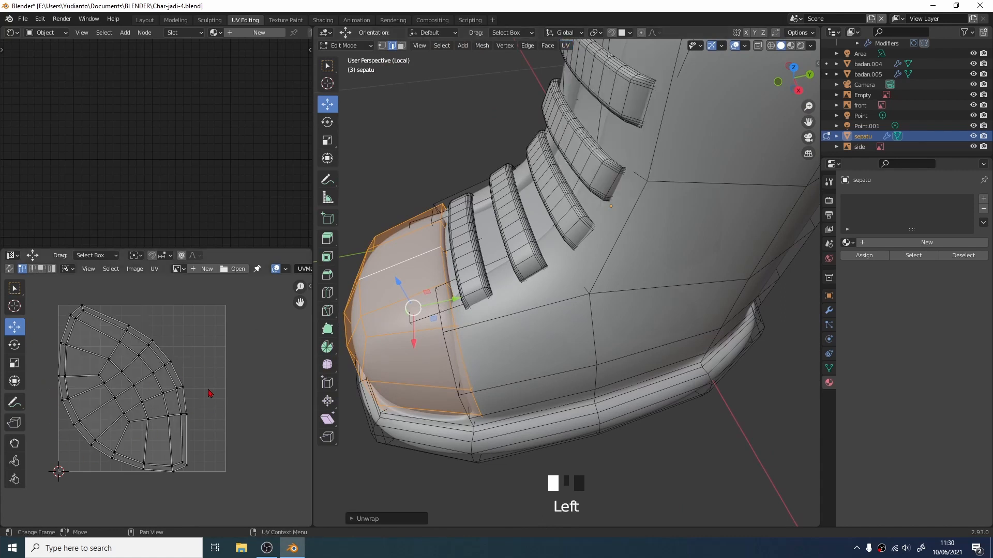
Step: Check the toe cap's UV island for overlapping faces with Select Overlap
drag(45, 299, 216, 500)
click(111, 269)
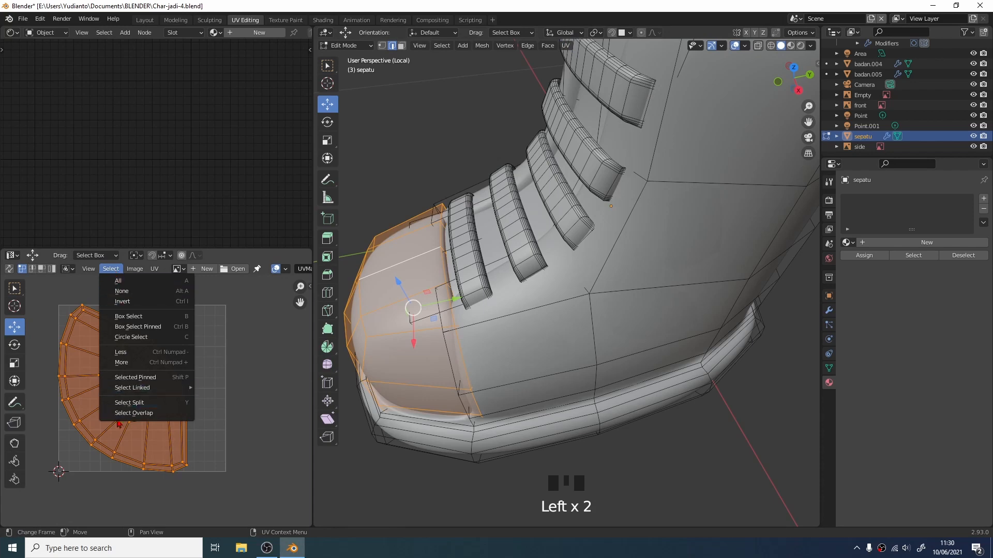
click(130, 411)
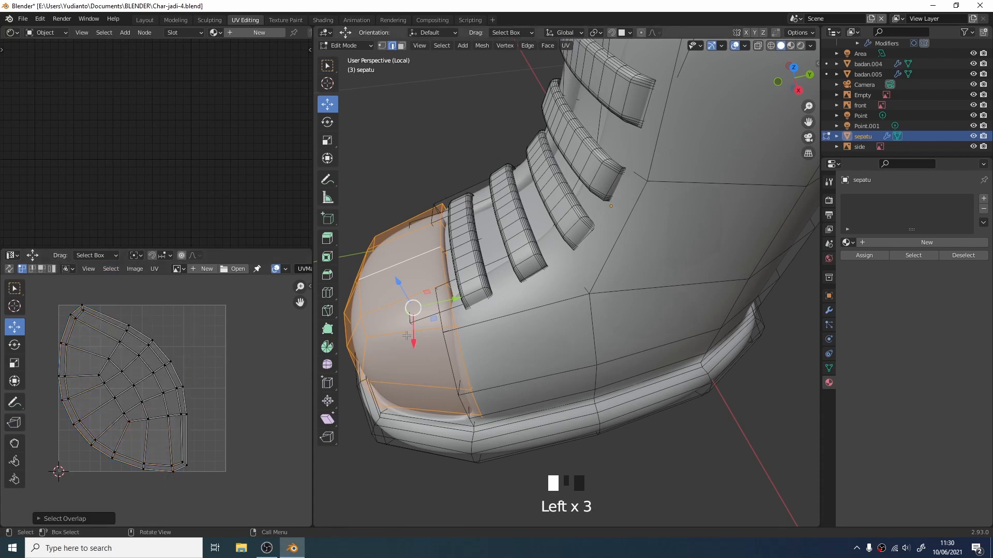
Step: Isolate the shoe's tongue by hiding the rest of the mesh, and select an upper side edge of its outline
click(405, 171)
scroll(401, 223, down, 3)
middle_drag(400, 222, 566, 285)
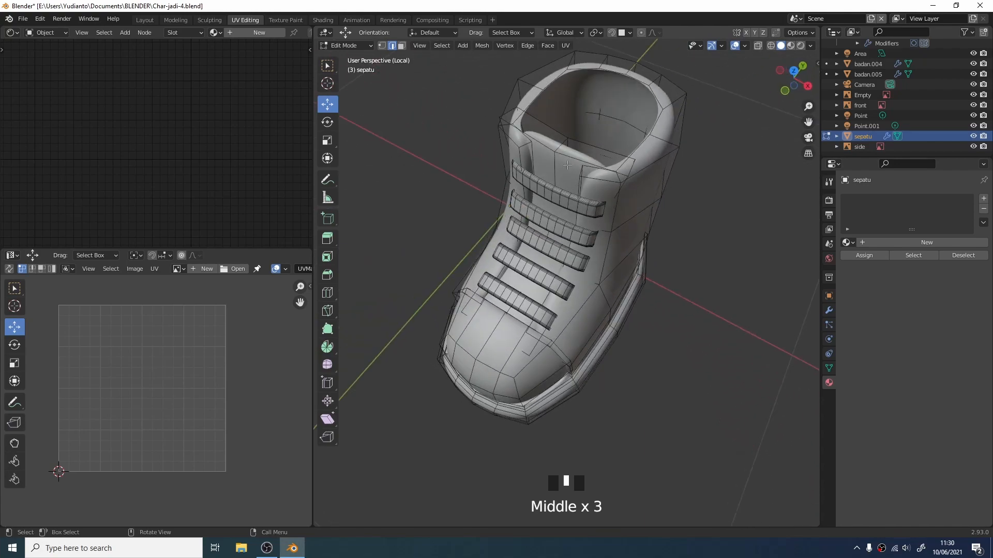
click(587, 160)
middle_drag(588, 161, 359, 173)
middle_drag(357, 160, 533, 200)
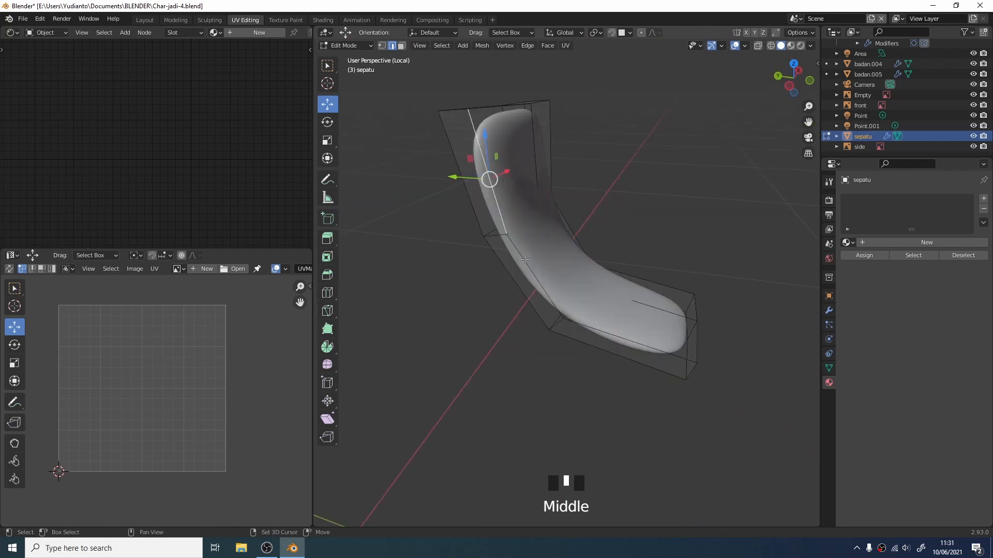
Step: Extend the selection to the edges around the tongue's full outline and mark them as a seam
shift+click(580, 312)
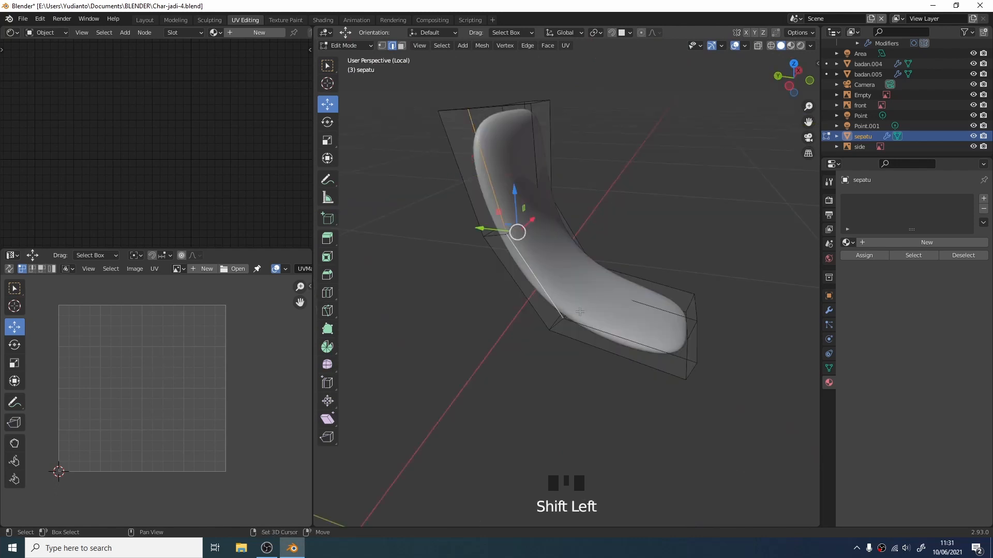
shift+click(593, 329)
middle_drag(593, 329, 530, 290)
shift+click(569, 322)
shift+click(622, 323)
shift+click(586, 275)
shift+click(542, 291)
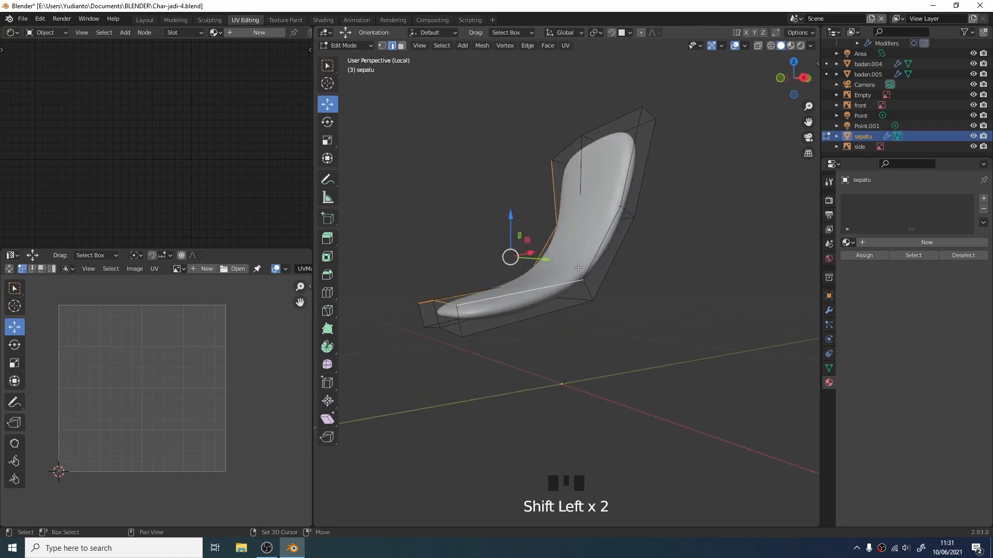
shift+click(599, 246)
shift+click(626, 175)
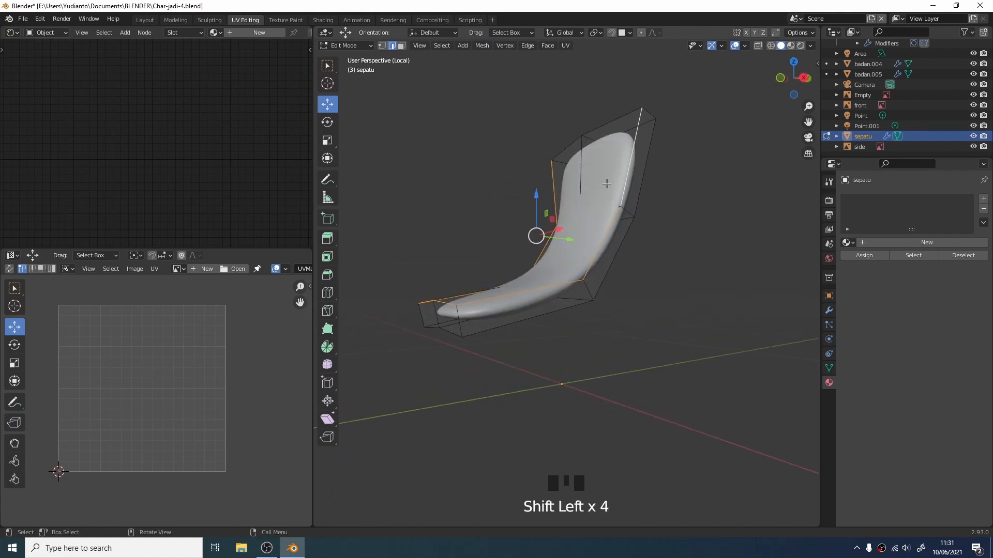
middle_drag(626, 175, 621, 145)
shift+click(620, 141)
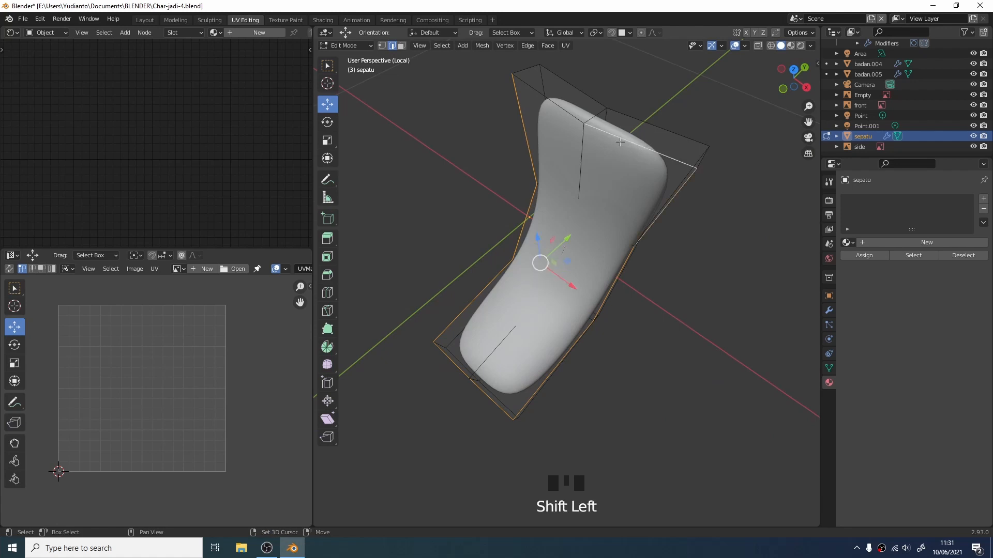
shift+click(575, 118)
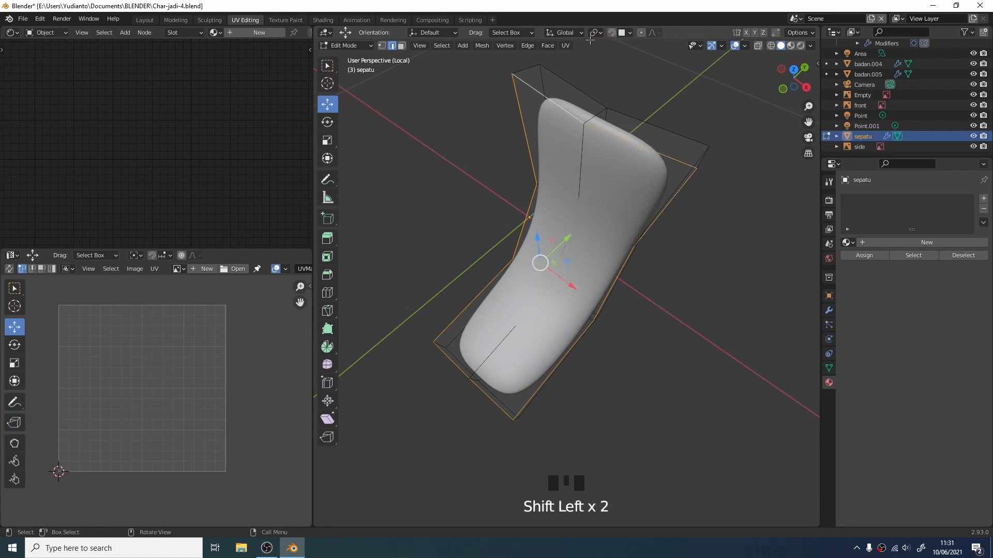
click(566, 45)
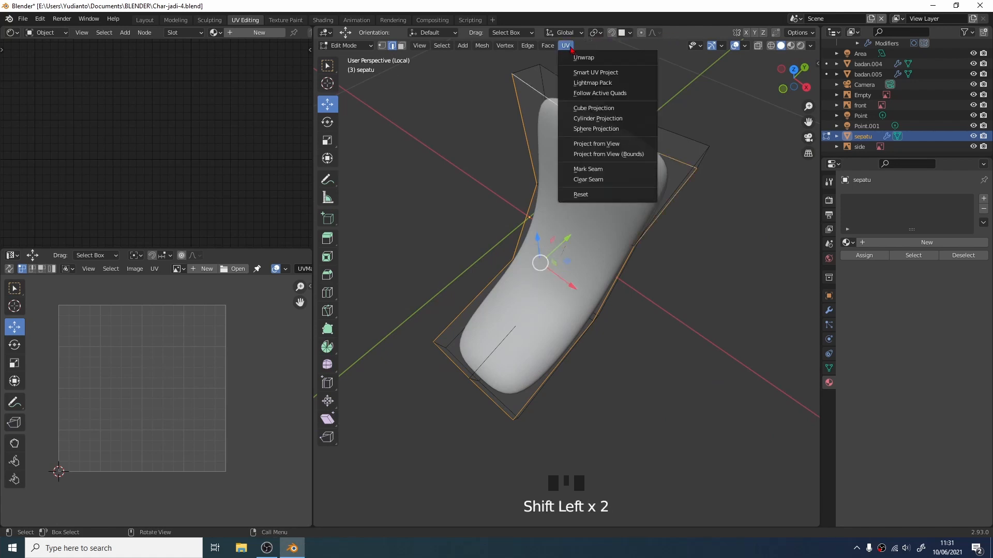
click(580, 175)
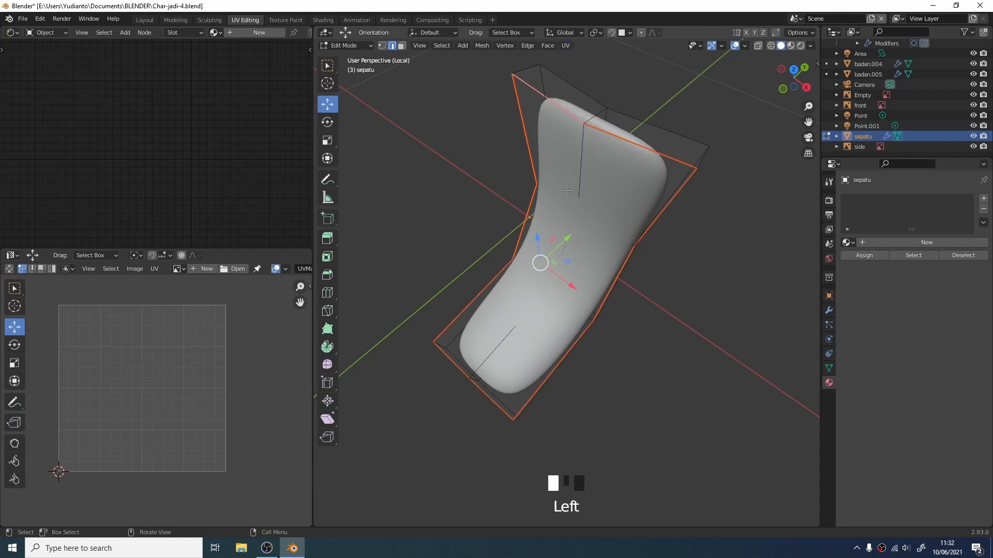
Step: Select the whole linked tongue and unwrap it
key(l)
click(568, 46)
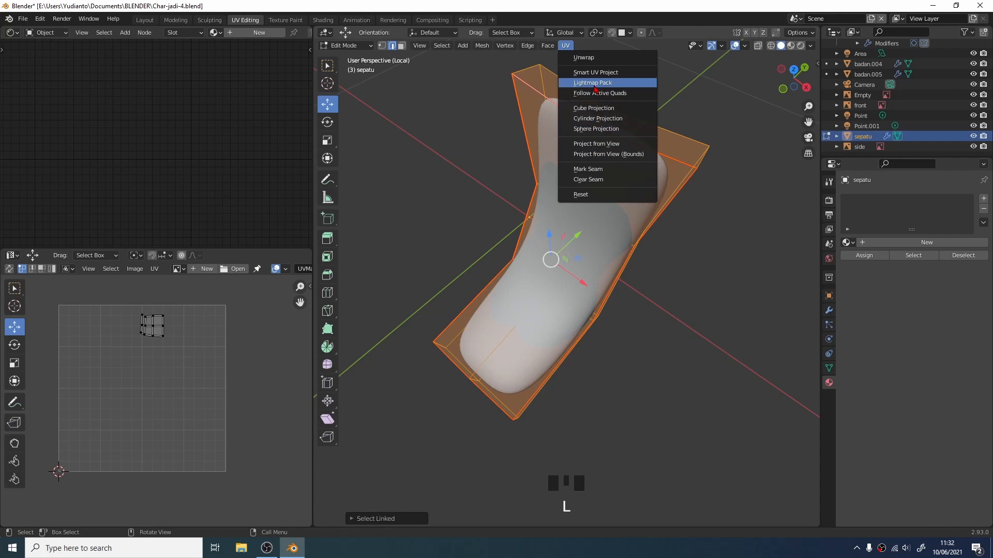
click(584, 58)
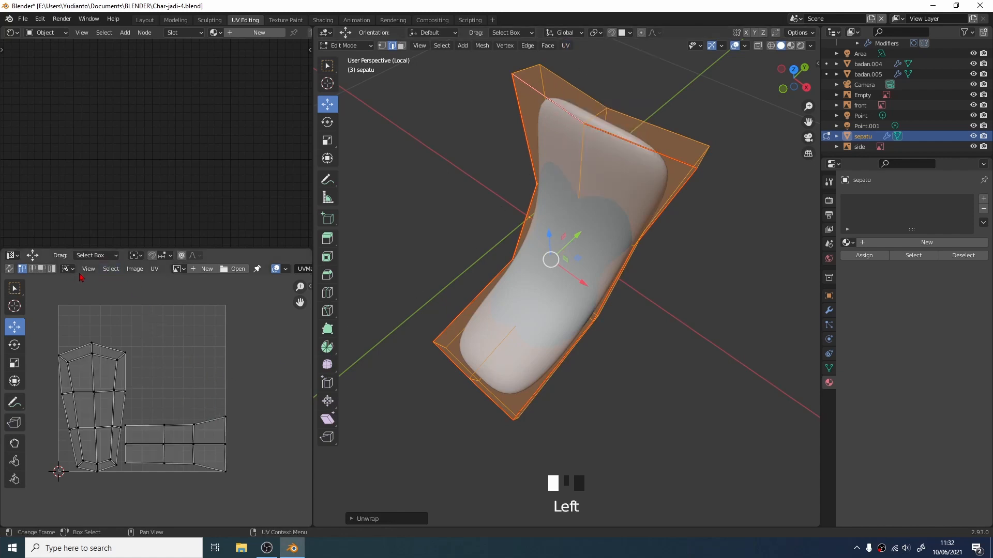
Step: Reveal the hidden parts of the shoe mesh and deselect everything
middle_drag(337, 362, 677, 253)
key(shift+h)
key(alt+h)
scroll(614, 308, up, 3)
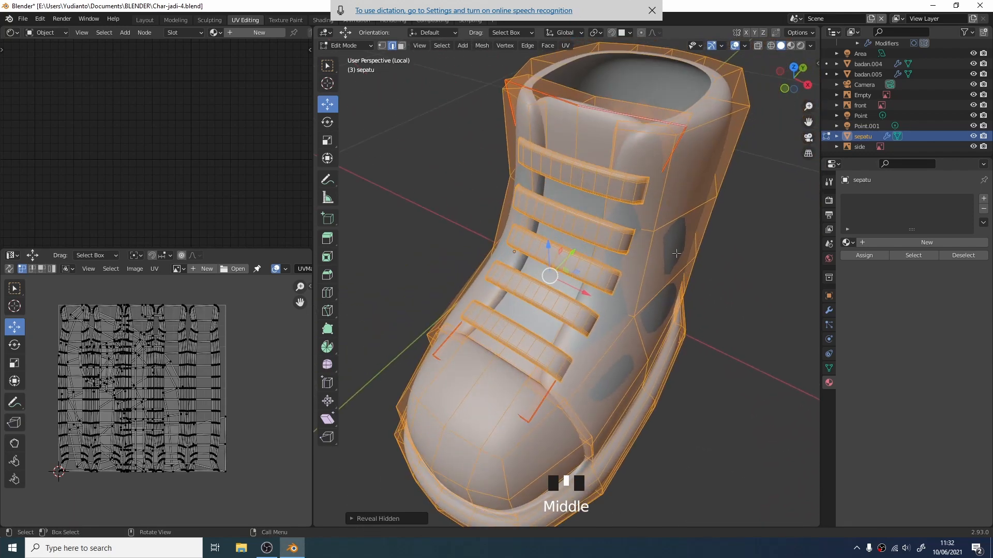
click(703, 273)
scroll(602, 288, down, 2)
middle_drag(603, 288, 557, 290)
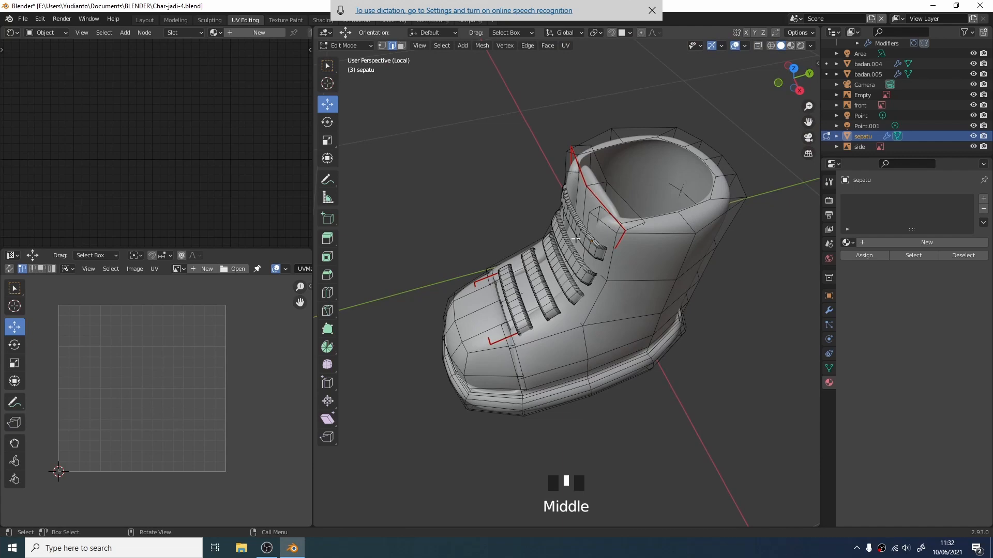
Step: Select the linked geometry of the shoe body to examine which parts are connected
middle_drag(511, 348, 575, 325)
key(l)
scroll(582, 355, up, 3)
scroll(581, 356, down, 1)
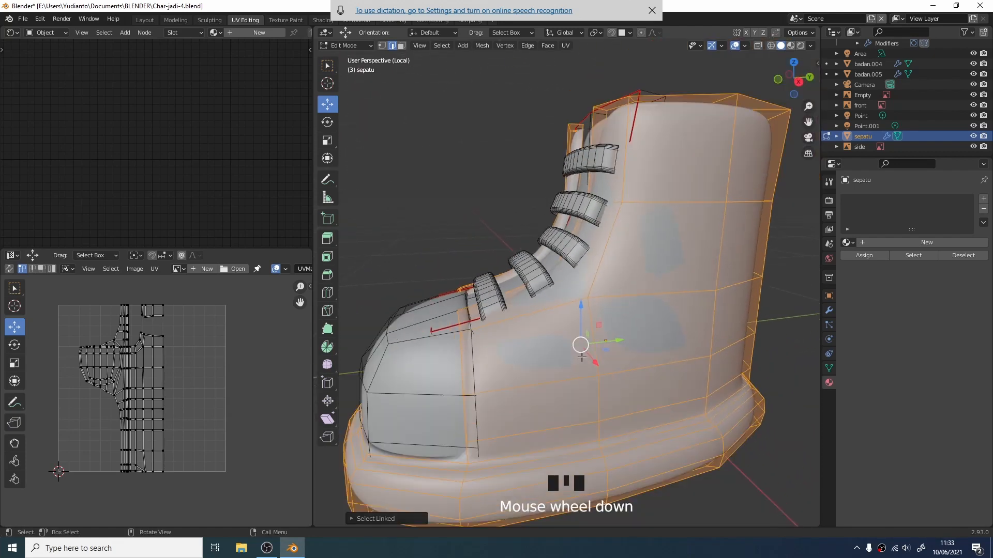
Step: Select the edge loop where the shoe's upper meets the sole and mark it as a seam
shift+middle_drag(584, 365, 600, 295)
click(467, 319)
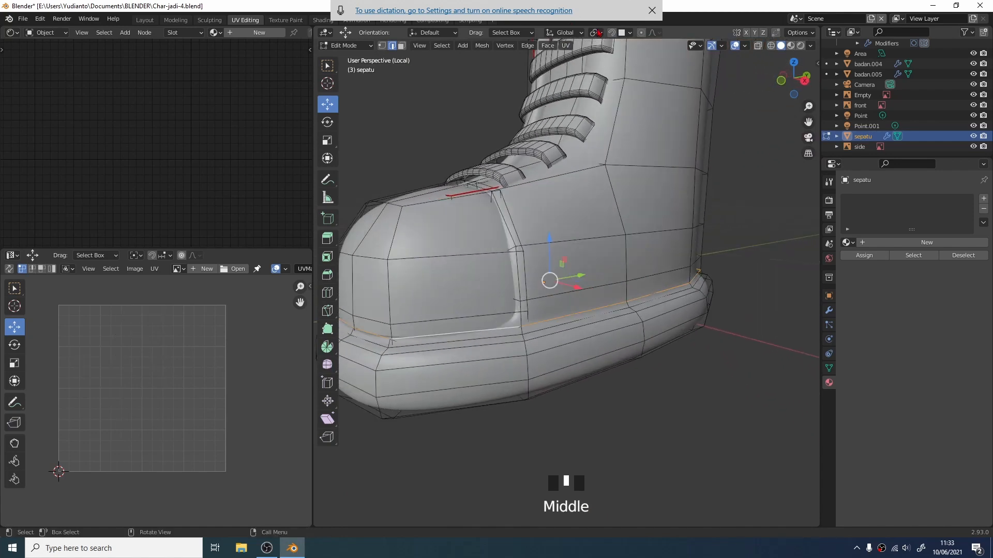
click(651, 11)
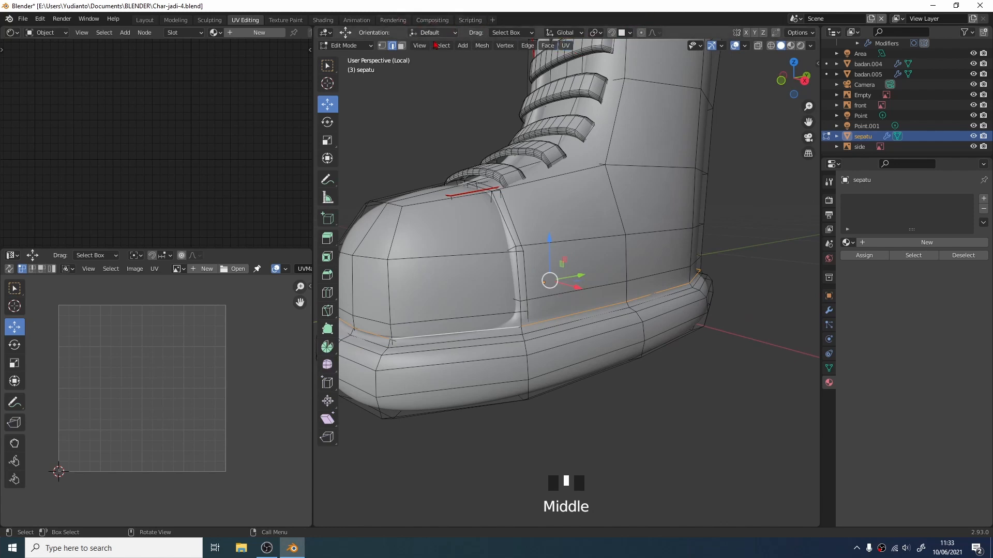
click(565, 46)
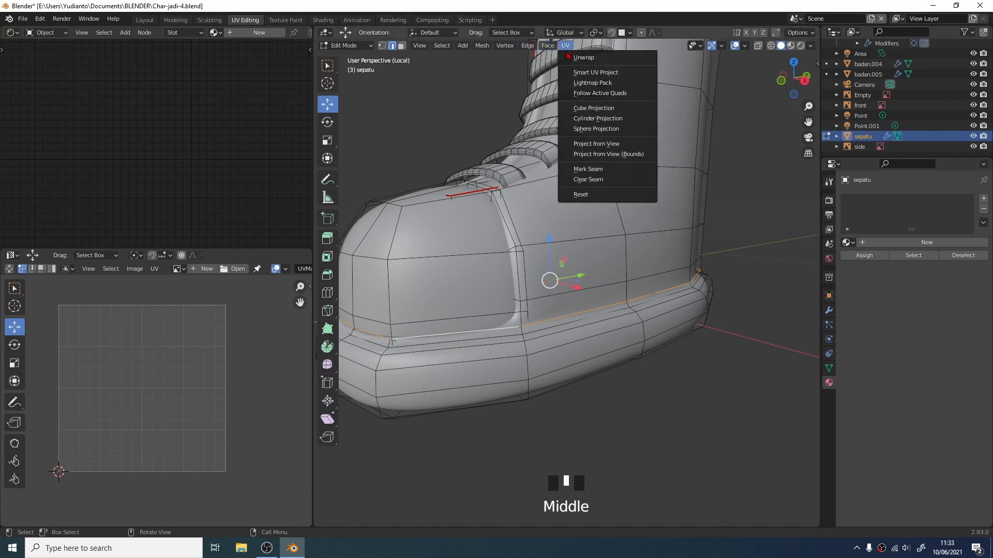
click(602, 169)
middle_drag(638, 178, 581, 222)
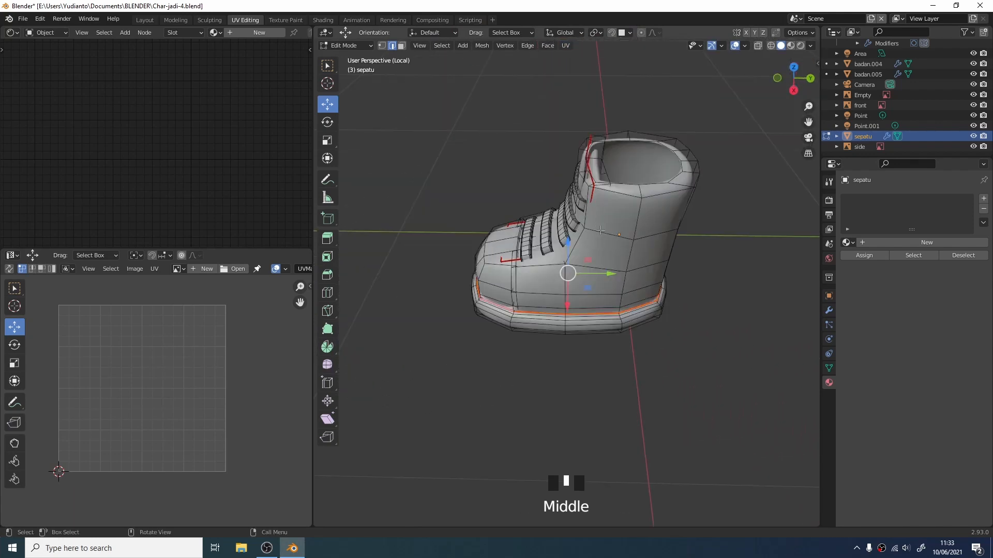
Step: Select the whole linked shoe body, including the sole, and unwrap it
key(l)
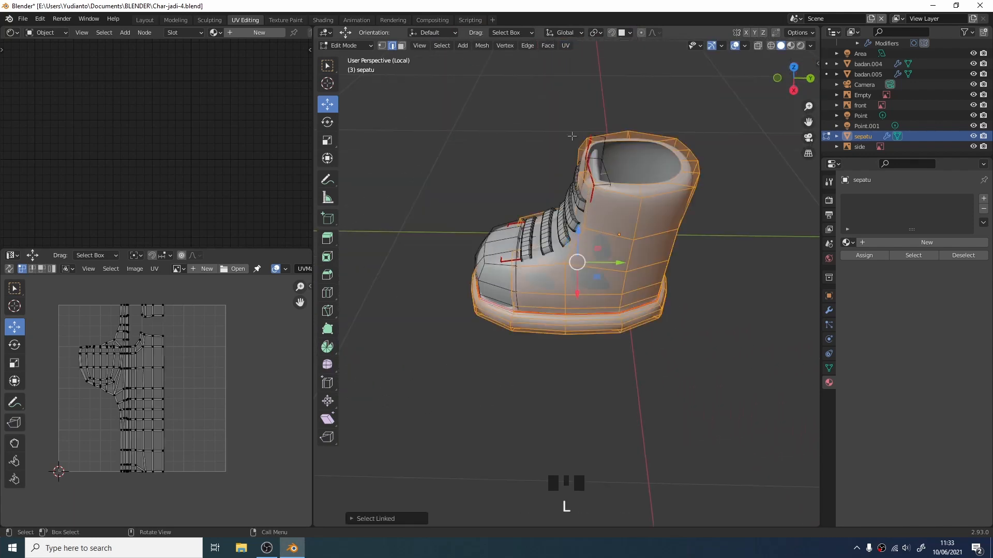
click(565, 45)
click(583, 57)
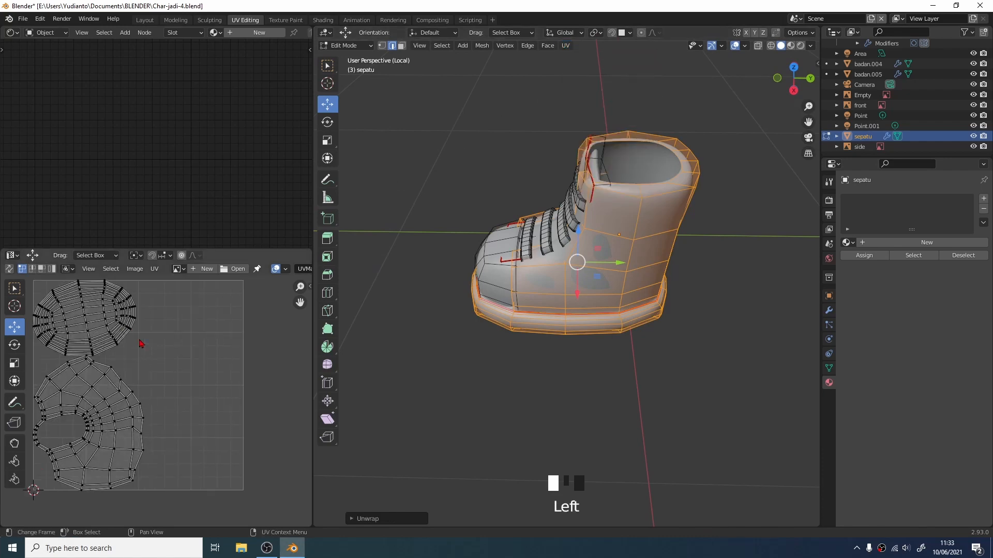
Step: Select all UVs of the shoe body and check them for overlapping faces, then clear the mesh selection
scroll(153, 331, up, 3)
drag(114, 319, 265, 471)
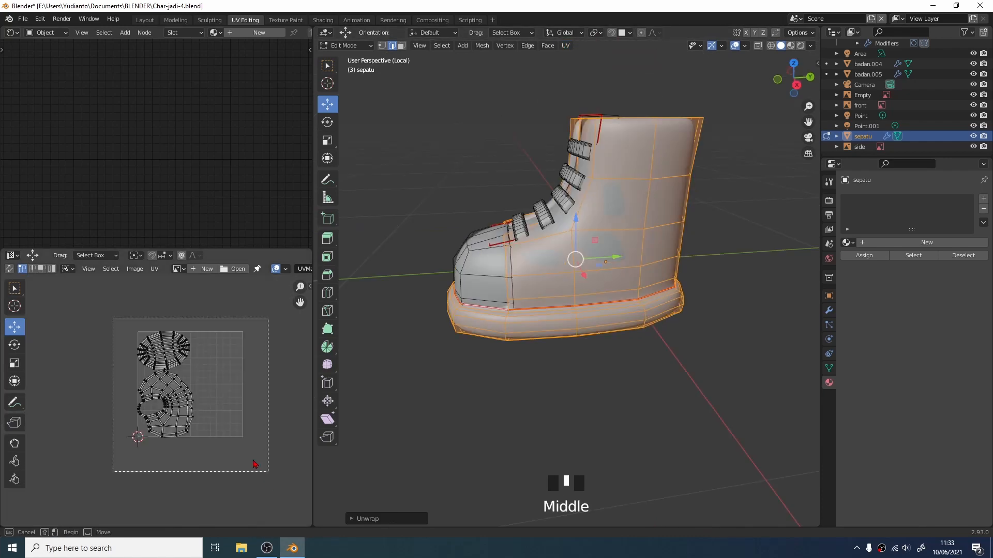
click(118, 271)
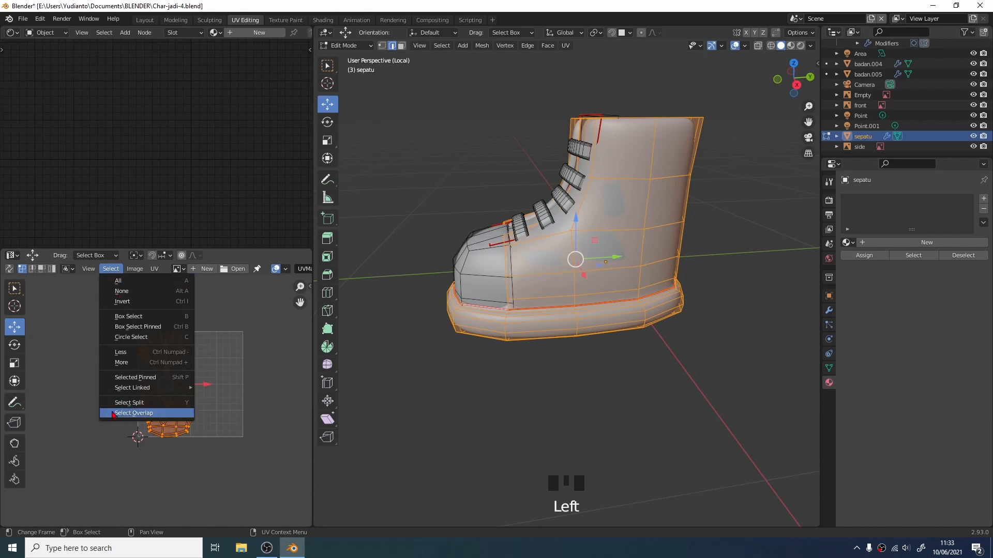
click(134, 413)
middle_drag(404, 290, 436, 276)
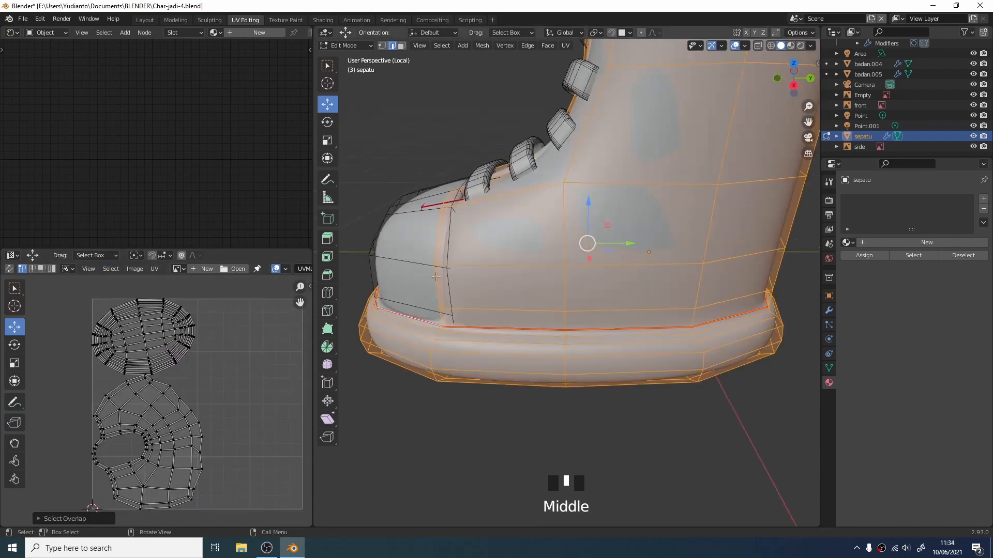
click(415, 169)
scroll(423, 181, down, 4)
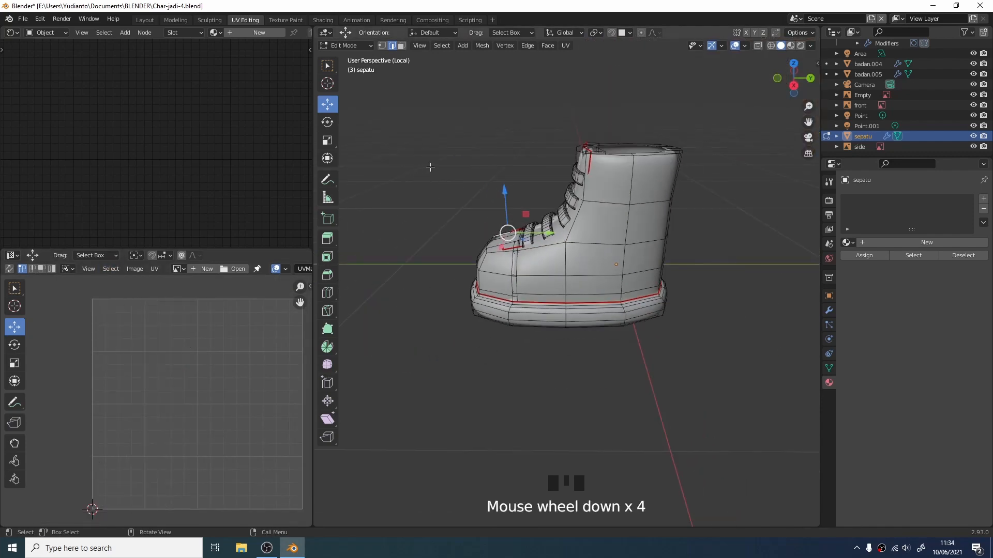
middle_drag(423, 180, 451, 148)
drag(416, 120, 751, 457)
middle_drag(655, 346, 580, 342)
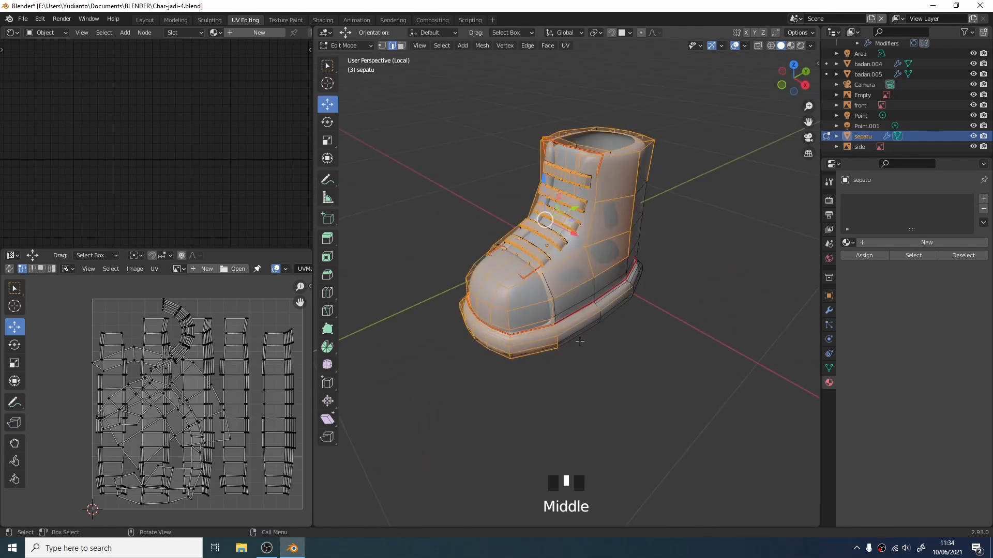
click(650, 338)
key(l)
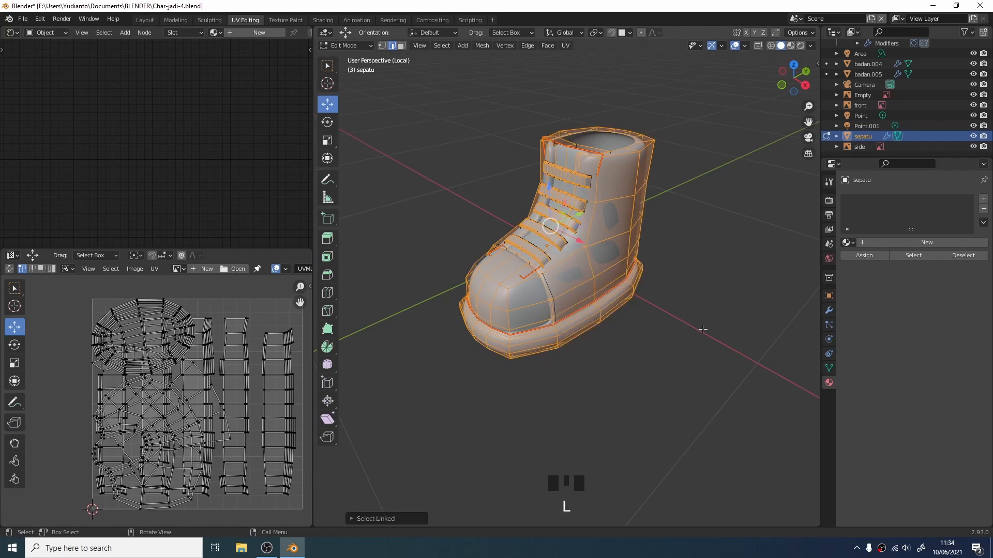
click(616, 302)
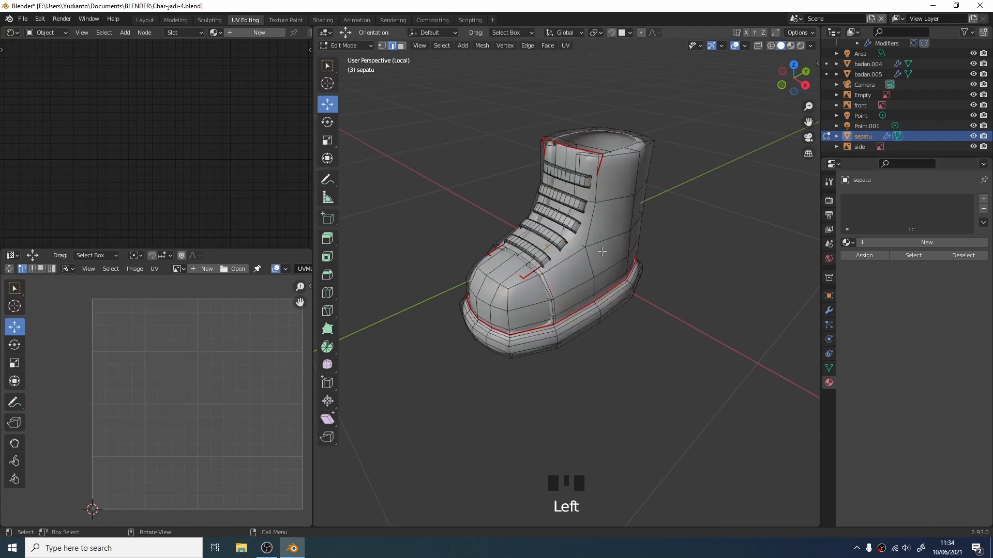
Step: Select the entire shoe mesh with all its UV islands and scale the islands up together
key(a)
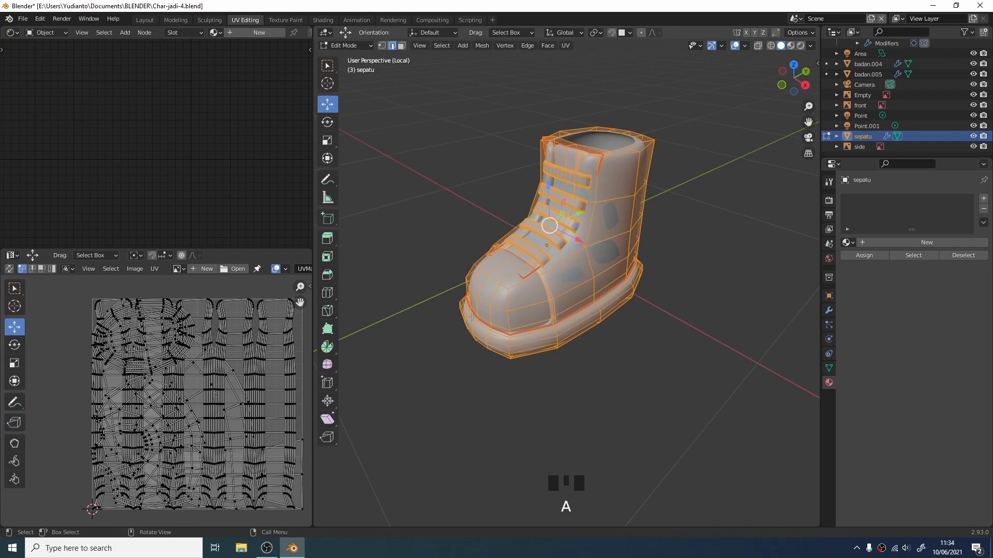
scroll(238, 414, down, 3)
drag(74, 319, 296, 515)
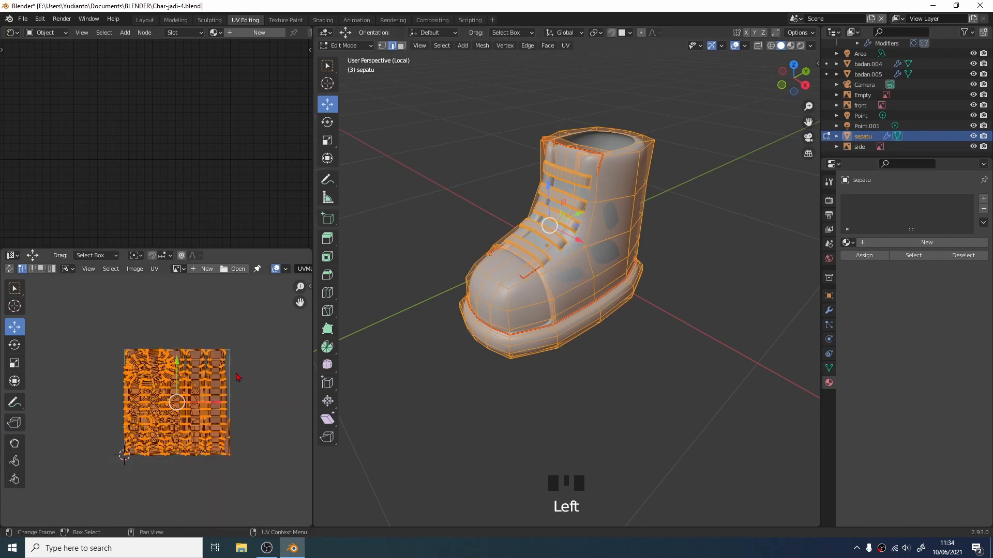
key(s)
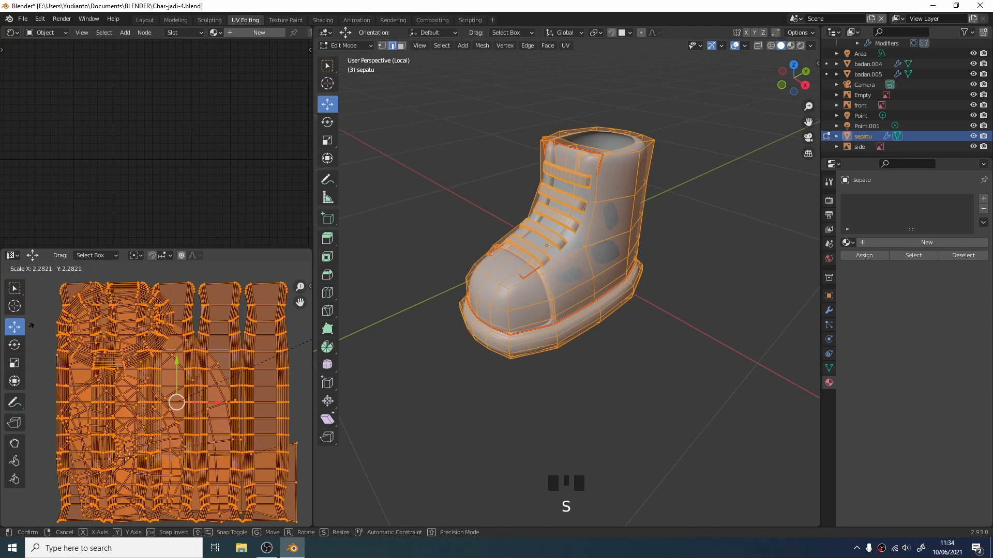
click(141, 275)
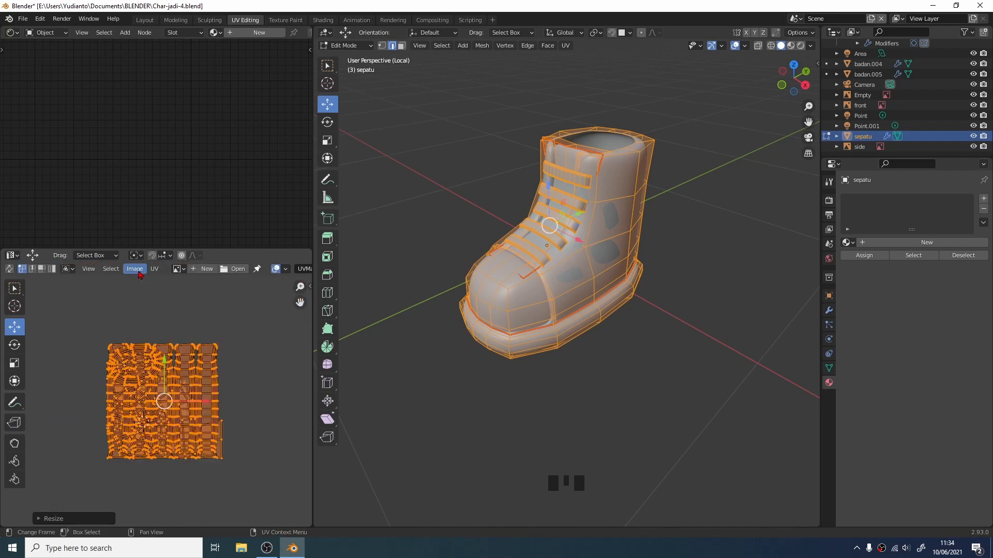
Step: Average the scale of all the shoe's UV islands
click(153, 269)
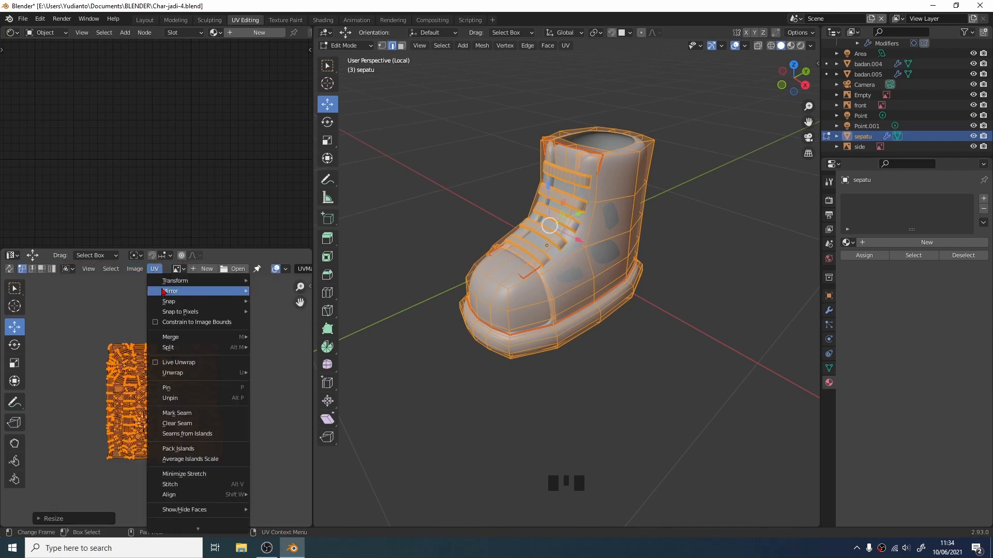
click(209, 459)
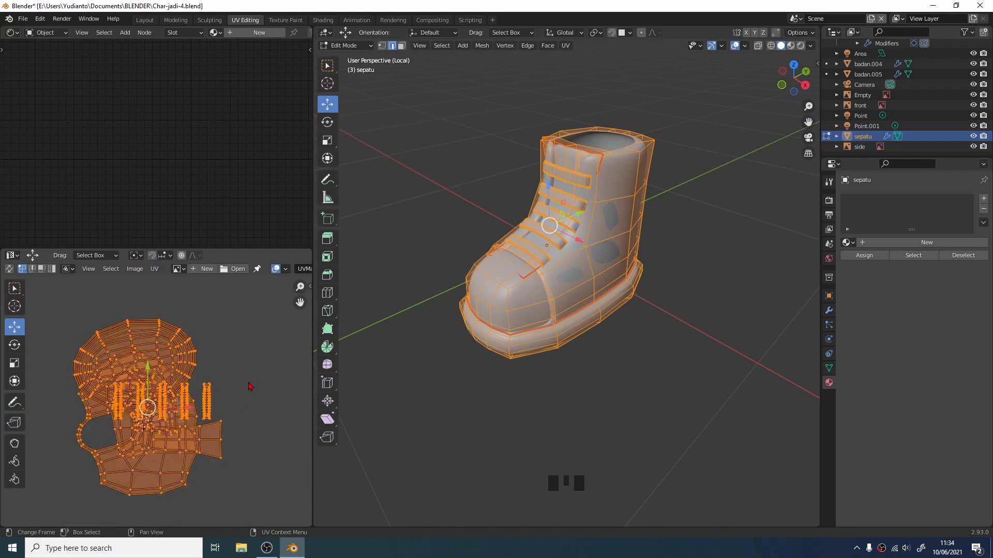
scroll(249, 383, down, 1)
mouse_move(239, 385)
middle_down()
mouse_move(140, 370)
mouse_move(237, 369)
middle_up()
scroll(237, 369, up, 2)
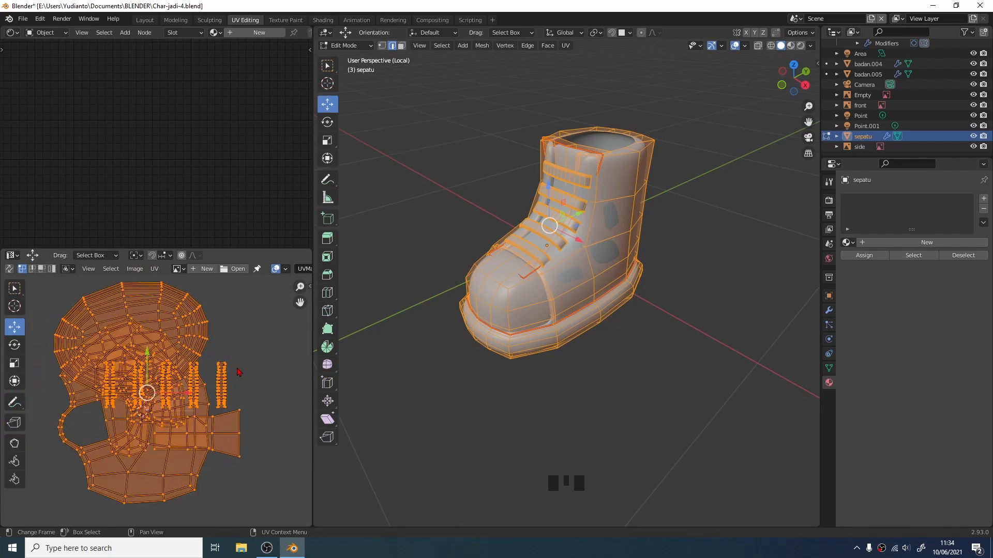
scroll(239, 374, down, 1)
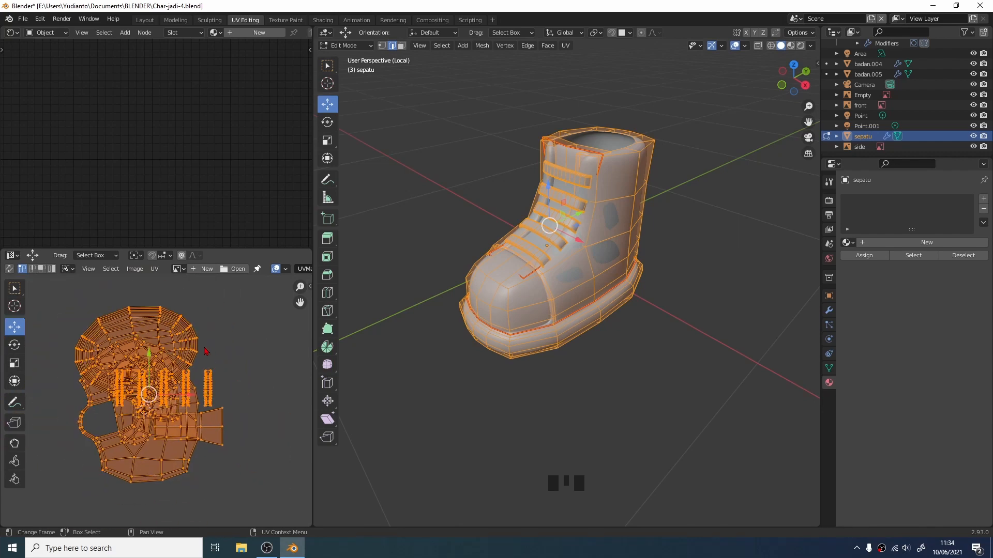
Step: Pack all the shoe's UV islands into the UV square
click(155, 272)
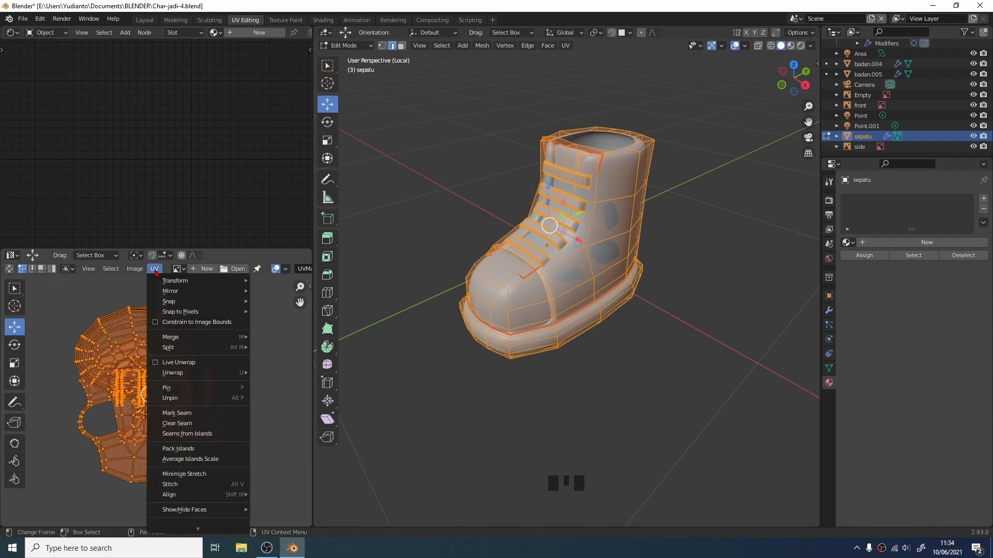
click(201, 451)
scroll(211, 433, up, 5)
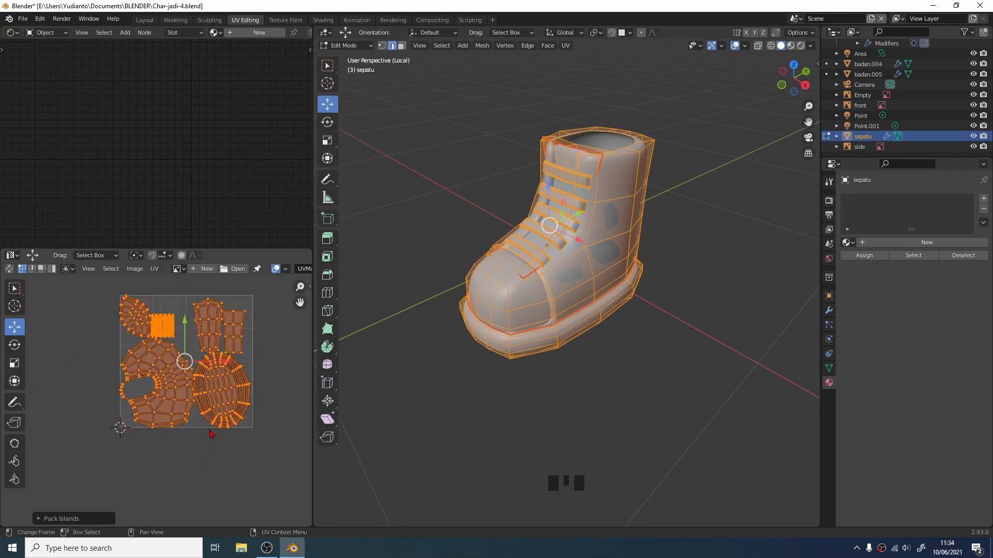
scroll(207, 403, up, 3)
scroll(170, 393, down, 2)
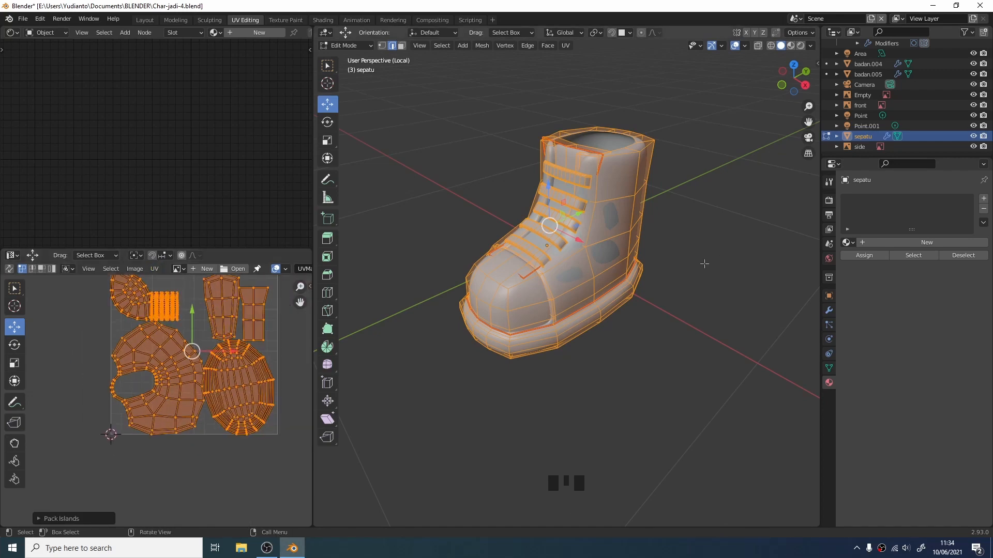
Step: Create a new 1024 × 1024 px UV Grid image named TEST UV for the shoe's UV layout
middle_drag(688, 313, 451, 316)
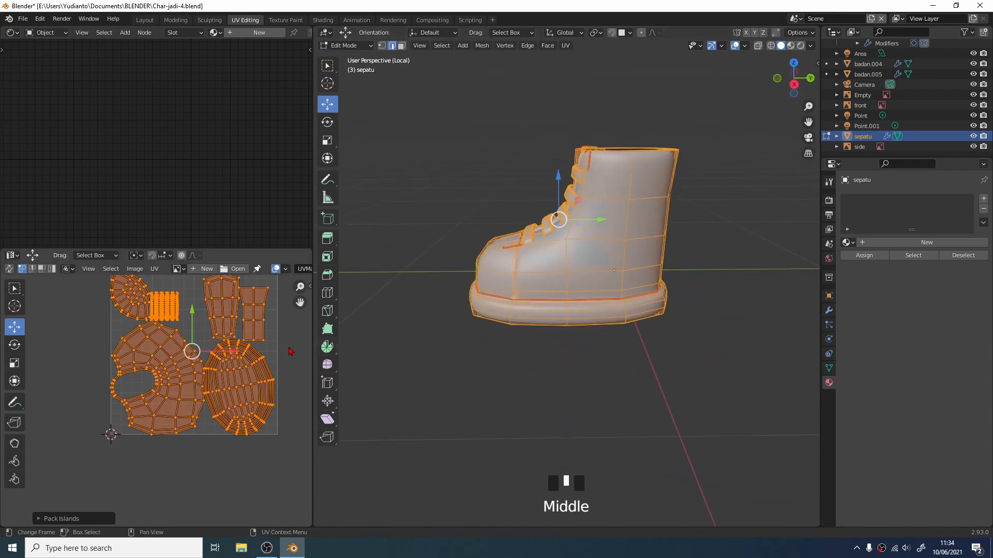
middle_drag(291, 352, 276, 383)
middle_drag(424, 362, 611, 307)
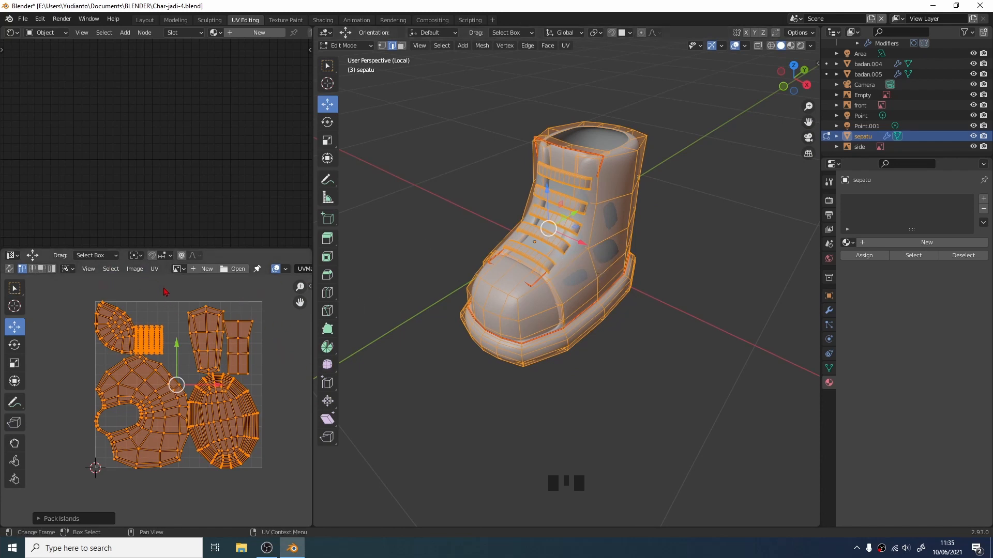
click(200, 270)
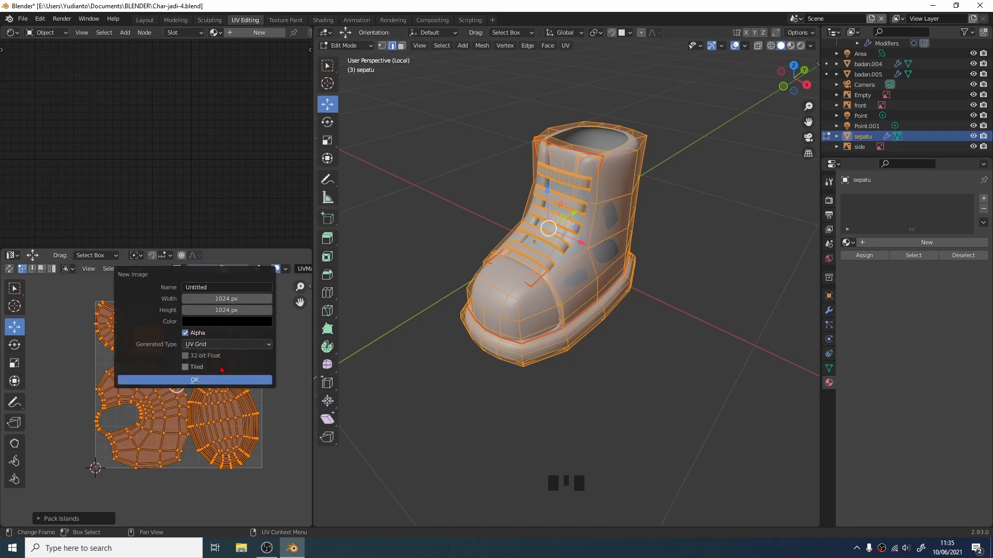
click(212, 287)
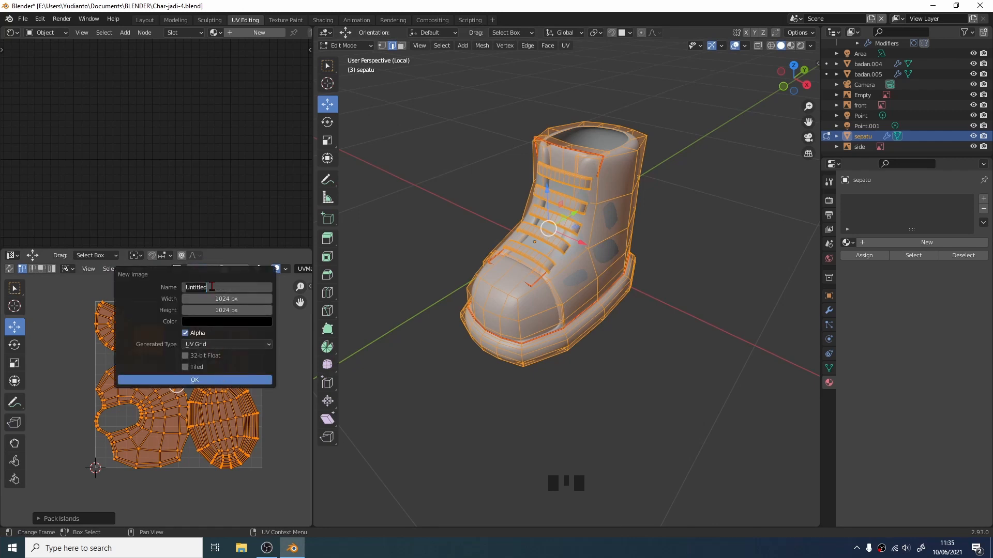
key(BackSpace)
text(Test UV)
click(211, 379)
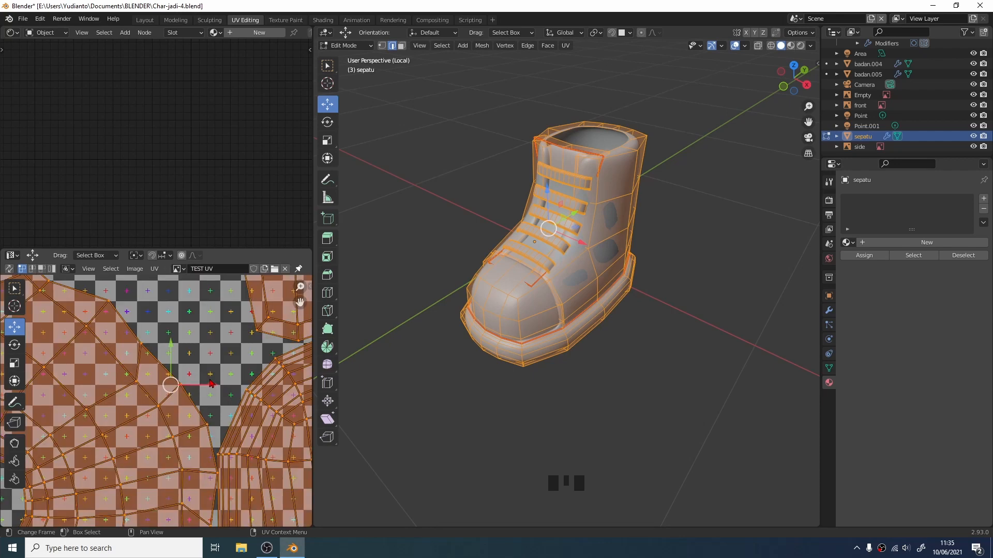
scroll(261, 362, down, 5)
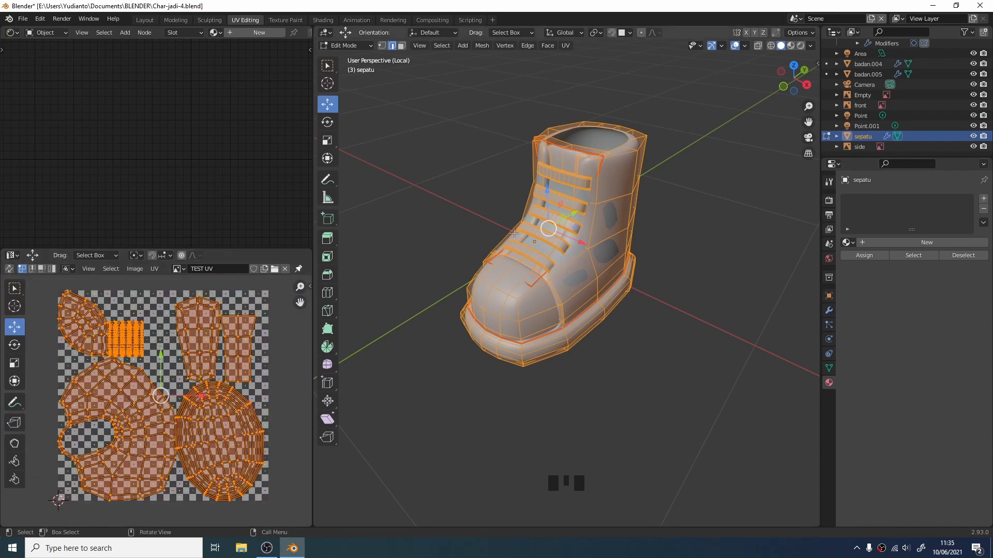
Step: Add a material slot to the shoe and create a new material in it
middle_drag(502, 224, 465, 233)
scroll(450, 233, down, 3)
scroll(449, 232, up, 1)
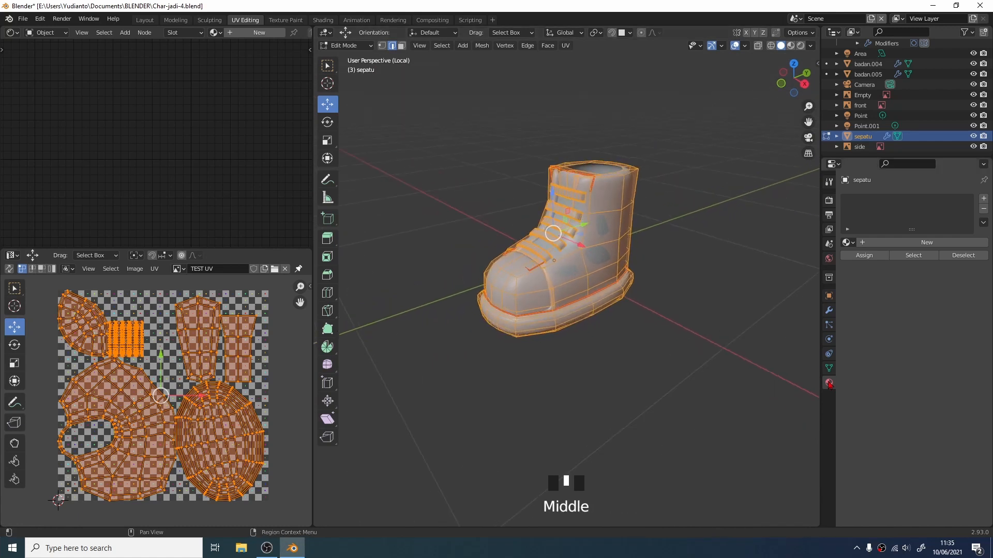
click(983, 198)
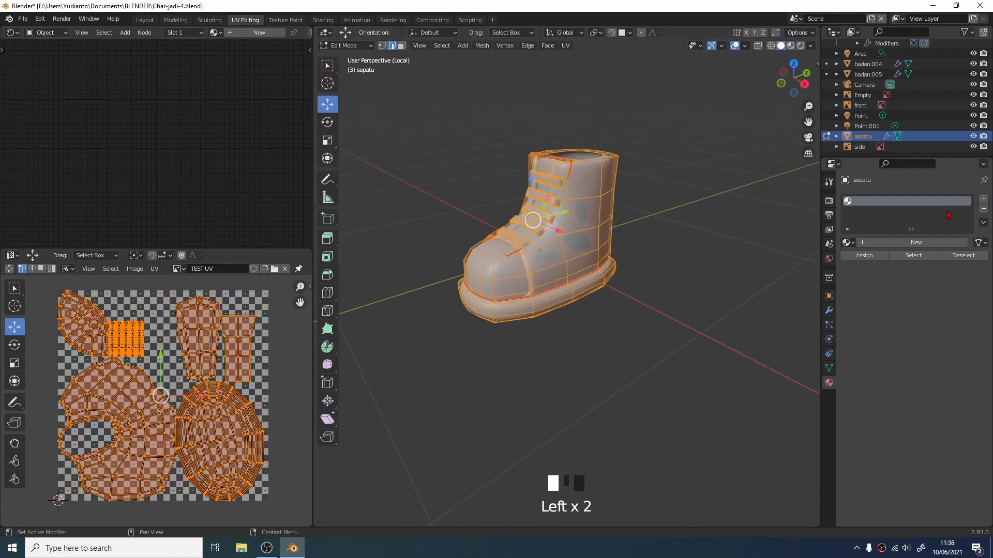
click(917, 243)
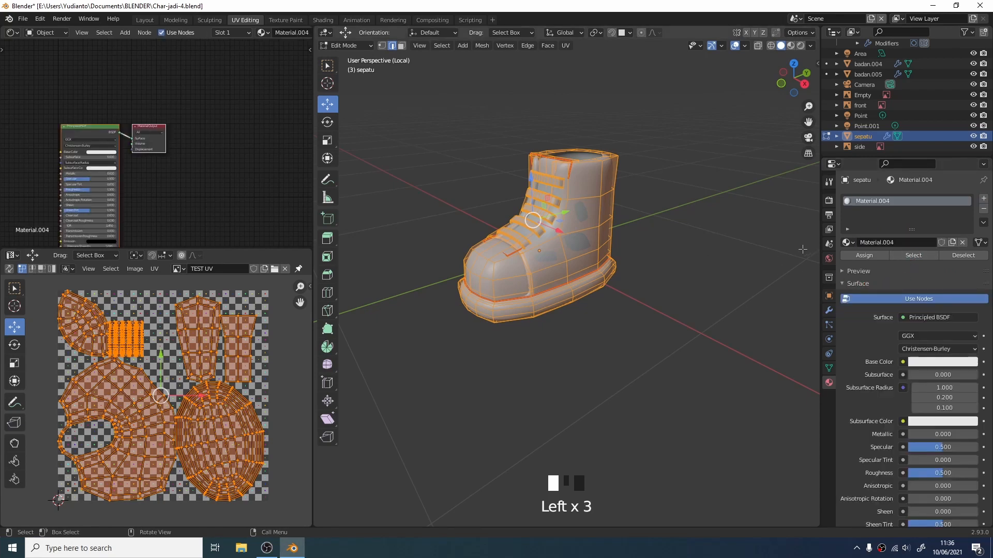
Step: Add an Image Texture node beside the Principled BSDF in the shoe's material
middle_drag(87, 117, 199, 79)
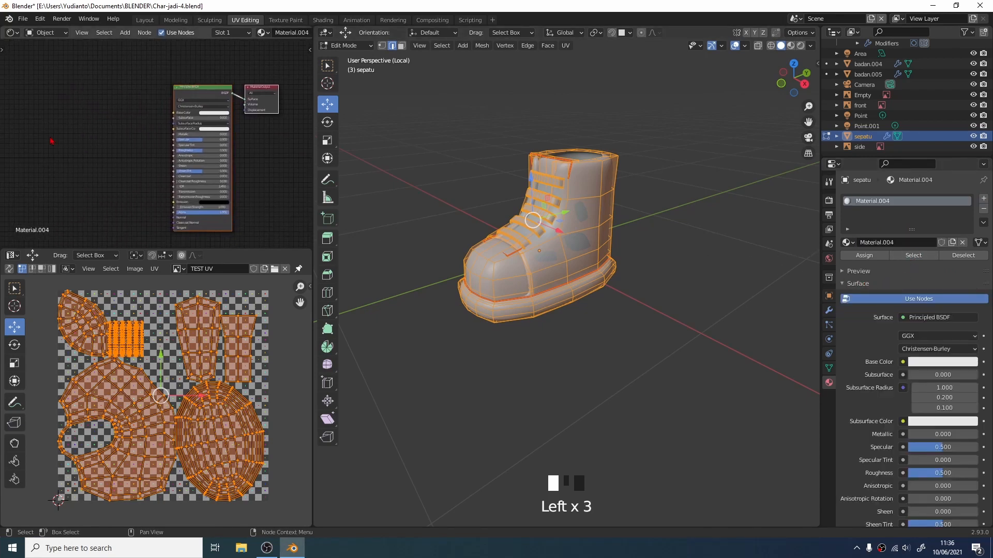
key(shift+a)
mouse_move(110, 131)
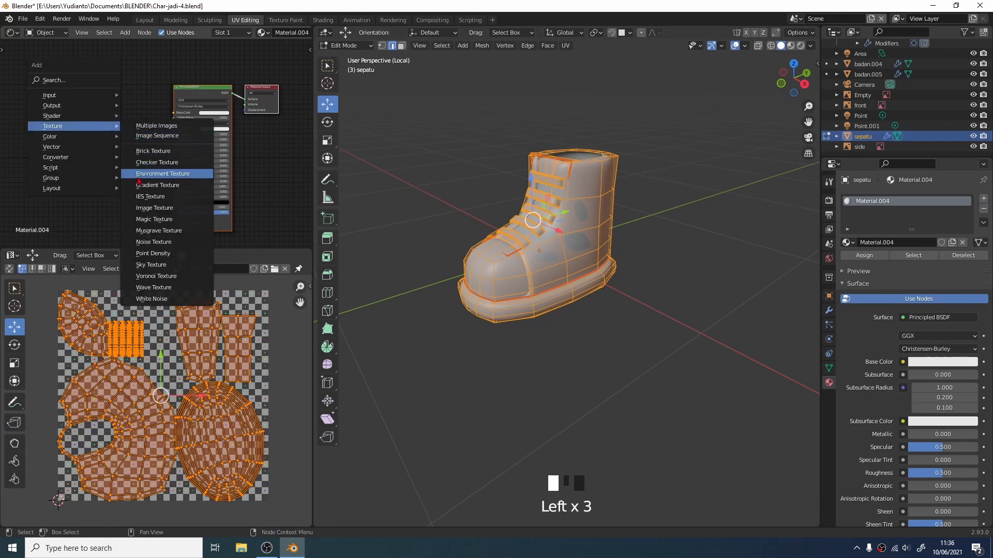
click(146, 209)
click(55, 92)
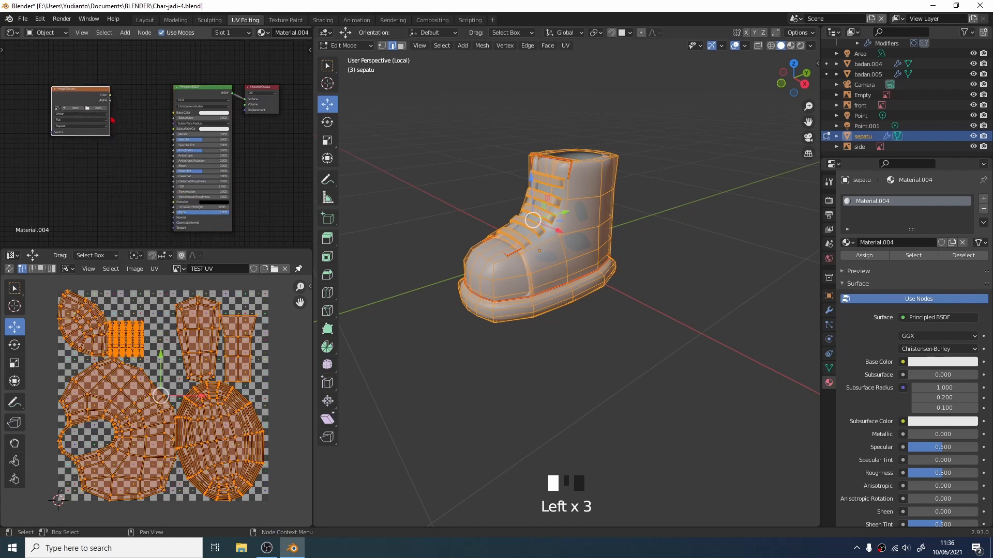
Step: Connect the Image Texture's Color output to the Principled BSDF's Base Color and assign the TEST UV image to the texture node
scroll(130, 127, up, 1)
middle_drag(143, 143, 181, 182)
drag(144, 135, 212, 155)
scroll(127, 194, up, 3)
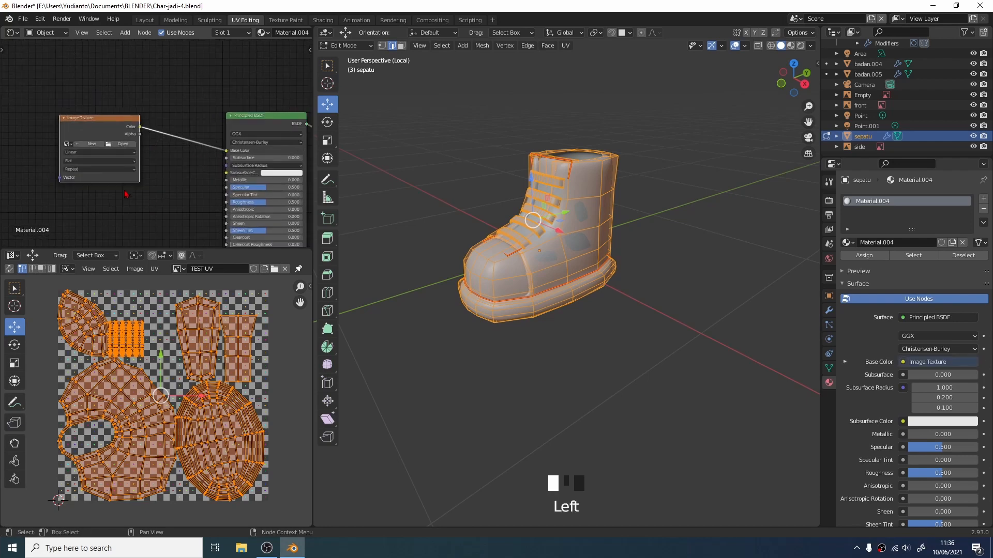
click(66, 145)
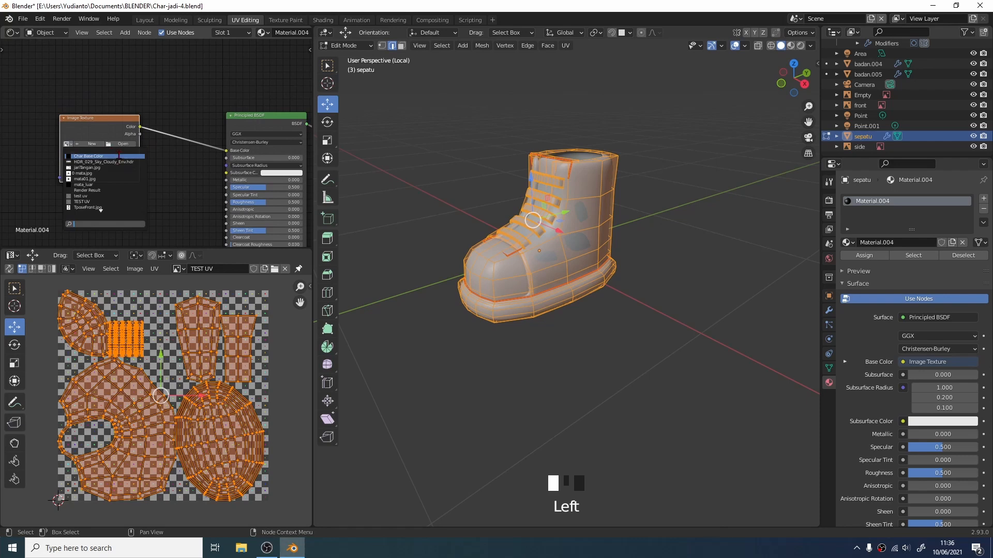
click(85, 201)
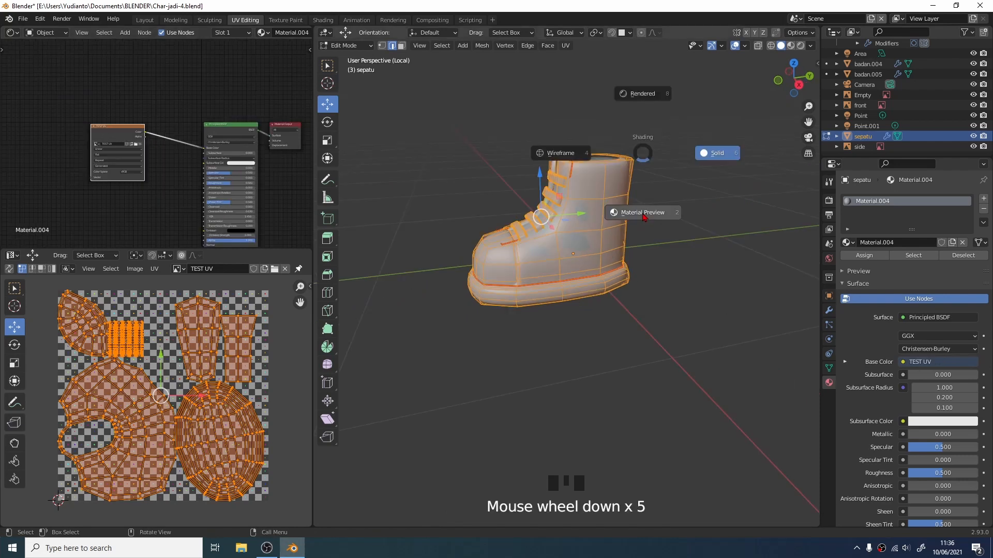
Step: Switch the 3D viewport to Material Preview shading to show the test texture on the shoe
click(644, 217)
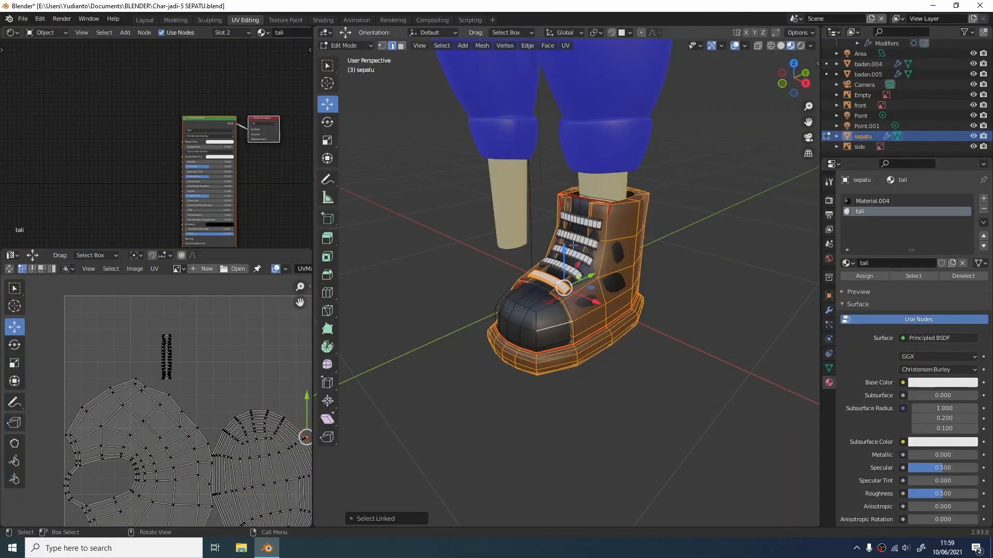
Step: Clear the mesh selection and select all five lace strips on the shoe as linked geometry
scroll(592, 232, up, 4)
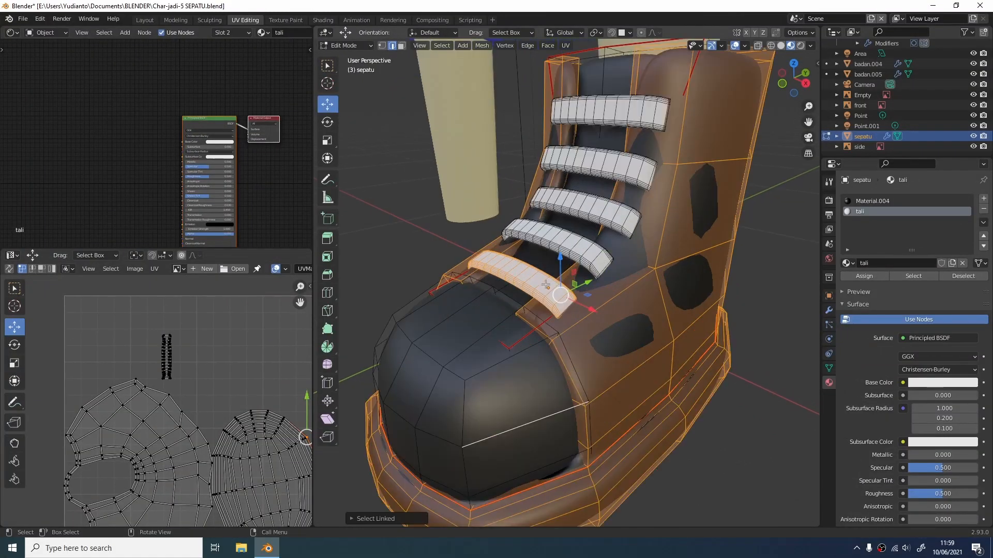
scroll(579, 246, down, 2)
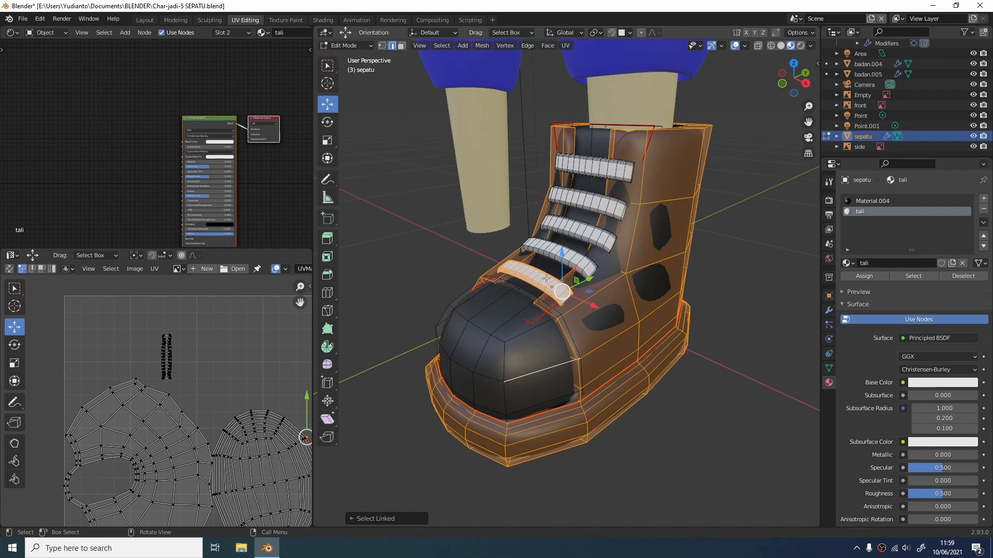
key(alt+a)
key(l)
key(alt+a)
key(l)
key(l)
key(l)
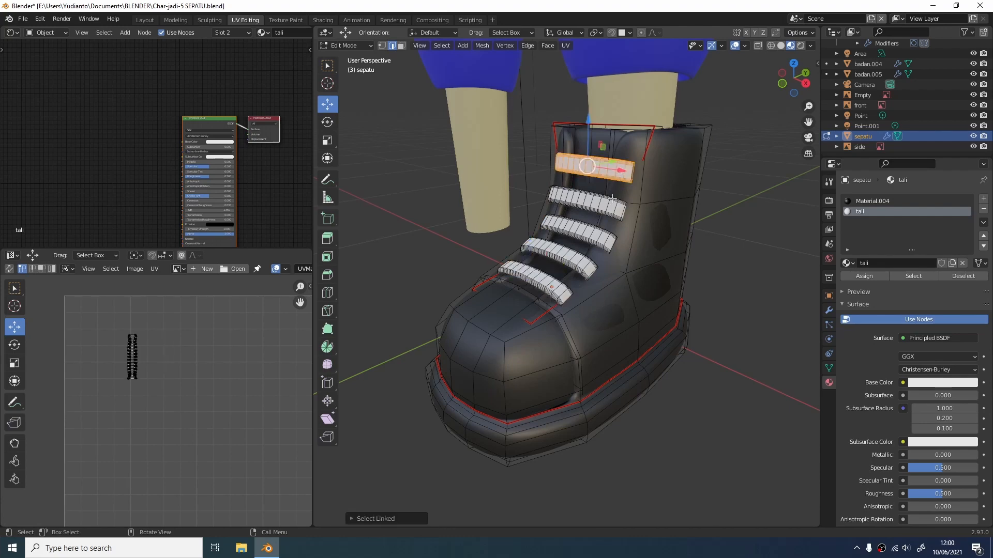
key(l)
key(l)
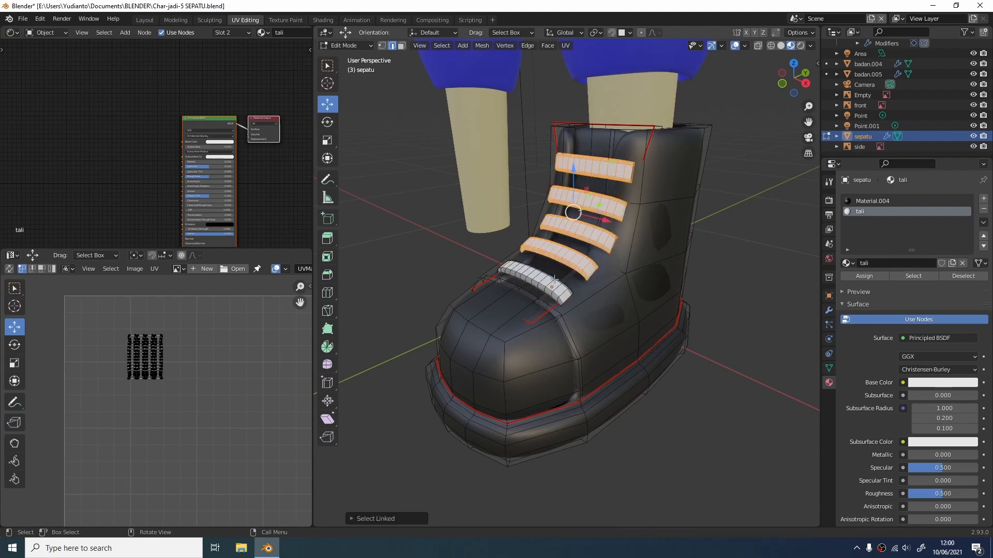
Step: Add an Image Texture node beside the Principled BSDF in the tali material
scroll(150, 355, up, 5)
key(shift+a)
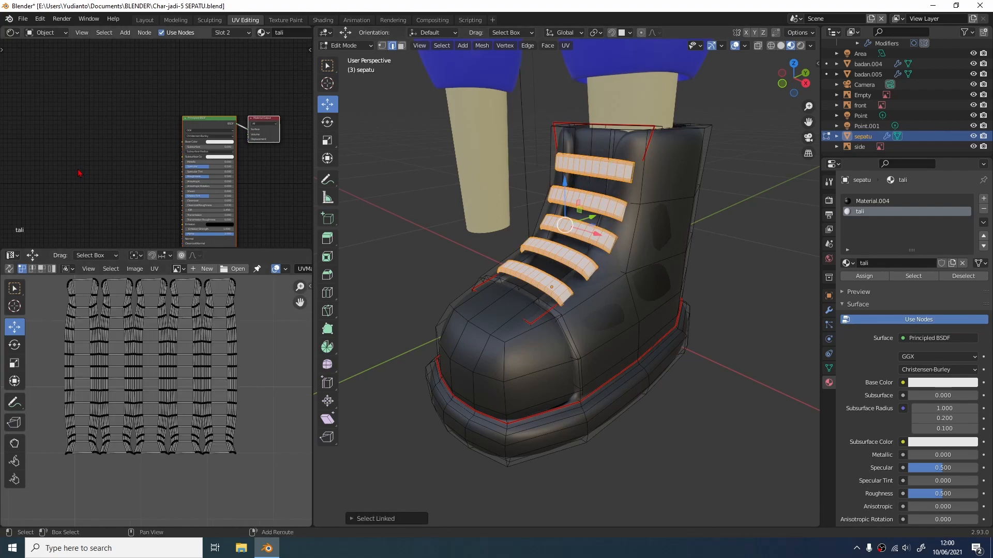
mouse_move(81, 173)
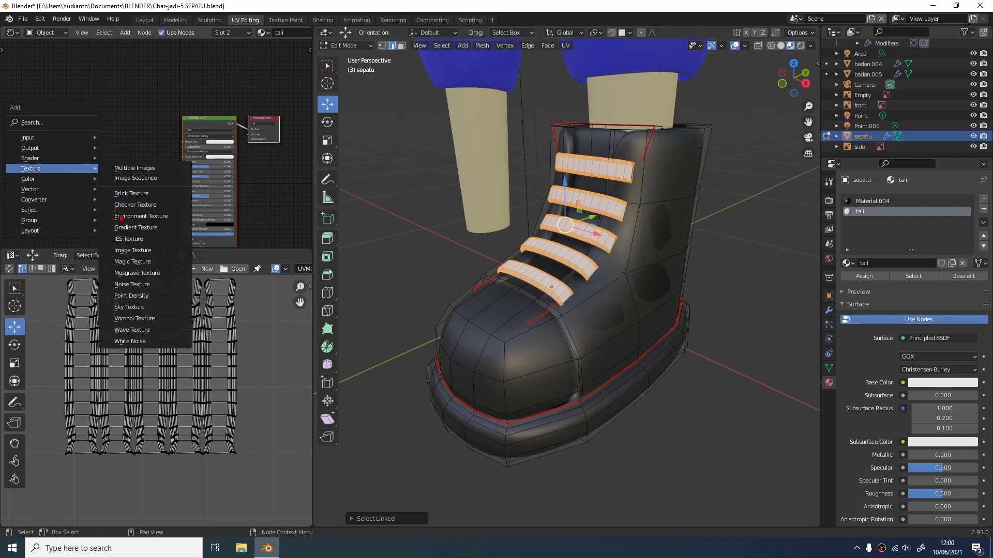
click(124, 251)
click(122, 191)
scroll(124, 191, down, 2)
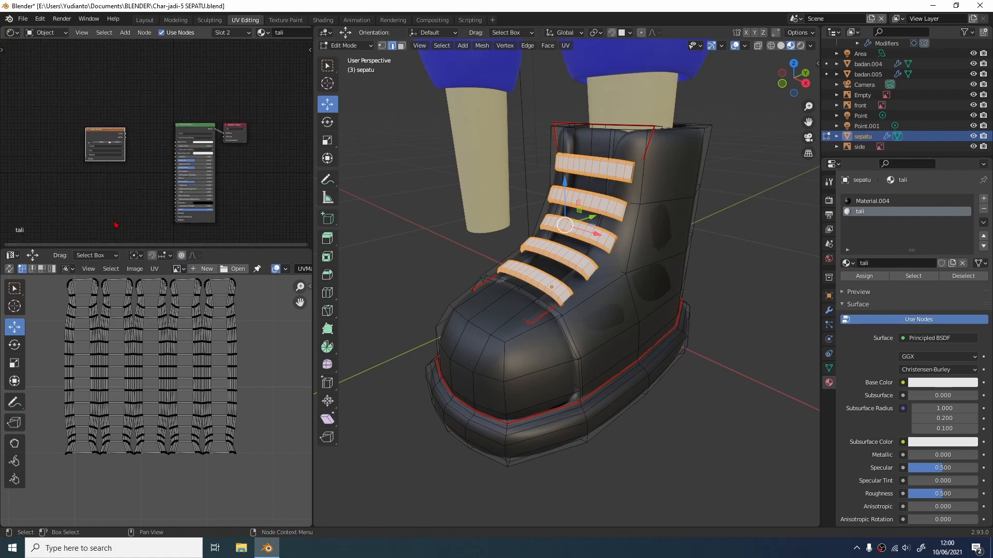
scroll(133, 187, up, 5)
drag(31, 111, 90, 108)
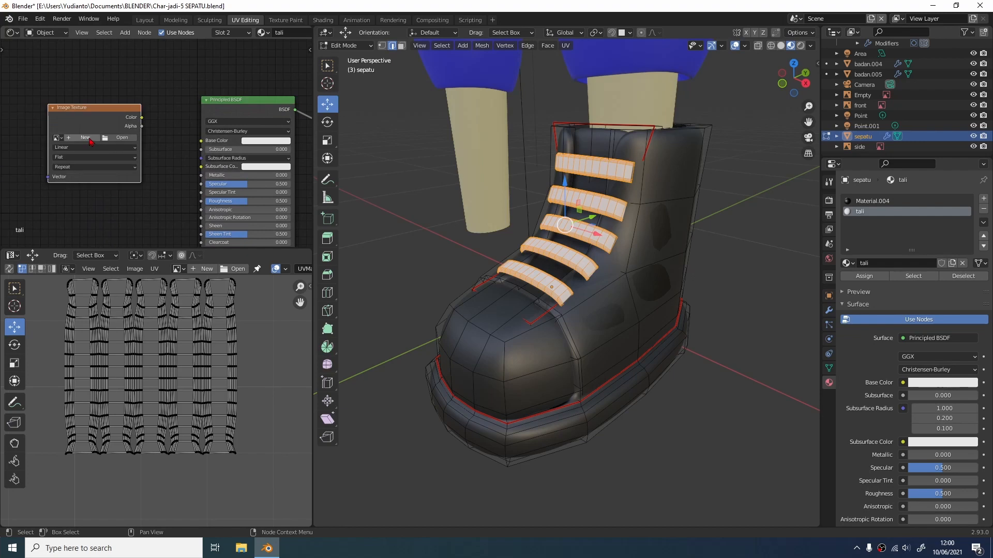
Step: Create a blank 1024 × 1024 px image named sepatu in the texture node and connect its Color output to Base Color
click(89, 137)
click(110, 155)
text(sepatu)
key(Return)
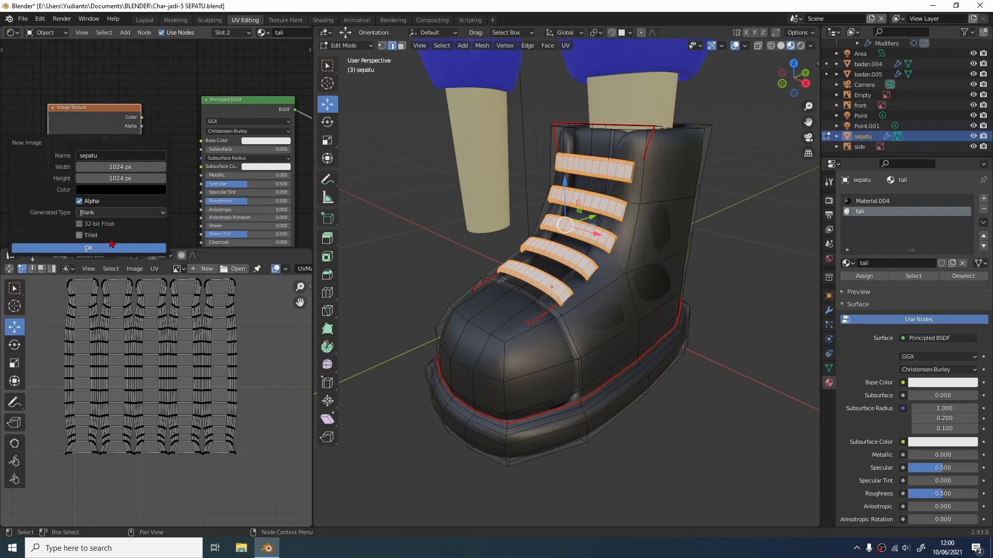
click(85, 248)
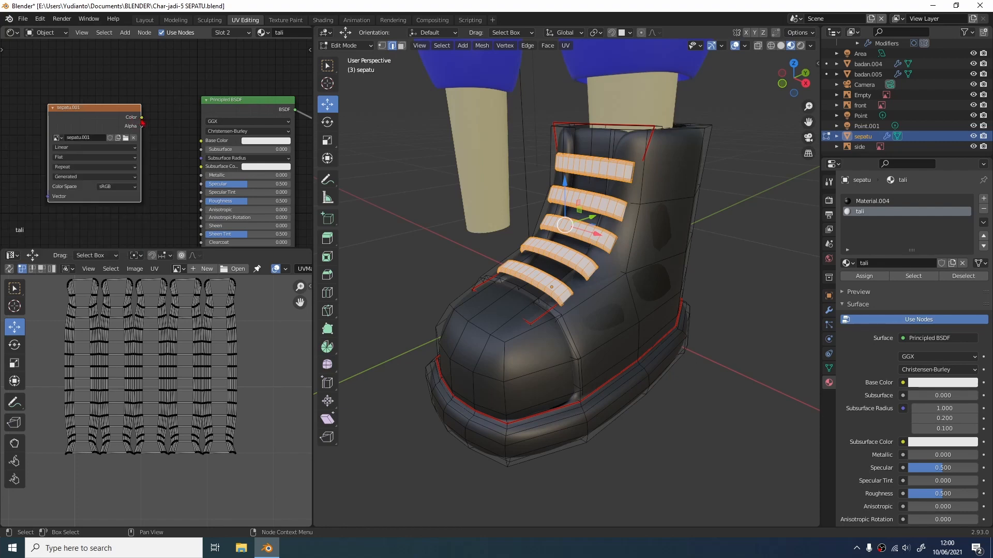
drag(141, 119, 201, 141)
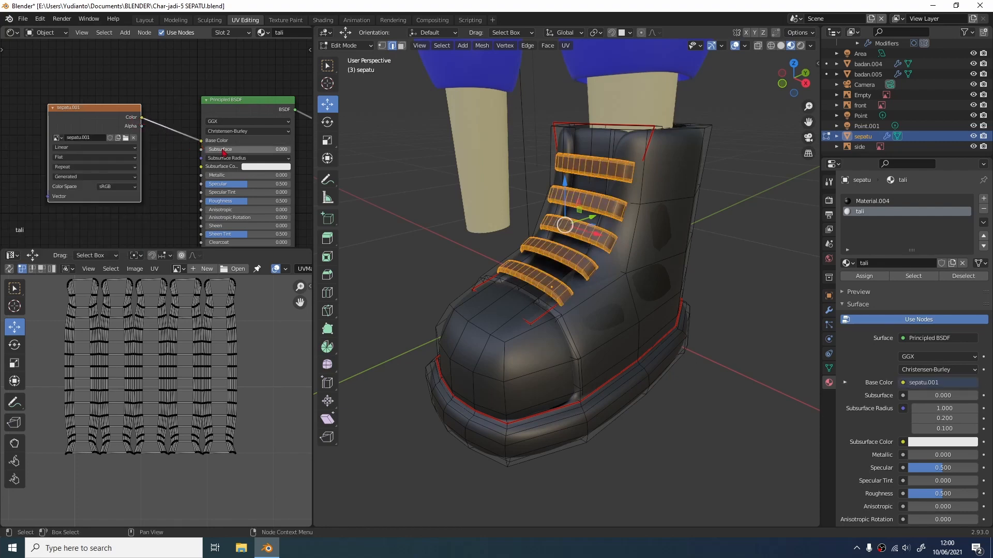
Step: Display the sepatu.001 image in the UV editor and switch to the Texture Paint workspace
scroll(465, 249, down, 2)
scroll(465, 249, down, 2)
scroll(189, 311, down, 6)
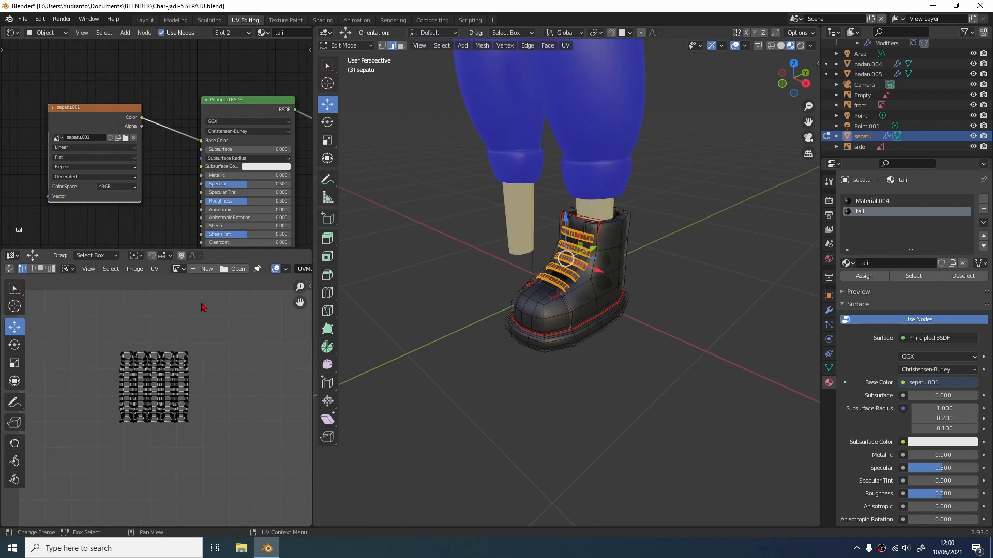
scroll(200, 302, up, 4)
scroll(137, 282, down, 3)
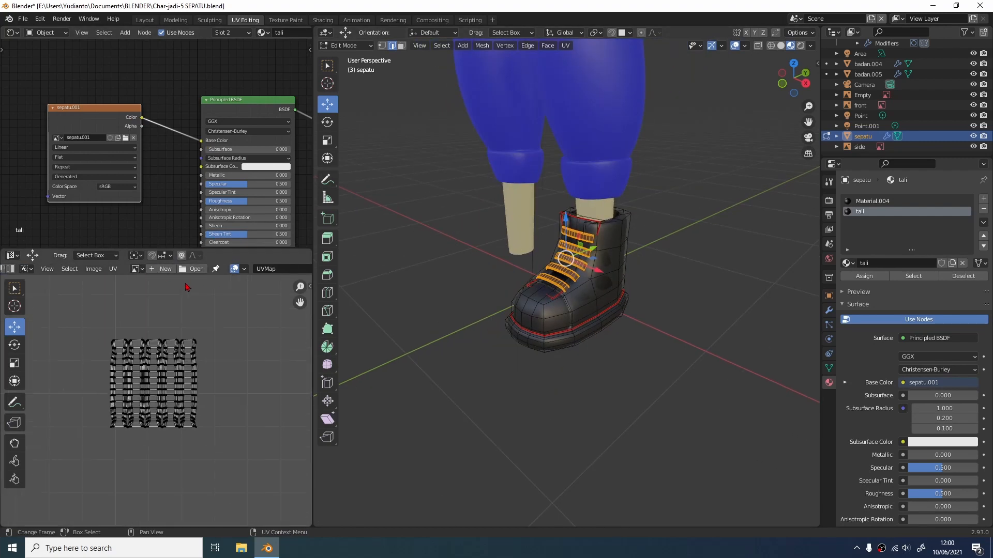
click(142, 269)
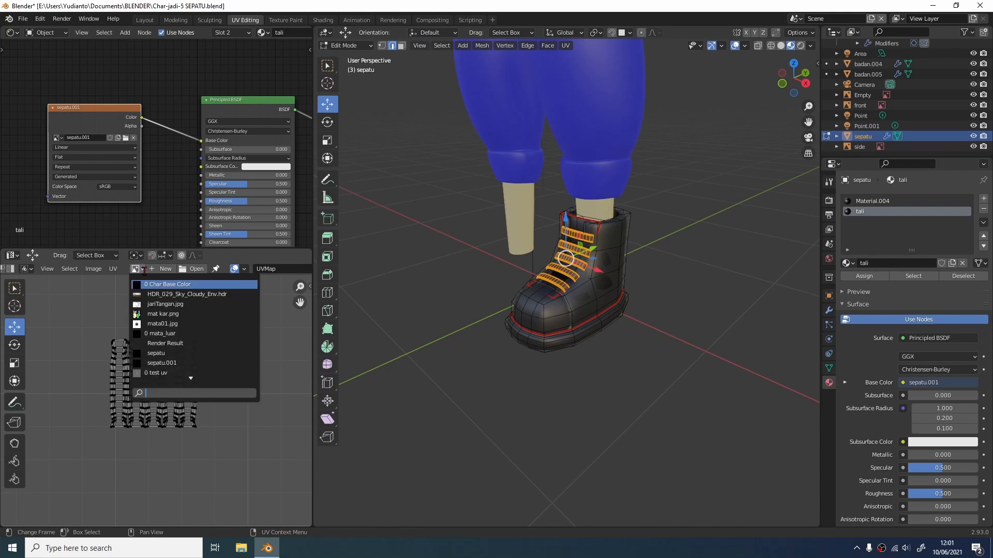
click(182, 363)
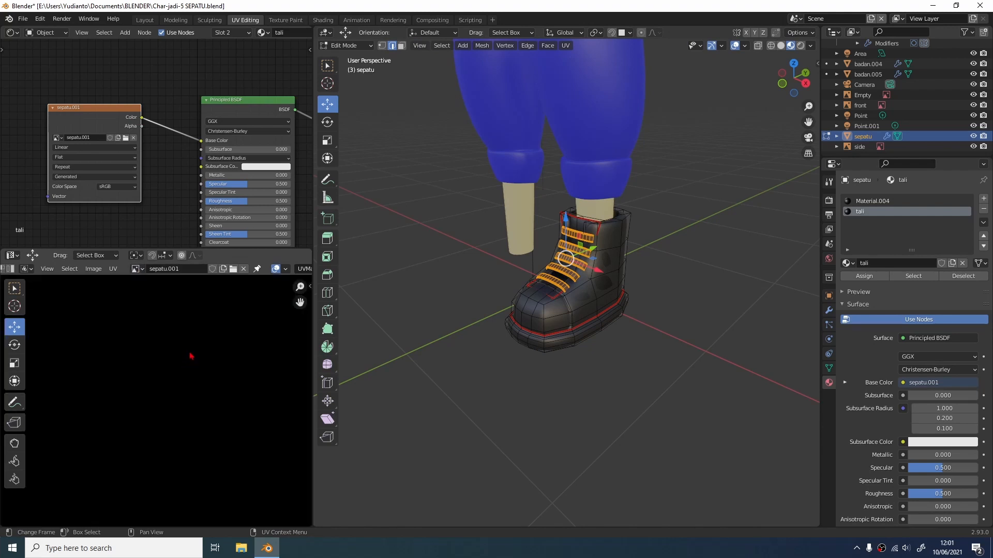
key(ctrl+Page_Down)
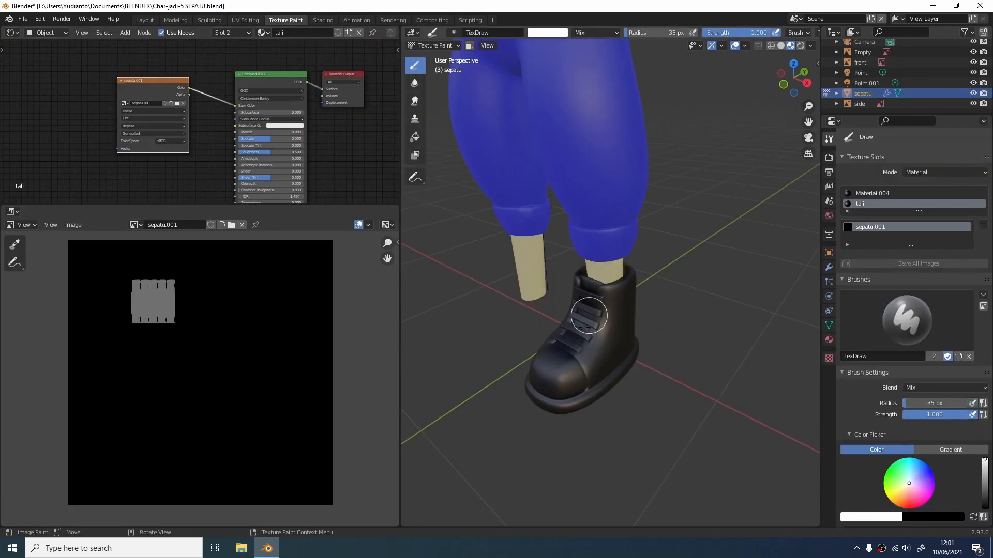
Step: Try painting the laces white with the 35 px TexDraw brush and undo the strokes
drag(589, 316, 589, 321)
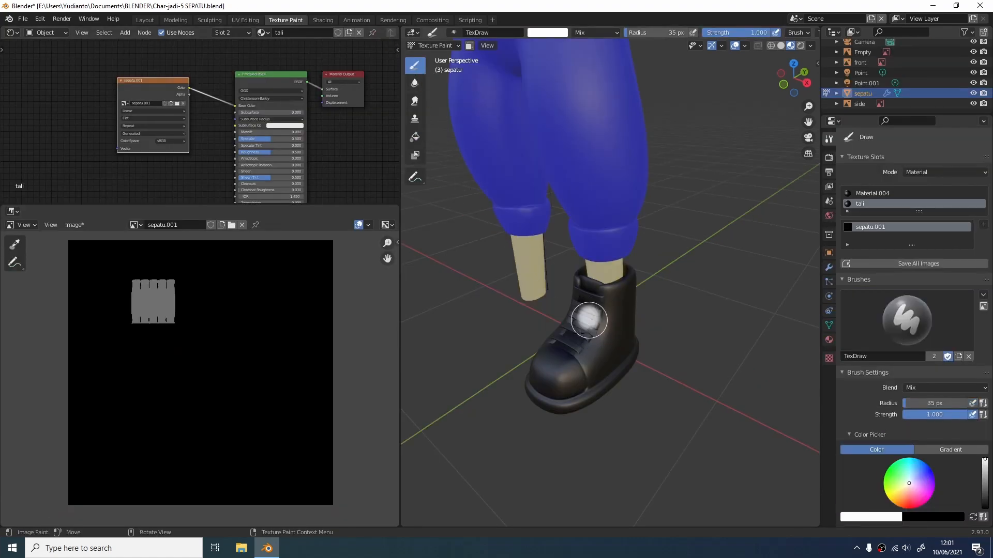
mouse_move(589, 321)
mouse_down()
mouse_move(554, 354)
mouse_move(591, 312)
mouse_move(595, 290)
mouse_move(555, 327)
mouse_move(570, 322)
mouse_move(555, 304)
mouse_up()
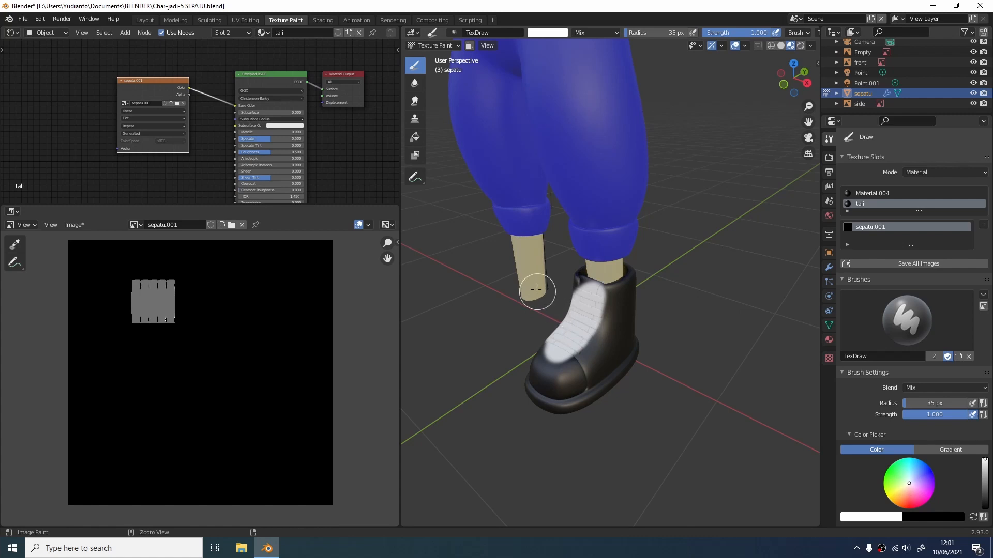
key(ctrl+z)
key(ctrl+z)
Step: Check the lace selection in Edit Mode and enable the face paint mask so only the laces can be painted
scroll(571, 300, up, 5)
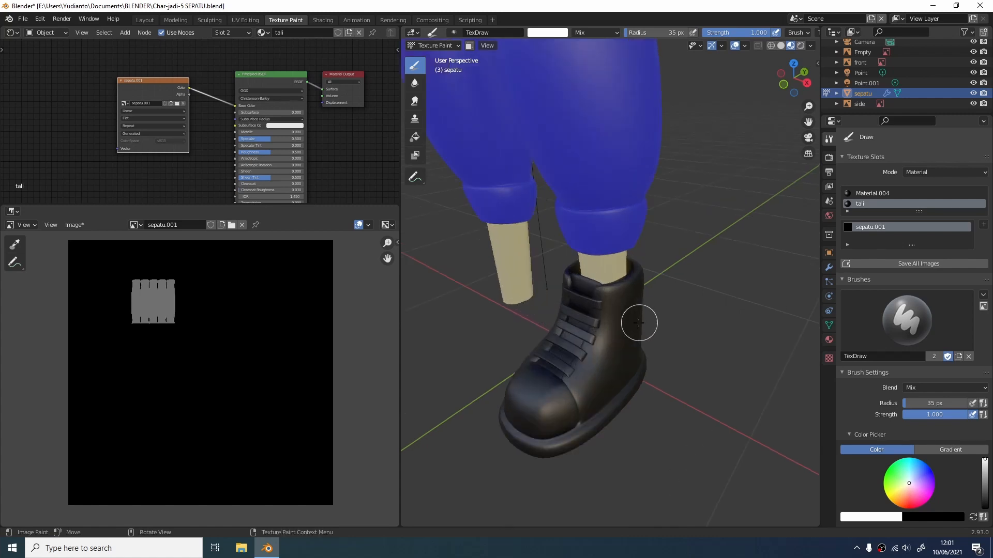
shift+middle_drag(631, 260, 653, 220)
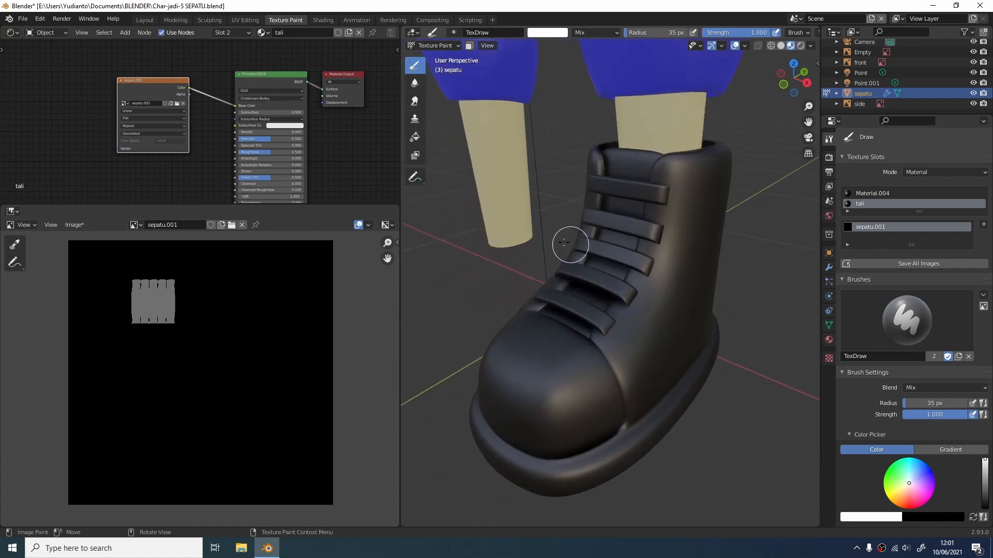
key(Tab)
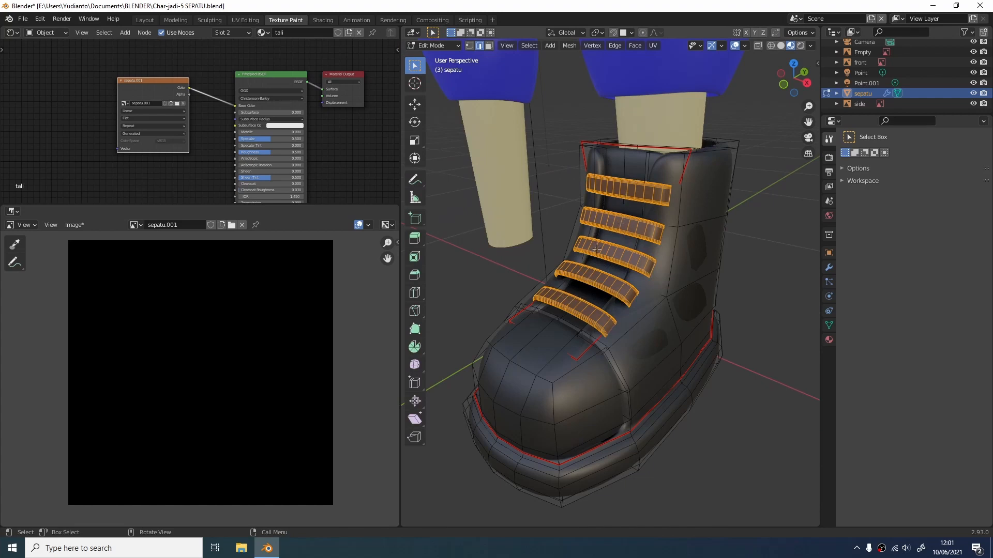
key(Tab)
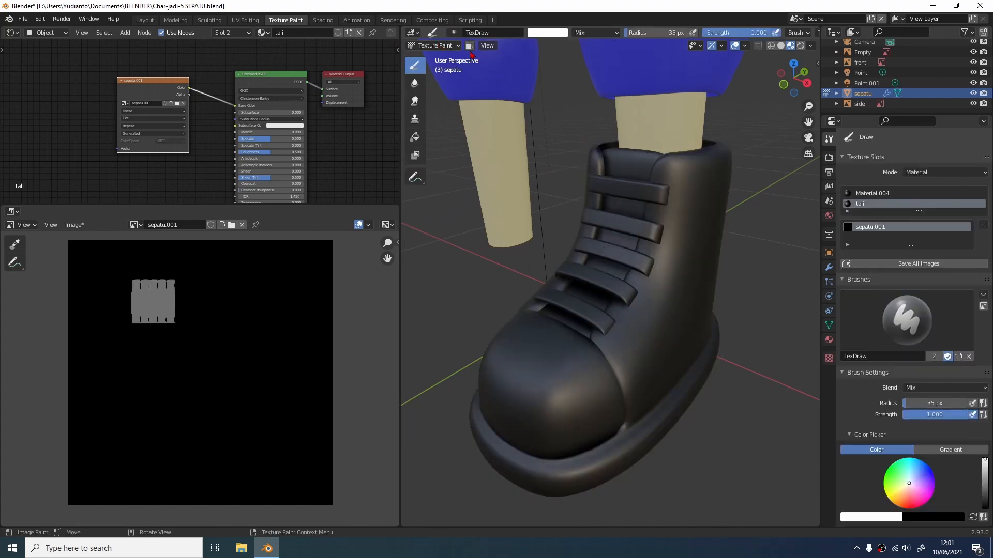
click(469, 46)
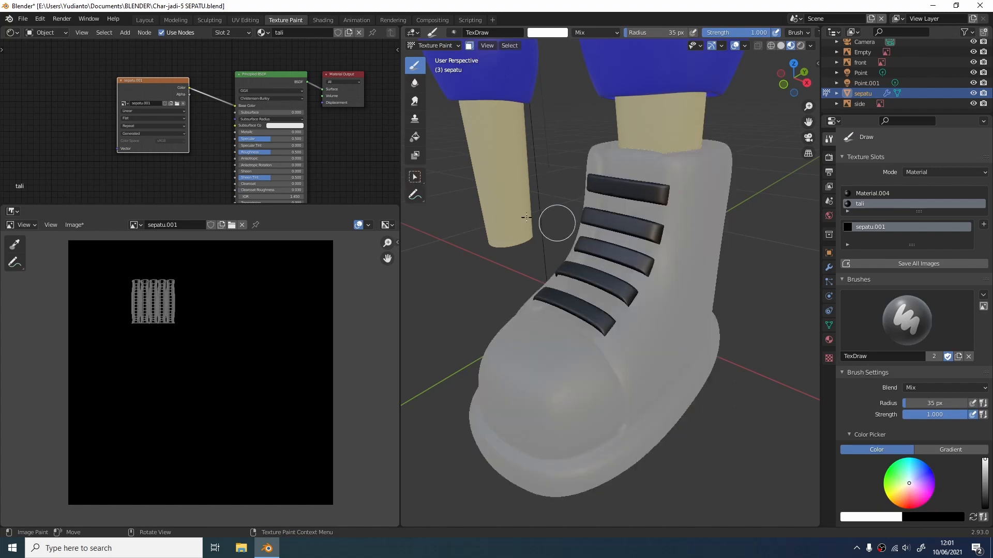
Step: Fill the masked laces with pure white using the Fill tool
click(415, 137)
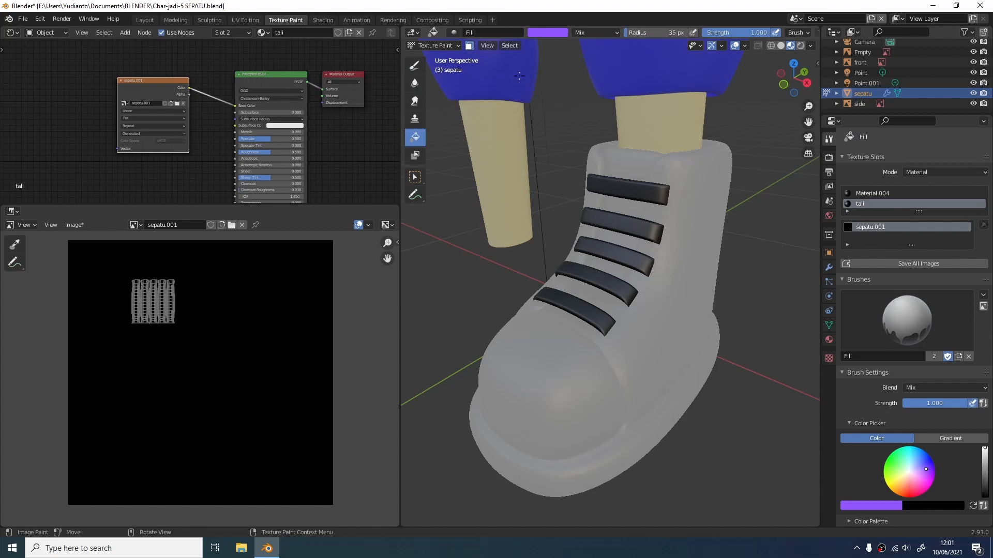
click(542, 33)
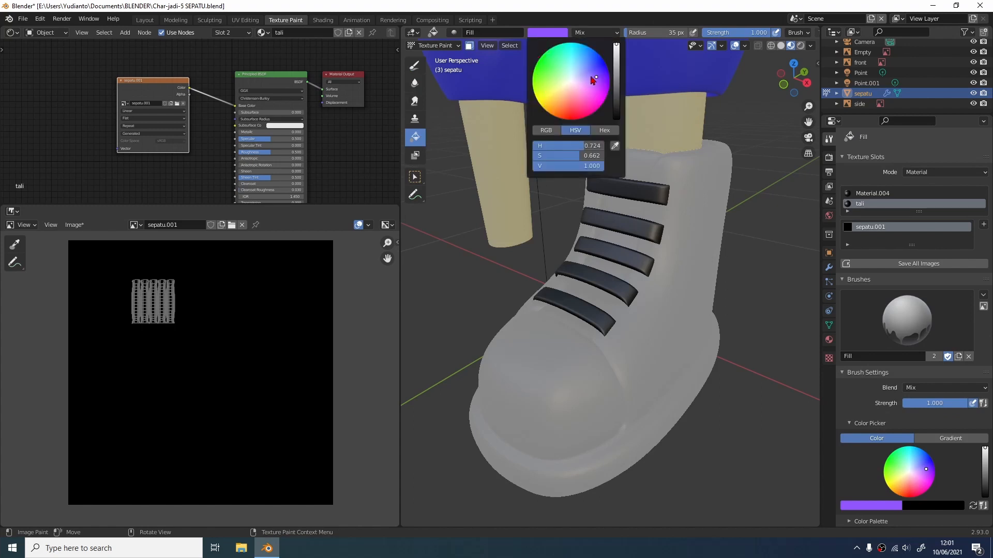
mouse_move(594, 80)
mouse_down()
mouse_move(558, 91)
mouse_move(572, 77)
mouse_up()
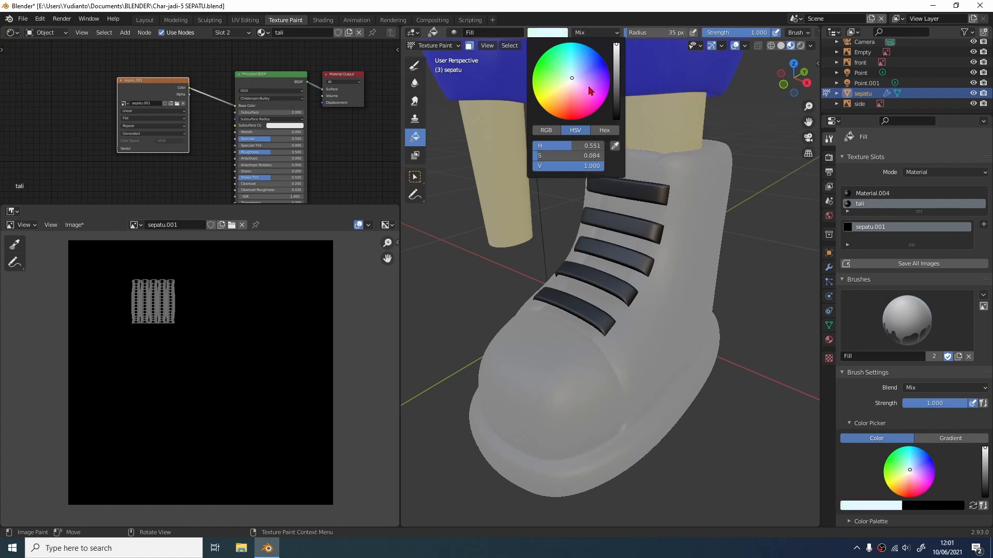
click(547, 130)
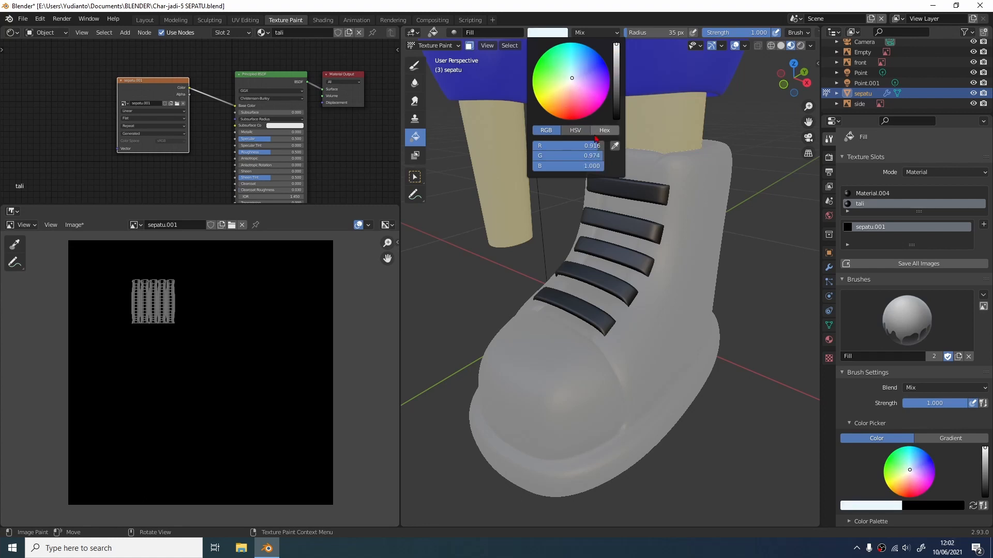
drag(595, 146, 604, 145)
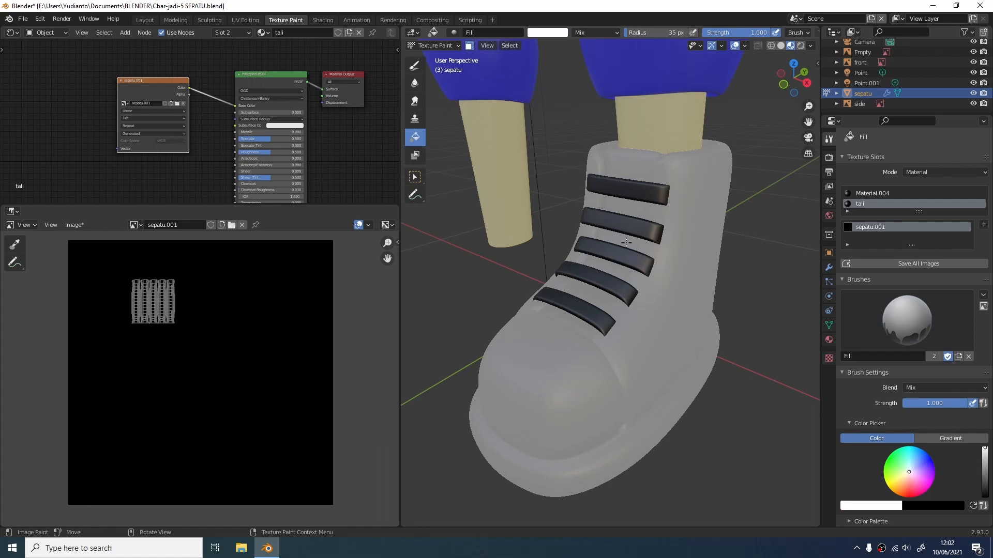
click(646, 227)
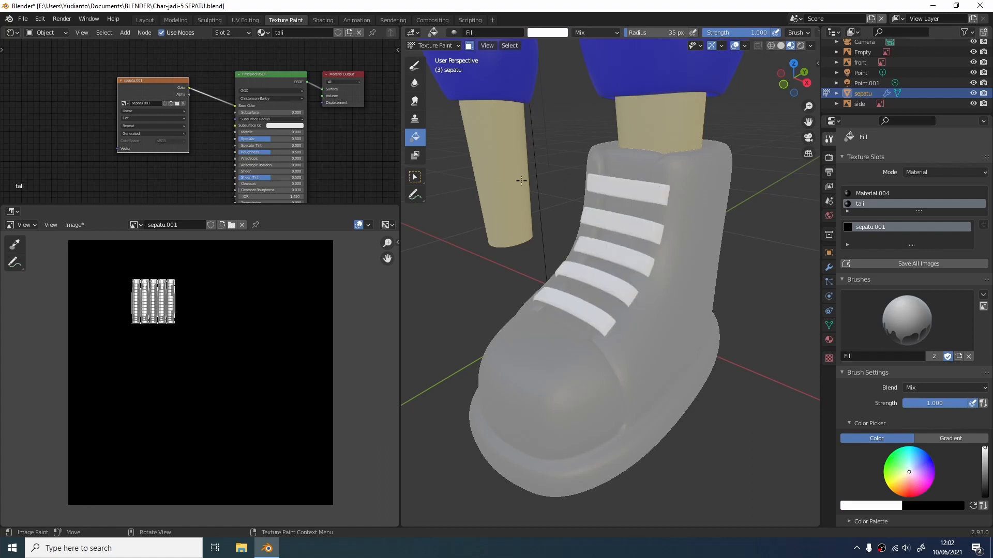
Step: Select the shoe's toe cap as linked geometry in Edit Mode and return to Texture Paint with it as the paint mask
middle_drag(454, 123, 496, 155)
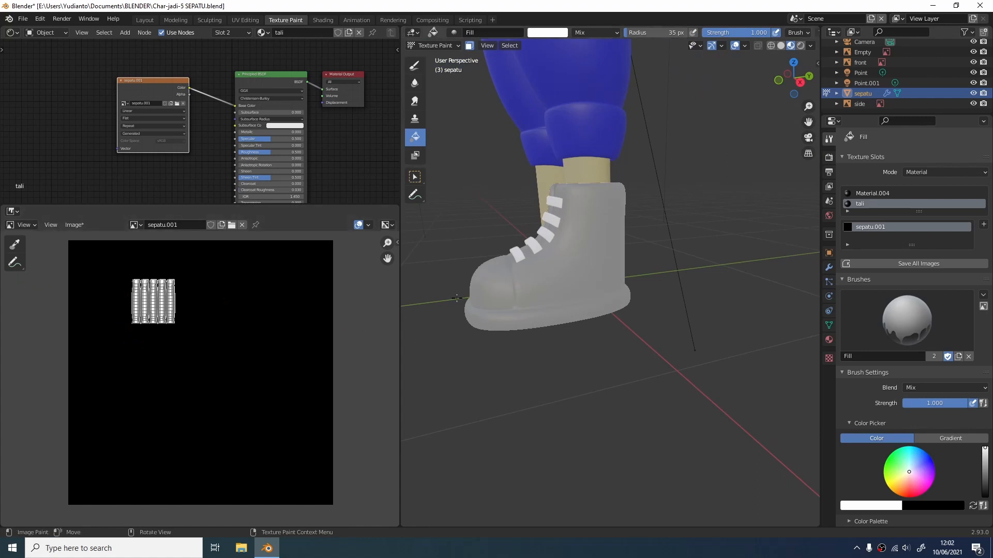
key(Tab)
mouse_move(496, 357)
middle_down()
mouse_move(476, 314)
mouse_move(563, 316)
middle_up()
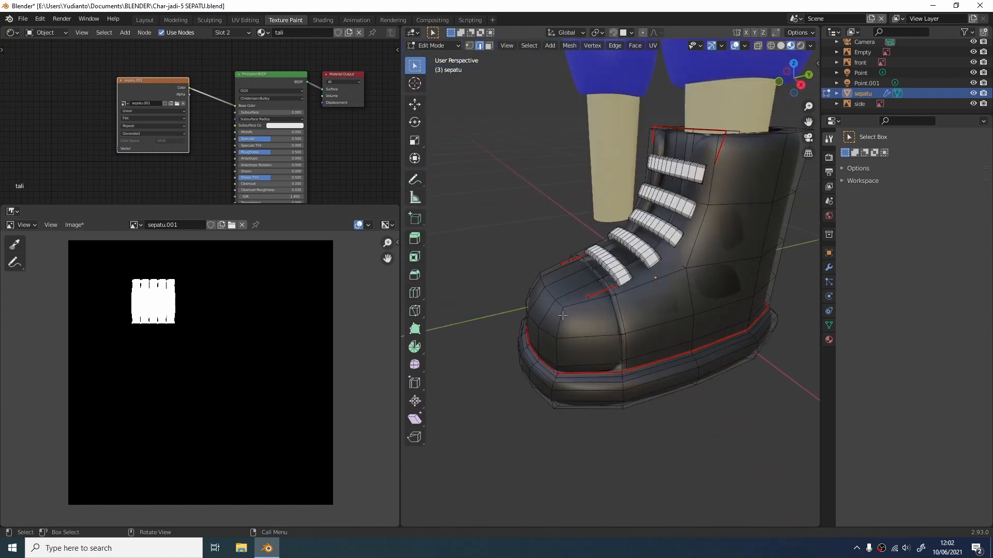
key(l)
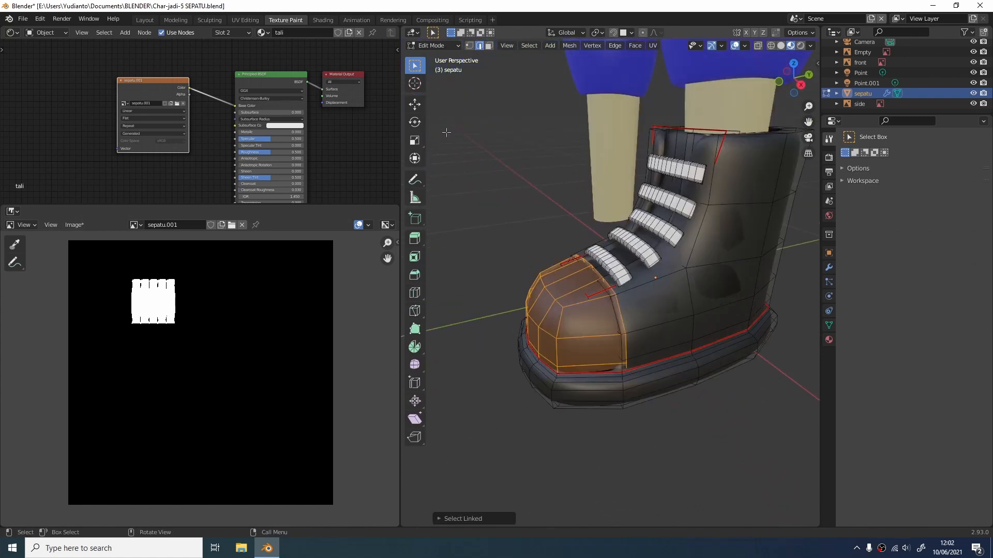
click(532, 48)
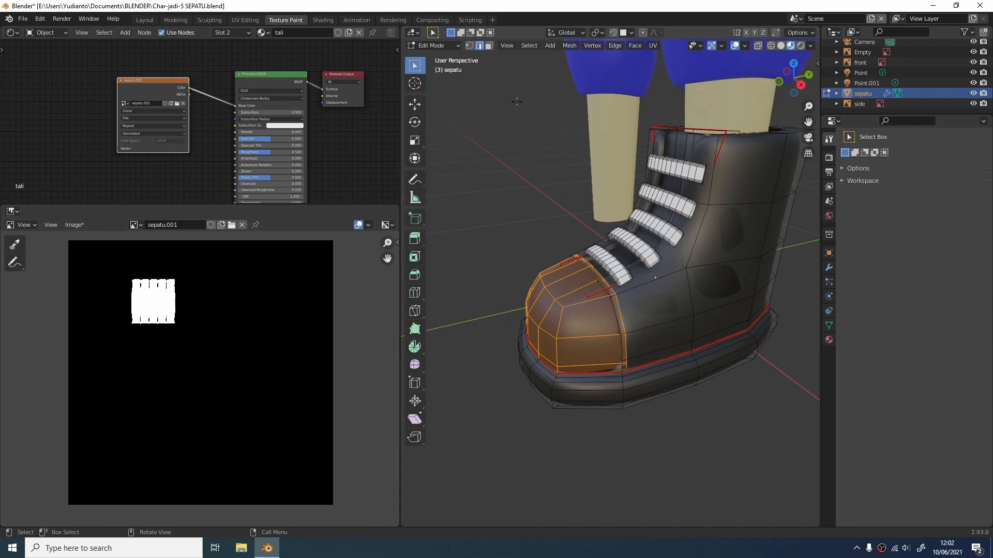
key(Tab)
mouse_move(540, 131)
middle_down()
mouse_move(530, 127)
mouse_move(547, 135)
mouse_move(551, 160)
mouse_move(542, 122)
middle_up()
scroll(551, 141, up, 4)
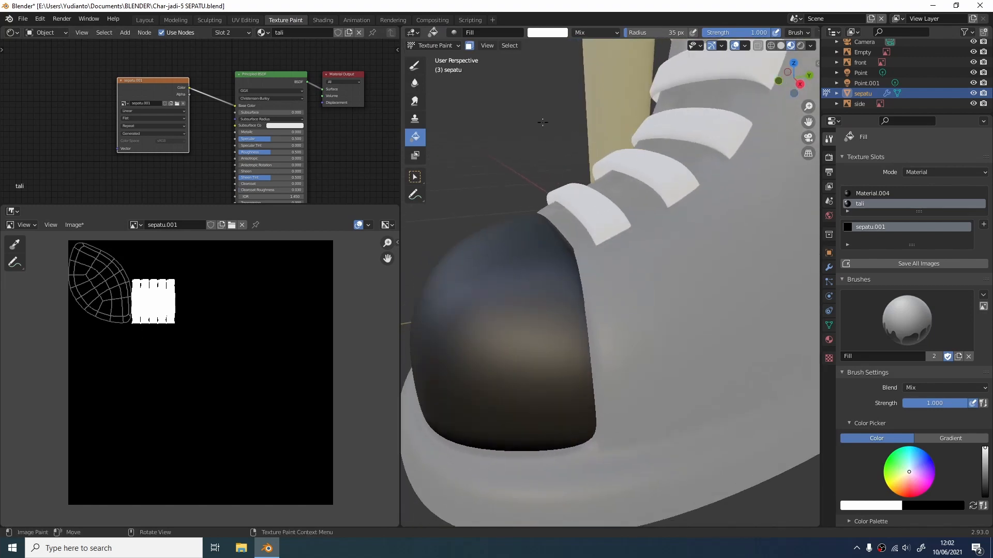
Step: Recheck the toe-cap face mask, choose orange as the fill colour and fill the masked toe cap with it
click(469, 48)
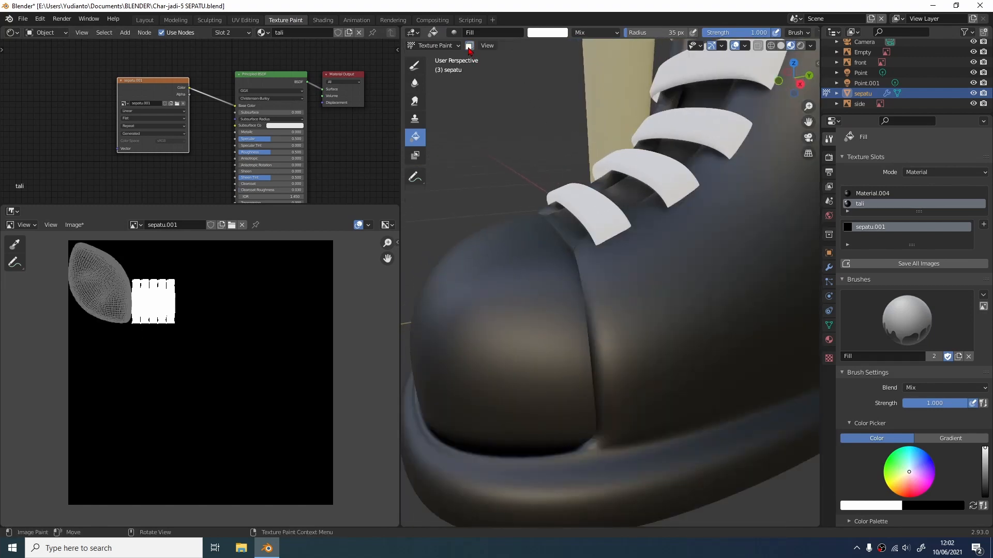
click(469, 48)
scroll(547, 244, down, 6)
middle_drag(587, 290, 599, 289)
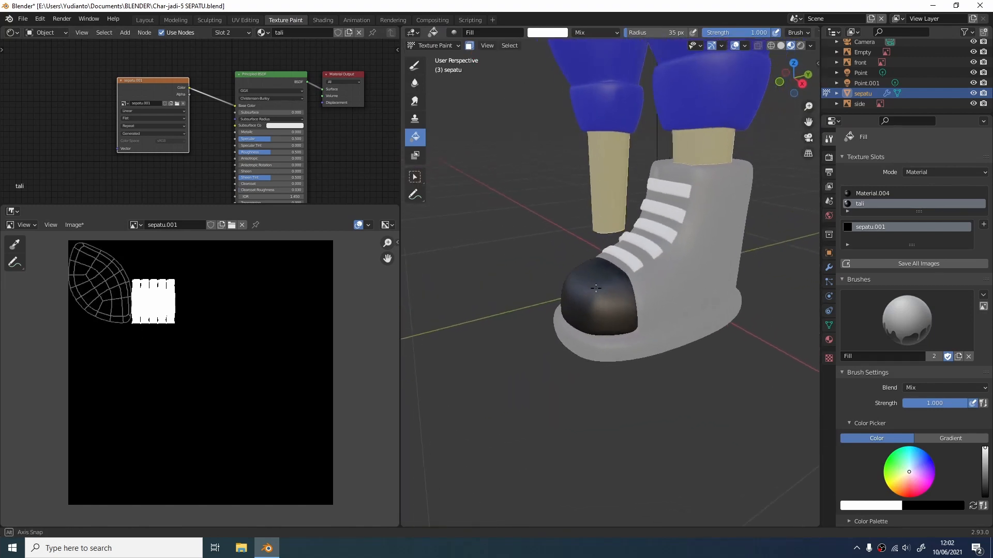
scroll(607, 285, up, 3)
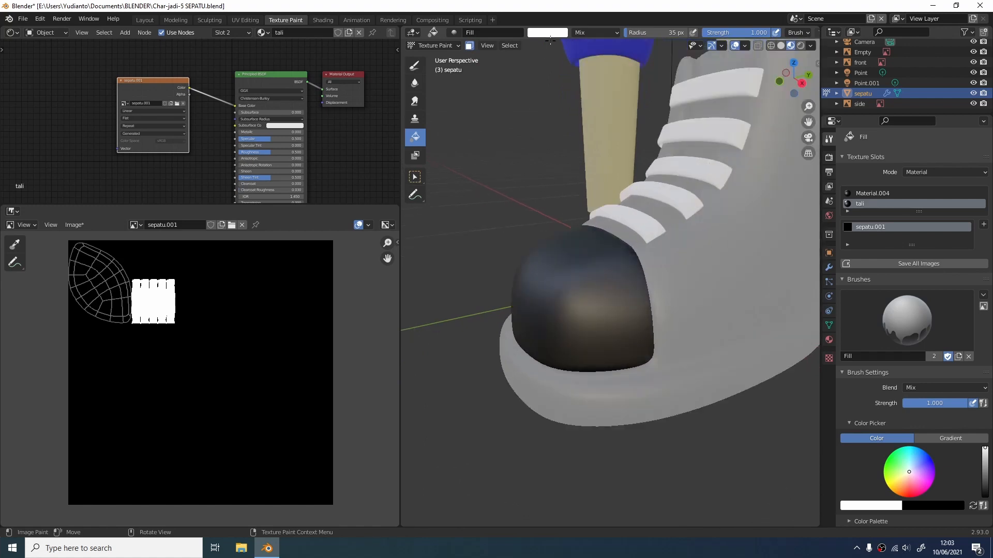
click(541, 33)
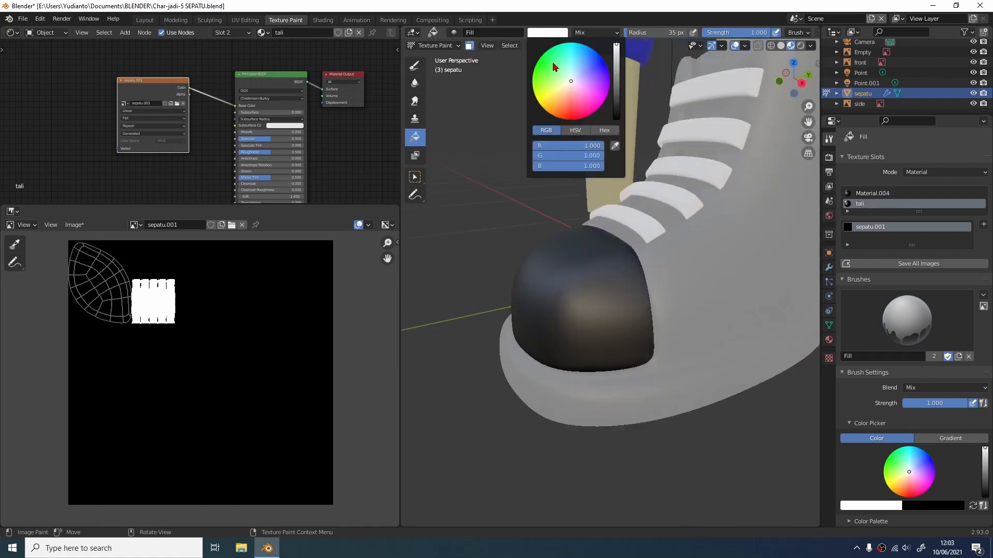
click(562, 109)
click(572, 250)
scroll(564, 233, down, 6)
middle_drag(558, 197, 484, 194)
scroll(485, 194, up, 4)
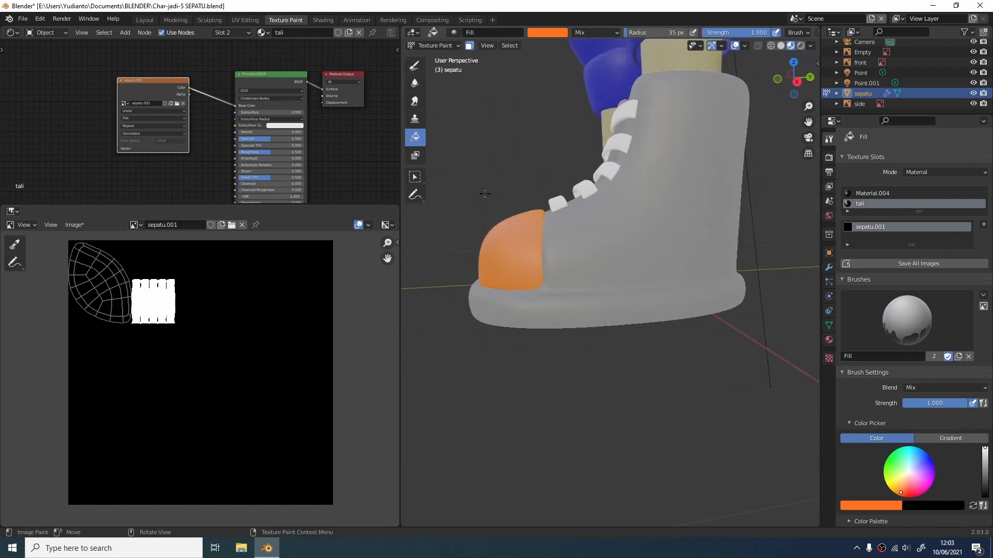
Step: Darken the fill colour to a brownish orange and refill the masked toe cap
click(547, 32)
scroll(590, 93, down, 9)
click(519, 228)
middle_drag(519, 227, 501, 238)
scroll(554, 259, down, 3)
Step: Select the shoe's upper, sole and inner parts as linked geometry in Edit Mode and return to Texture Paint with them as the paint mask
key(Tab)
key(Tab)
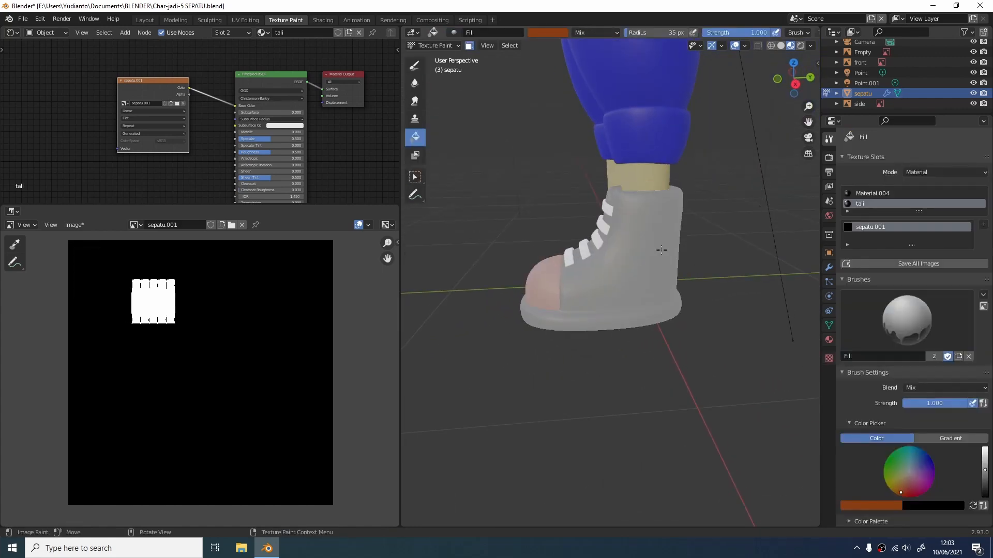
key(Tab)
key(l)
scroll(648, 244, up, 5)
scroll(517, 269, down, 2)
scroll(383, 279, down, 1)
middle_drag(569, 243, 670, 293)
scroll(663, 234, up, 4)
mouse_move(663, 235)
middle_down()
mouse_move(605, 202)
mouse_move(656, 243)
mouse_move(595, 266)
mouse_move(644, 260)
middle_up()
scroll(605, 203, down, 4)
key(Tab)
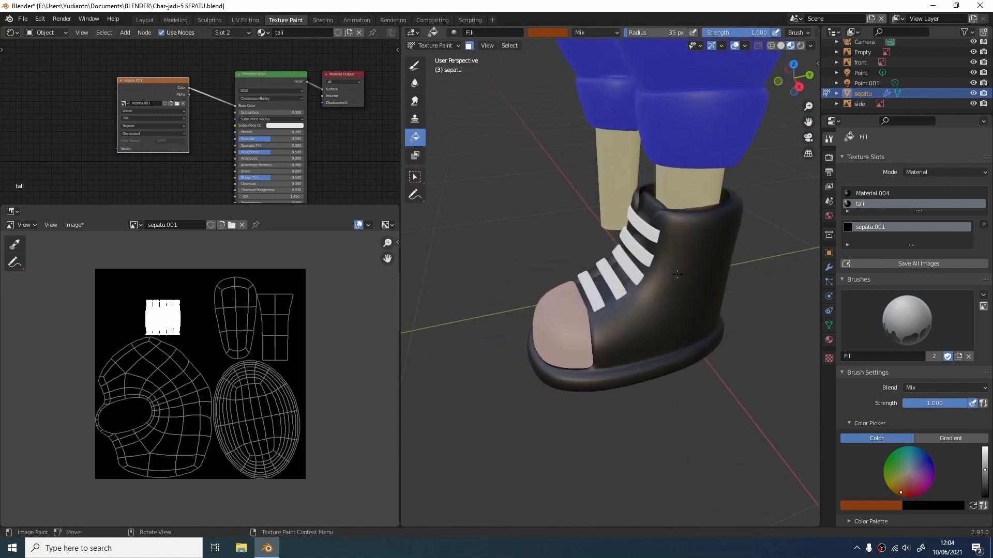
click(467, 46)
click(467, 46)
middle_drag(603, 199, 553, 179)
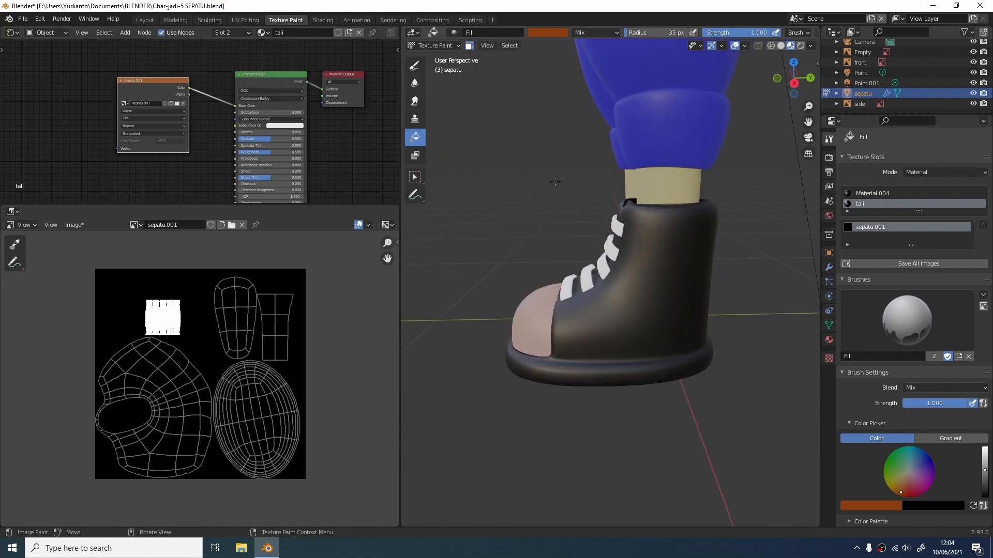
Step: Darken the fill colour slightly to a deeper brown, fill the masked shoe body and turn off the face mask
click(549, 33)
drag(617, 78, 617, 85)
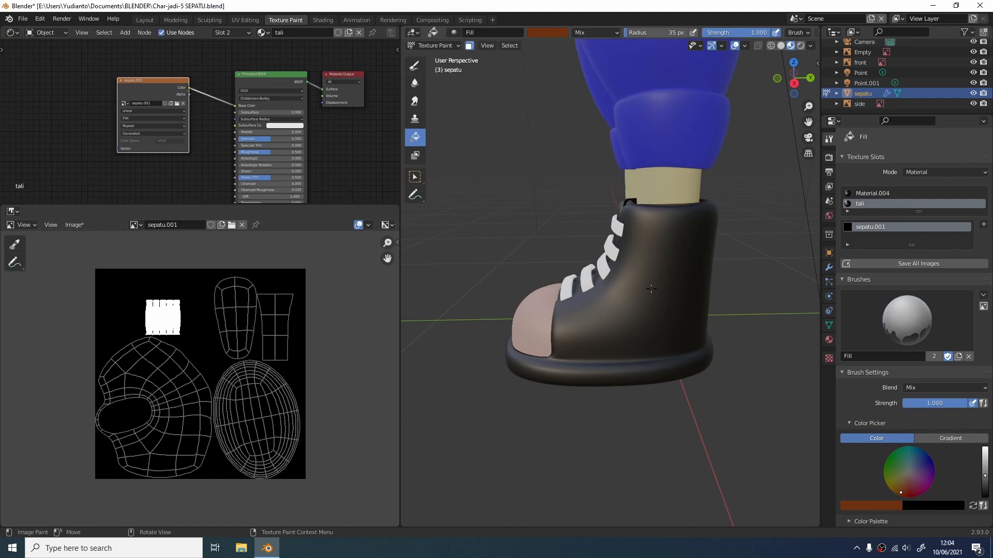
click(652, 286)
middle_drag(491, 99, 512, 105)
click(469, 46)
middle_drag(569, 243, 617, 255)
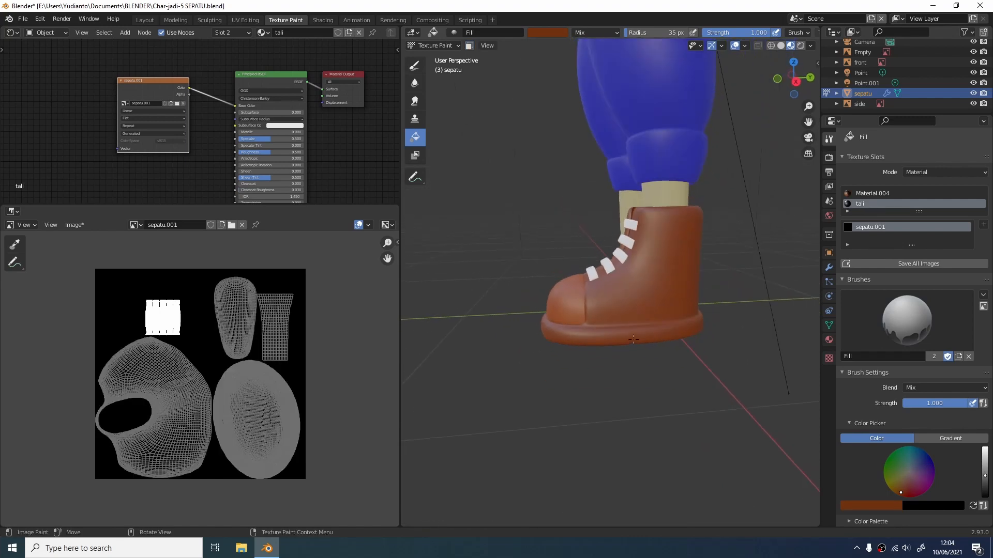
Step: Switch to the TexDraw brush, sample the shoe's brown as its colour and darken it to a dark brown
mouse_move(634, 339)
middle_down()
mouse_move(605, 227)
mouse_move(633, 321)
middle_up()
scroll(634, 269, up, 3)
click(414, 65)
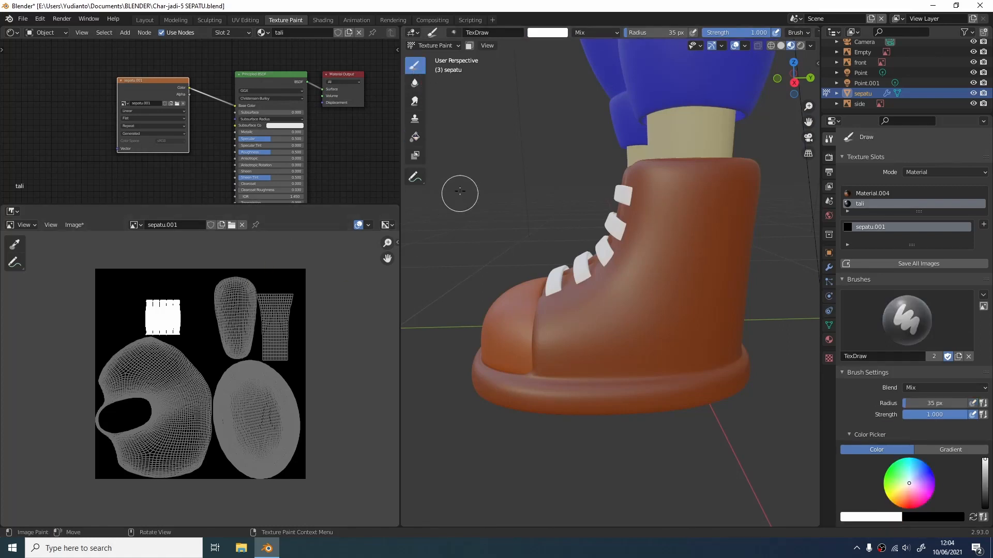
click(547, 32)
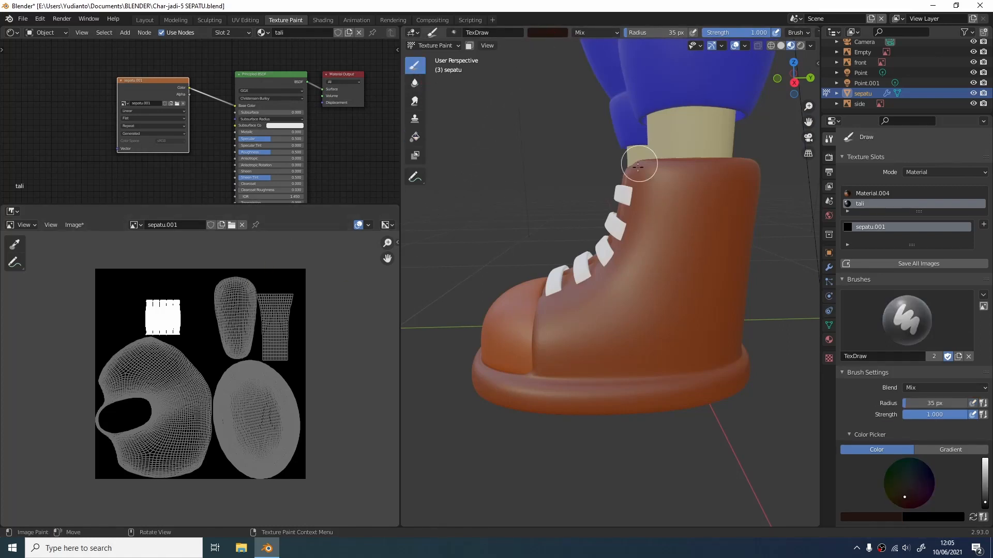
click(547, 32)
click(615, 146)
click(647, 189)
click(556, 33)
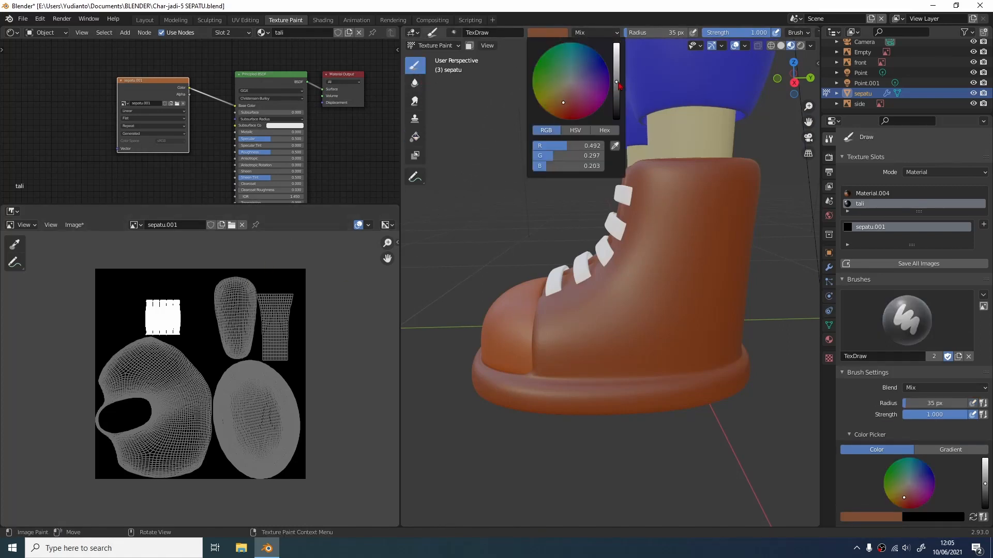
Step: Select the band of faces around the sole's side in Edit Mode using face selection
middle_drag(572, 355, 476, 321)
key(Tab)
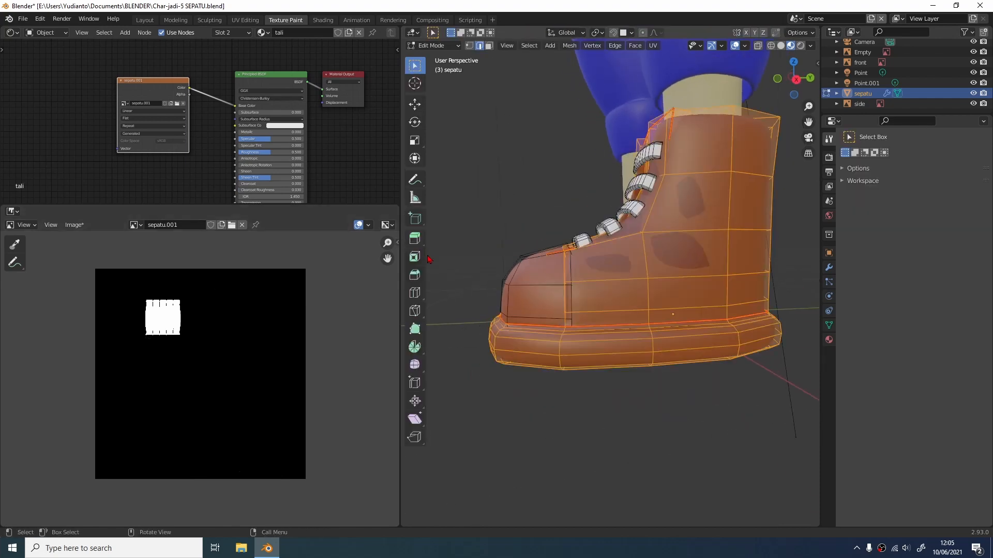
middle_drag(428, 258, 486, 295)
click(489, 46)
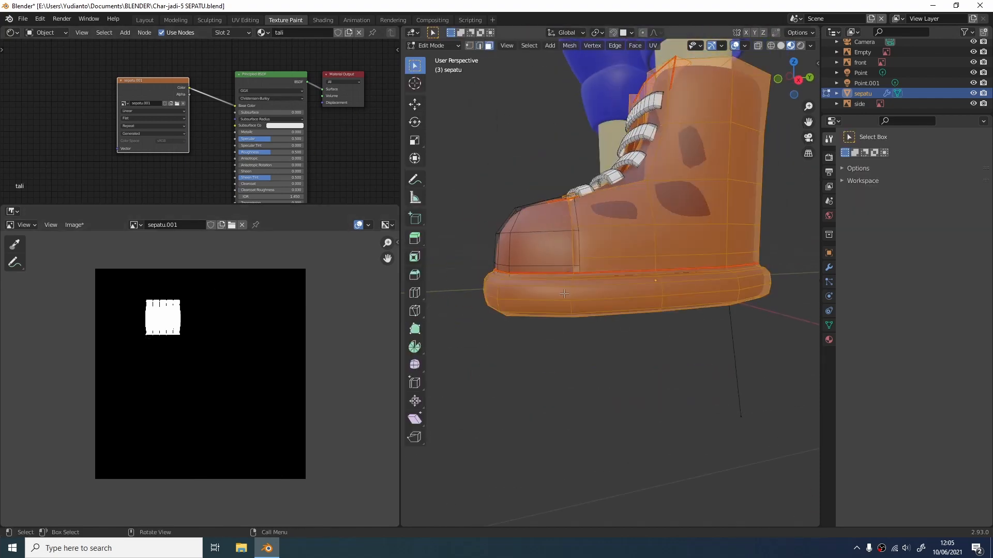
click(561, 296)
alt+shift+click(569, 298)
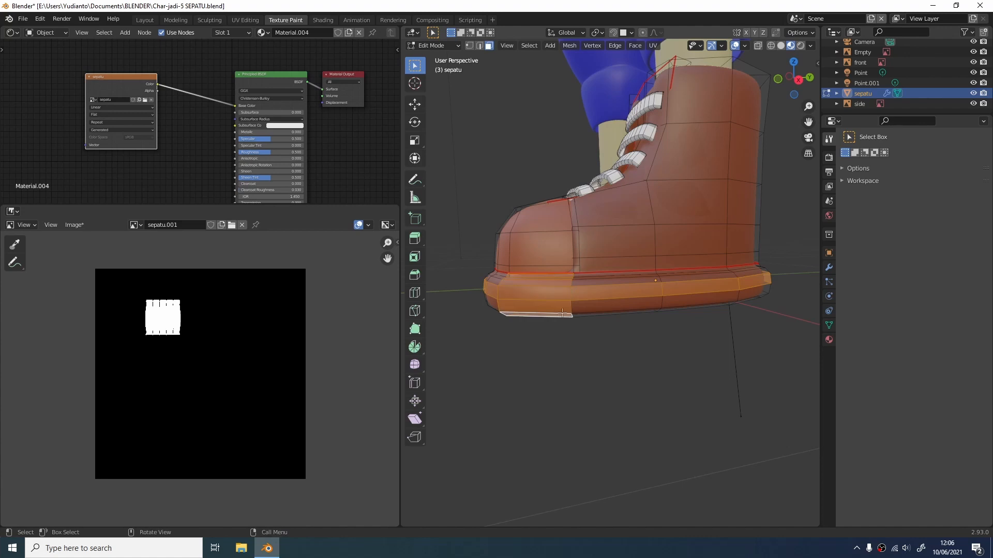
Step: Add all the faces on the sole's underside to the selection and return to Texture Paint
middle_drag(557, 313, 579, 237)
scroll(525, 148, up, 3)
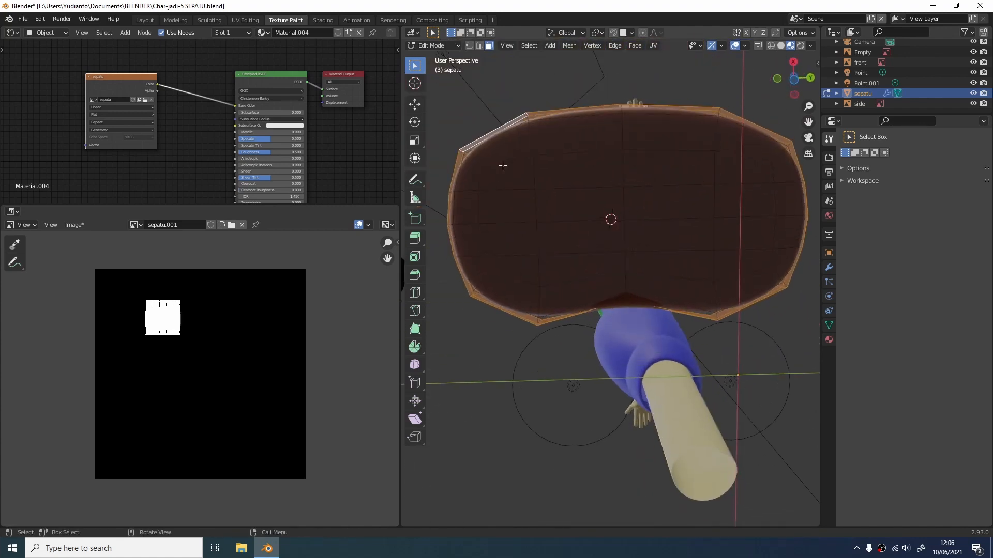
shift+drag(501, 151, 578, 242)
shift+click(465, 178)
shift+click(463, 210)
shift+click(467, 236)
shift+click(476, 270)
shift+click(509, 275)
shift+click(522, 297)
shift+click(564, 298)
shift+click(745, 289)
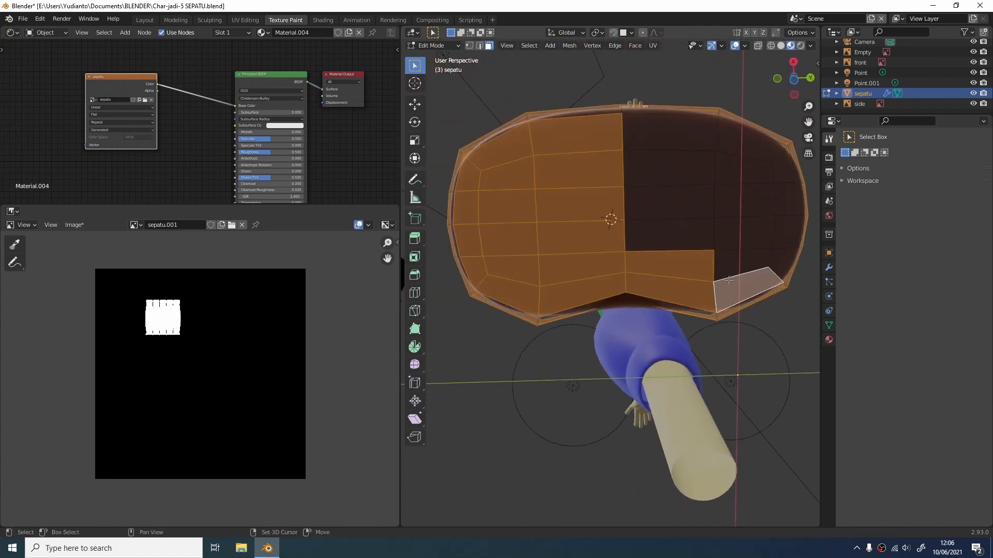
shift+click(742, 234)
shift+click(668, 168)
shift+click(672, 132)
shift+click(751, 196)
shift+click(780, 175)
shift+click(791, 237)
shift+click(785, 262)
mouse_move(785, 263)
middle_down()
mouse_move(734, 294)
mouse_move(657, 217)
mouse_move(577, 229)
mouse_move(543, 250)
mouse_move(517, 166)
middle_up()
key(Tab)
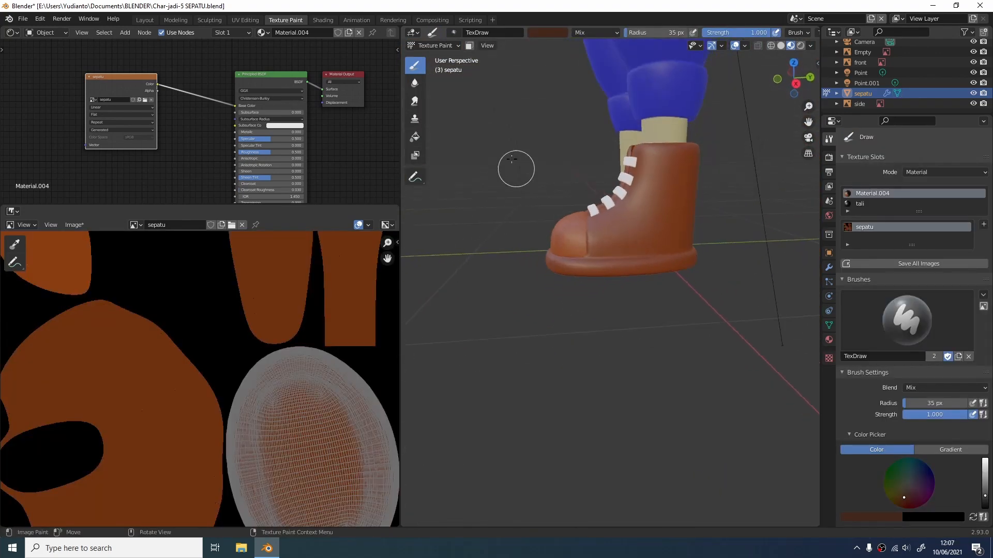
Step: Enable the face mask and try painting the sole's side dark brown with the 35 px TexDraw brush
click(469, 45)
scroll(583, 241, up, 3)
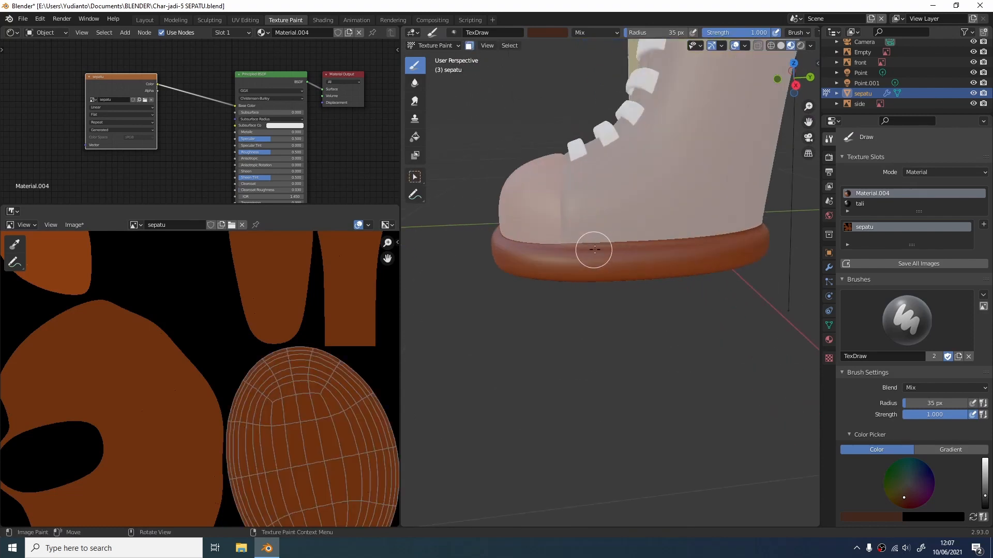
mouse_move(571, 243)
mouse_down()
mouse_move(581, 250)
mouse_move(574, 262)
mouse_move(587, 243)
mouse_move(591, 278)
mouse_move(639, 273)
mouse_up()
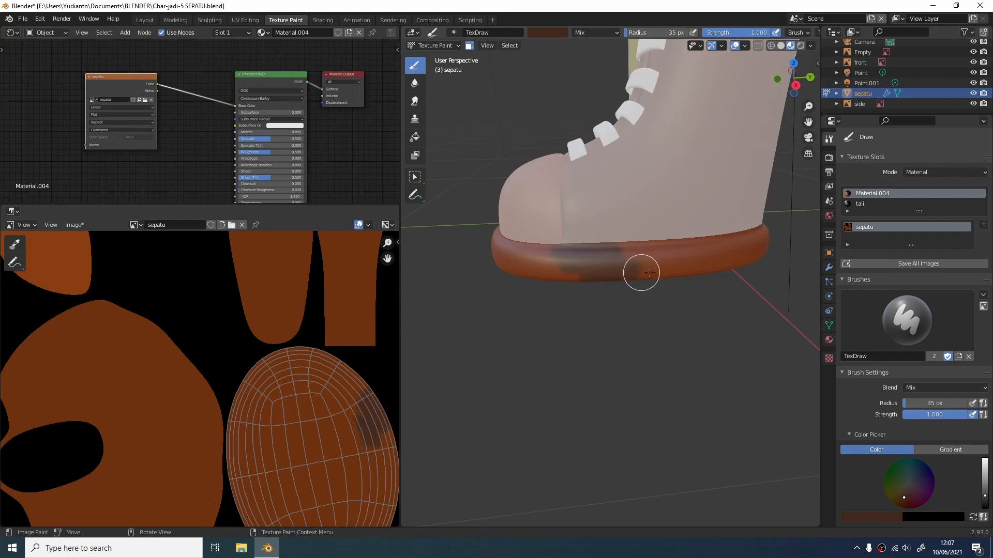
mouse_move(653, 273)
middle_down()
mouse_move(723, 293)
mouse_move(671, 277)
middle_up()
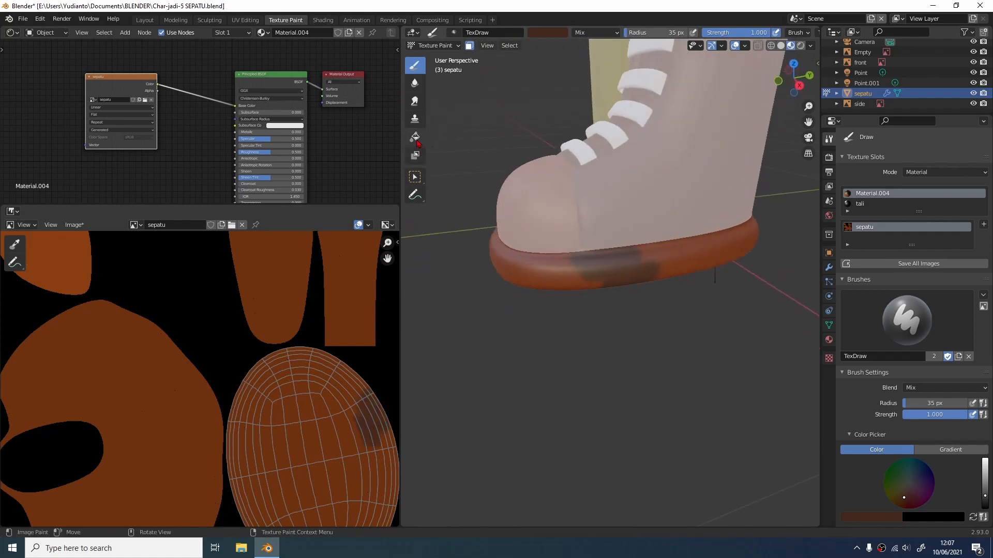
Step: Copy the TexDraw brush's hex colour 42281B to the Fill tool
click(415, 138)
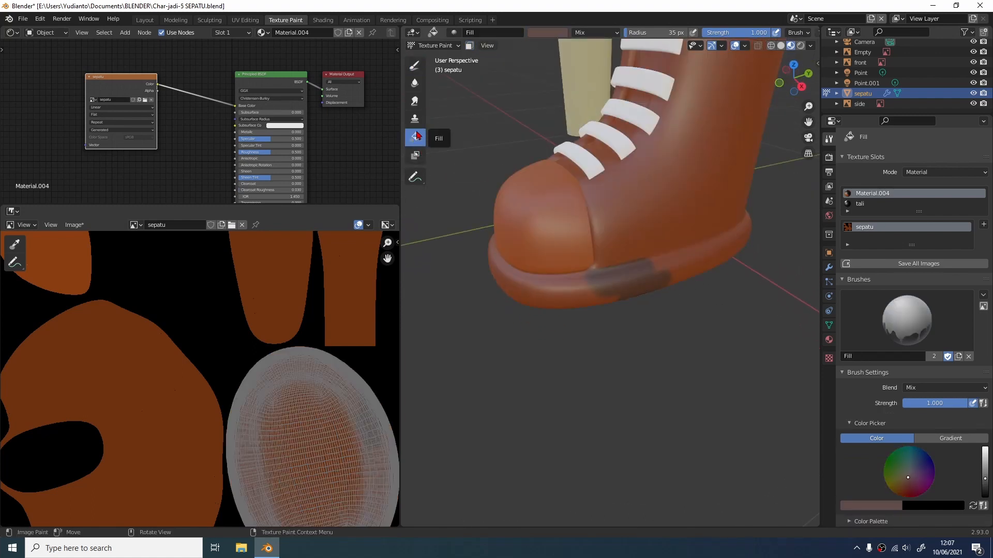
click(415, 67)
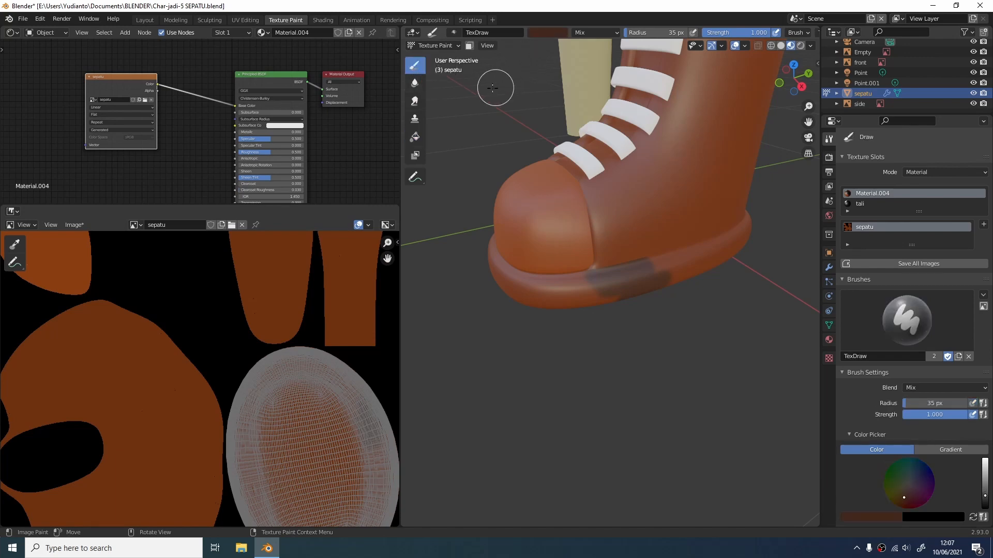
click(550, 33)
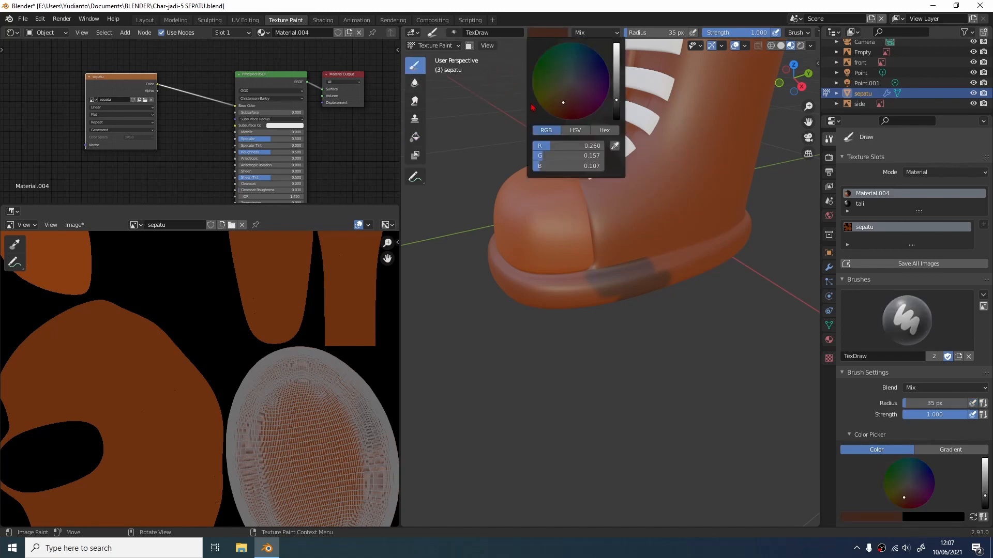
click(604, 130)
click(573, 146)
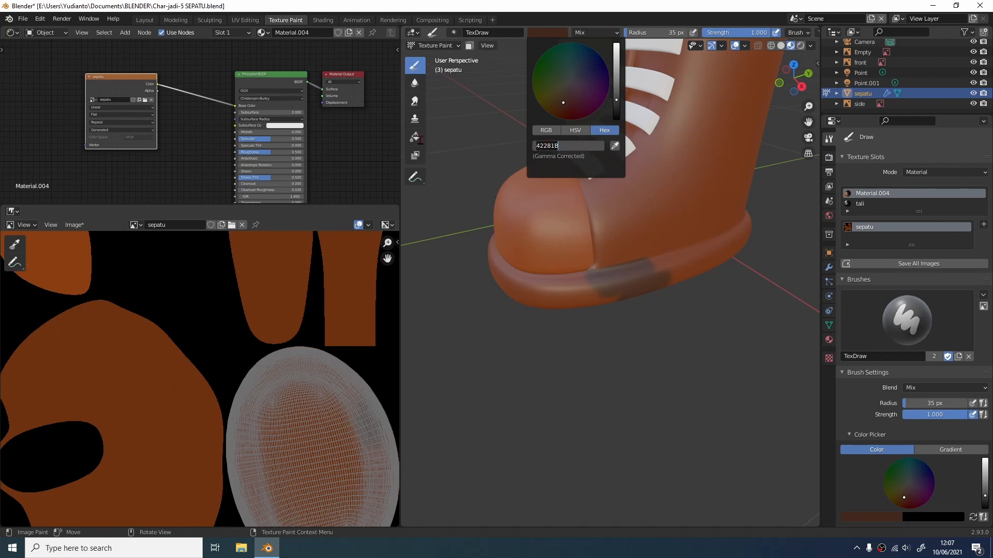
key(Return)
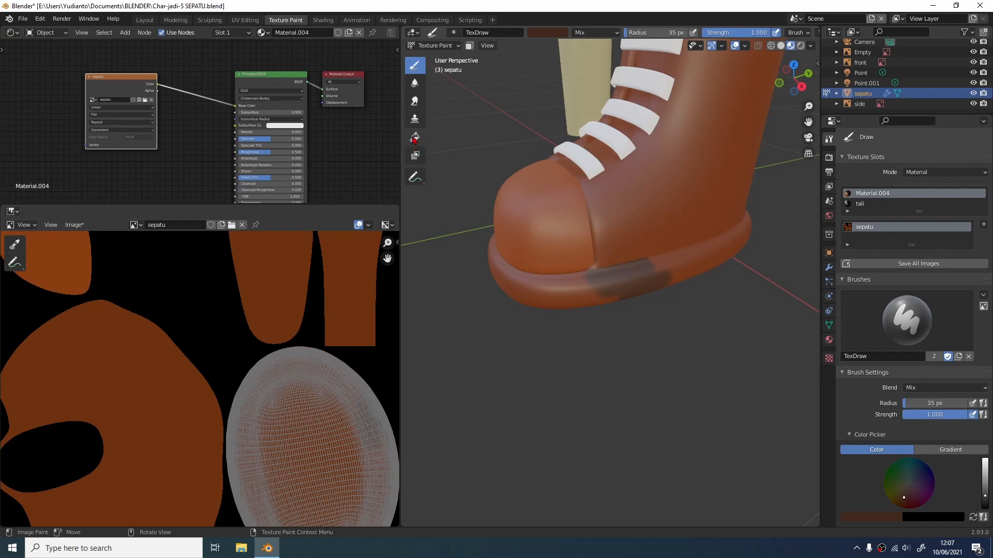
click(415, 138)
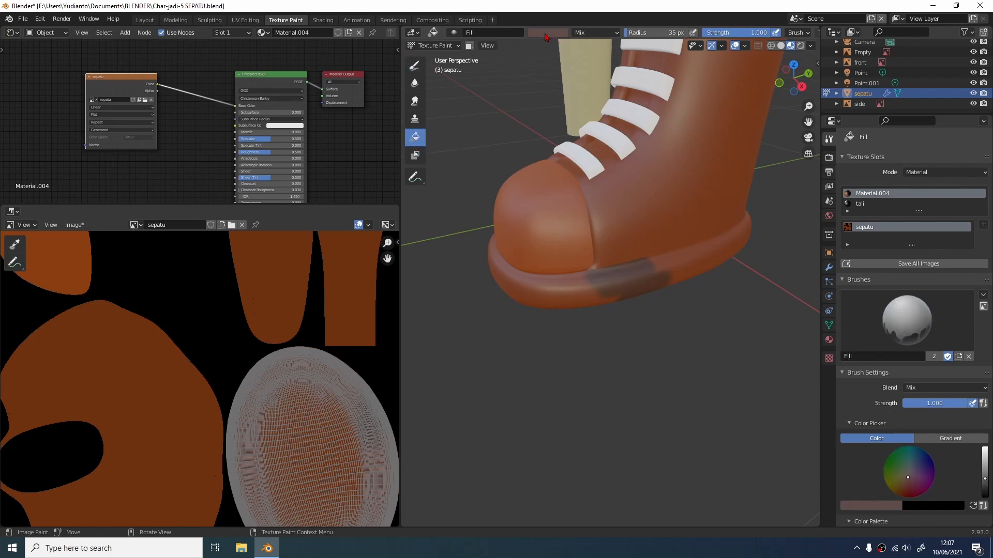
click(546, 36)
click(581, 148)
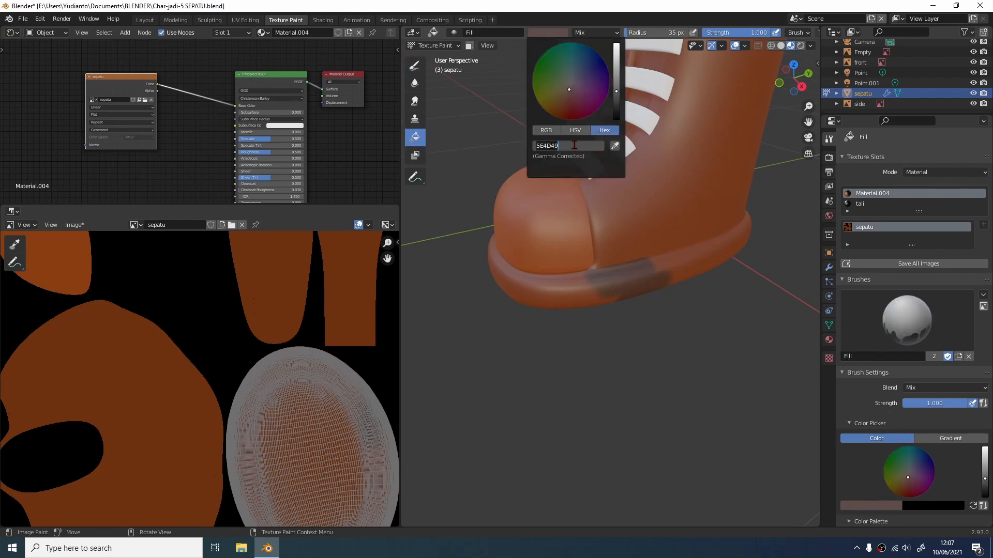
text(42281B)
key(Return)
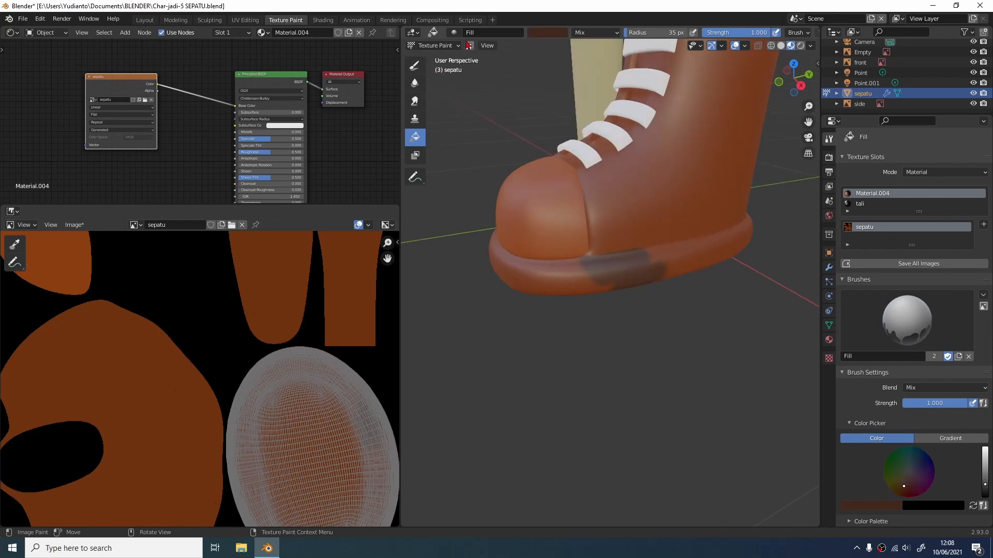
Step: Turn on the face mask and fill the whole sole with the dark brown colour
click(469, 46)
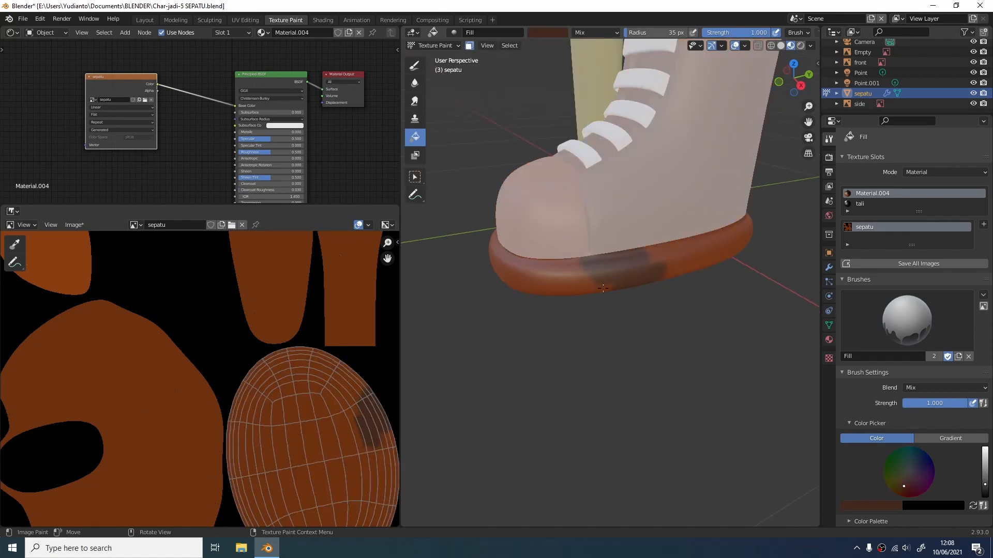
click(599, 272)
middle_drag(599, 271, 542, 244)
scroll(586, 254, down, 4)
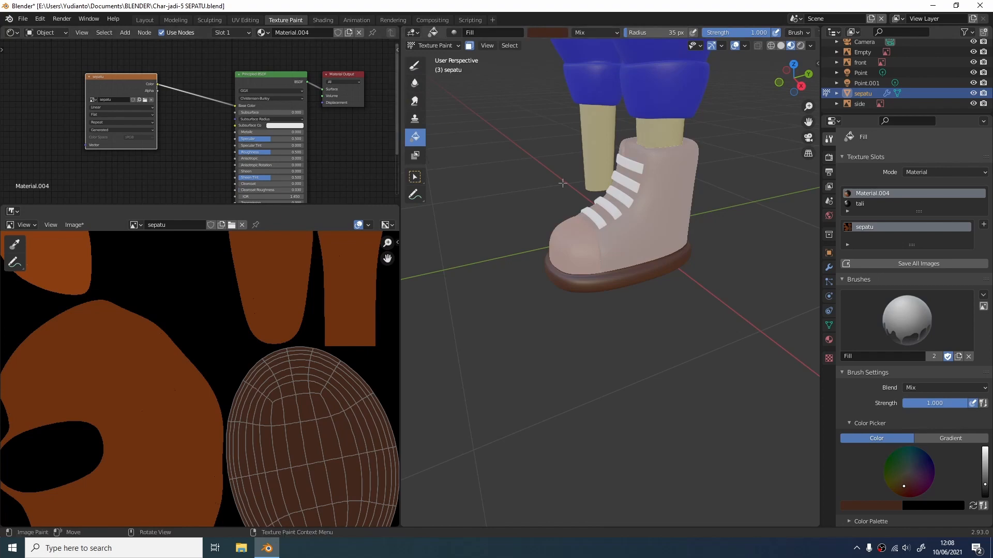
Step: Select all the shoe's faces in Edit Mode and bring its full UV layout into view over the sepatu.001 image
key(Tab)
middle_drag(630, 326, 700, 336)
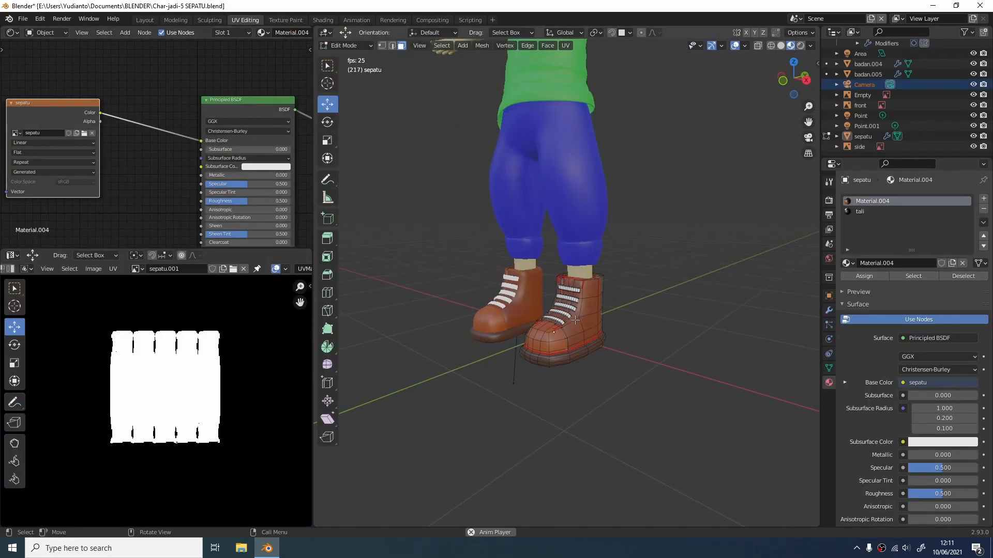
key(a)
scroll(203, 345, down, 7)
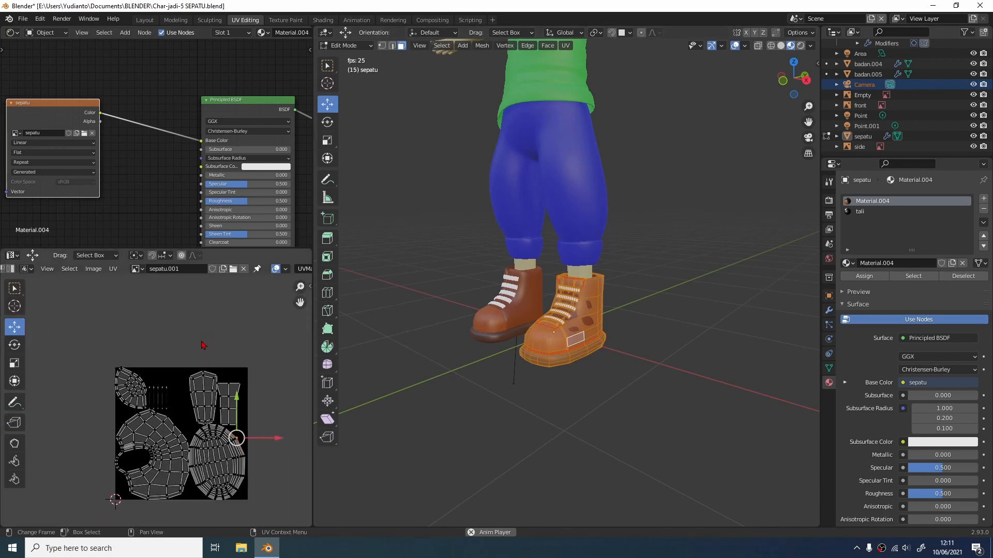
middle_drag(198, 319, 189, 296)
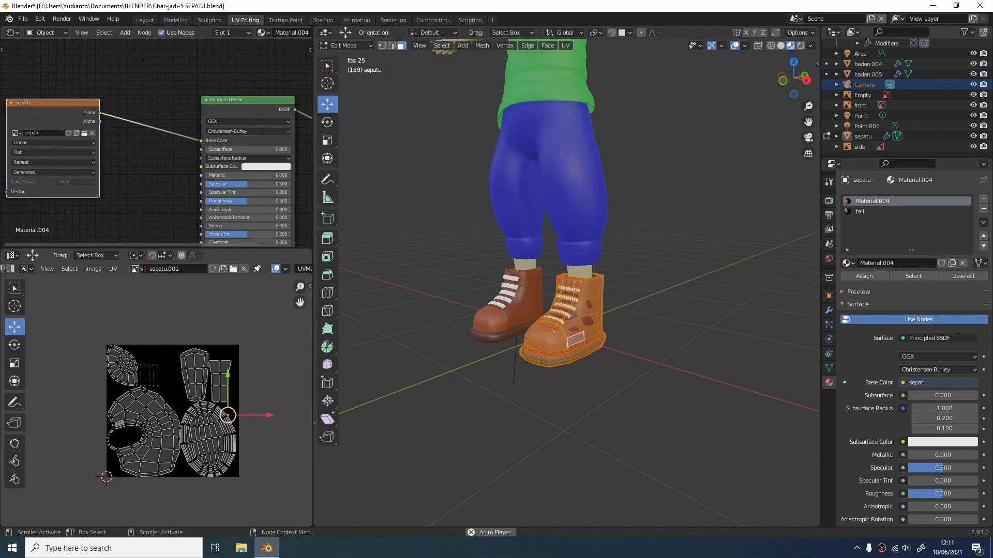
Step: Switch the UV editor's image from sepatu.001 to sepatu and fit the whole painted texture in view
click(140, 268)
click(214, 345)
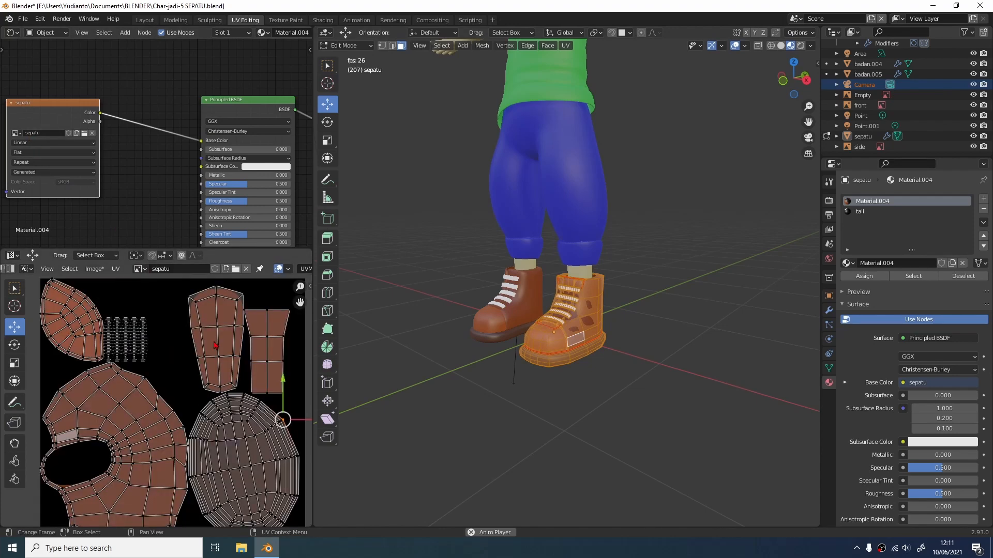
scroll(232, 351, down, 2)
scroll(238, 368, down, 1)
scroll(177, 319, up, 1)
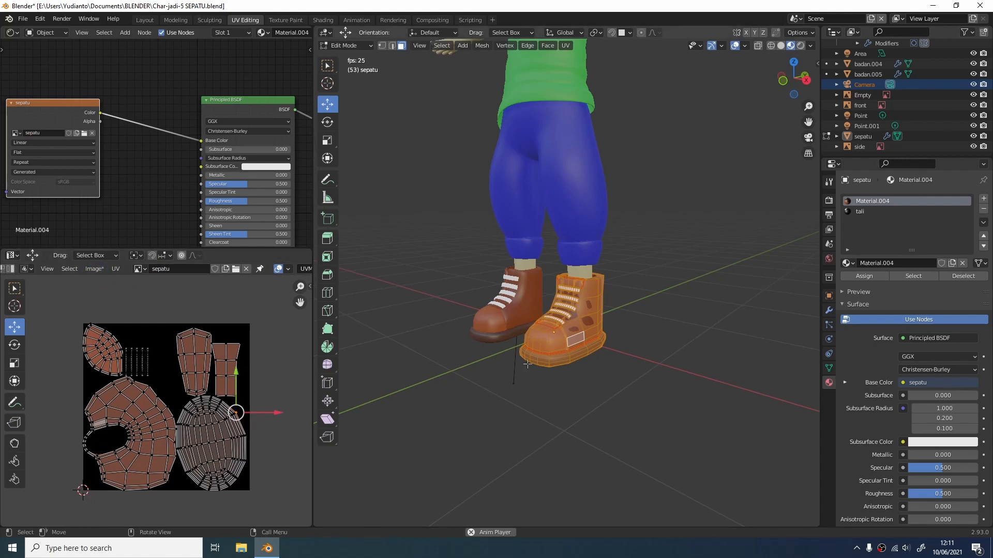
click(237, 376)
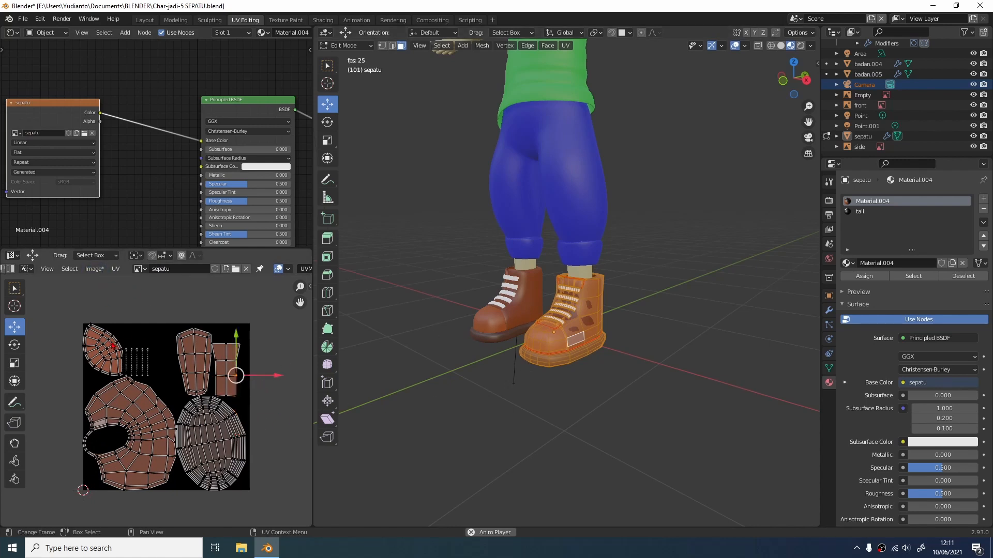
Step: Save the painted sepatu image as a PNG in the texture folder, overwriting sepatu.001.png
click(100, 271)
click(128, 363)
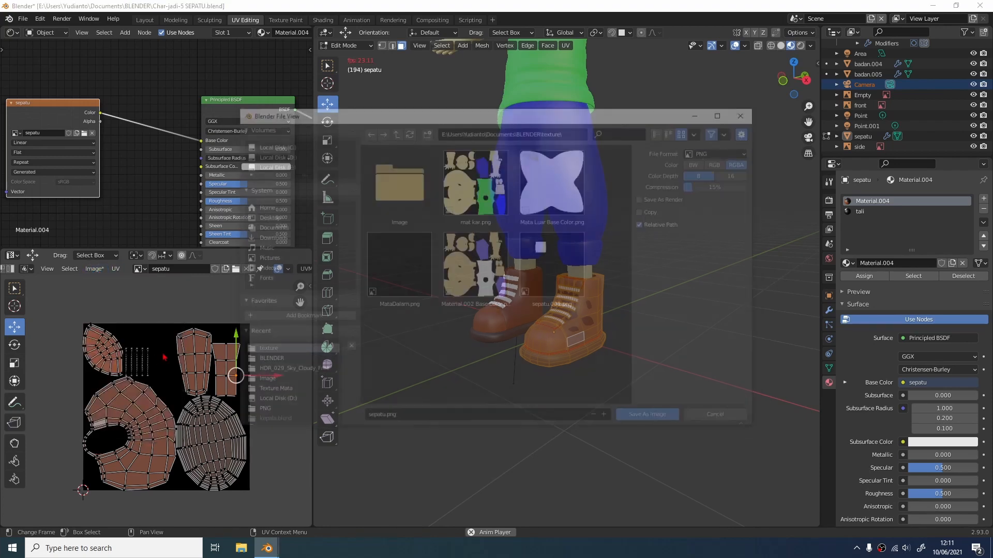
click(567, 302)
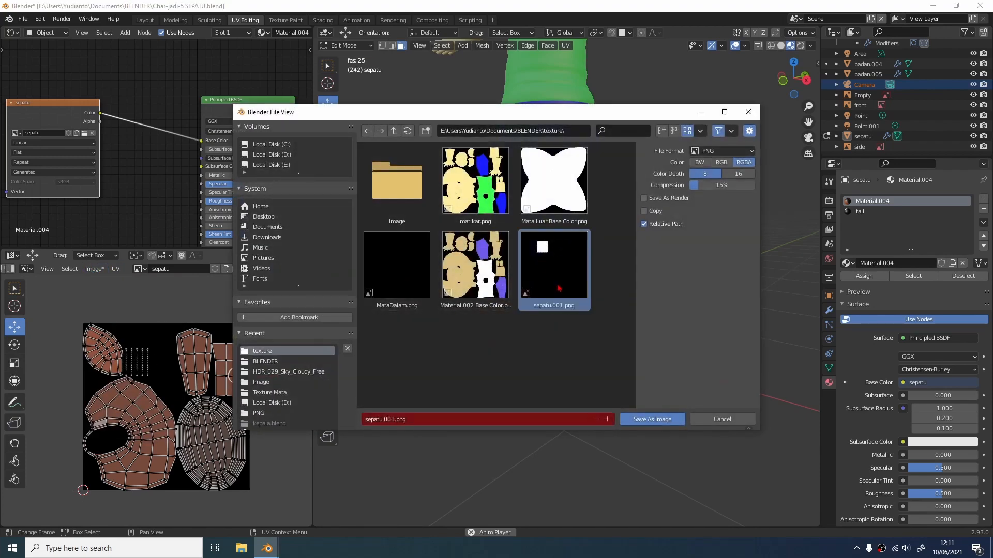
click(652, 419)
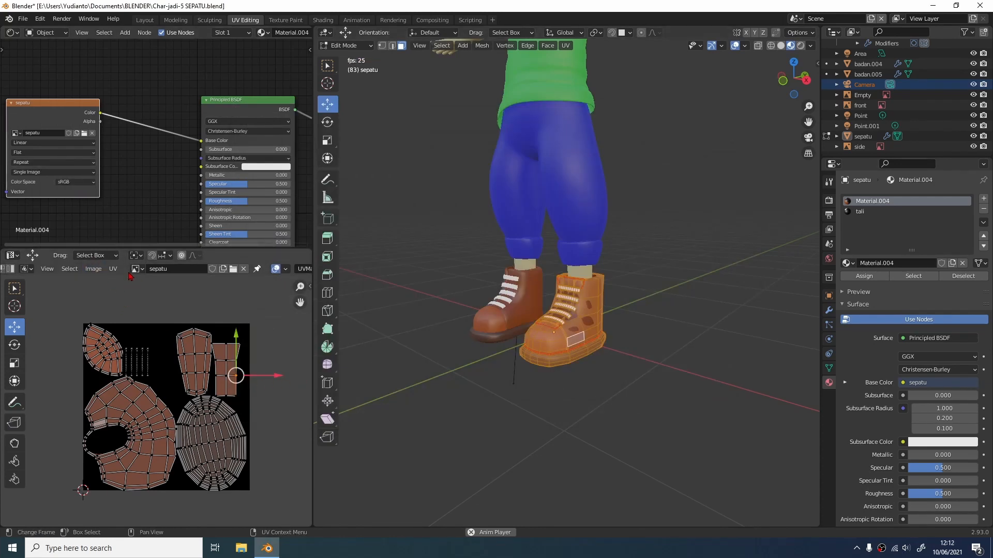
Step: Unlink the sepatu image from the UV editor and deselect all of the shoe's faces
click(244, 269)
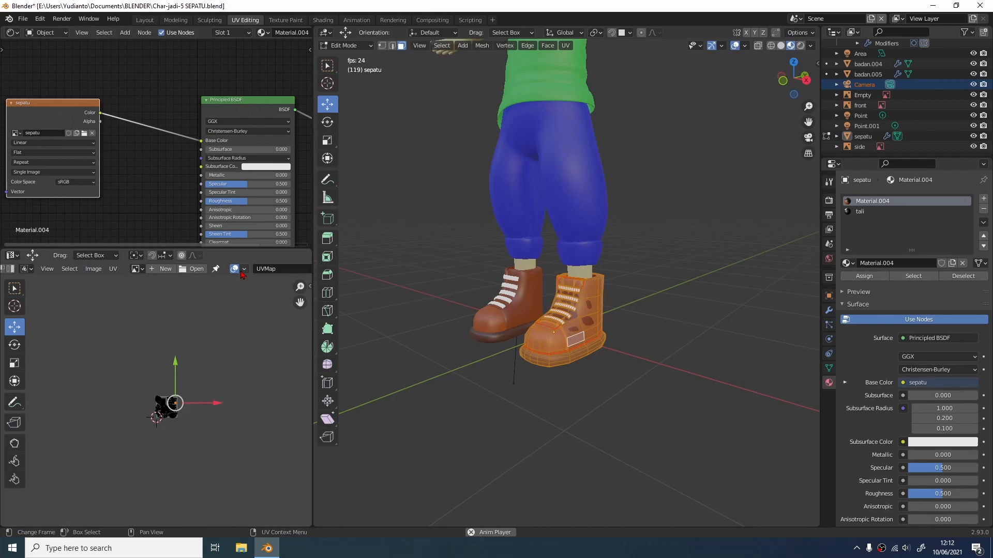
click(199, 272)
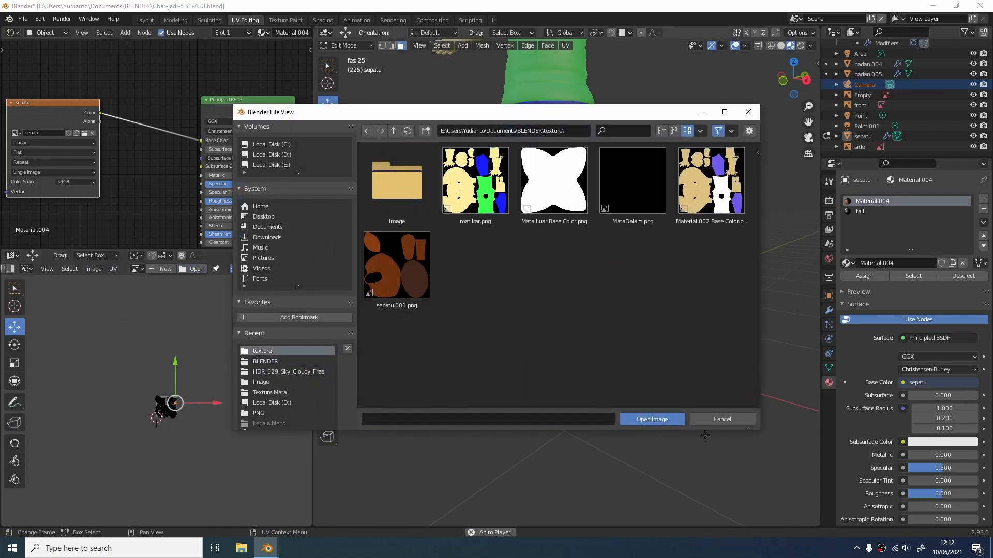
click(722, 419)
key(alt+a)
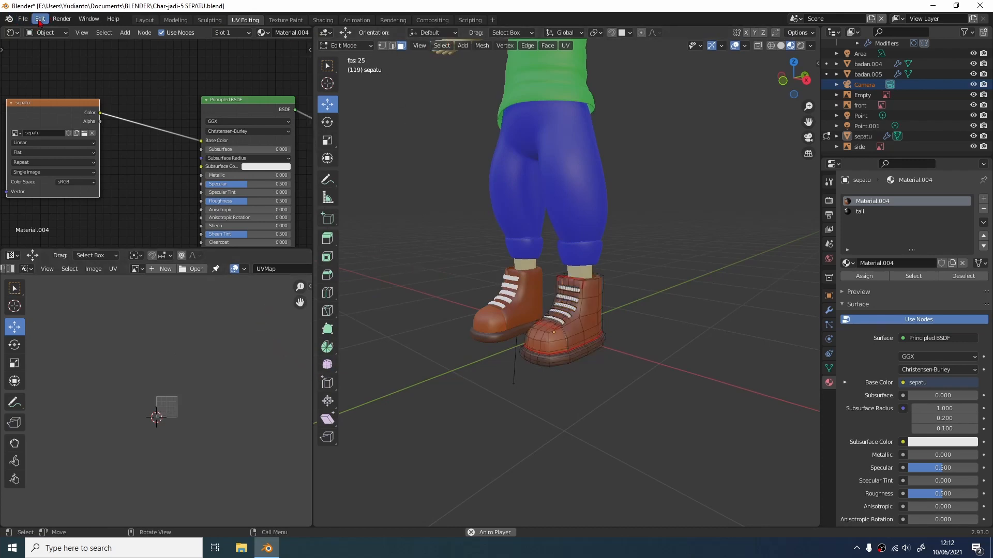
Step: Save the Blender project under its existing name and look over the whole character
click(22, 18)
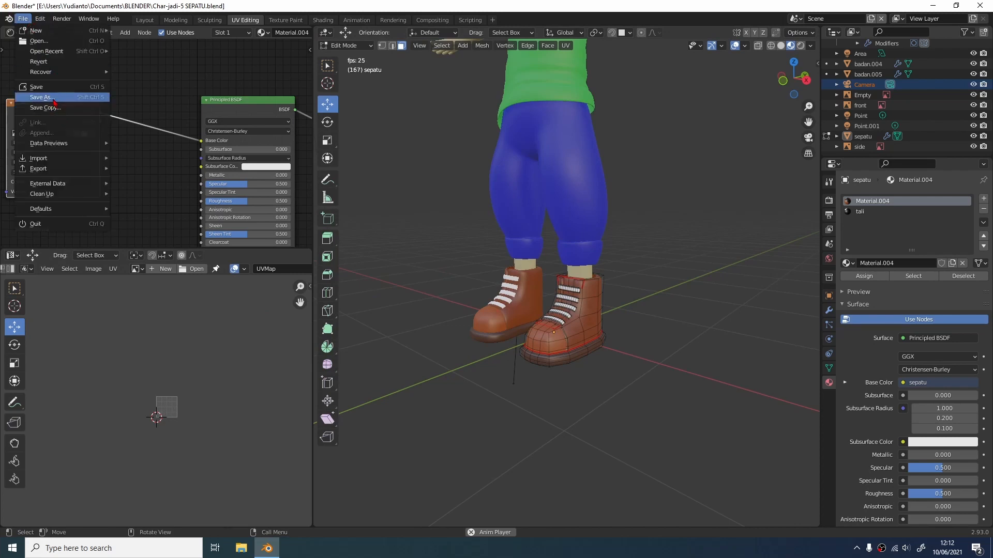
click(41, 87)
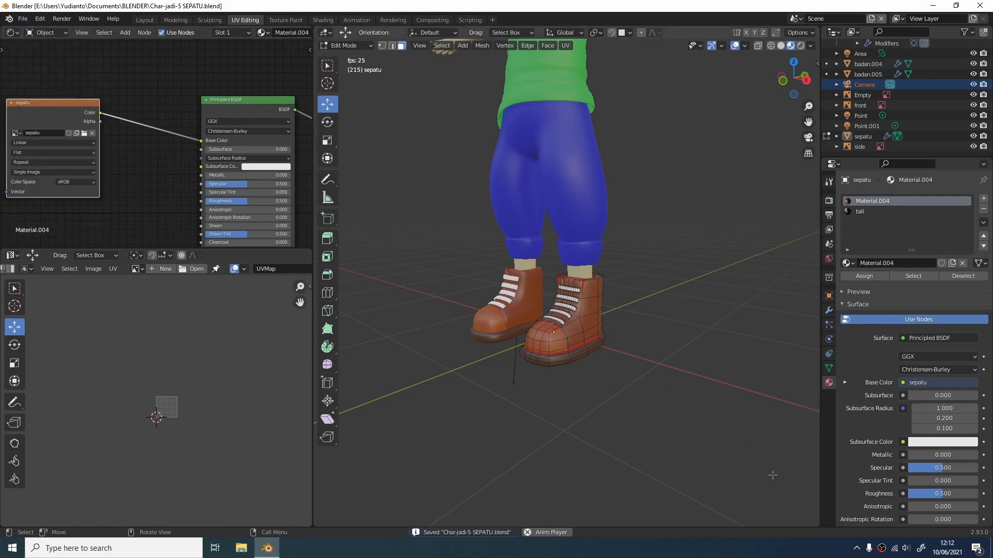
scroll(447, 319, up, 2)
scroll(447, 319, down, 7)
shift+middle_drag(498, 332, 521, 410)
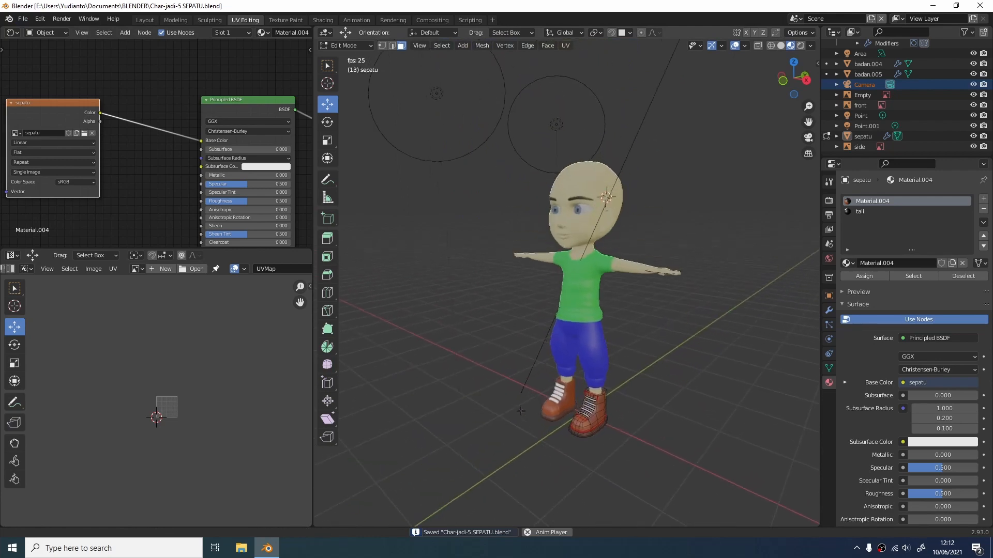
middle_drag(520, 410, 598, 395)
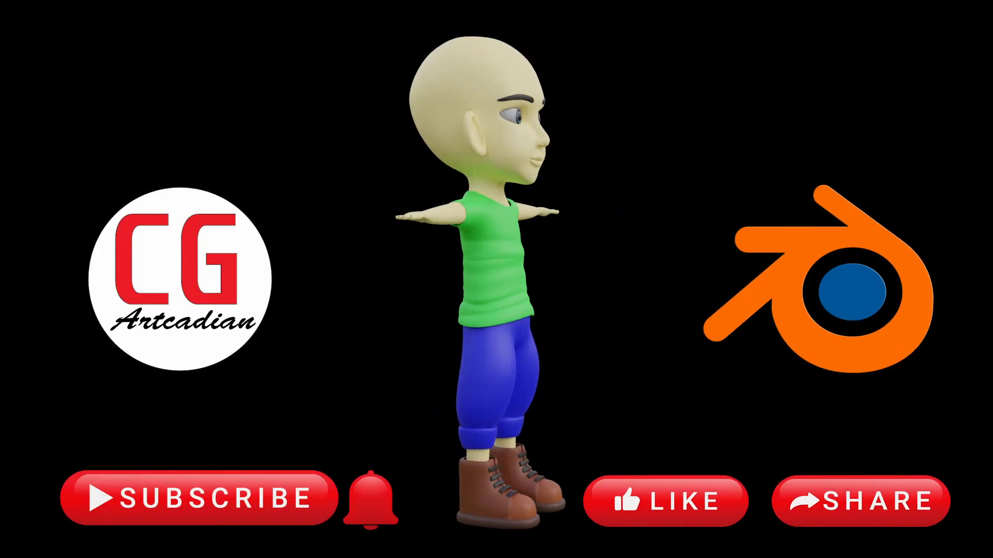